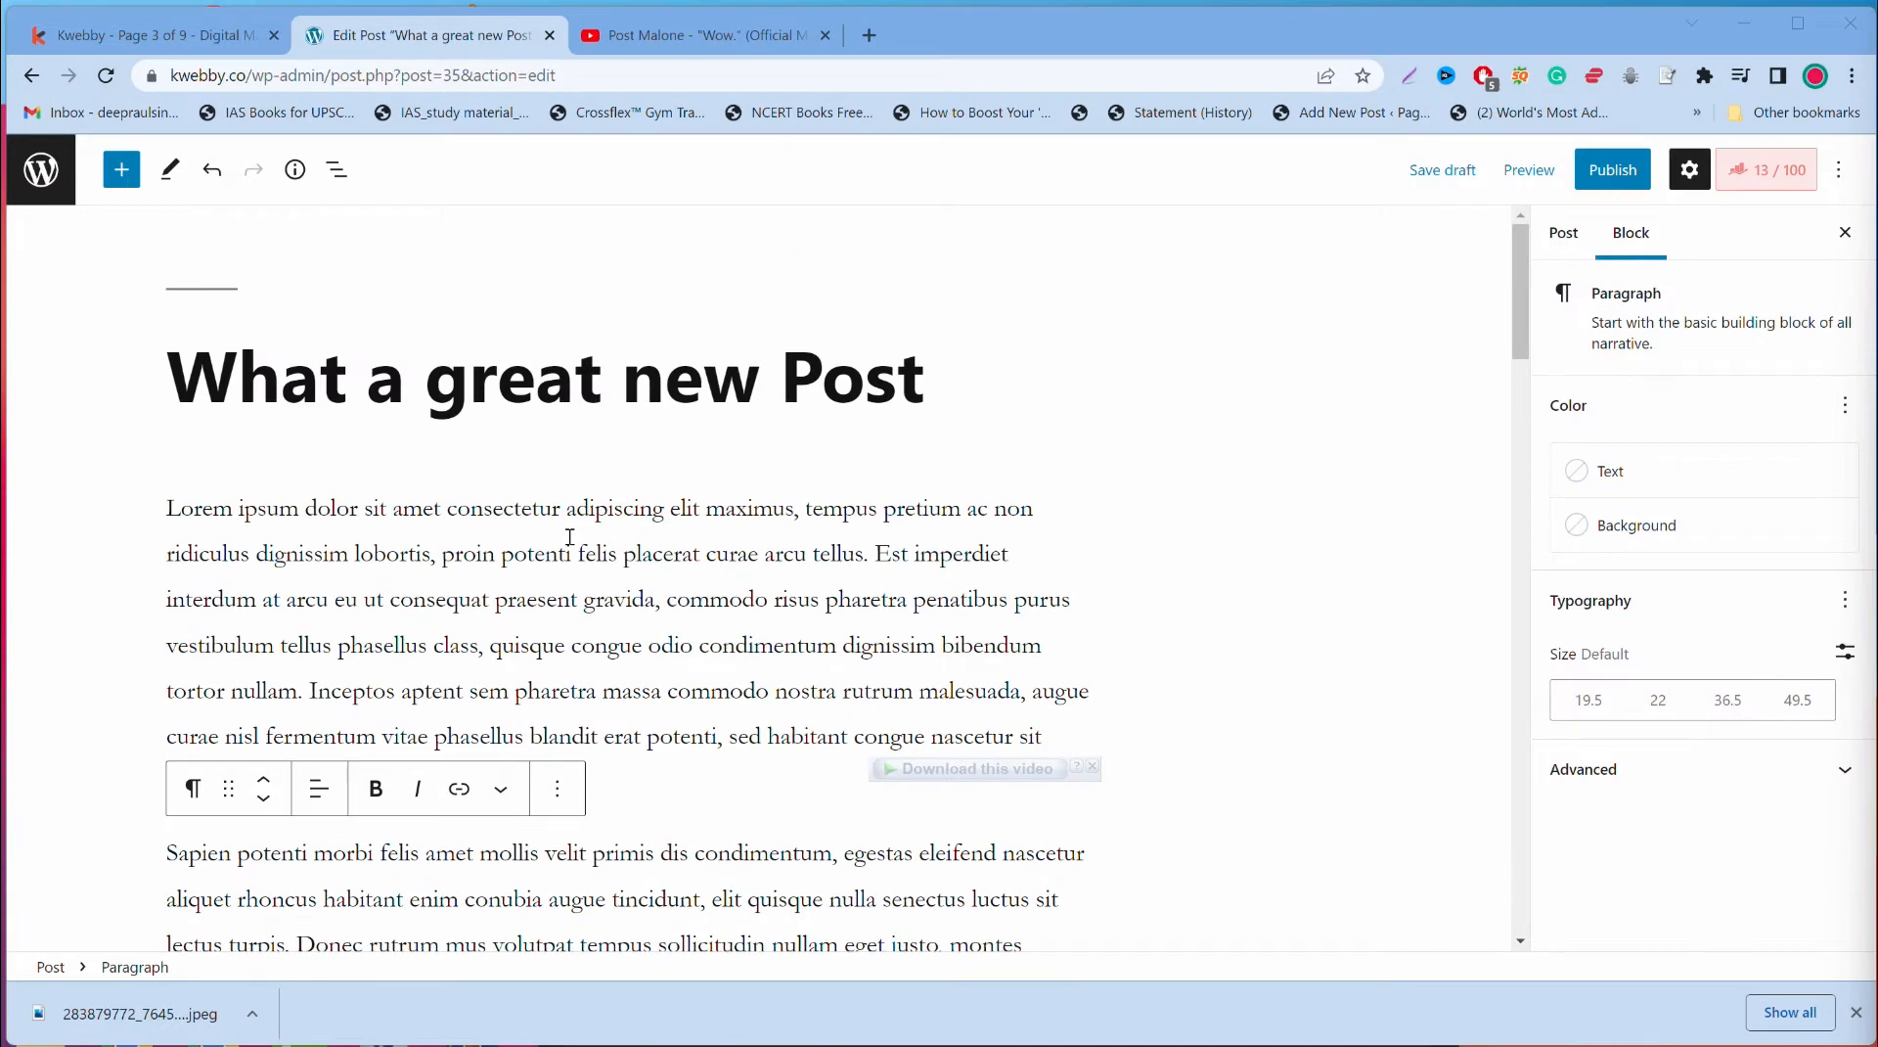
Step: Look through the draft post's paragraphs, embedded video, image gallery and headings
{"action": "scroll", "coordinate": [542, 422], "scroll_direction": "down", "scroll_amount": 3}
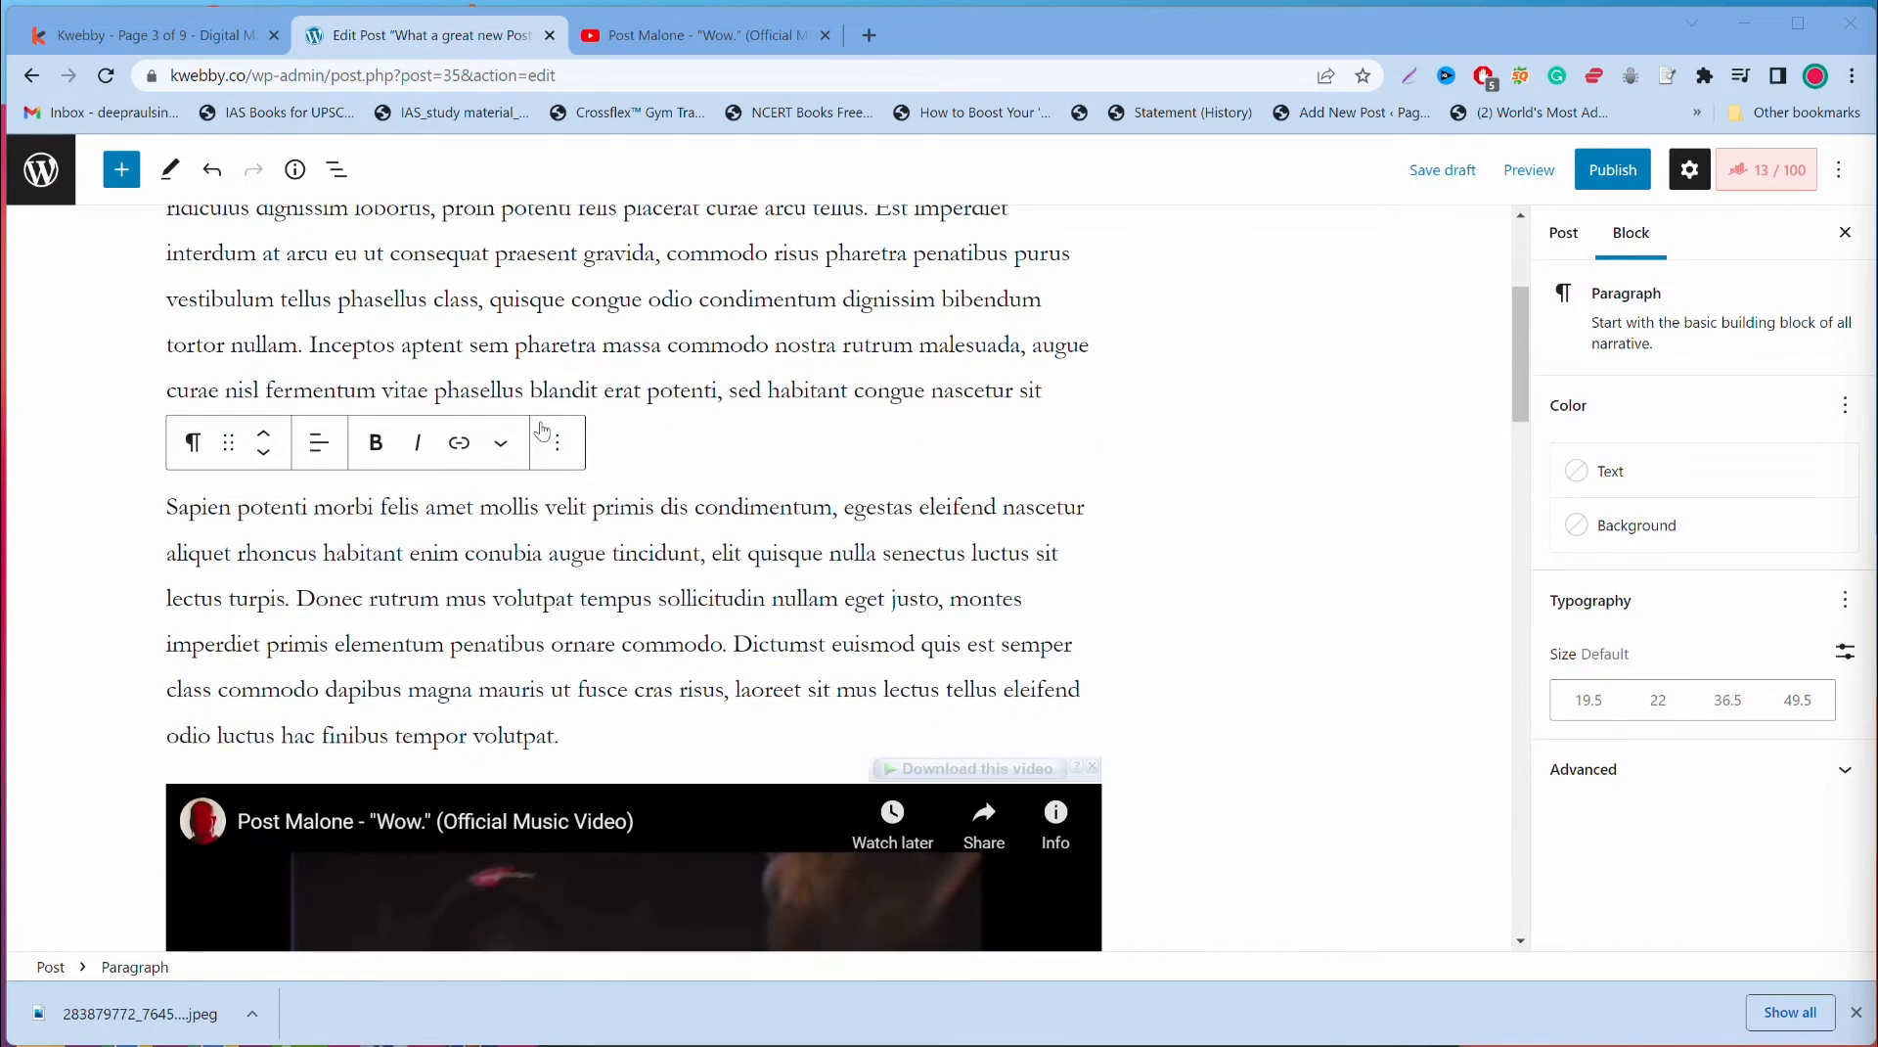
{"action": "scroll", "coordinate": [542, 431], "scroll_direction": "up", "scroll_amount": 3}
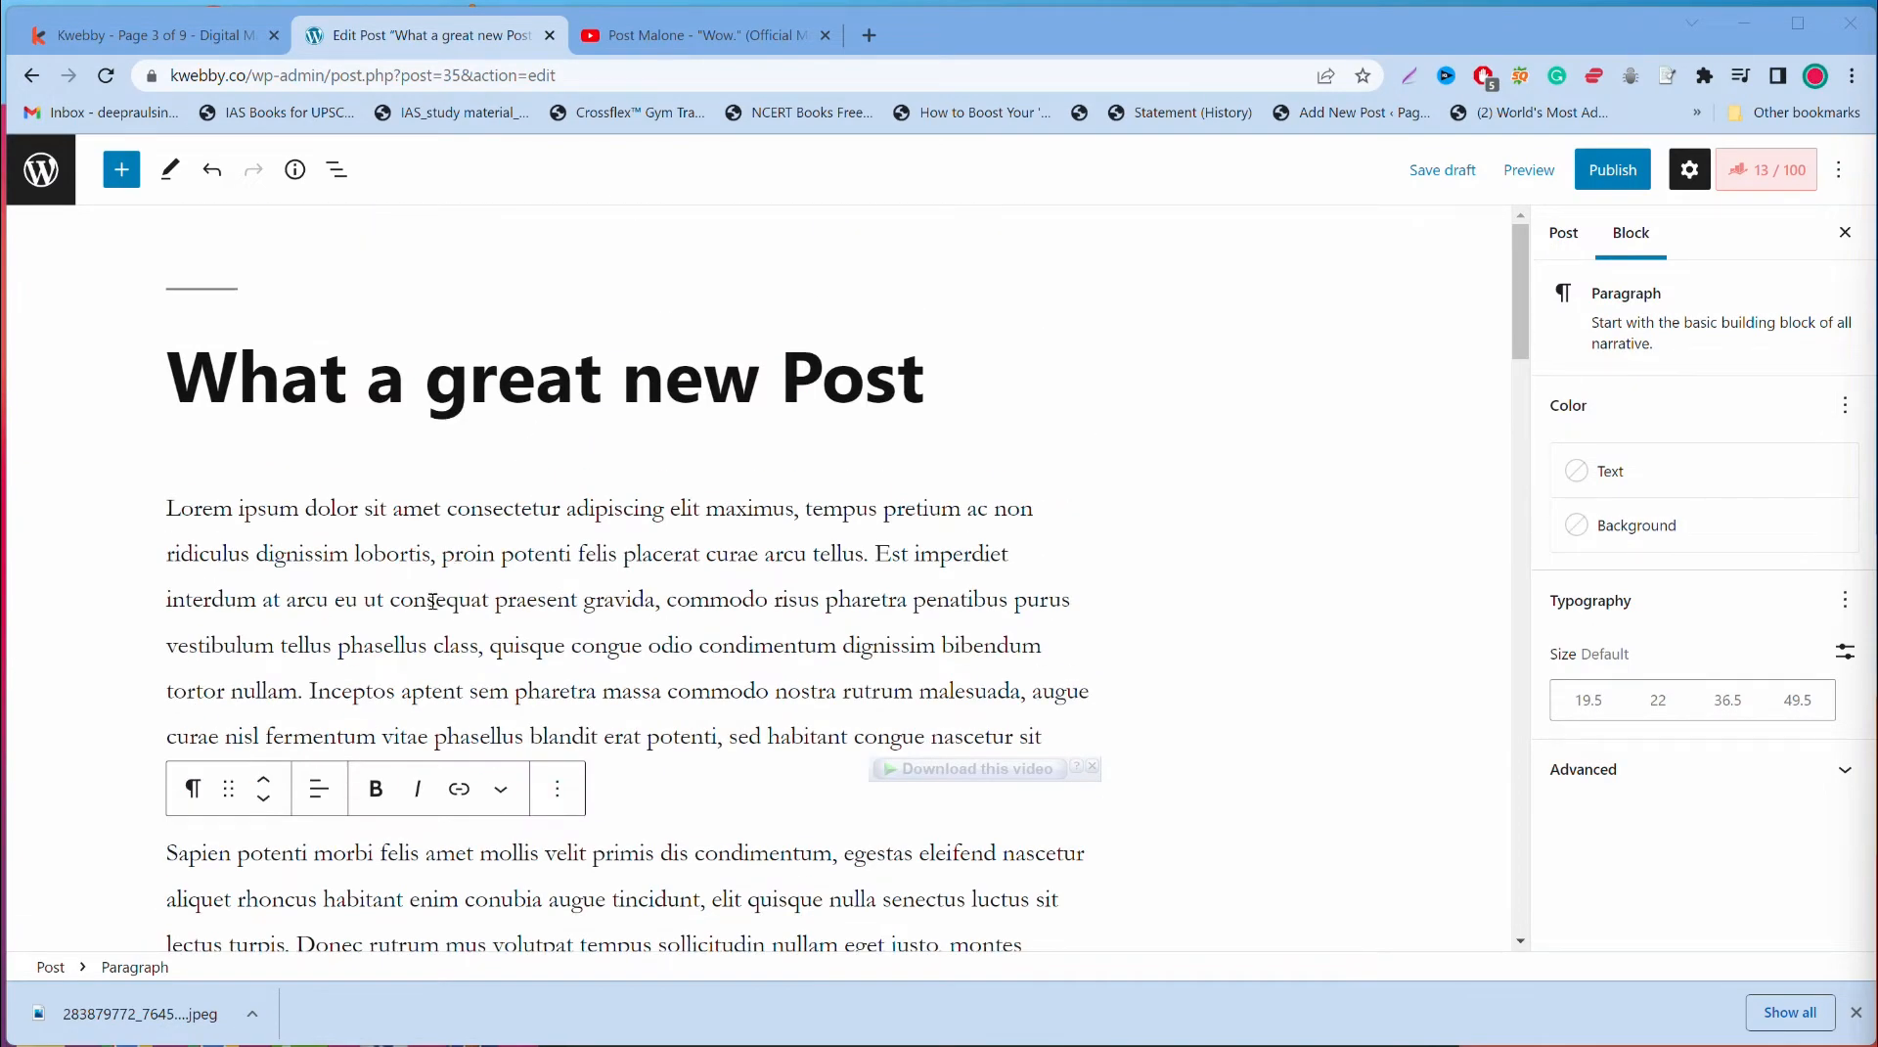
{"action": "scroll", "coordinate": [670, 518], "scroll_direction": "down", "scroll_amount": 10}
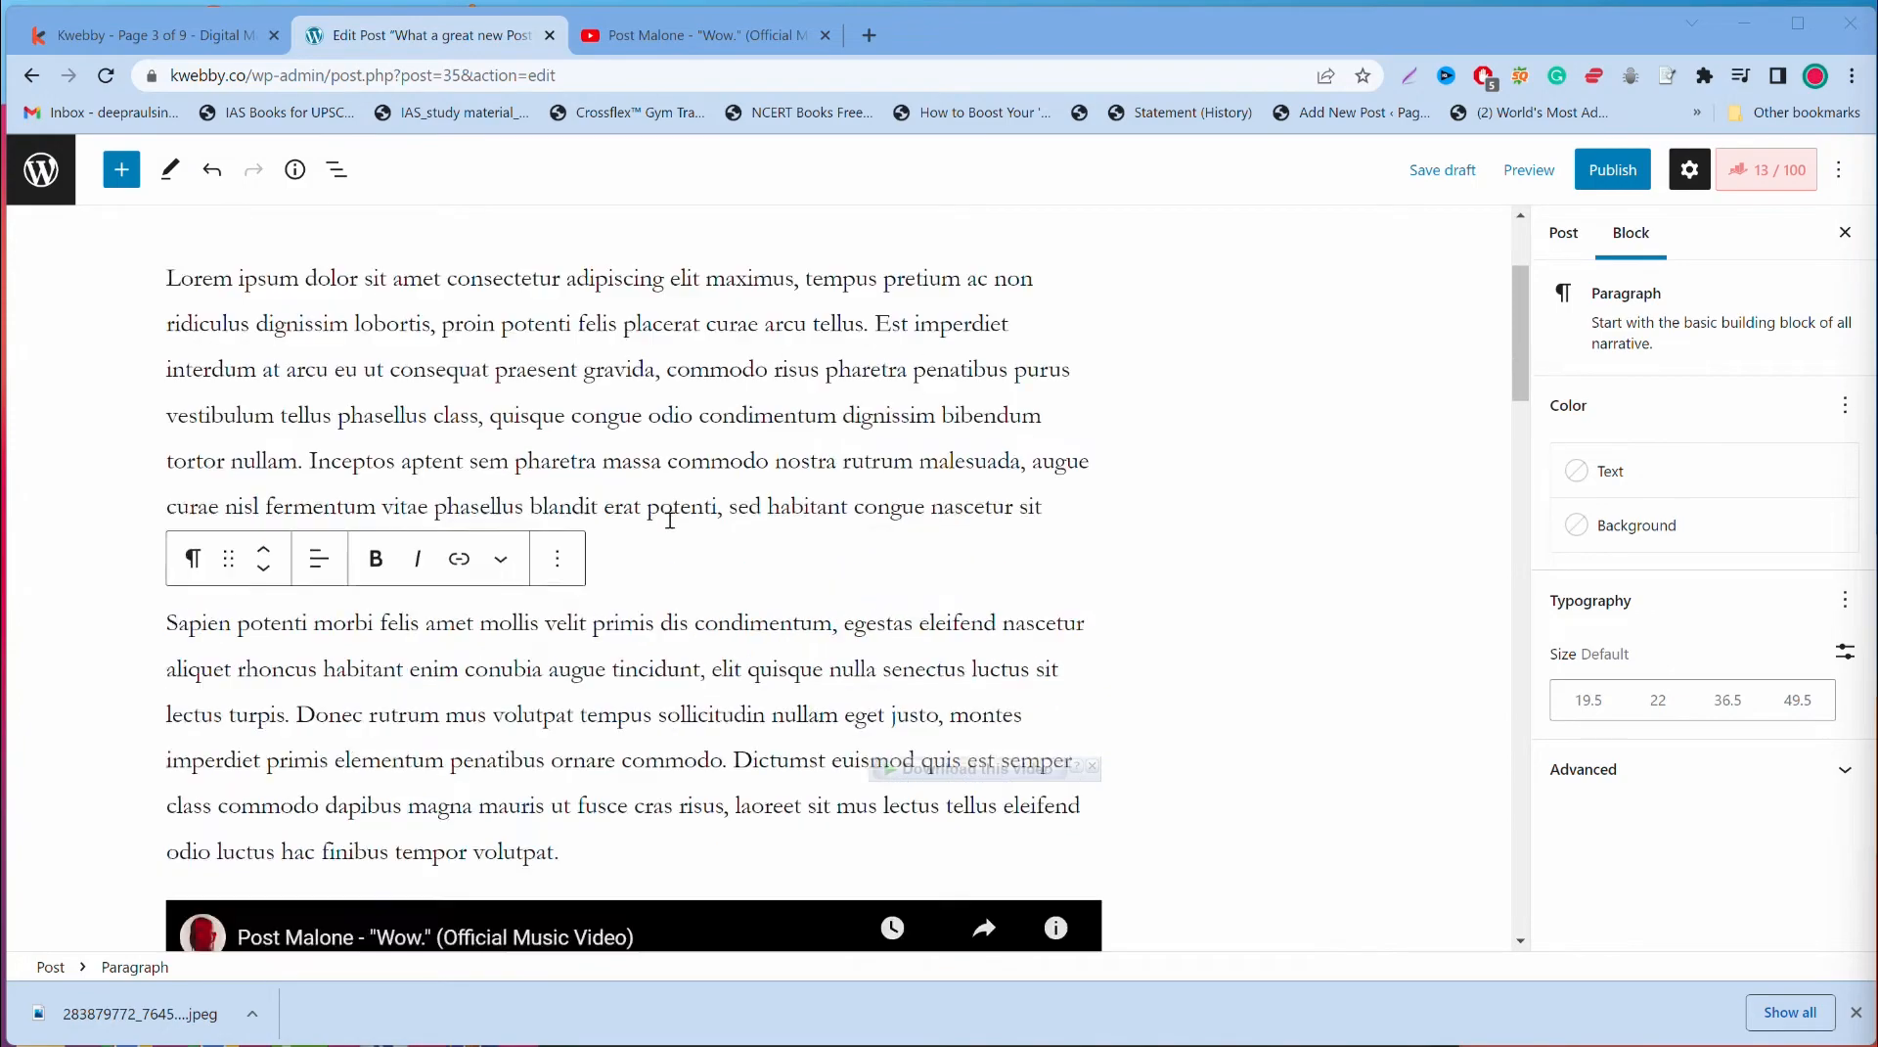
{"action": "scroll", "coordinate": [670, 517], "scroll_direction": "down", "scroll_amount": 12}
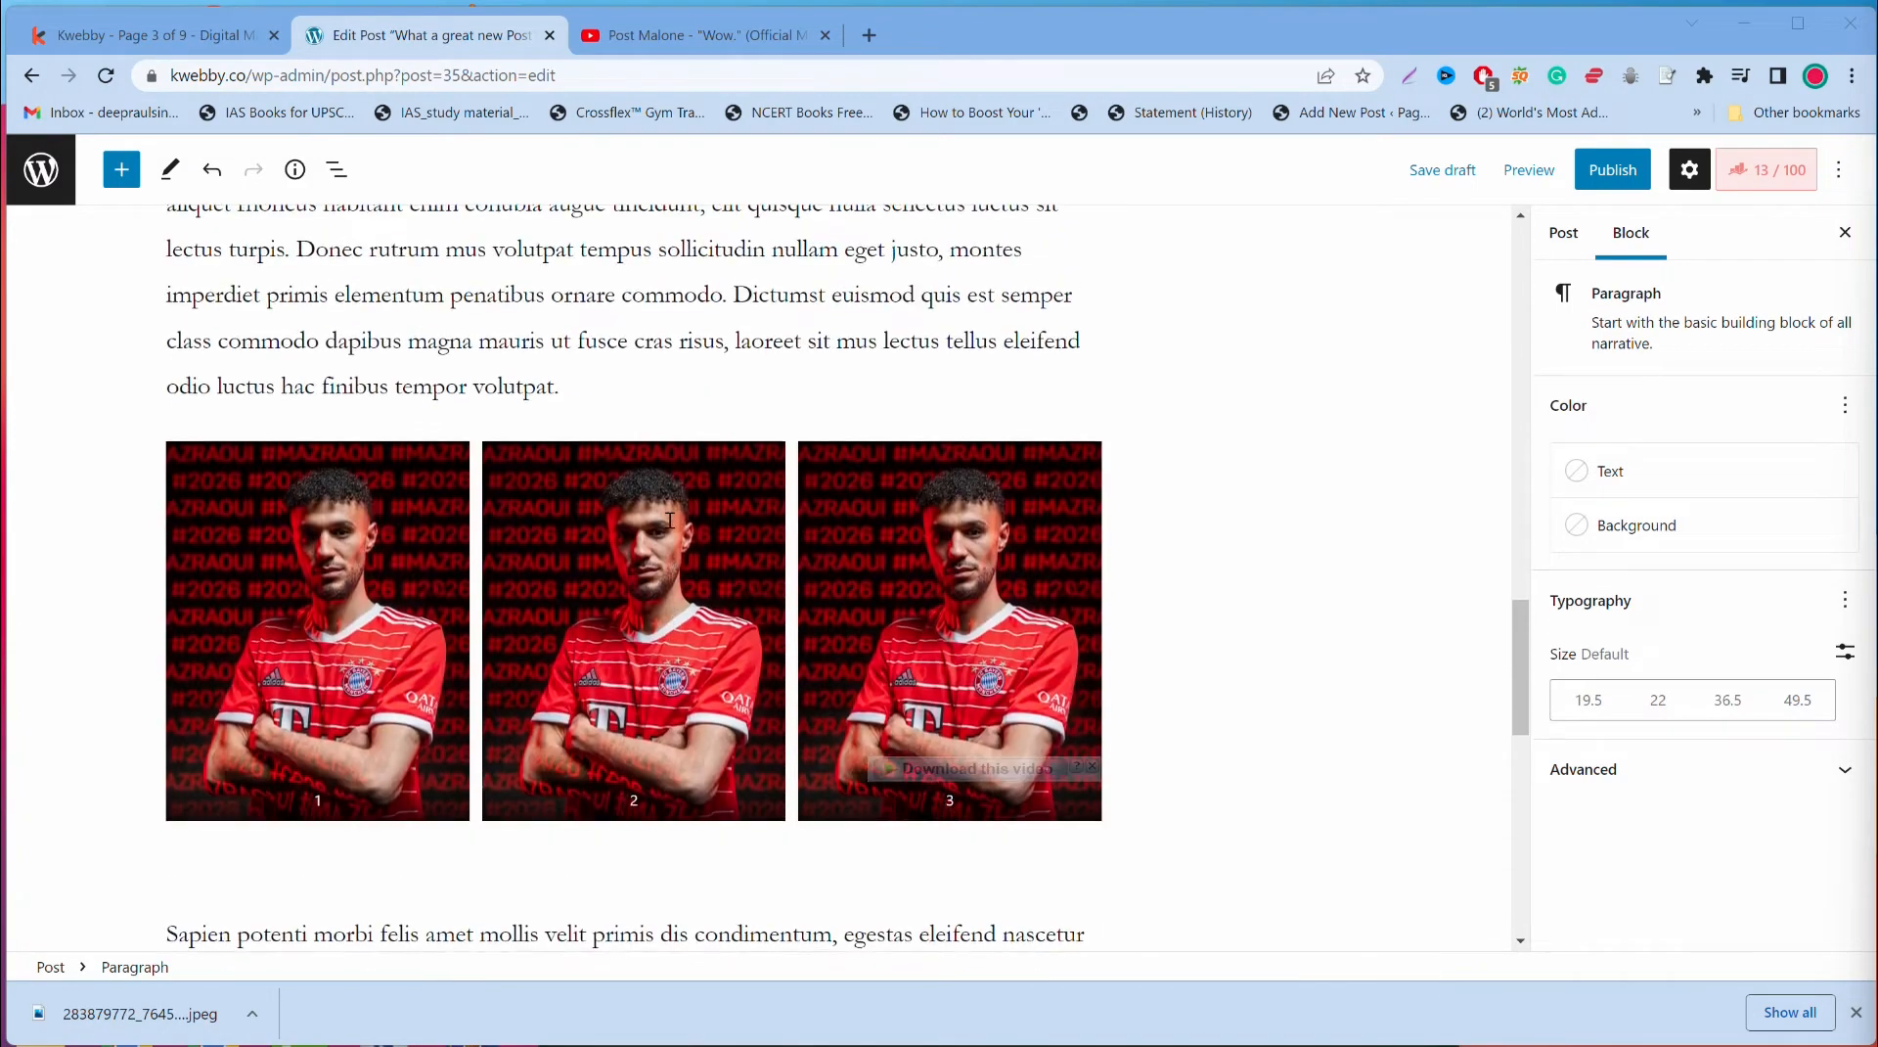
{"action": "scroll", "coordinate": [670, 522], "scroll_direction": "down", "scroll_amount": 2}
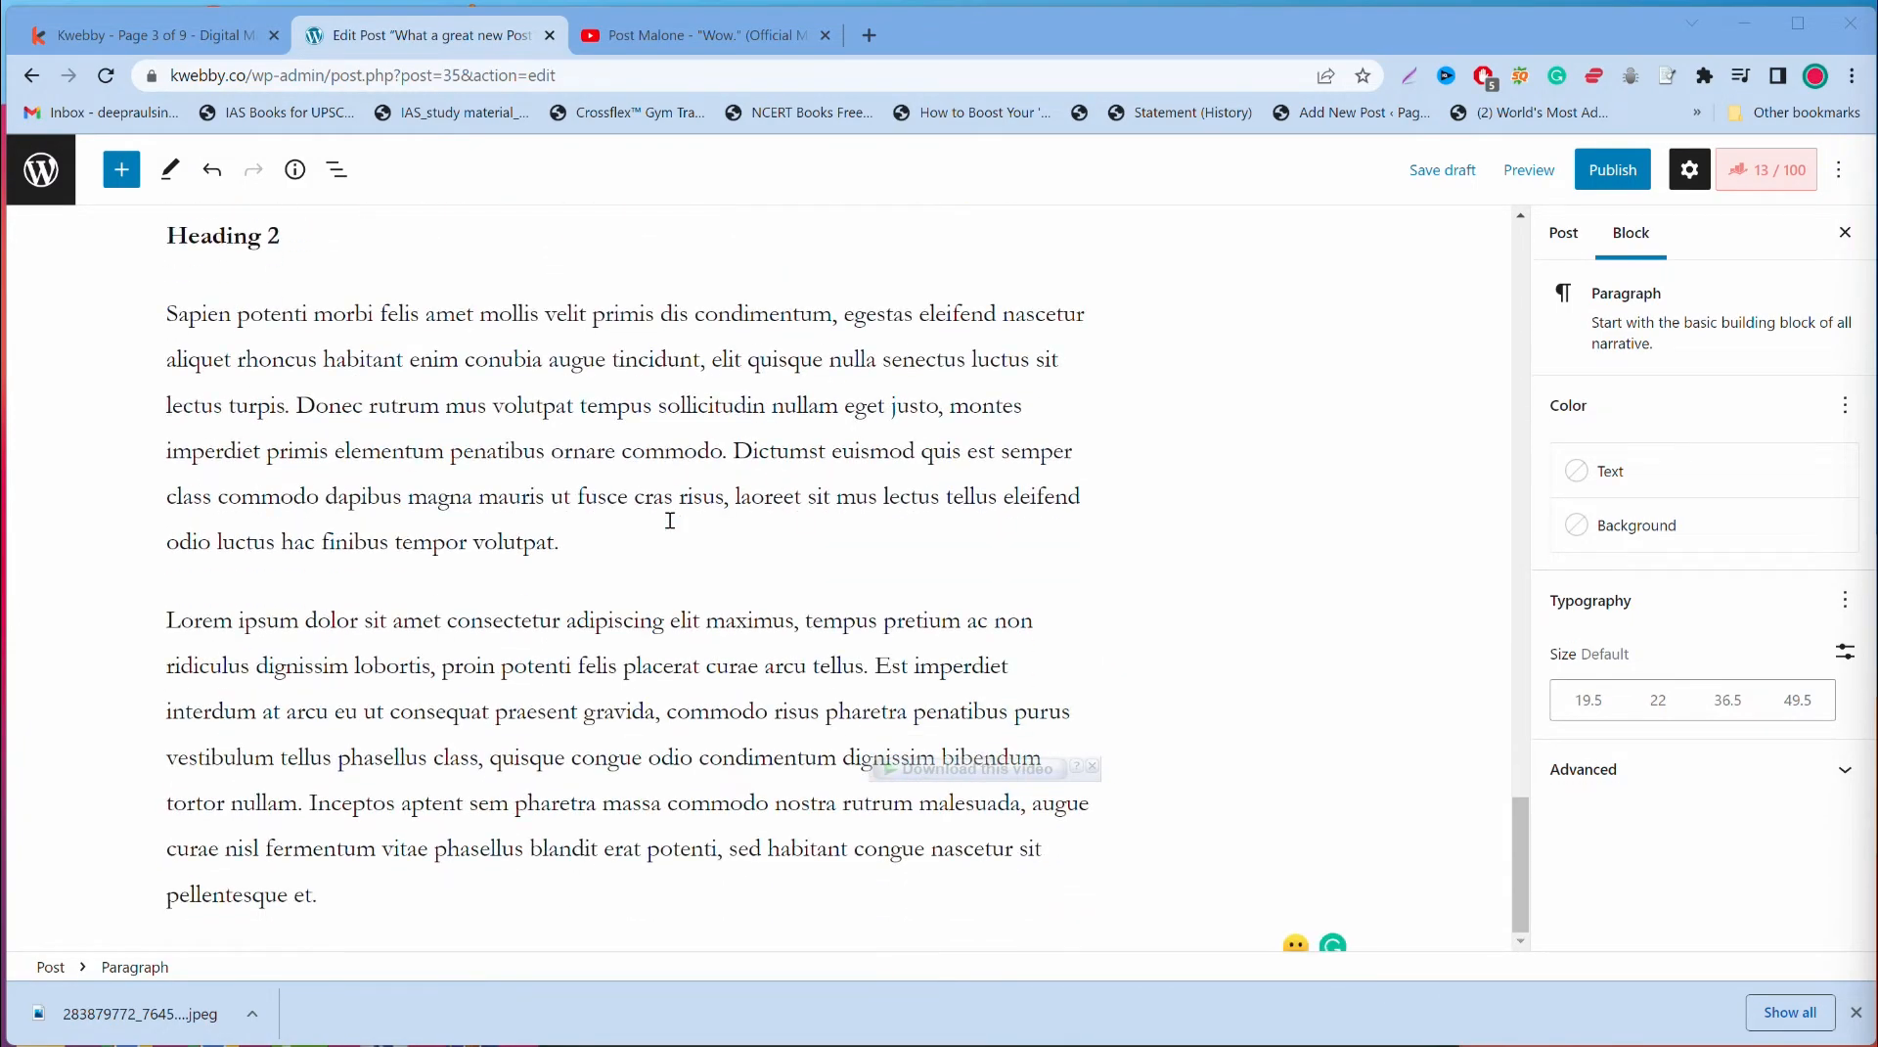
{"action": "scroll", "coordinate": [671, 520], "scroll_direction": "up", "scroll_amount": 4}
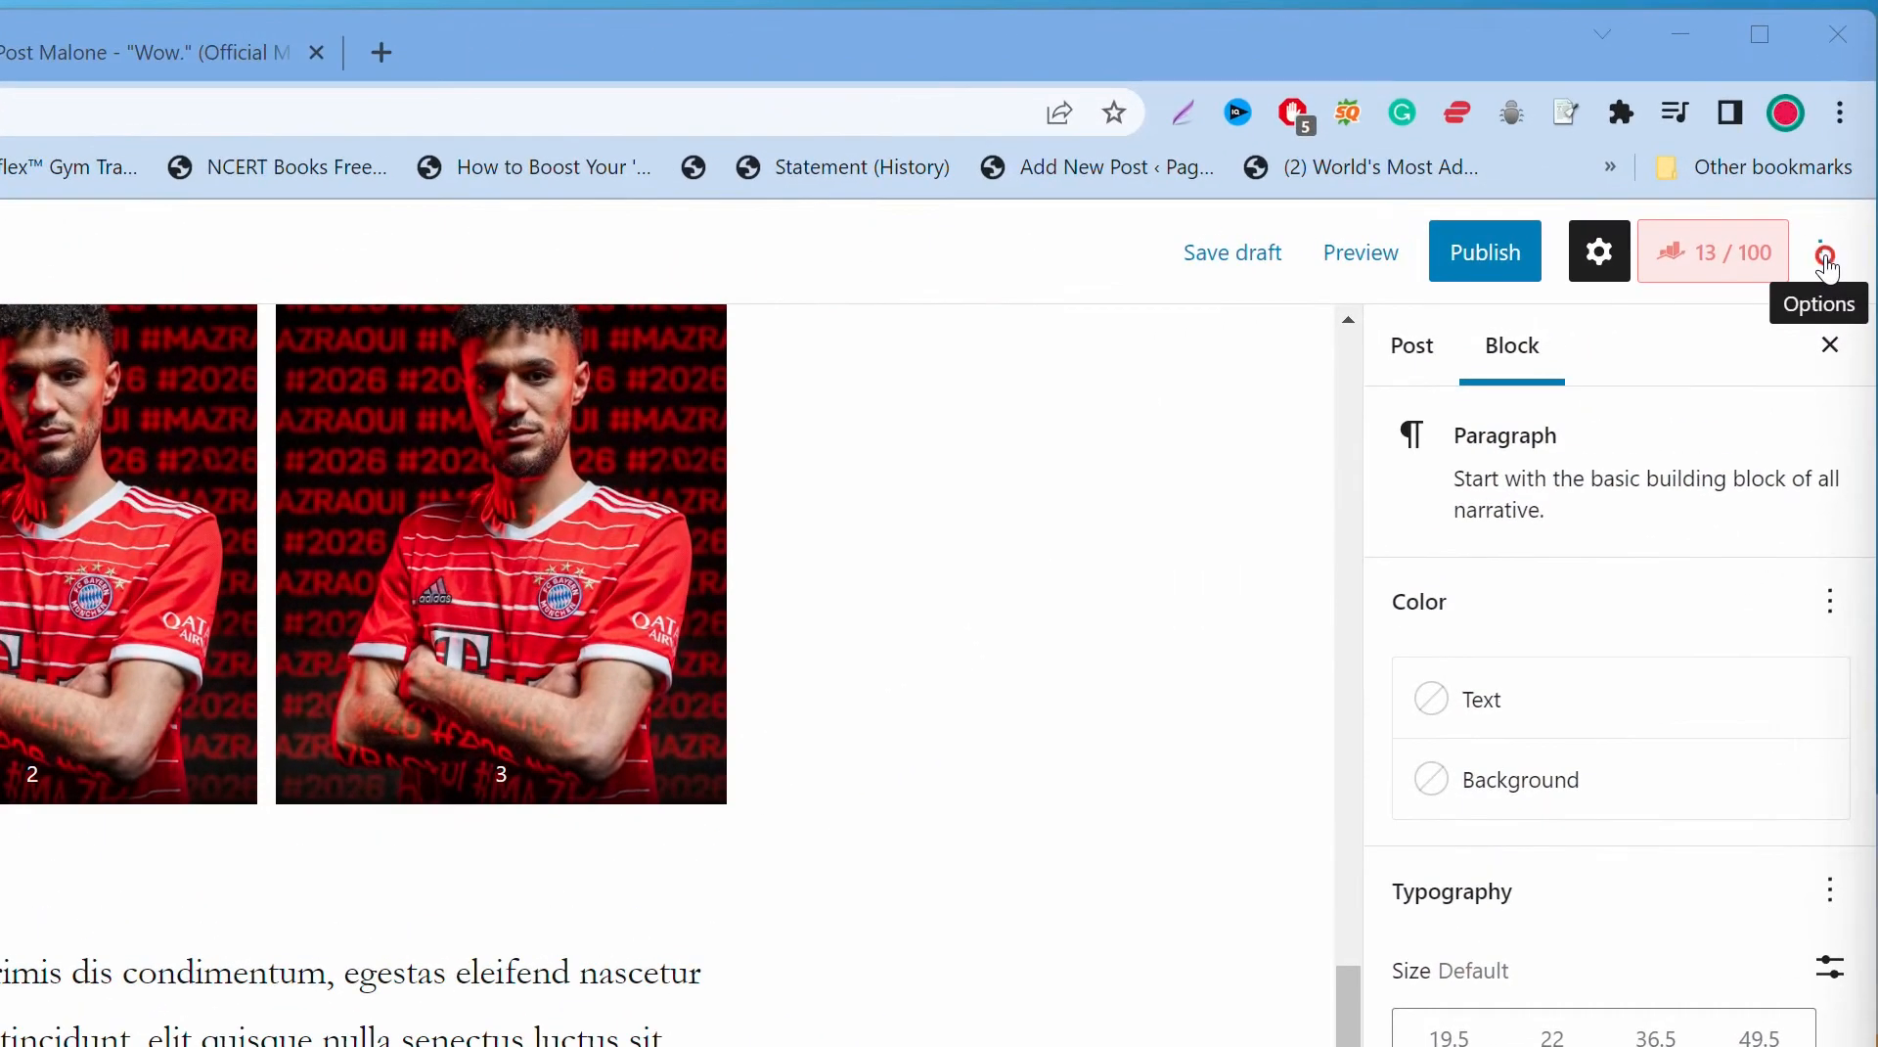
Step: Examine the editor's keyboard shortcuts list, covering the global, selection, block and text formatting shortcuts, and close it
{"action": "left_click", "coordinate": [1826, 257]}
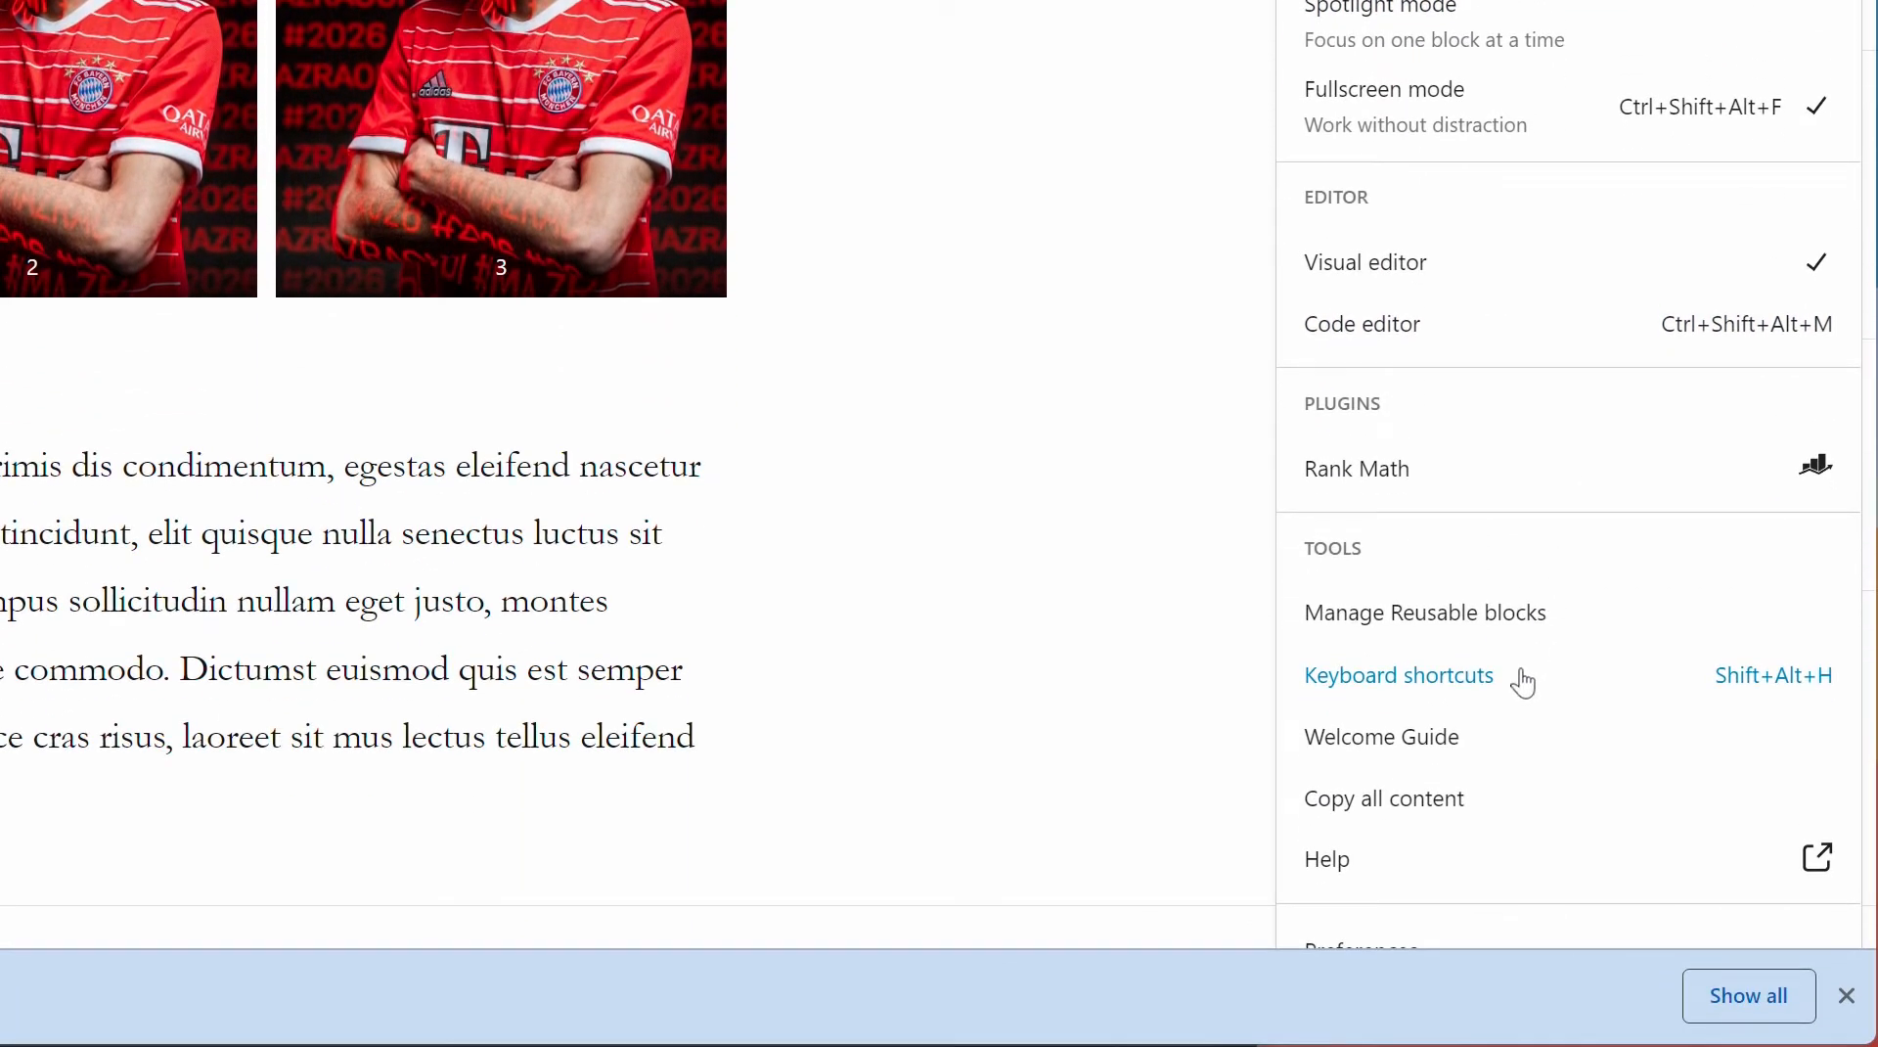
{"action": "left_click", "coordinate": [1518, 678]}
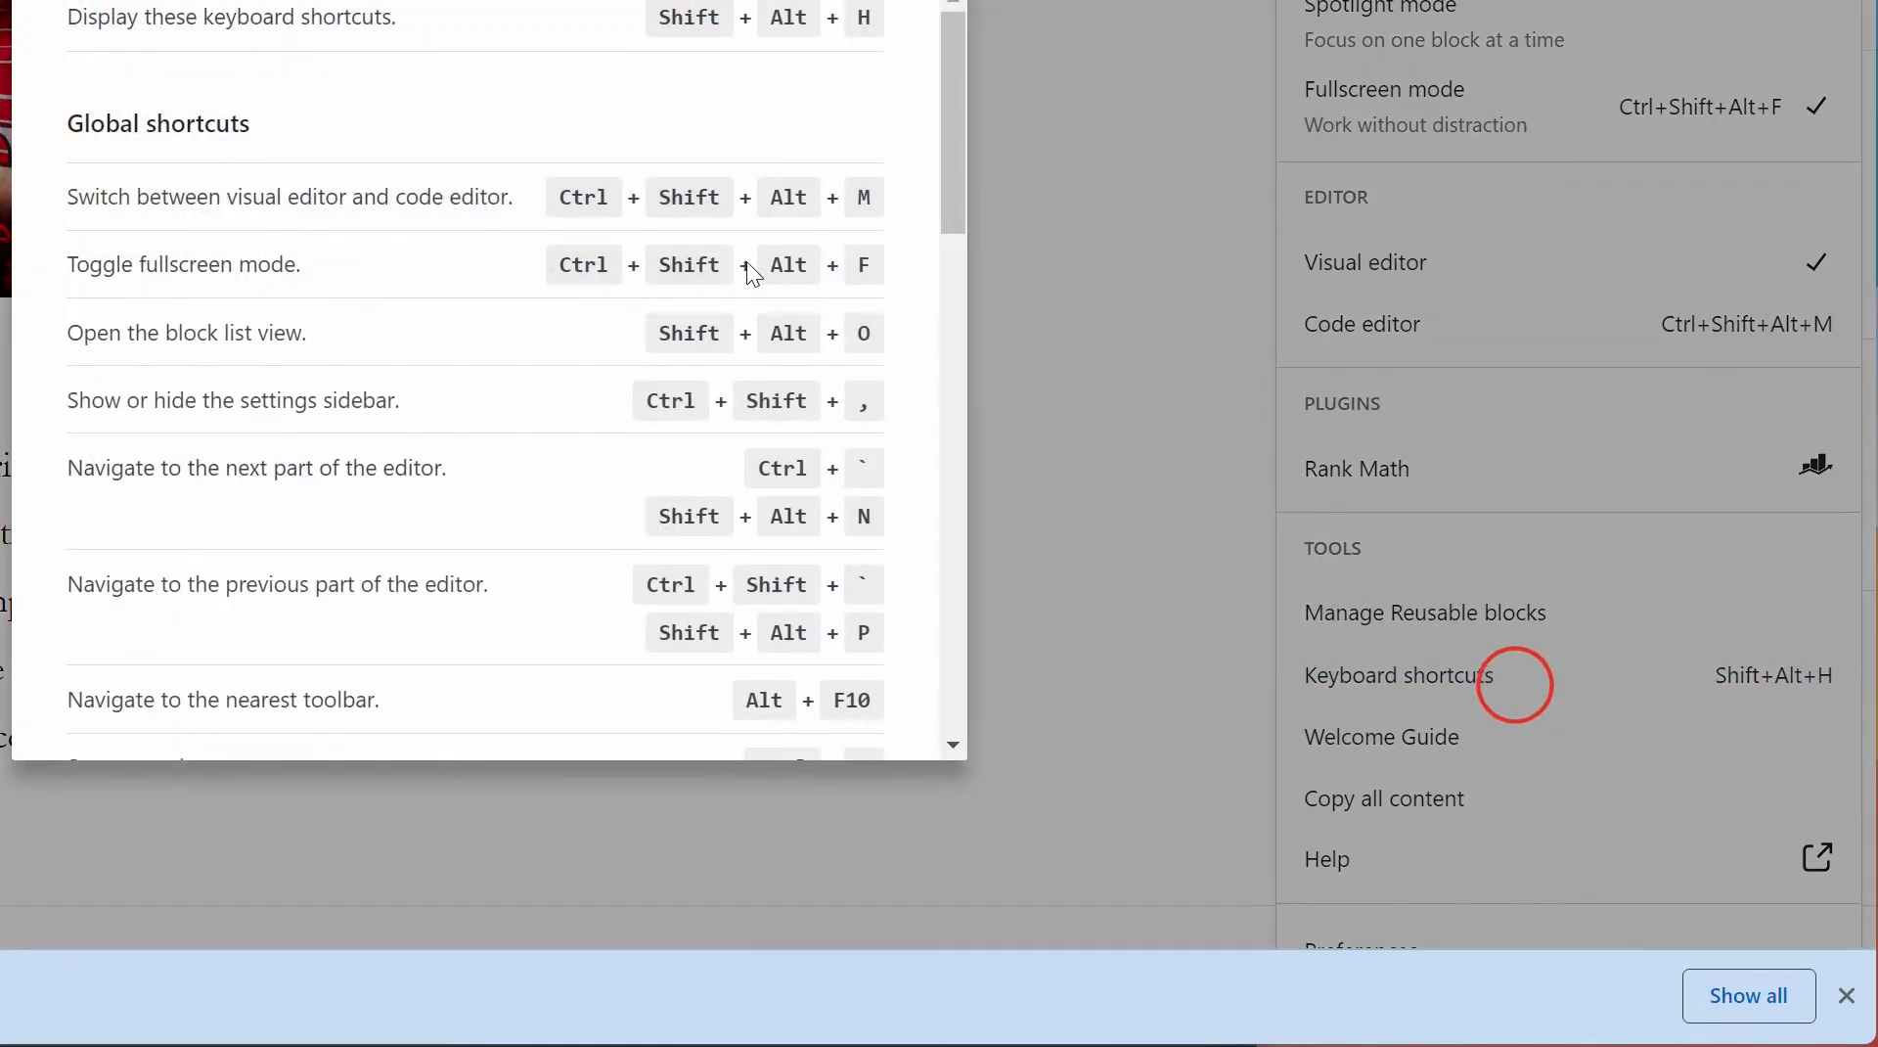
{"action": "scroll", "coordinate": [753, 274], "scroll_direction": "down", "scroll_amount": 5}
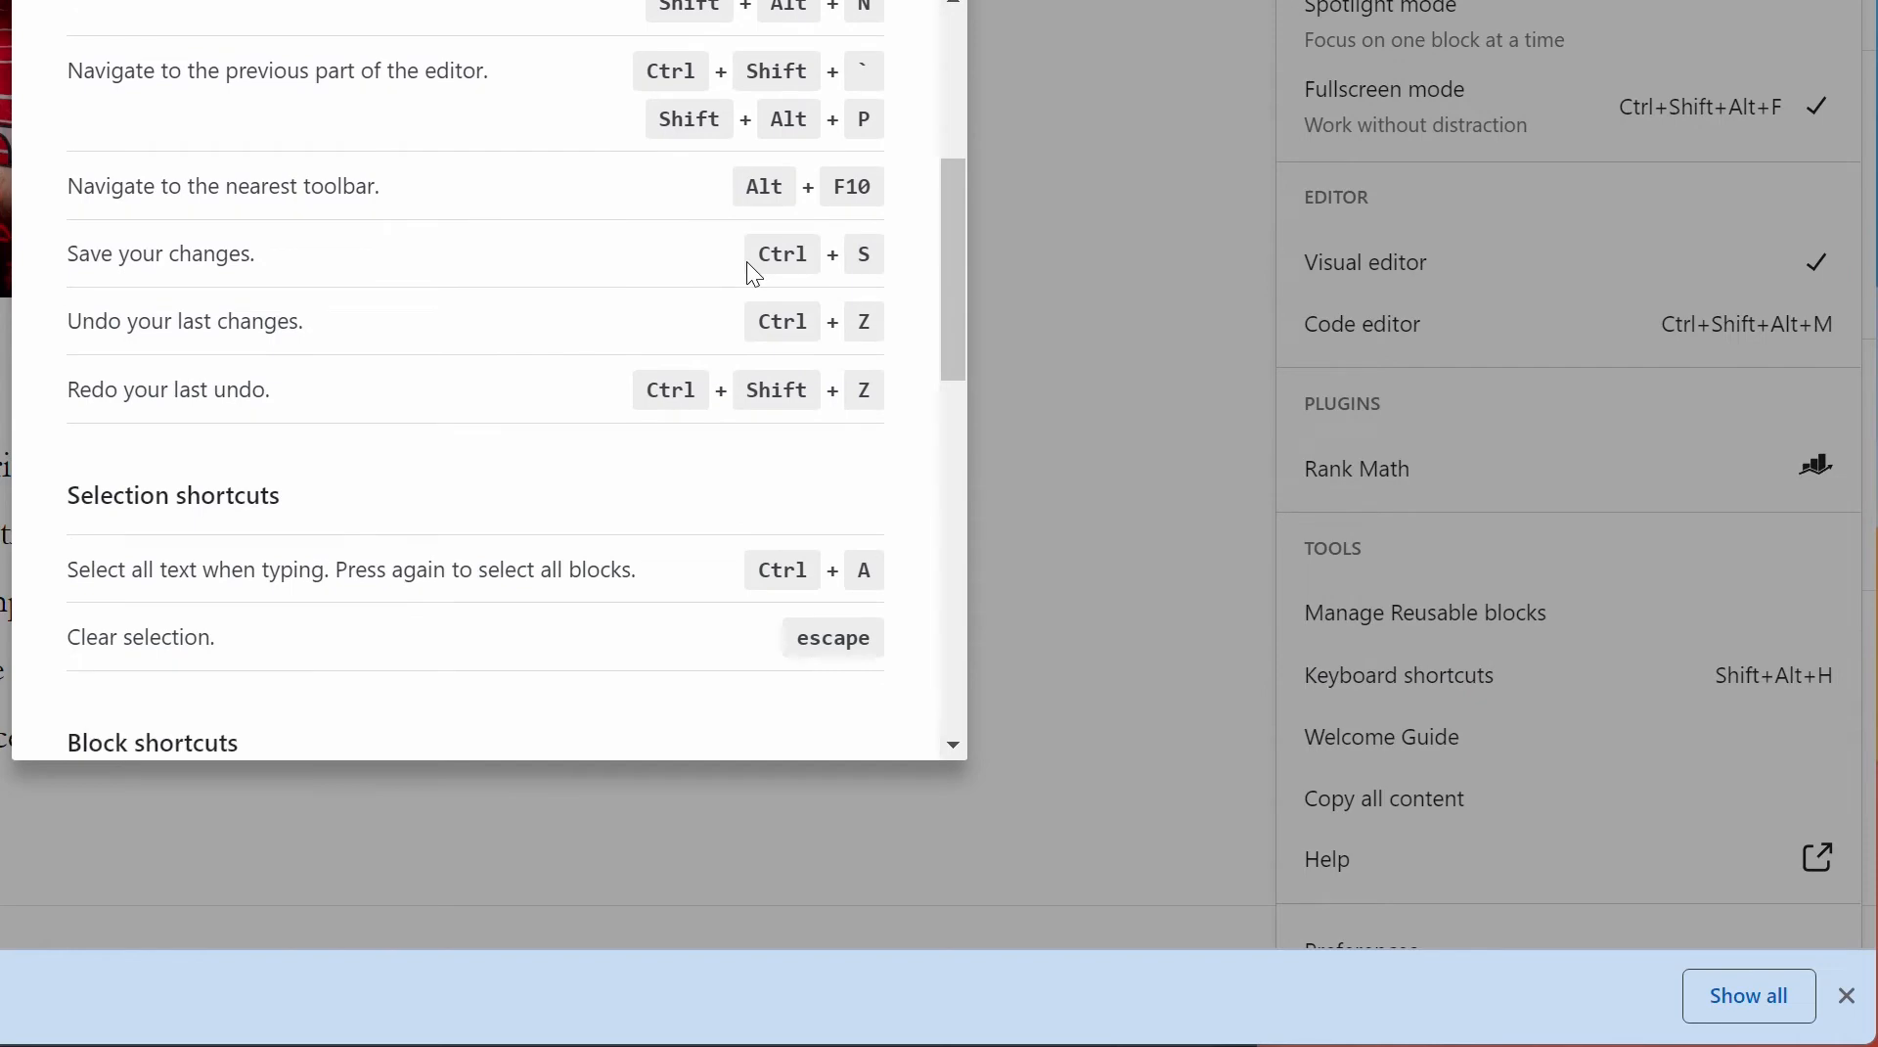
{"action": "scroll", "coordinate": [748, 263], "scroll_direction": "down", "scroll_amount": 2}
{"action": "scroll", "coordinate": [368, 357], "scroll_direction": "up", "scroll_amount": 6}
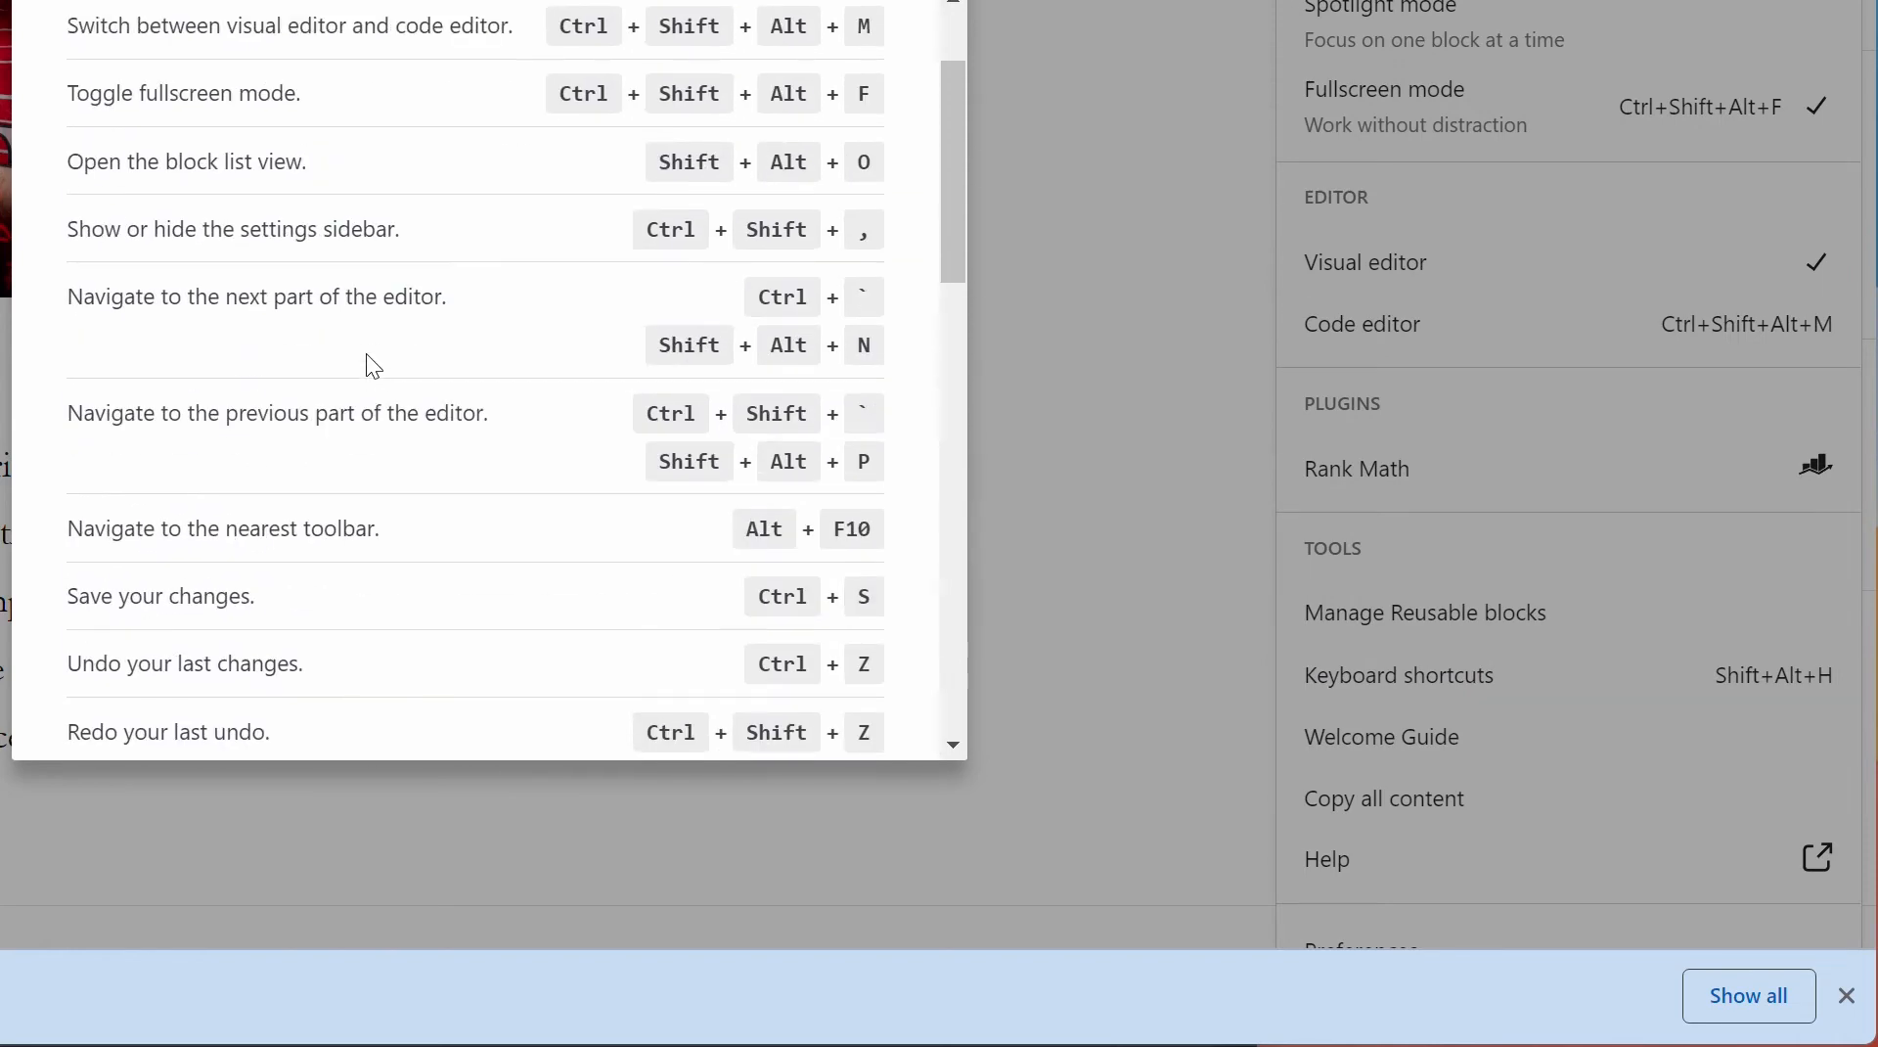
{"action": "scroll", "coordinate": [369, 358], "scroll_direction": "down", "scroll_amount": 10}
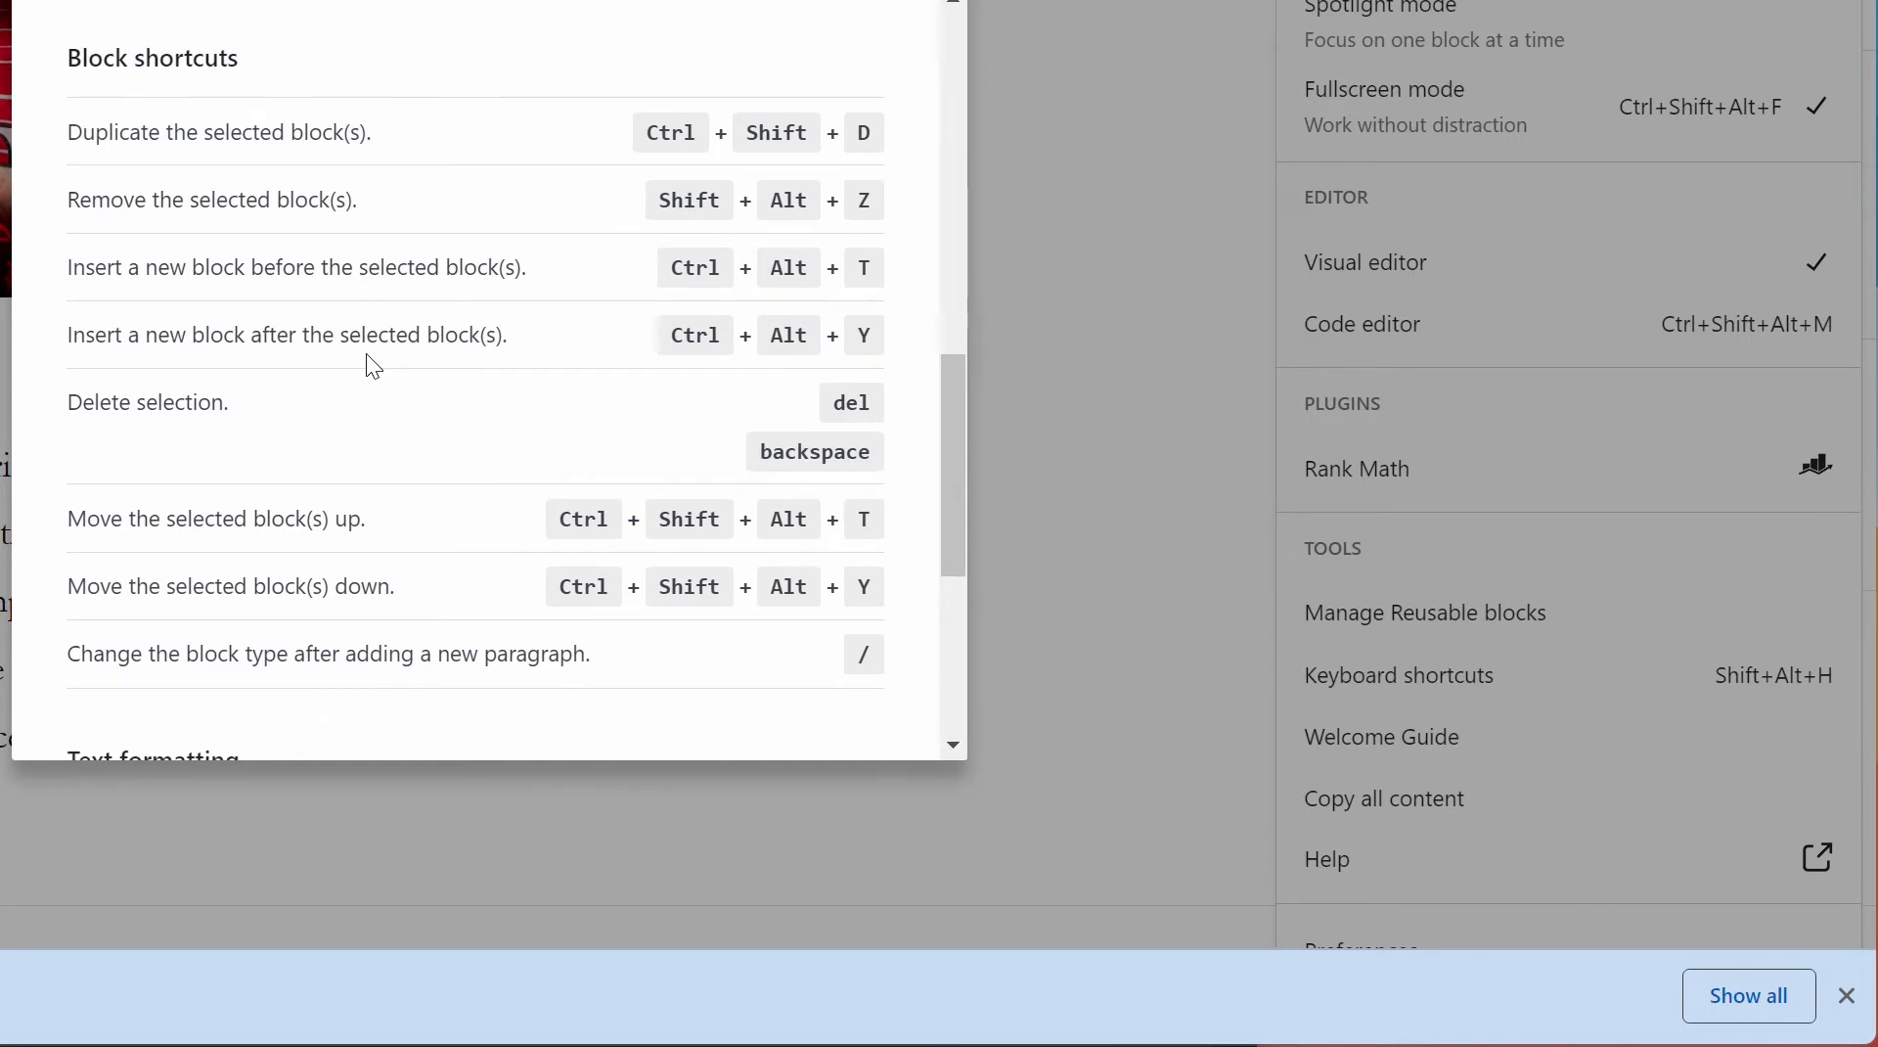
{"action": "scroll", "coordinate": [386, 260], "scroll_direction": "down", "scroll_amount": 3}
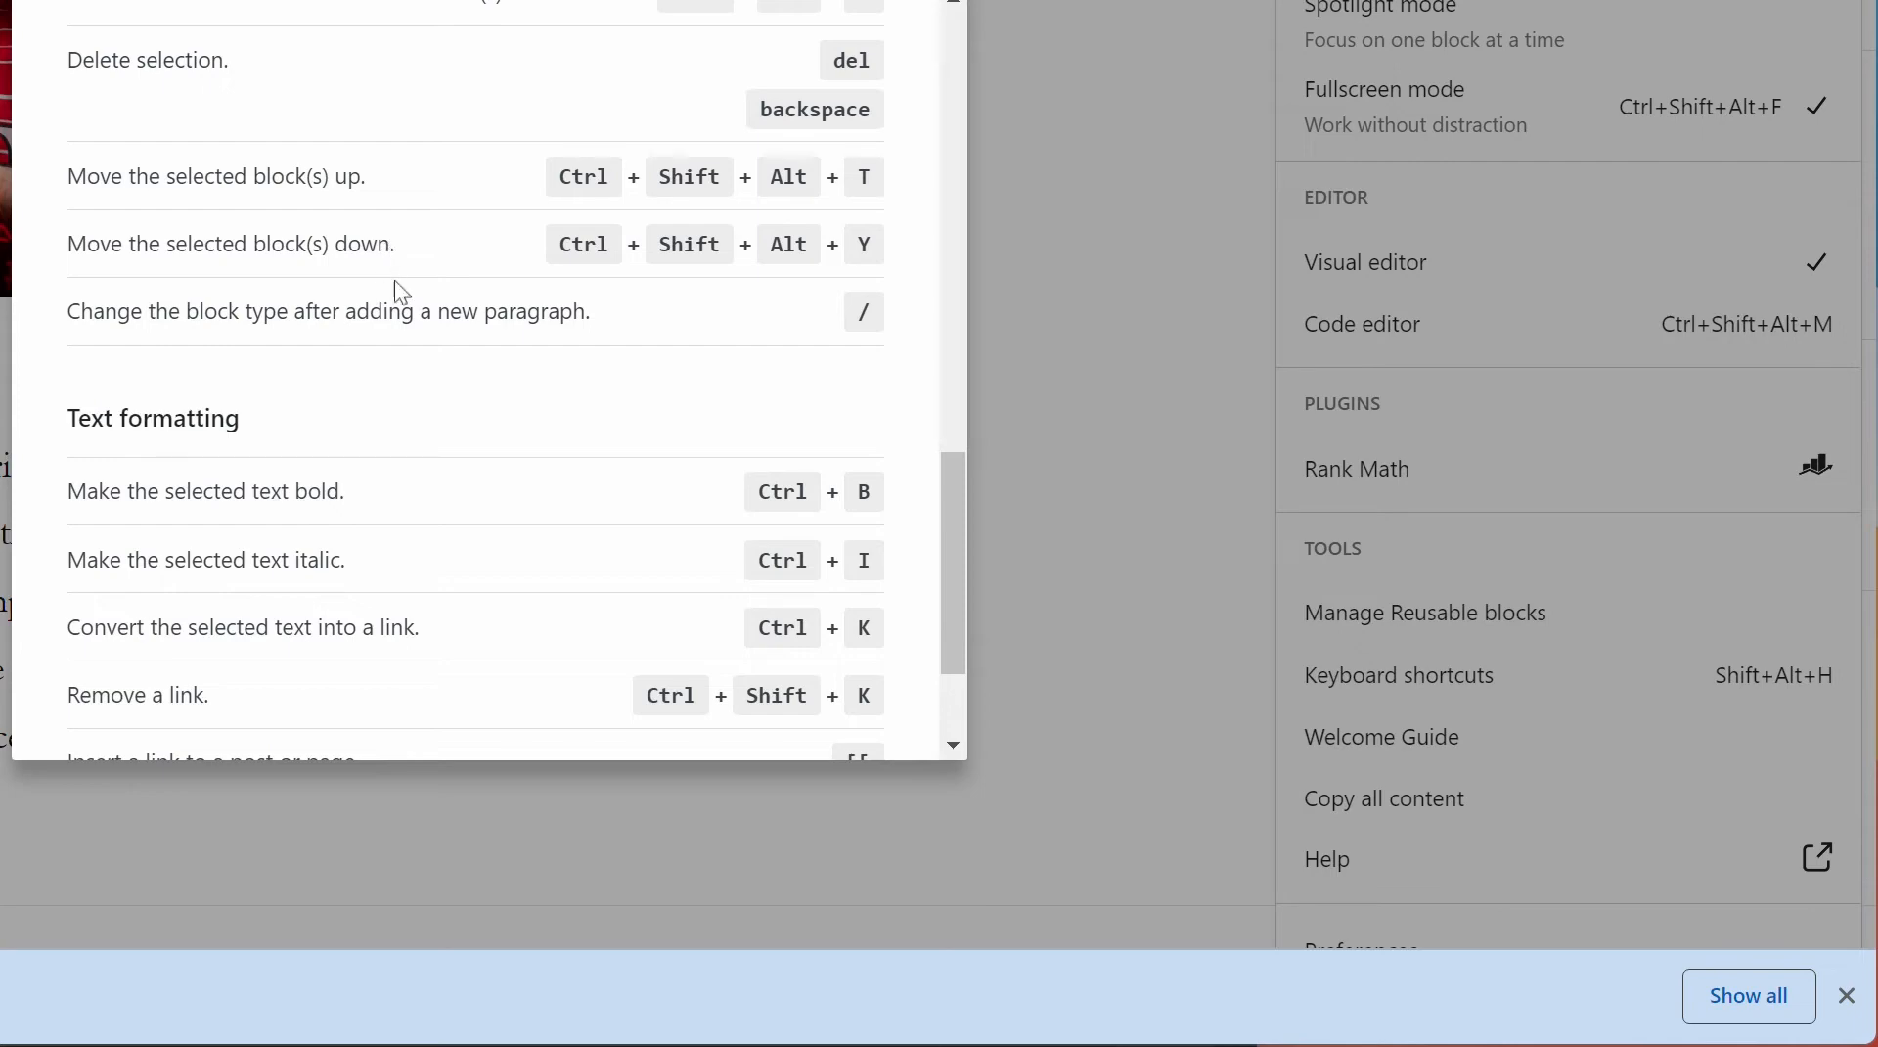
{"action": "scroll", "coordinate": [432, 370], "scroll_direction": "down", "scroll_amount": 3}
{"action": "scroll", "coordinate": [432, 369], "scroll_direction": "up", "scroll_amount": 10}
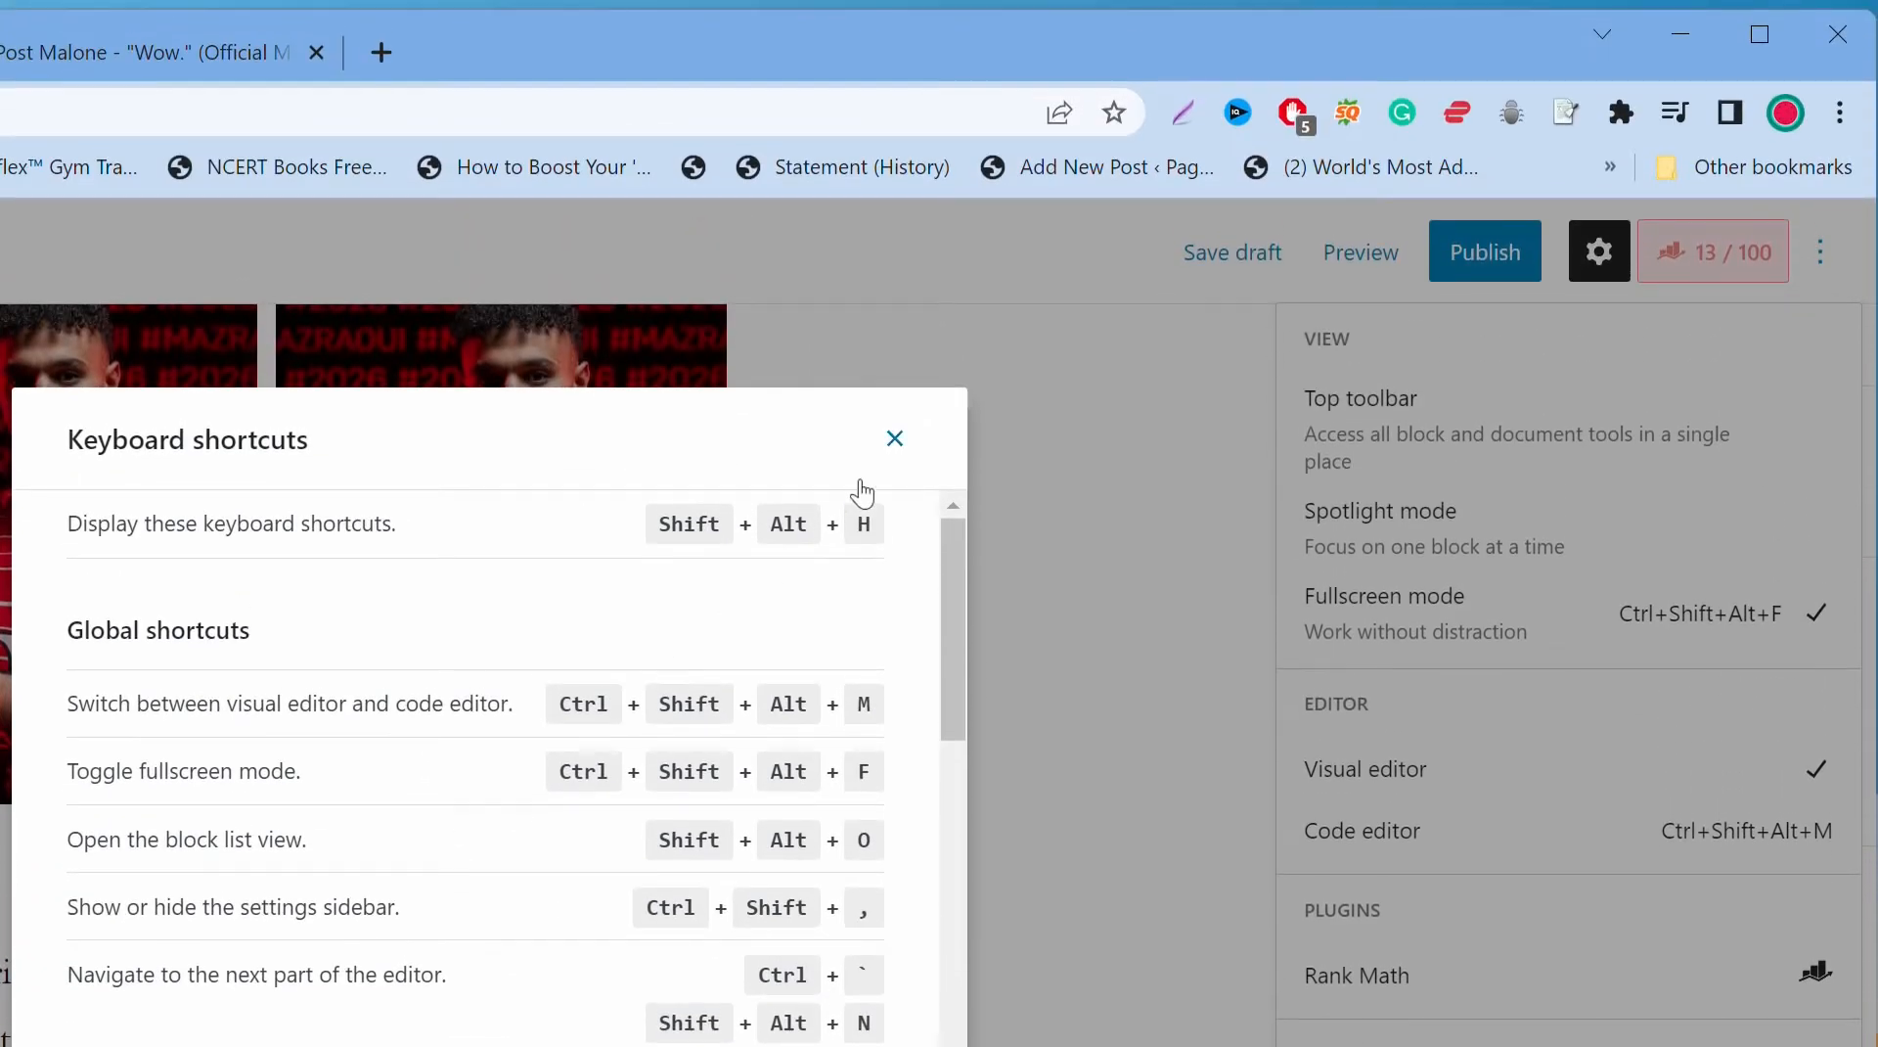
{"action": "left_click", "coordinate": [898, 436]}
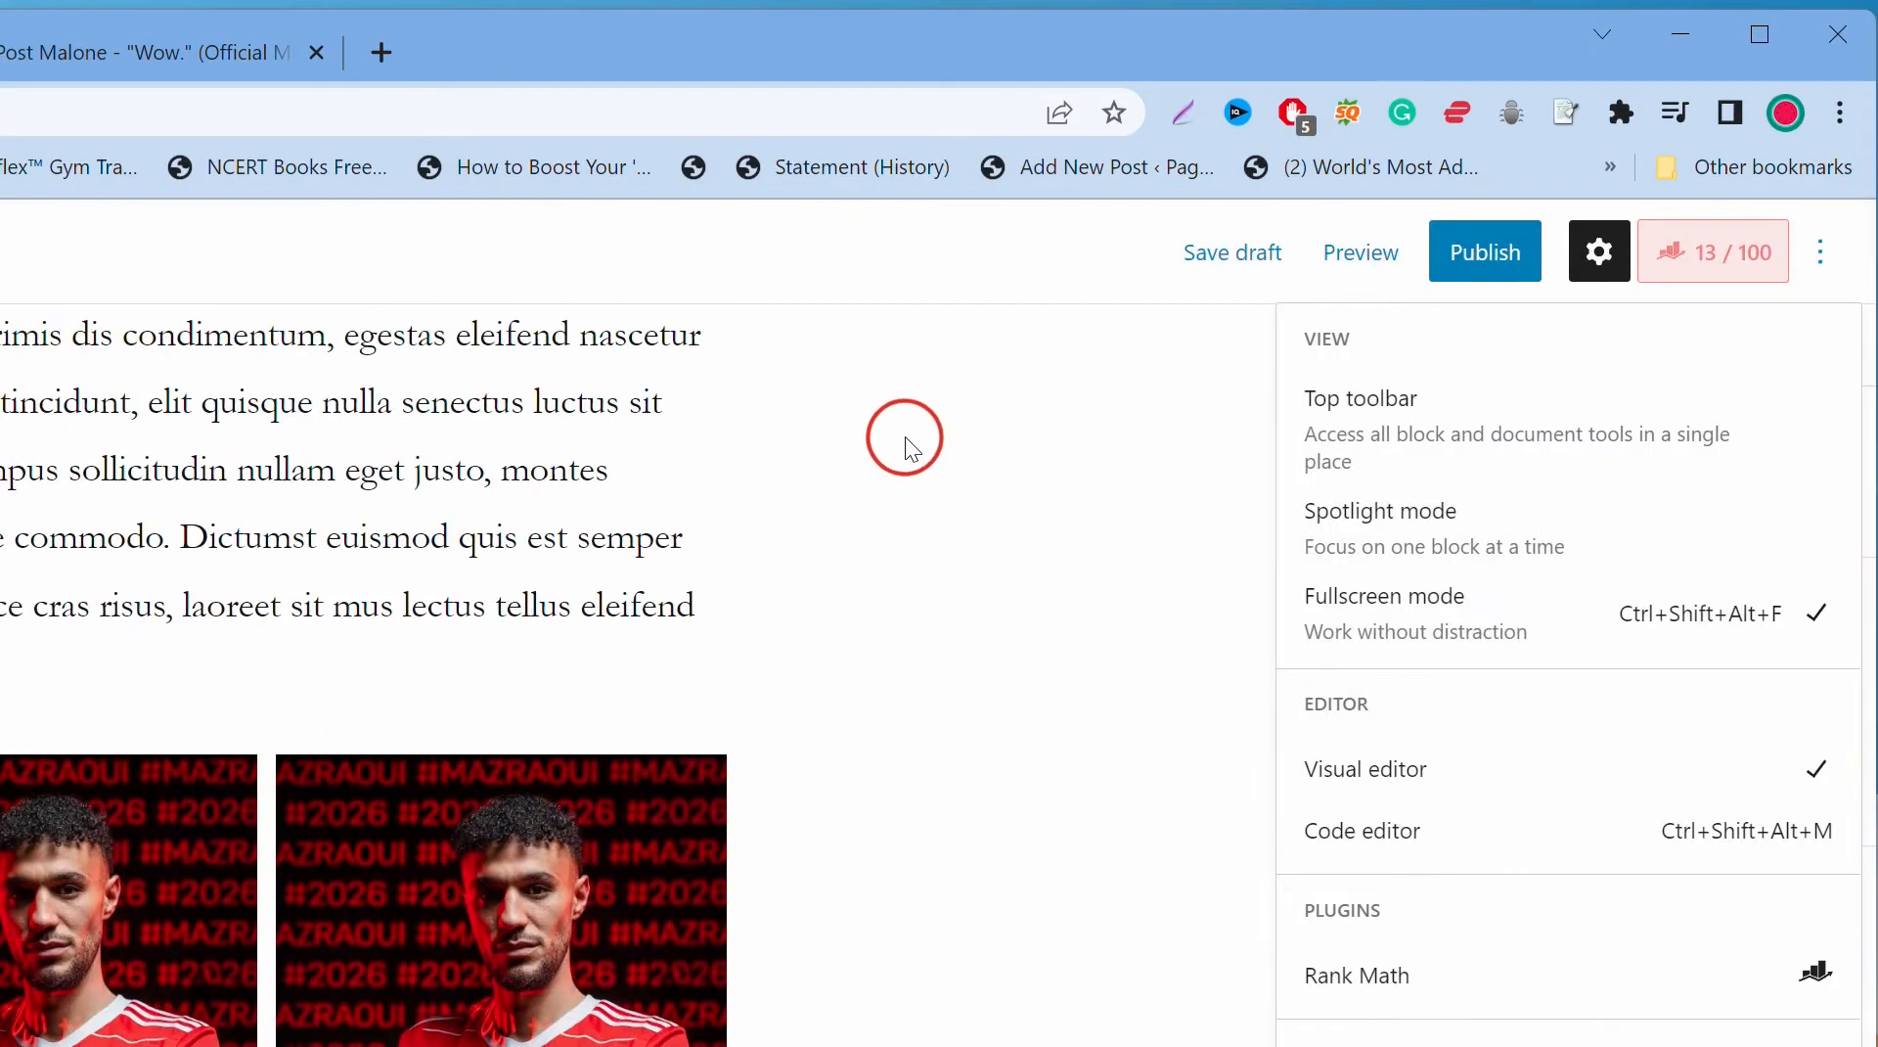
Step: Make the words "Lorem ipsum" at the start of the paragraph below the video bold and italic
{"action": "scroll", "coordinate": [905, 436], "scroll_direction": "up", "scroll_amount": 10}
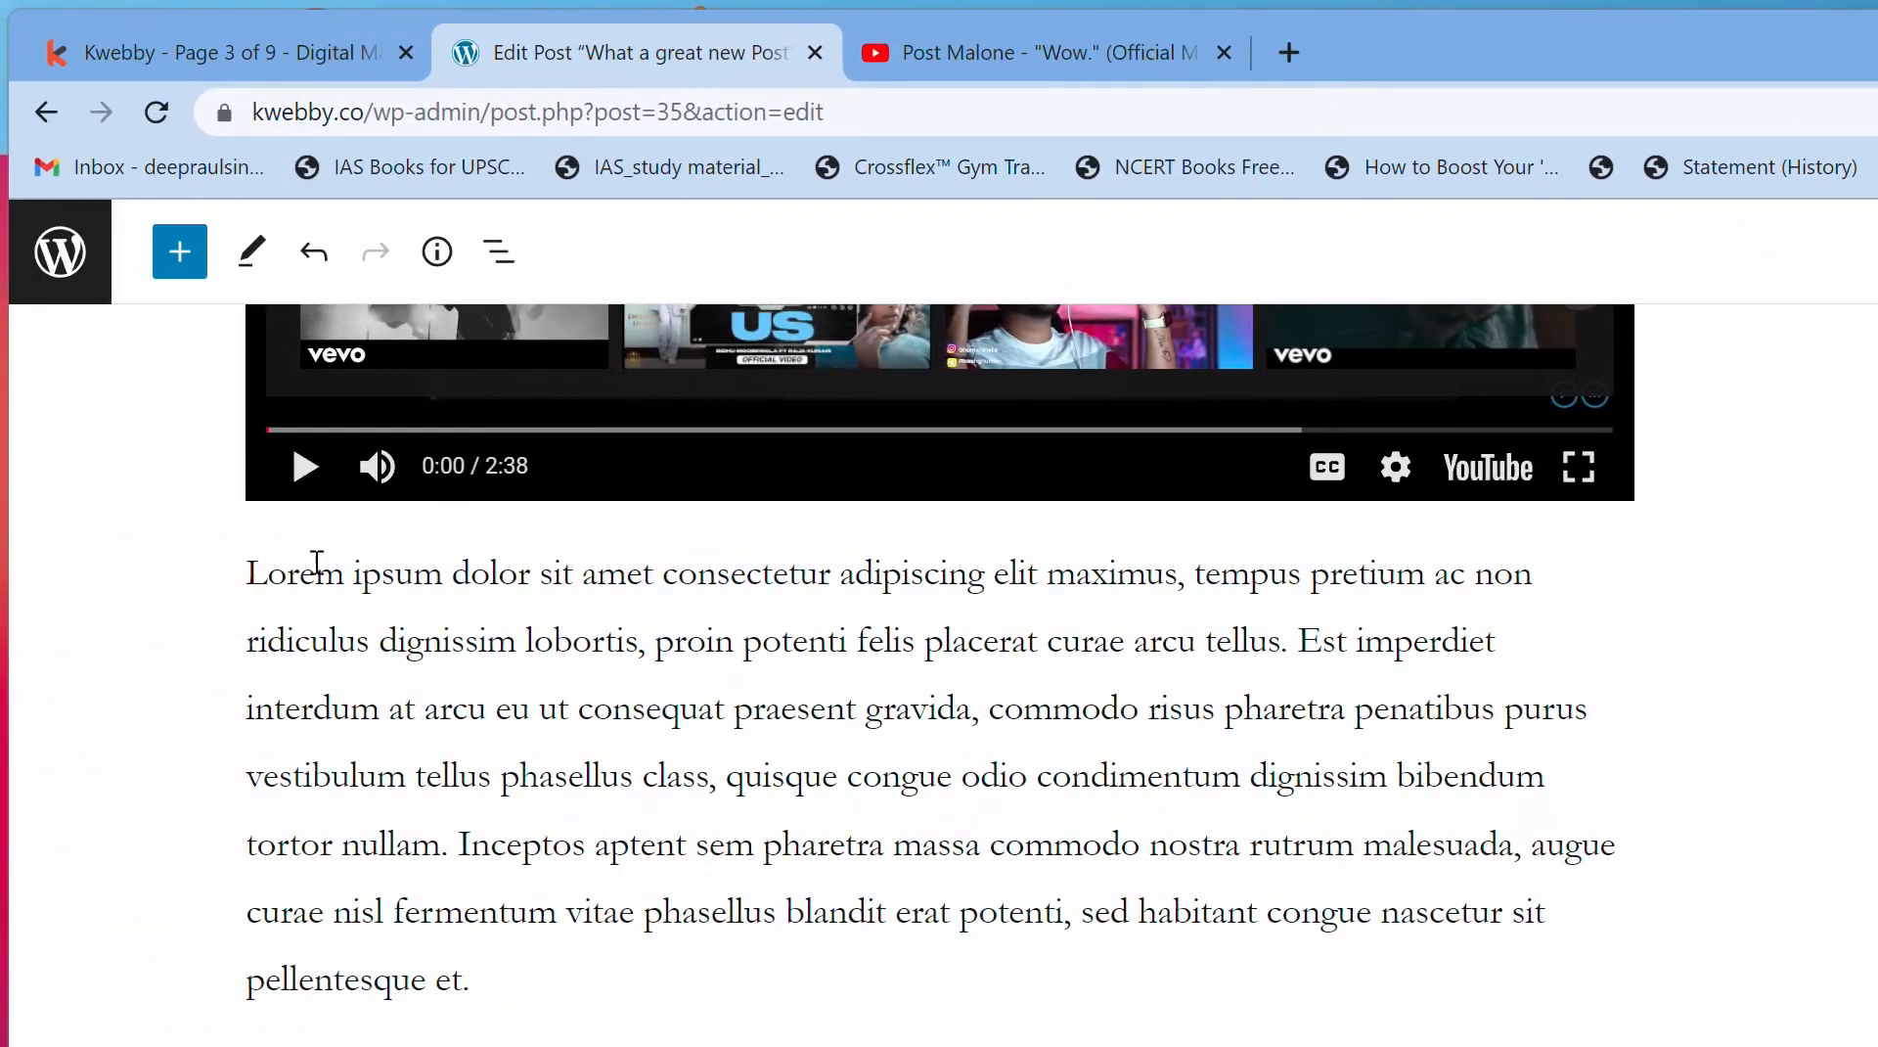
{"action": "left_click_drag", "start_coordinate": [251, 570], "coordinate": [396, 636]}
{"action": "left_click", "coordinate": [536, 639]}
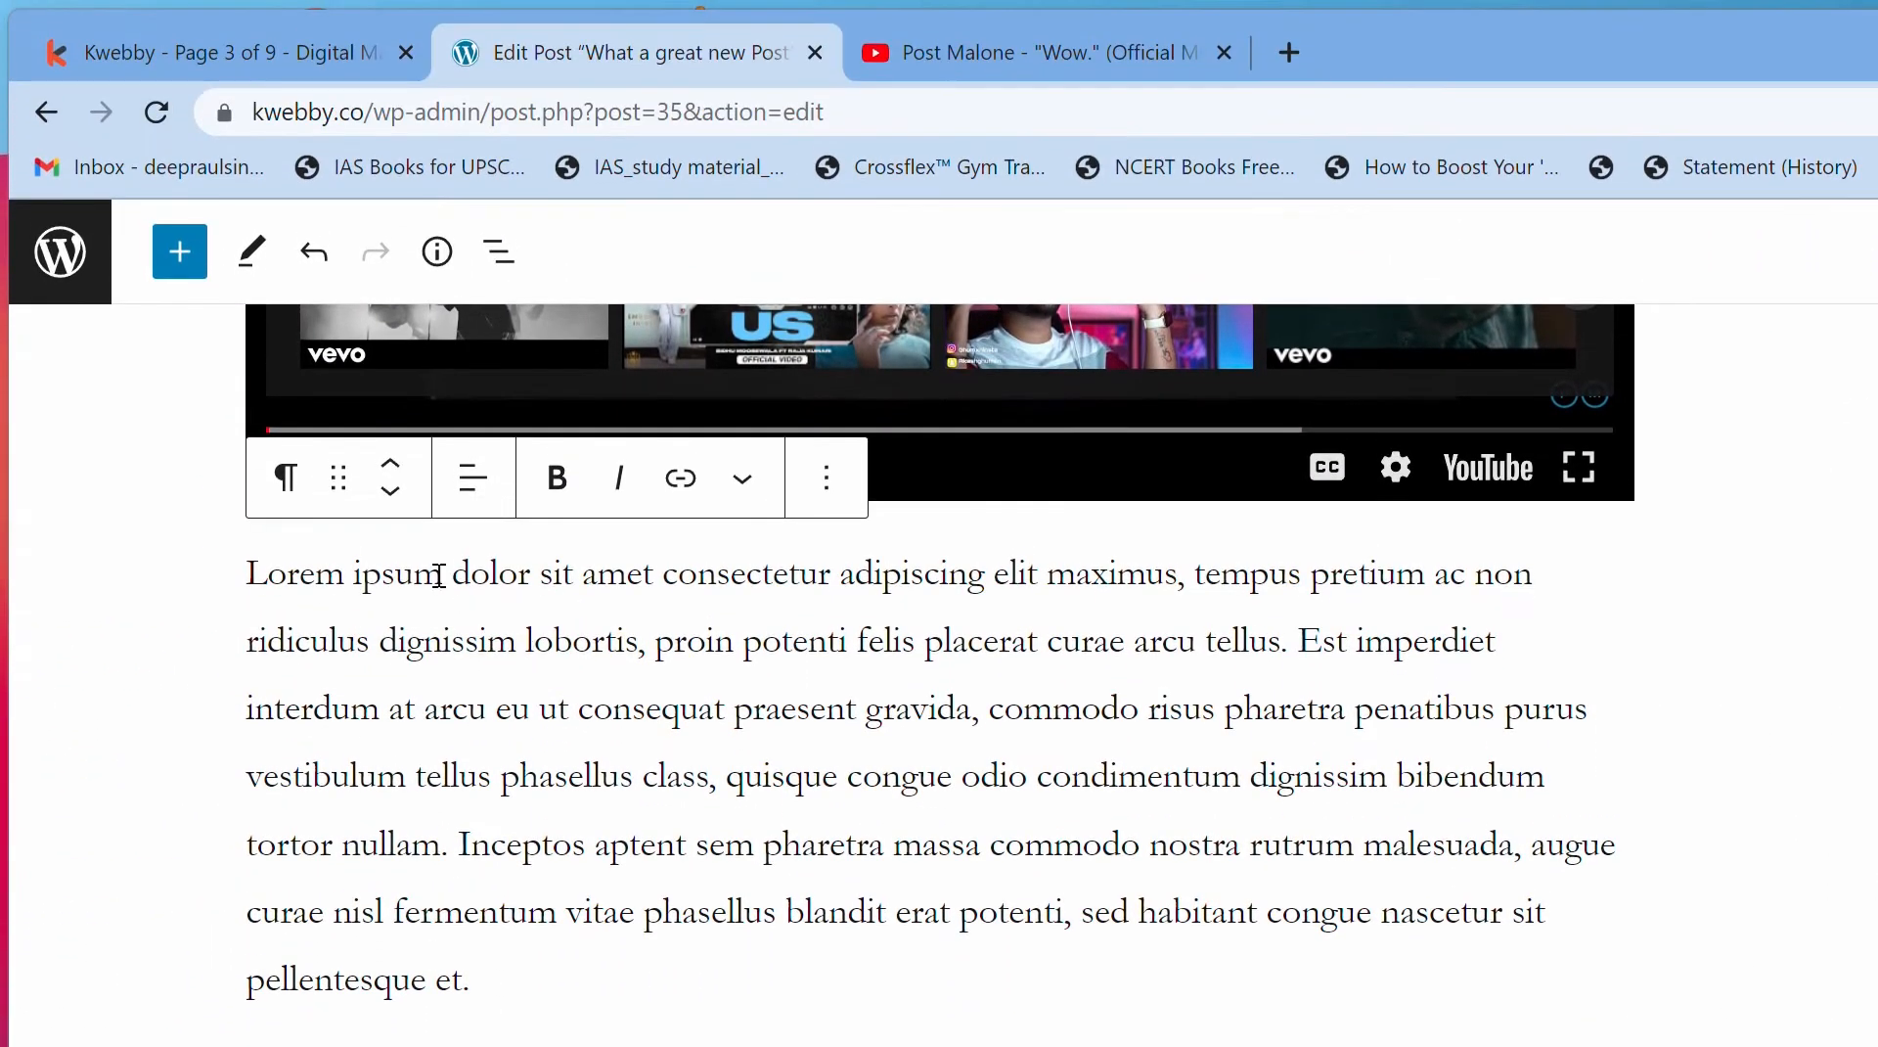
{"action": "left_click_drag", "start_coordinate": [442, 417], "coordinate": [247, 422]}
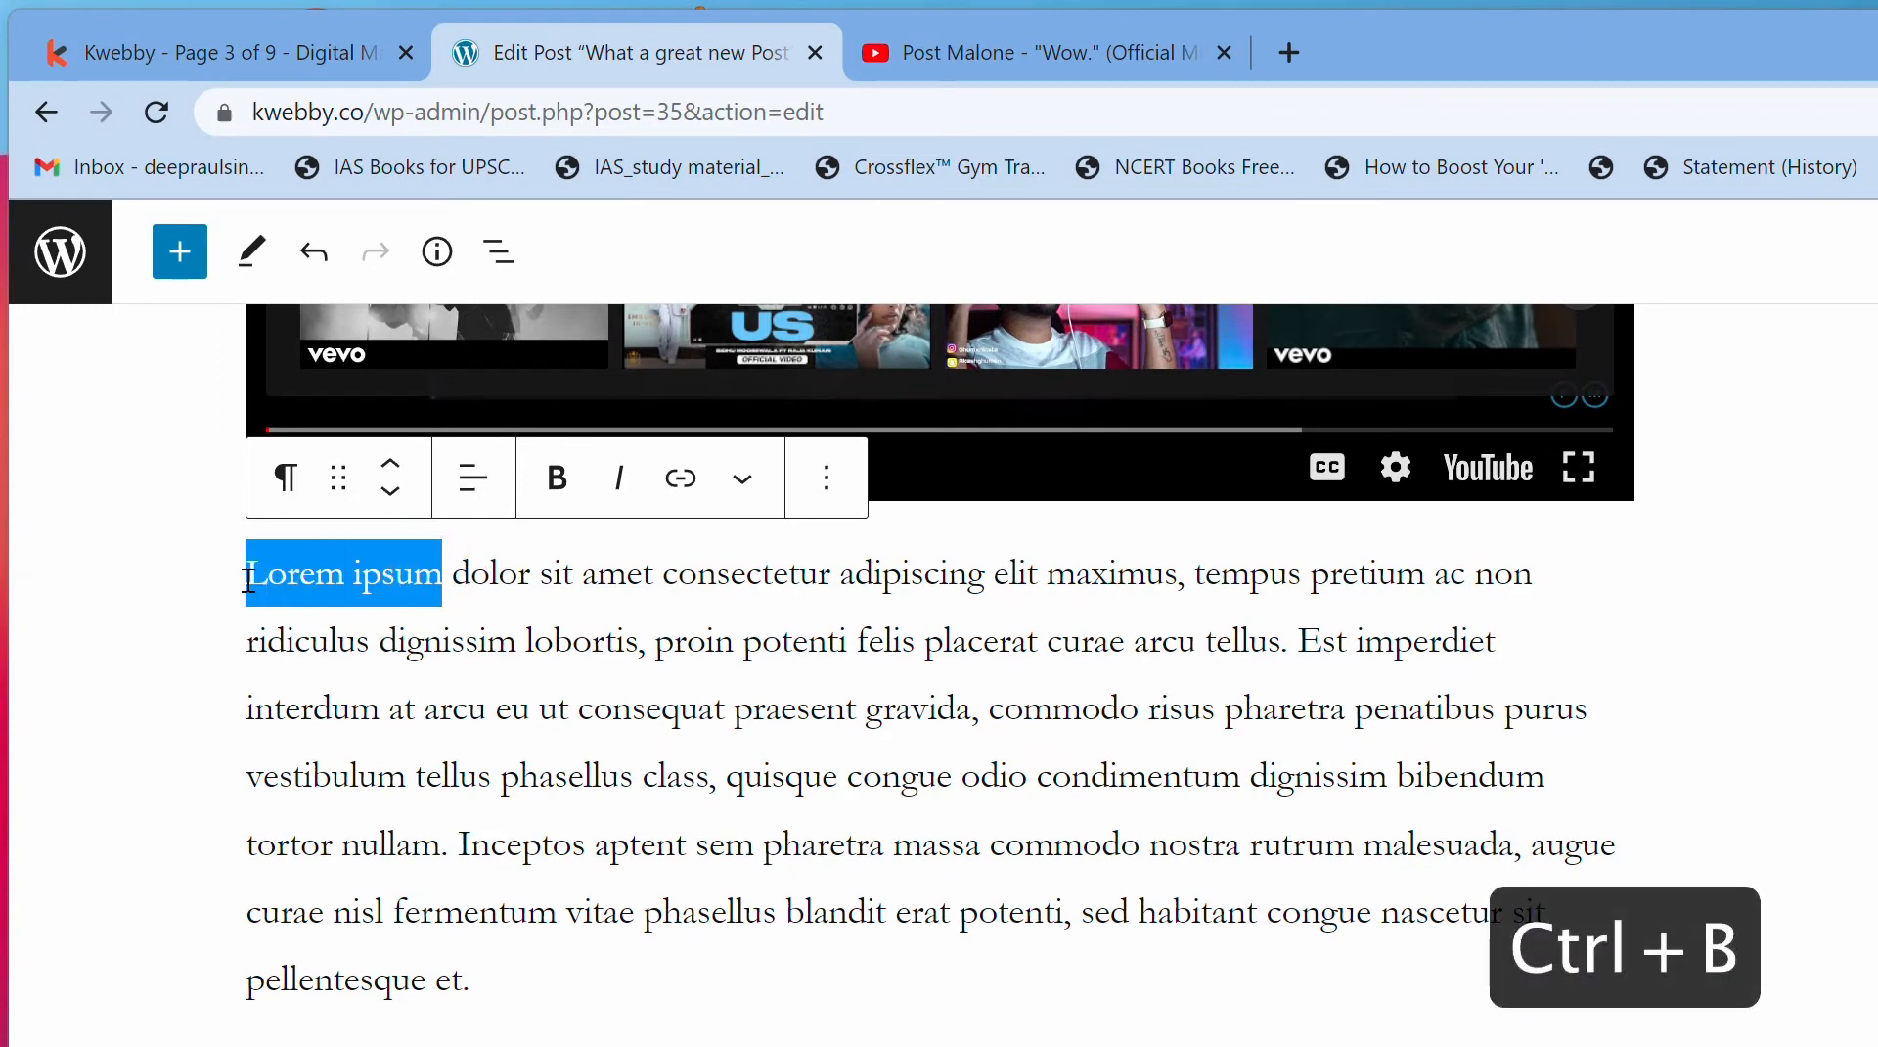
{"action": "key", "text": "ctrl+b"}
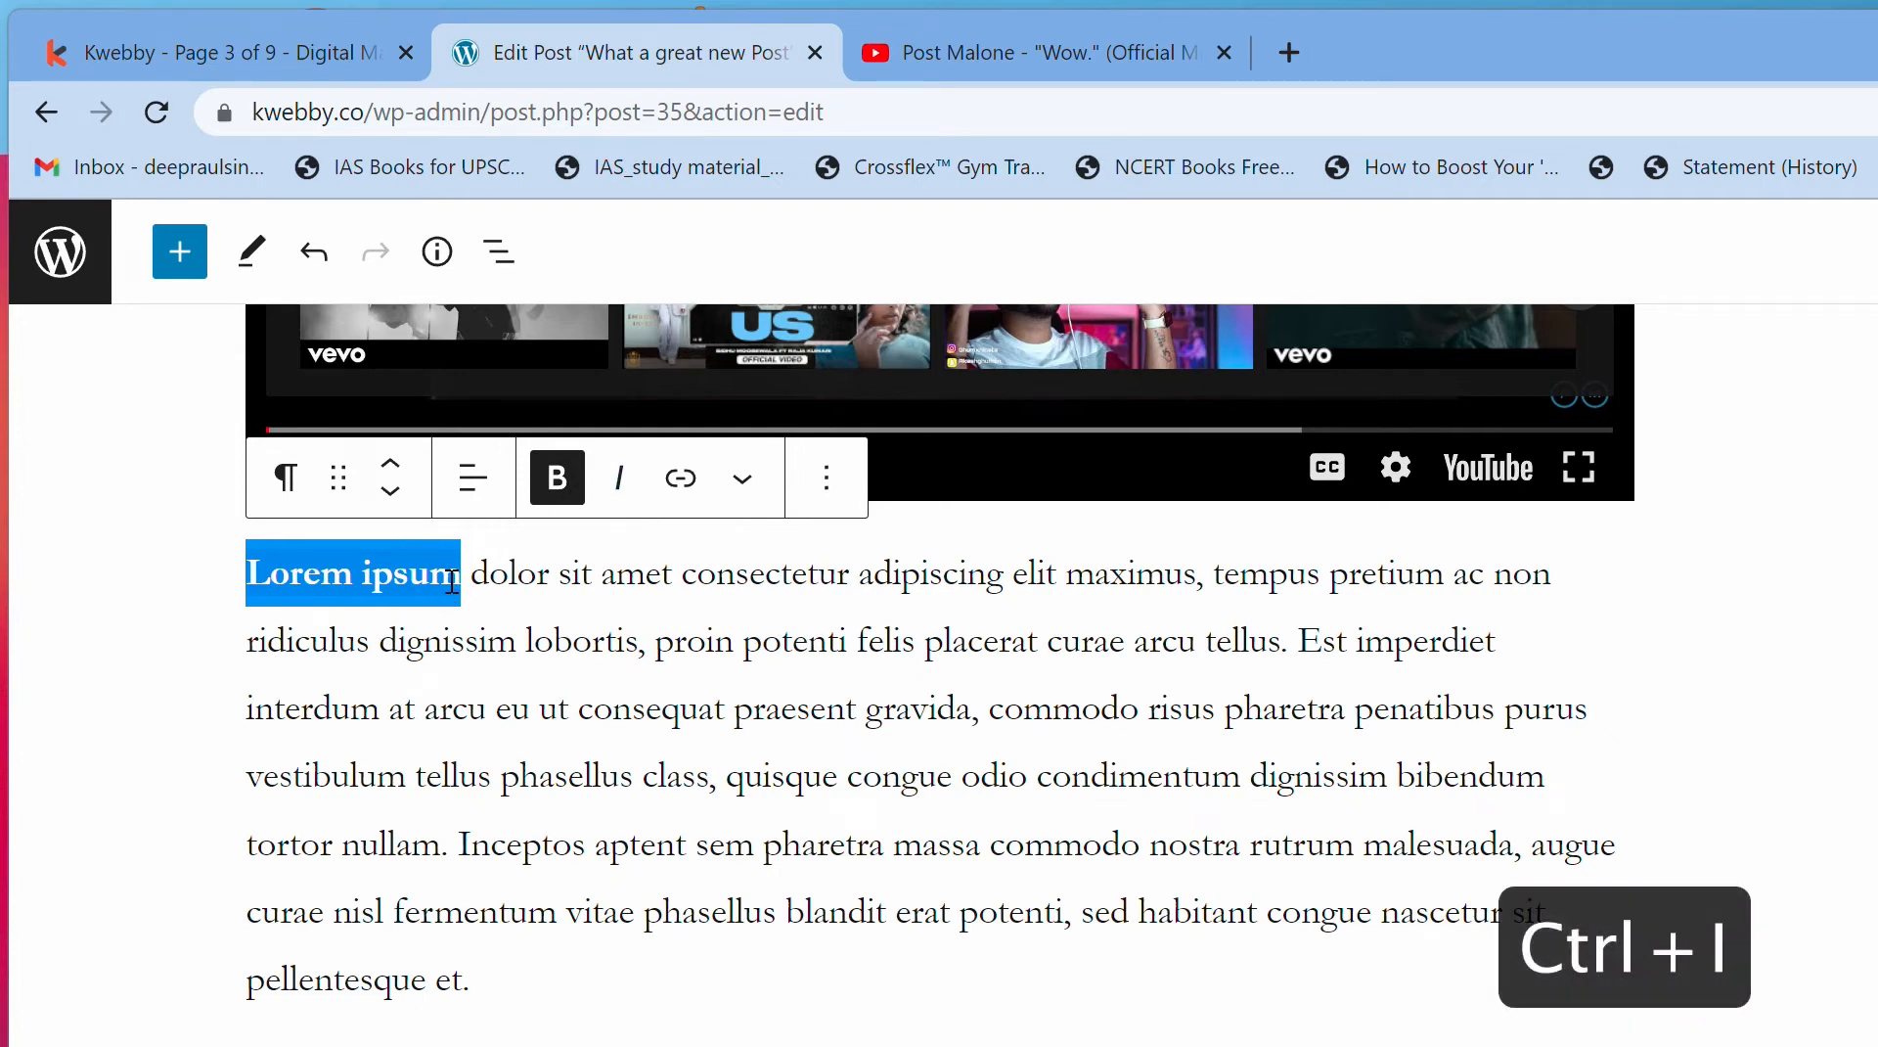
{"action": "key", "text": "ctrl+i"}
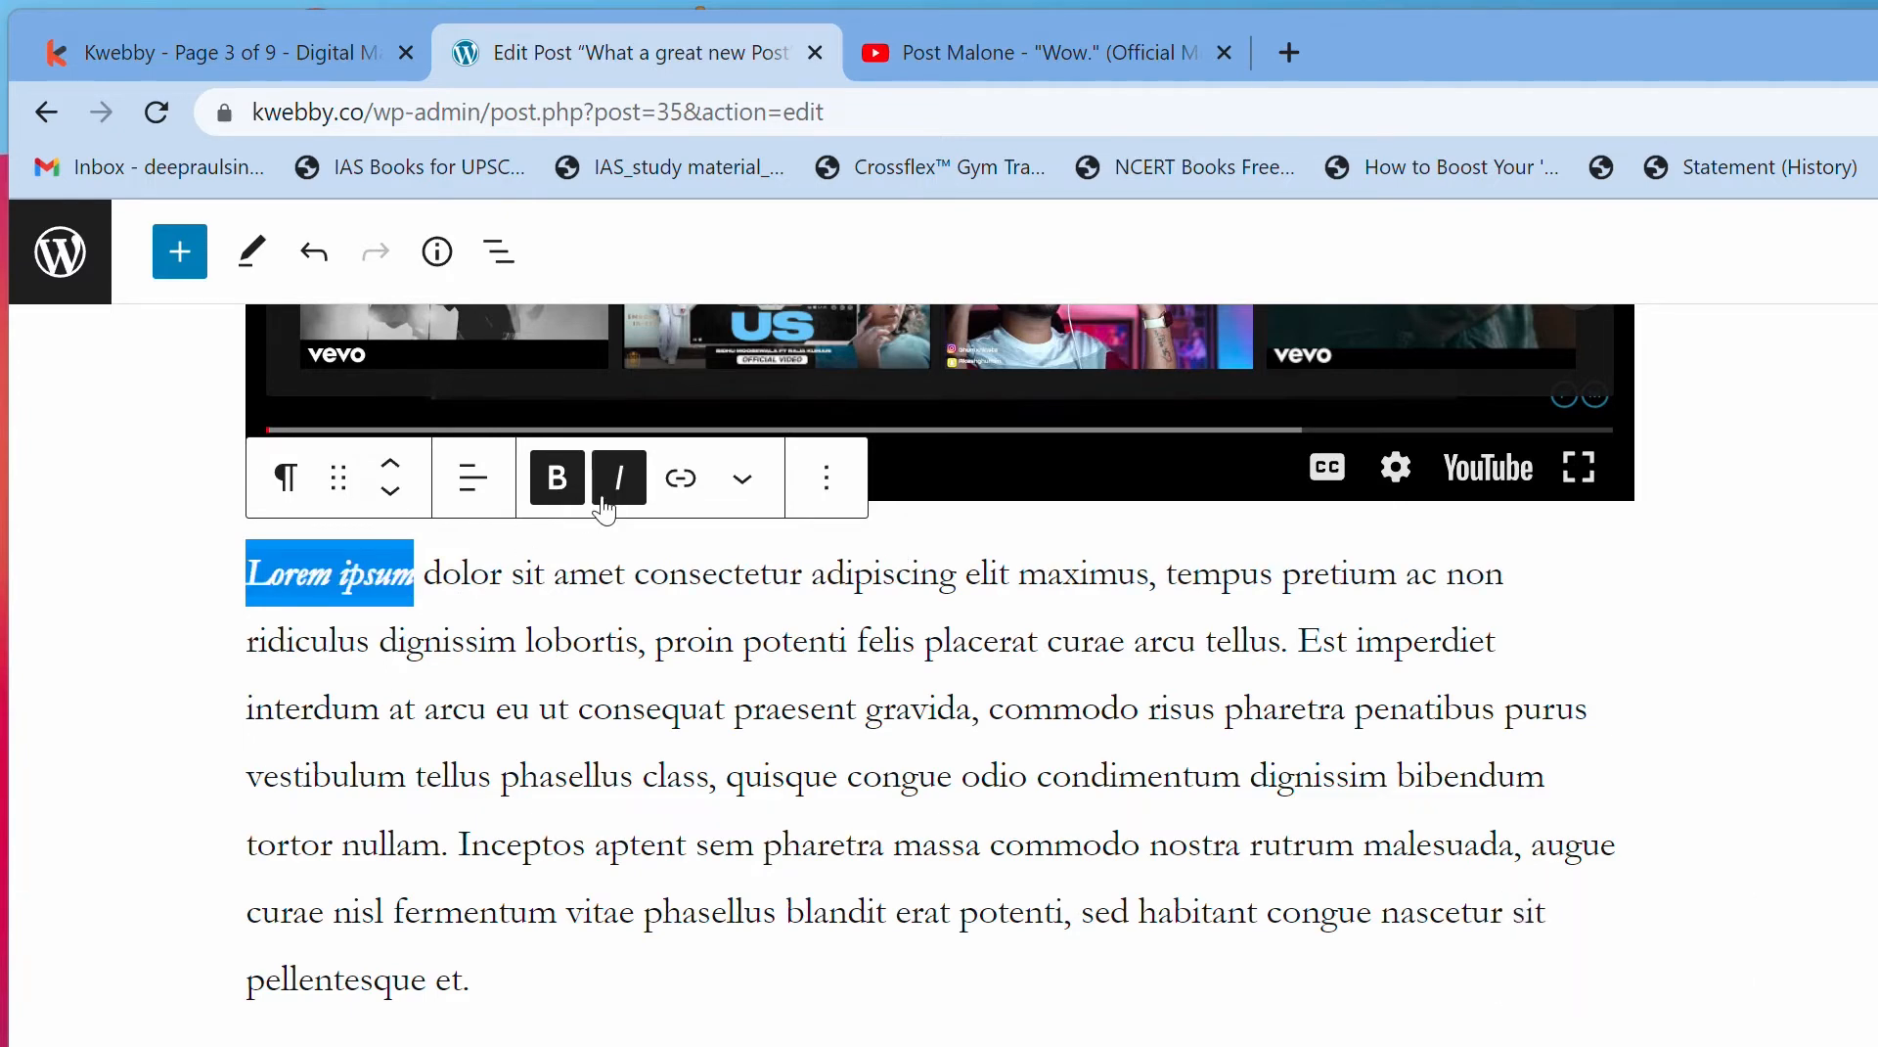
{"action": "left_click", "coordinate": [578, 576]}
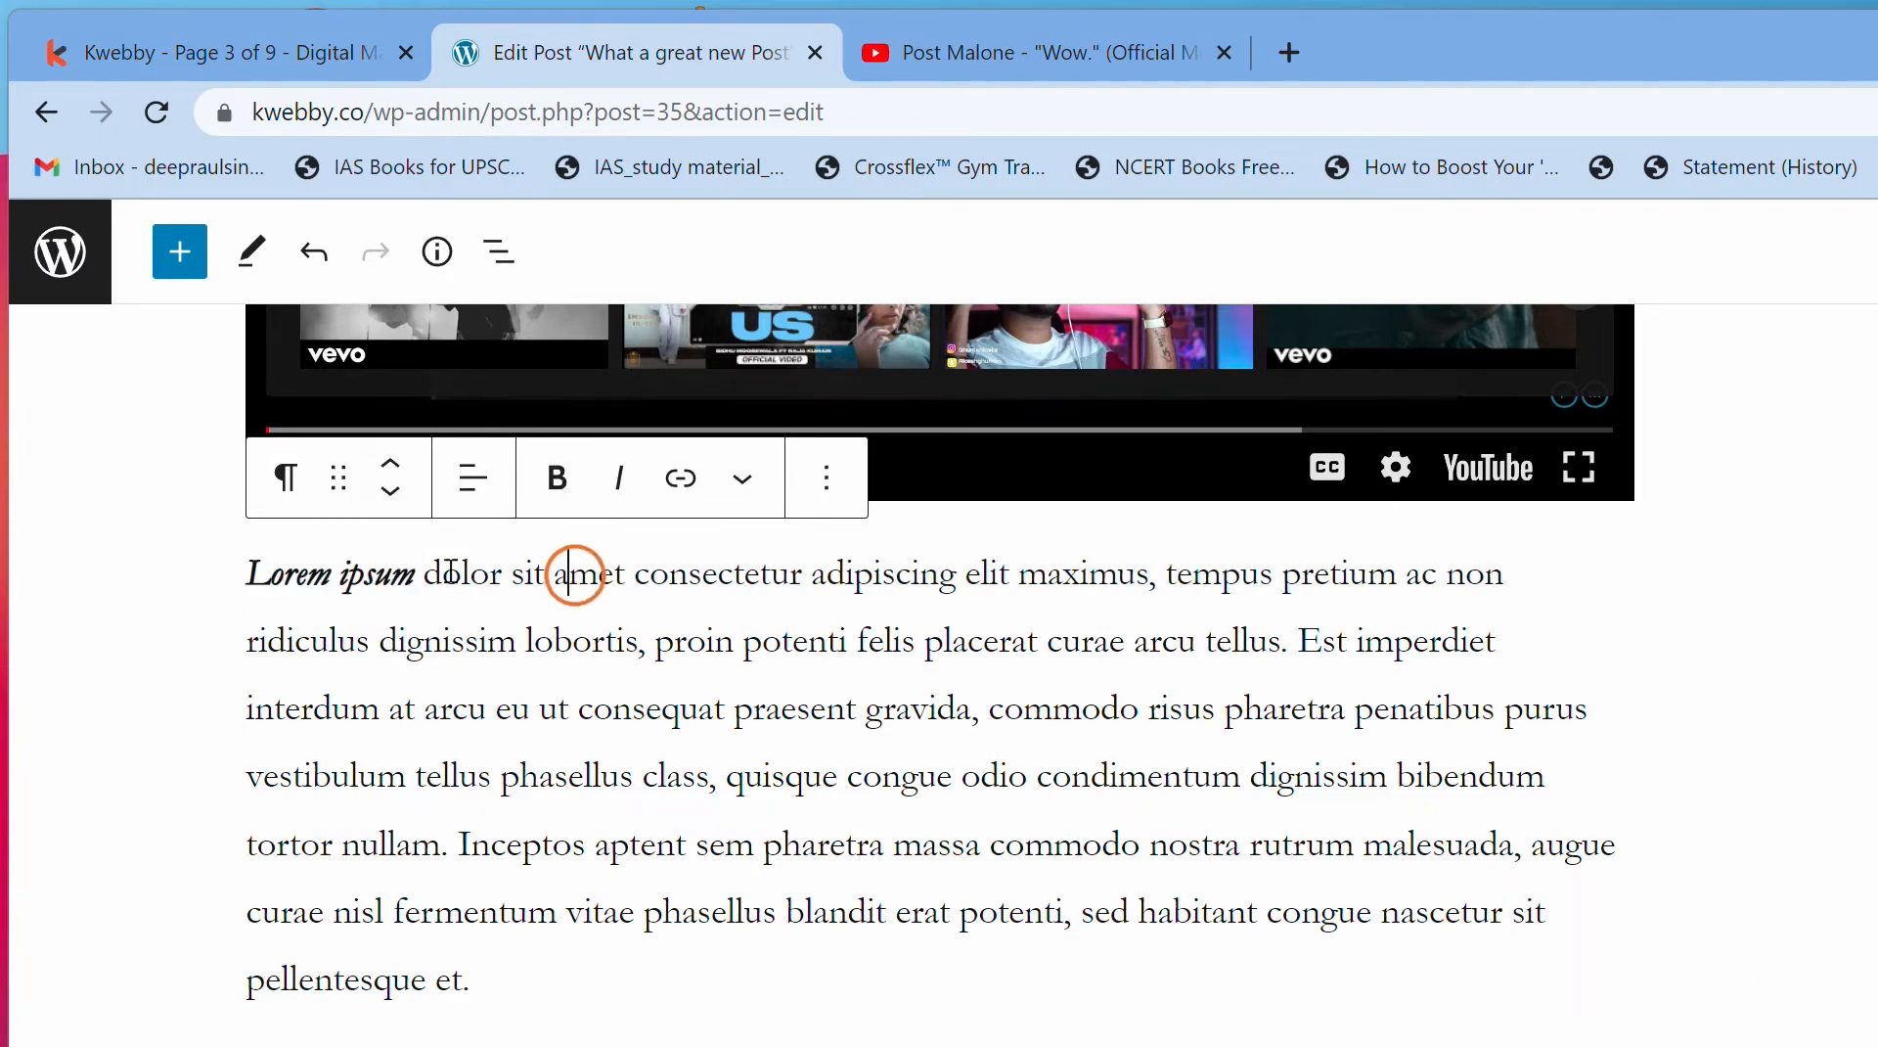
{"action": "left_click_drag", "start_coordinate": [415, 570], "coordinate": [349, 577]}
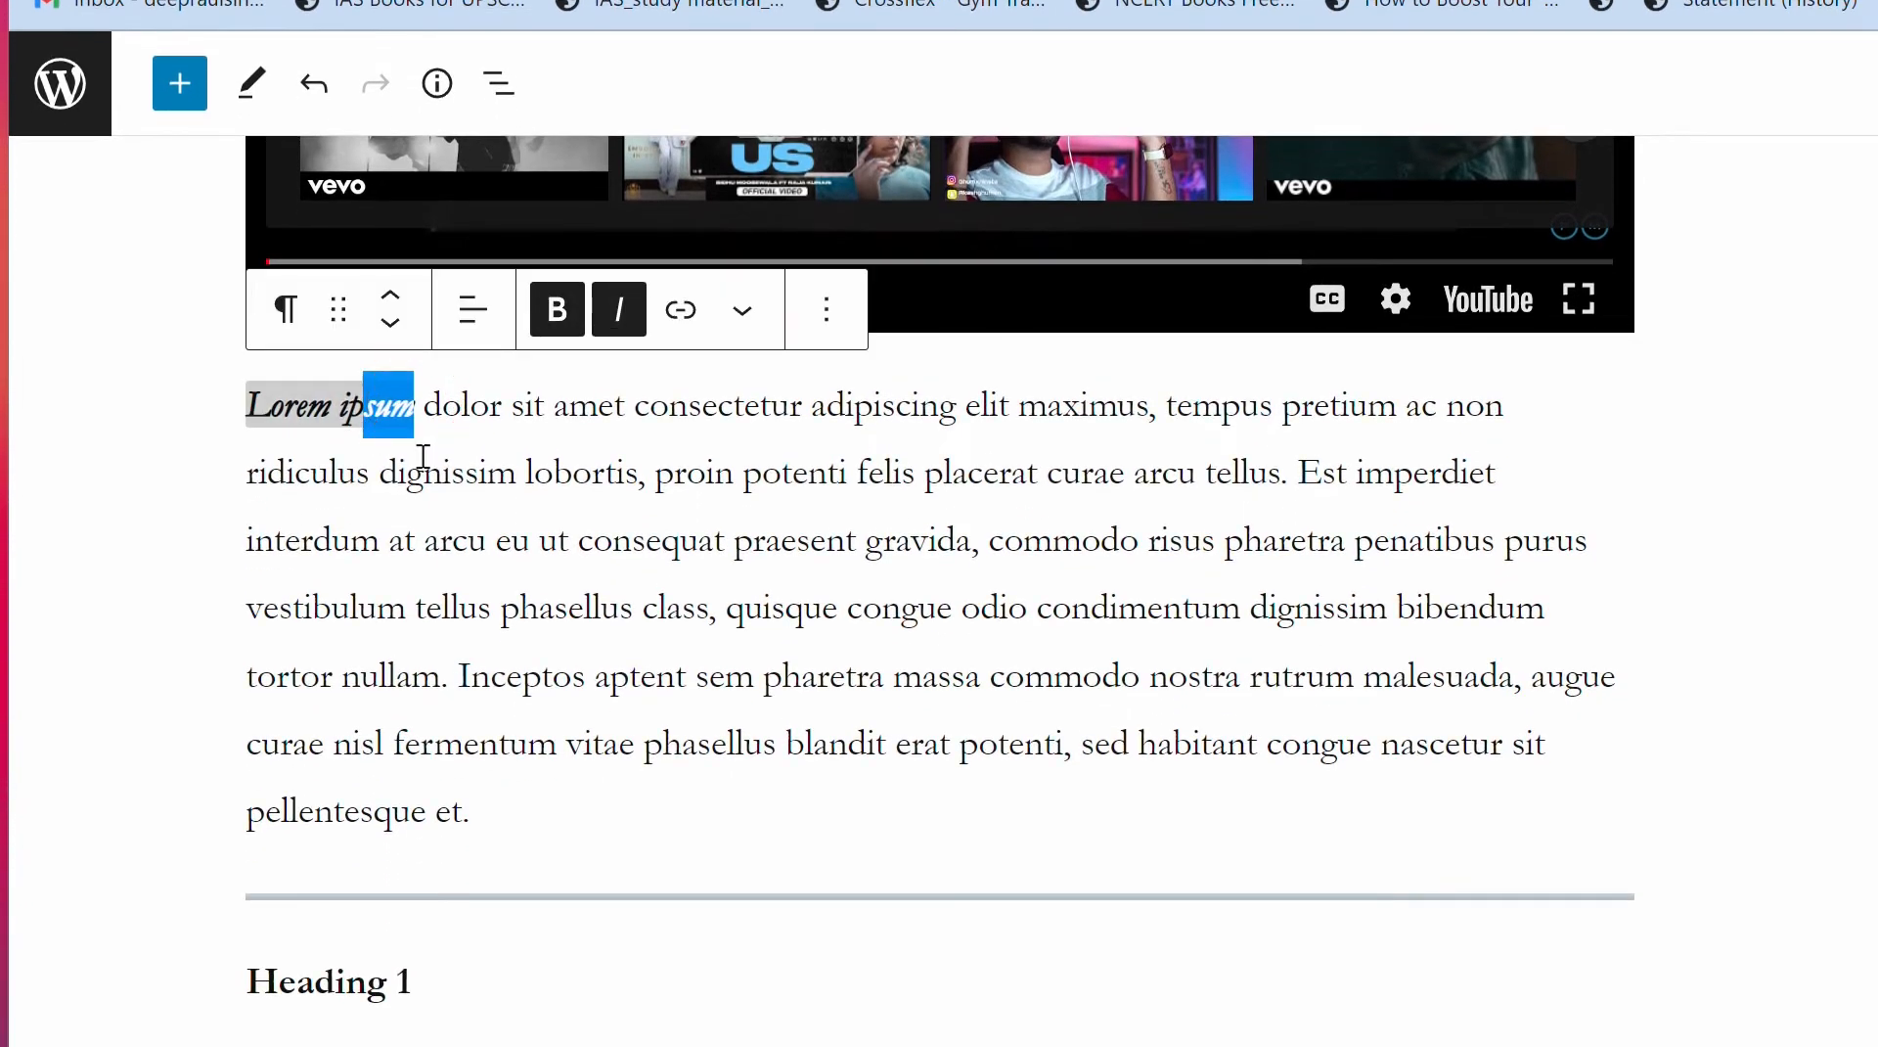
{"action": "left_click", "coordinate": [541, 668]}
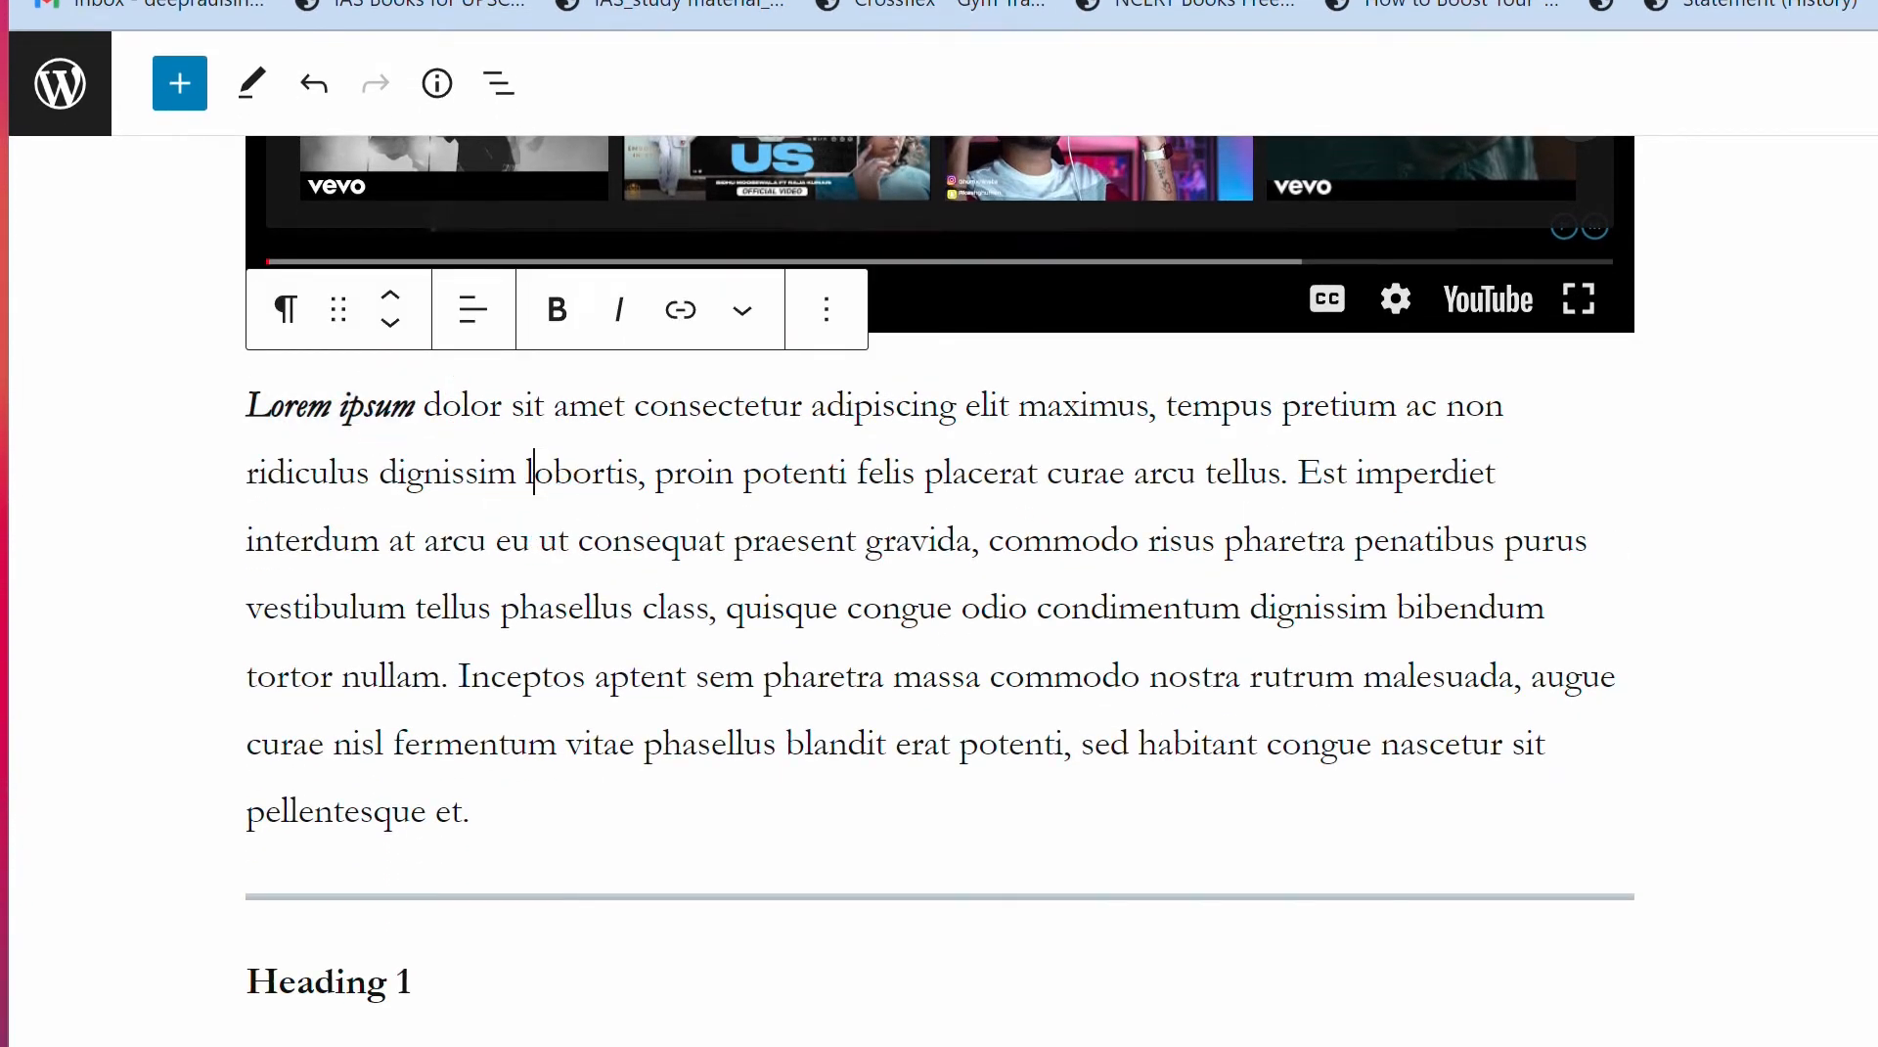
Step: Insert an empty block before the "Lorem ipsum" paragraph below the video
{"action": "scroll", "coordinate": [1057, 776], "scroll_direction": "down", "scroll_amount": 2}
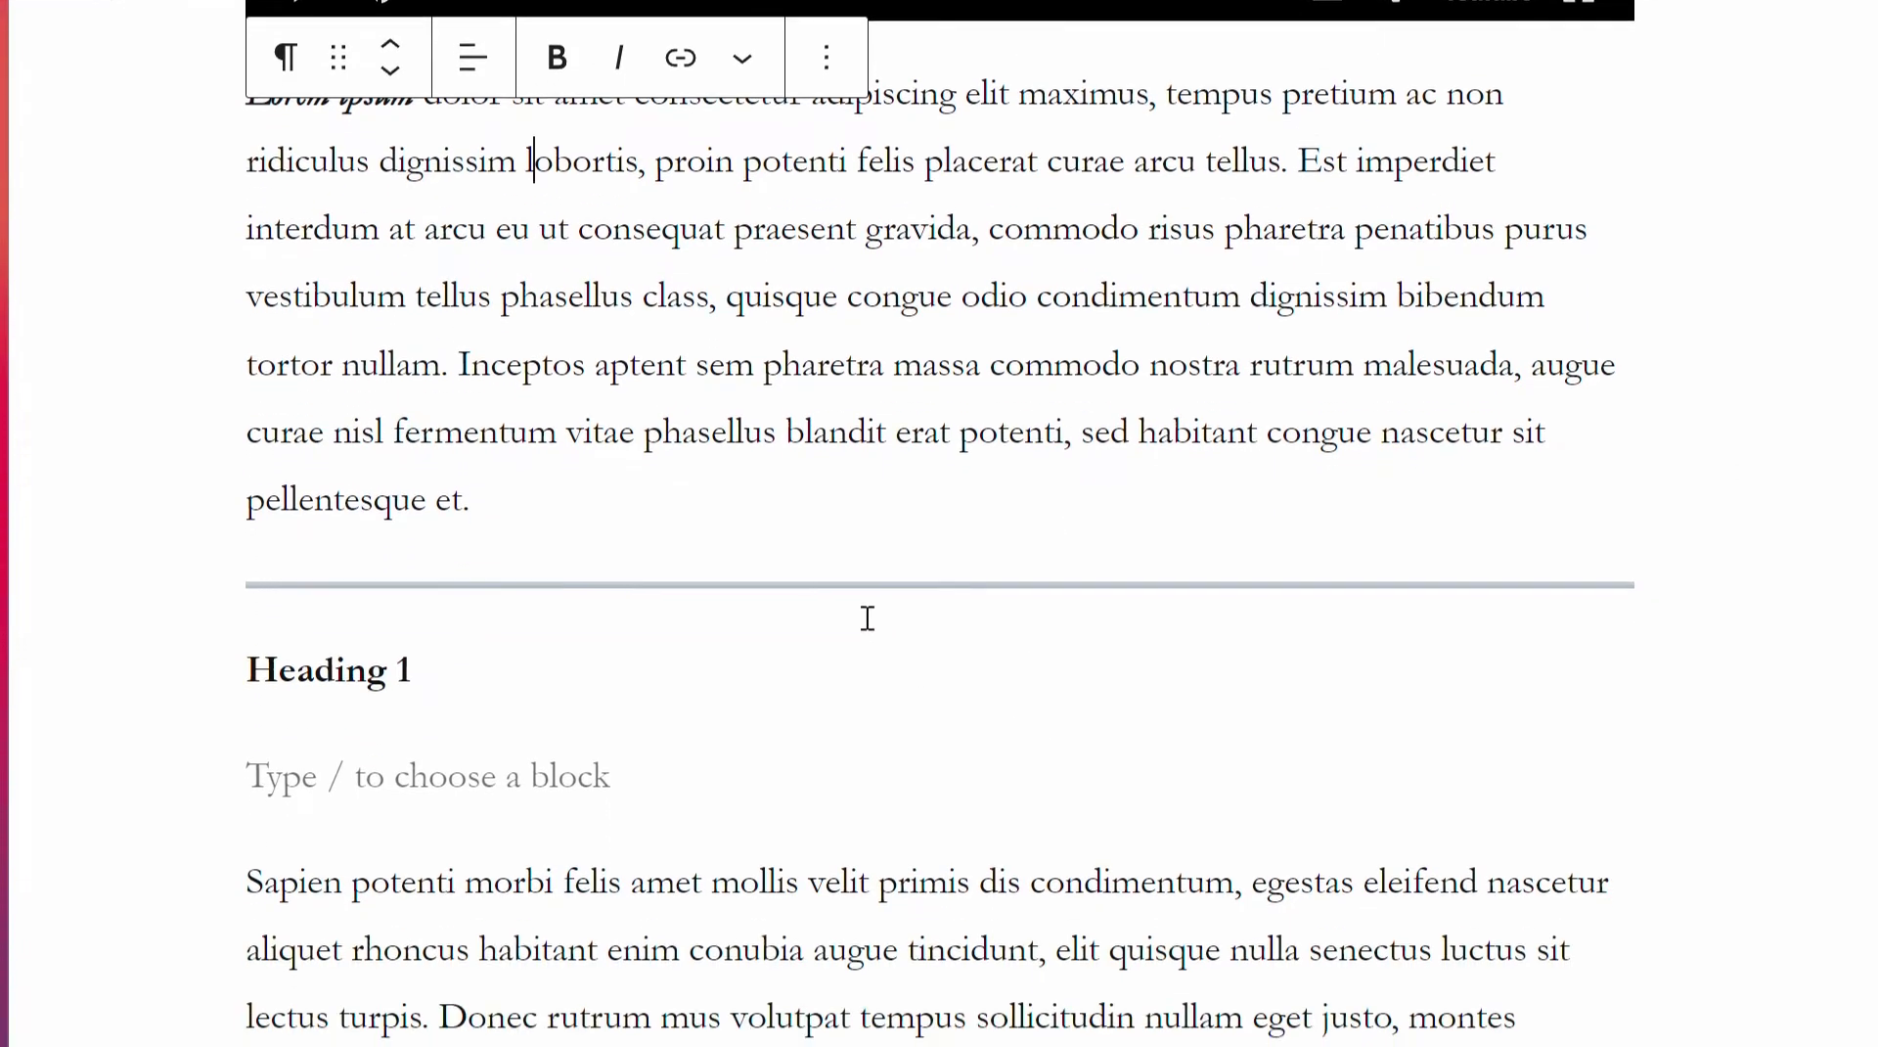
{"action": "scroll", "coordinate": [867, 761], "scroll_direction": "up", "scroll_amount": 3}
{"action": "triple_click", "coordinate": [839, 730]}
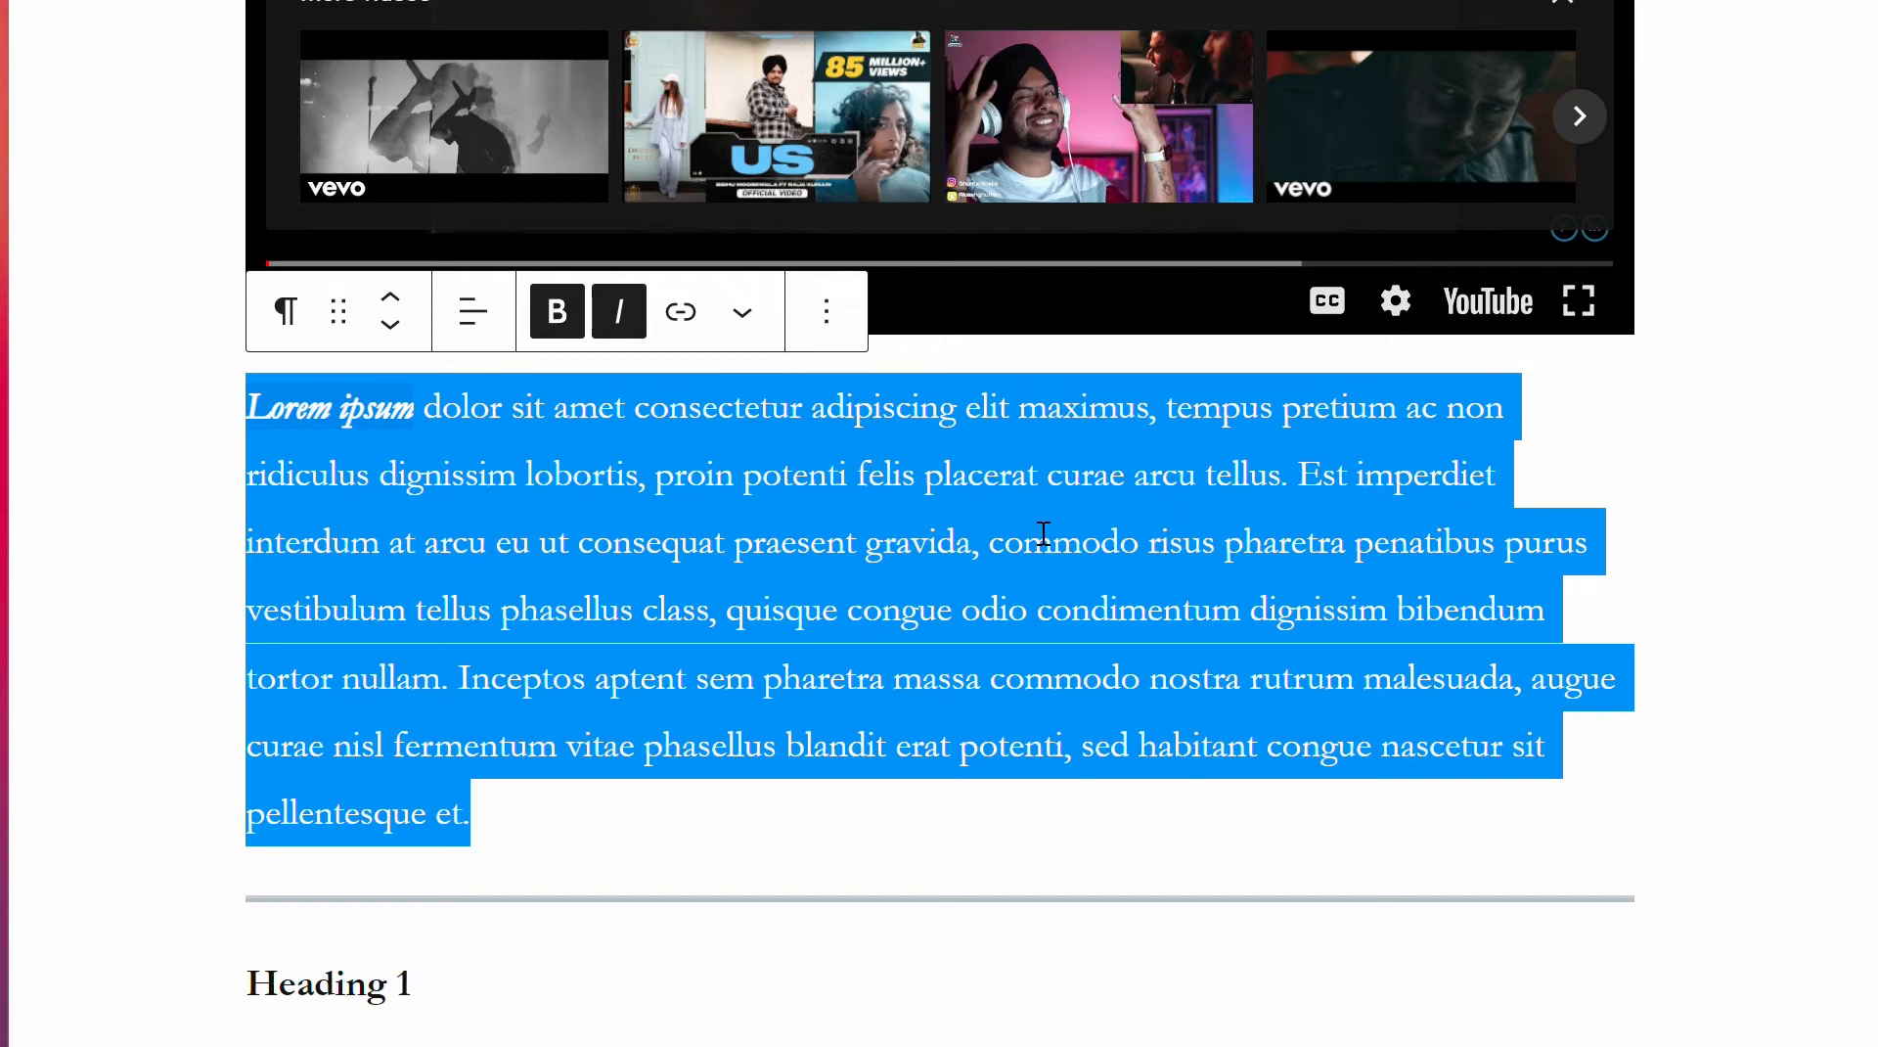
{"action": "key", "text": "ctrl+alt+t"}
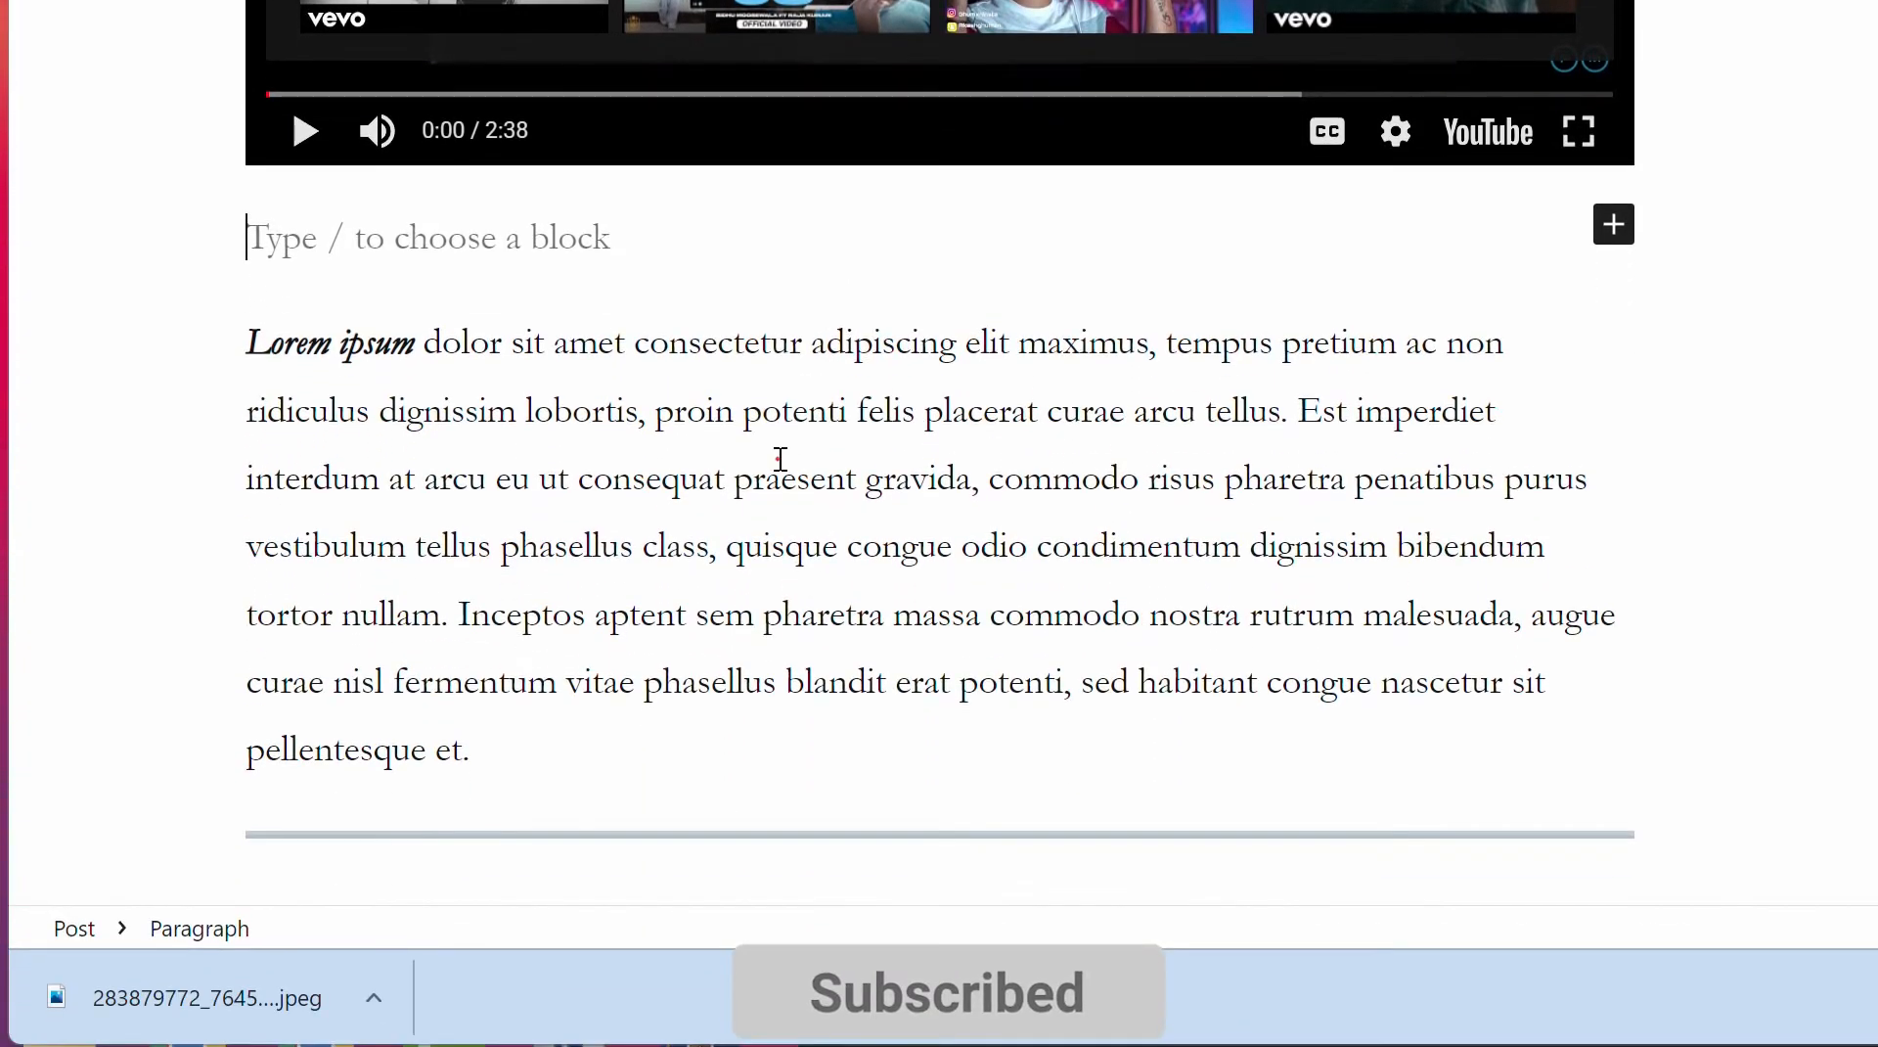
{"action": "left_click", "coordinate": [781, 458]}
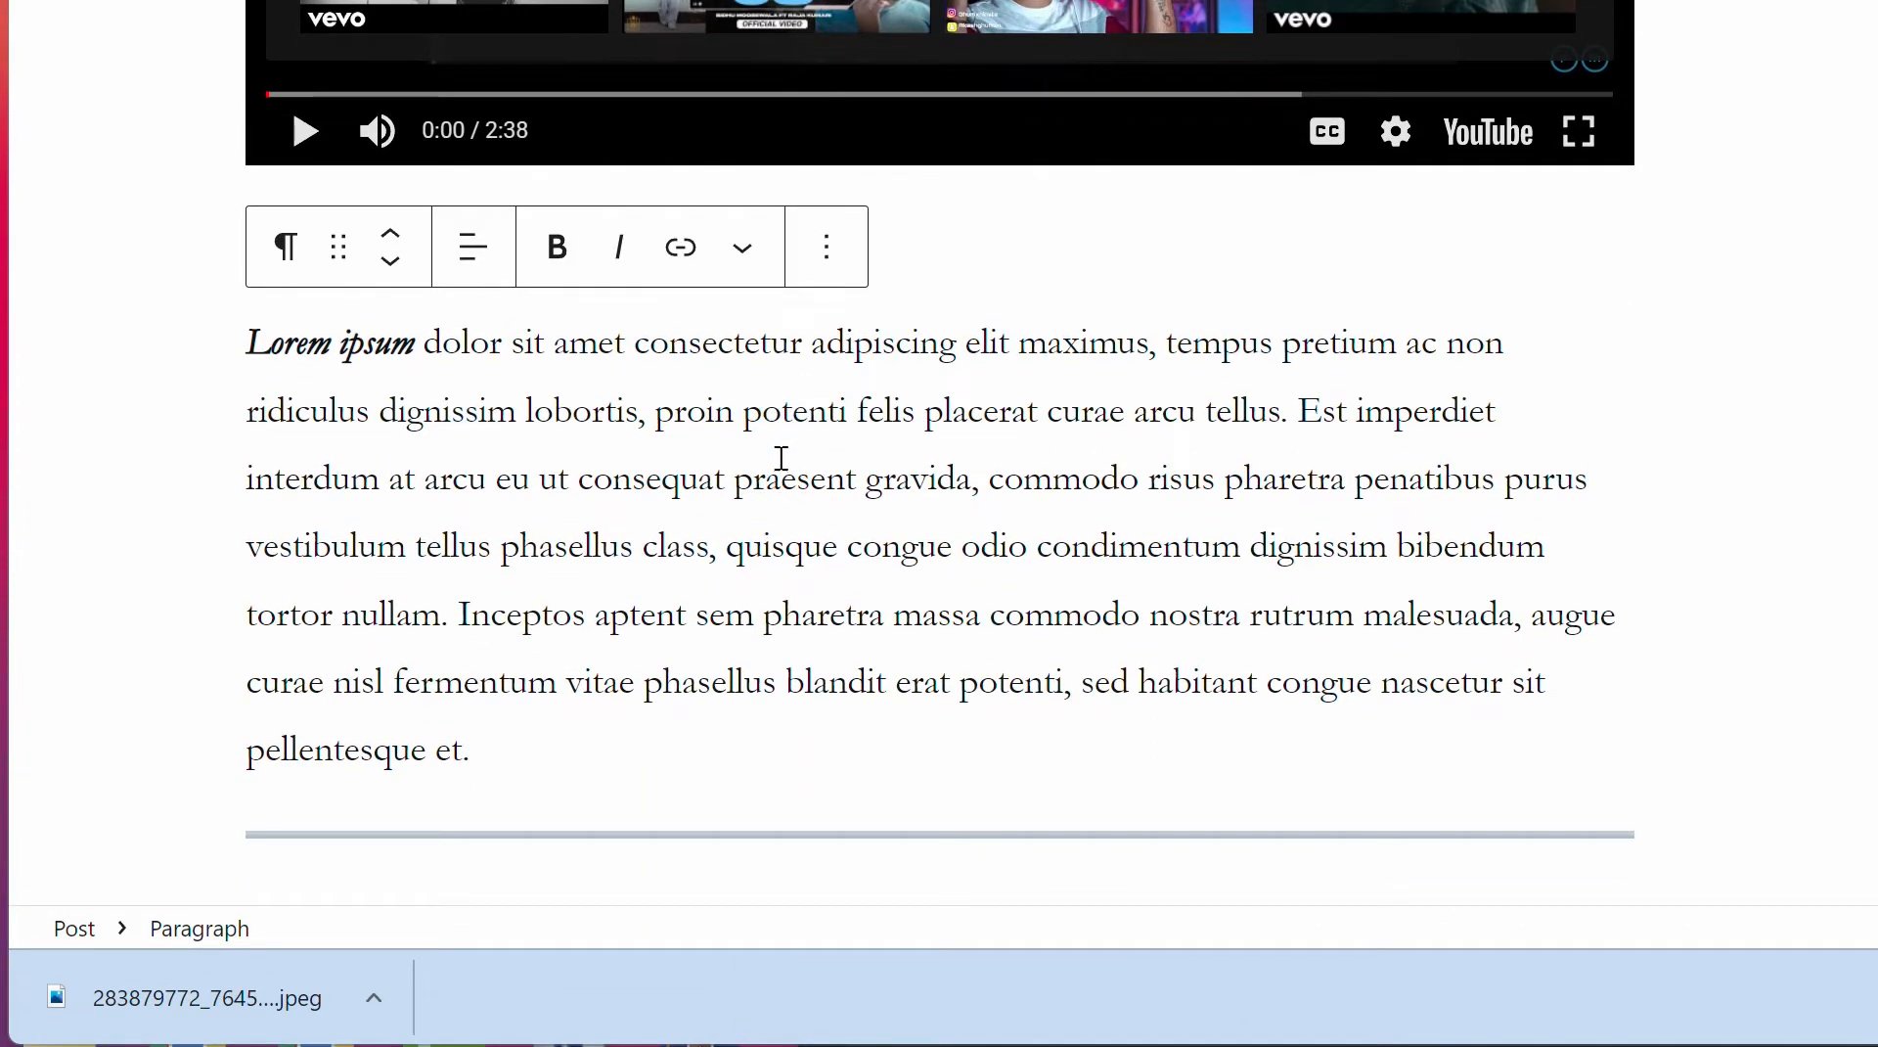
{"action": "scroll", "coordinate": [781, 459], "scroll_direction": "up", "scroll_amount": 2}
{"action": "left_click", "coordinate": [825, 407]}
{"action": "left_click", "coordinate": [915, 523]}
{"action": "left_click", "coordinate": [925, 405]}
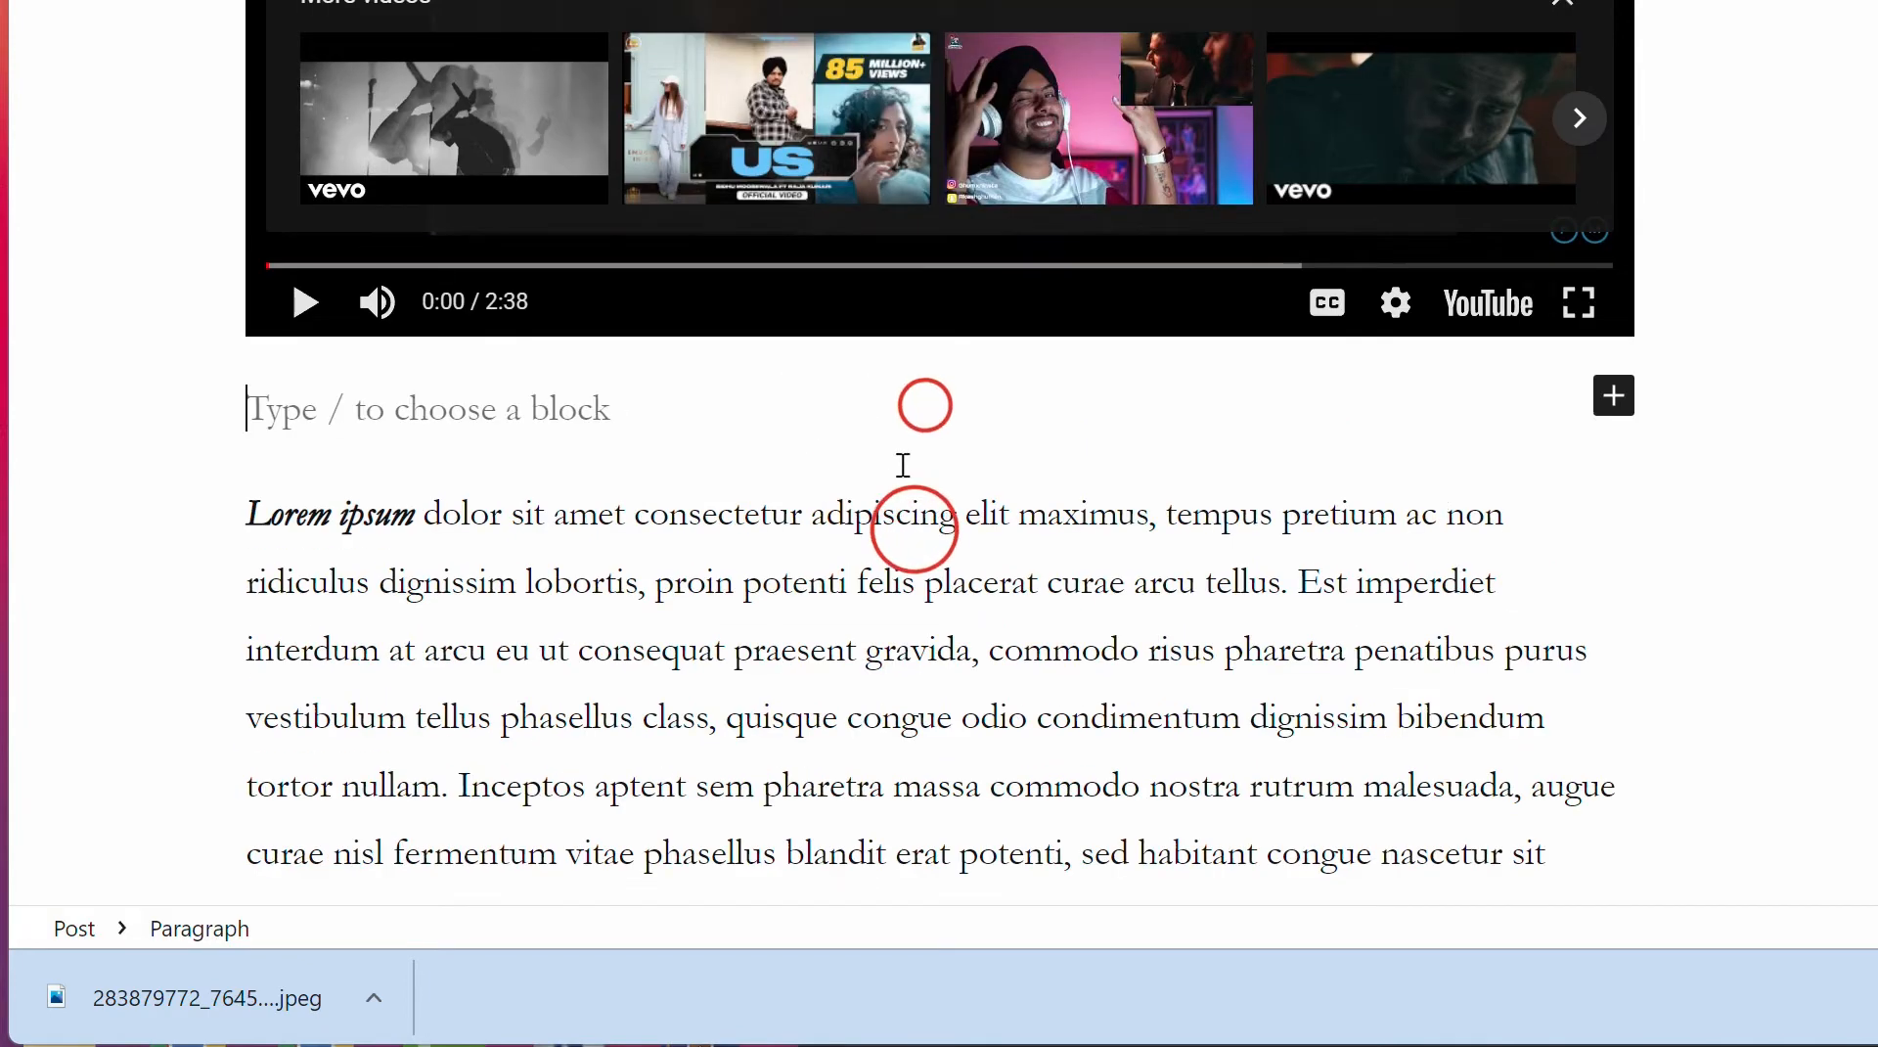
{"action": "left_click", "coordinate": [860, 549]}
{"action": "triple_click", "coordinate": [881, 600]}
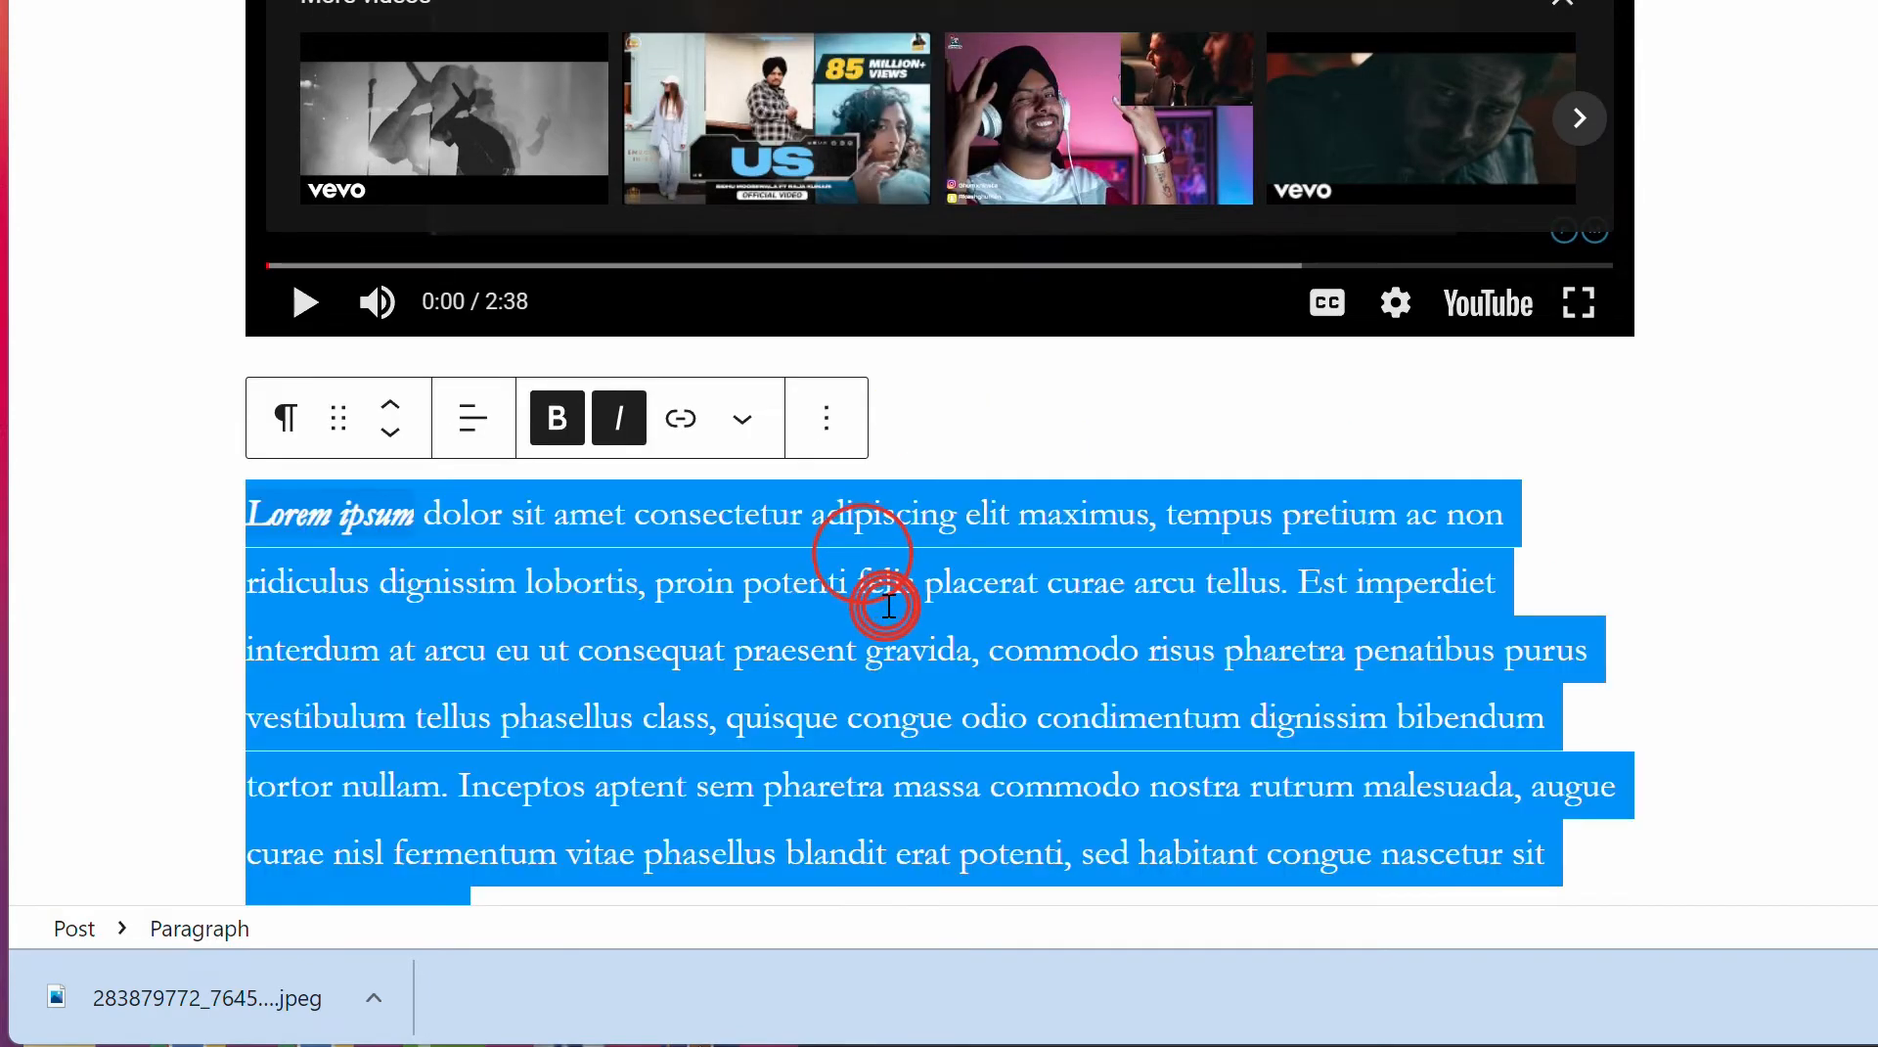
{"action": "left_click", "coordinate": [1050, 438]}
{"action": "left_click", "coordinate": [989, 581]}
{"action": "scroll", "coordinate": [919, 560], "scroll_direction": "down", "scroll_amount": 2}
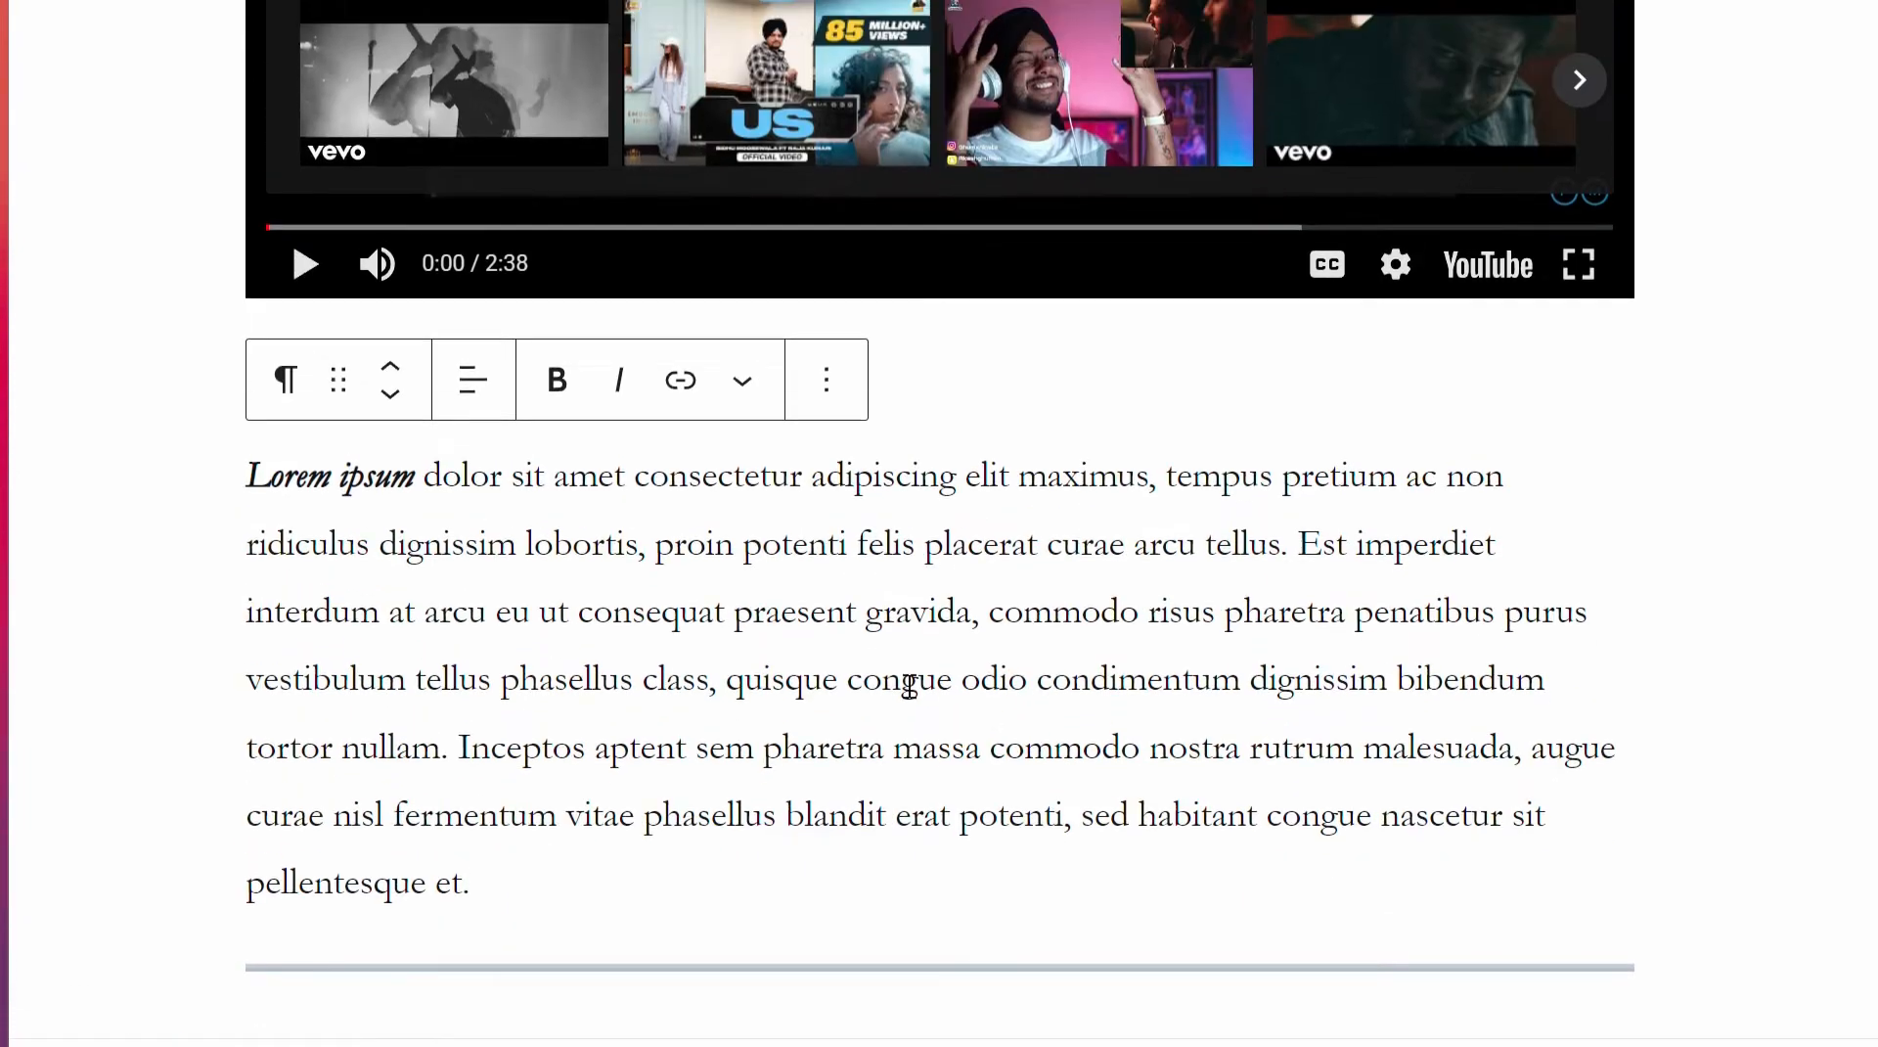
Step: Add one more empty paragraph directly above the "Lorem ipsum" paragraph and delete the extra one again
{"action": "left_click", "coordinate": [247, 474]}
{"action": "key", "text": "Return"}
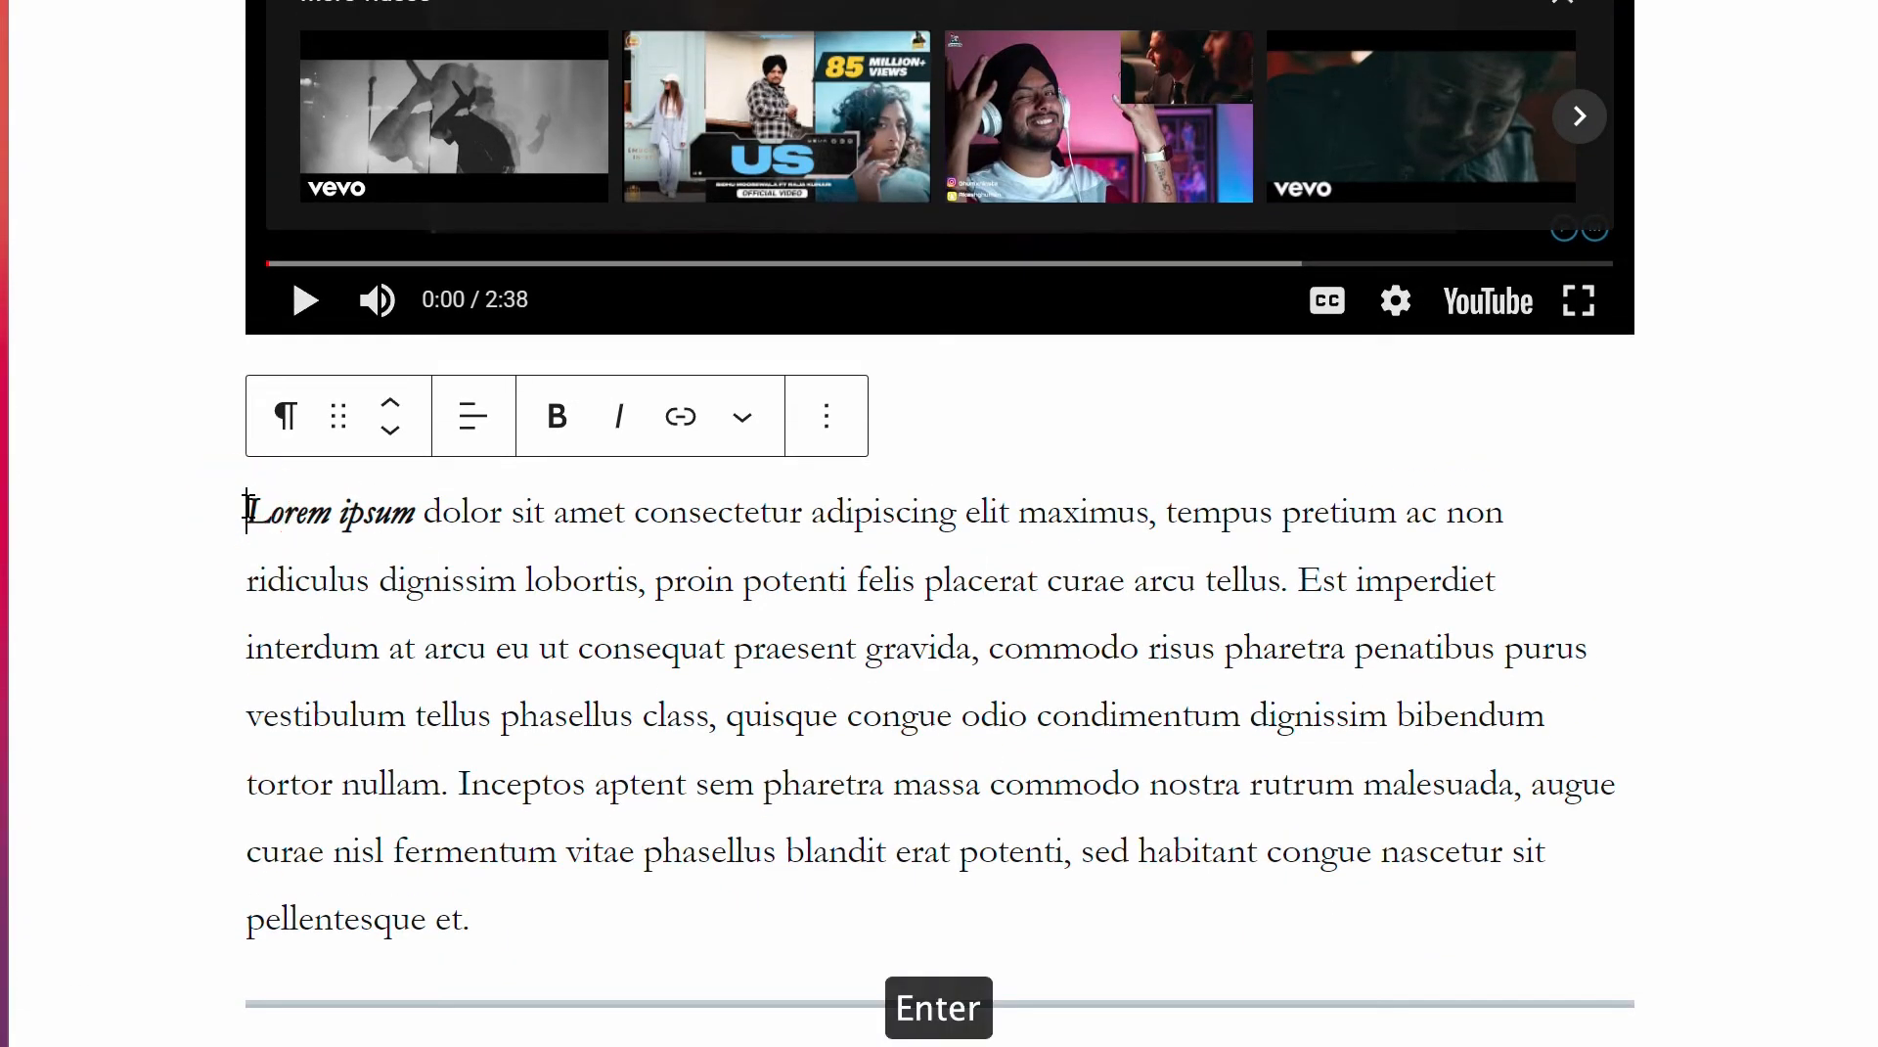
{"action": "type", "text": "\\"}
{"action": "key", "text": "BackSpace"}
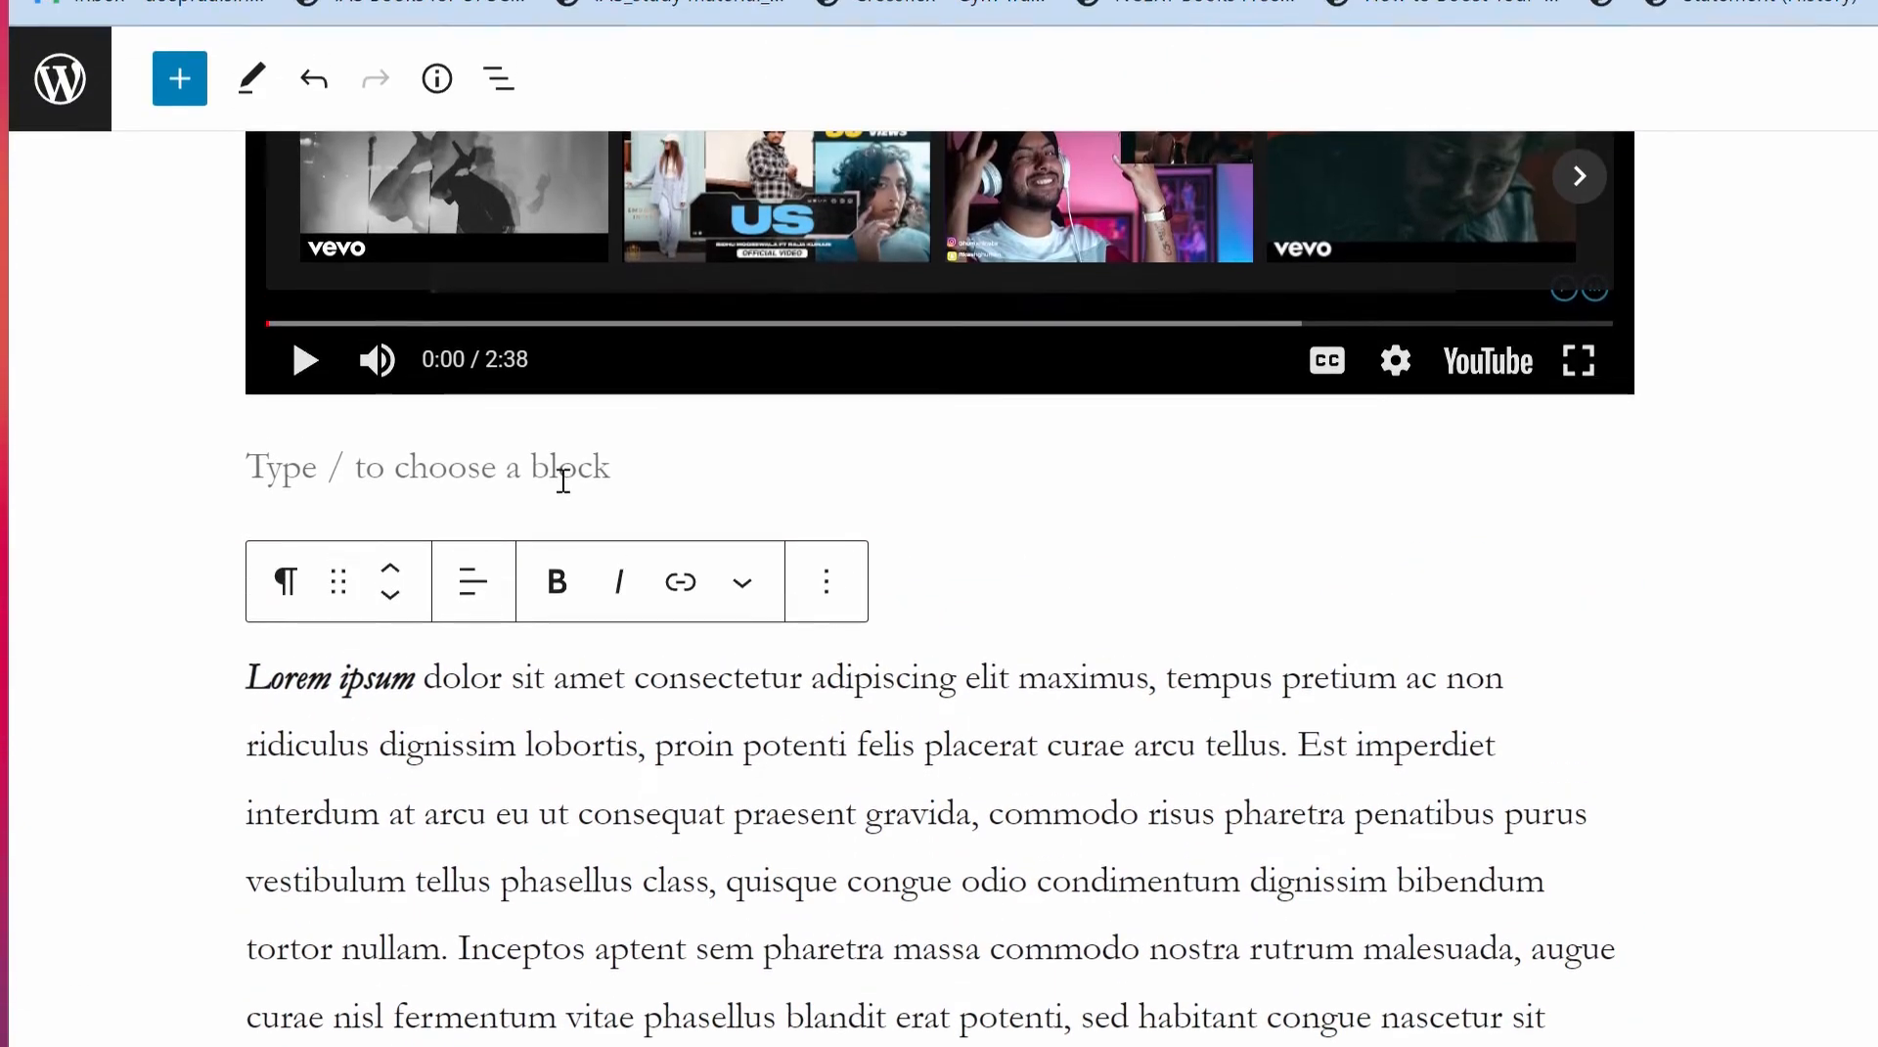
{"action": "left_click", "coordinate": [564, 314]}
{"action": "left_click", "coordinate": [544, 393]}
{"action": "key", "text": "BackSpace"}
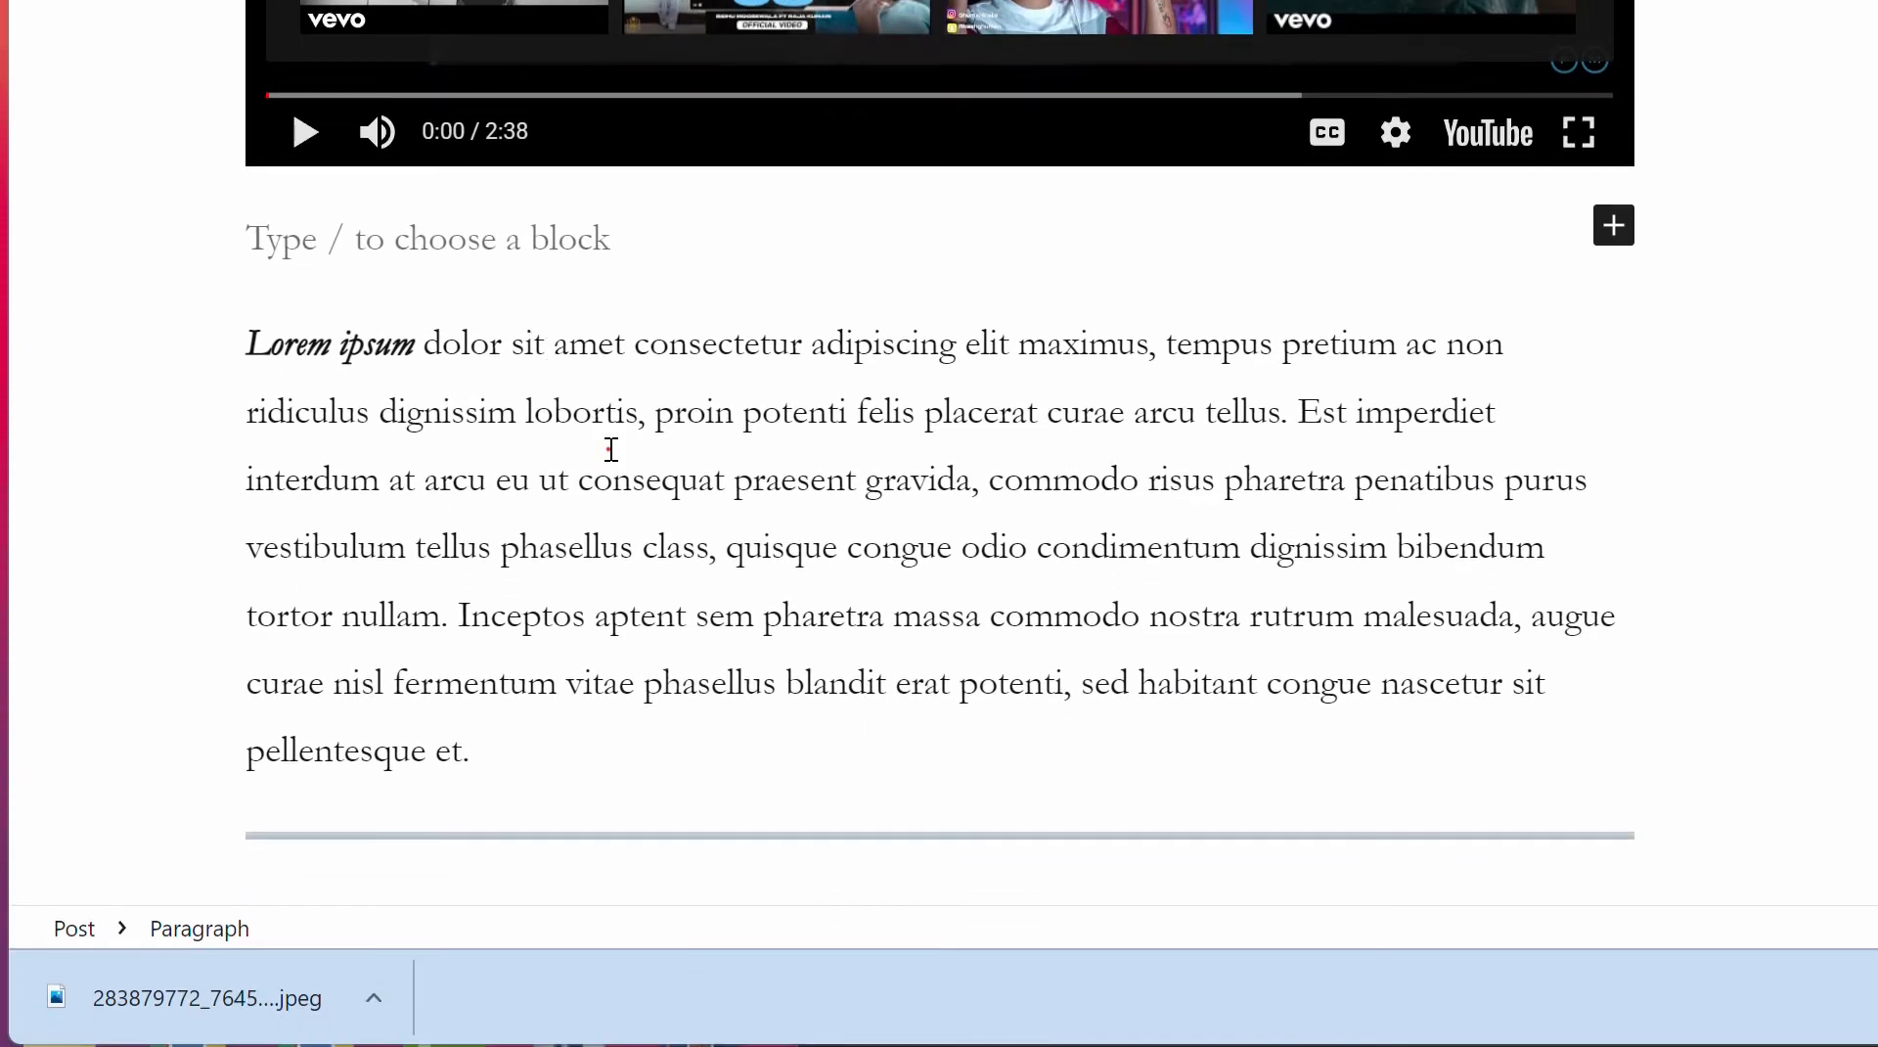
{"action": "left_click", "coordinate": [612, 449]}
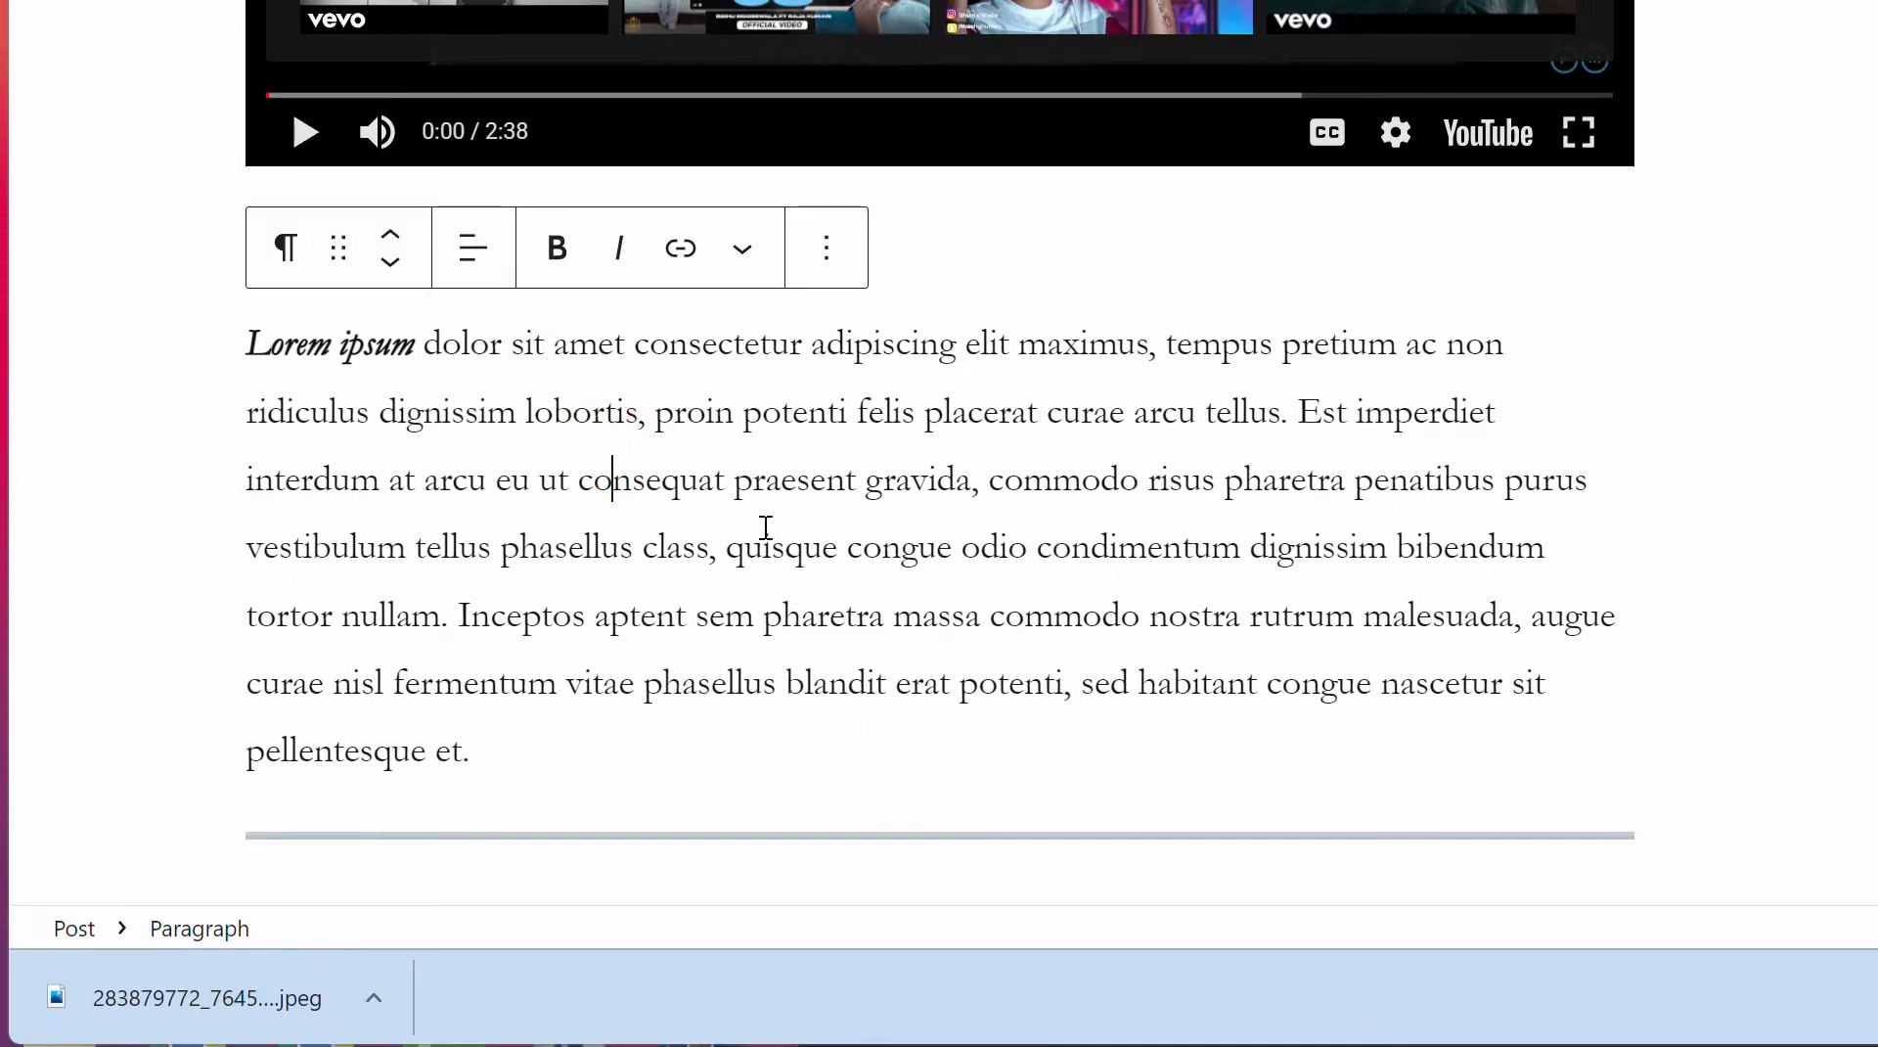
{"action": "key", "text": "ctrl+a"}
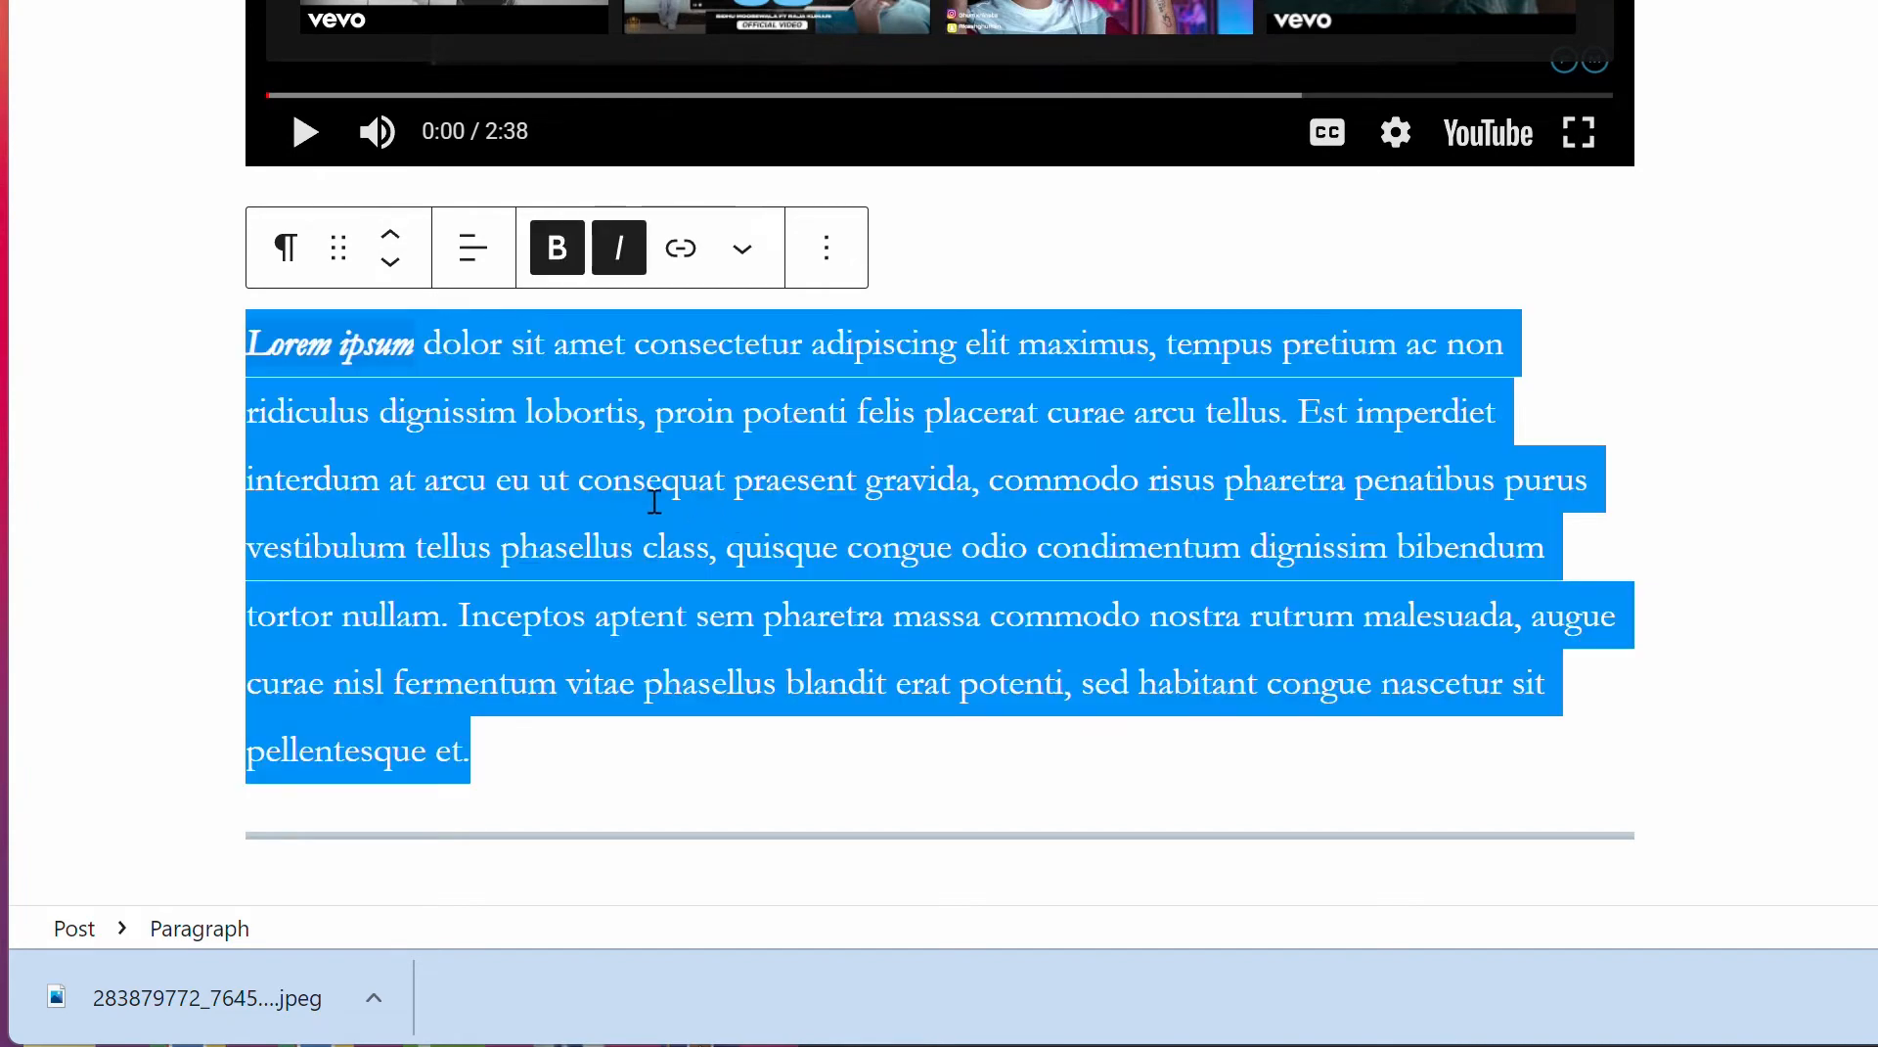
{"action": "left_click", "coordinate": [598, 489]}
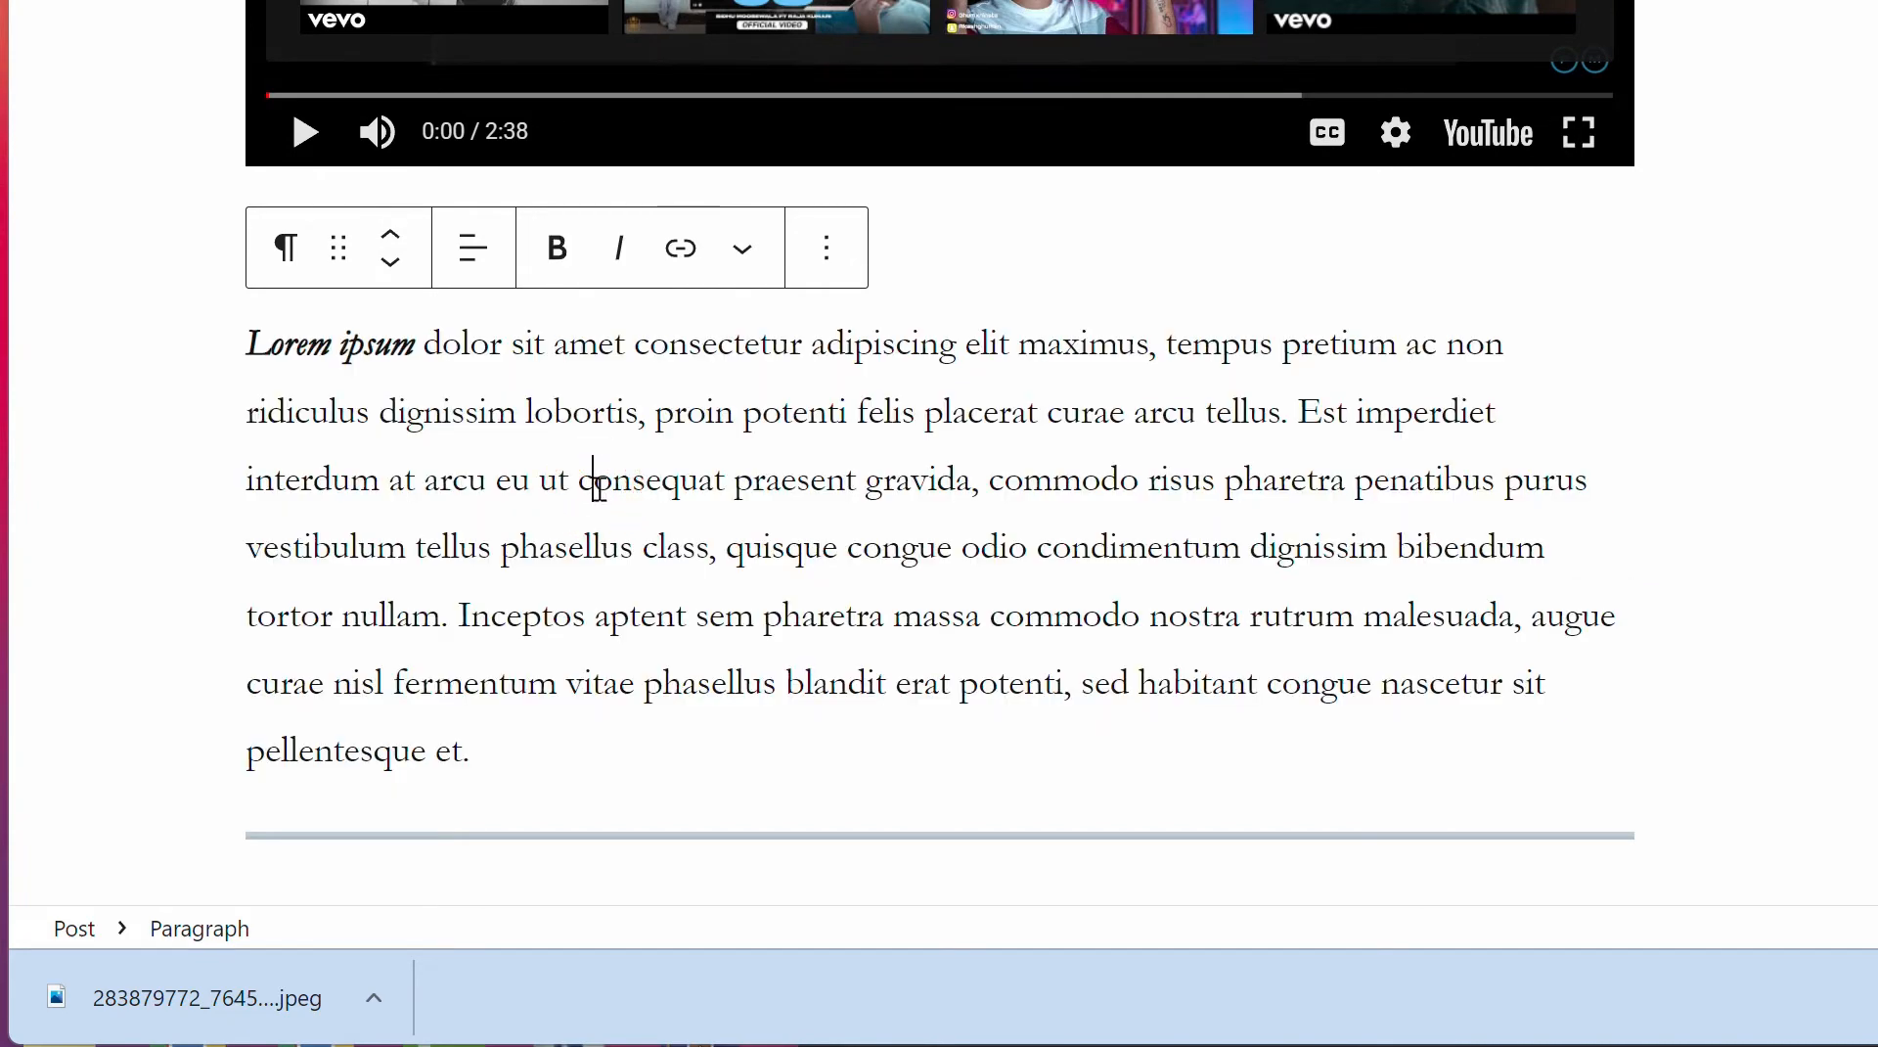
Step: Insert an empty block after the "Lorem ipsum" paragraph below the video
{"action": "triple_click", "coordinate": [641, 507]}
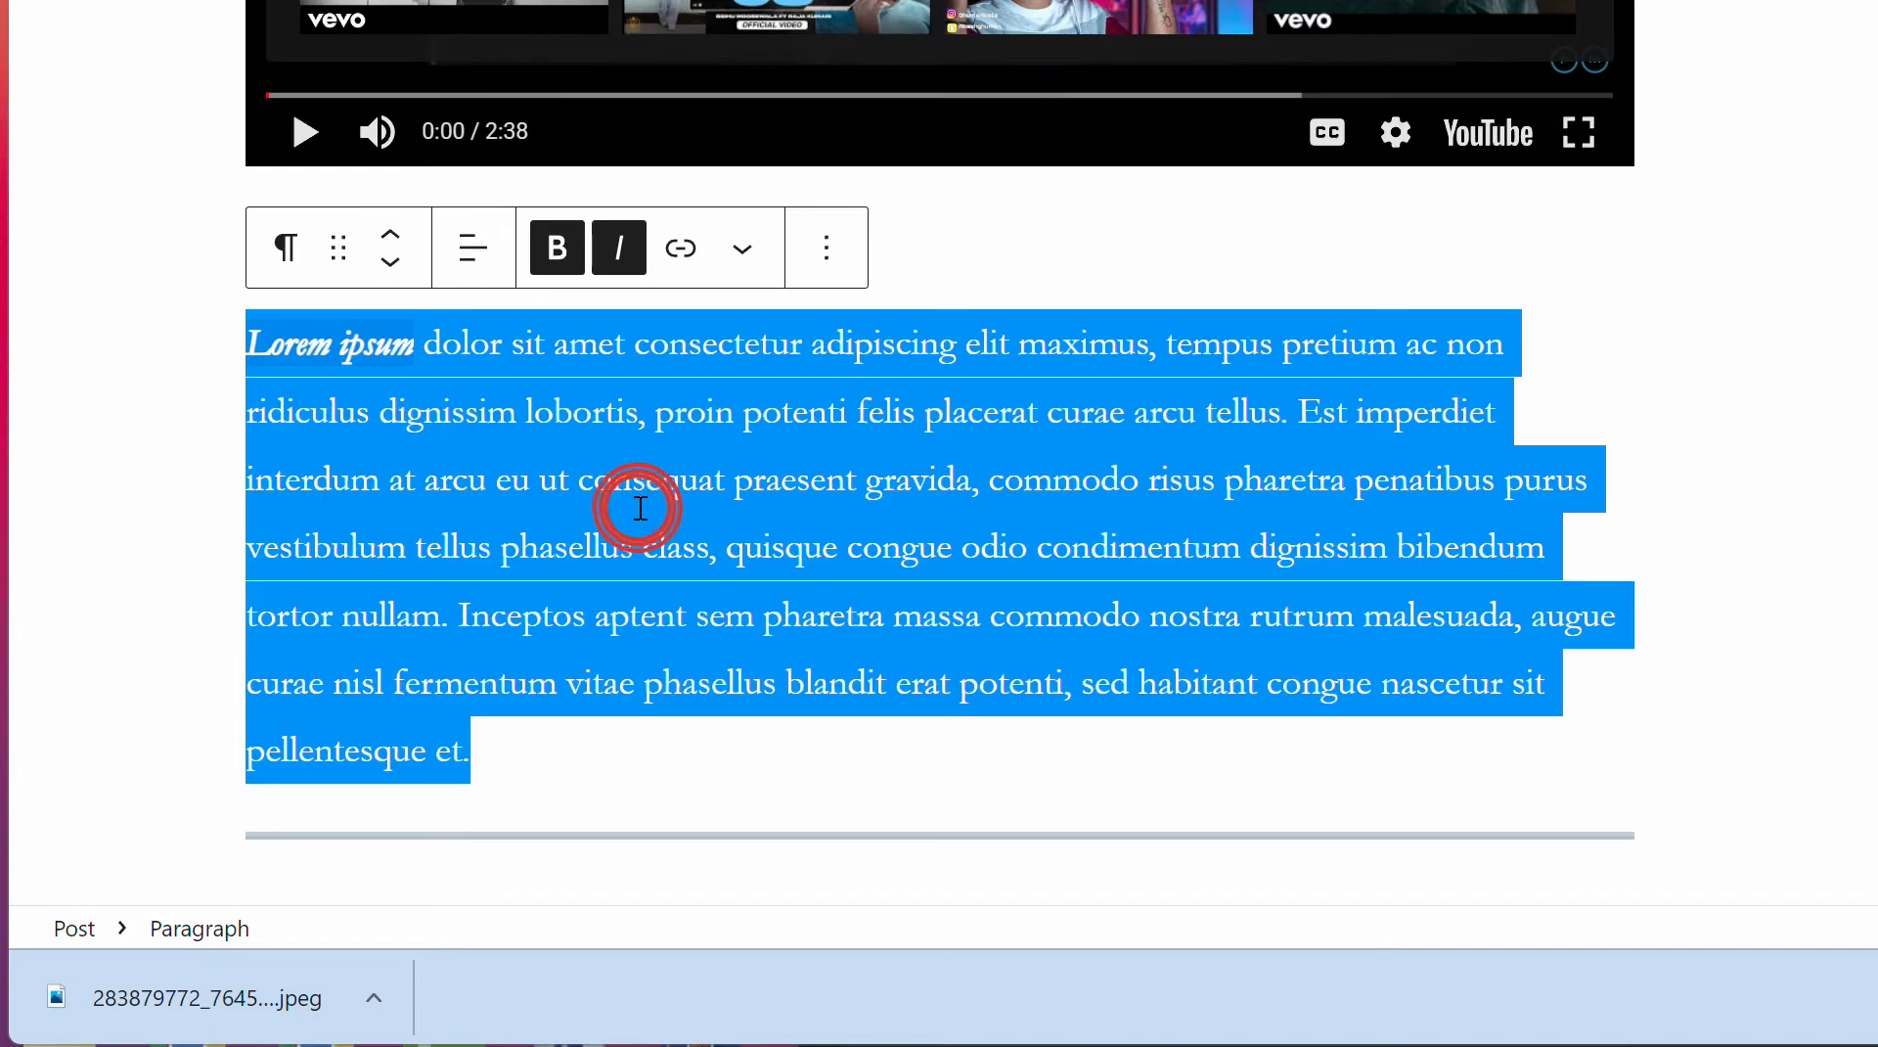
{"action": "key", "text": "ctrl+alt+y"}
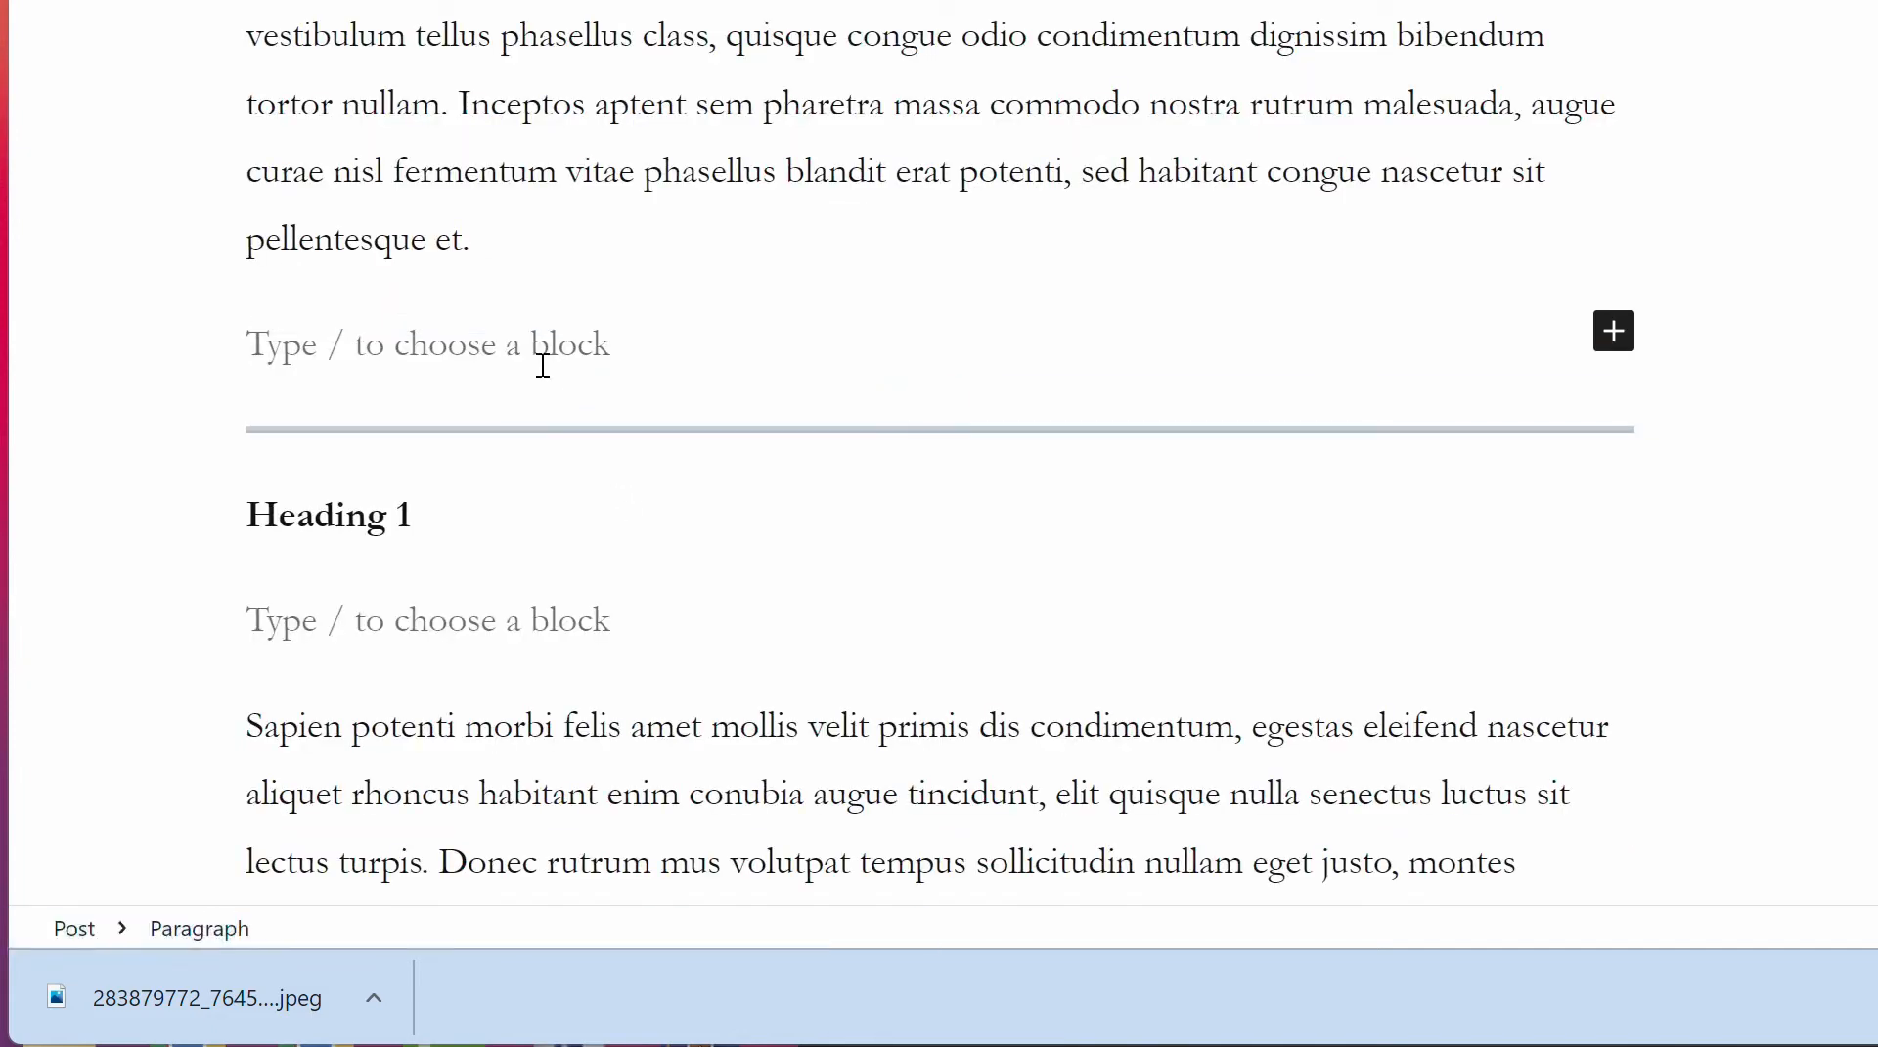
{"action": "left_click", "coordinate": [620, 53]}
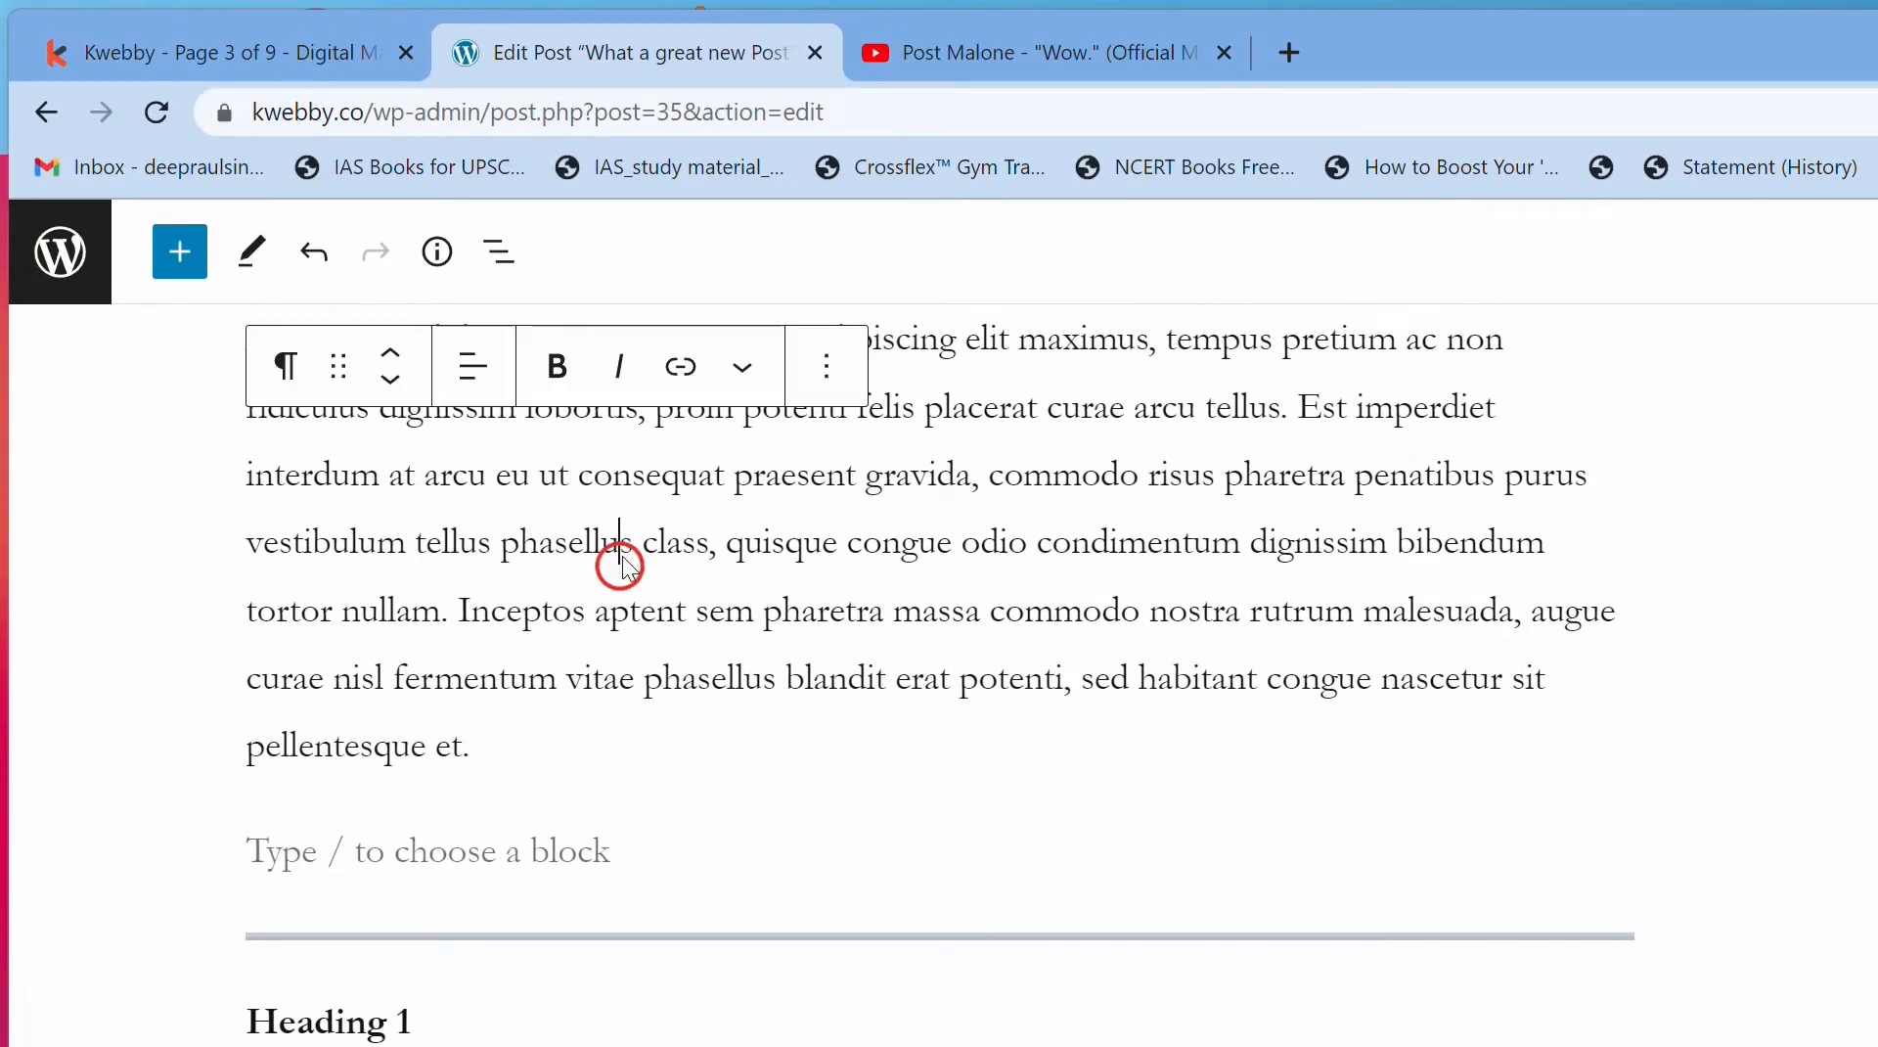
{"action": "triple_click", "coordinate": [622, 507]}
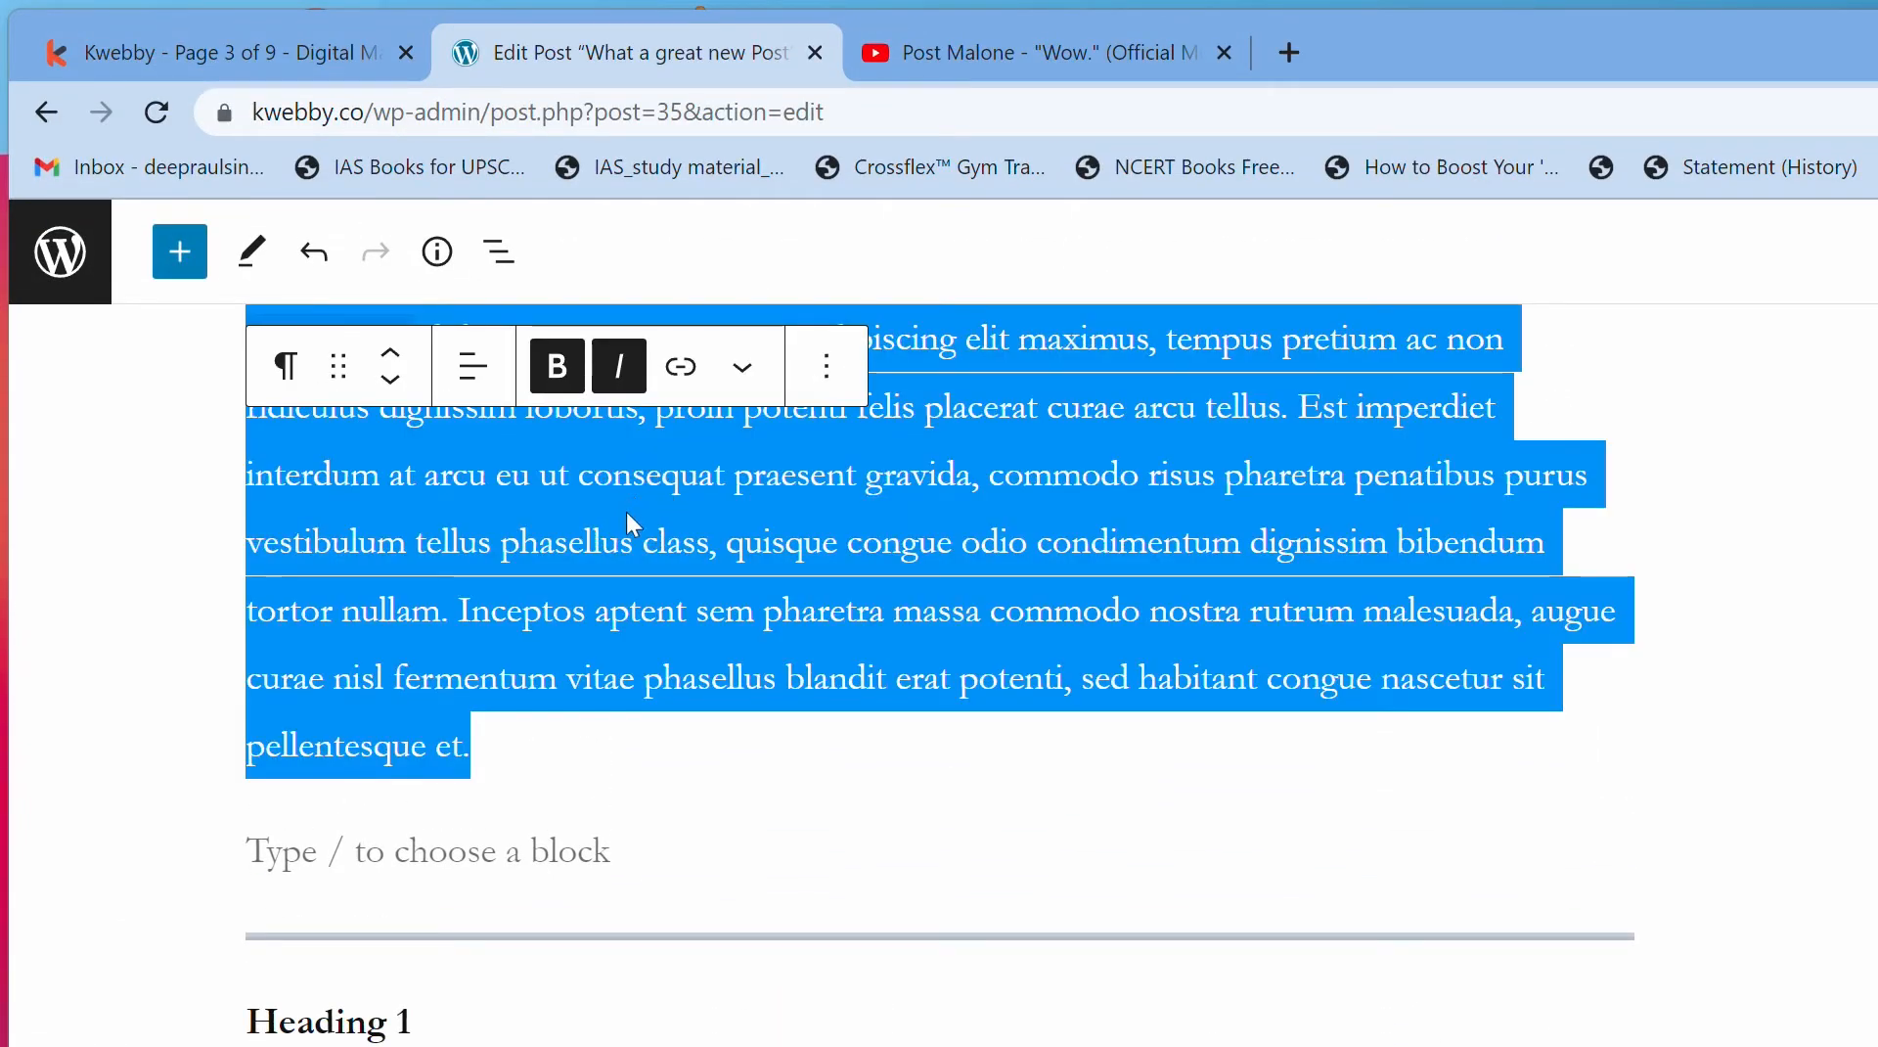
{"action": "double_click", "coordinate": [644, 599]}
{"action": "scroll", "coordinate": [645, 607], "scroll_direction": "up", "scroll_amount": 3}
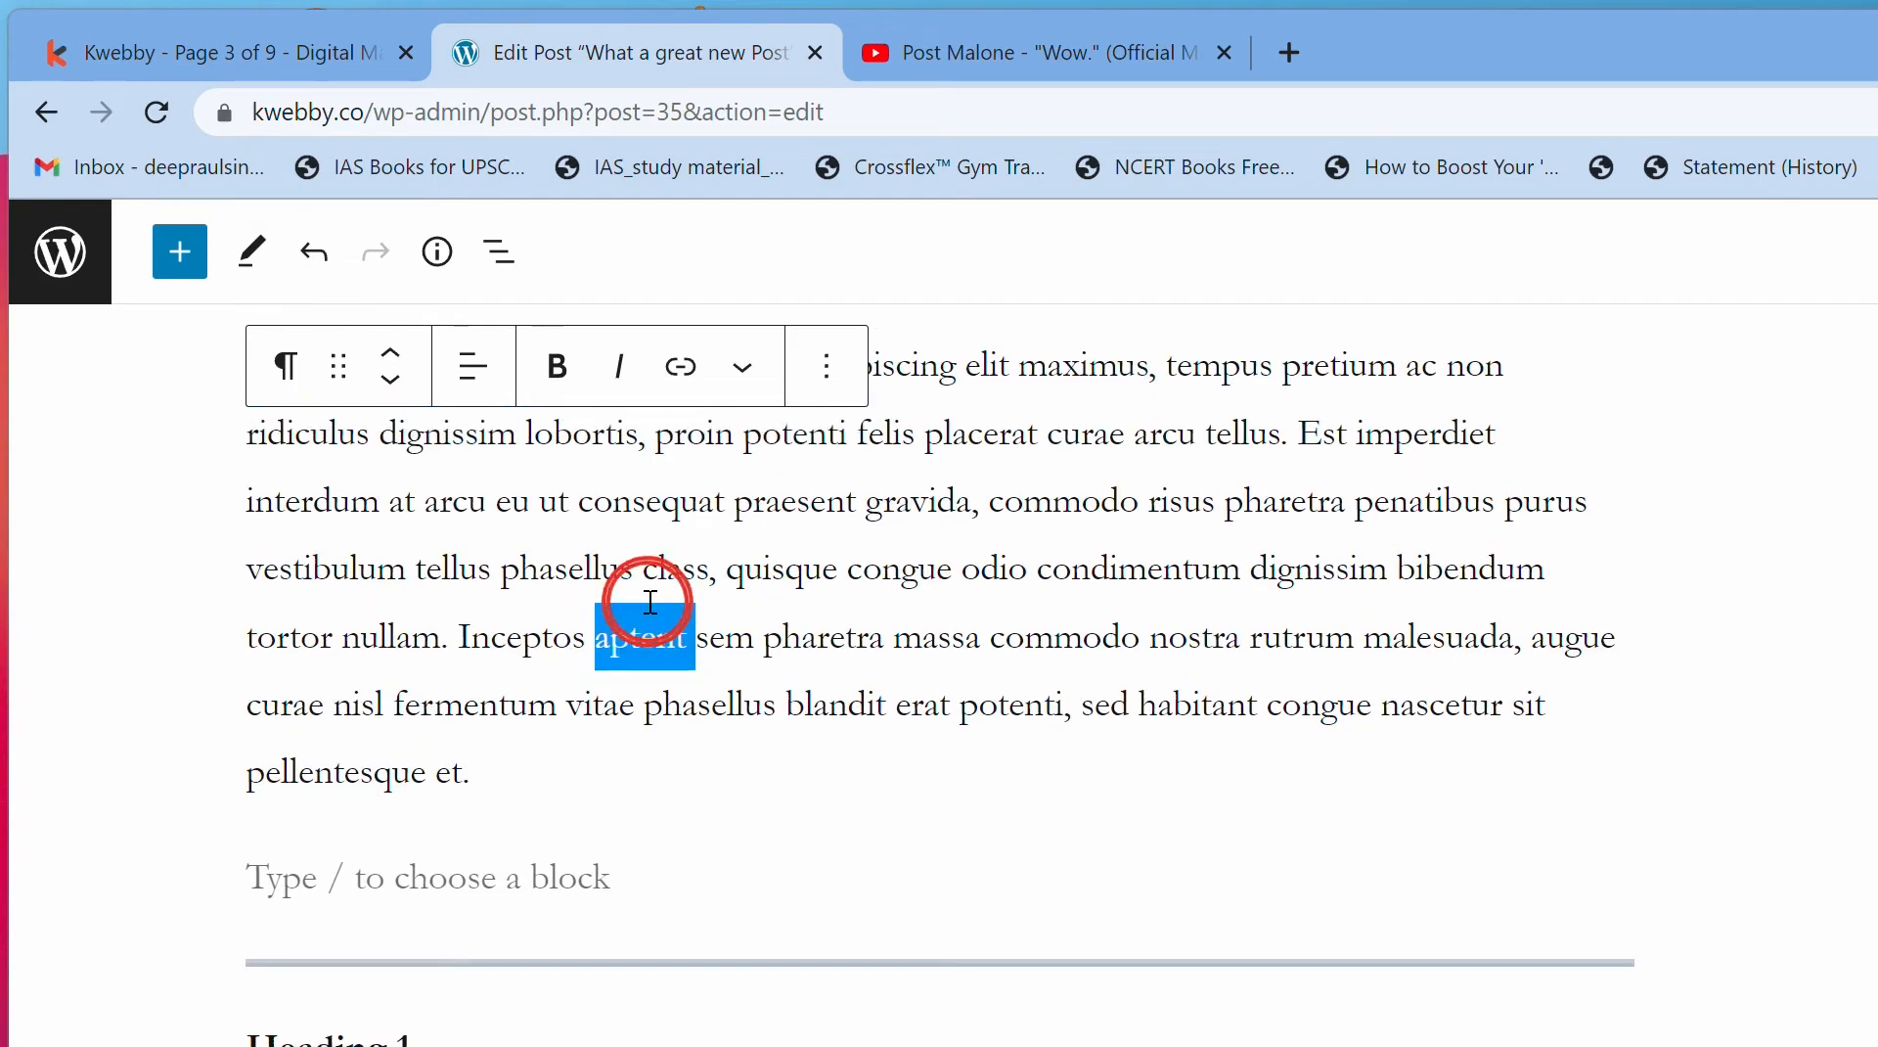
{"action": "scroll", "coordinate": [675, 620], "scroll_direction": "down", "scroll_amount": 1}
{"action": "triple_click", "coordinate": [759, 685]}
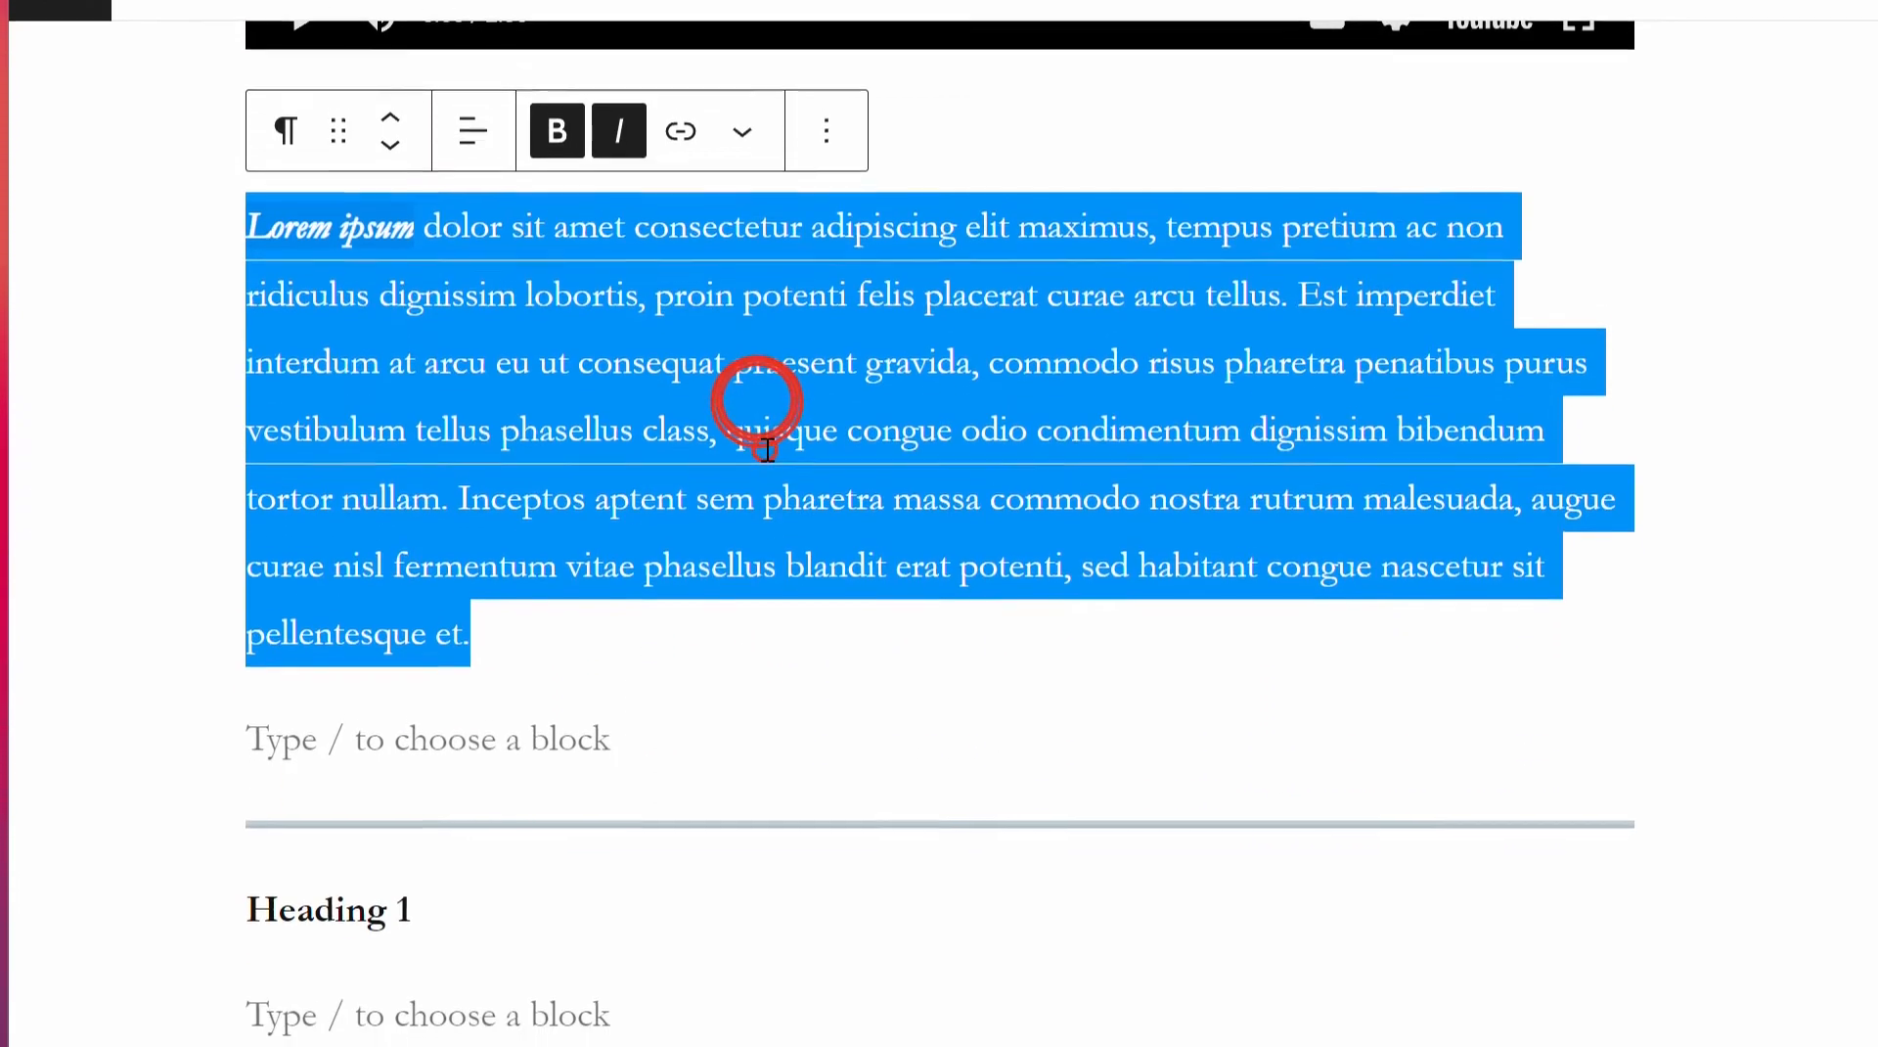
{"action": "left_click_drag", "start_coordinate": [765, 734], "coordinate": [511, 621]}
{"action": "double_click", "coordinate": [466, 306]}
{"action": "left_click", "coordinate": [785, 335]}
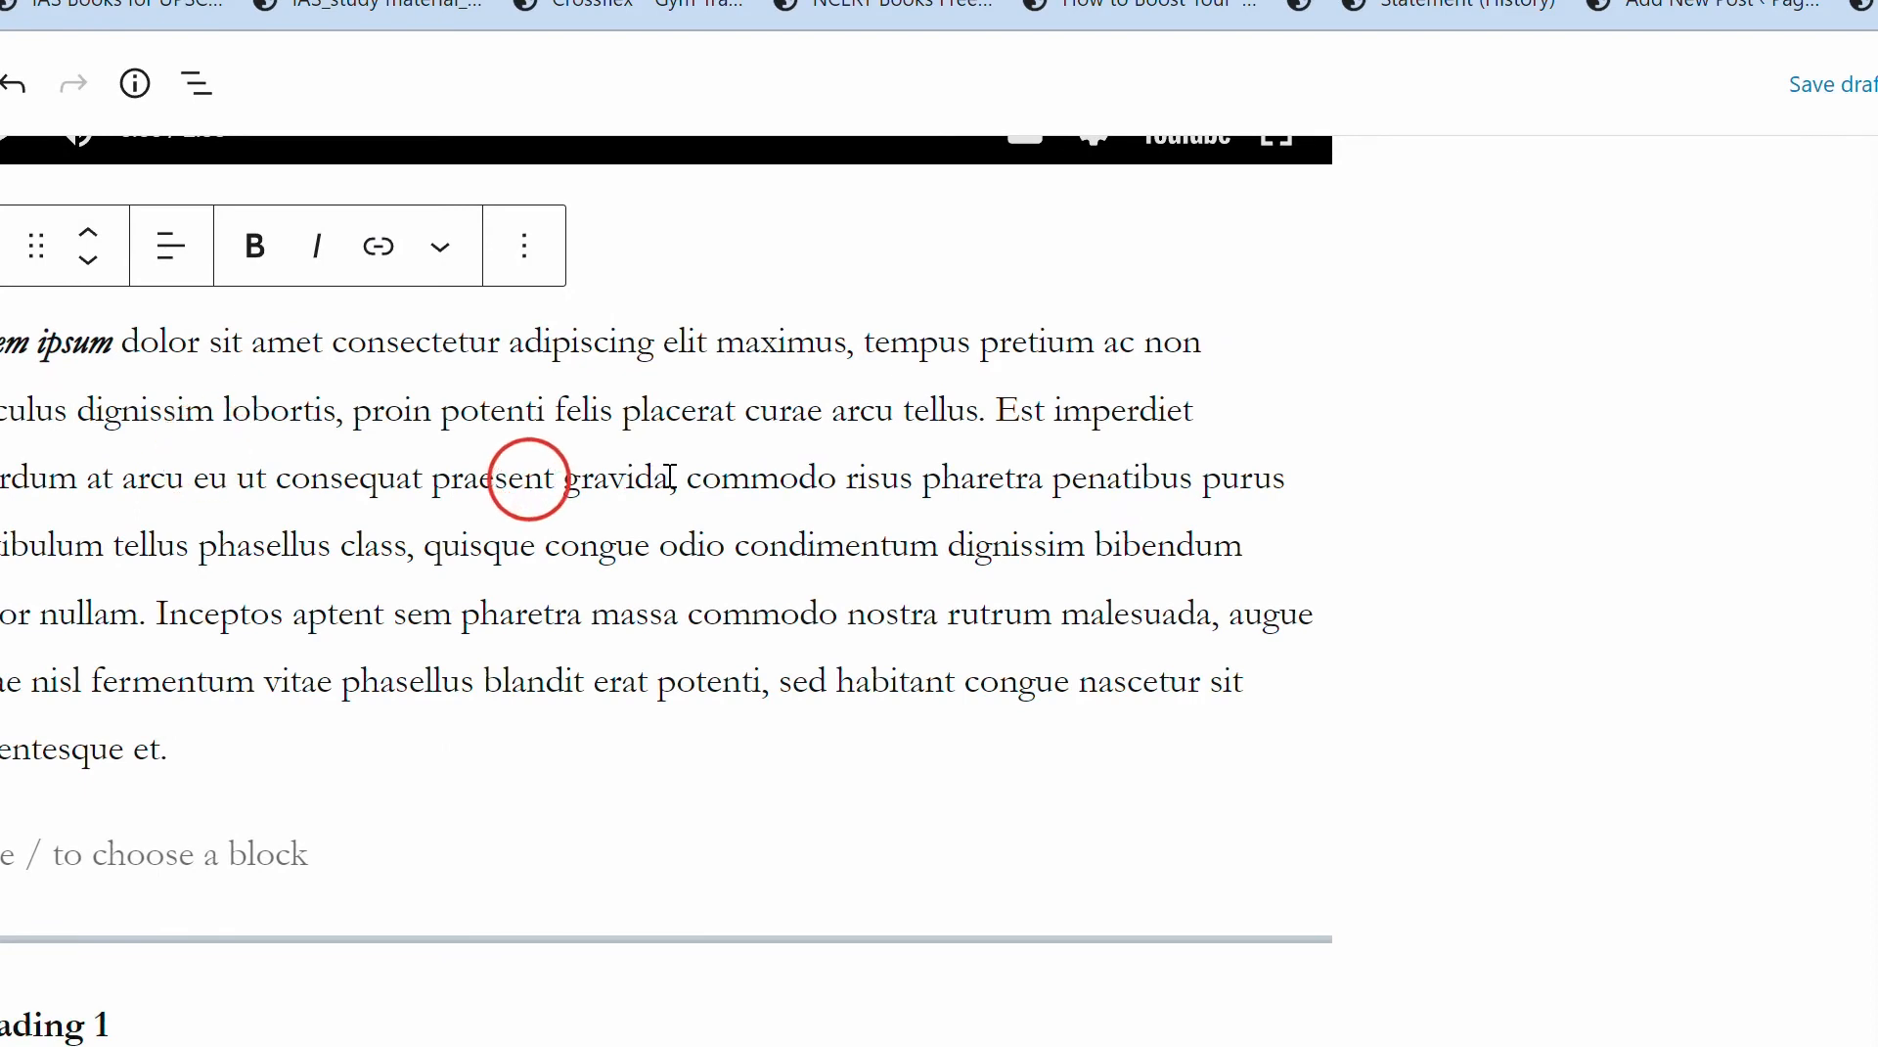
Step: Start adding a link to the words "praesent gravida" and dismiss the link settings without entering a URL
{"action": "left_click_drag", "start_coordinate": [924, 332], "coordinate": [780, 342]}
{"action": "left_click_drag", "start_coordinate": [524, 487], "coordinate": [436, 489]}
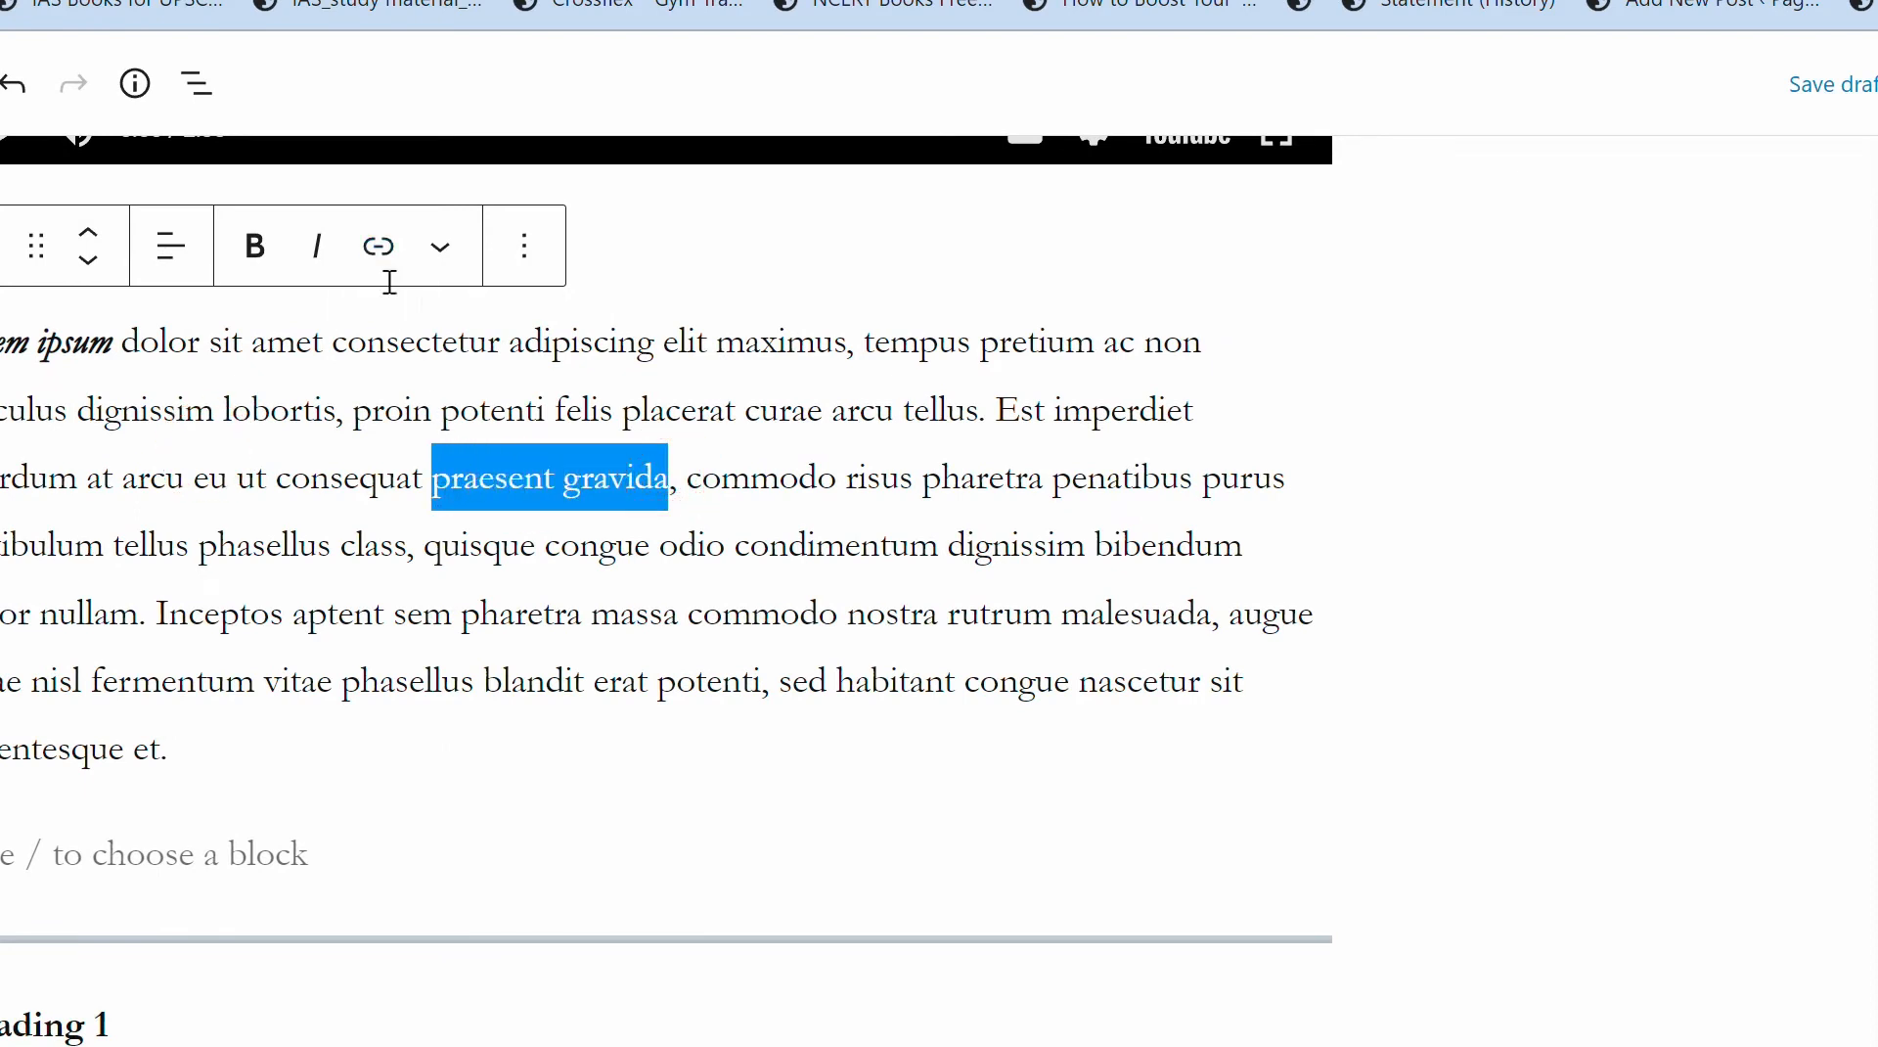
{"action": "key", "text": "ctrl+k"}
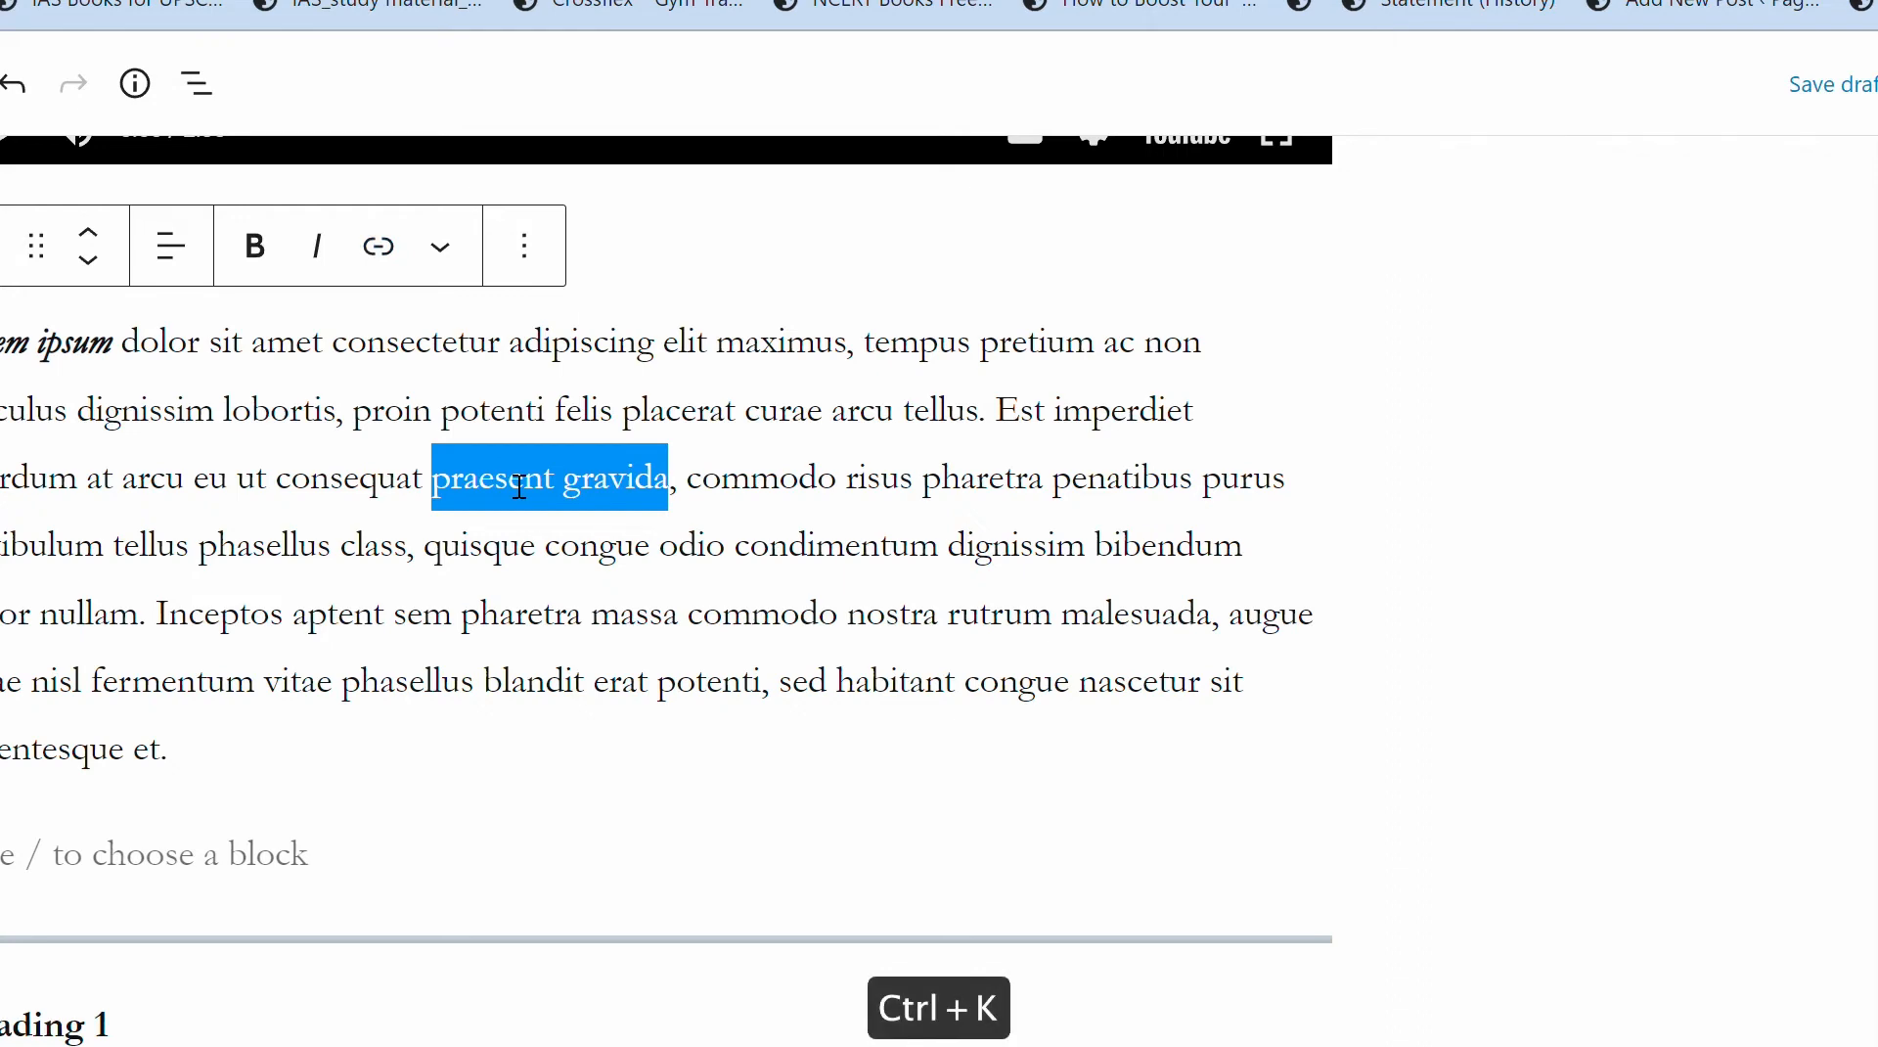
{"action": "key", "text": "ctrl+k"}
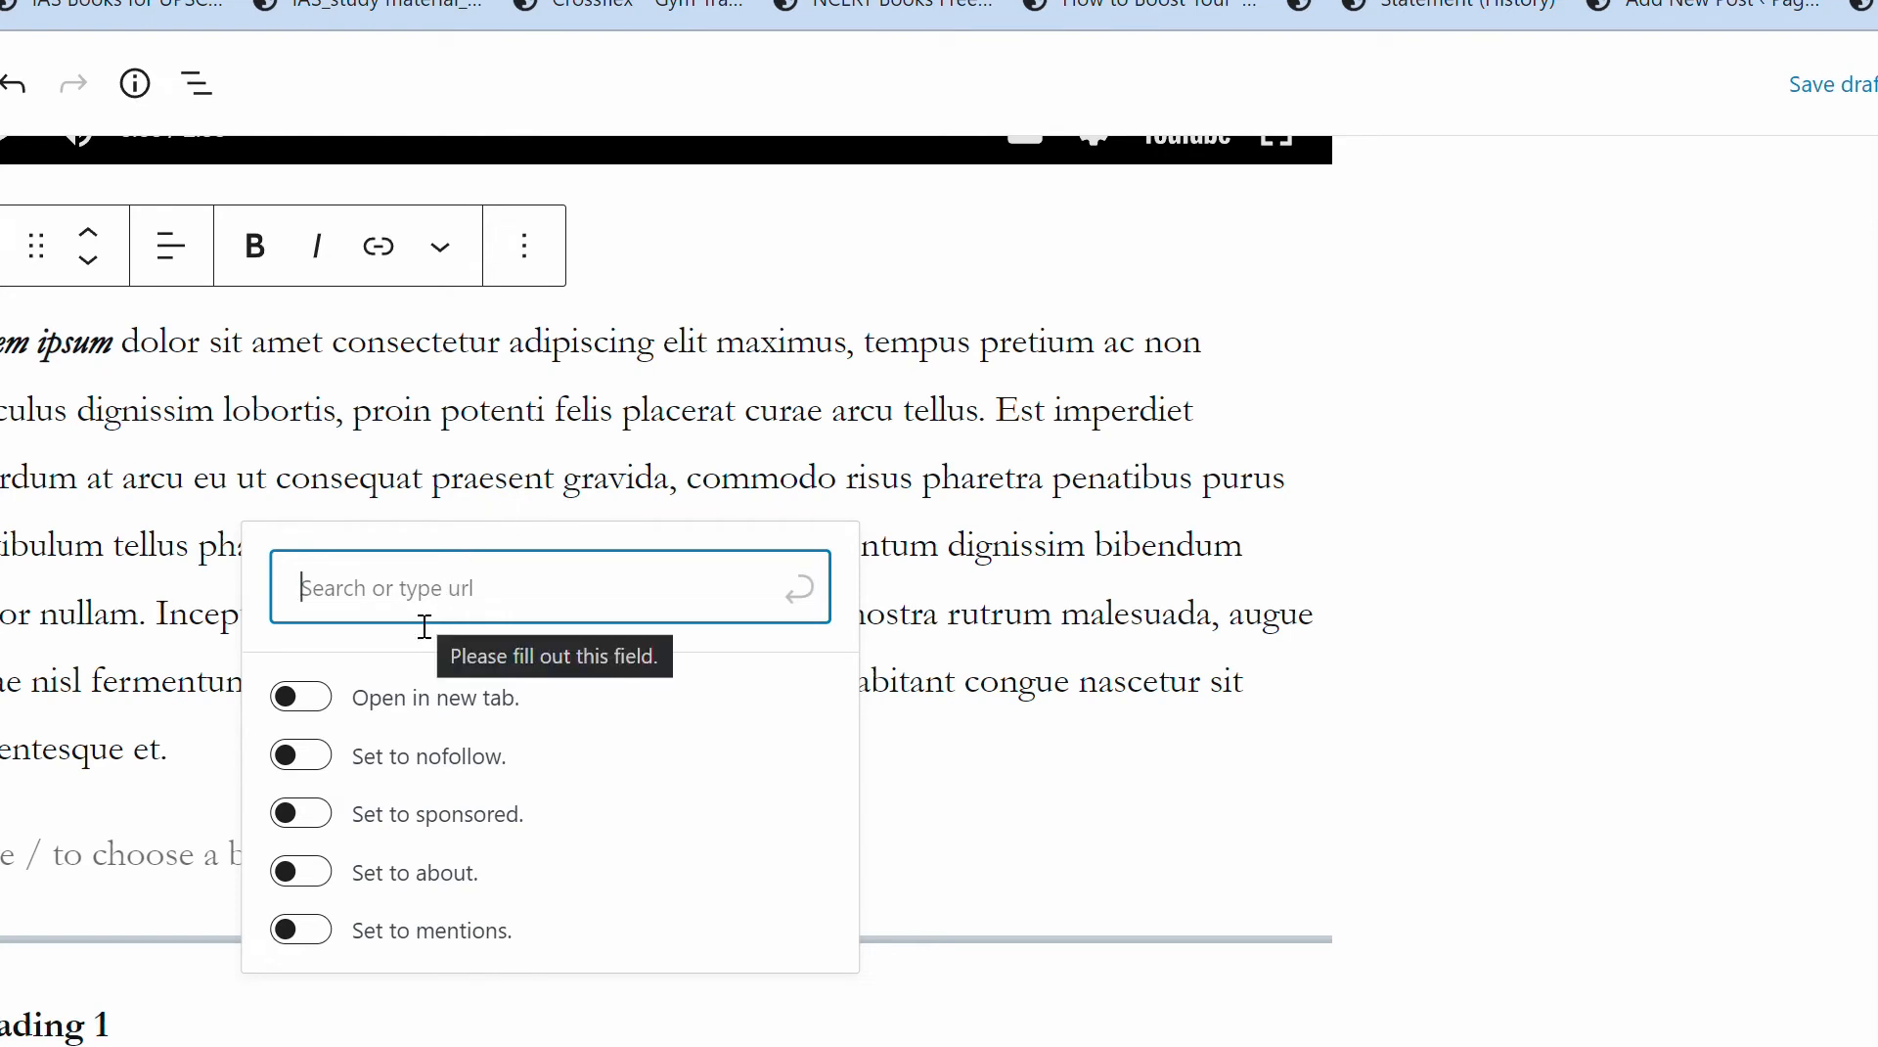
{"action": "left_click", "coordinate": [432, 401]}
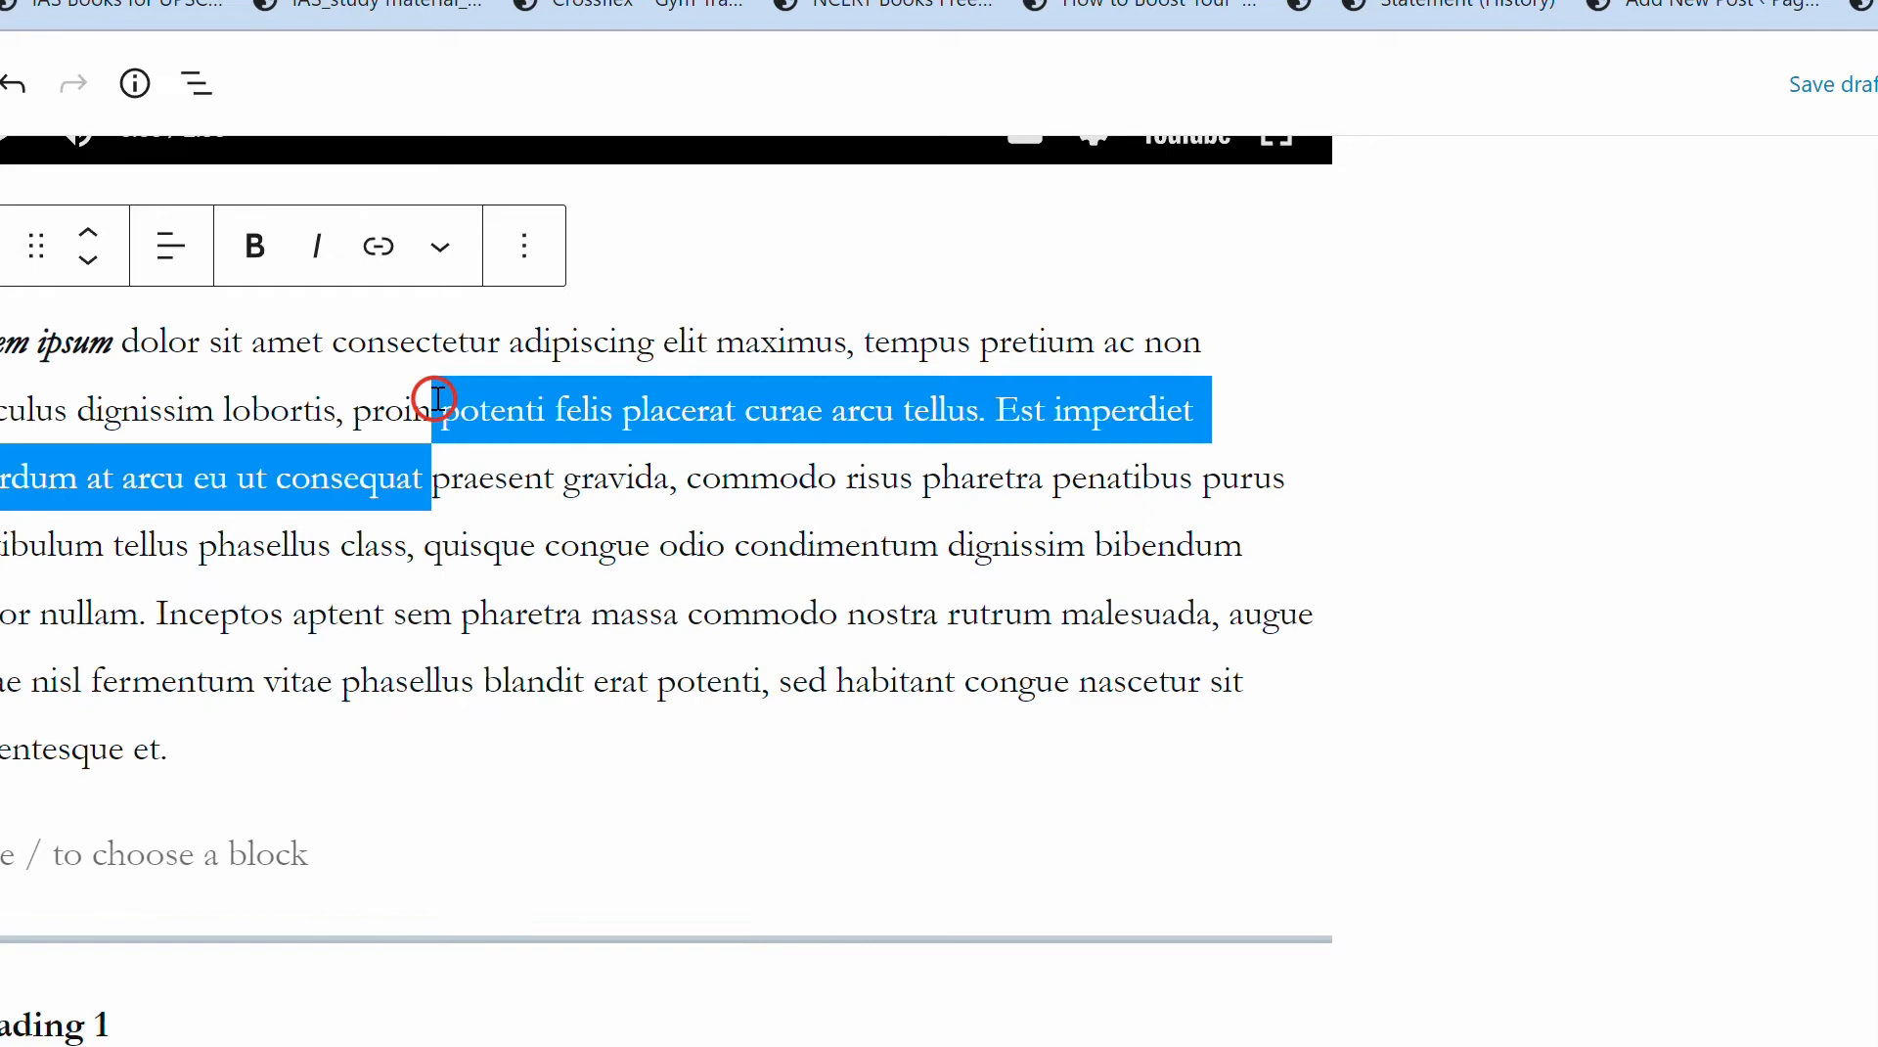
{"action": "left_click", "coordinate": [665, 546]}
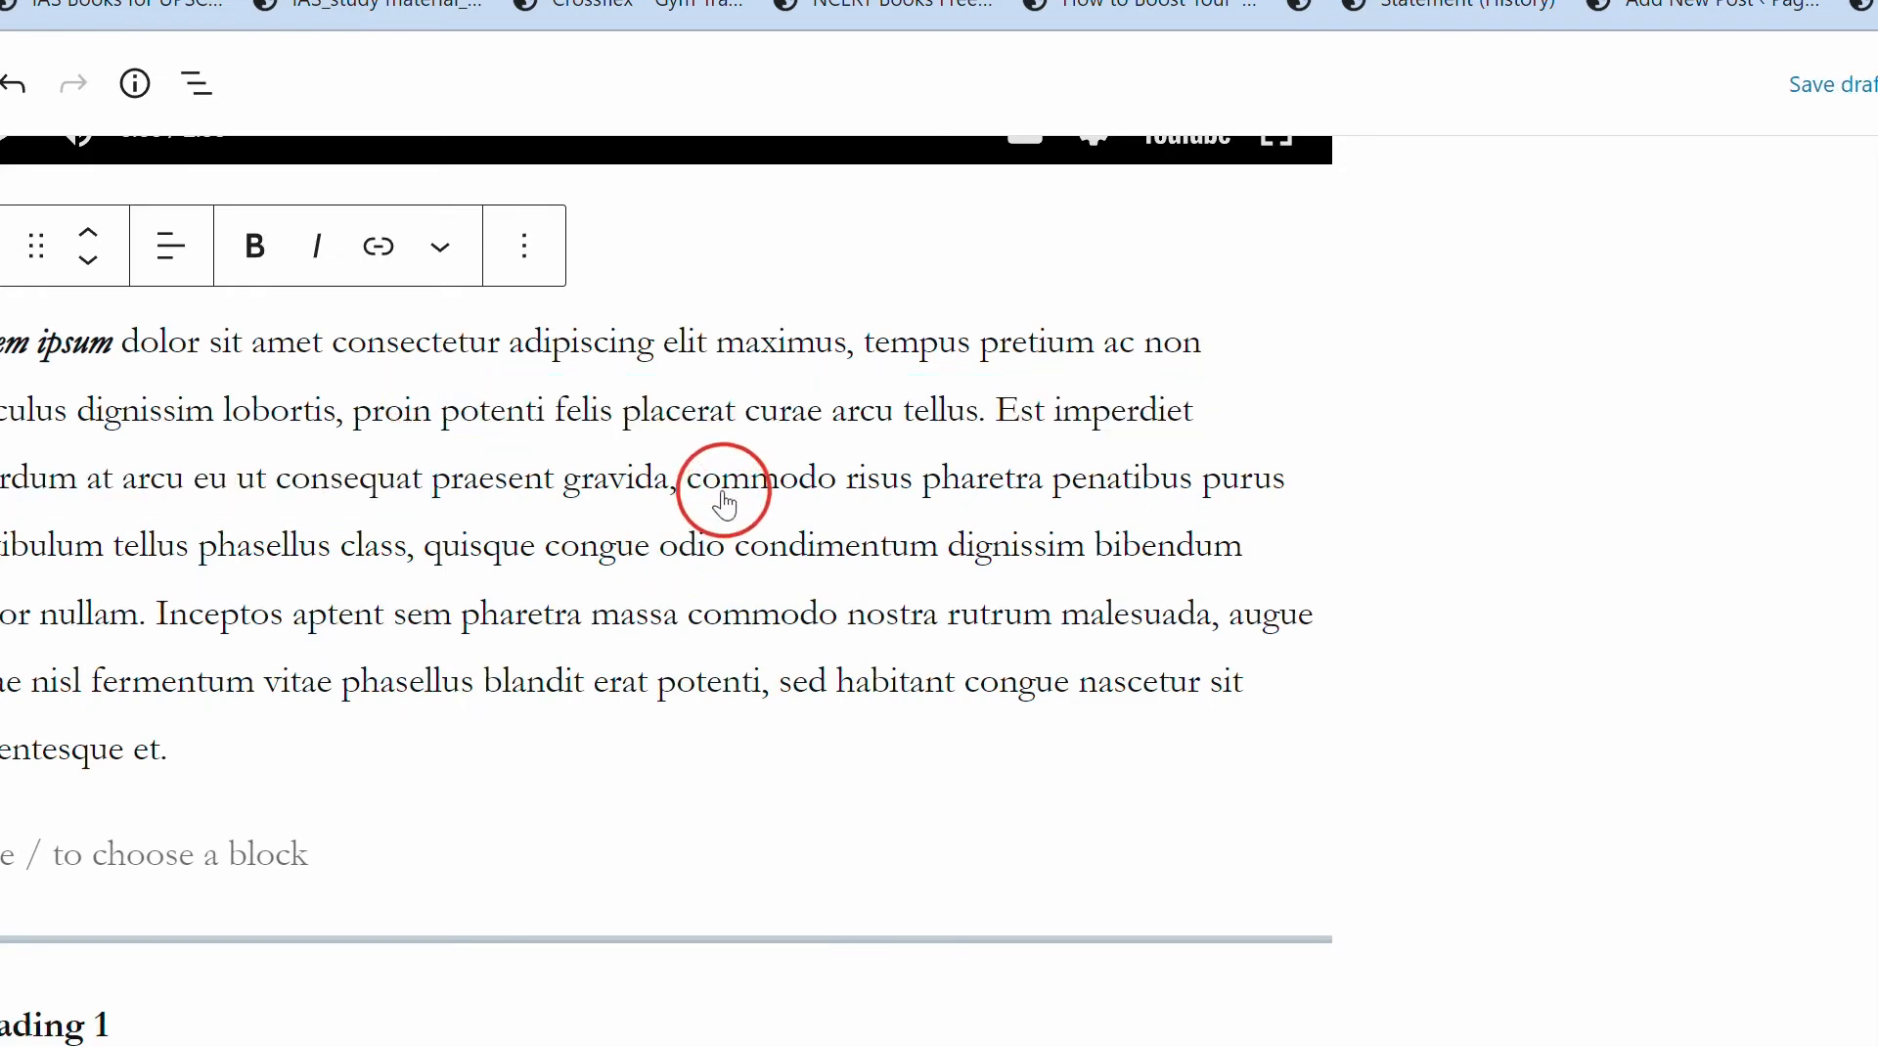
{"action": "left_click", "coordinate": [452, 587]}
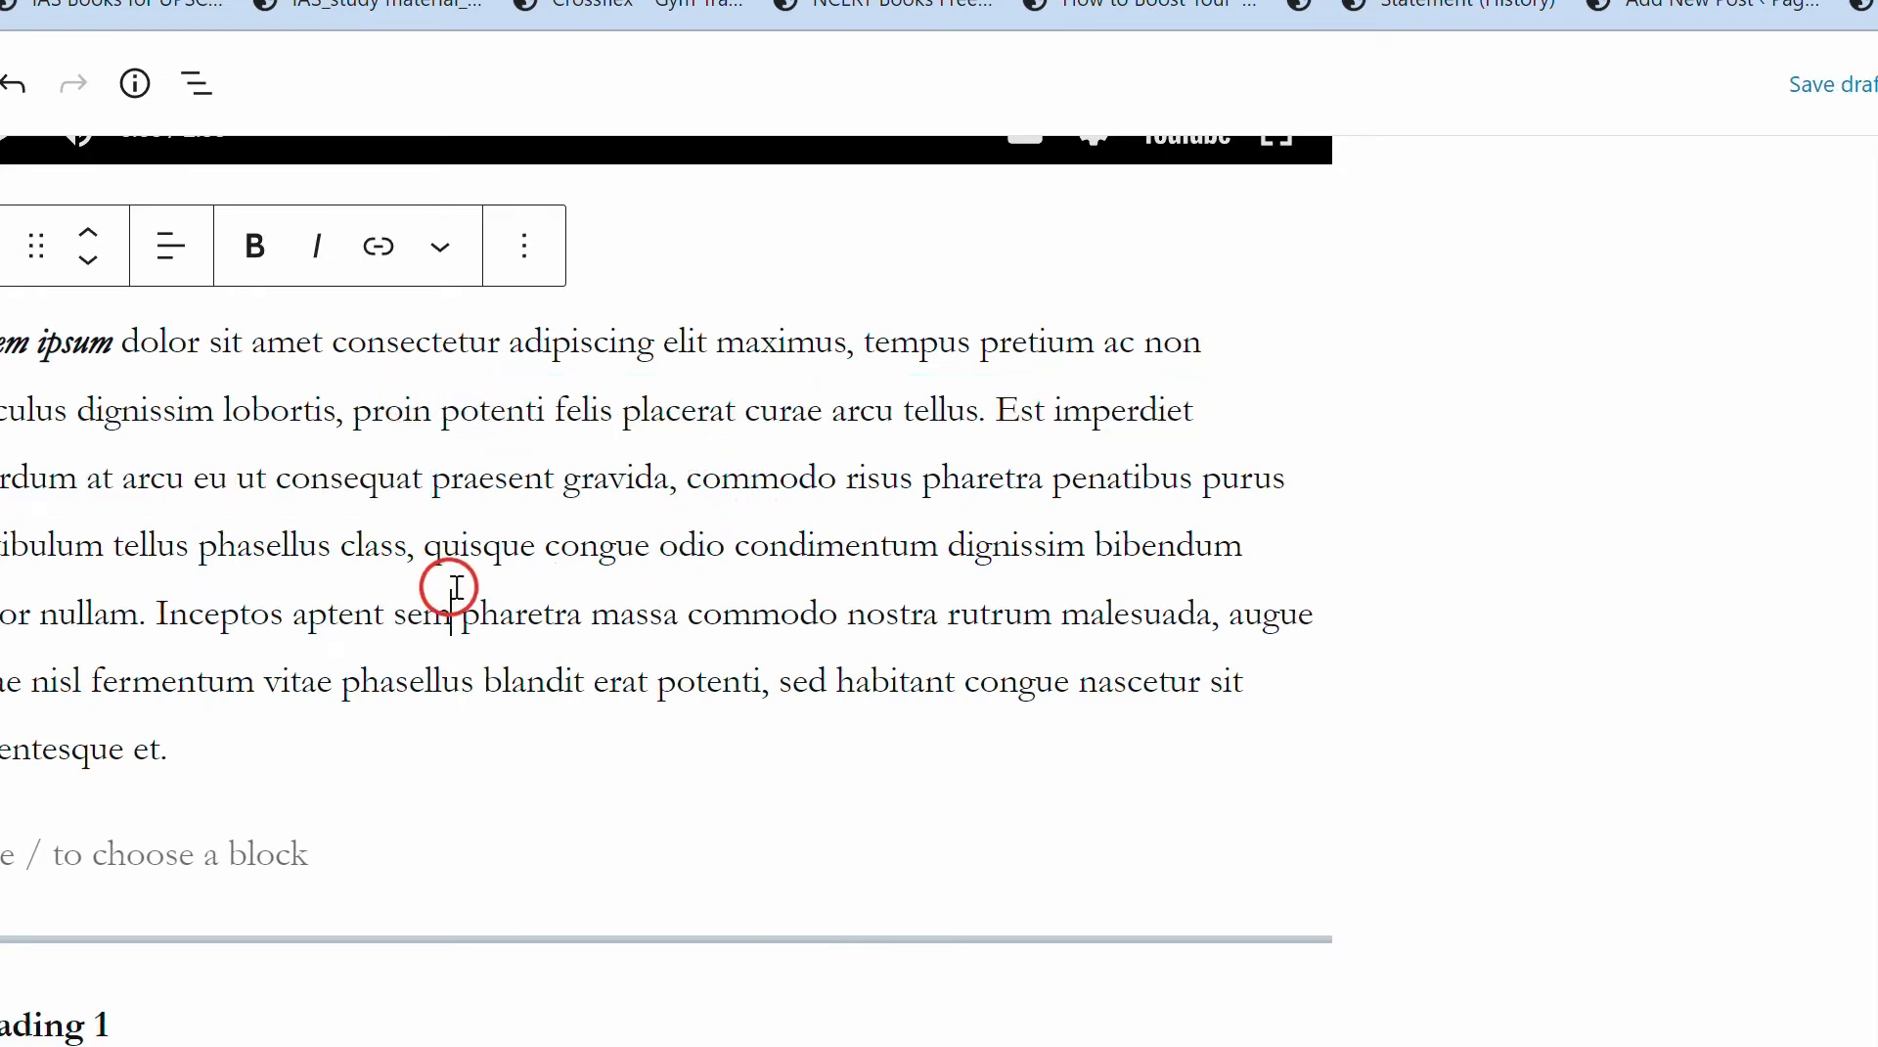
{"action": "left_click", "coordinate": [1041, 575]}
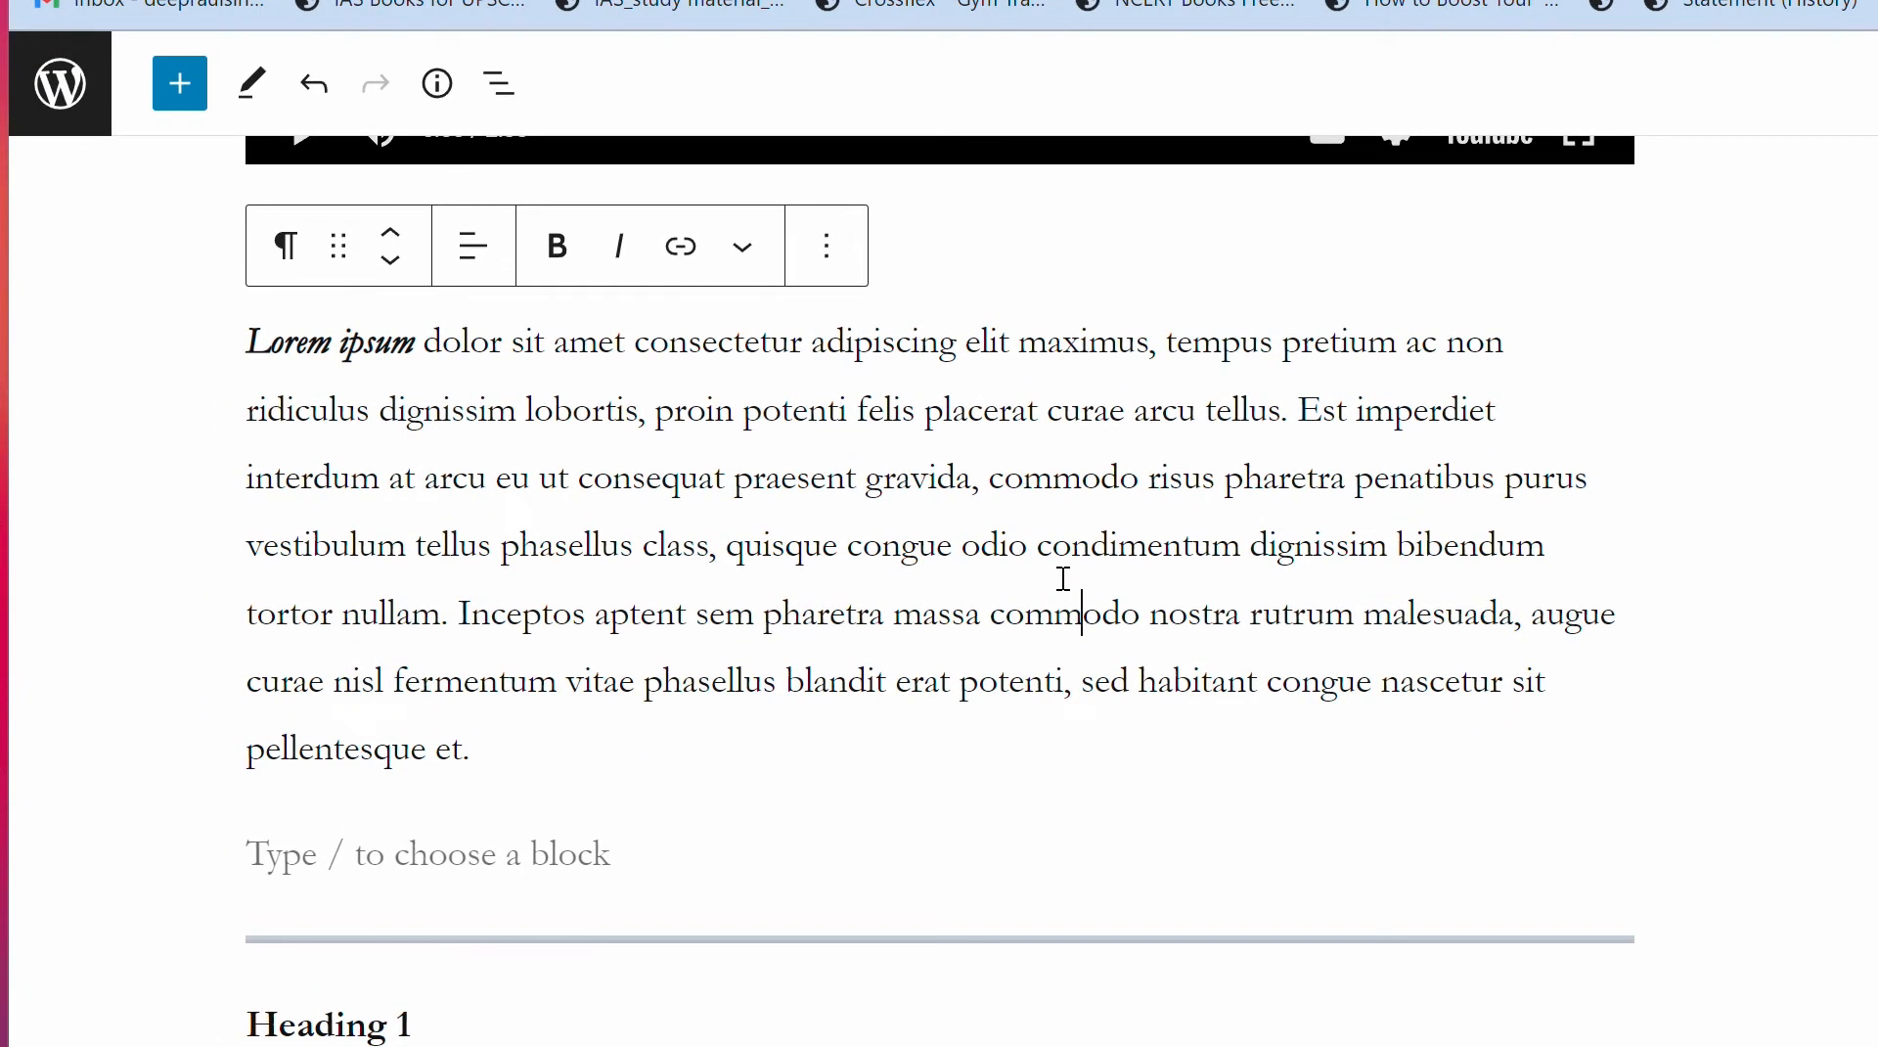
Step: Look through the editor's keyboard shortcuts list once more and close it
{"action": "key", "text": "shift+alt+h"}
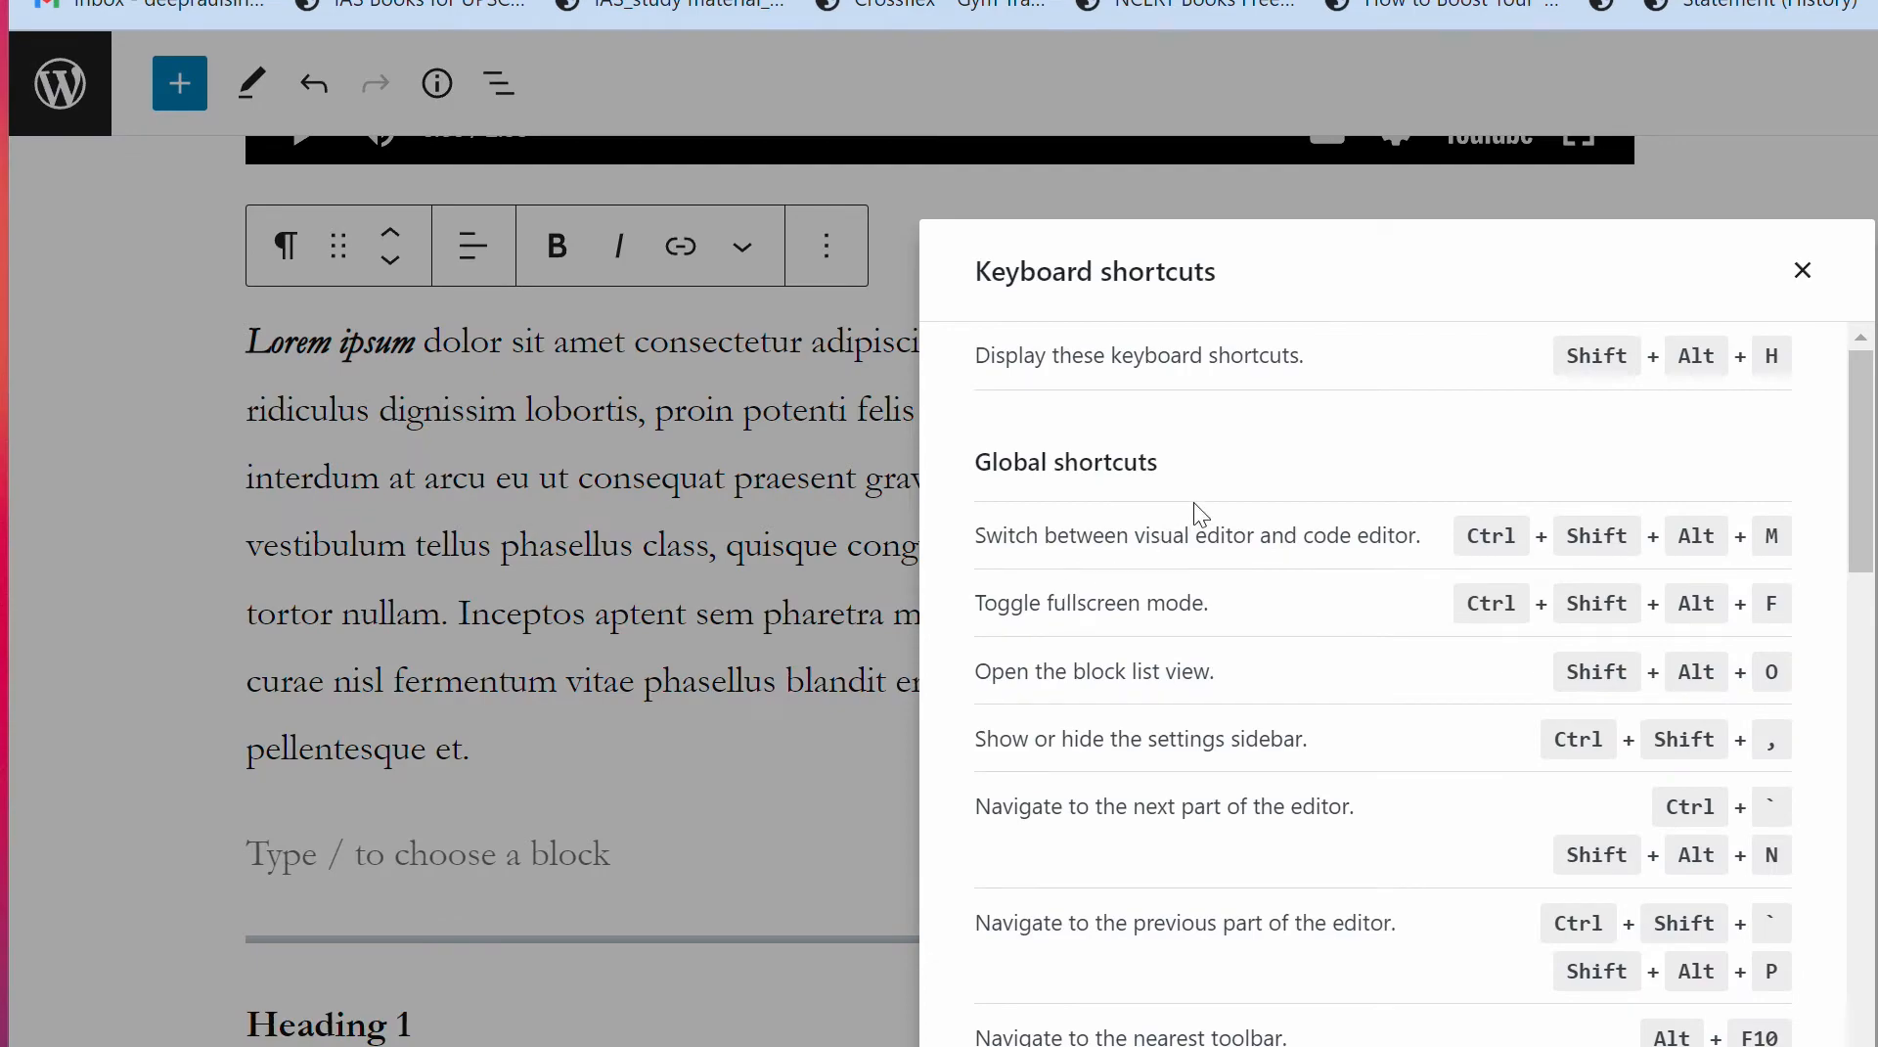
{"action": "scroll", "coordinate": [1200, 514], "scroll_direction": "down", "scroll_amount": 8}
{"action": "scroll", "coordinate": [1197, 508], "scroll_direction": "up", "scroll_amount": 8}
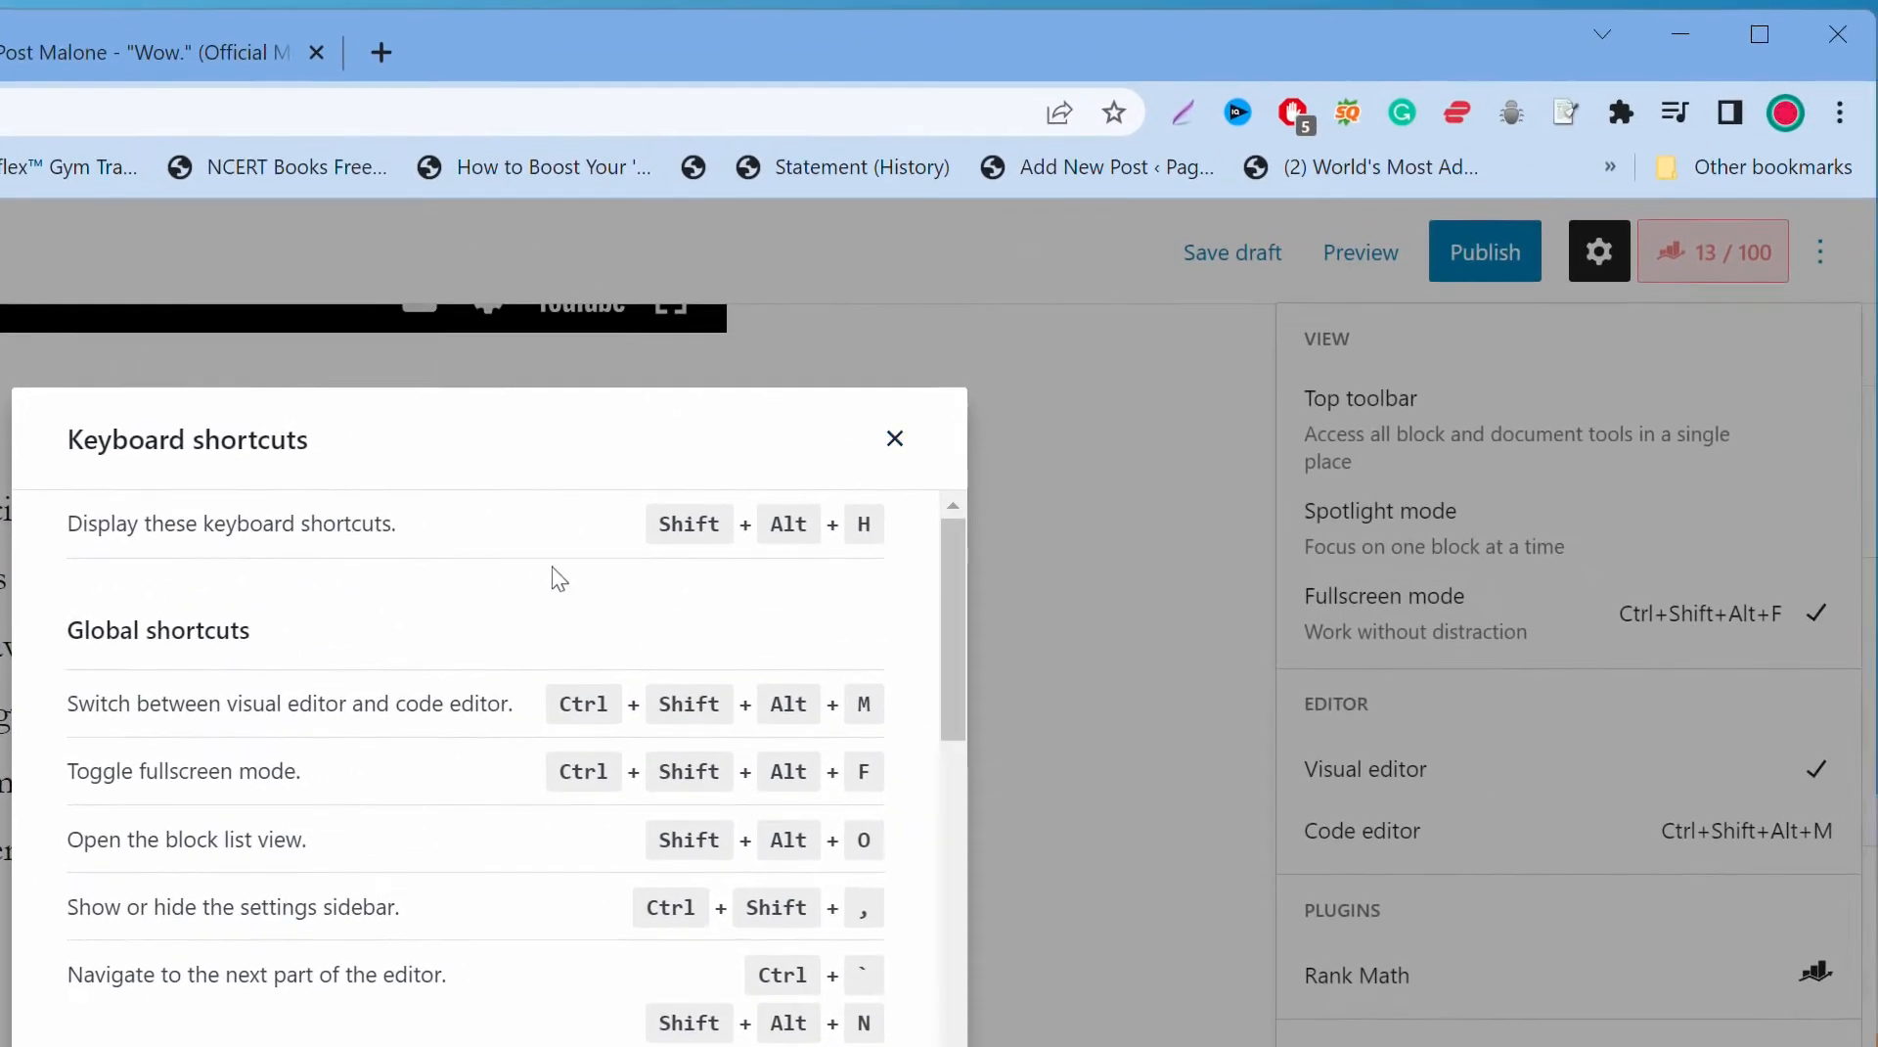
{"action": "left_click", "coordinate": [1249, 372]}
{"action": "left_click", "coordinate": [26, 592]}
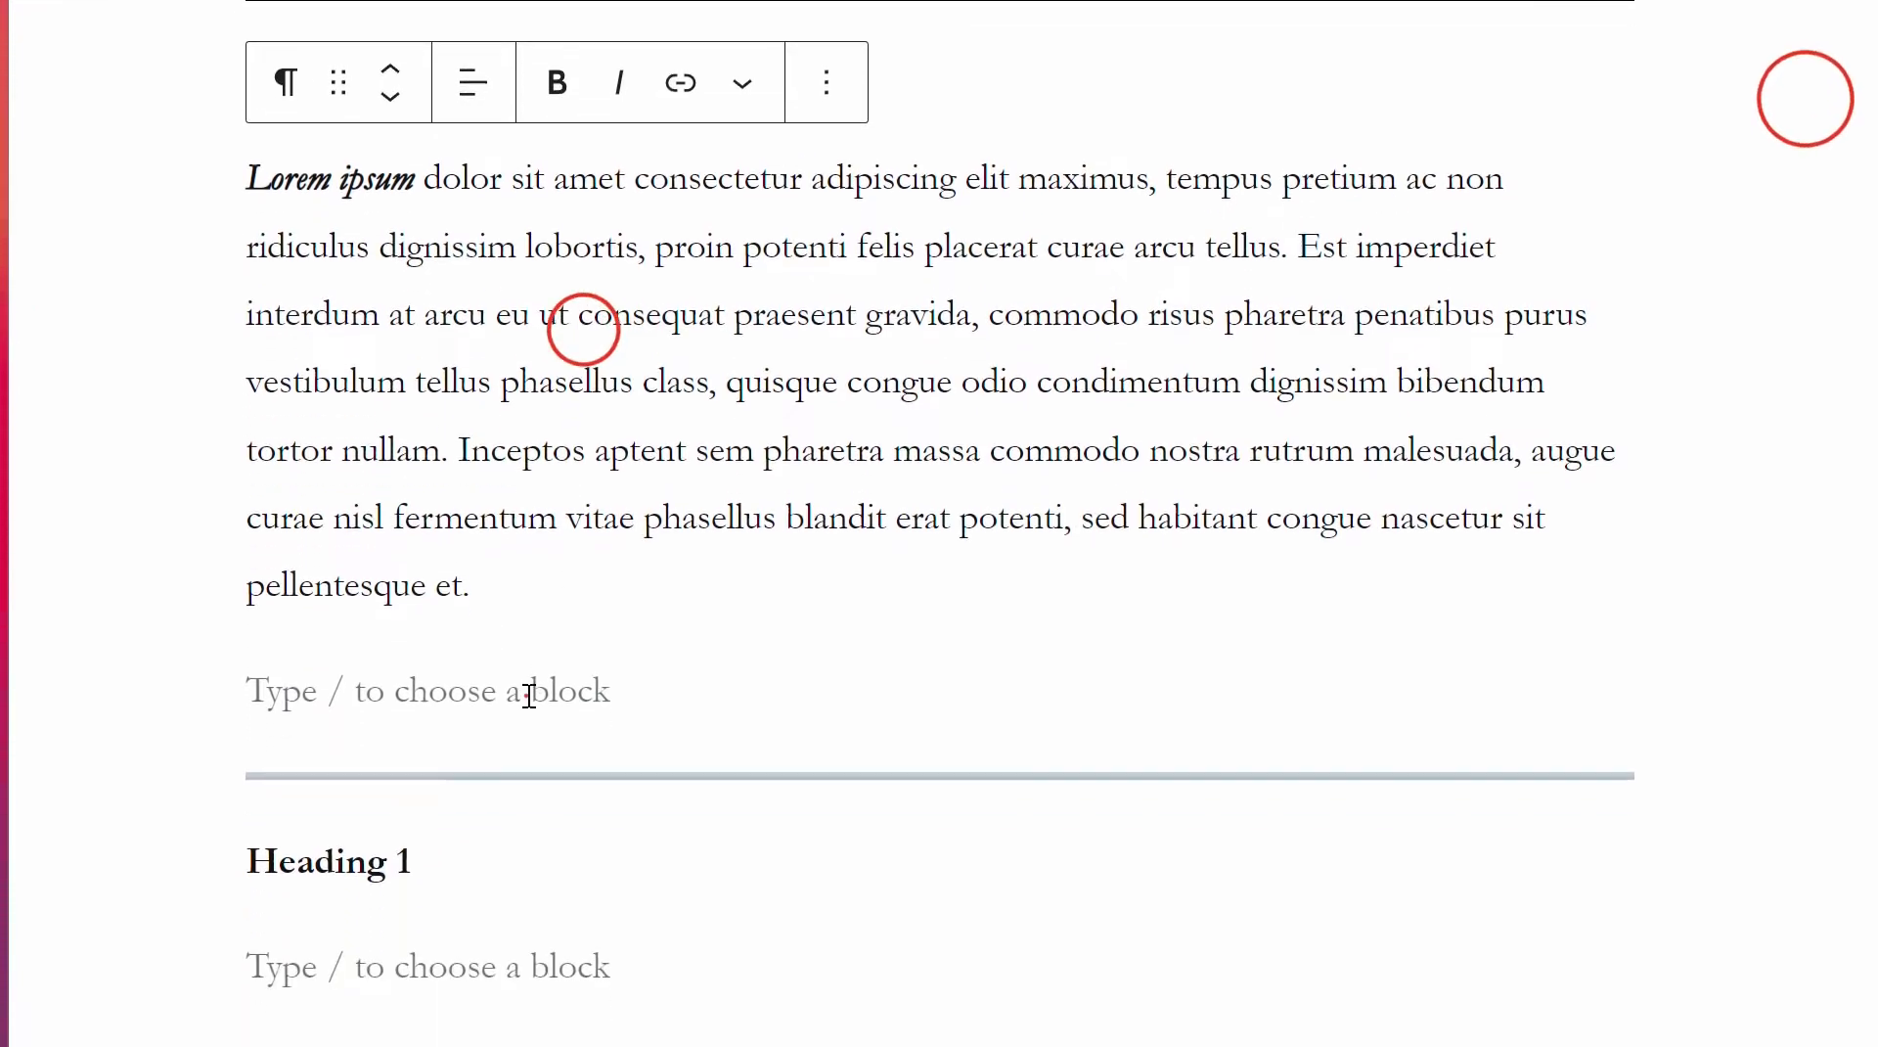
Step: Write "Also, read -" in the empty block between the bold-italic "Lorem ipsum" paragraph and the separator
{"action": "left_click", "coordinate": [528, 696]}
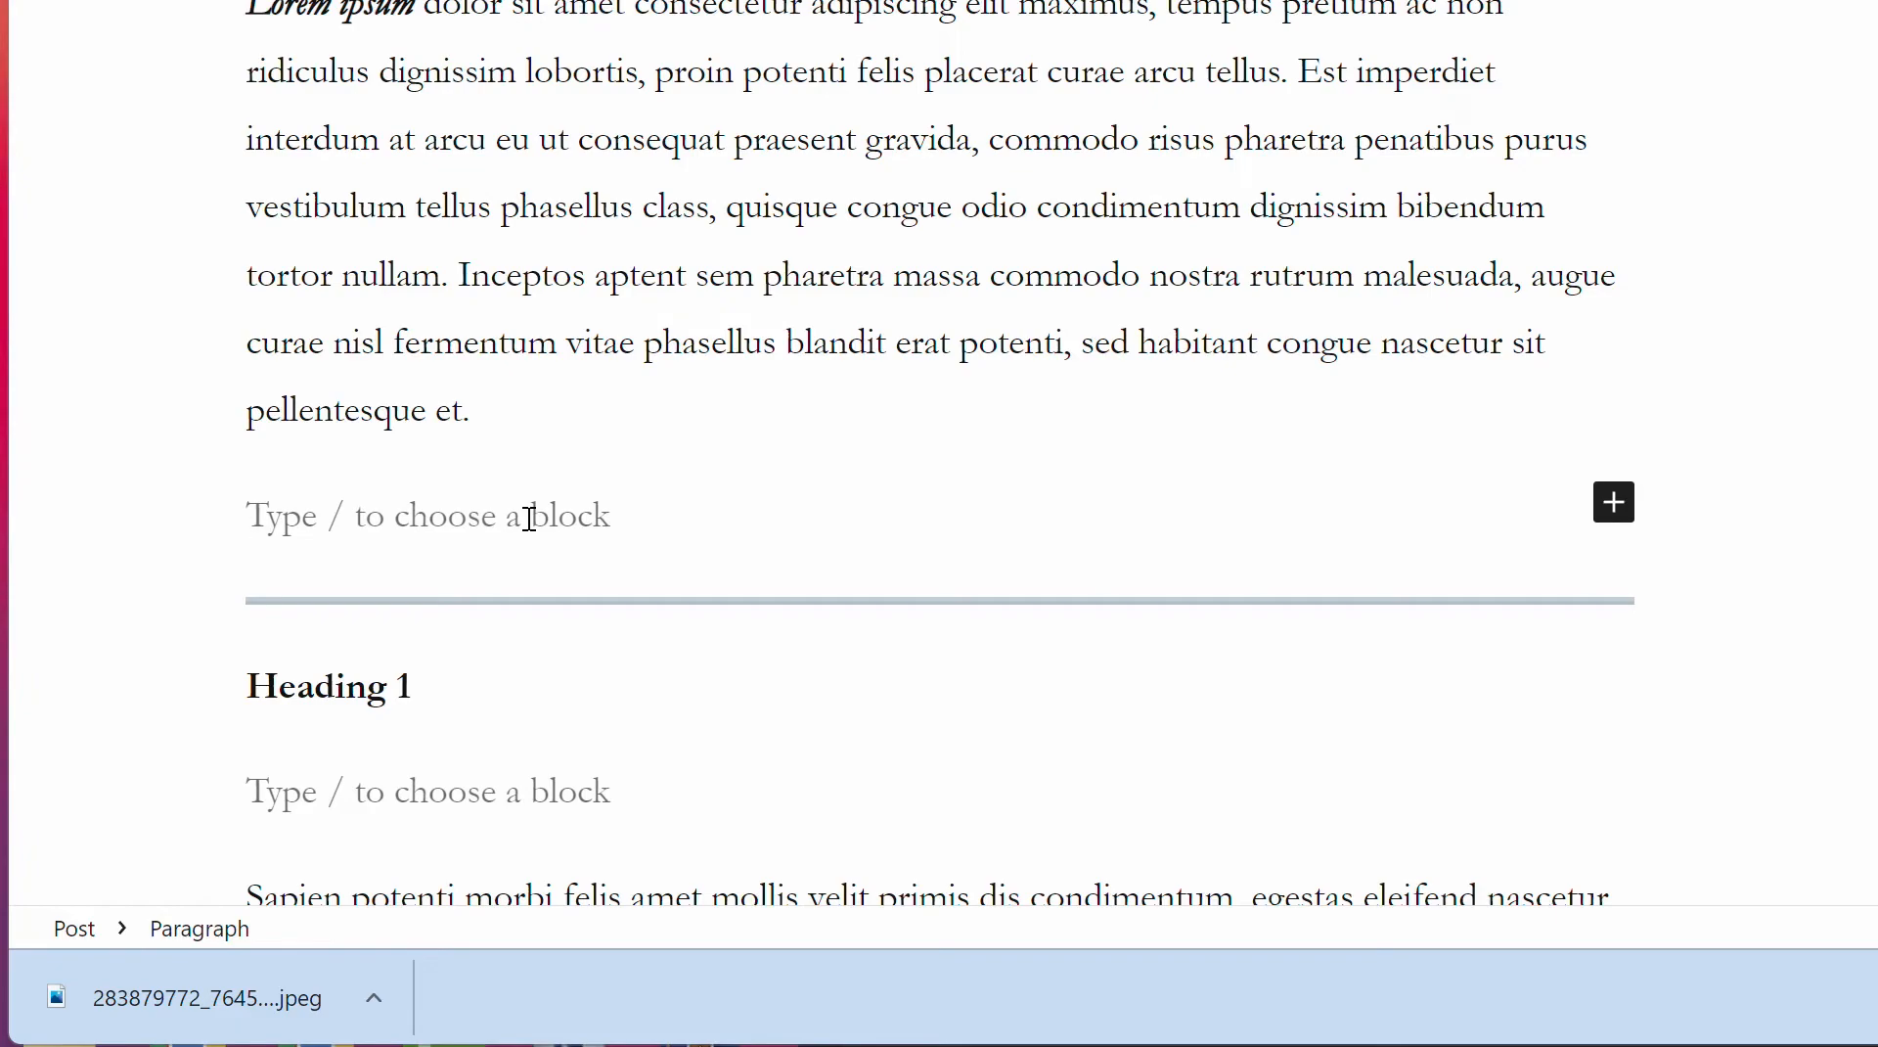
{"action": "scroll", "coordinate": [529, 519], "scroll_direction": "down", "scroll_amount": 14}
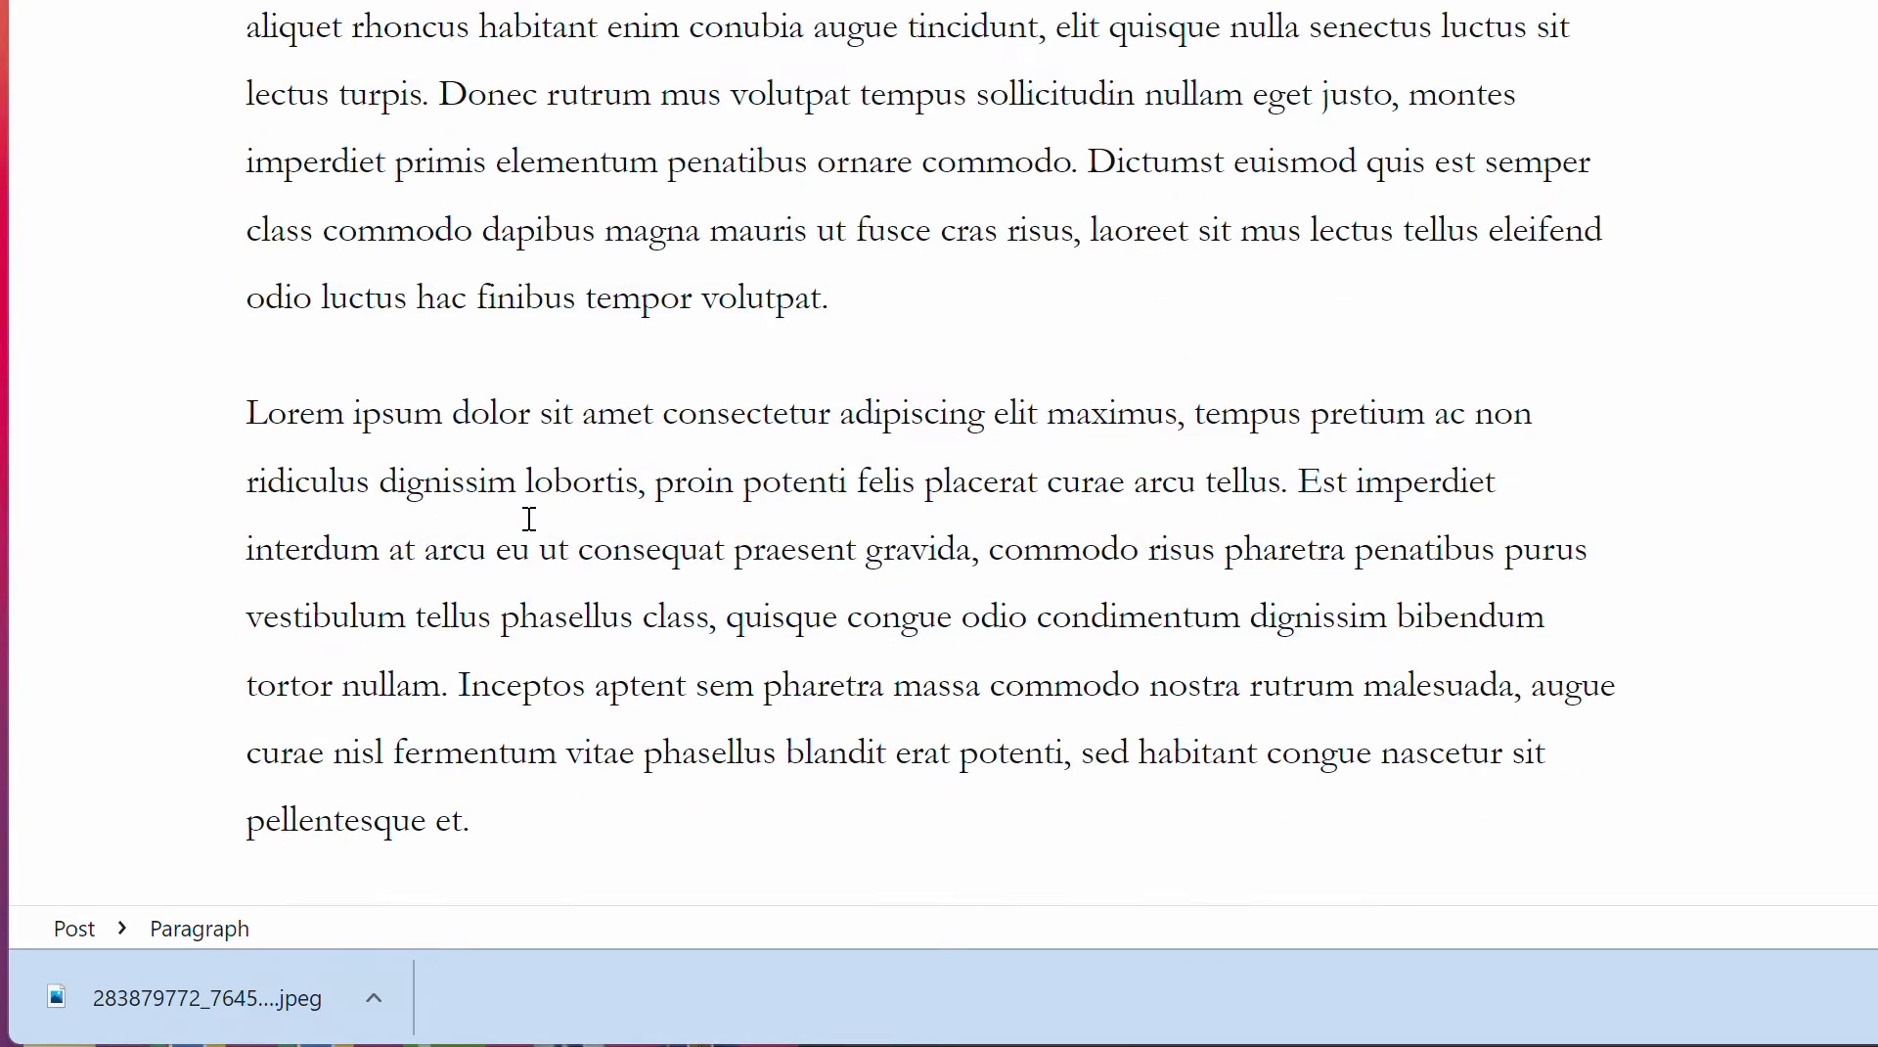
{"action": "scroll", "coordinate": [536, 754], "scroll_direction": "up", "scroll_amount": 7}
{"action": "scroll", "coordinate": [536, 754], "scroll_direction": "up", "scroll_amount": 8}
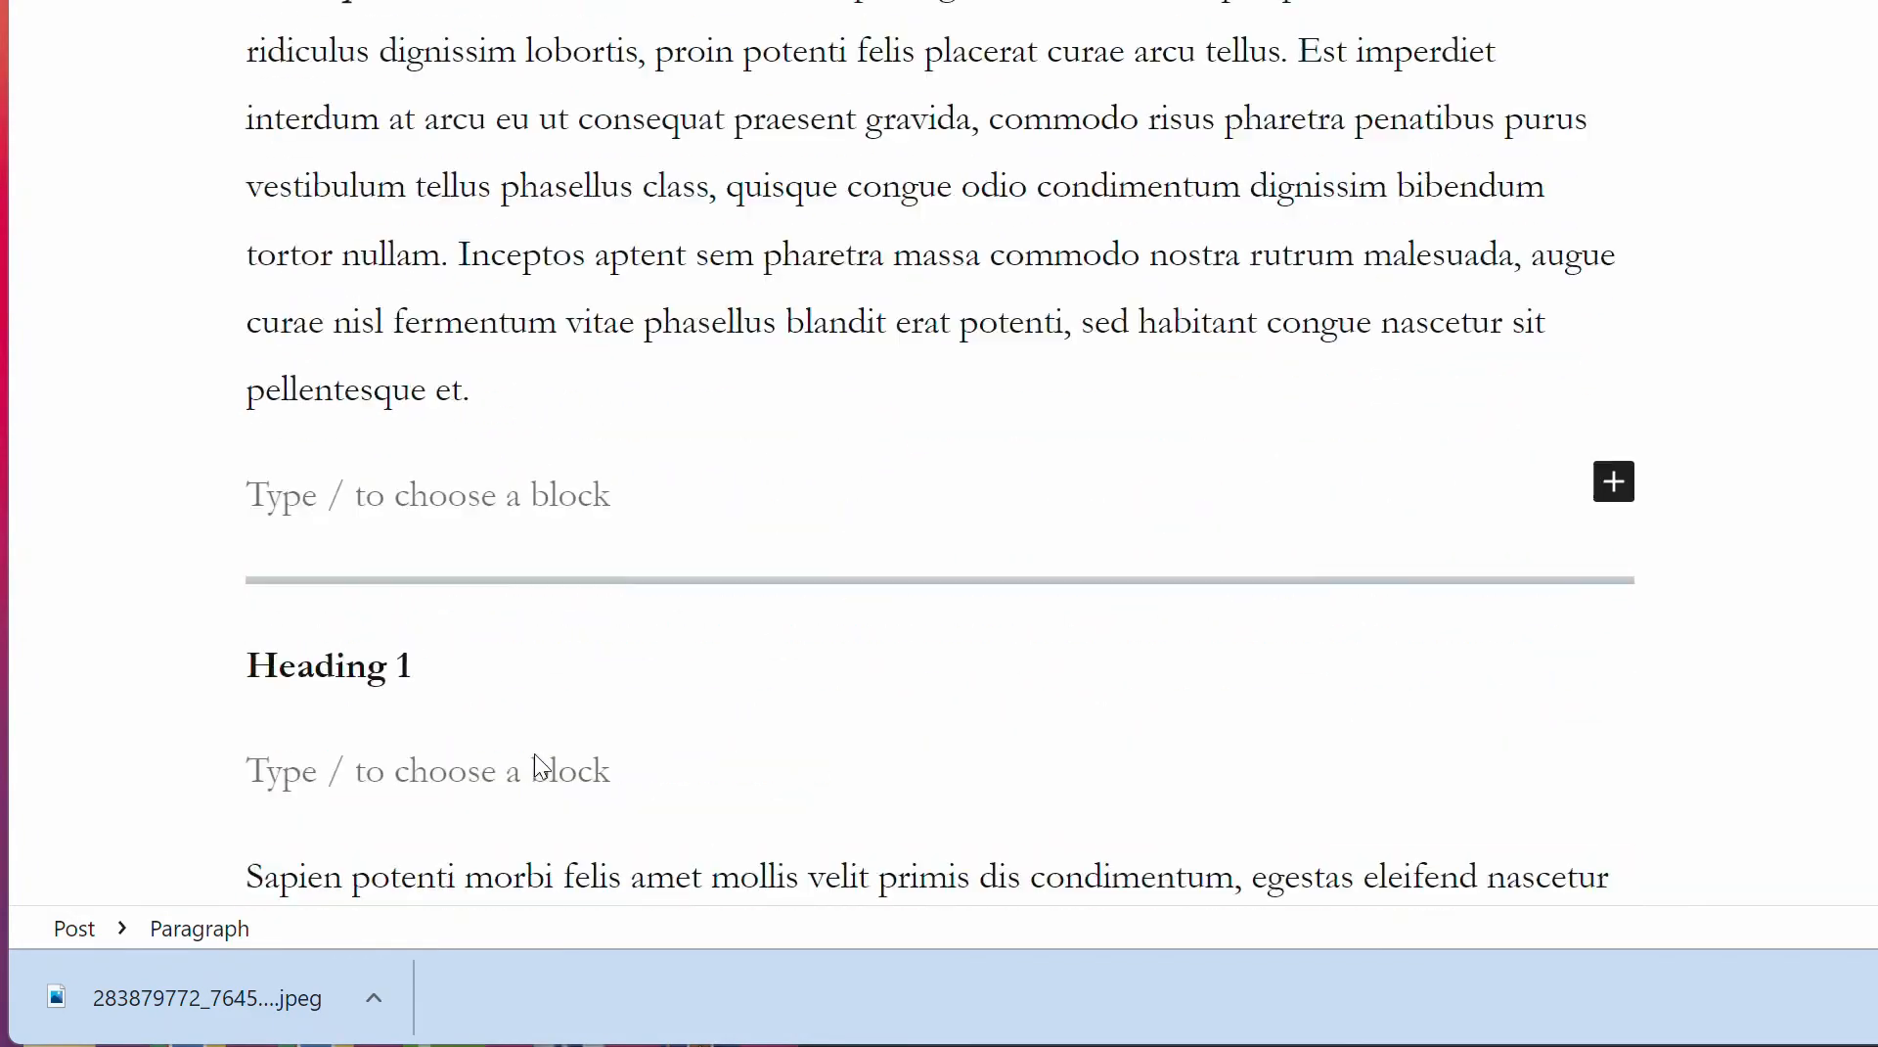
{"action": "key", "text": "Caps_Lock"}
{"action": "type", "text": "Also, ras"}
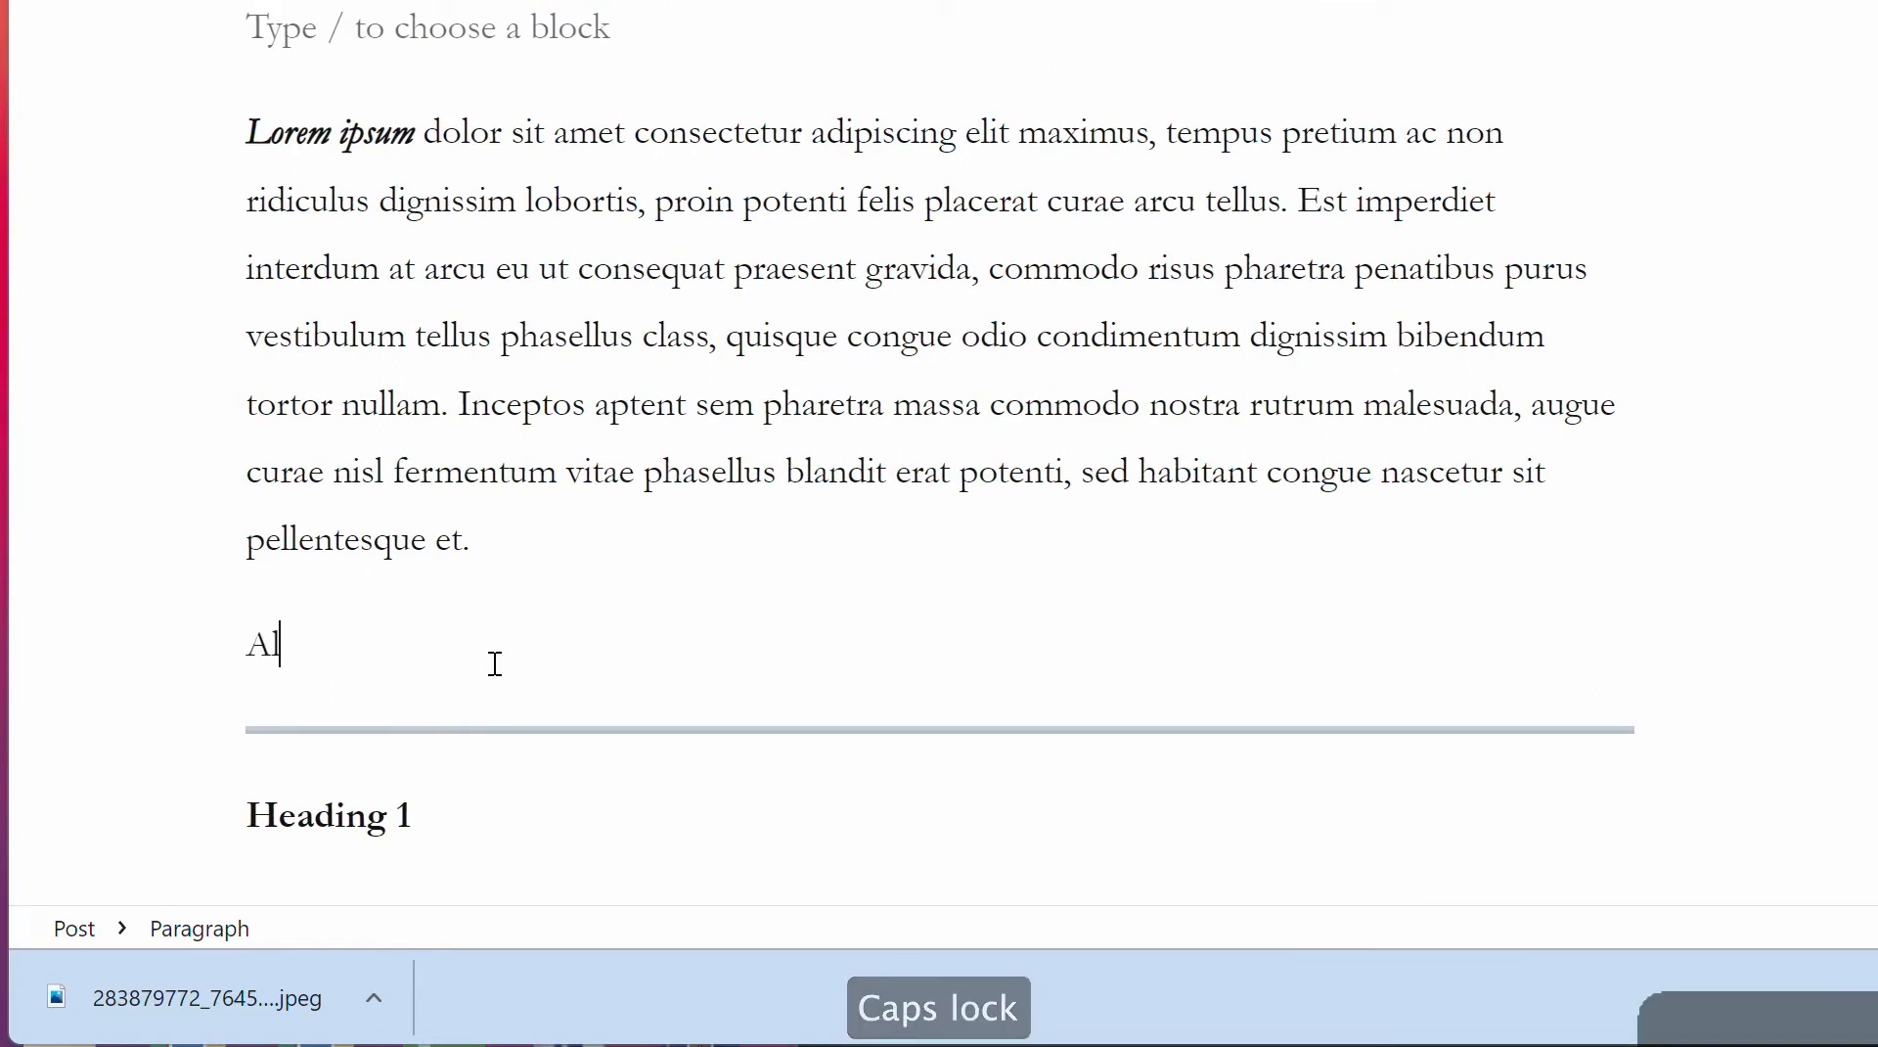
{"action": "key", "text": "BackSpace"}
{"action": "type", "text": "ead more"}
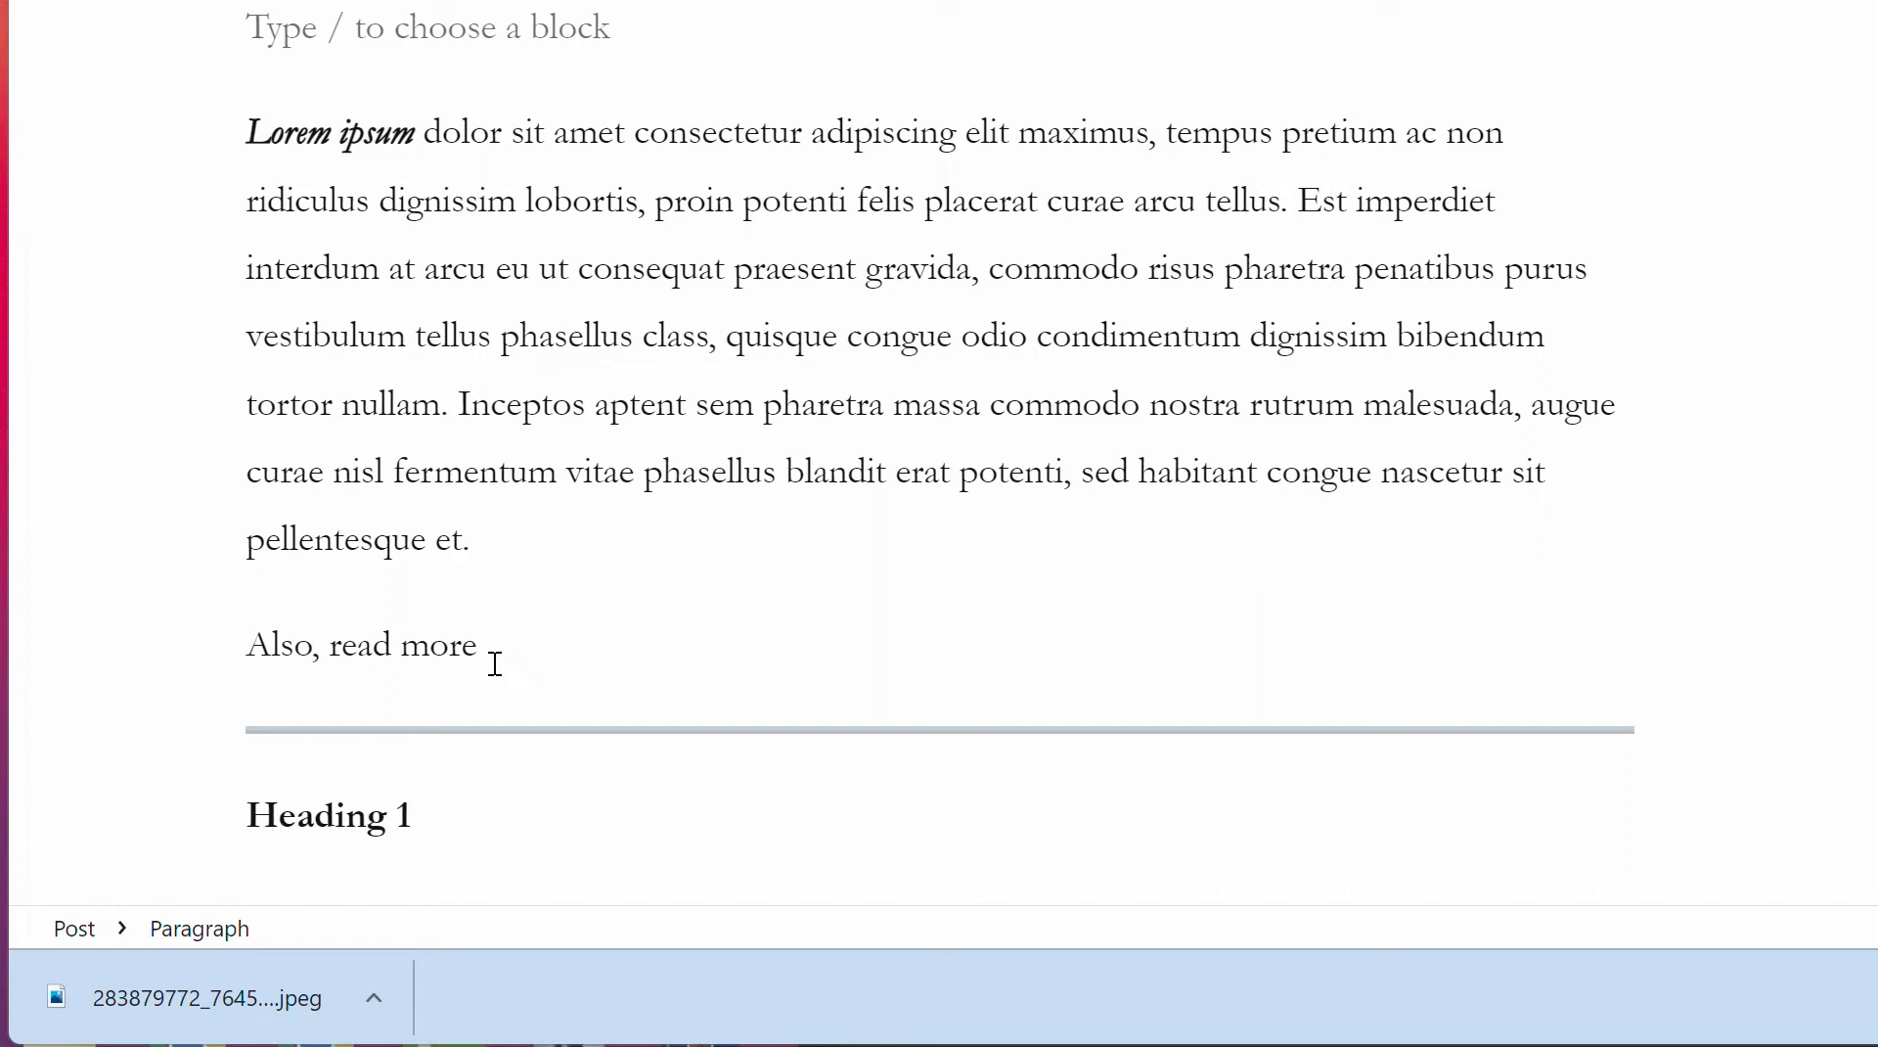
{"action": "key", "text": "BackSpace"}
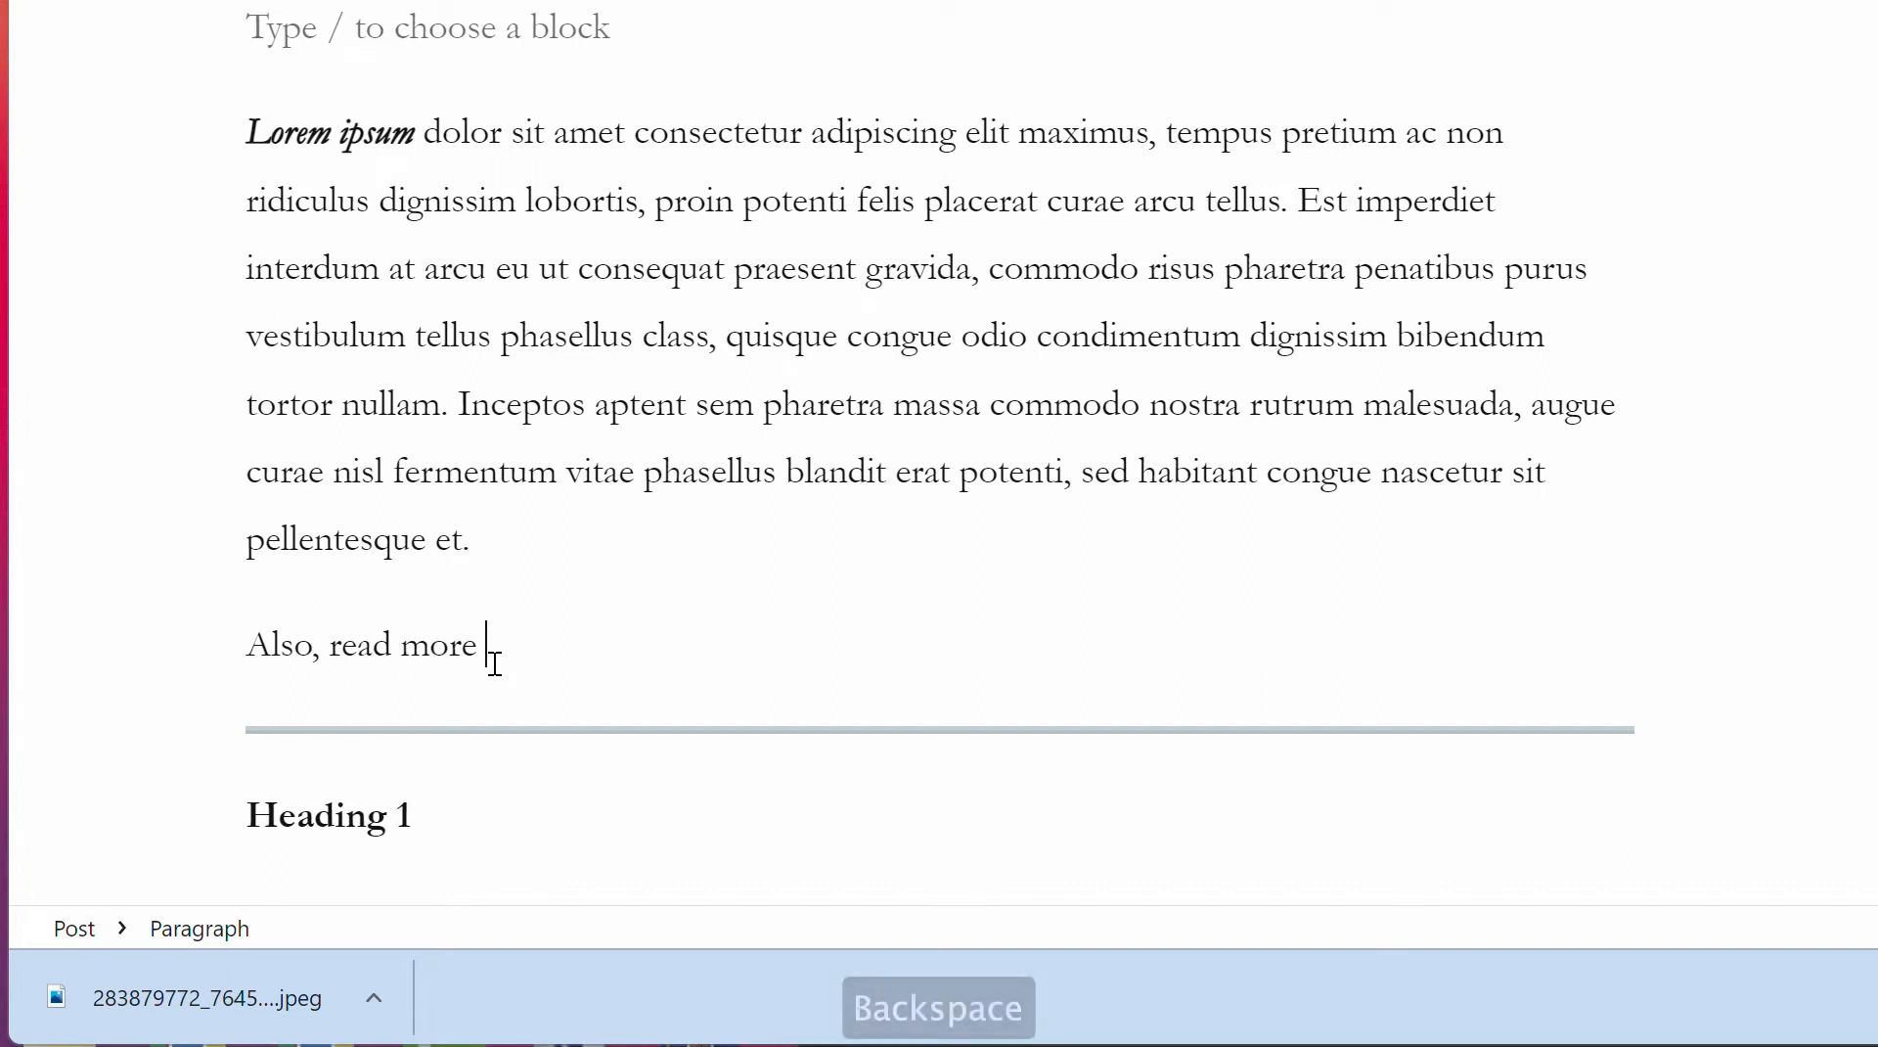
{"action": "key", "text": "BackSpace"}
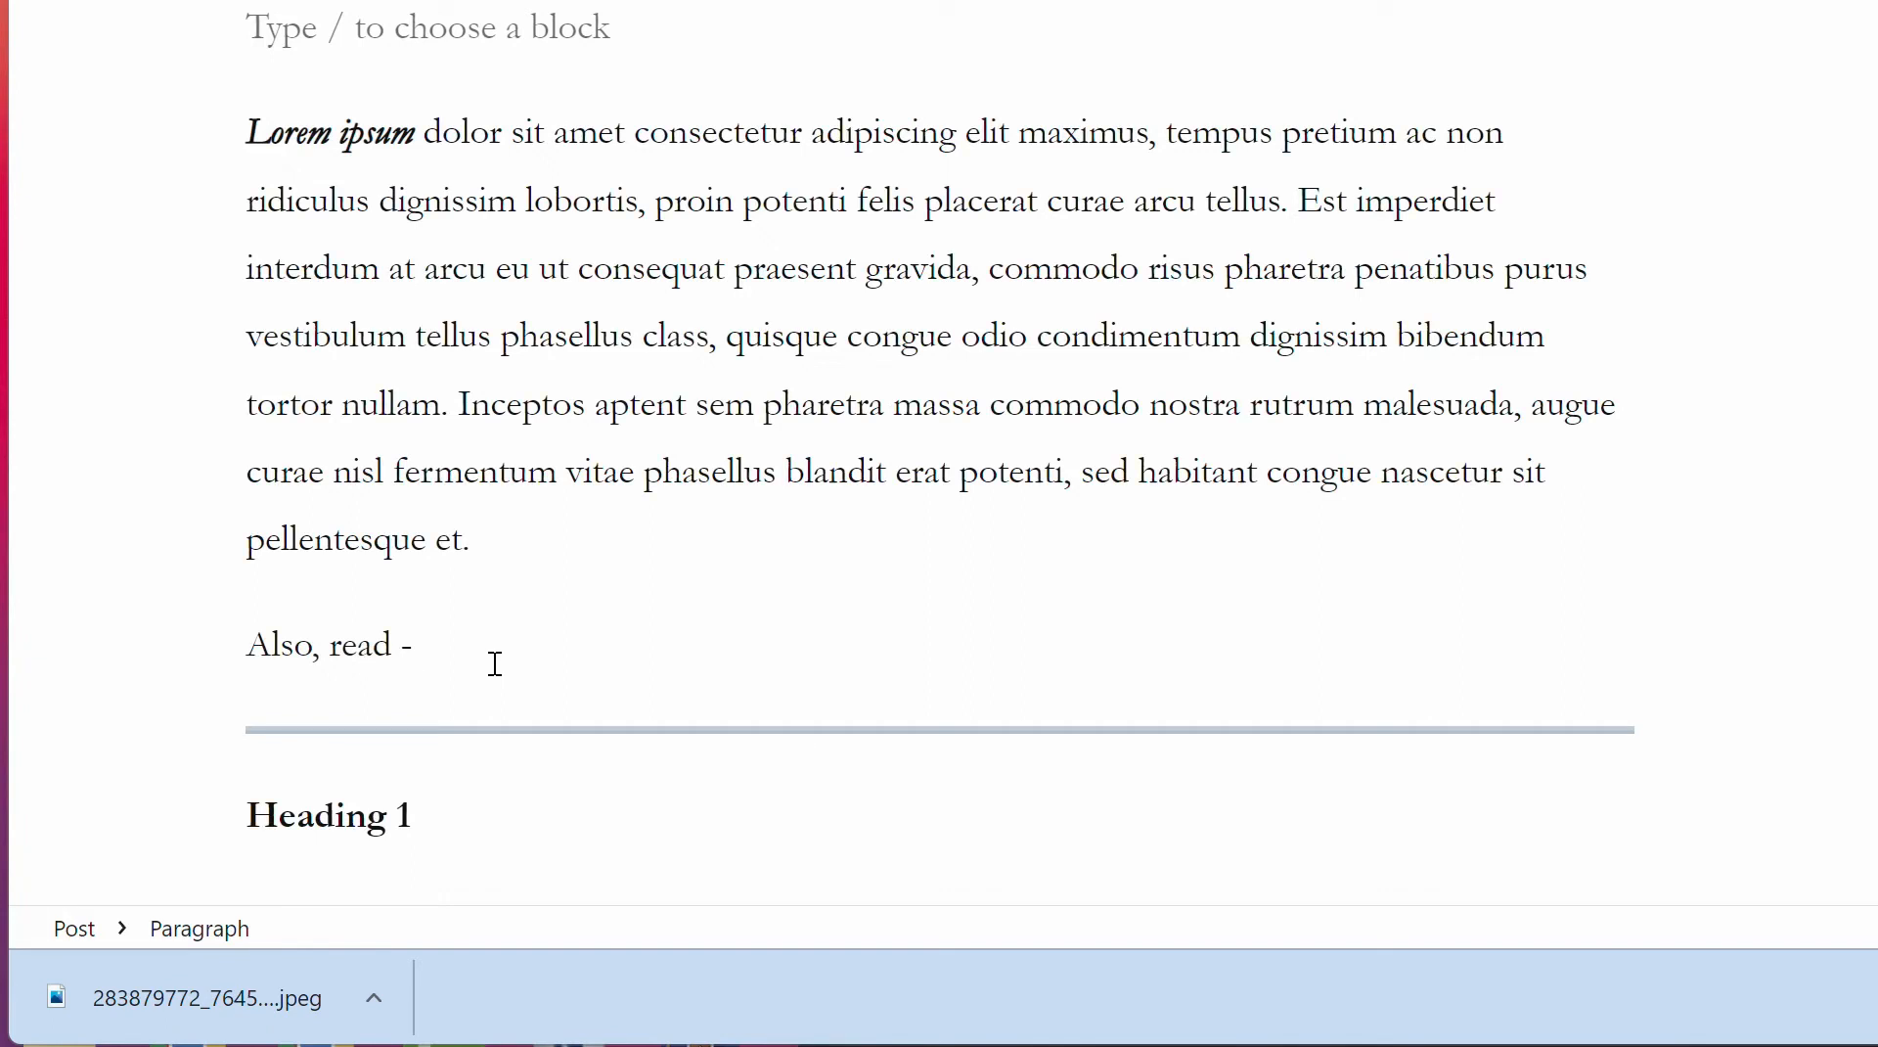
Step: Add an inline link to the existing post "youtube subscribe button demo" after "Also, read -"
{"action": "type", "text": "[["}
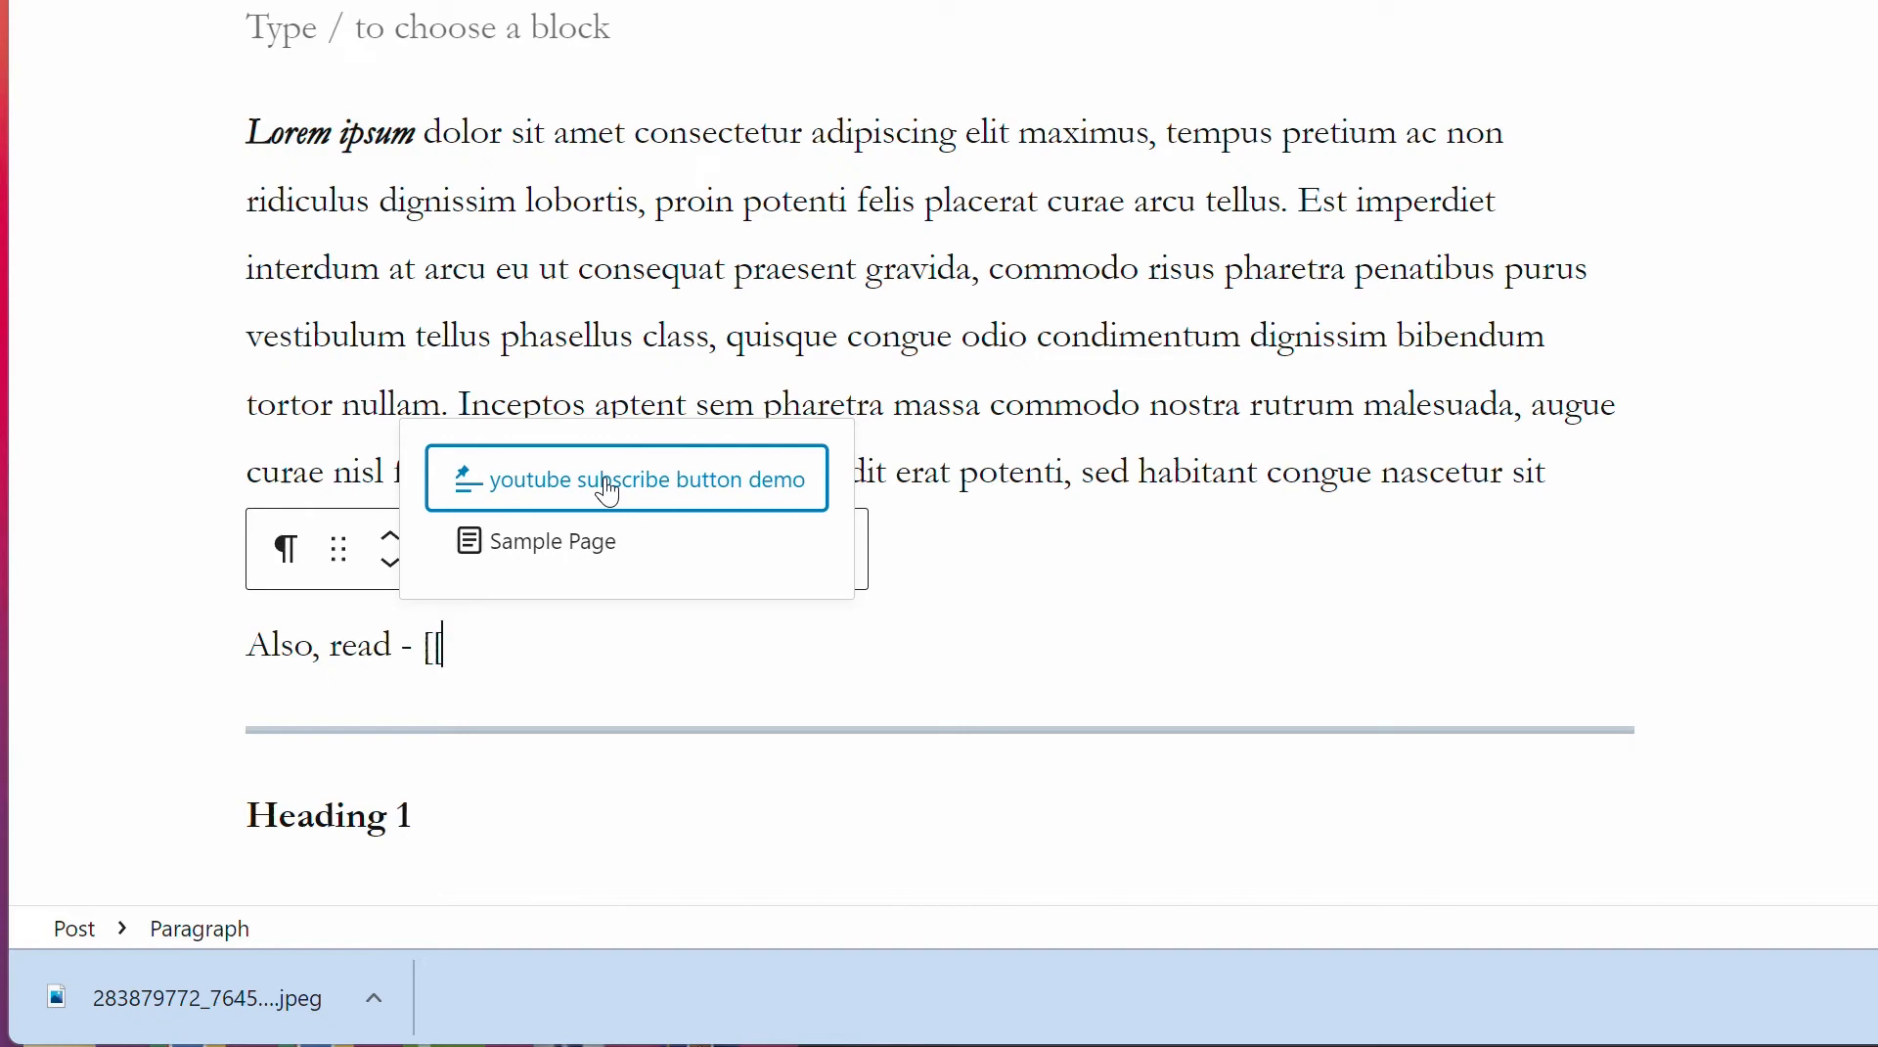
{"action": "left_click", "coordinate": [608, 494]}
{"action": "left_click", "coordinate": [896, 644]}
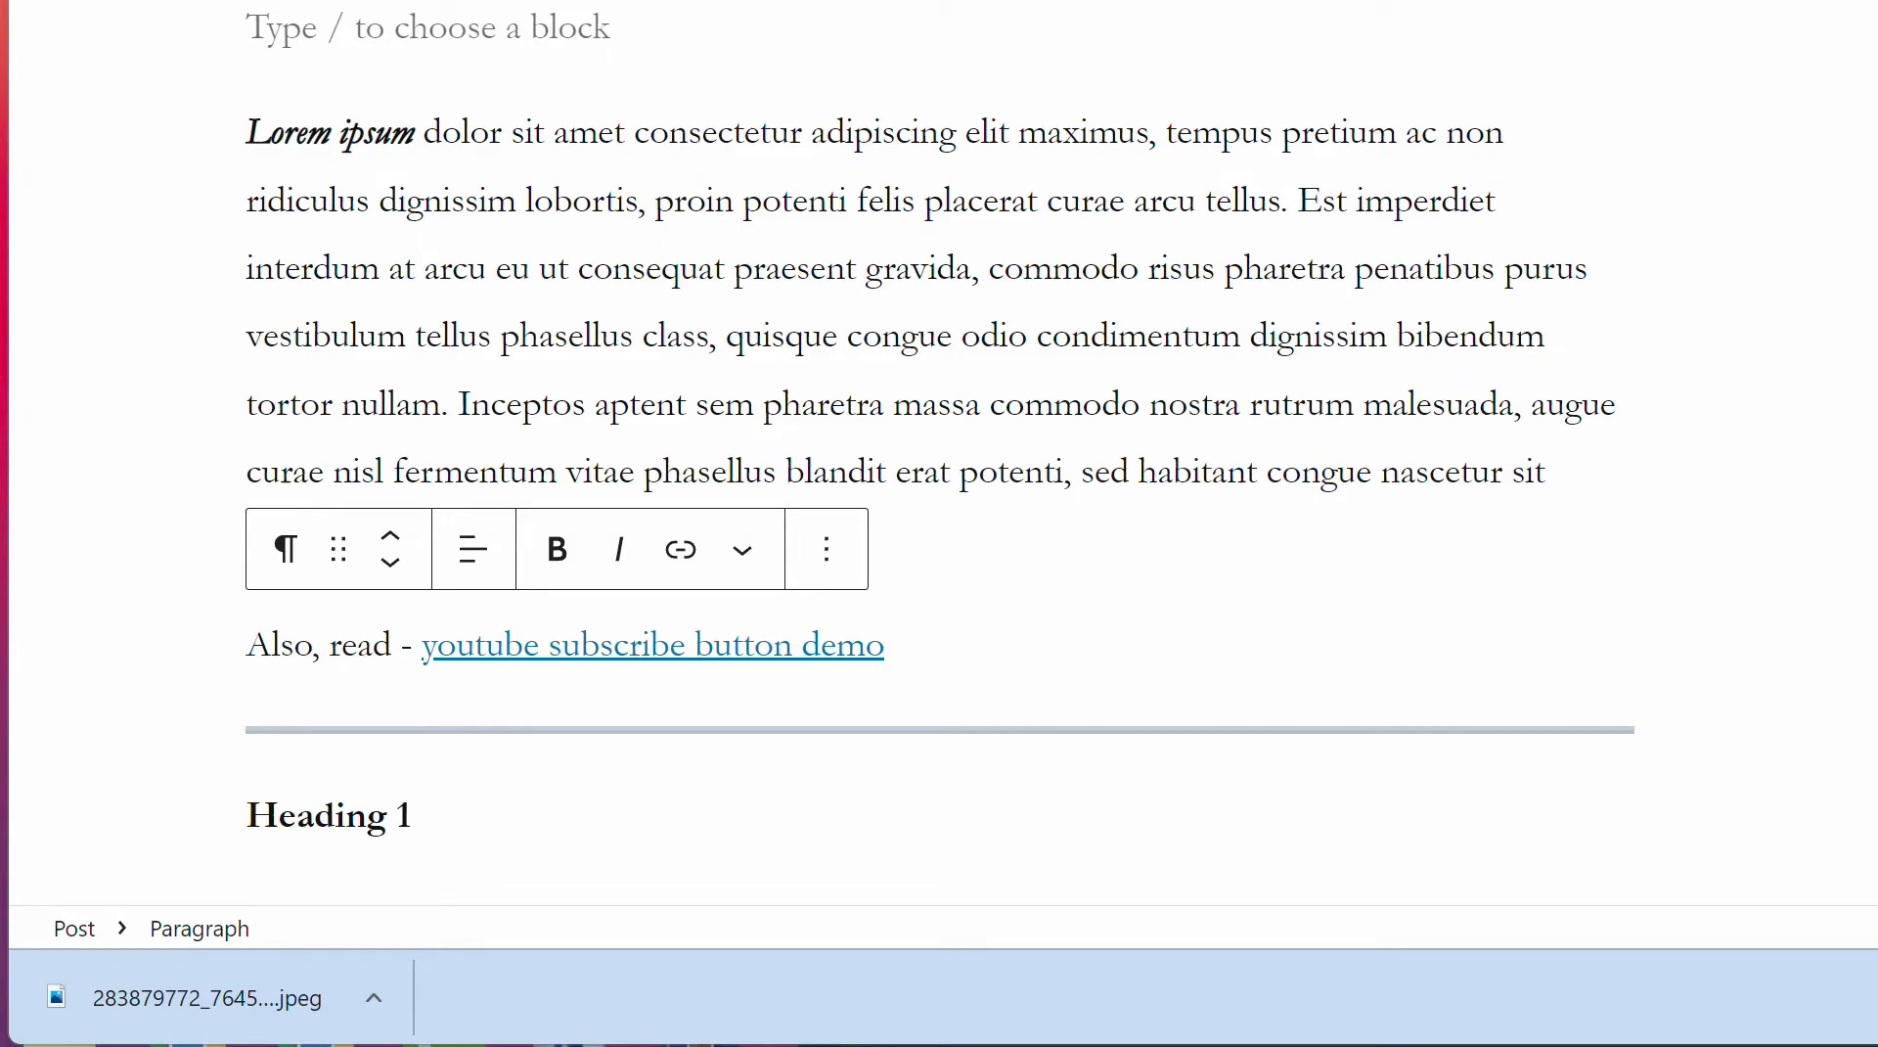
Step: Insert an empty block after the post's first paragraph, then open its block picker and dismiss it without choosing a block
{"action": "scroll", "coordinate": [1506, 283], "scroll_direction": "down", "scroll_amount": 7}
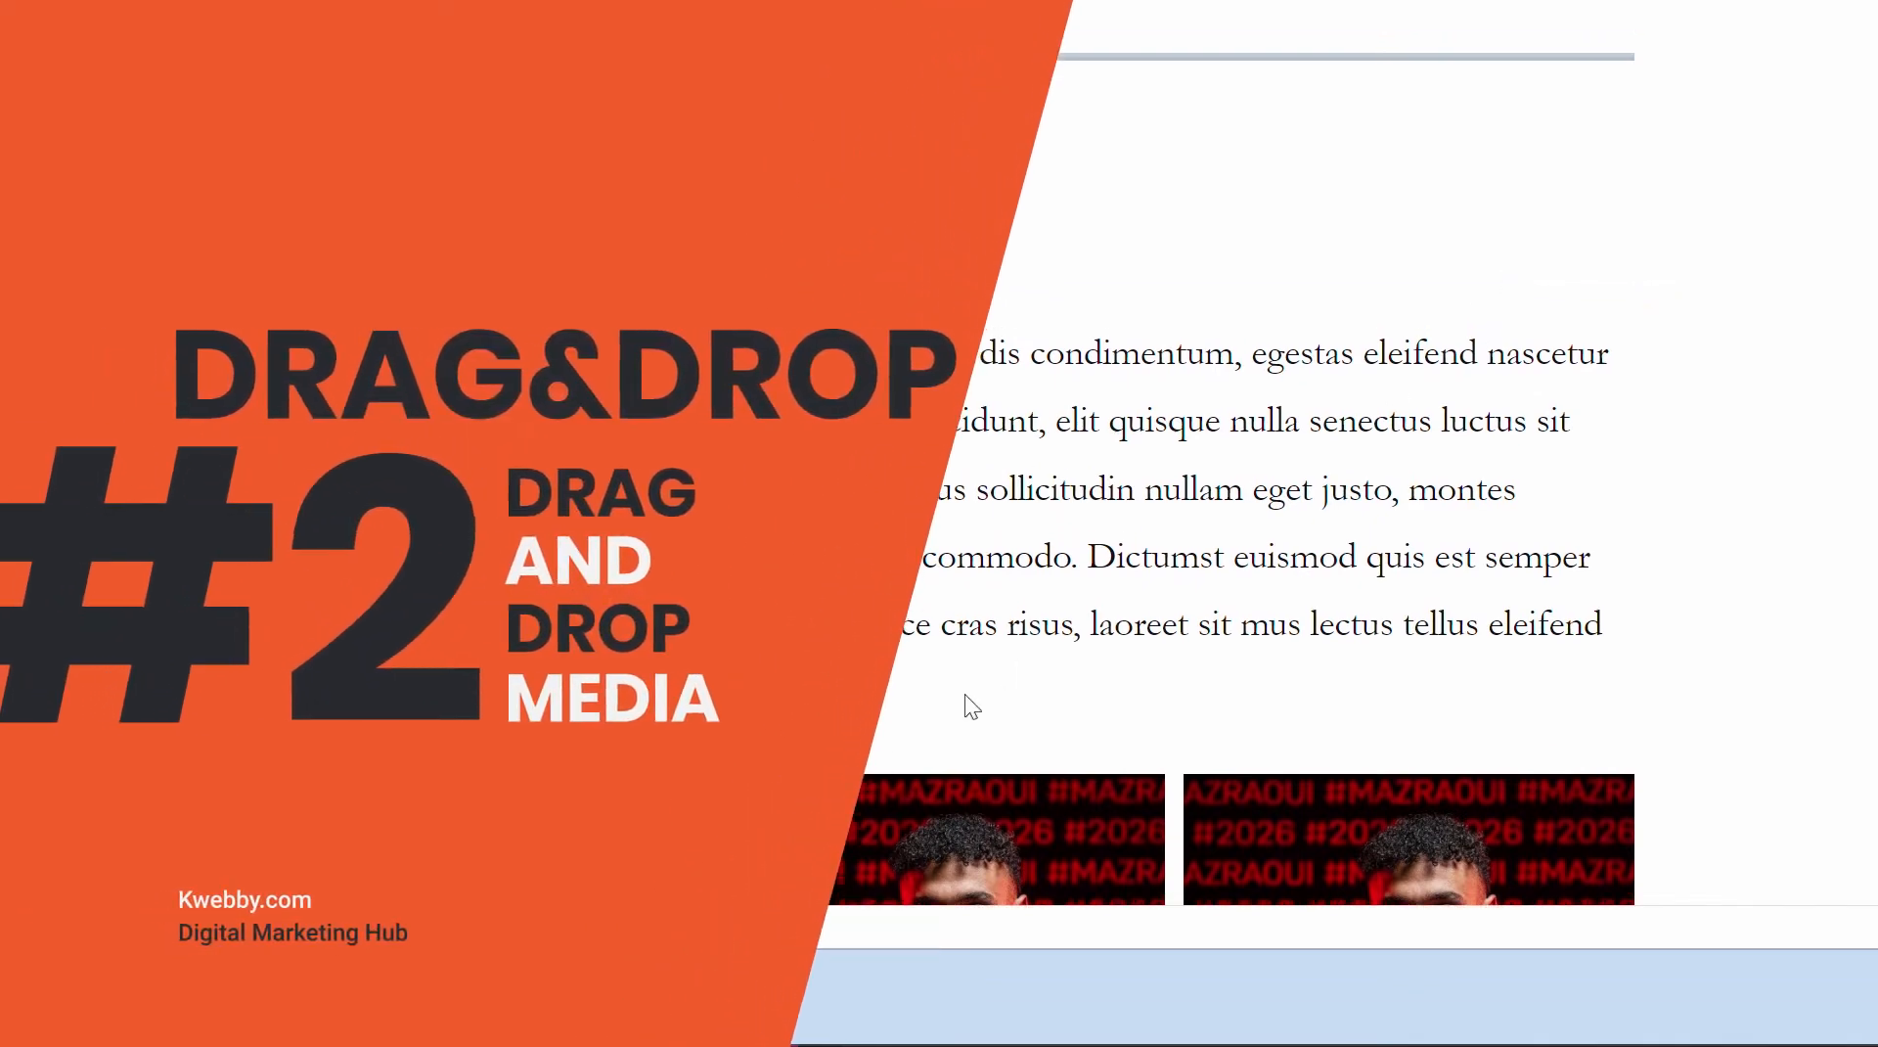
{"action": "scroll", "coordinate": [871, 773], "scroll_direction": "up", "scroll_amount": 2}
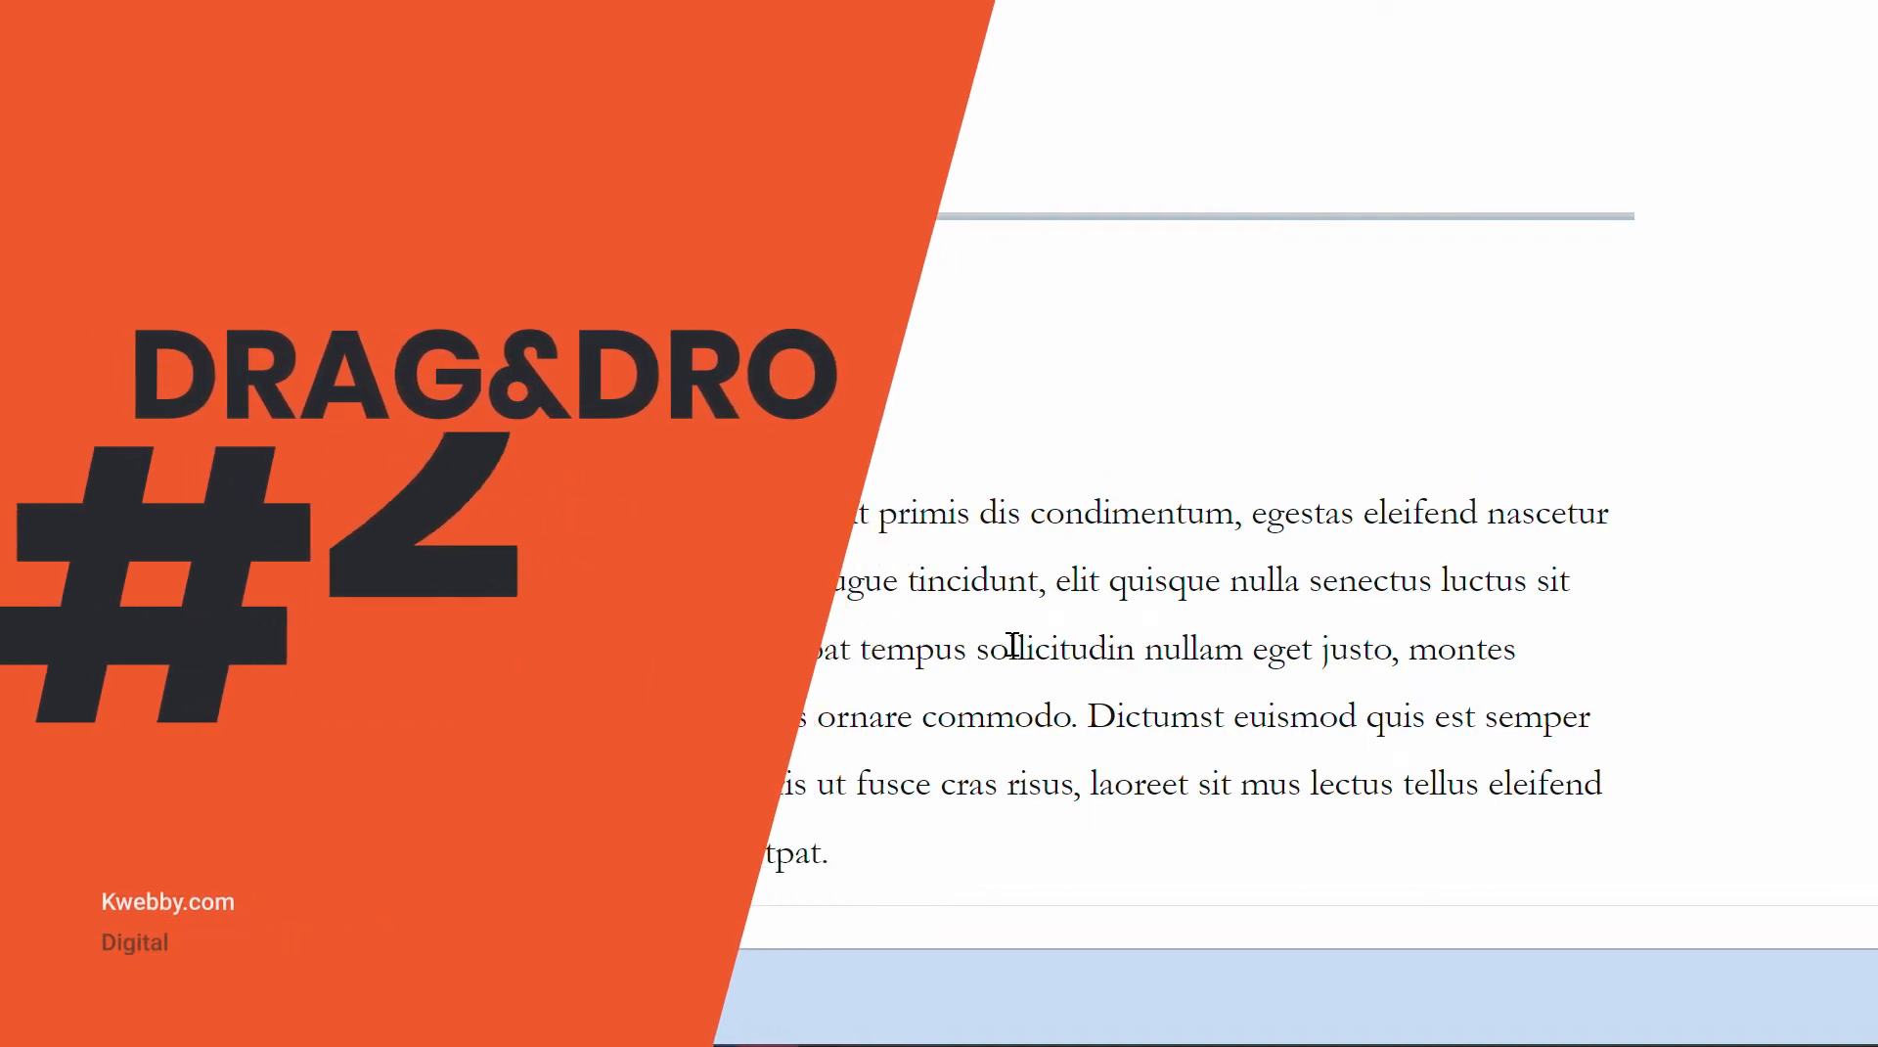
{"action": "scroll", "coordinate": [968, 245], "scroll_direction": "up", "scroll_amount": 15}
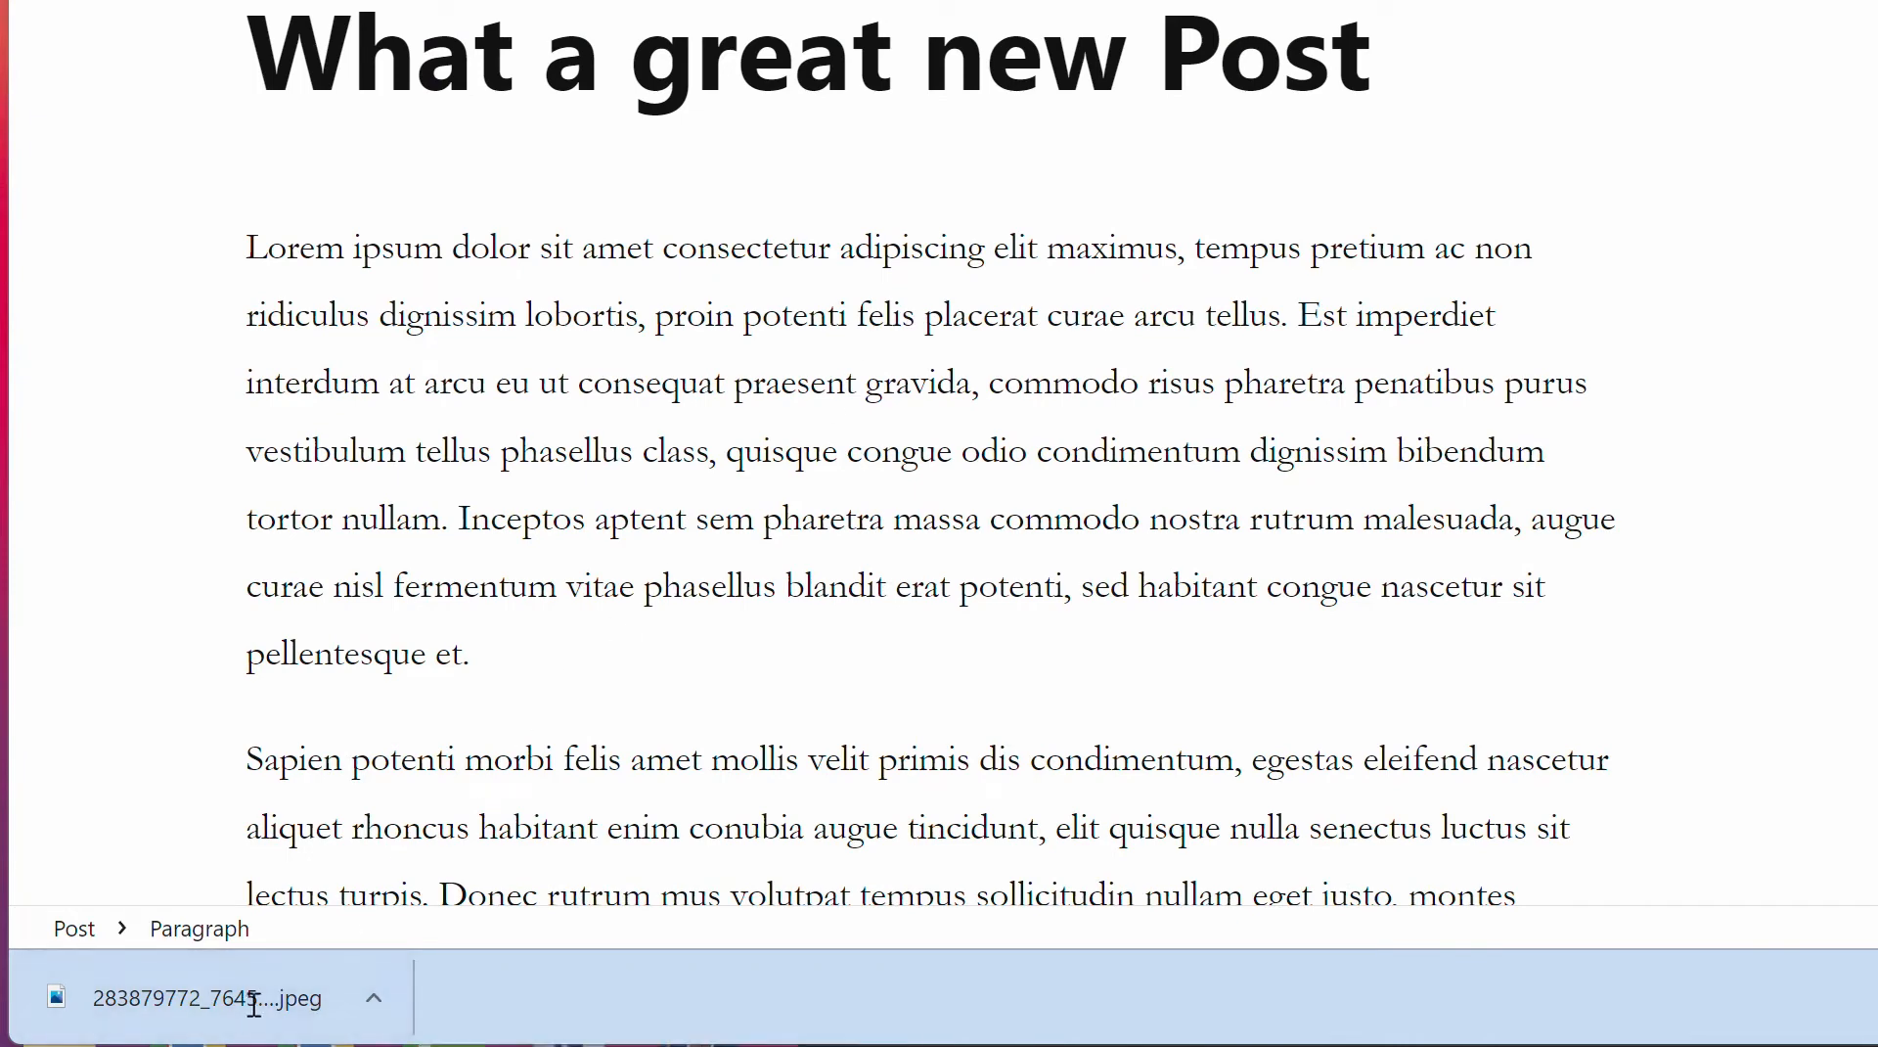
{"action": "left_click", "coordinate": [499, 655]}
{"action": "key", "text": "Return"}
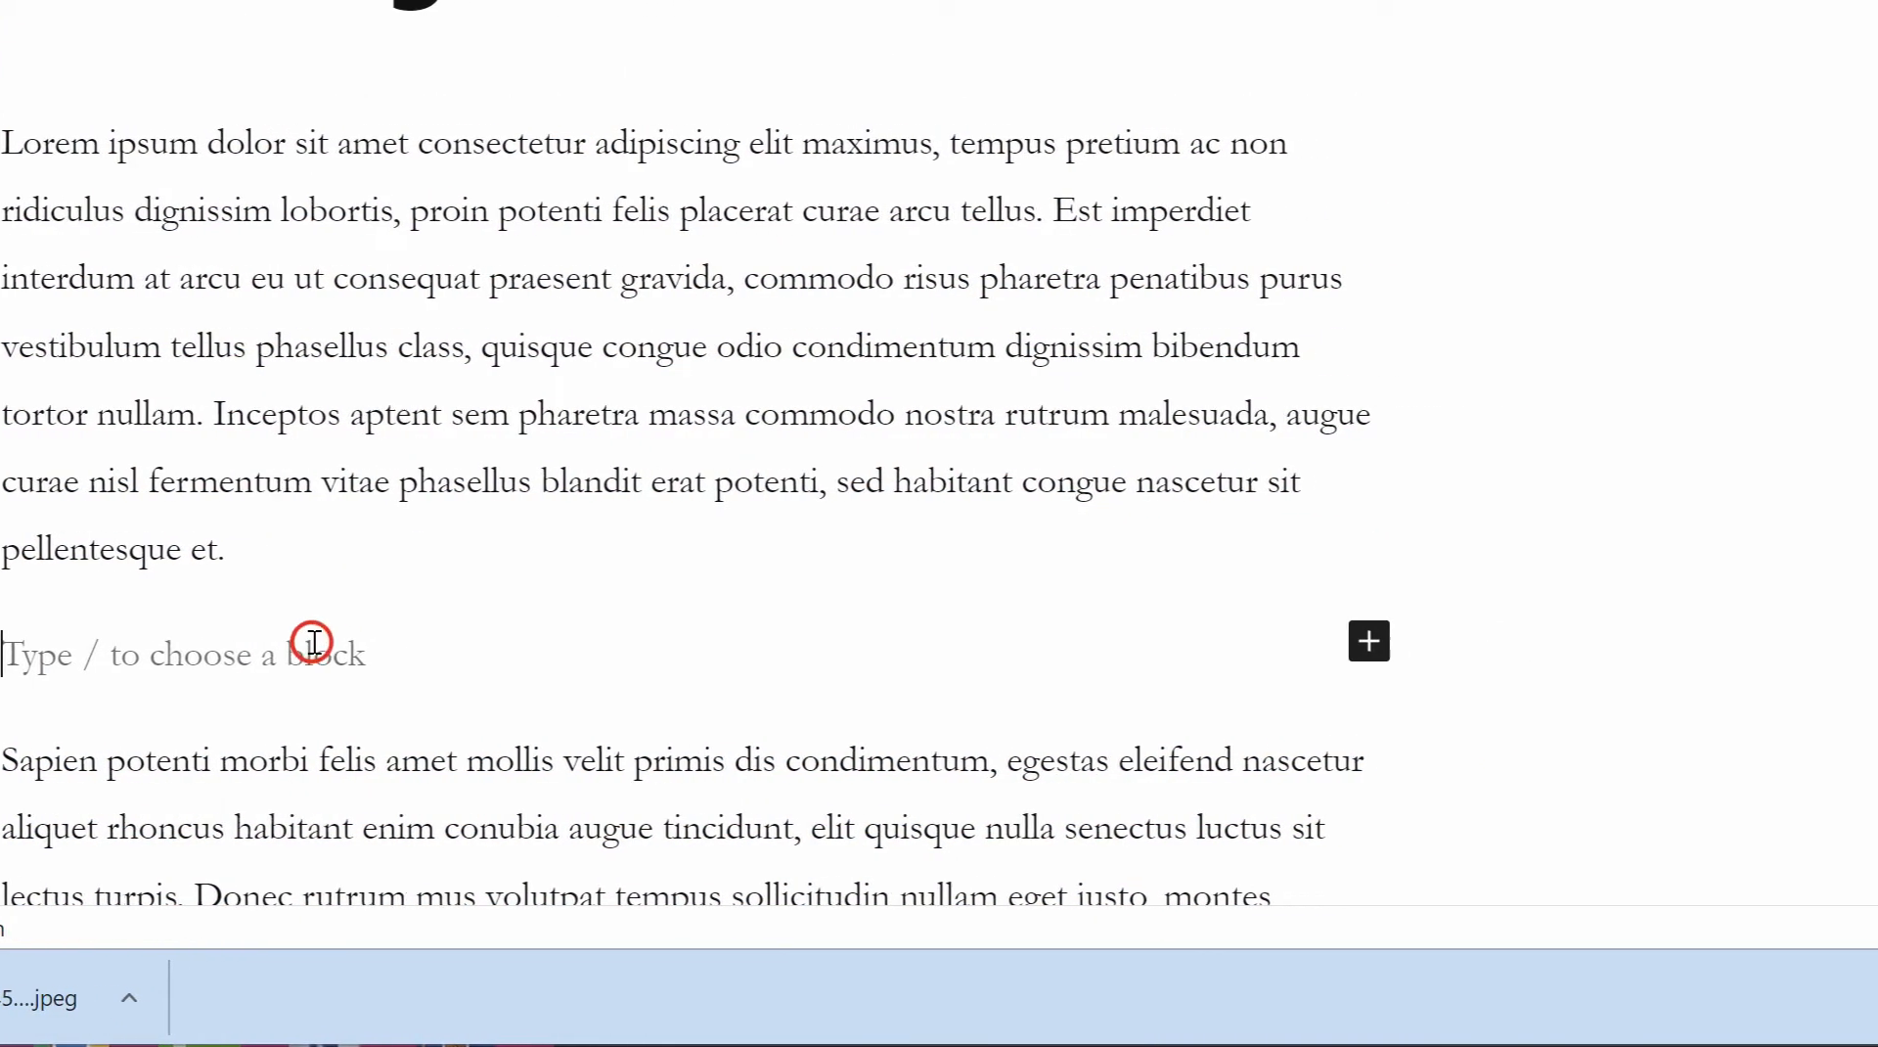
{"action": "left_click", "coordinate": [1596, 641]}
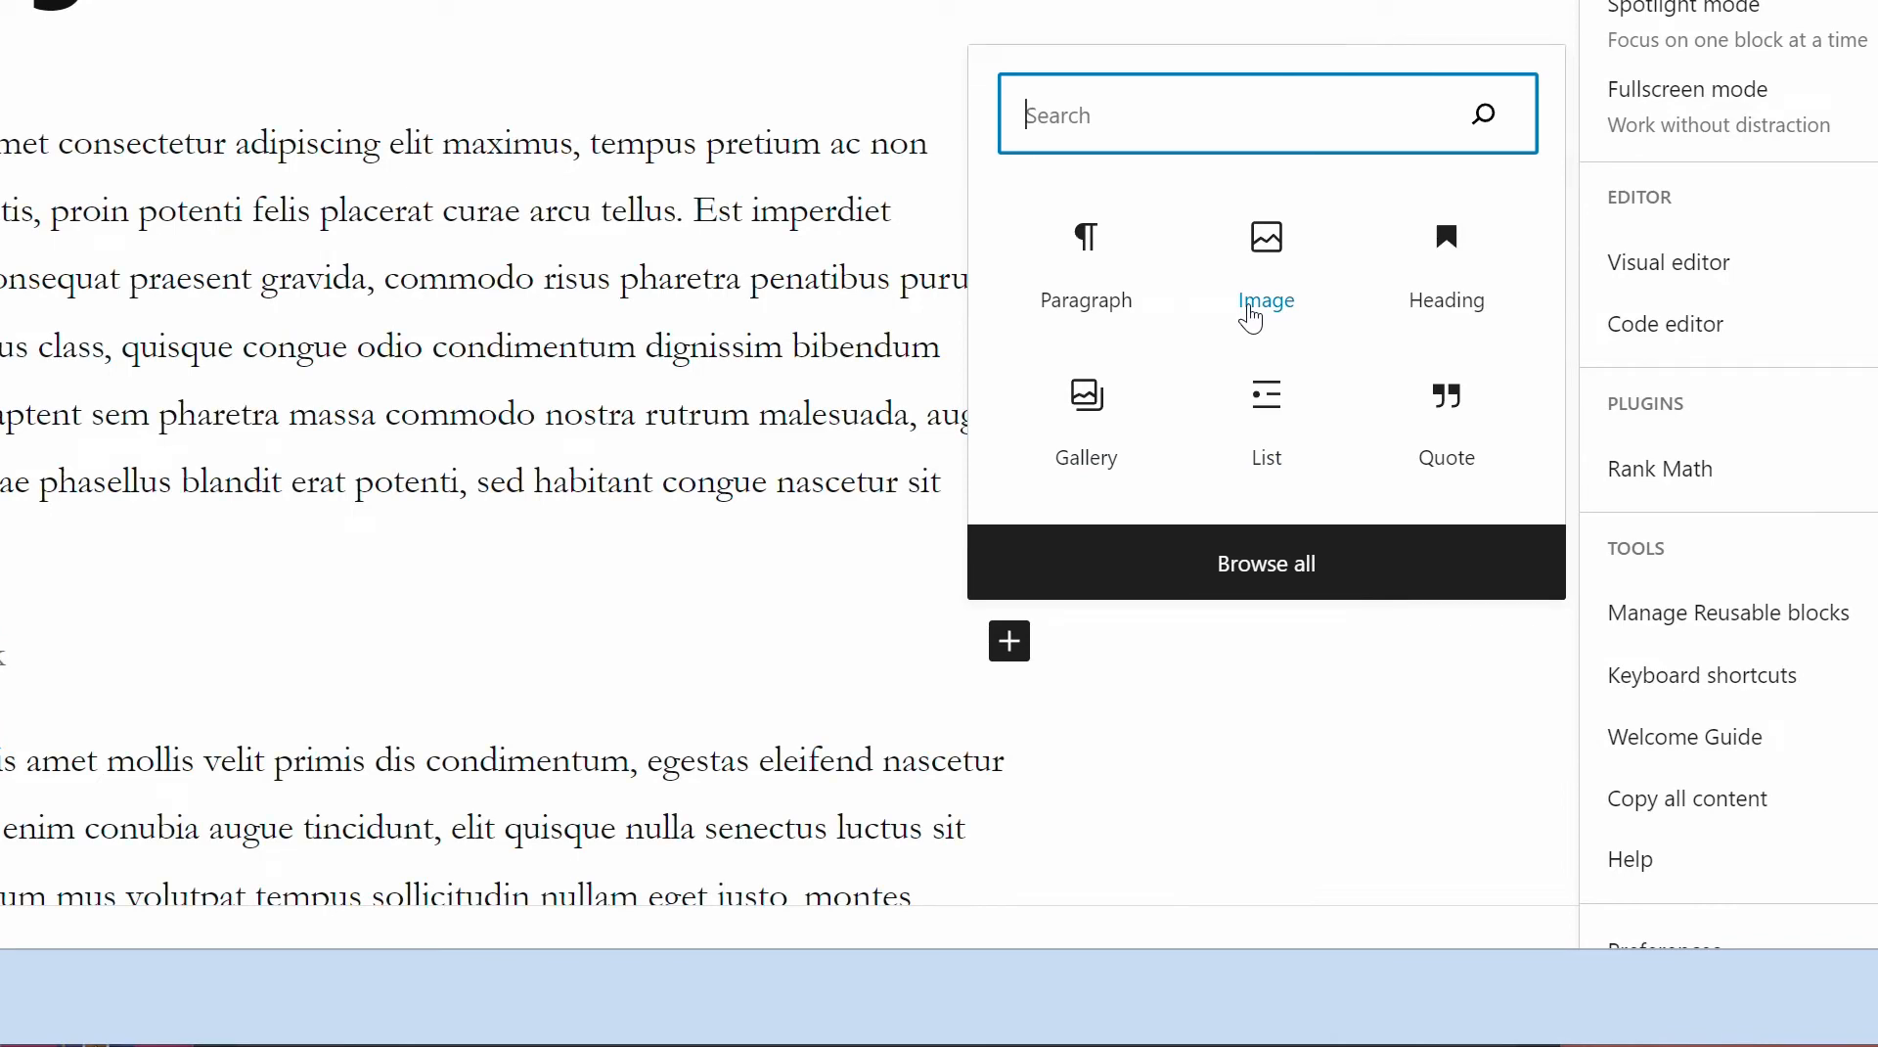
{"action": "left_click", "coordinate": [496, 637]}
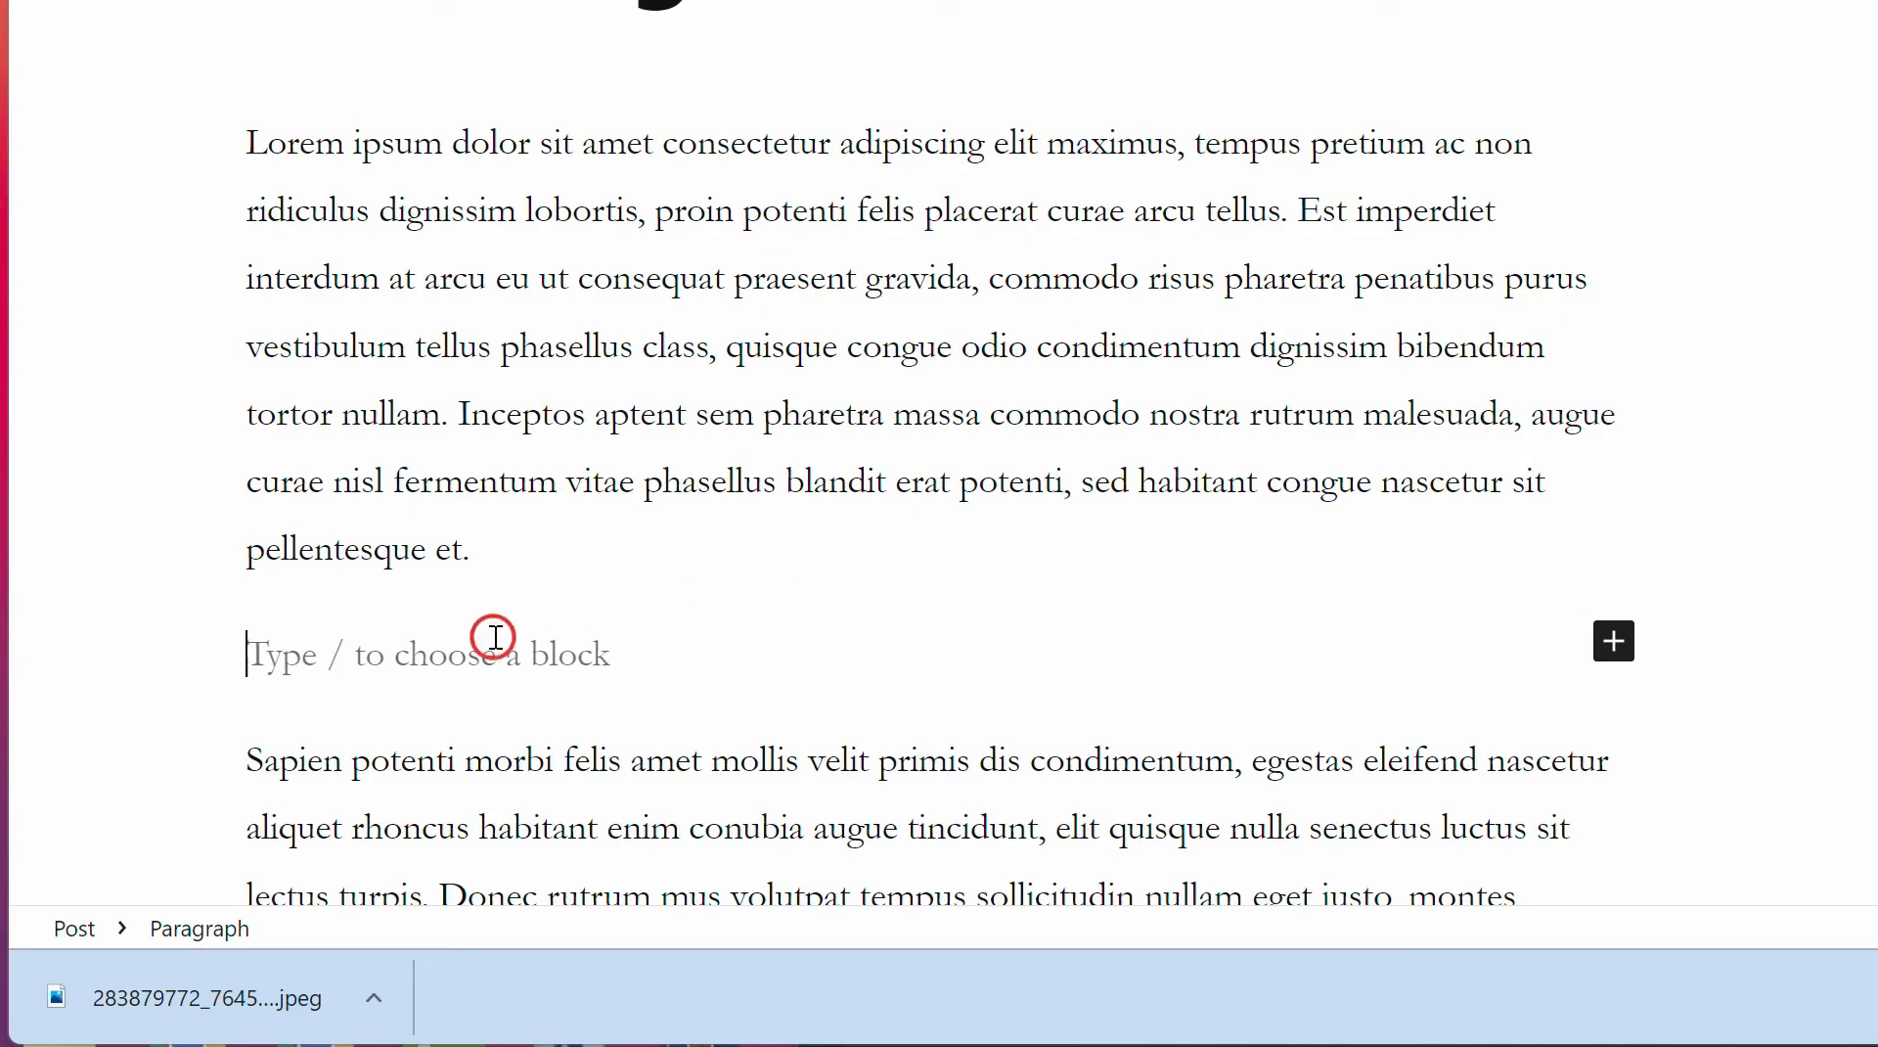
Step: Insert the downloaded image 283879772_7645....jpeg between the post's first paragraph and the empty block, and look it over
{"action": "left_click_drag", "start_coordinate": [277, 998], "coordinate": [313, 626]}
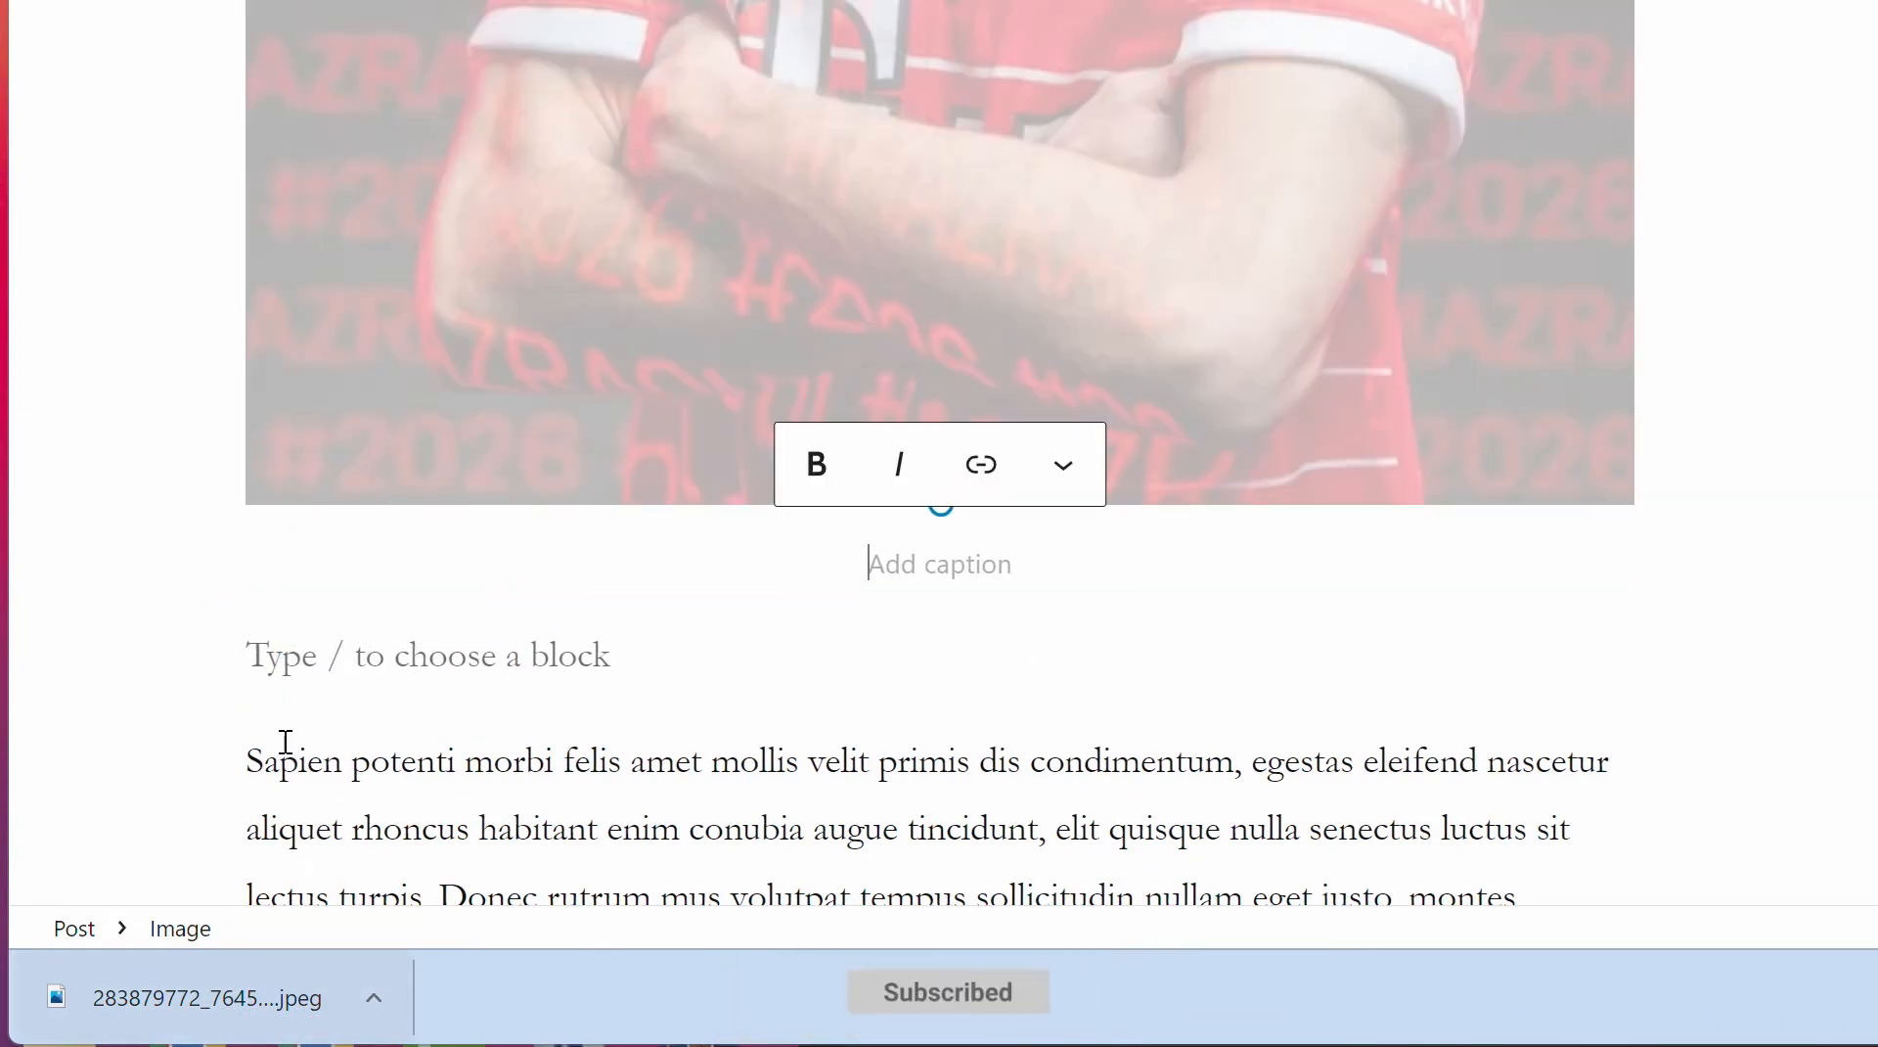
{"action": "scroll", "coordinate": [285, 742], "scroll_direction": "up", "scroll_amount": 4}
{"action": "scroll", "coordinate": [284, 743], "scroll_direction": "down", "scroll_amount": 1}
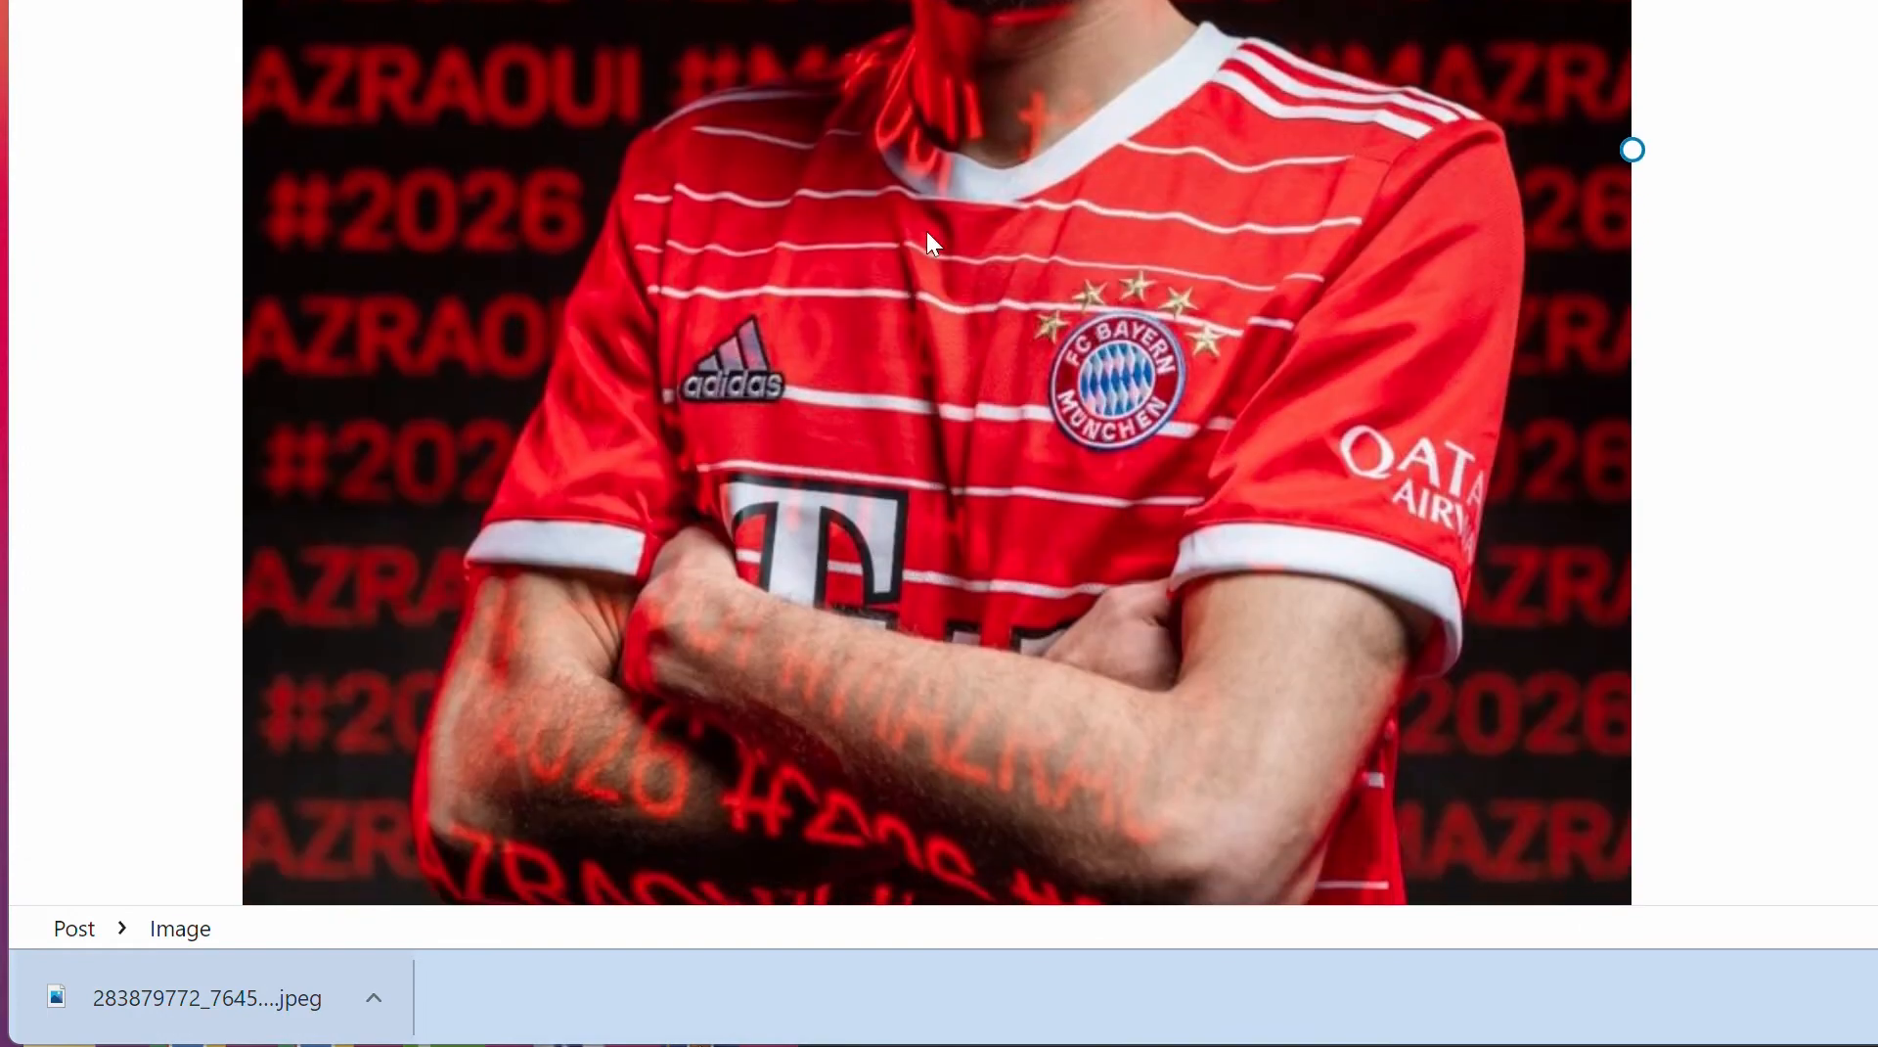
{"action": "scroll", "coordinate": [929, 239], "scroll_direction": "up", "scroll_amount": 5}
{"action": "scroll", "coordinate": [929, 239], "scroll_direction": "down", "scroll_amount": 2}
{"action": "scroll", "coordinate": [929, 240], "scroll_direction": "up", "scroll_amount": 5}
{"action": "scroll", "coordinate": [932, 242], "scroll_direction": "down", "scroll_amount": 7}
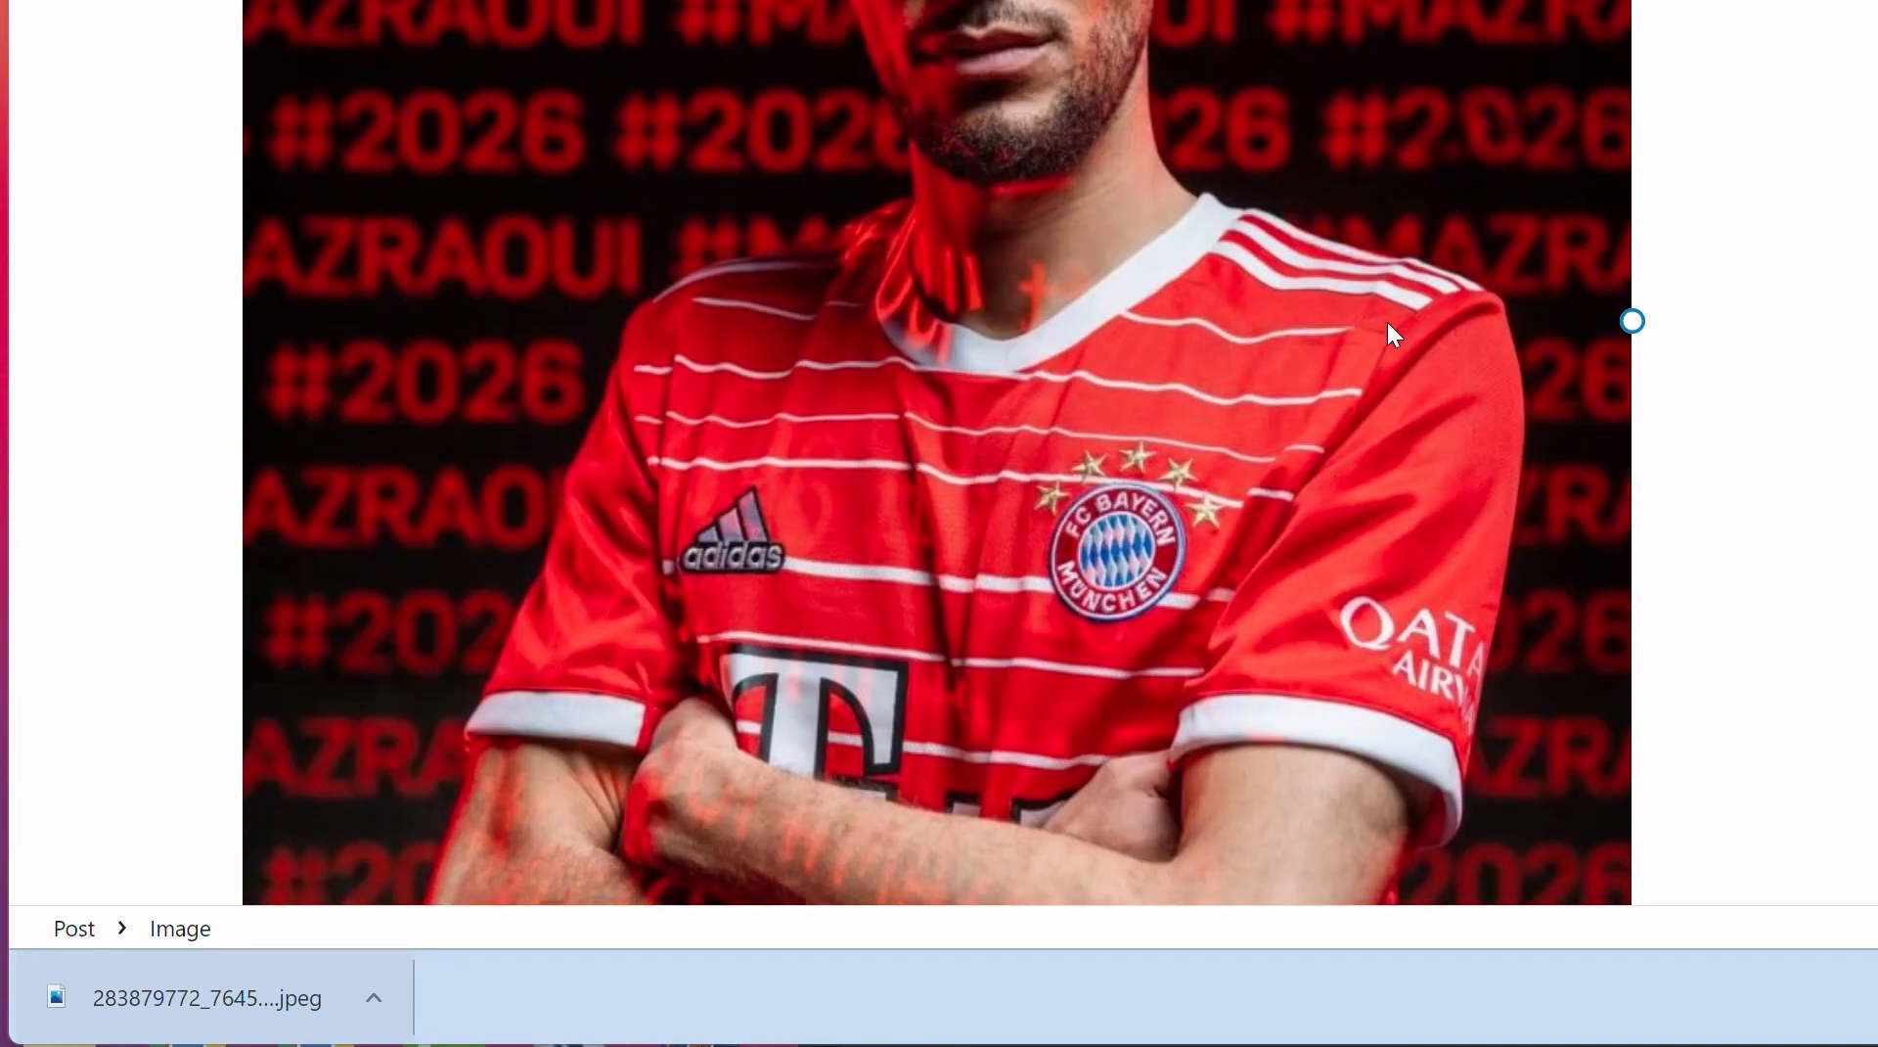
Step: Transform the bold "Heading 1" paragraph below the separator into a Heading block
{"action": "scroll", "coordinate": [1388, 324], "scroll_direction": "down", "scroll_amount": 2}
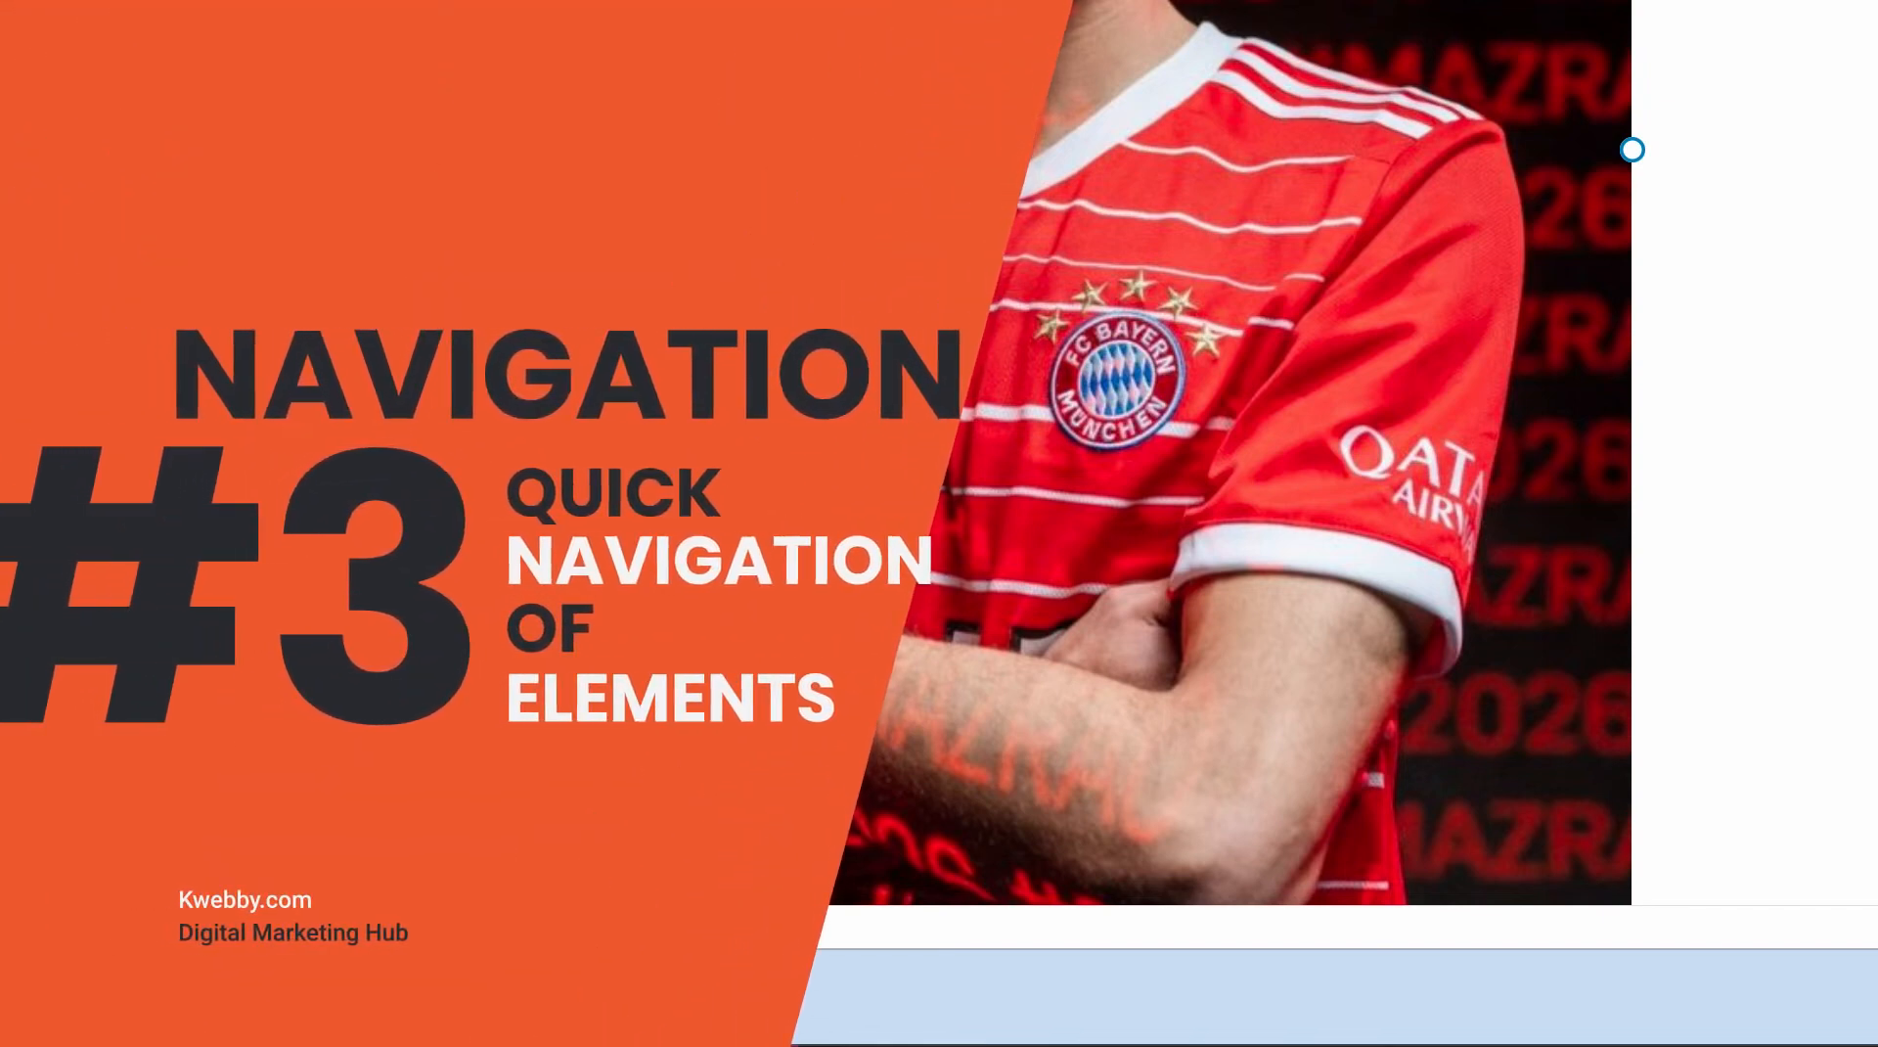
{"action": "scroll", "coordinate": [1073, 628], "scroll_direction": "up", "scroll_amount": 7}
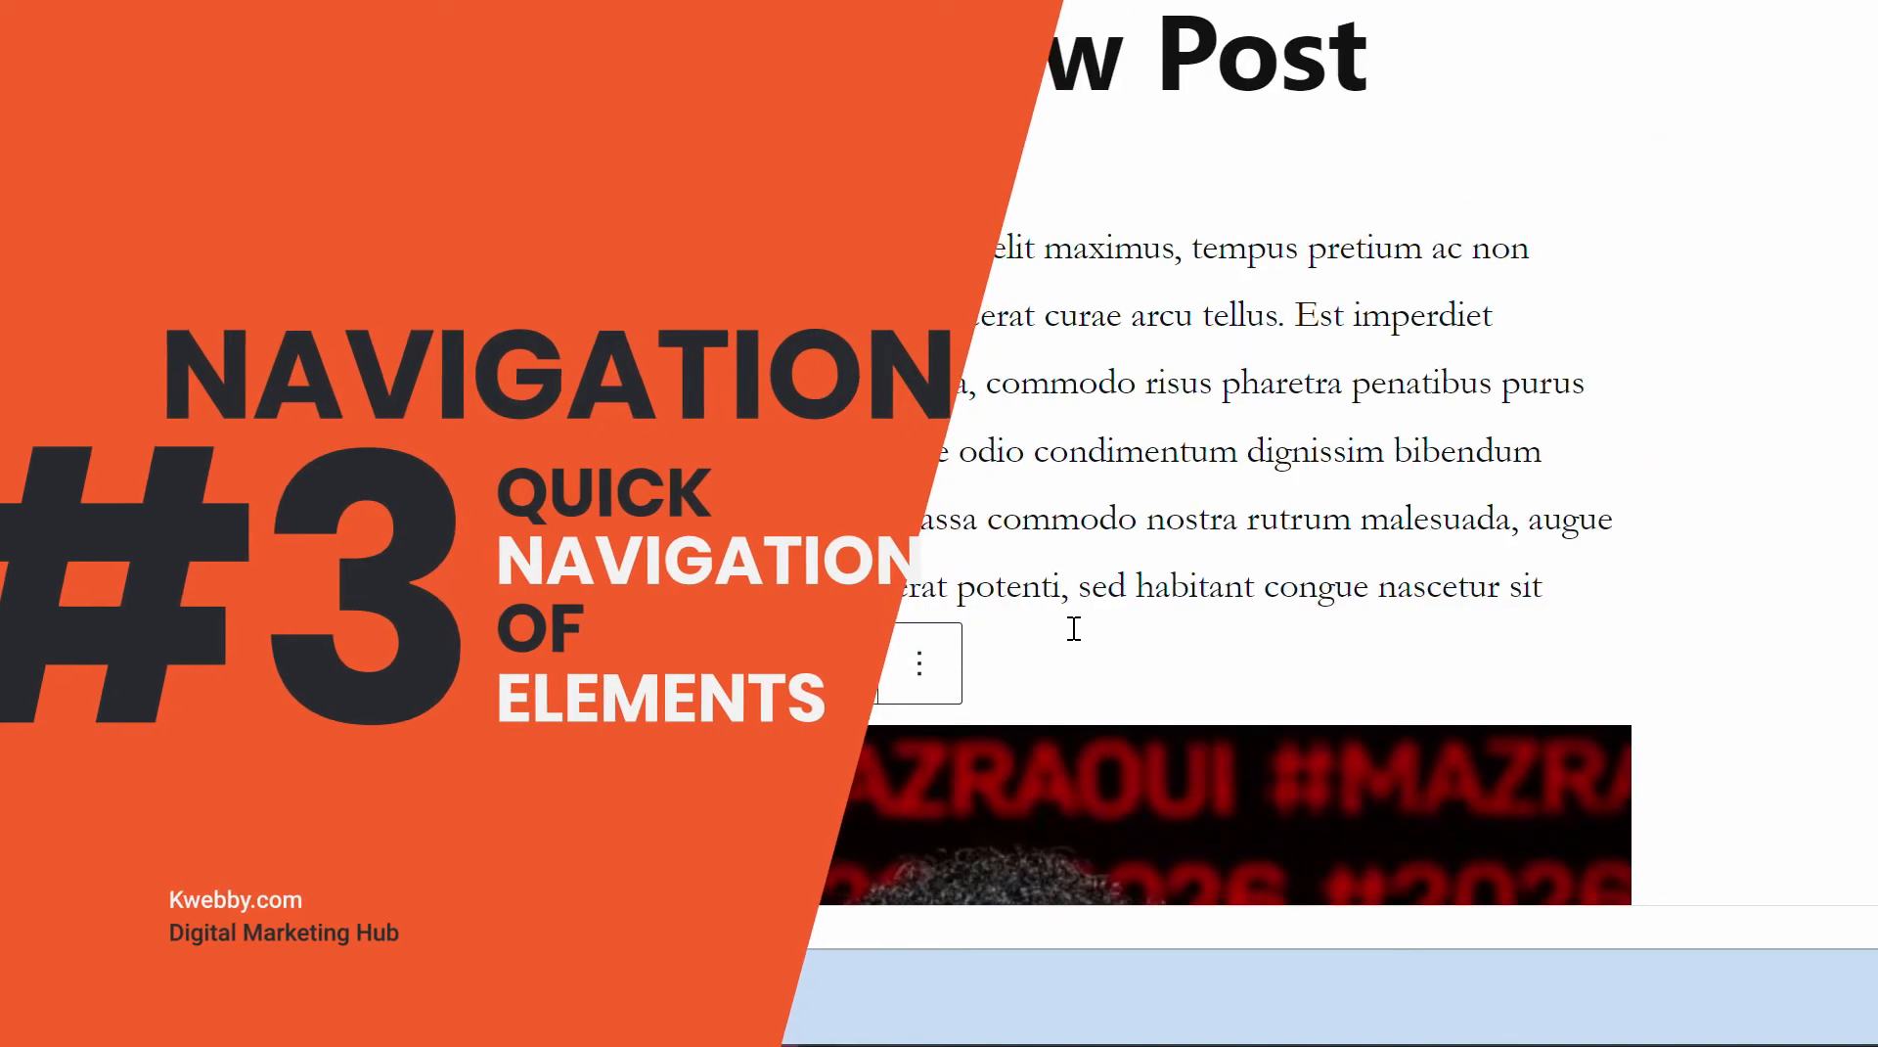
{"action": "scroll", "coordinate": [1073, 628], "scroll_direction": "down", "scroll_amount": 10}
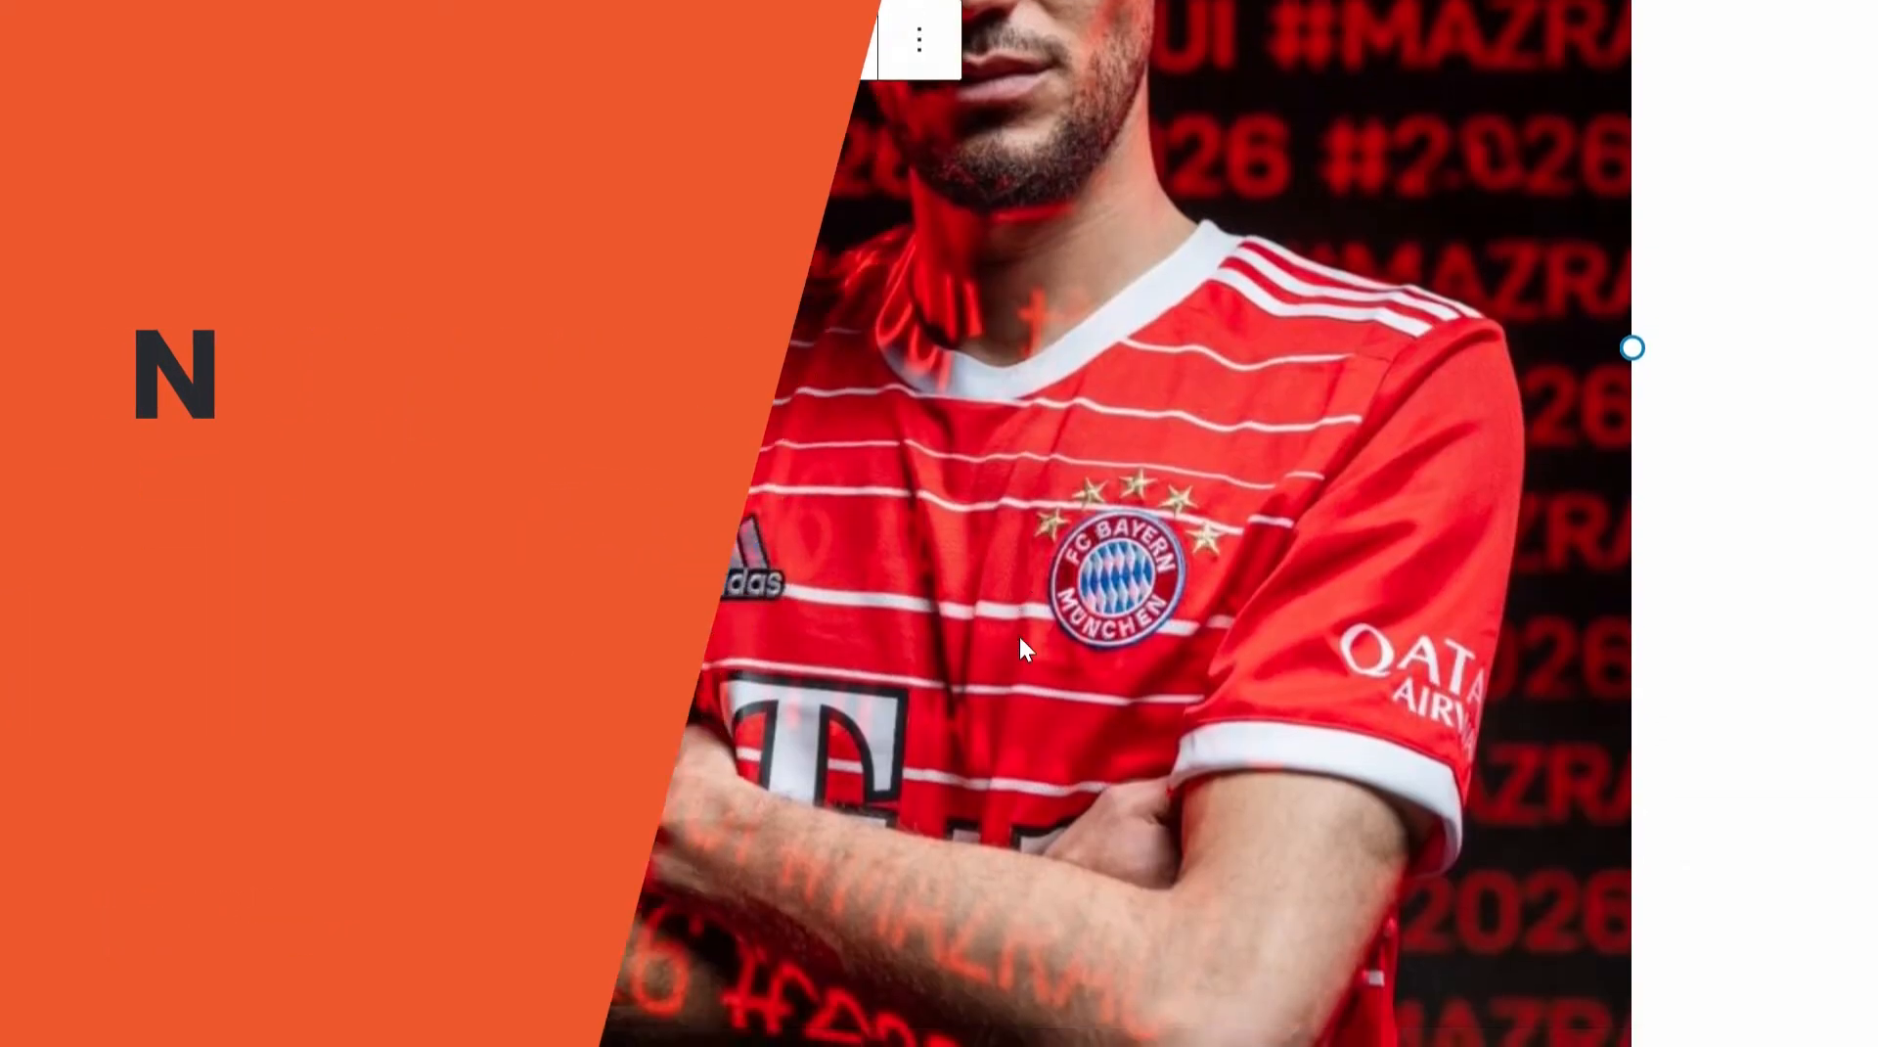
{"action": "scroll", "coordinate": [1020, 638], "scroll_direction": "down", "scroll_amount": 6}
{"action": "left_click", "coordinate": [1080, 569]}
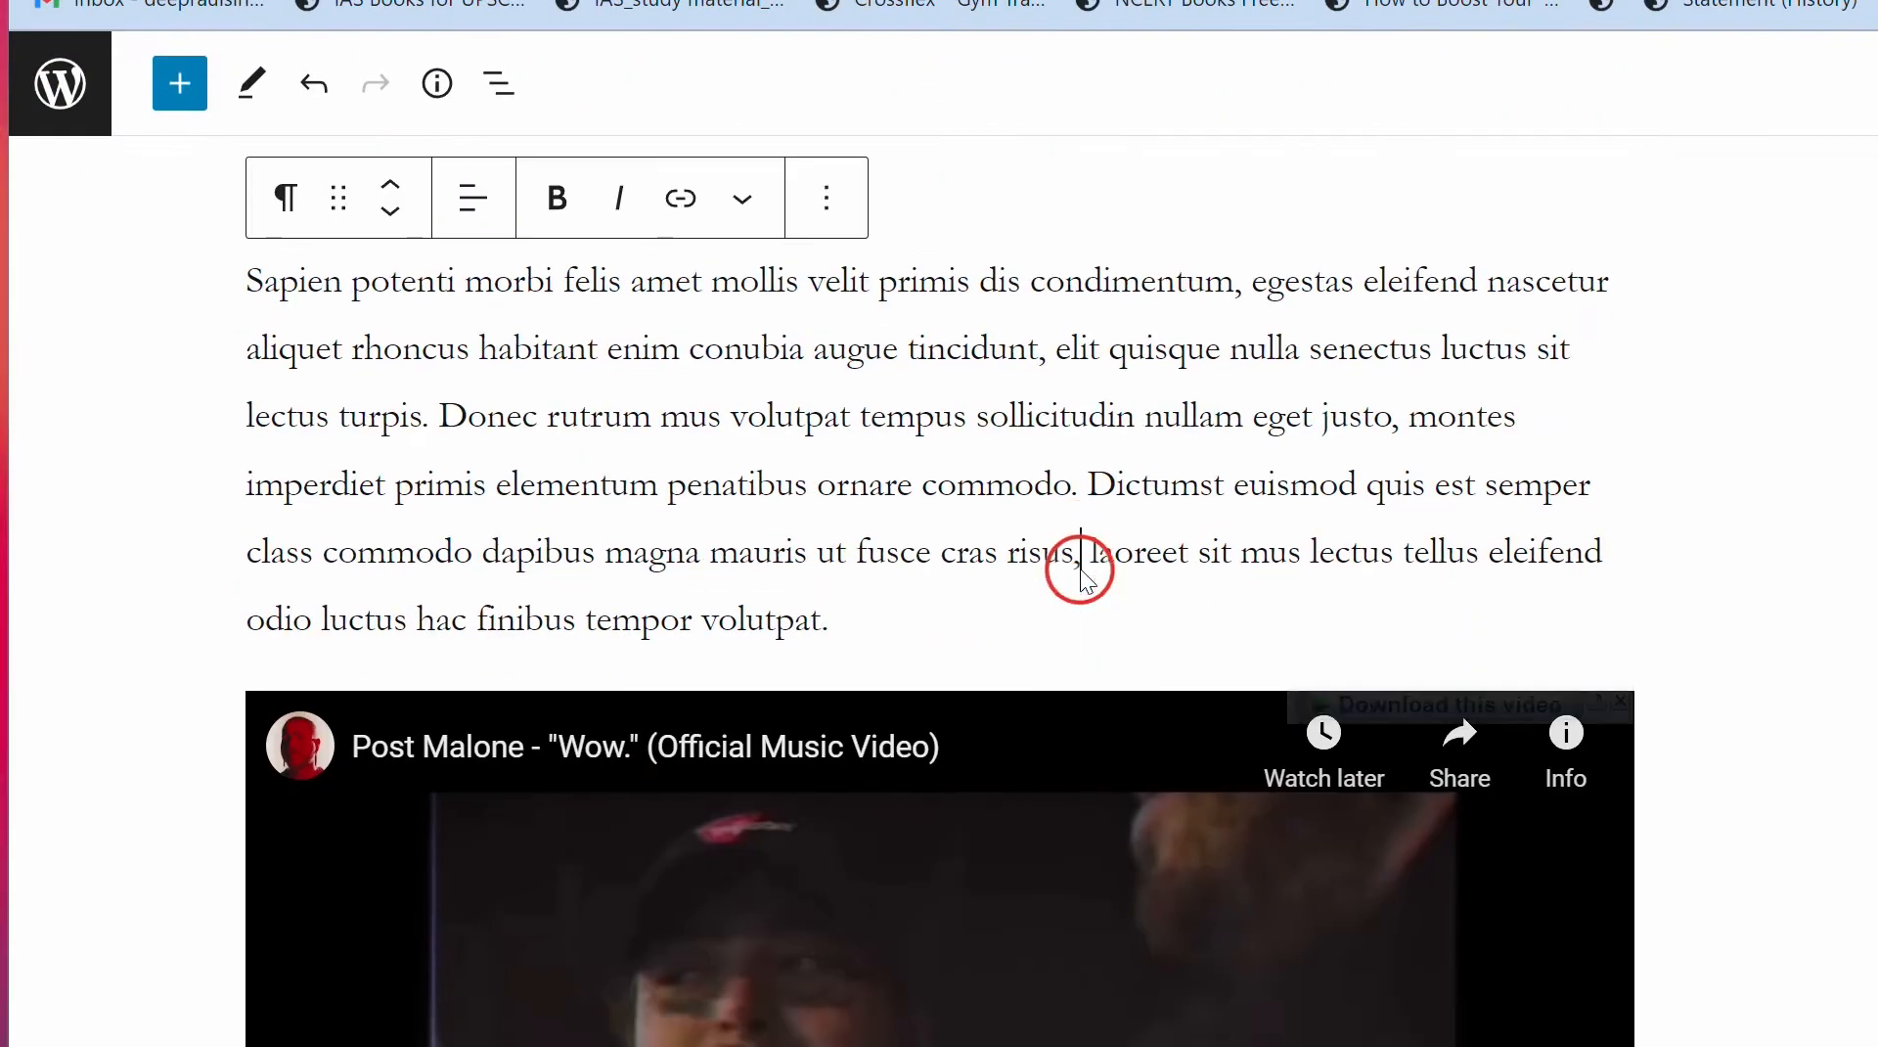
{"action": "scroll", "coordinate": [1080, 570], "scroll_direction": "down", "scroll_amount": 2}
{"action": "scroll", "coordinate": [1081, 573], "scroll_direction": "down", "scroll_amount": 12}
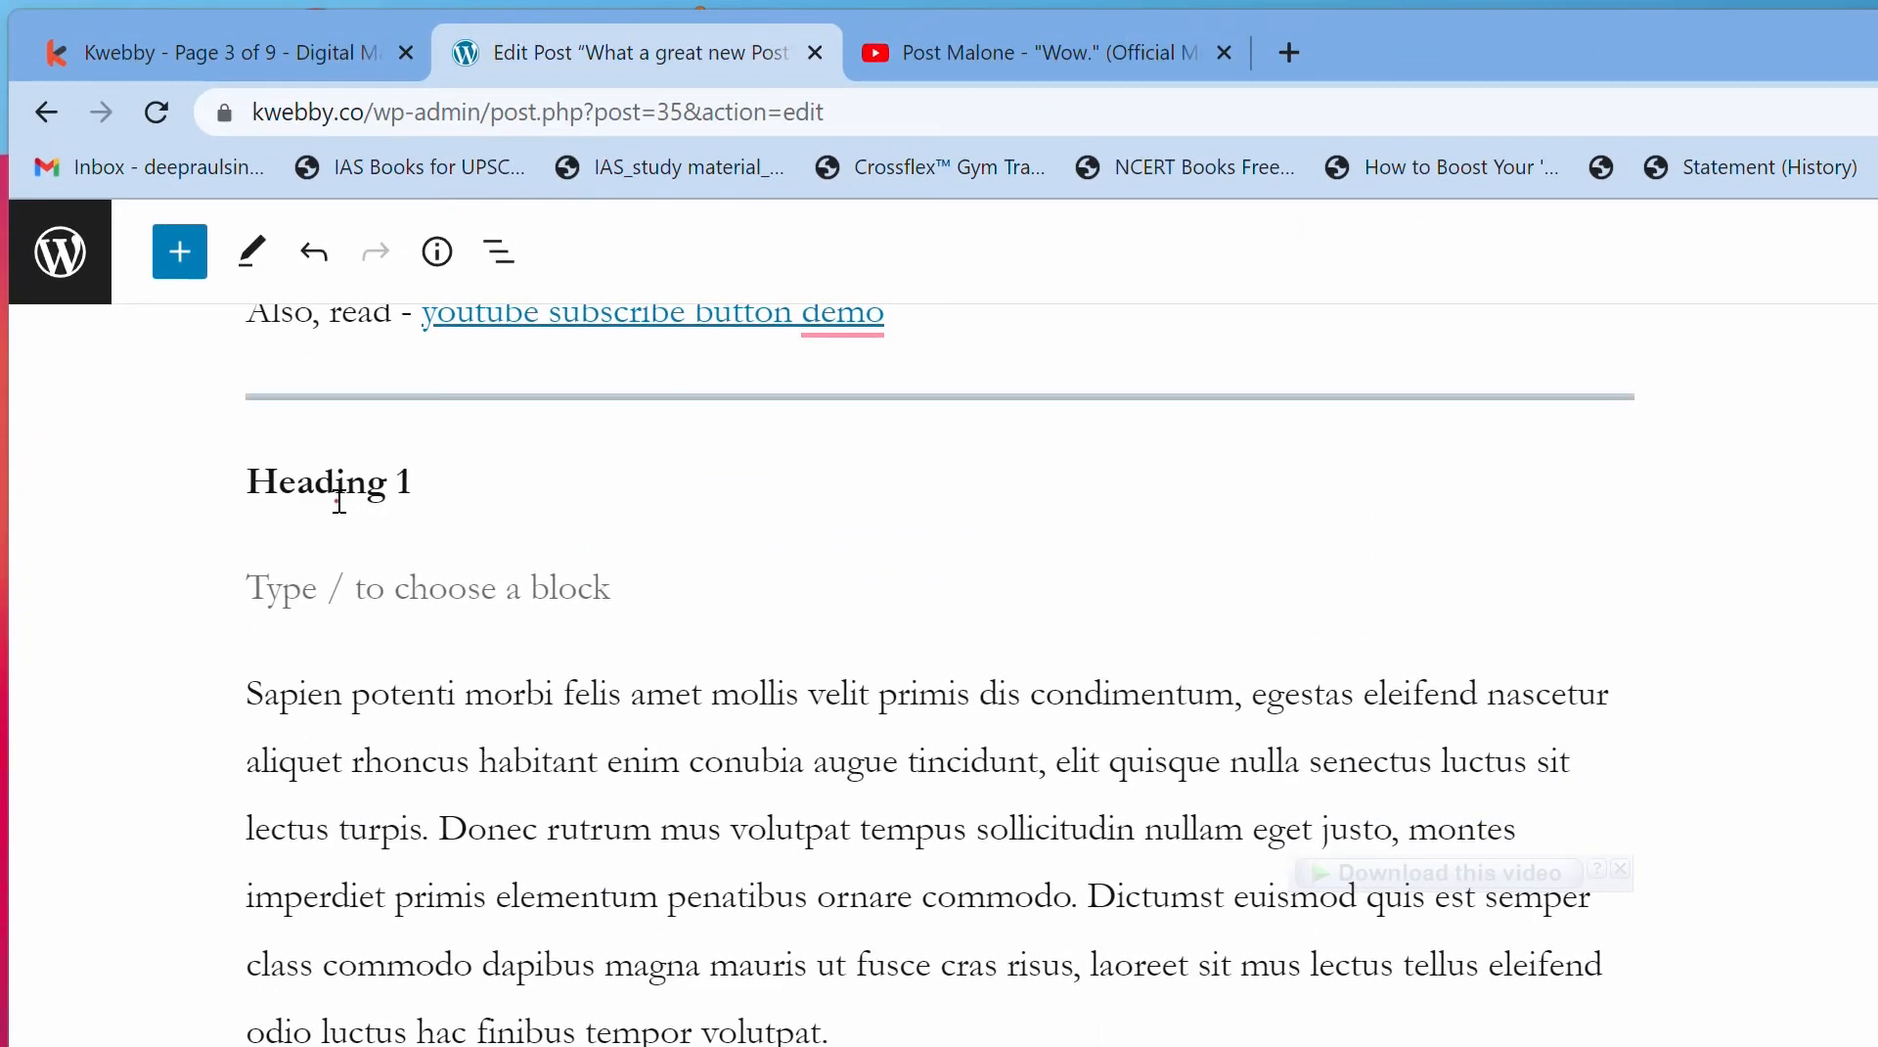
{"action": "triple_click", "coordinate": [337, 333]}
{"action": "left_click", "coordinate": [284, 386]}
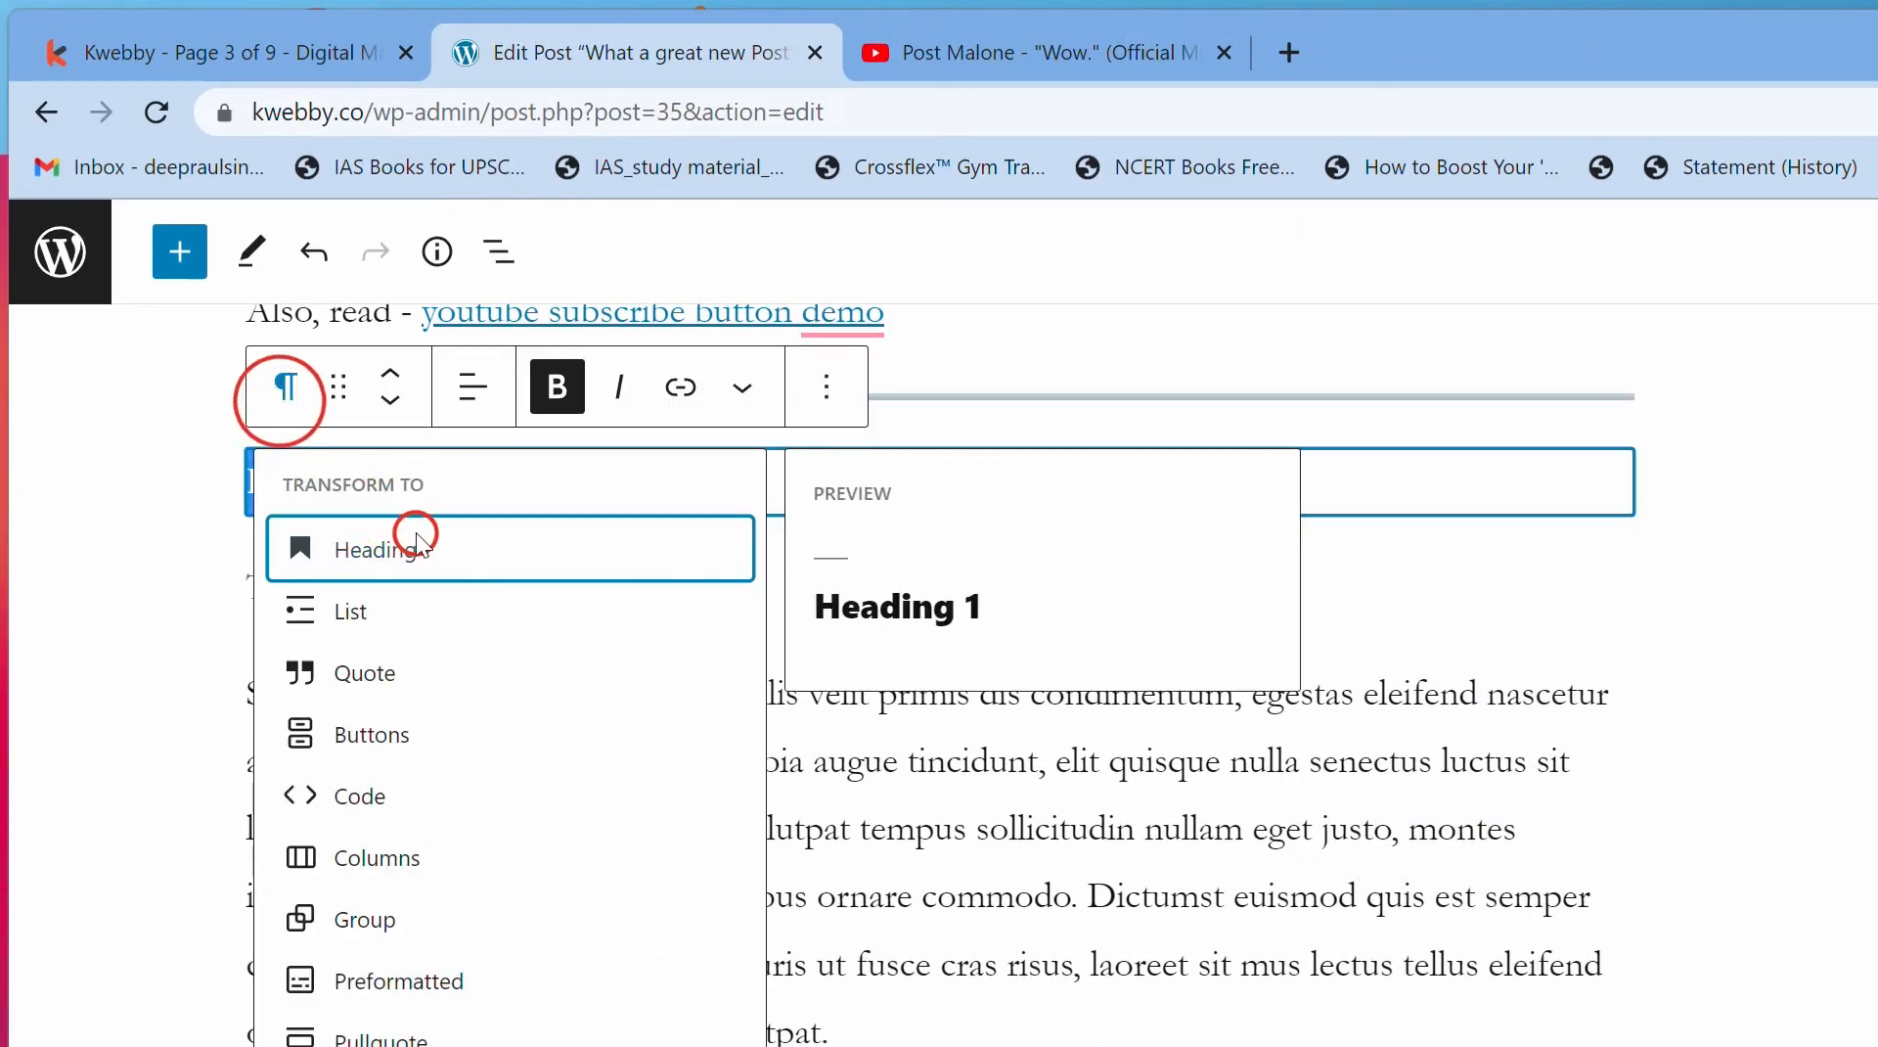
{"action": "left_click", "coordinate": [412, 534]}
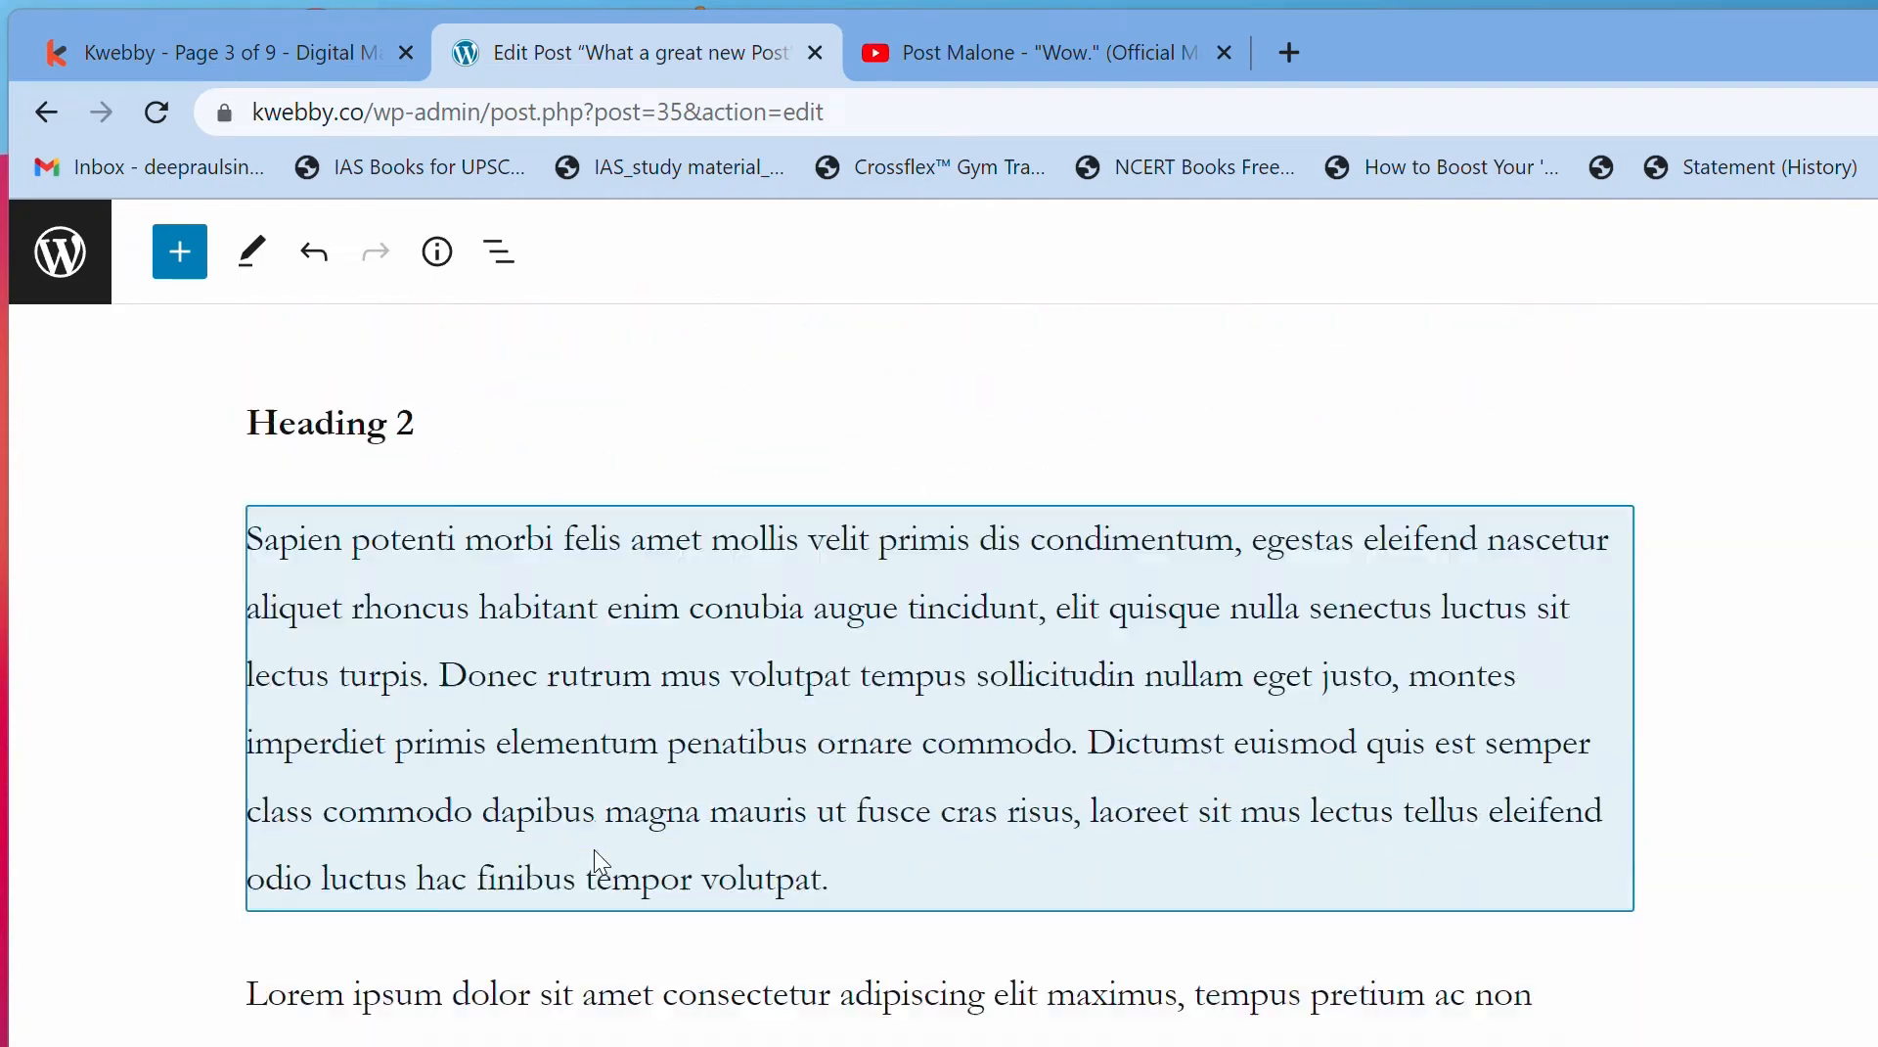
Step: Transform the bold "Heading 2" paragraph into a Heading block
{"action": "scroll", "coordinate": [437, 602], "scroll_direction": "down", "scroll_amount": 1}
{"action": "scroll", "coordinate": [411, 558], "scroll_direction": "up", "scroll_amount": 1}
{"action": "triple_click", "coordinate": [378, 515]}
{"action": "left_click", "coordinate": [282, 427]}
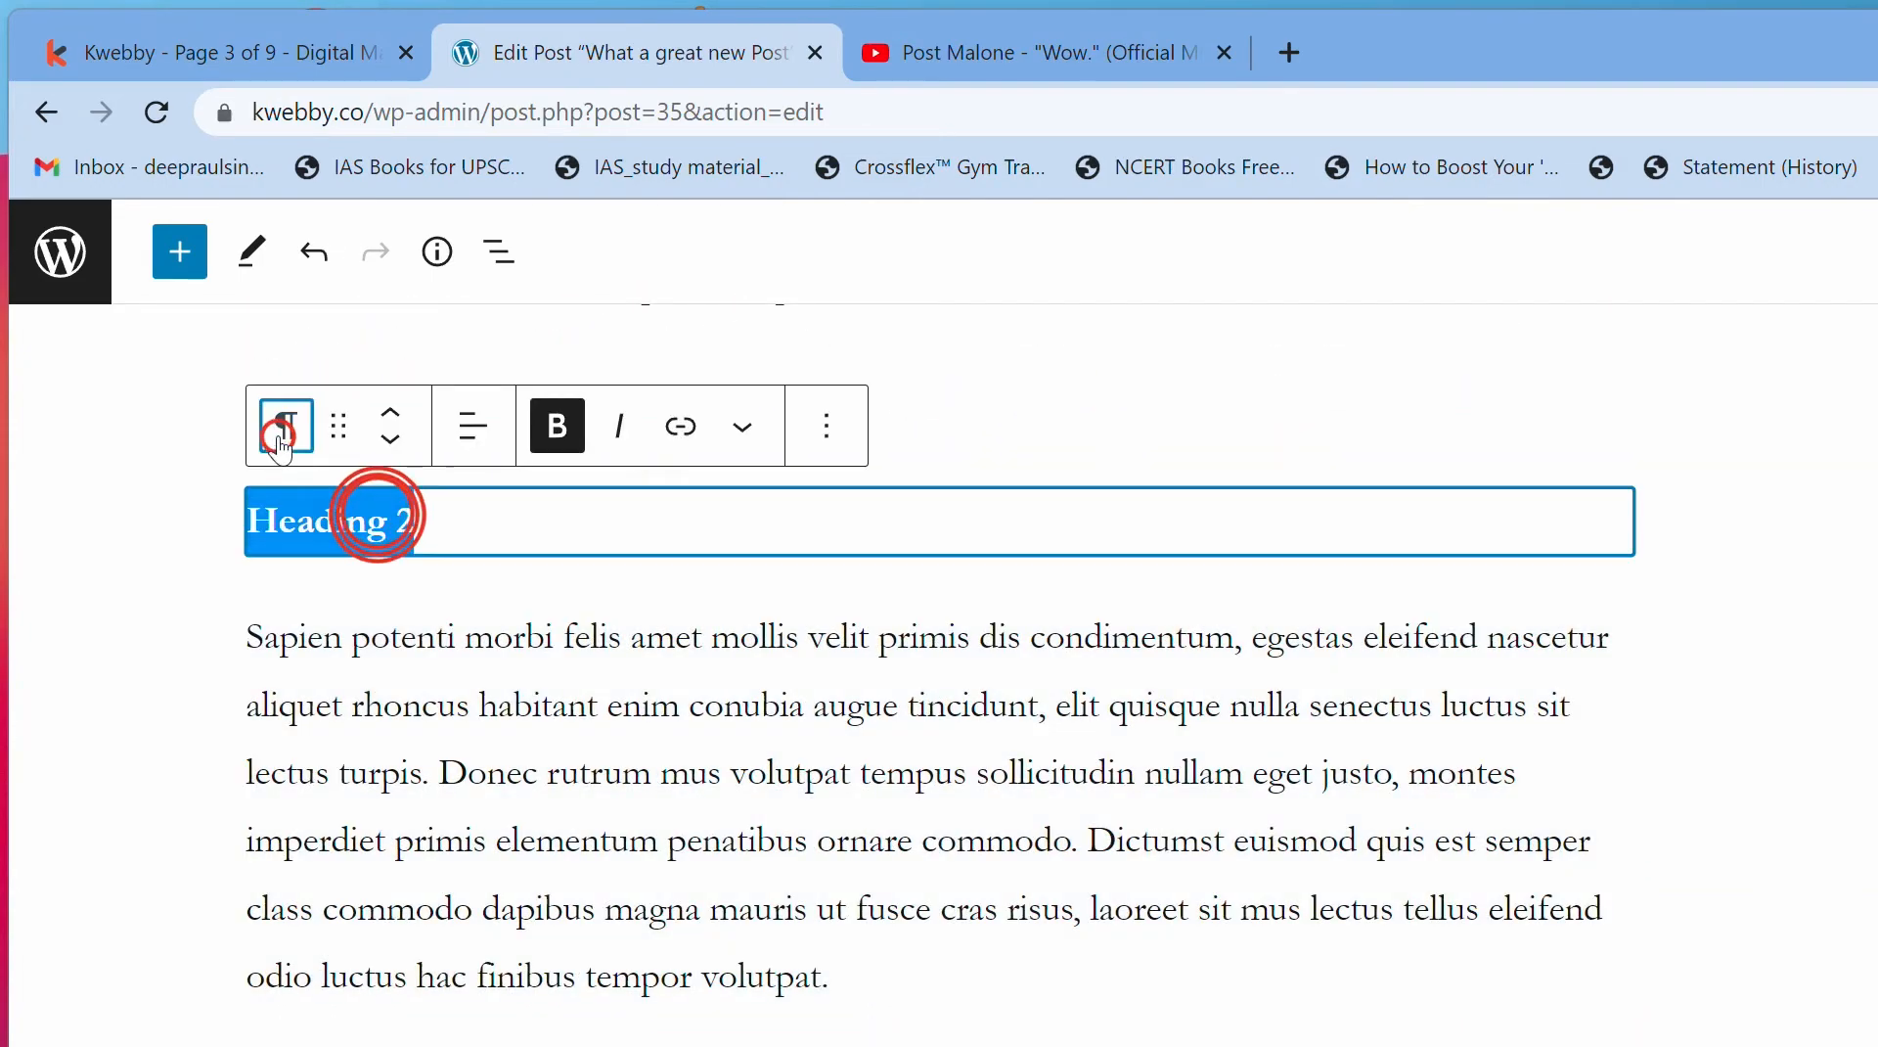
{"action": "left_click", "coordinate": [371, 589]}
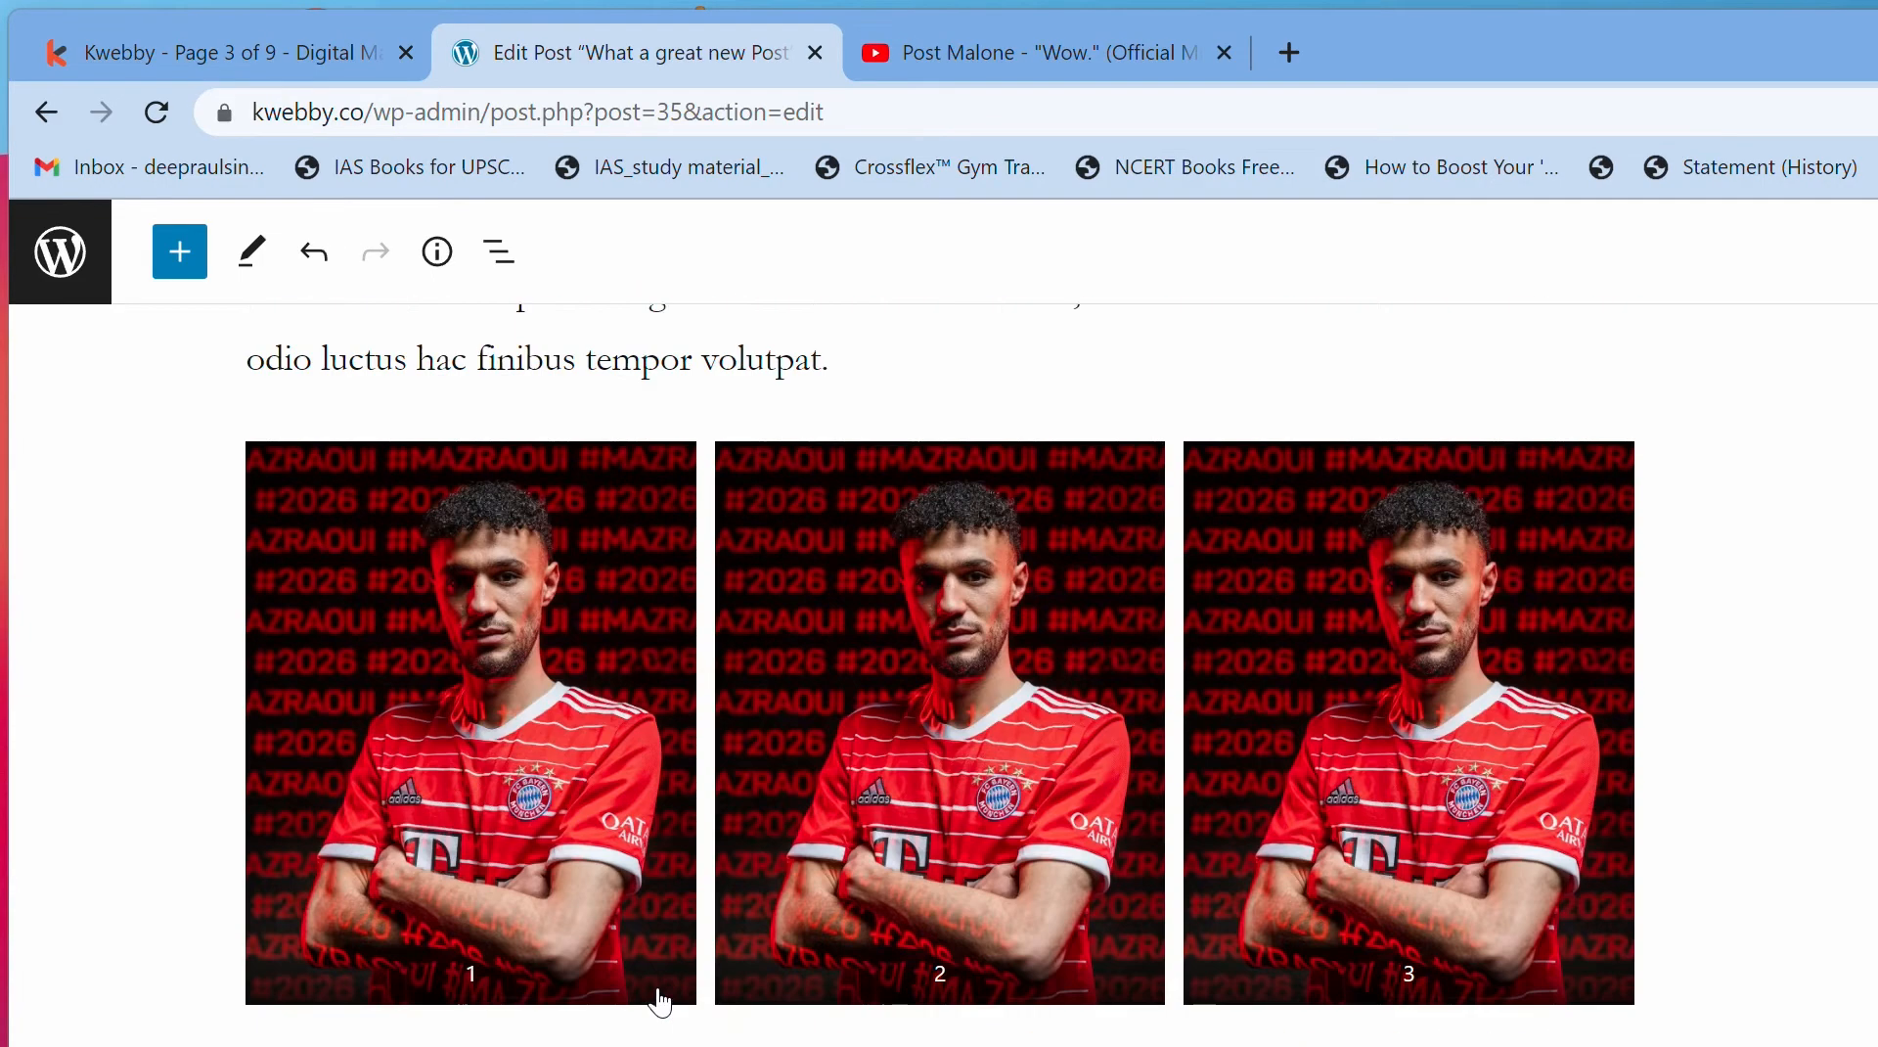
Step: Look through the post from the three-image gallery to the title, checking its image, video, paragraphs and headings
{"action": "scroll", "coordinate": [660, 993], "scroll_direction": "up", "scroll_amount": 15}
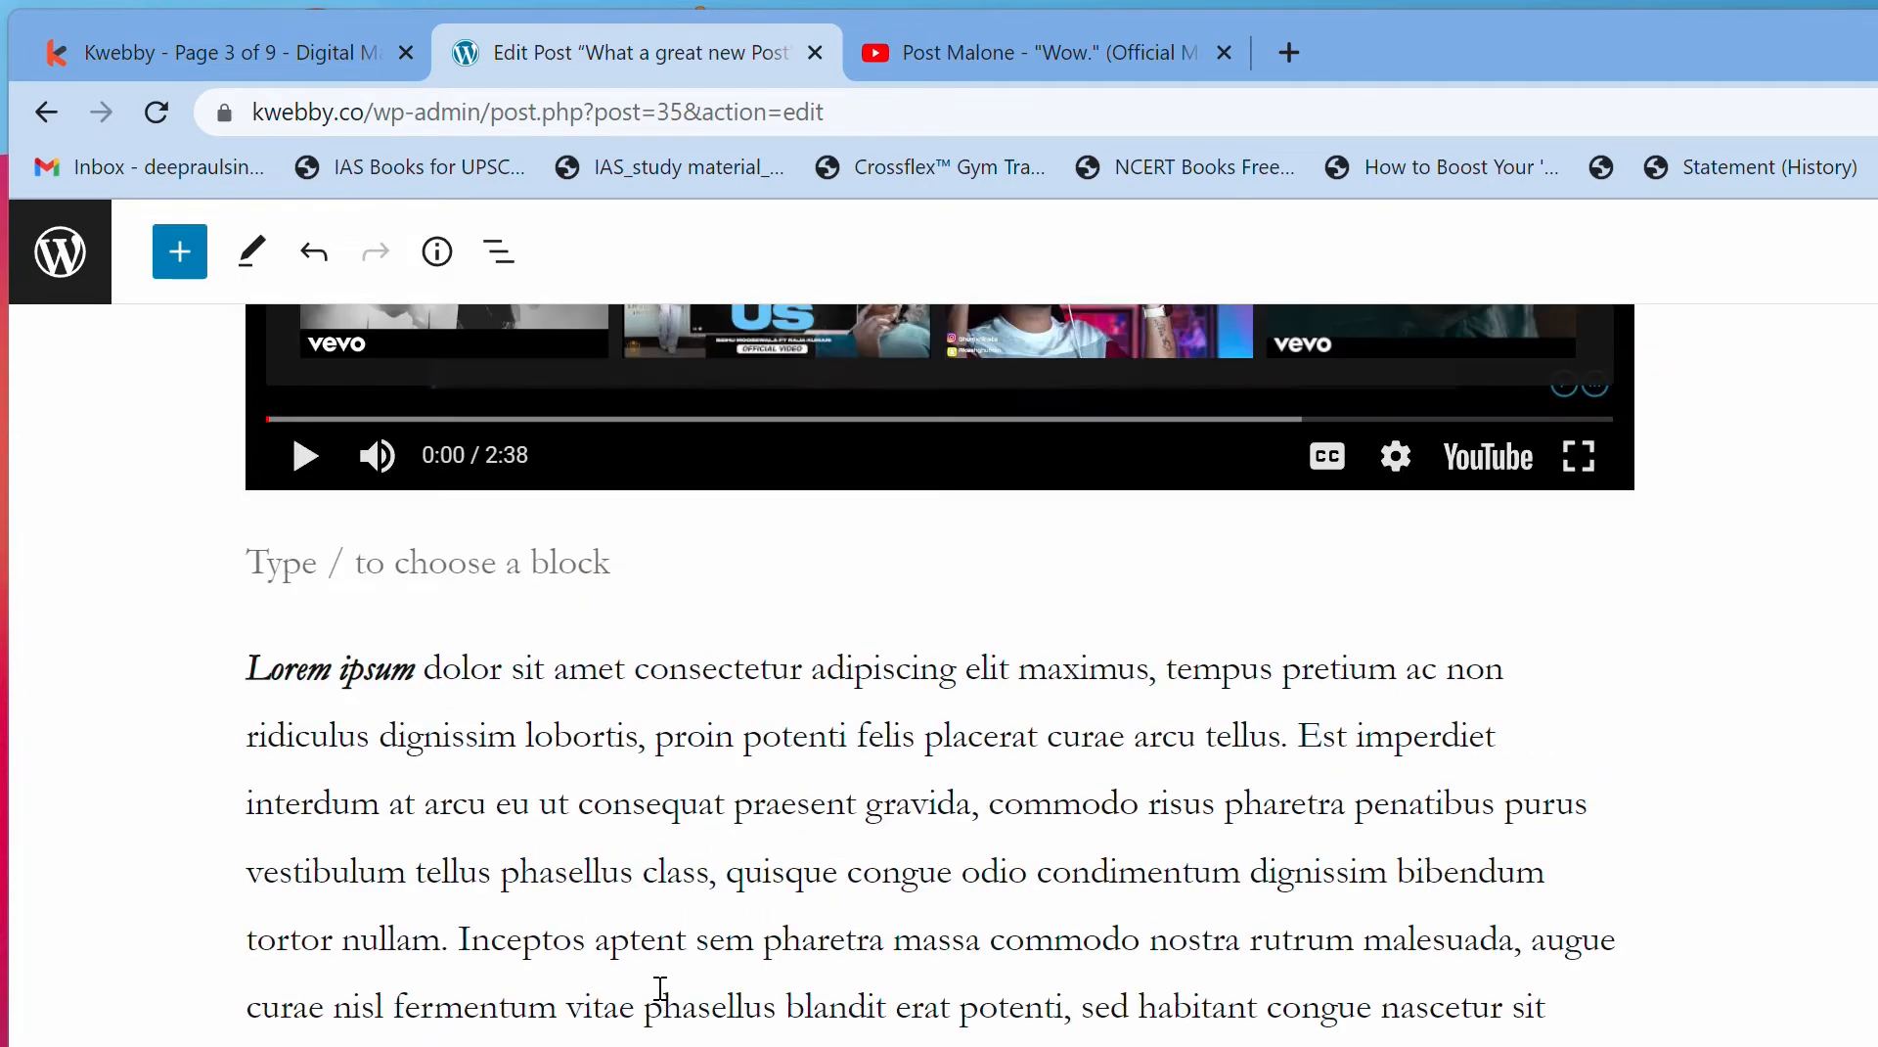
{"action": "scroll", "coordinate": [660, 990], "scroll_direction": "up", "scroll_amount": 10}
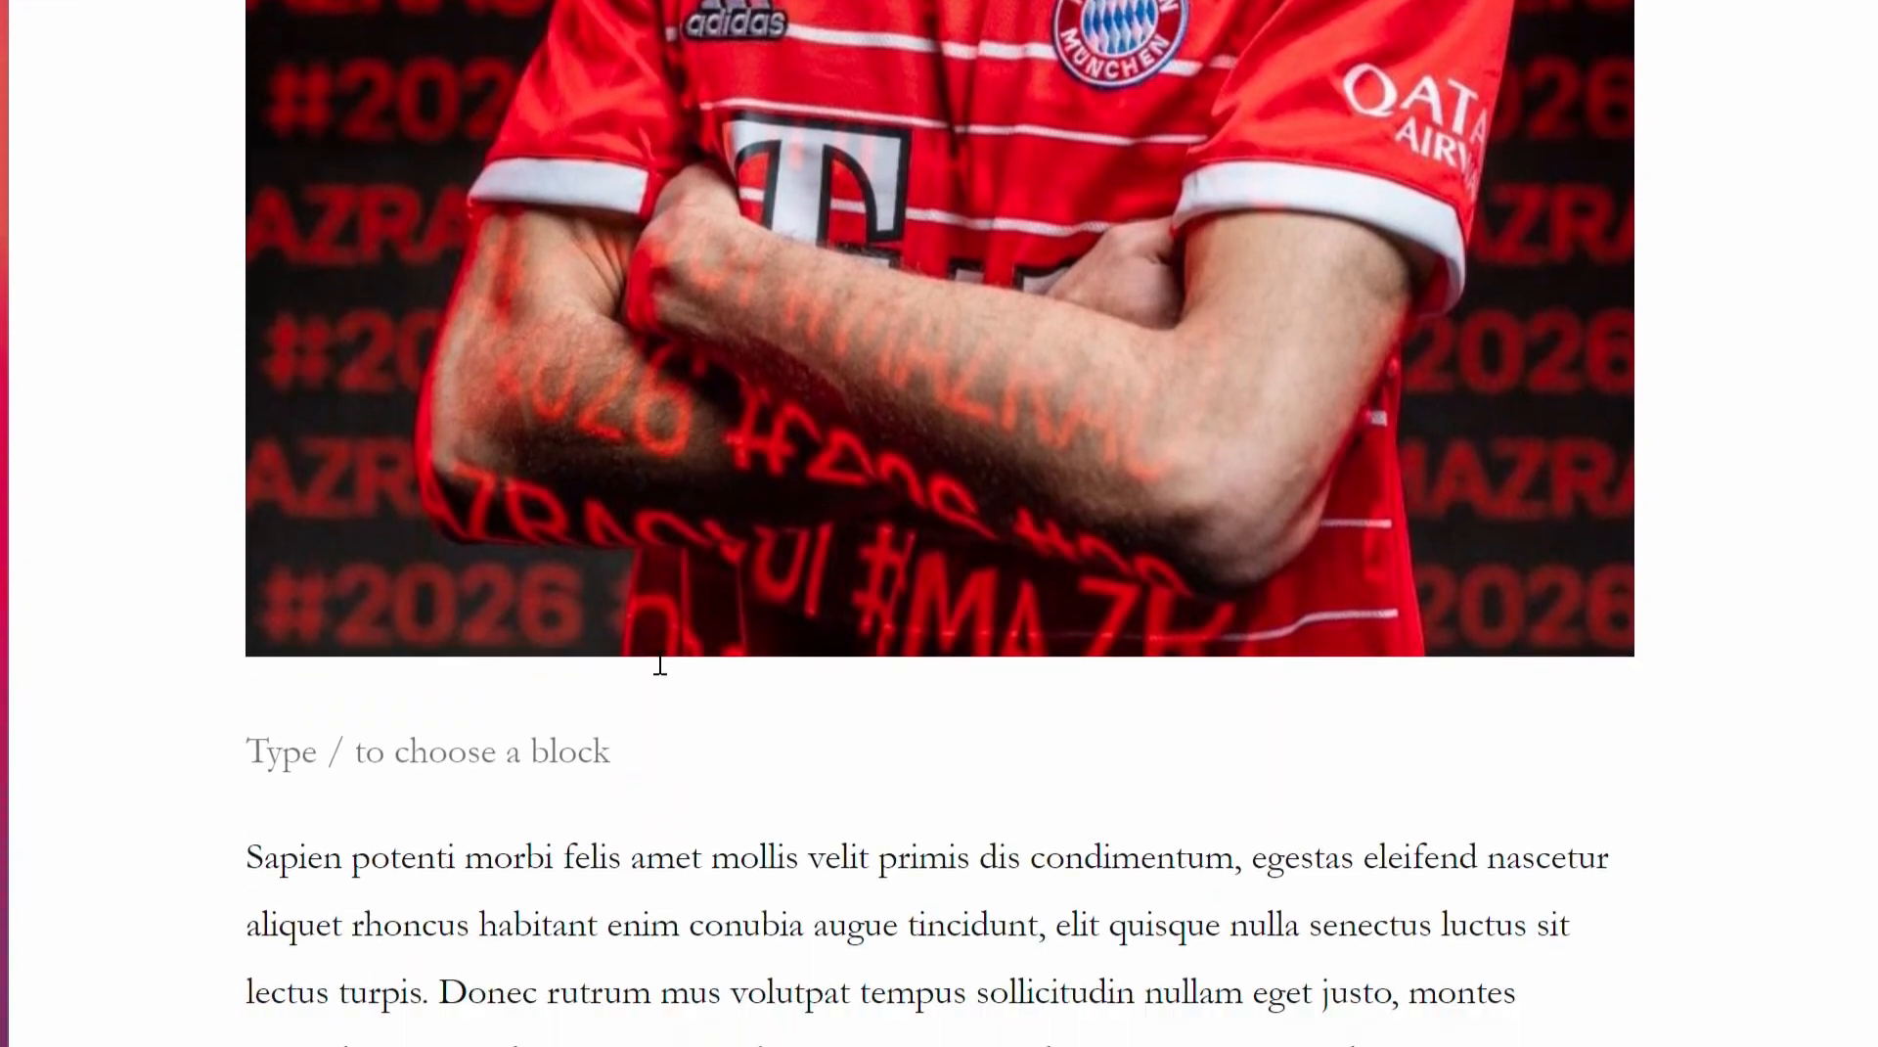
{"action": "scroll", "coordinate": [660, 989], "scroll_direction": "up", "scroll_amount": 3}
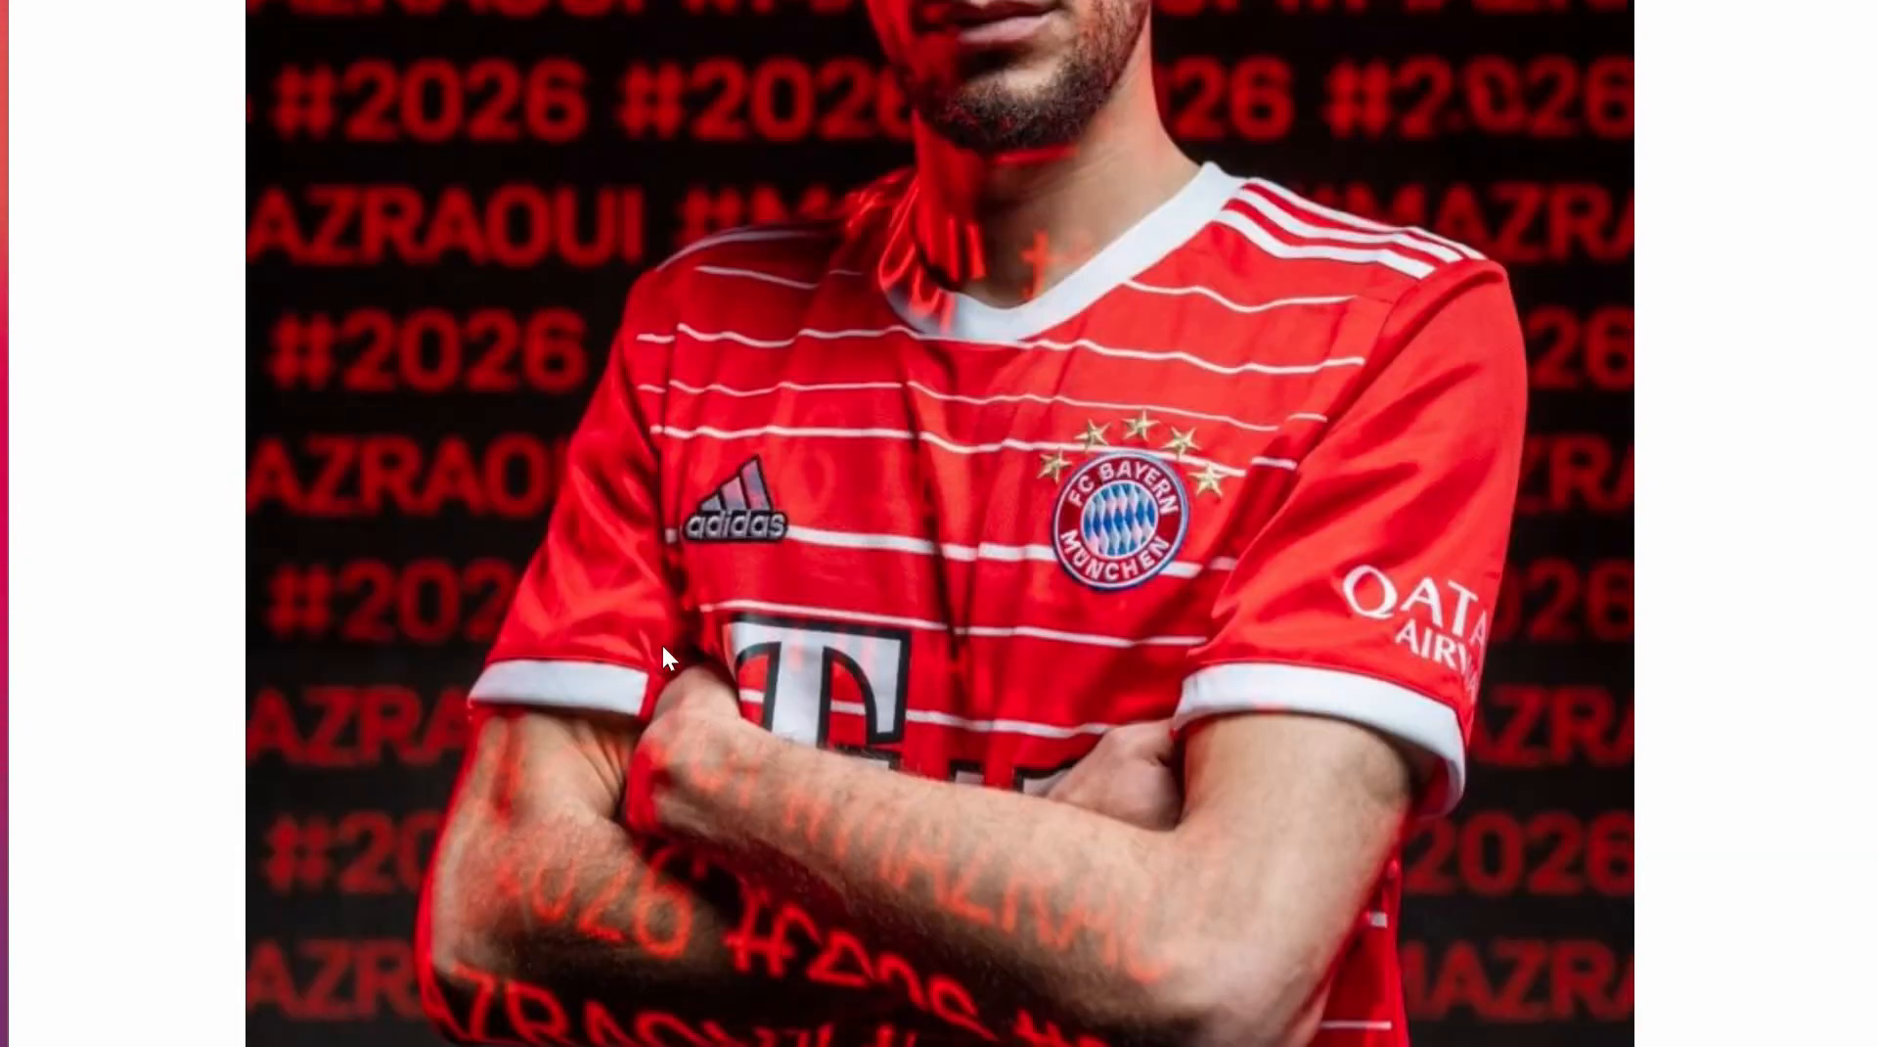
{"action": "left_click", "coordinate": [724, 933]}
{"action": "scroll", "coordinate": [724, 589], "scroll_direction": "down", "scroll_amount": 20}
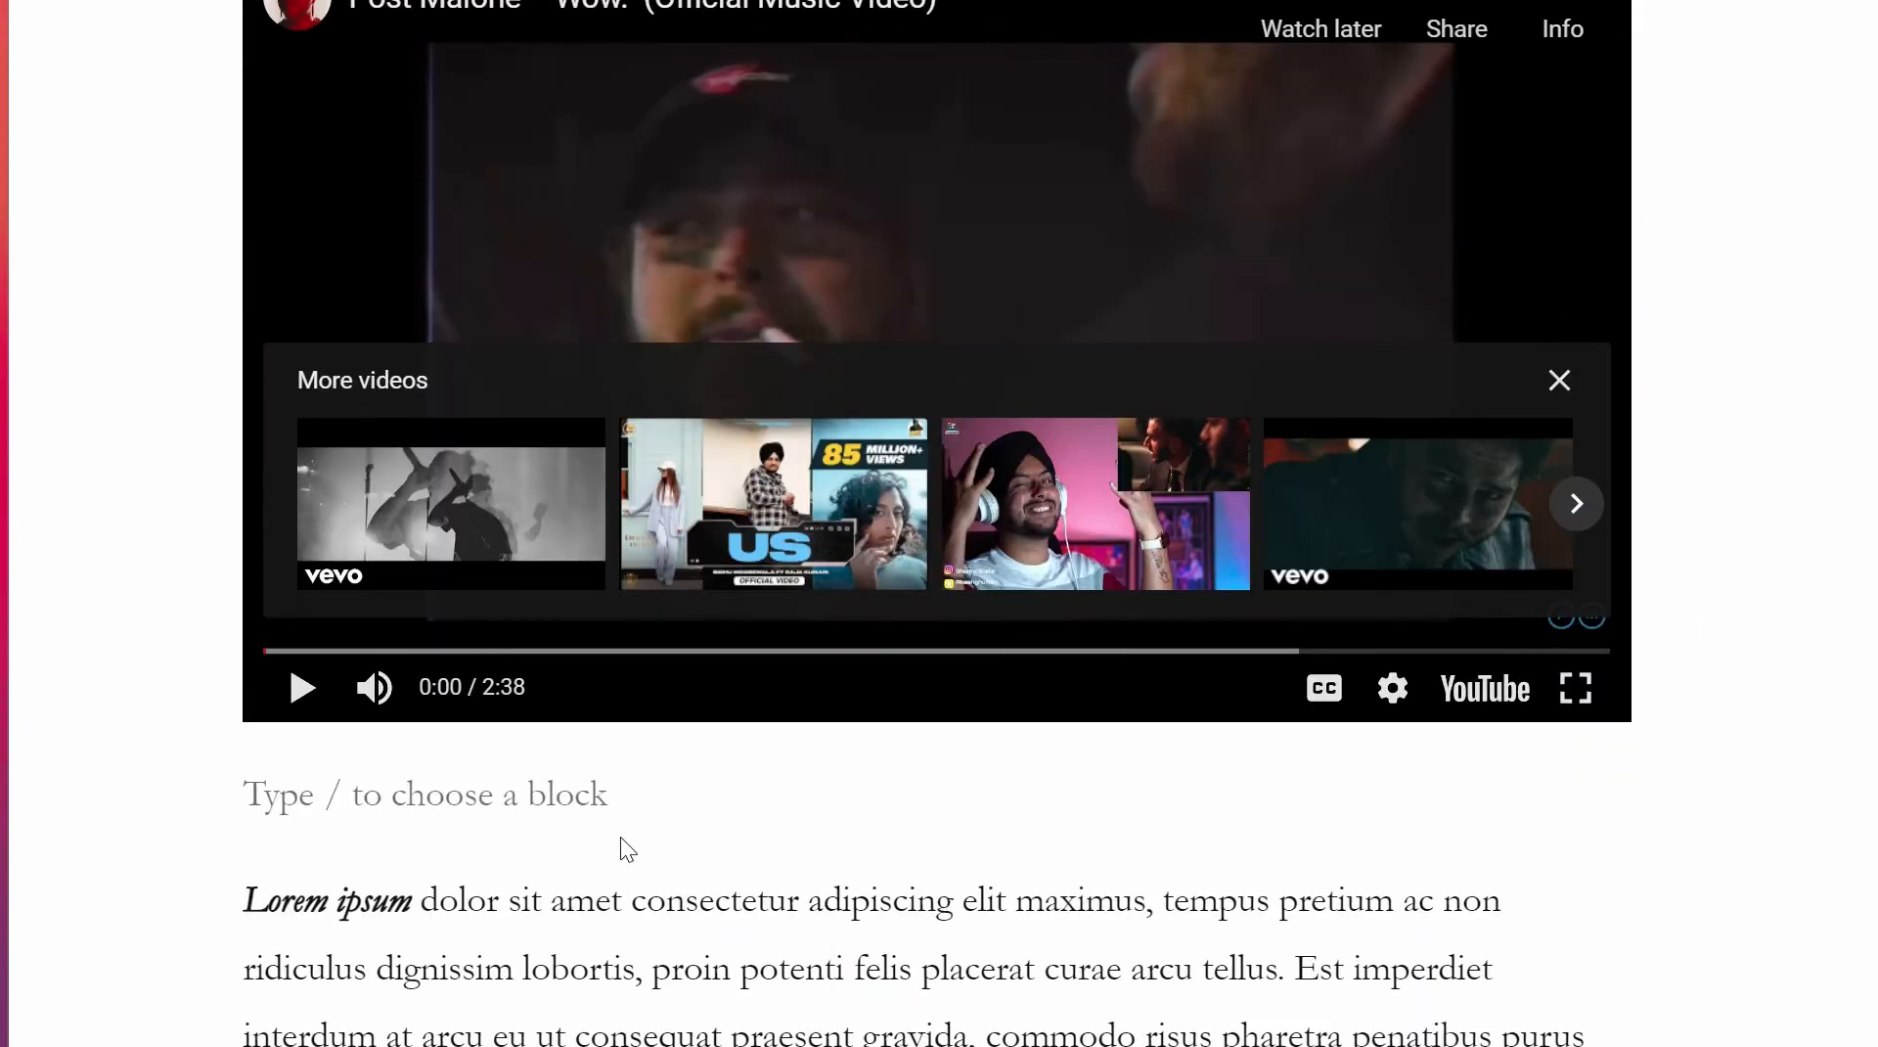
{"action": "scroll", "coordinate": [622, 837], "scroll_direction": "down", "scroll_amount": 3}
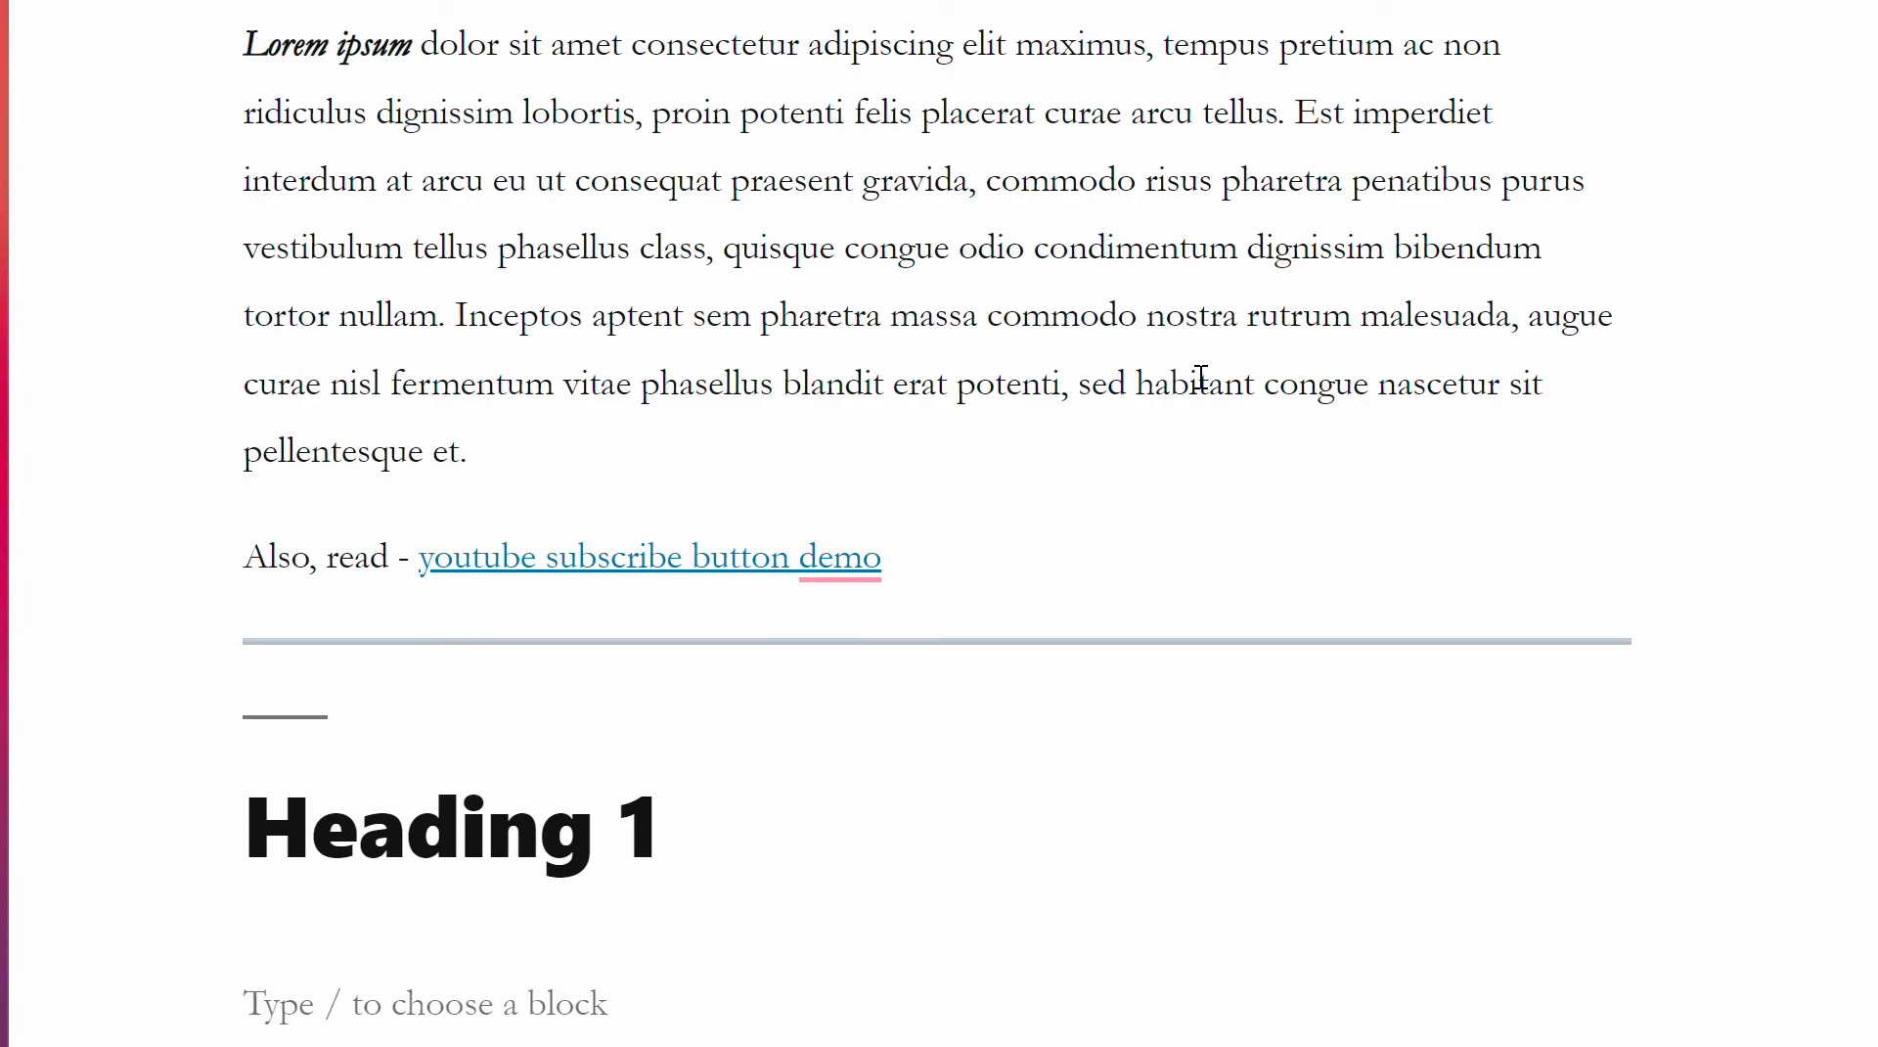
{"action": "scroll", "coordinate": [897, 616], "scroll_direction": "up", "scroll_amount": 15}
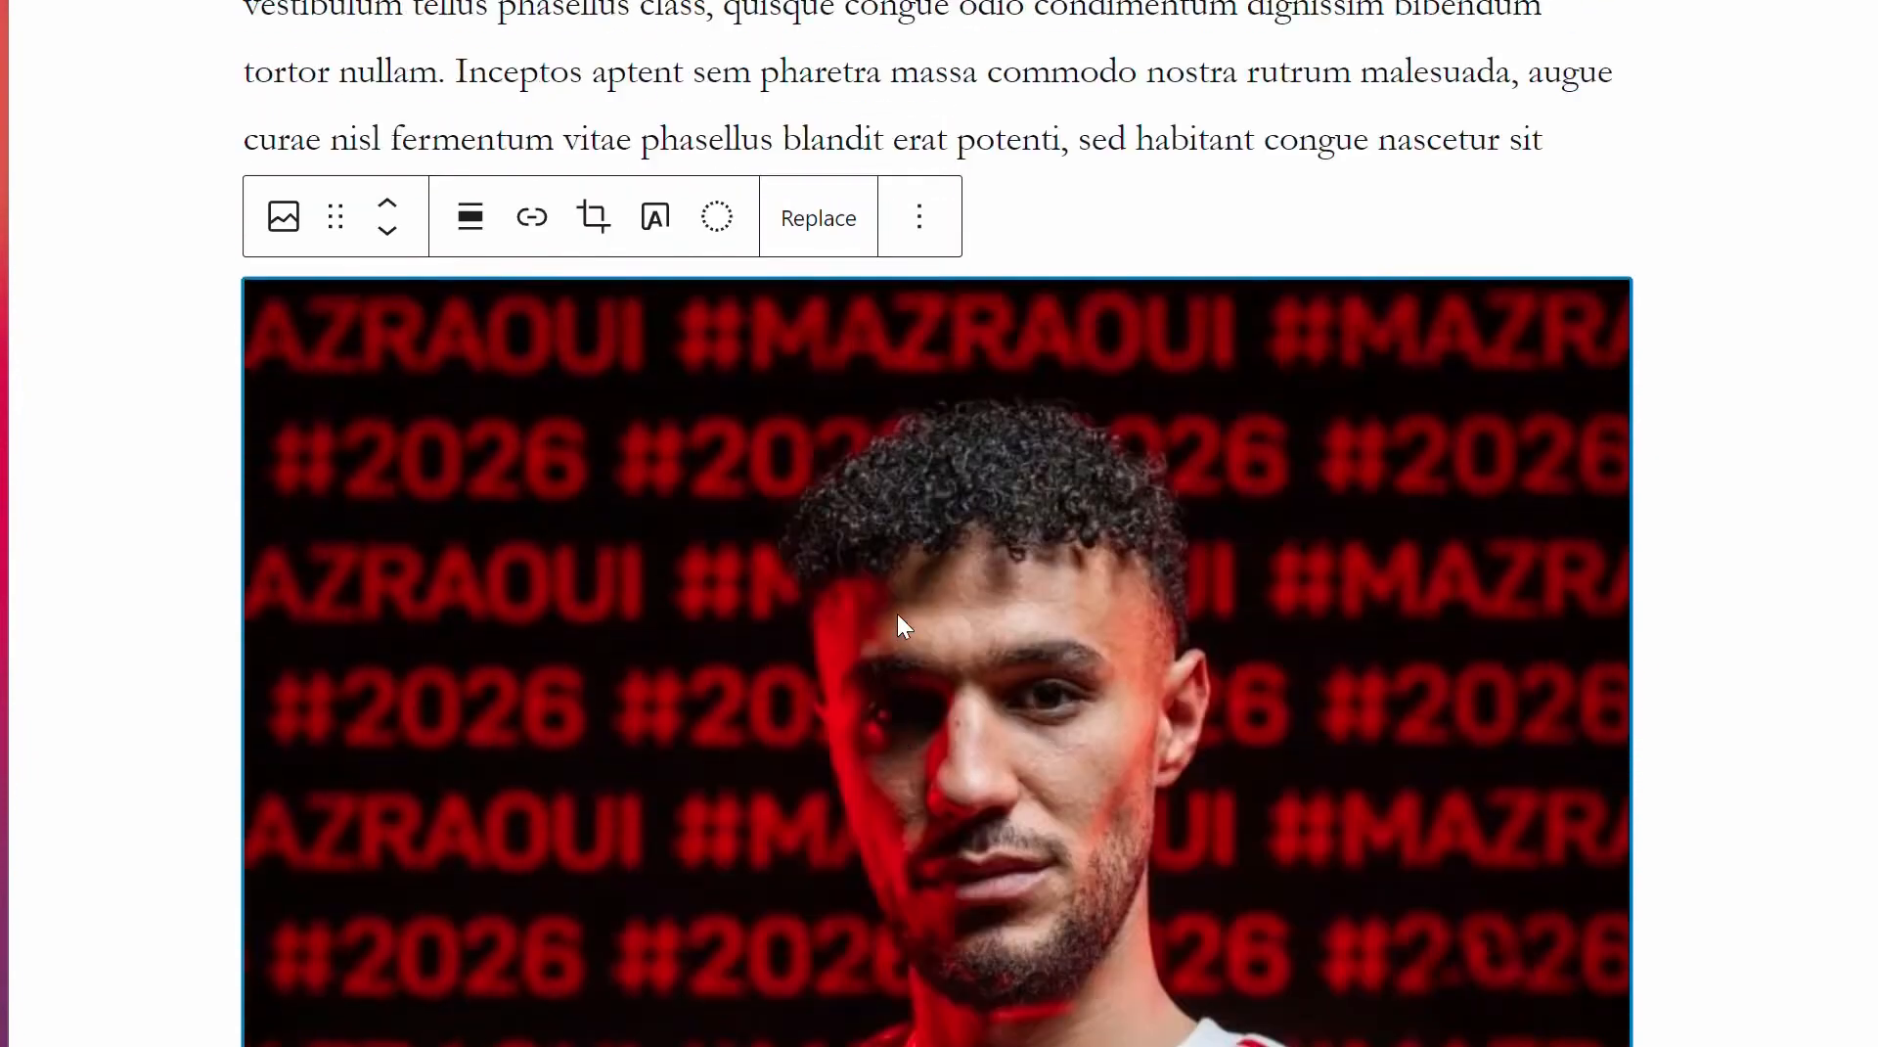
{"action": "scroll", "coordinate": [896, 613], "scroll_direction": "up", "scroll_amount": 6}
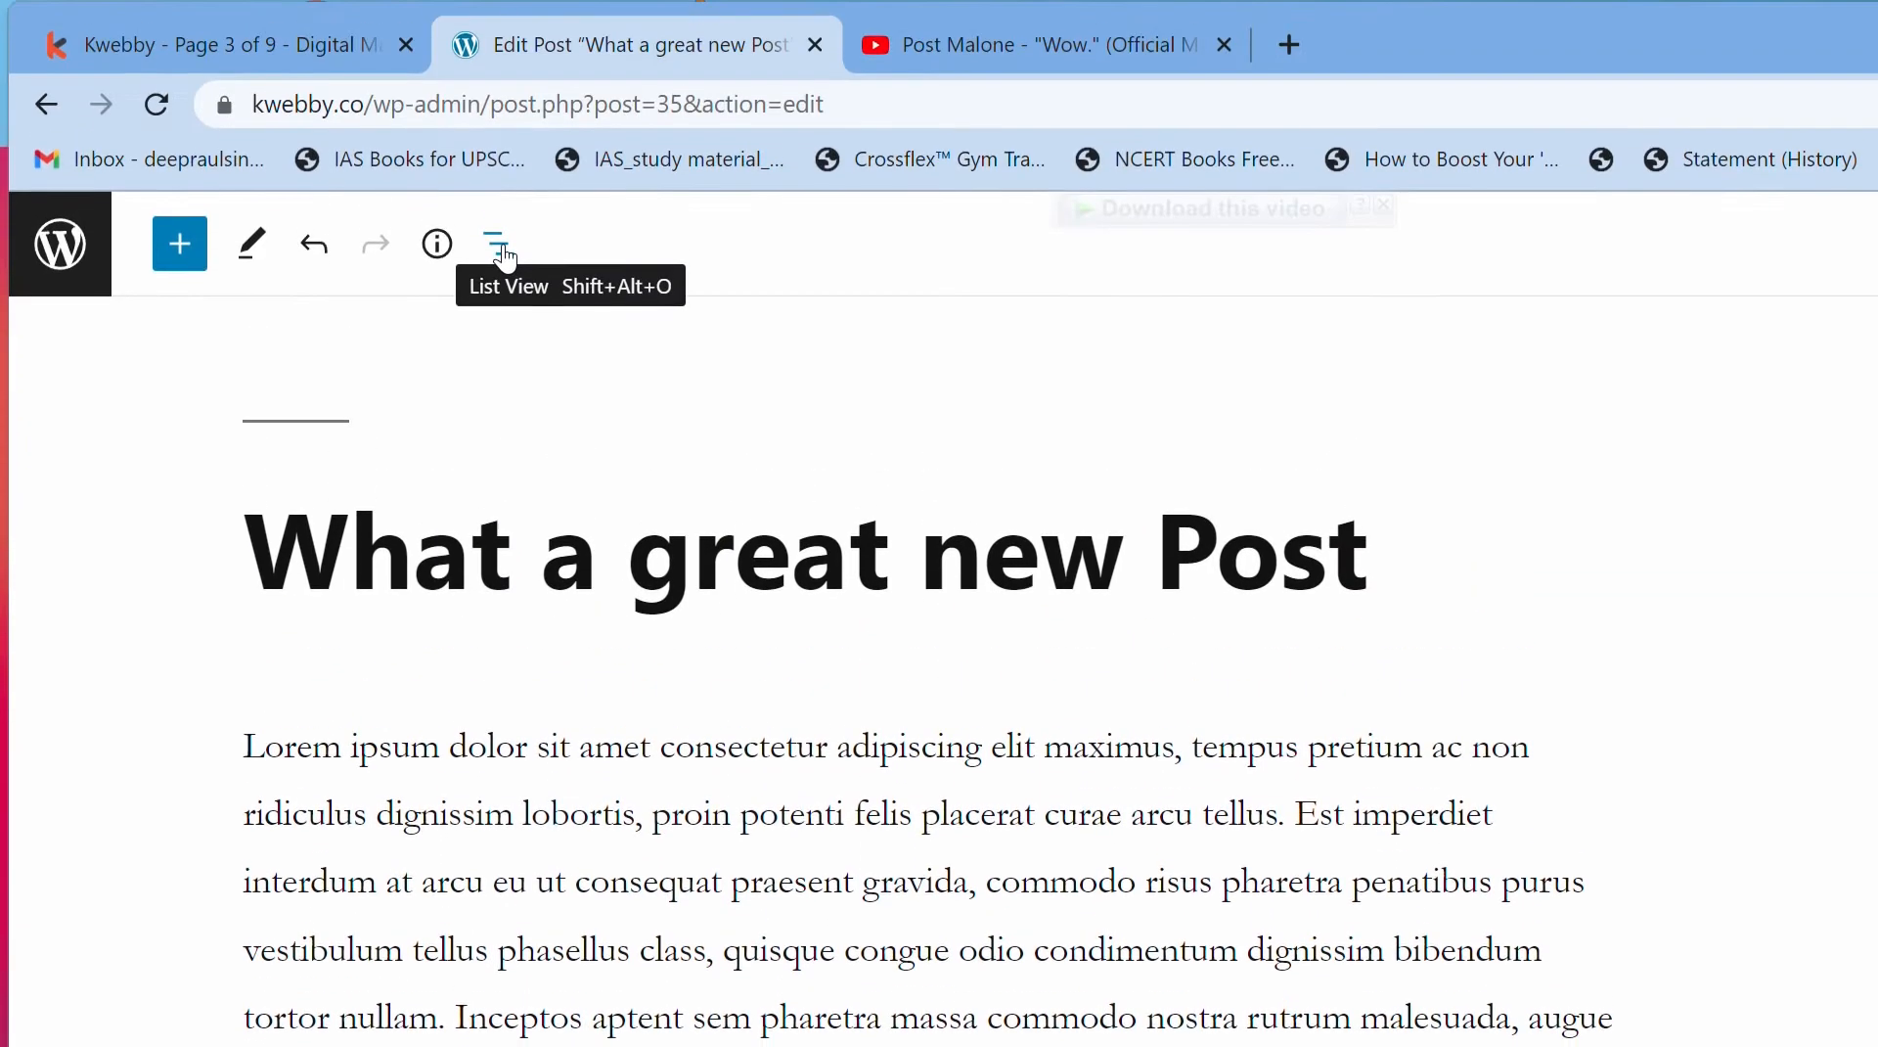
Step: Open the List View and look over the post's block structure
{"action": "left_click", "coordinate": [503, 253]}
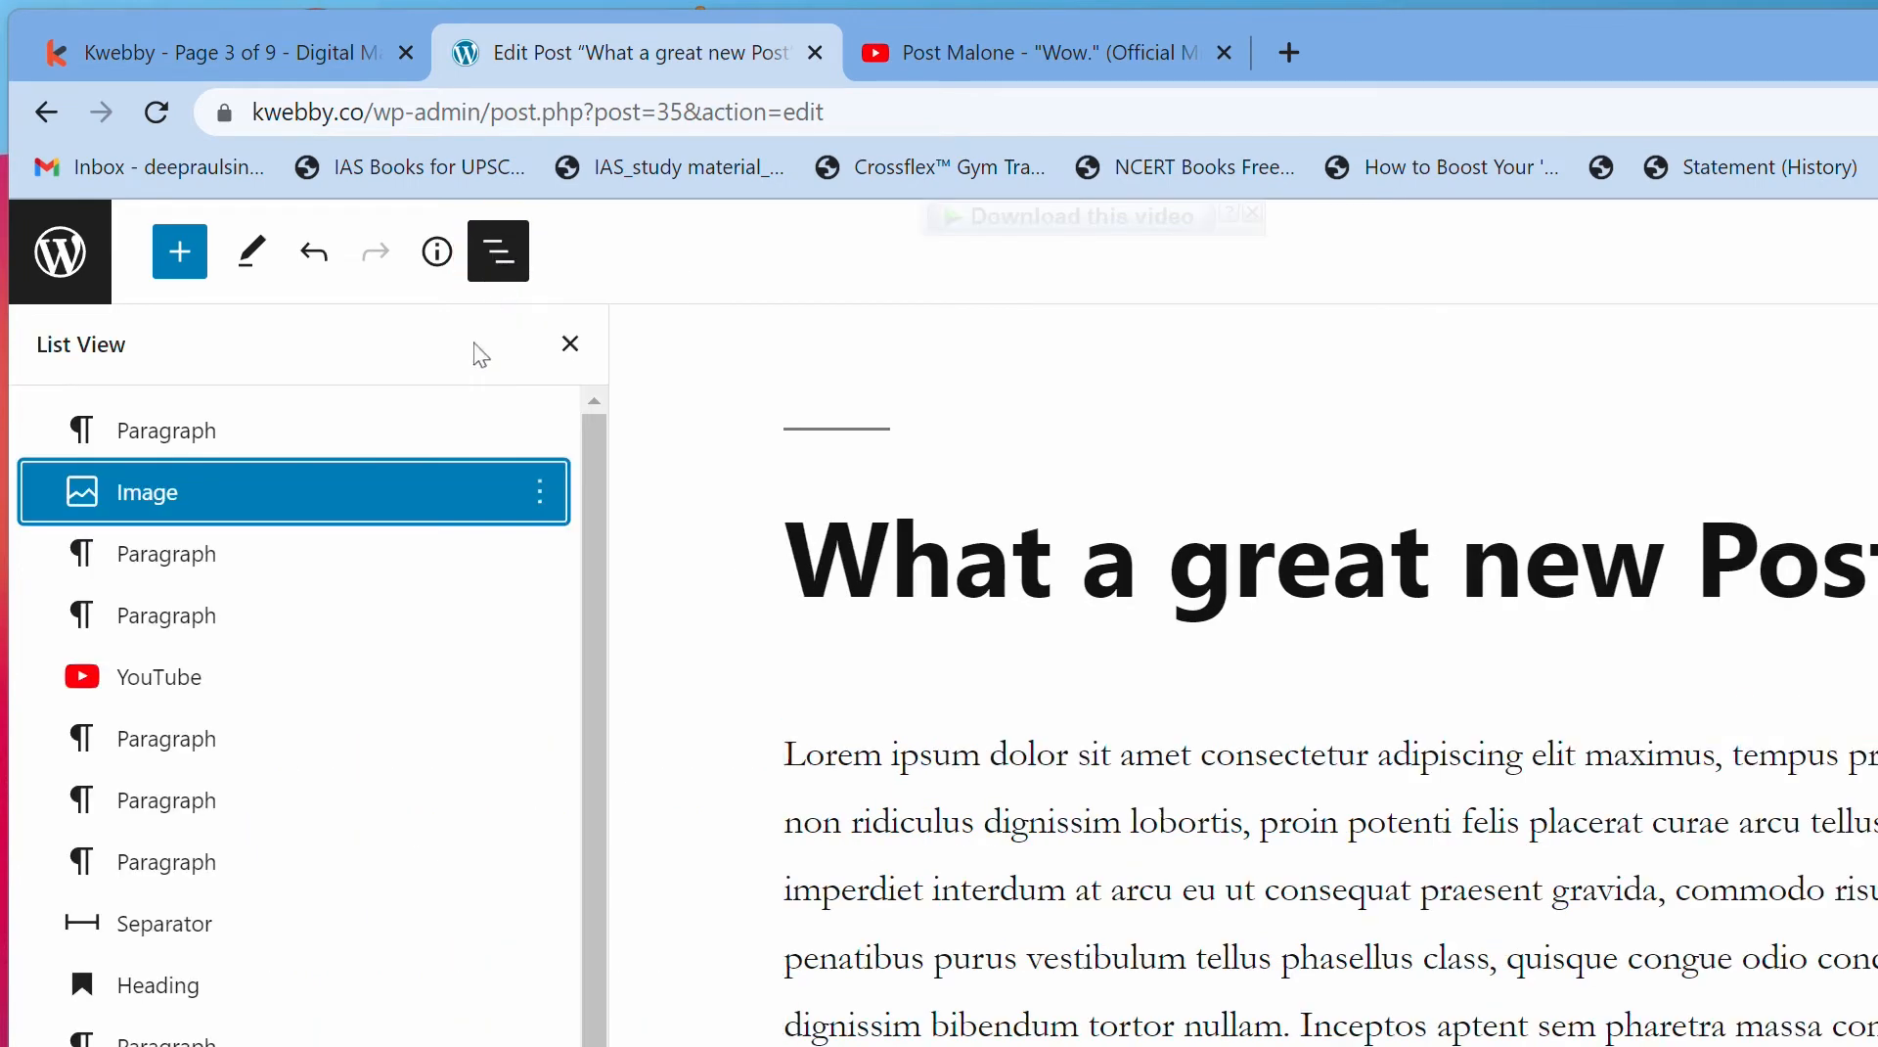
{"action": "scroll", "coordinate": [282, 939], "scroll_direction": "down", "scroll_amount": 1}
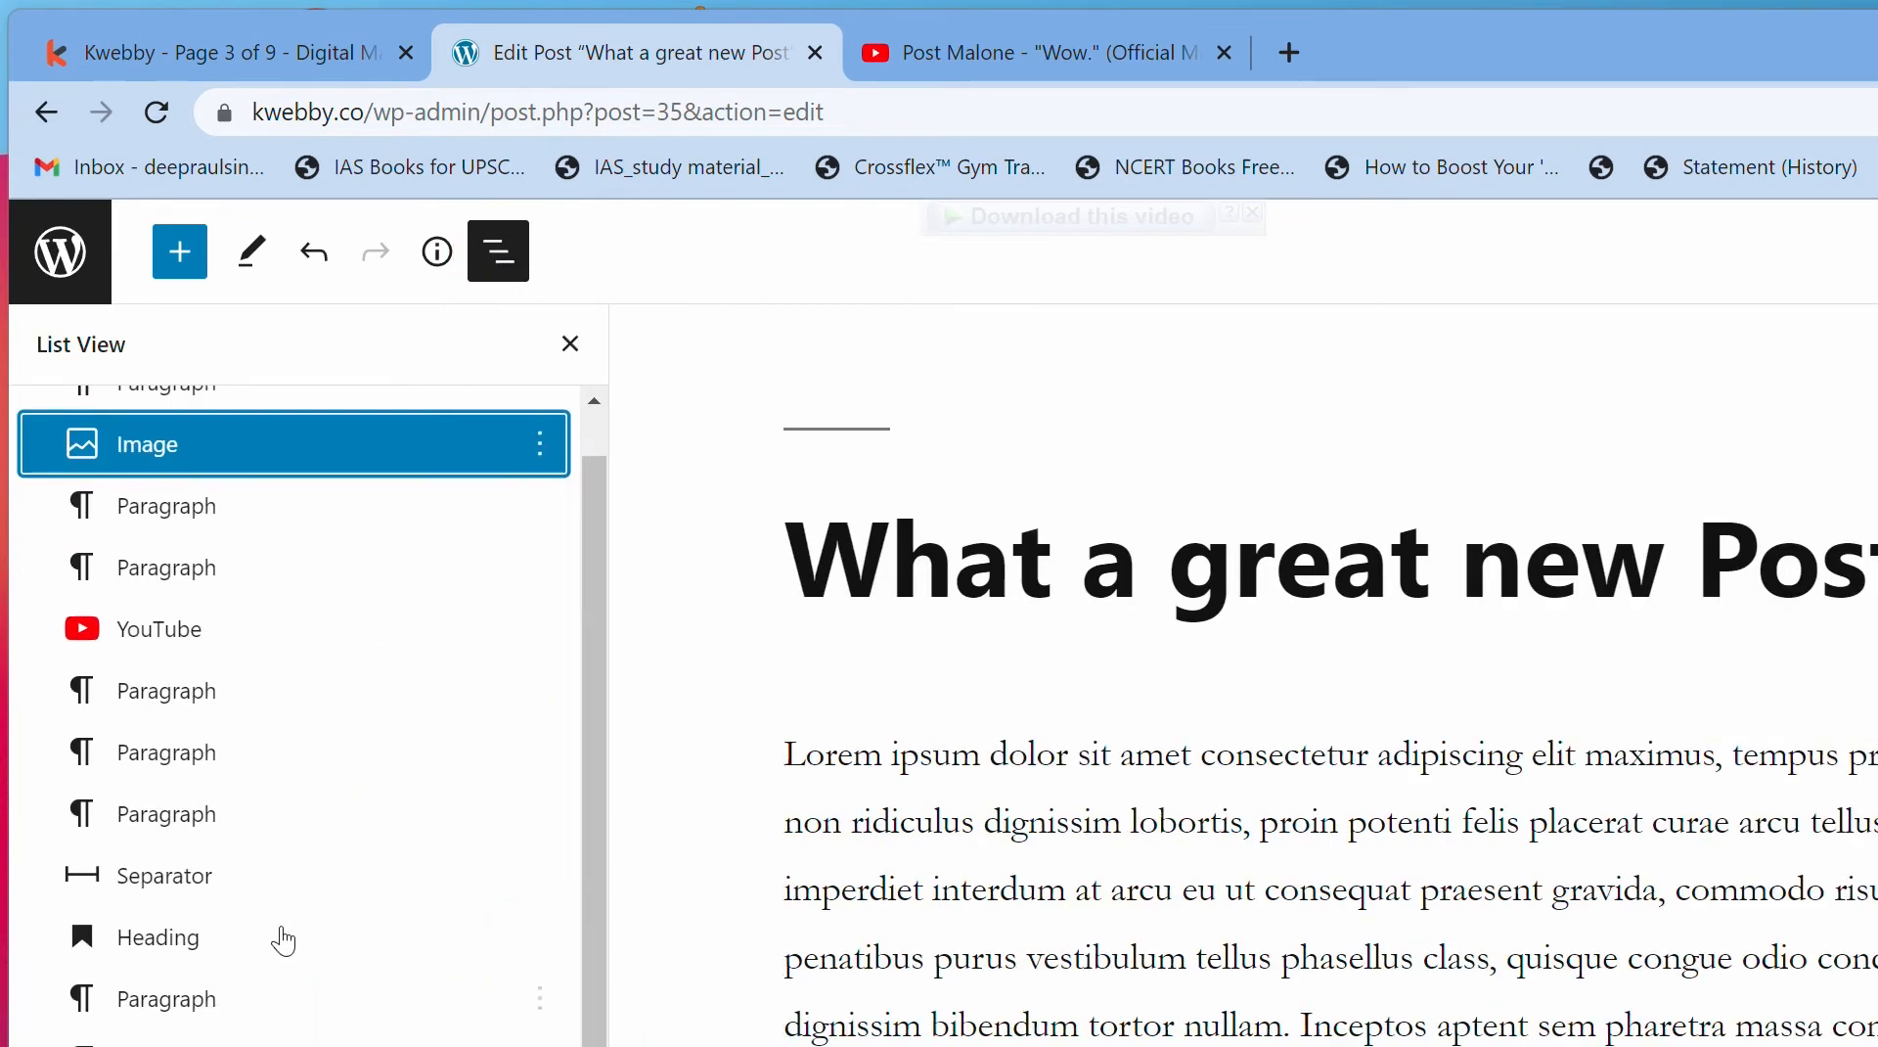
{"action": "scroll", "coordinate": [281, 937], "scroll_direction": "up", "scroll_amount": 1}
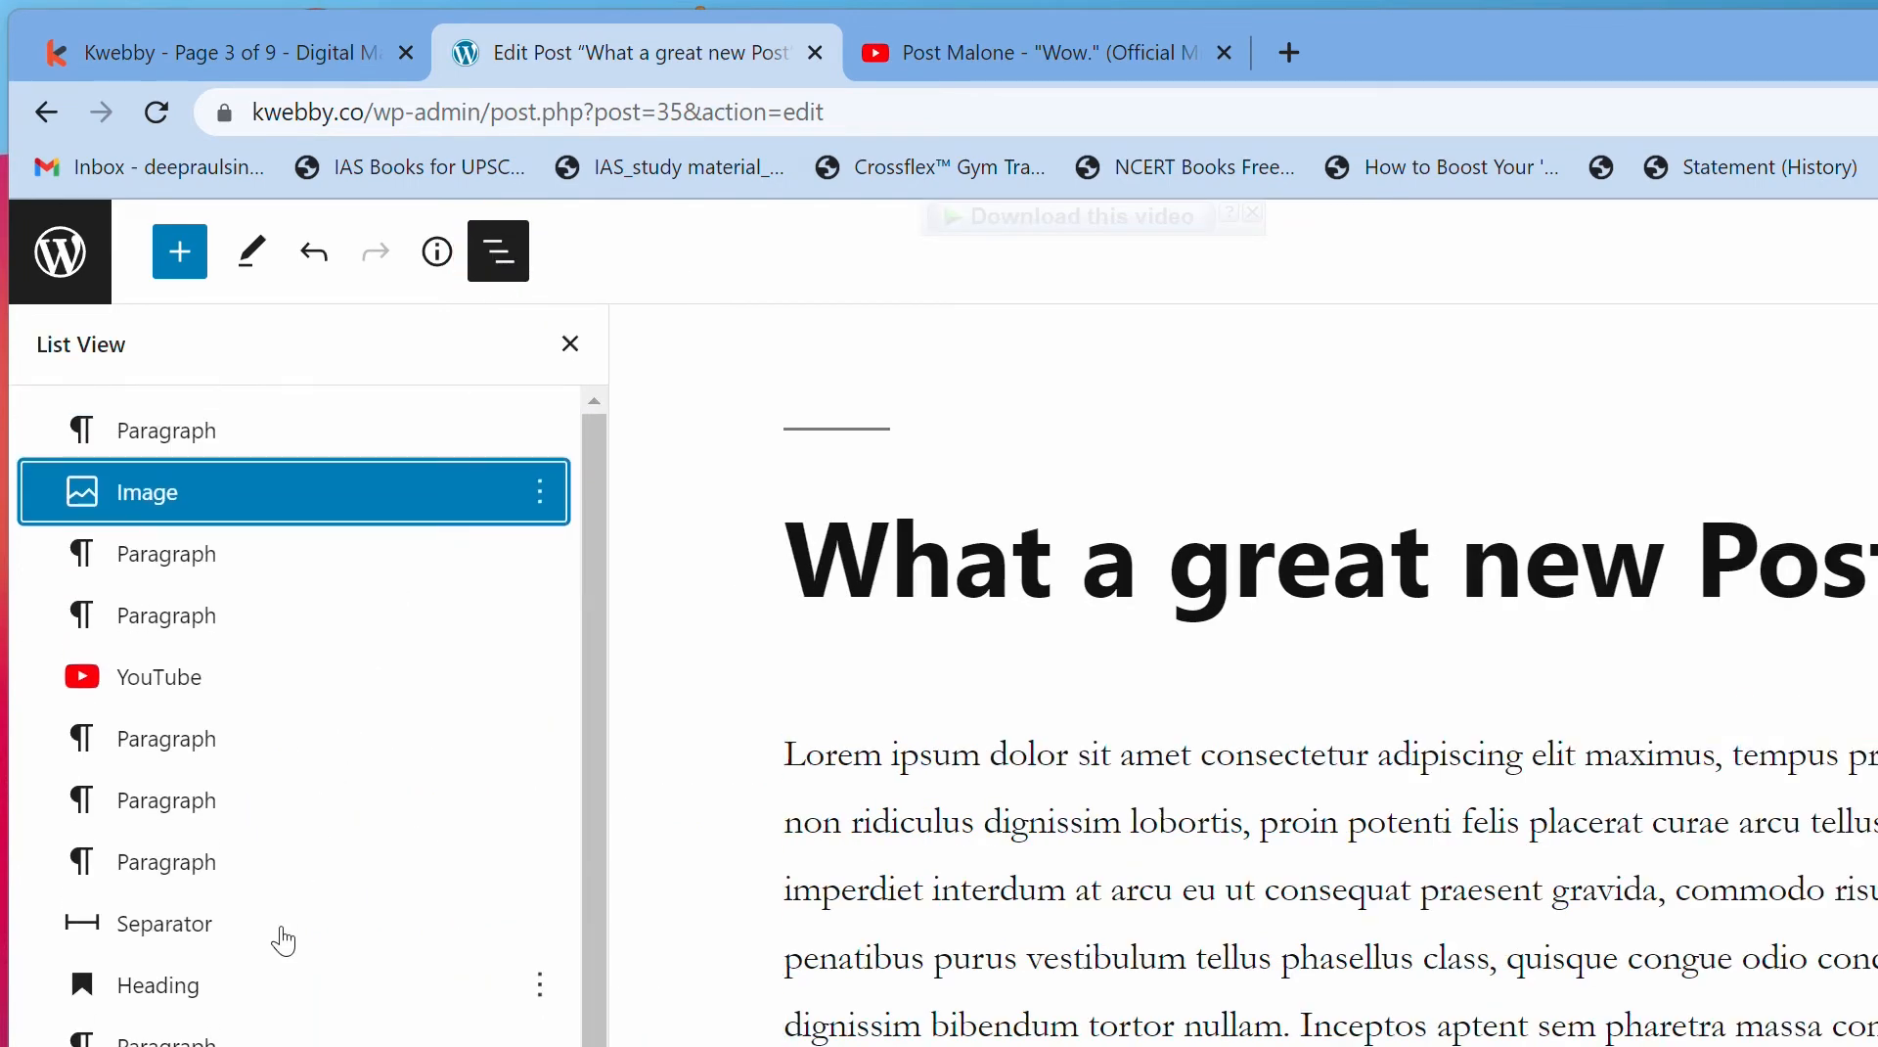
Step: Examine the post's document details, including its paragraph and block counts and heading outline, and close them
{"action": "left_click", "coordinate": [431, 262]}
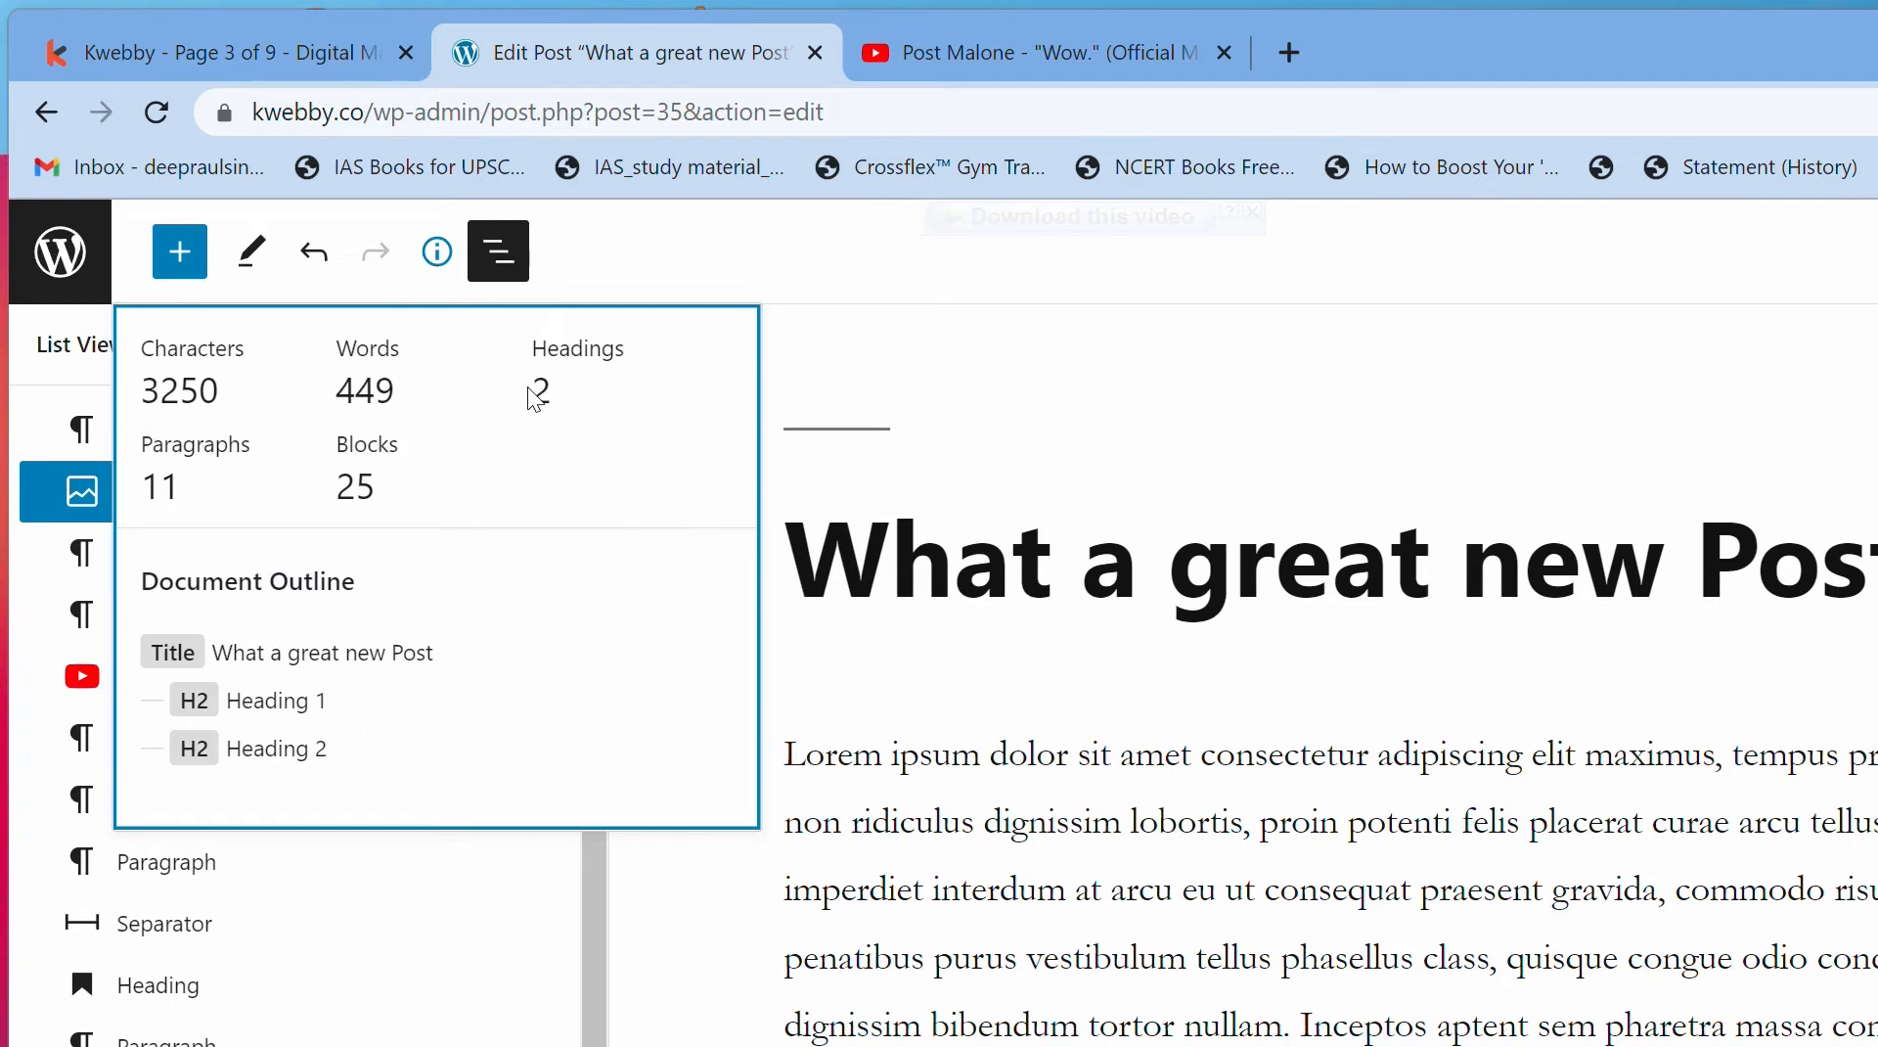
{"action": "double_click", "coordinate": [160, 486]}
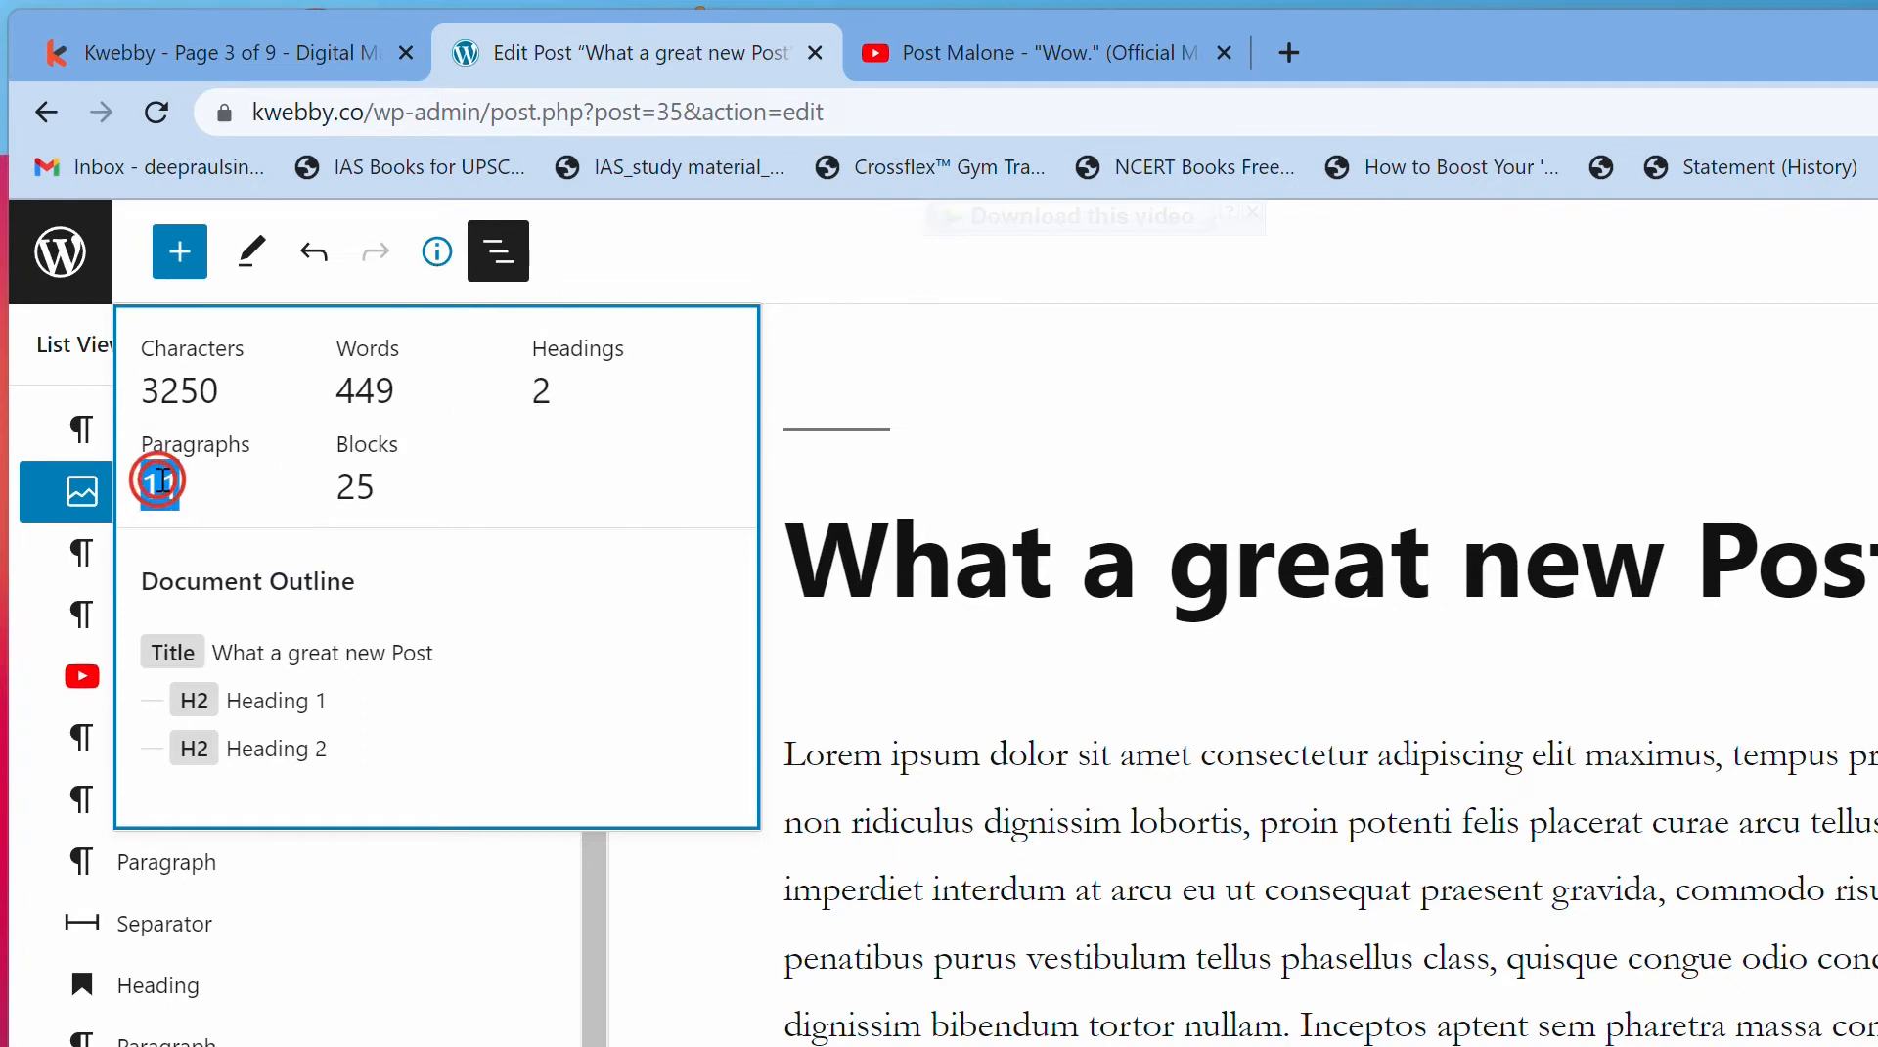
{"action": "double_click", "coordinate": [342, 489]}
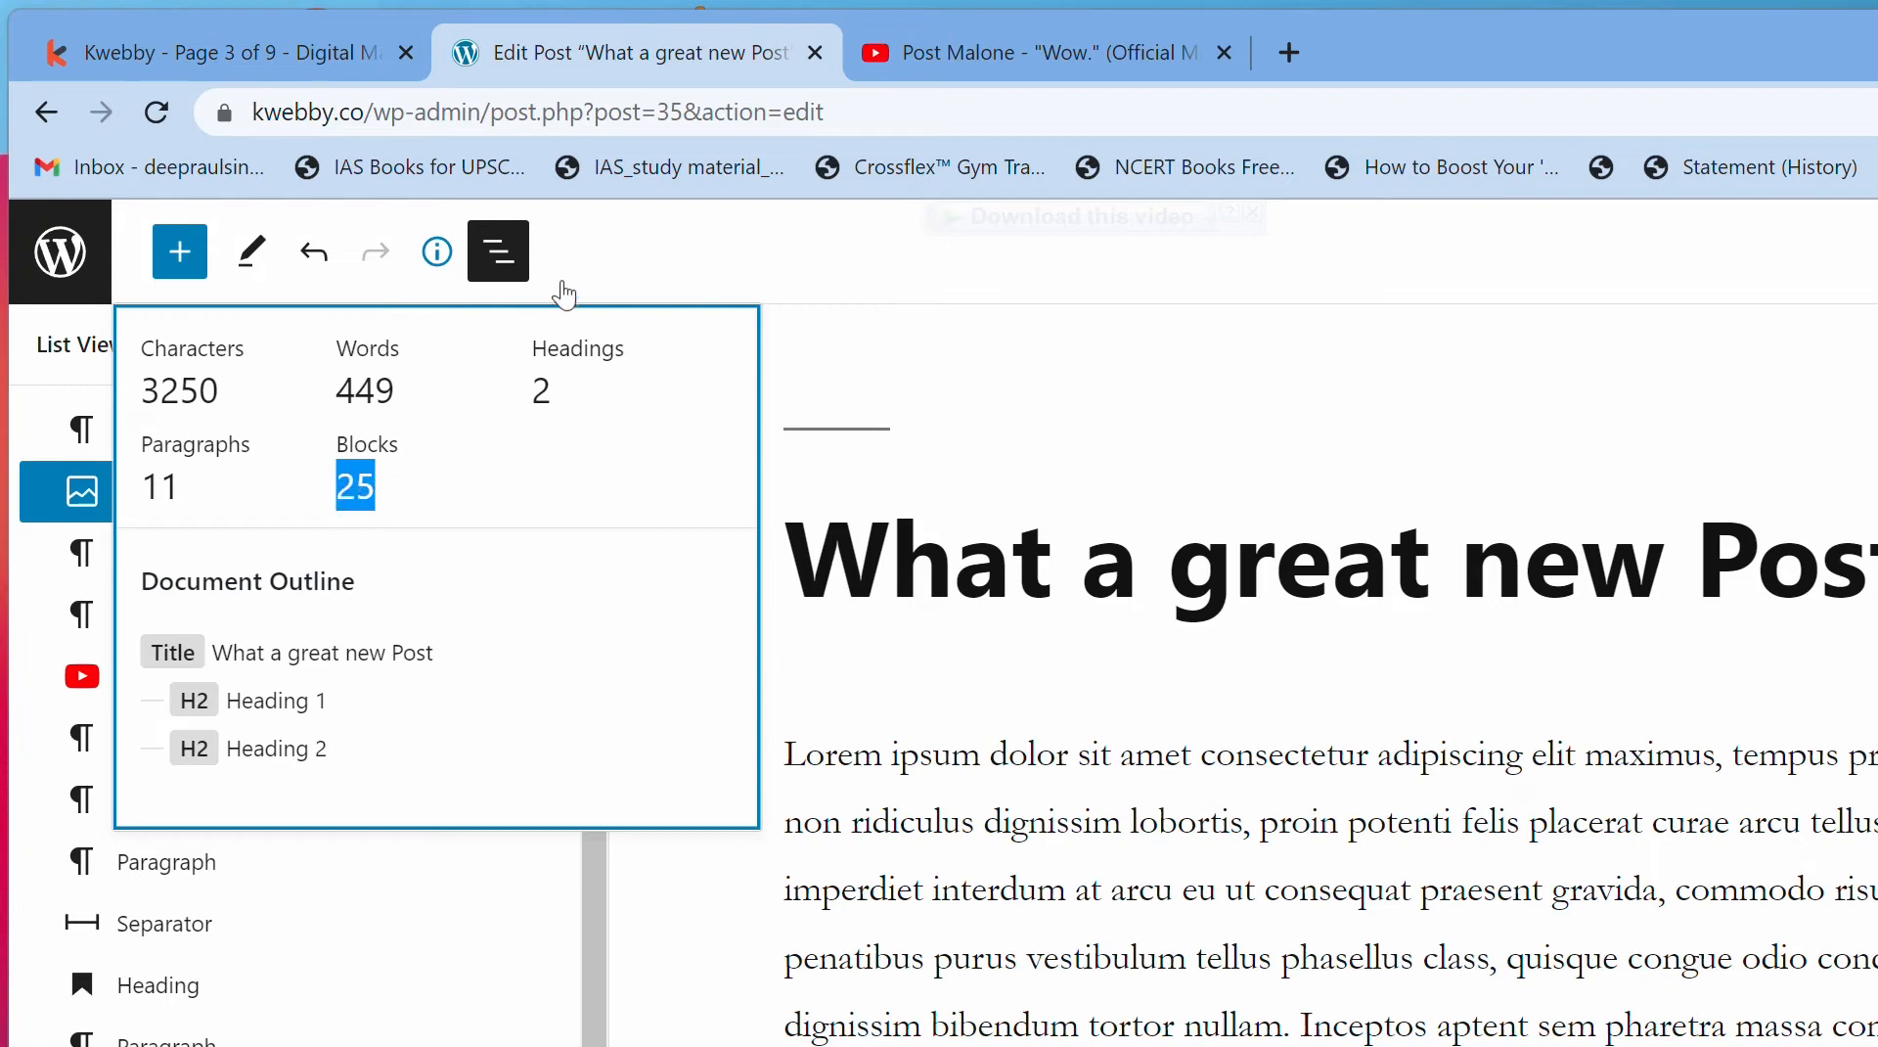
{"action": "left_click", "coordinate": [591, 259]}
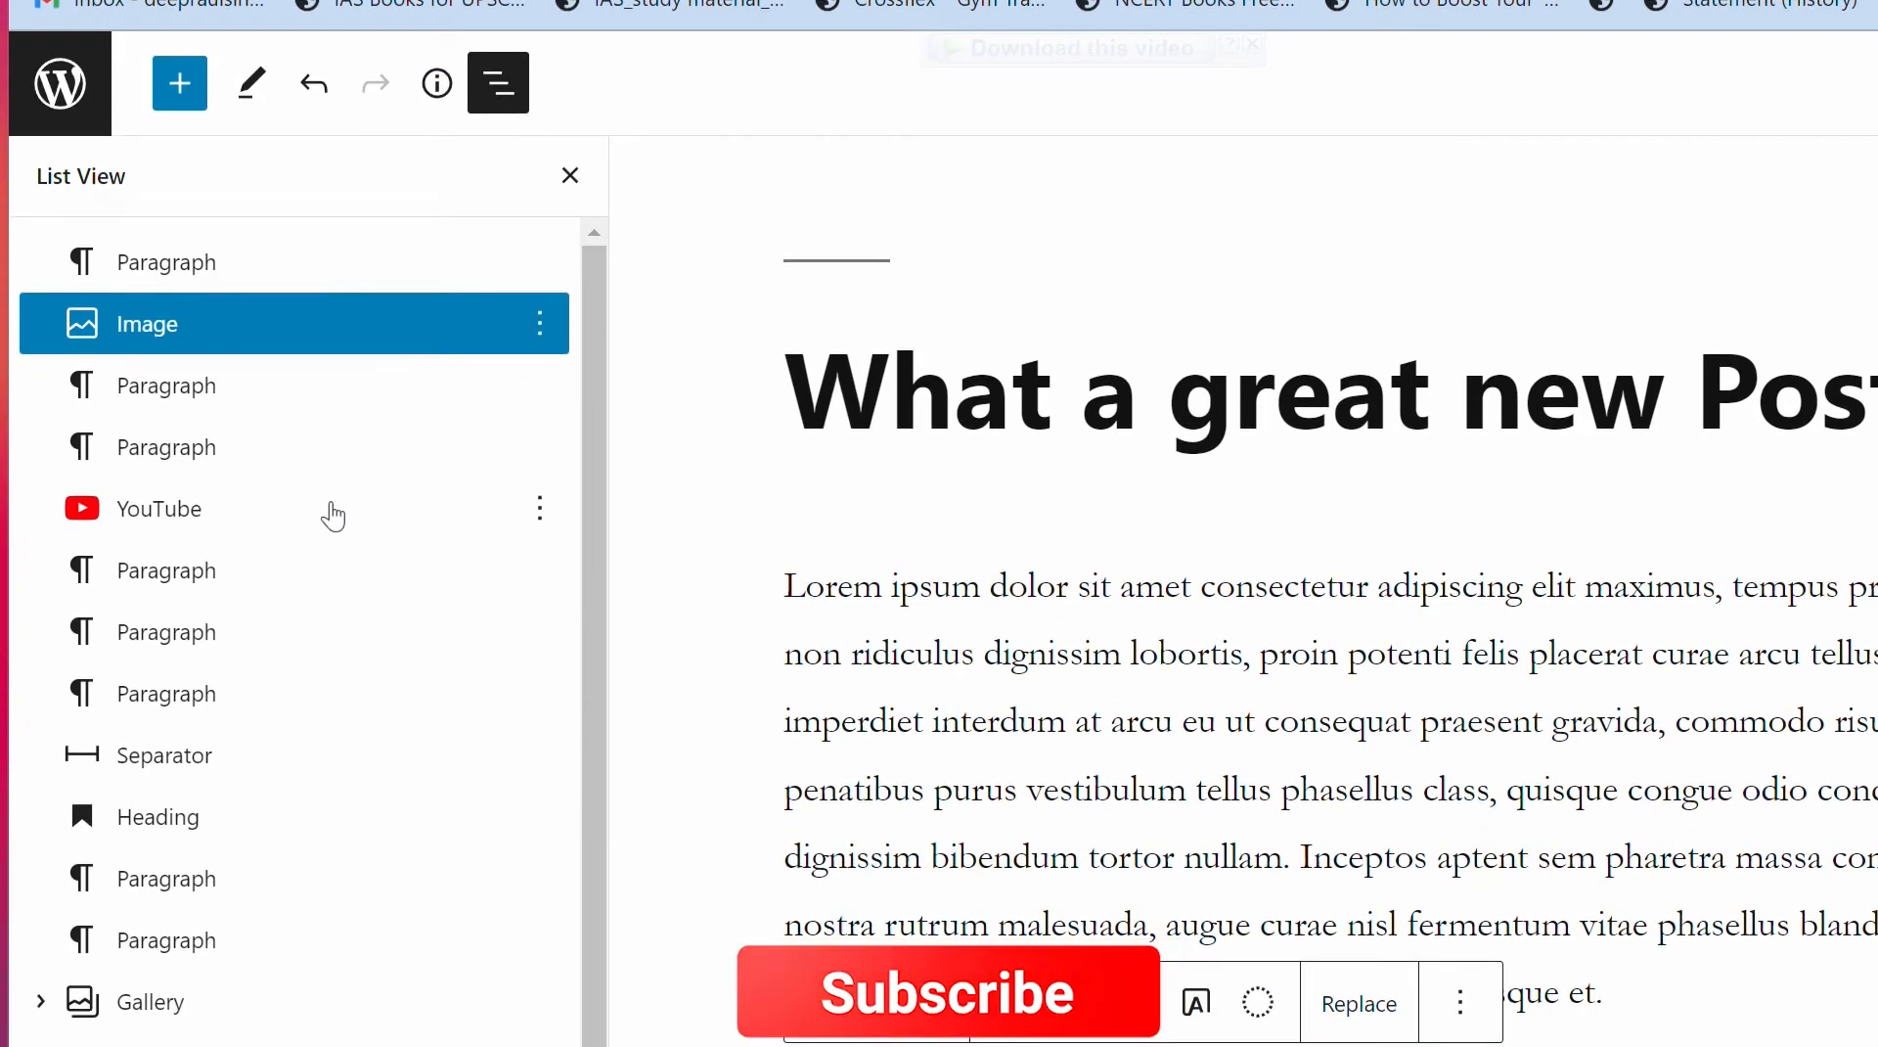
Step: Go to the YouTube block from the block list and dismiss the "More videos" overlay in its player
{"action": "left_click", "coordinate": [332, 512]}
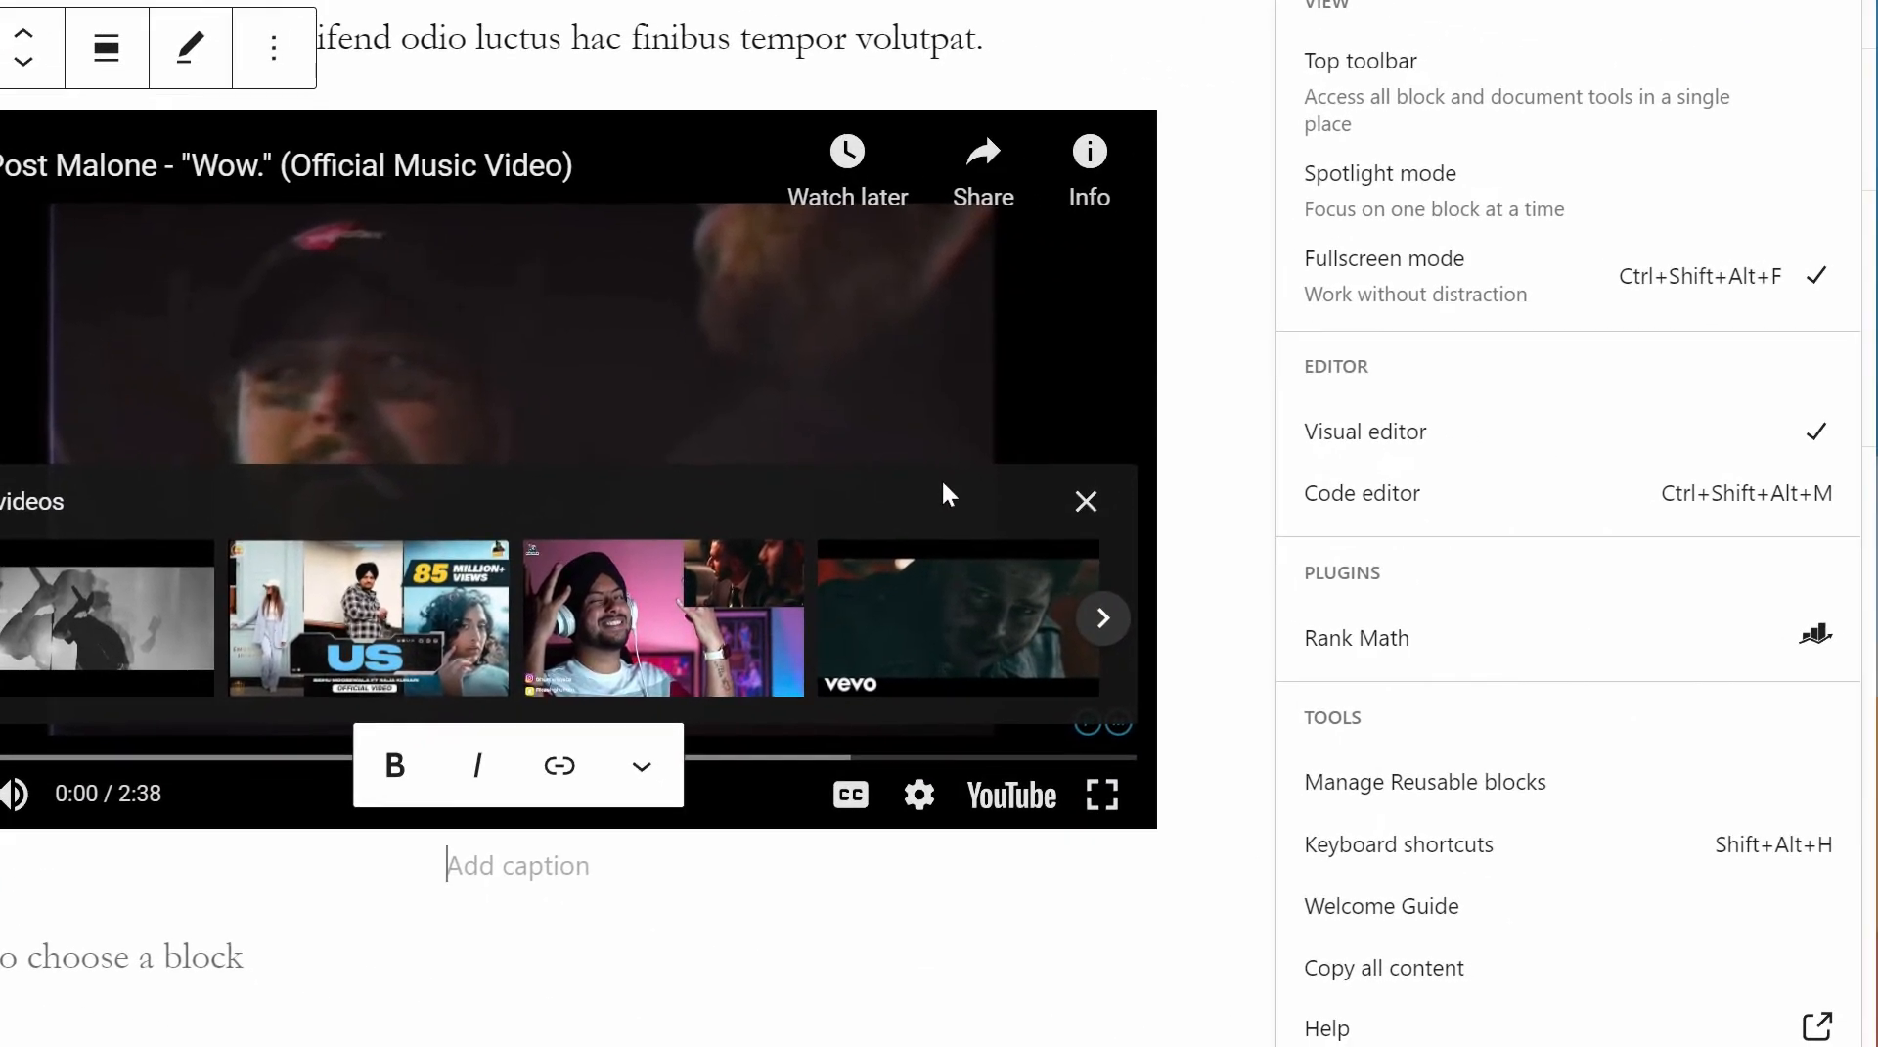
{"action": "left_click", "coordinate": [1086, 499]}
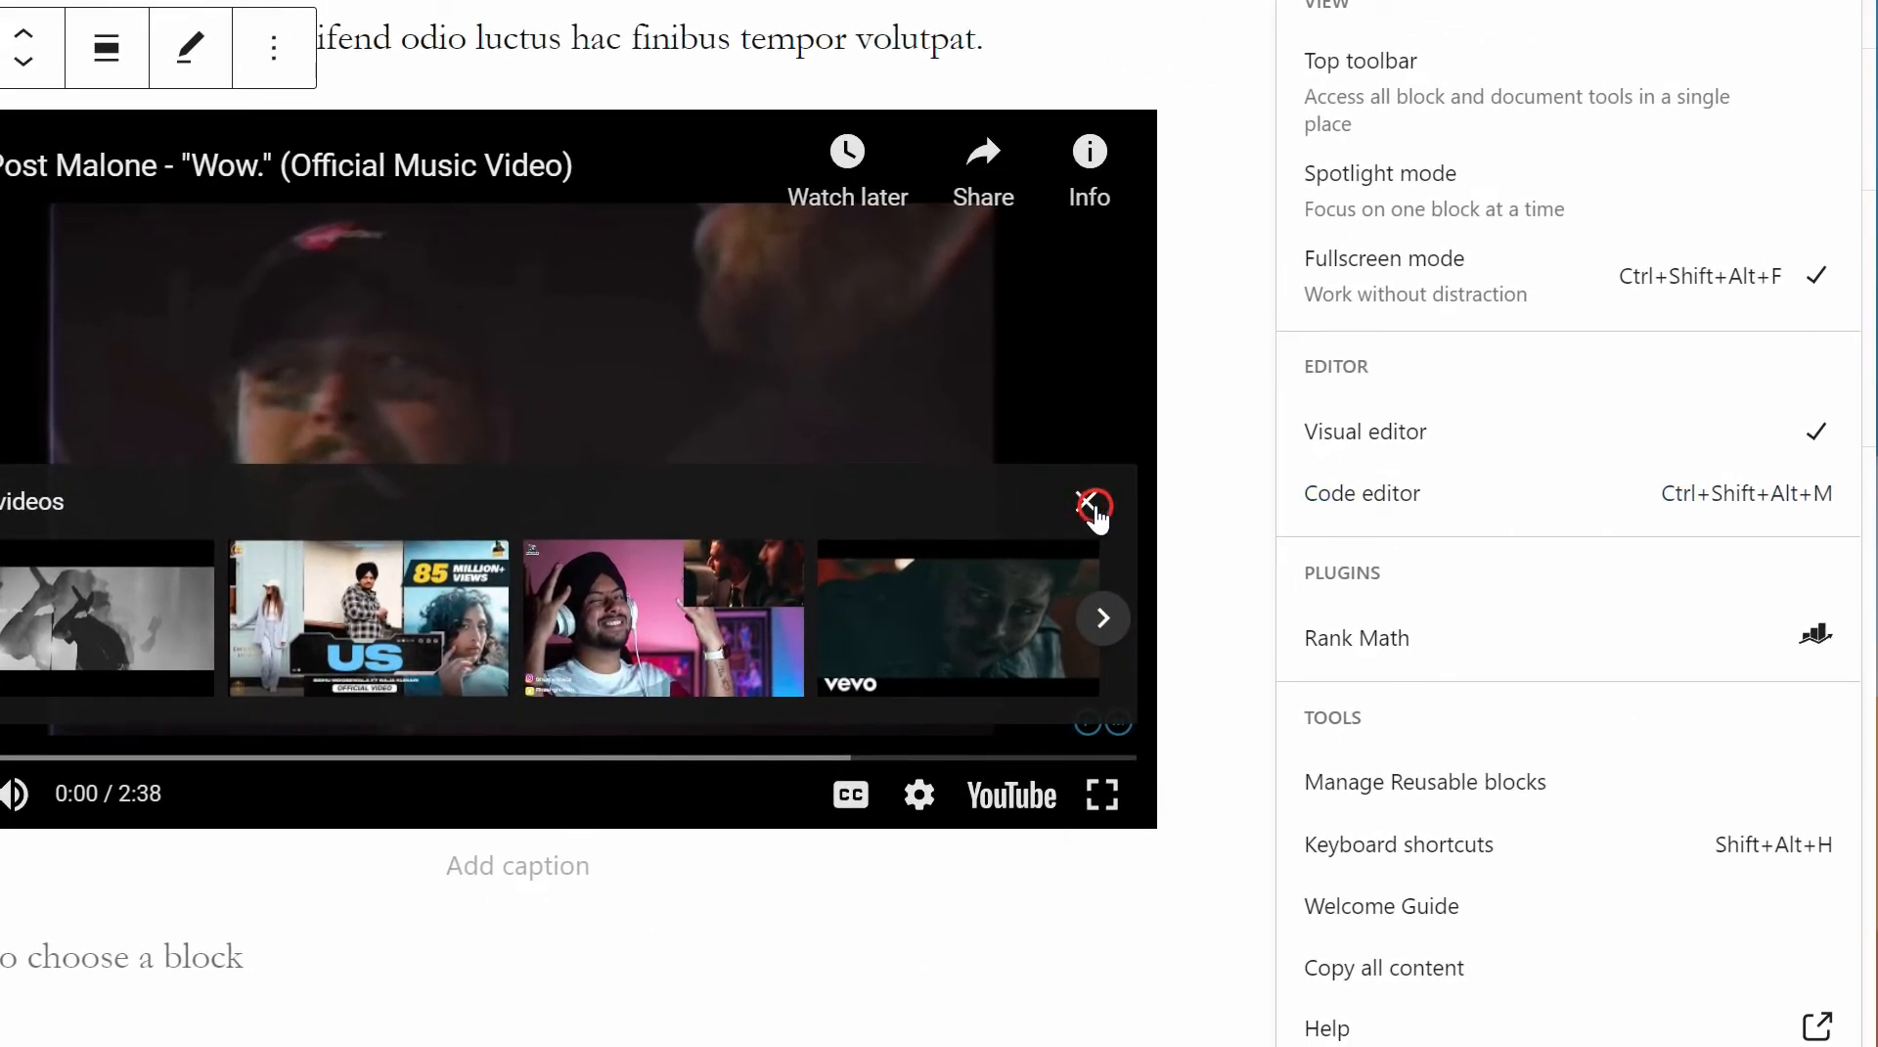
{"action": "left_click", "coordinate": [1092, 500]}
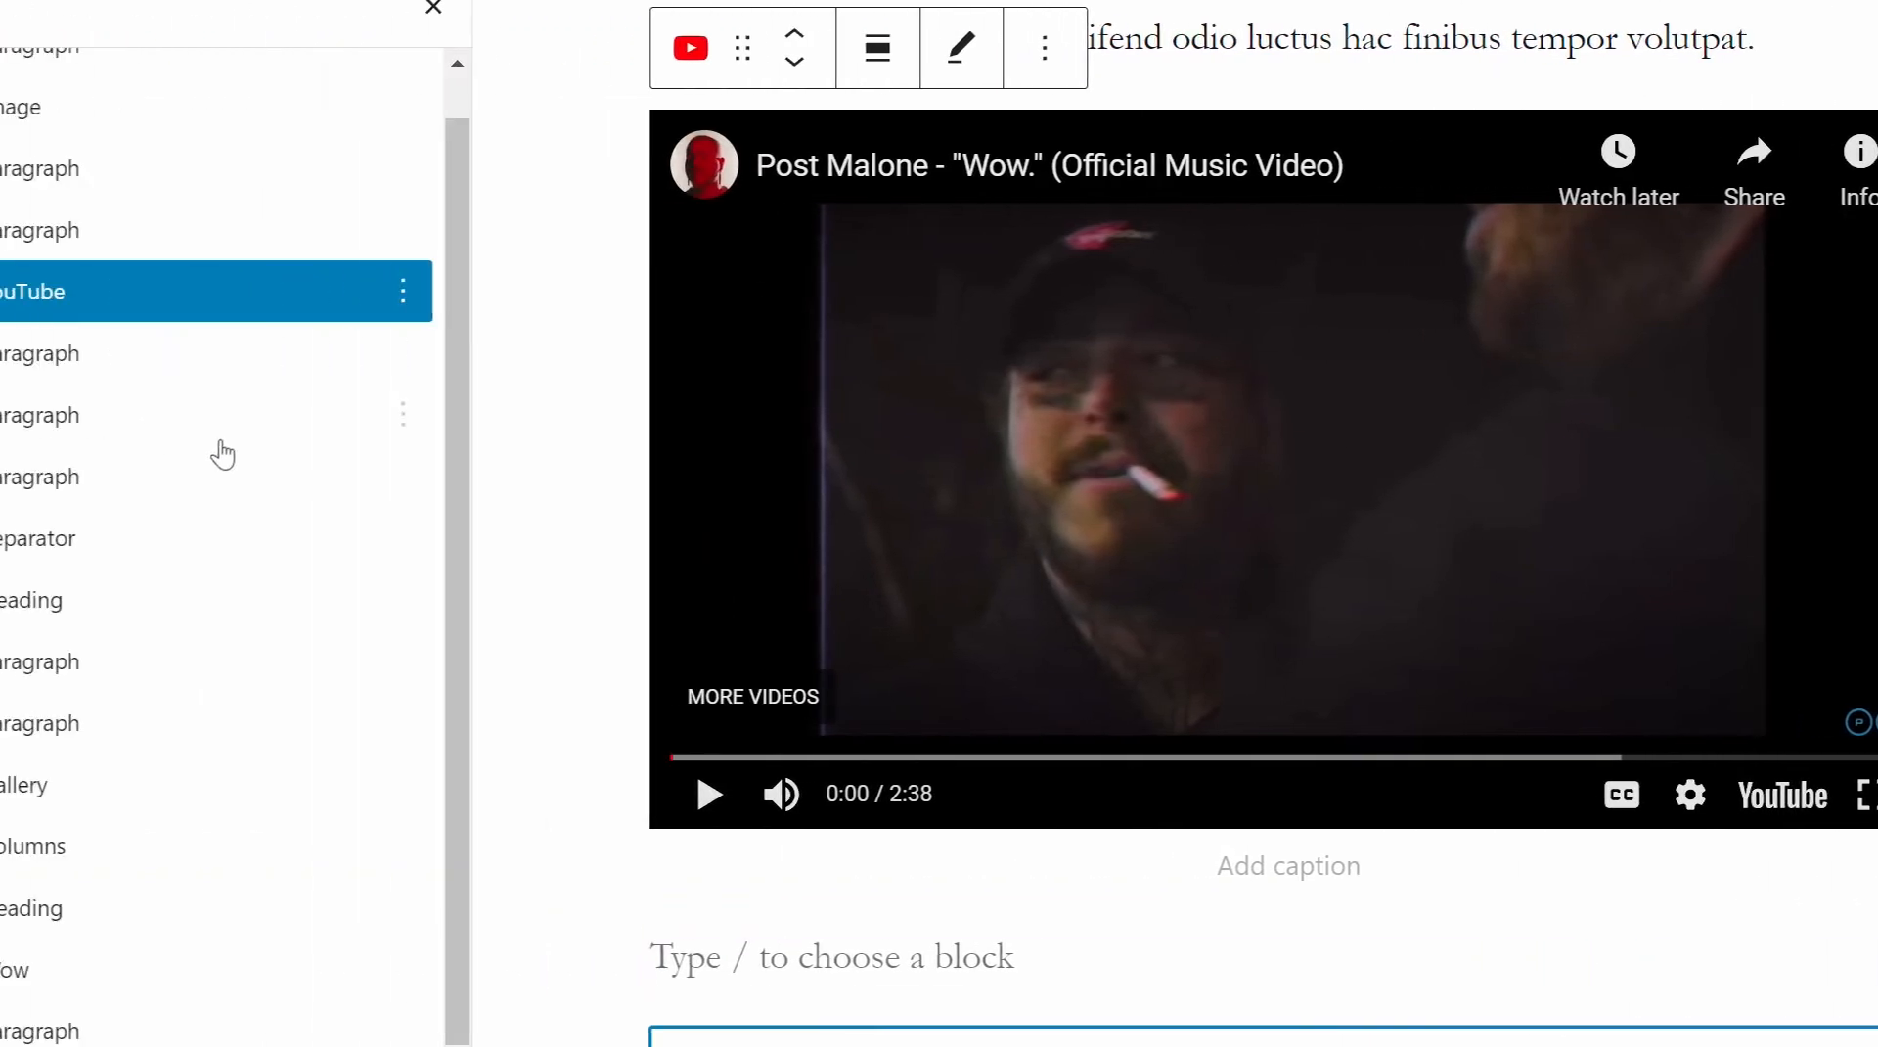
Step: Go from the block list to the separator, the "Heading 1" block and the "Heading 2" block in turn, then close the List View
{"action": "left_click", "coordinate": [110, 538]}
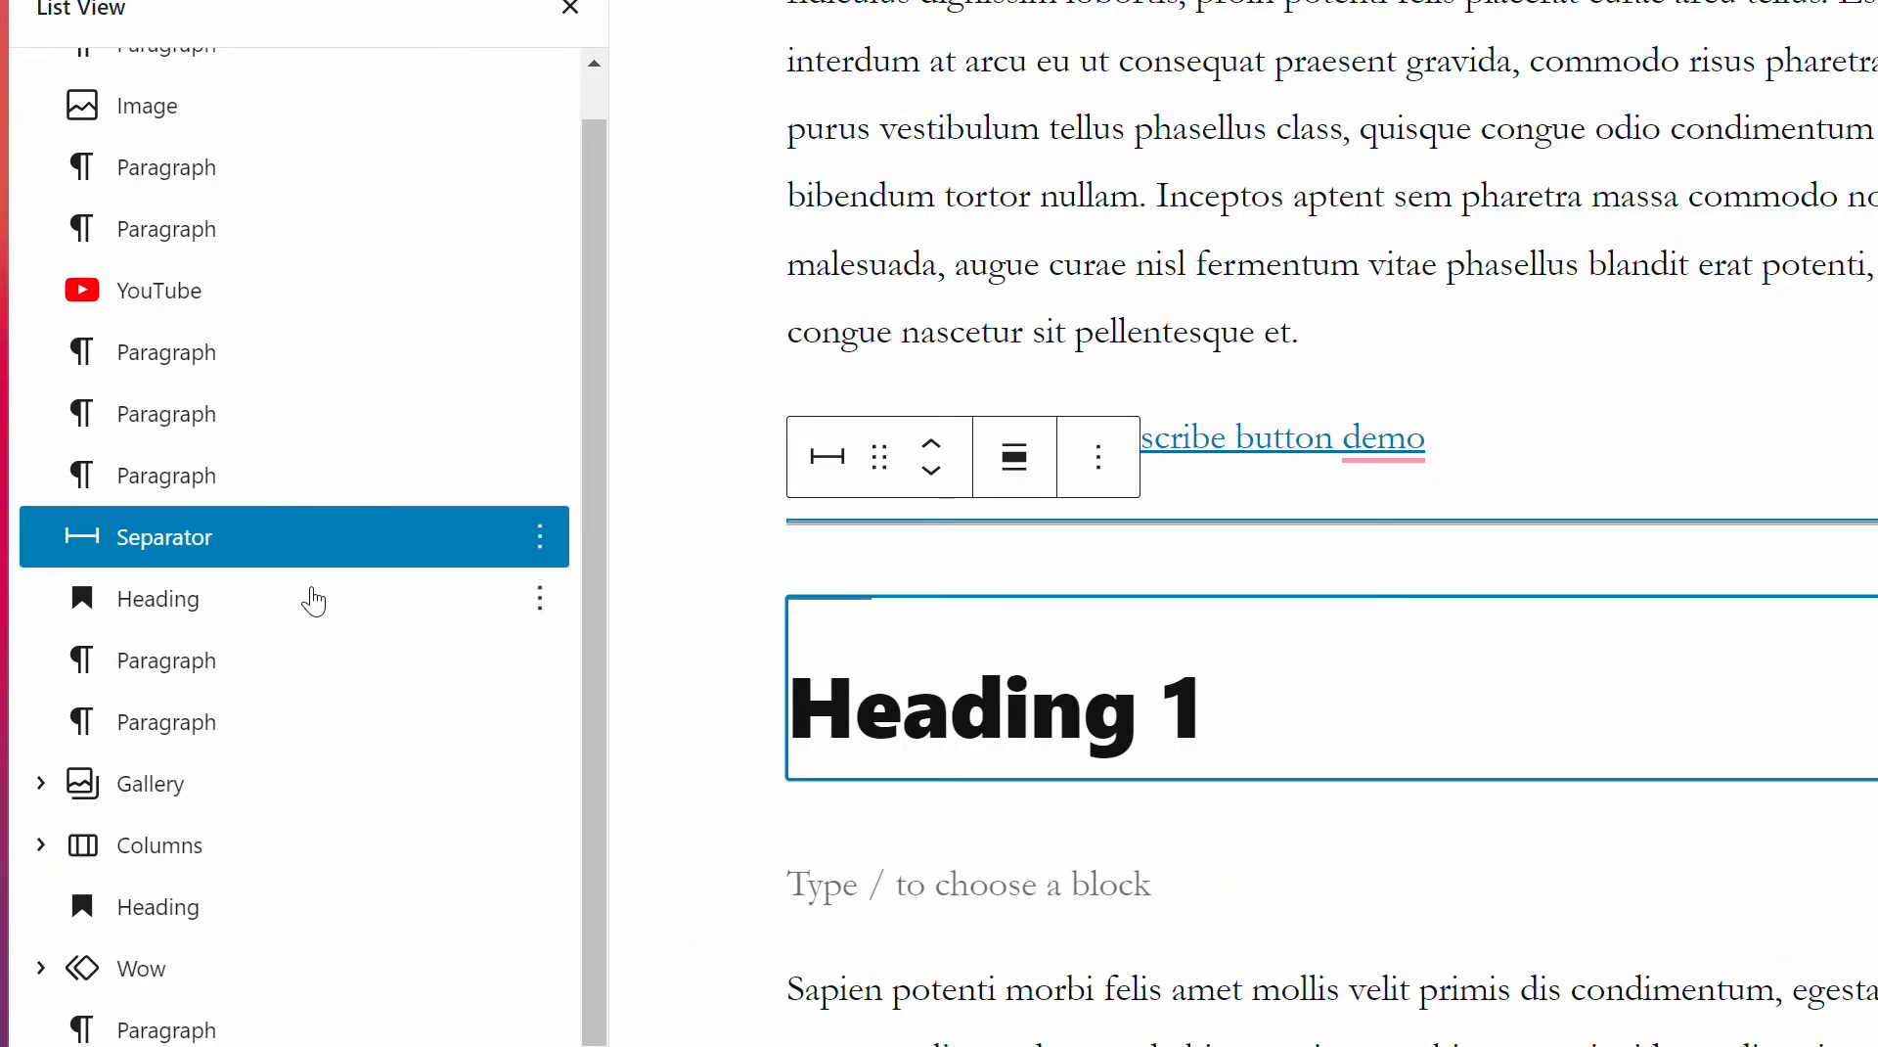
{"action": "left_click", "coordinate": [245, 591]}
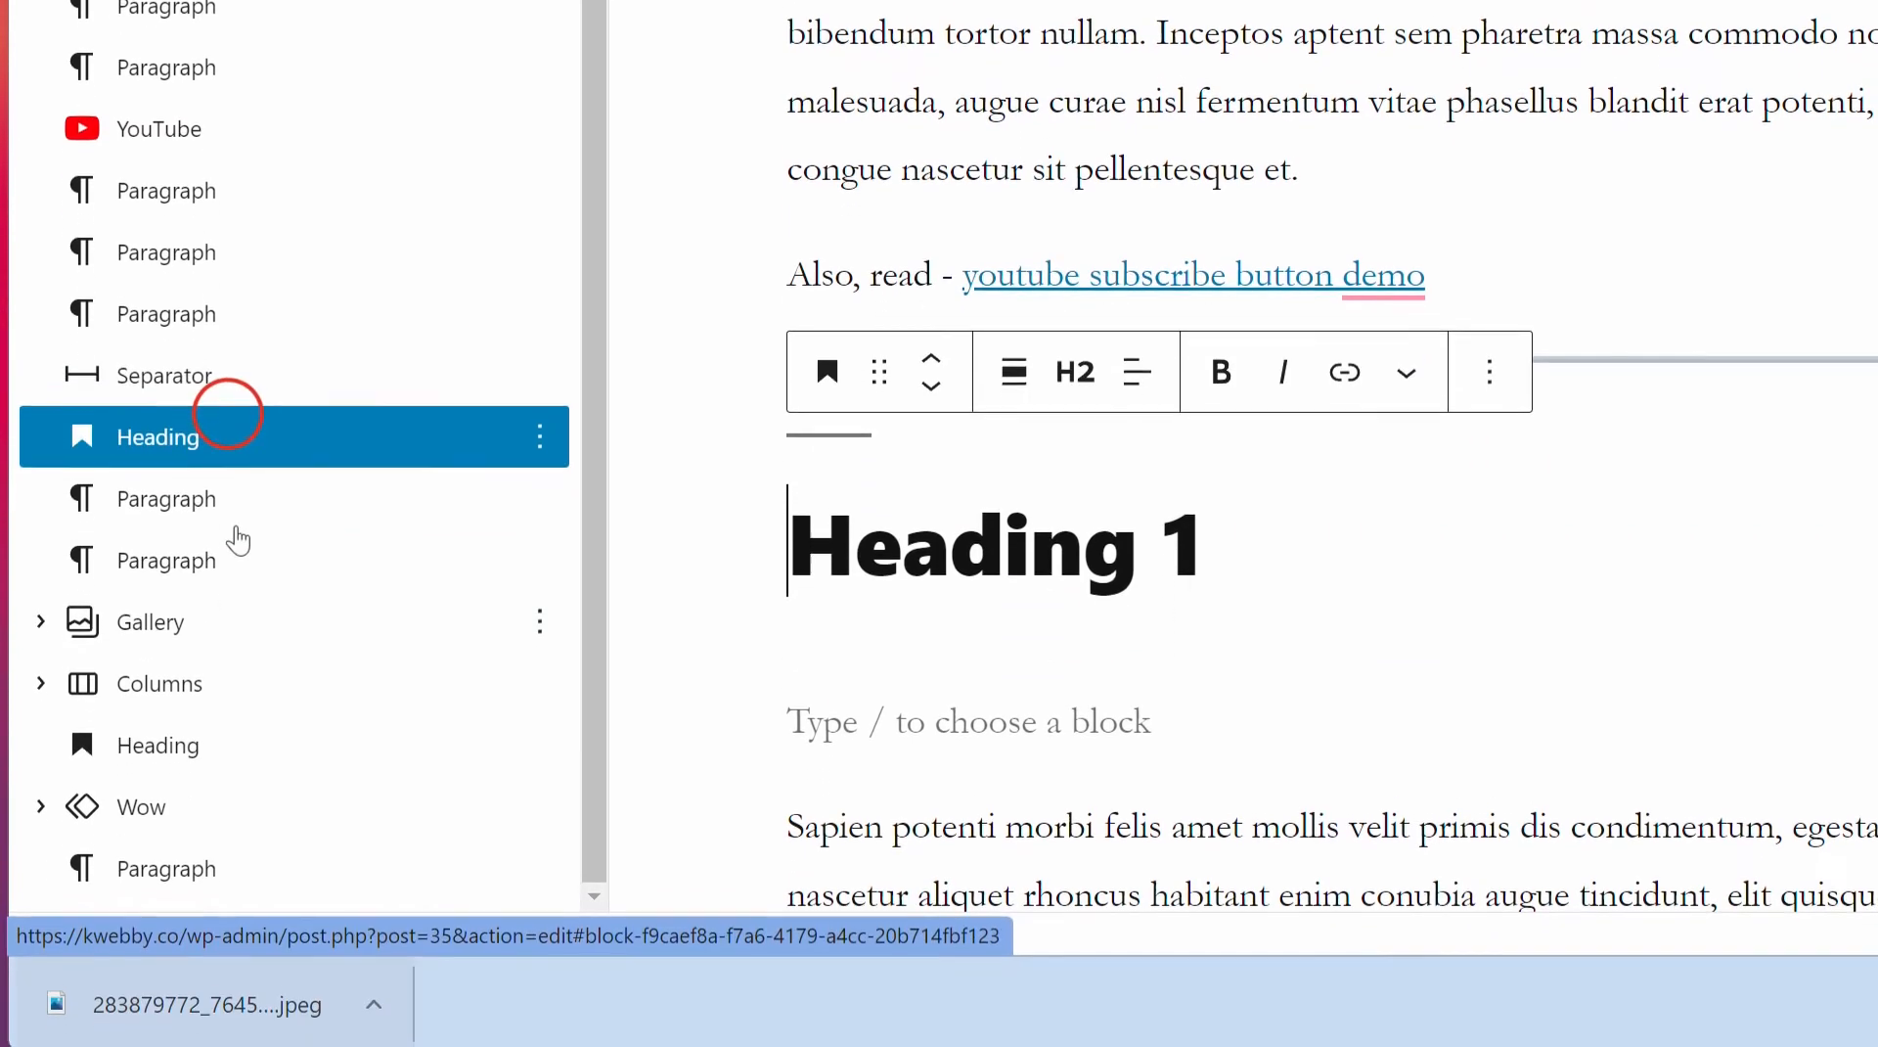
{"action": "left_click", "coordinate": [252, 735]}
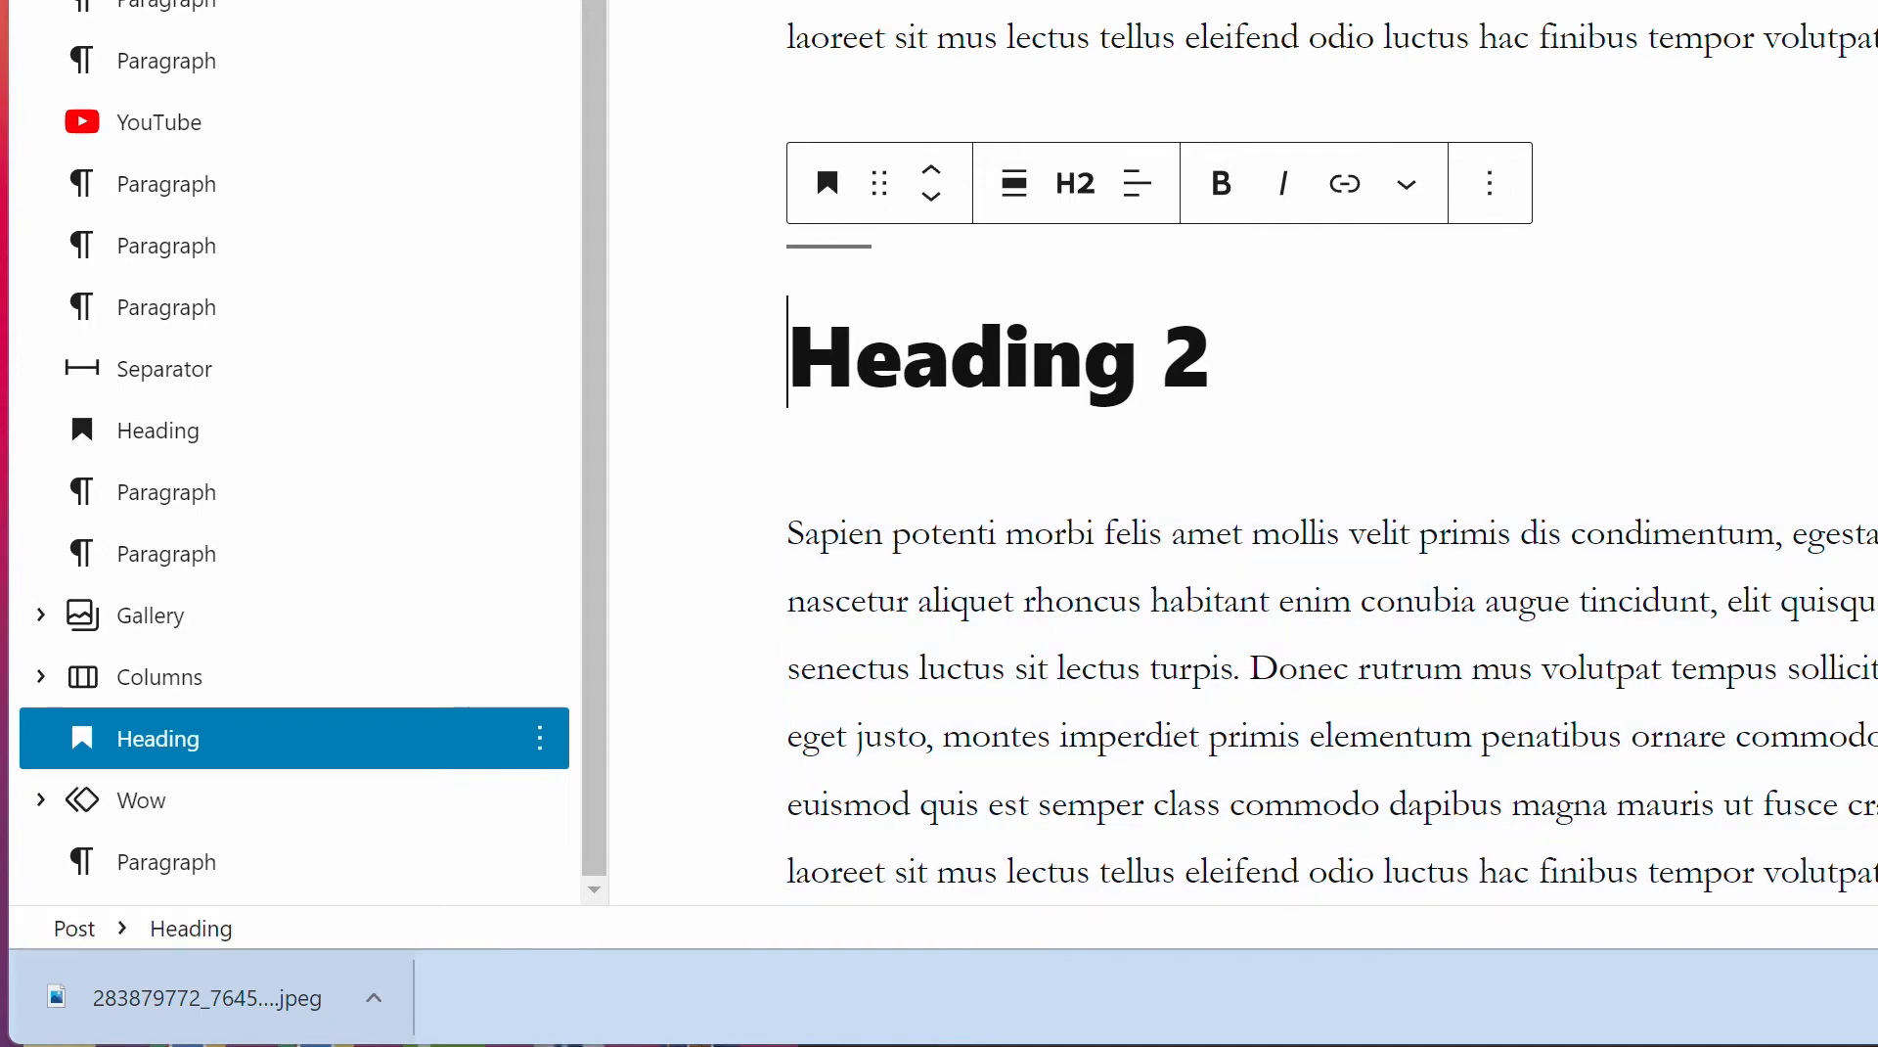
{"action": "left_click", "coordinate": [568, 339]}
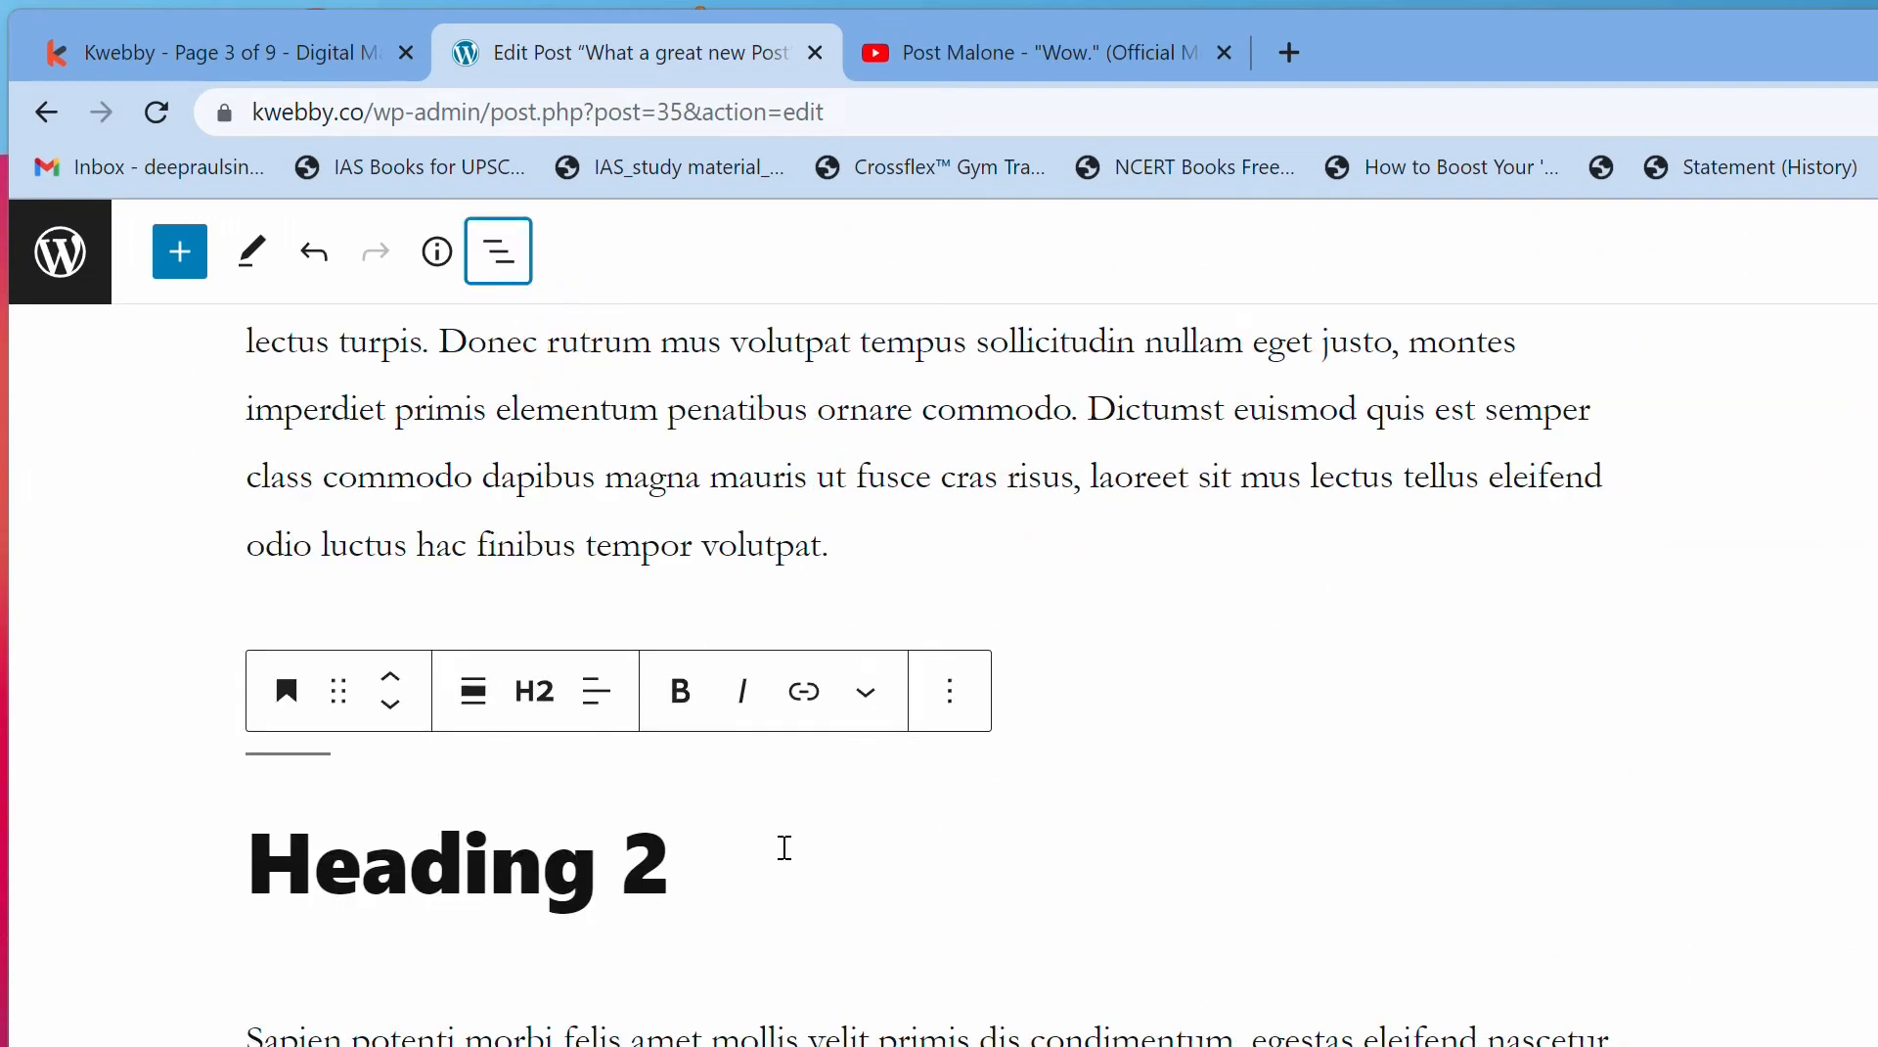
Step: Select all text in the "Sapien potenti" paragraph below the first large image, then clear the selection
{"action": "scroll", "coordinate": [902, 915], "scroll_direction": "down", "scroll_amount": 20}
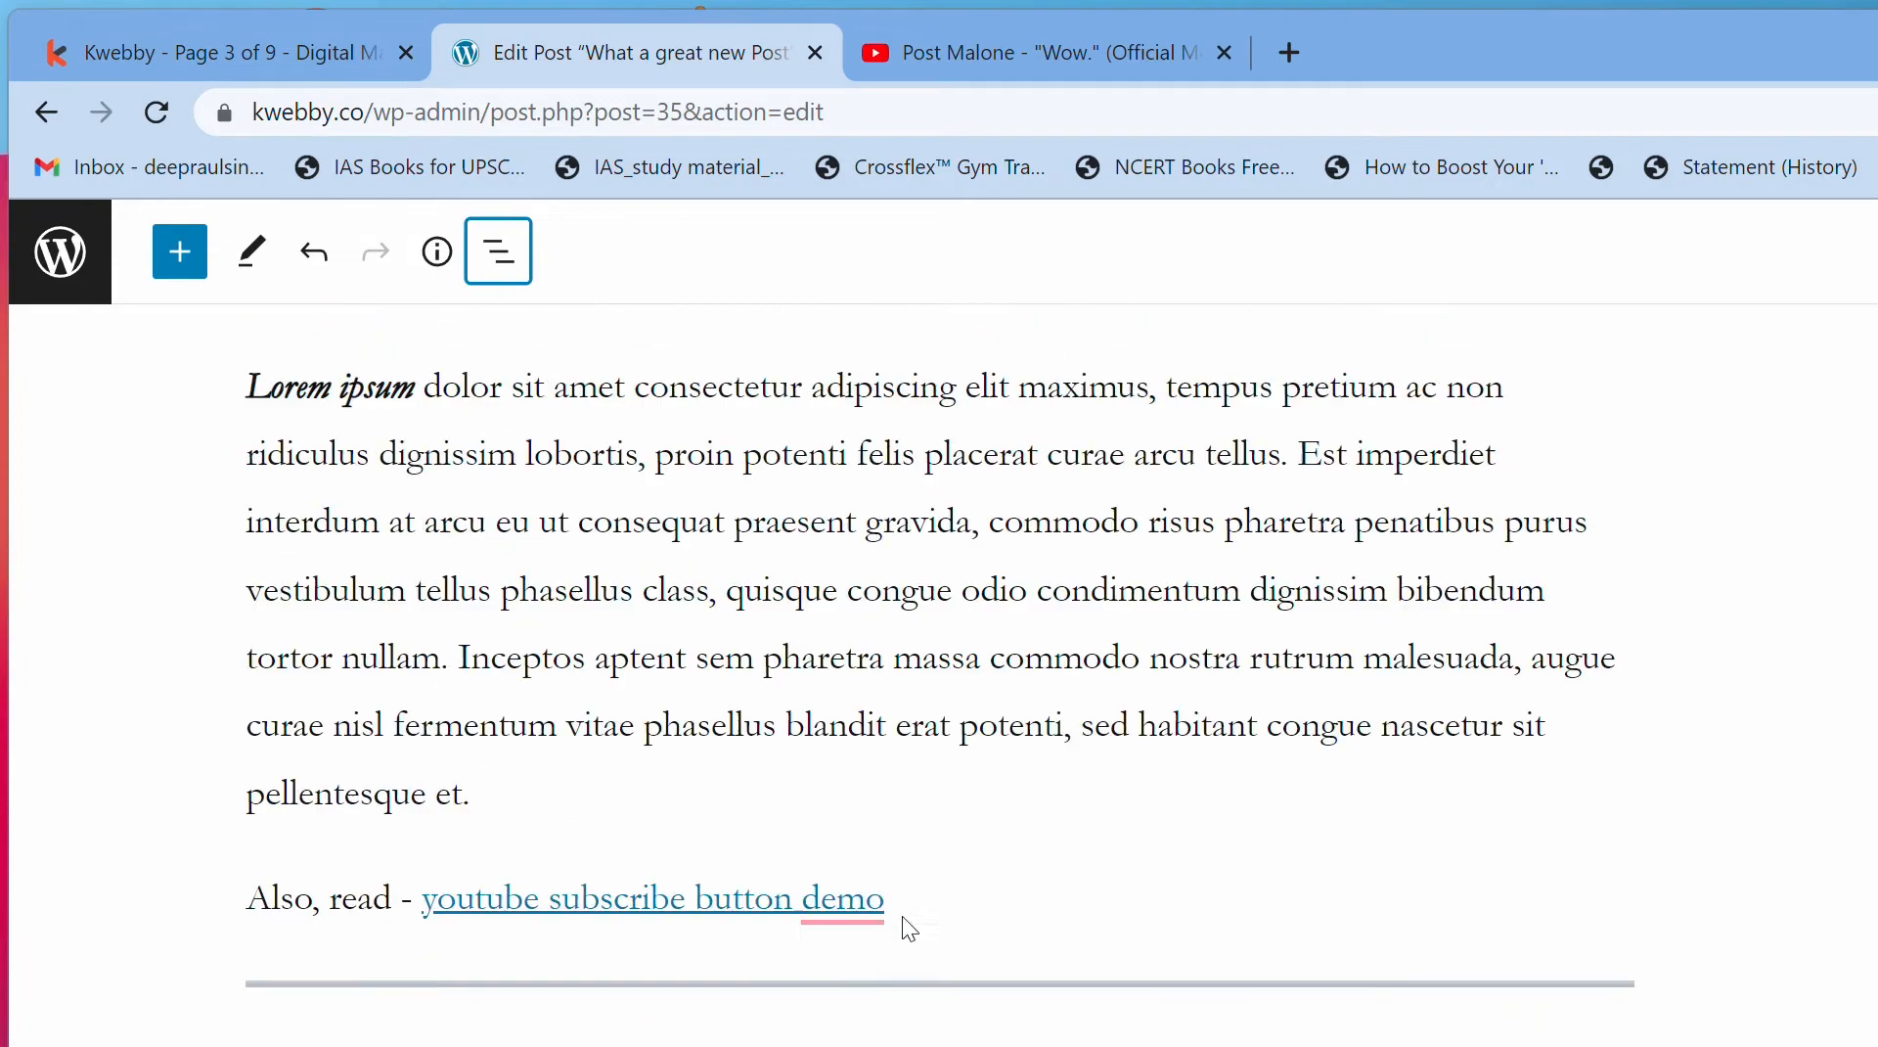
{"action": "scroll", "coordinate": [901, 920], "scroll_direction": "down", "scroll_amount": 5}
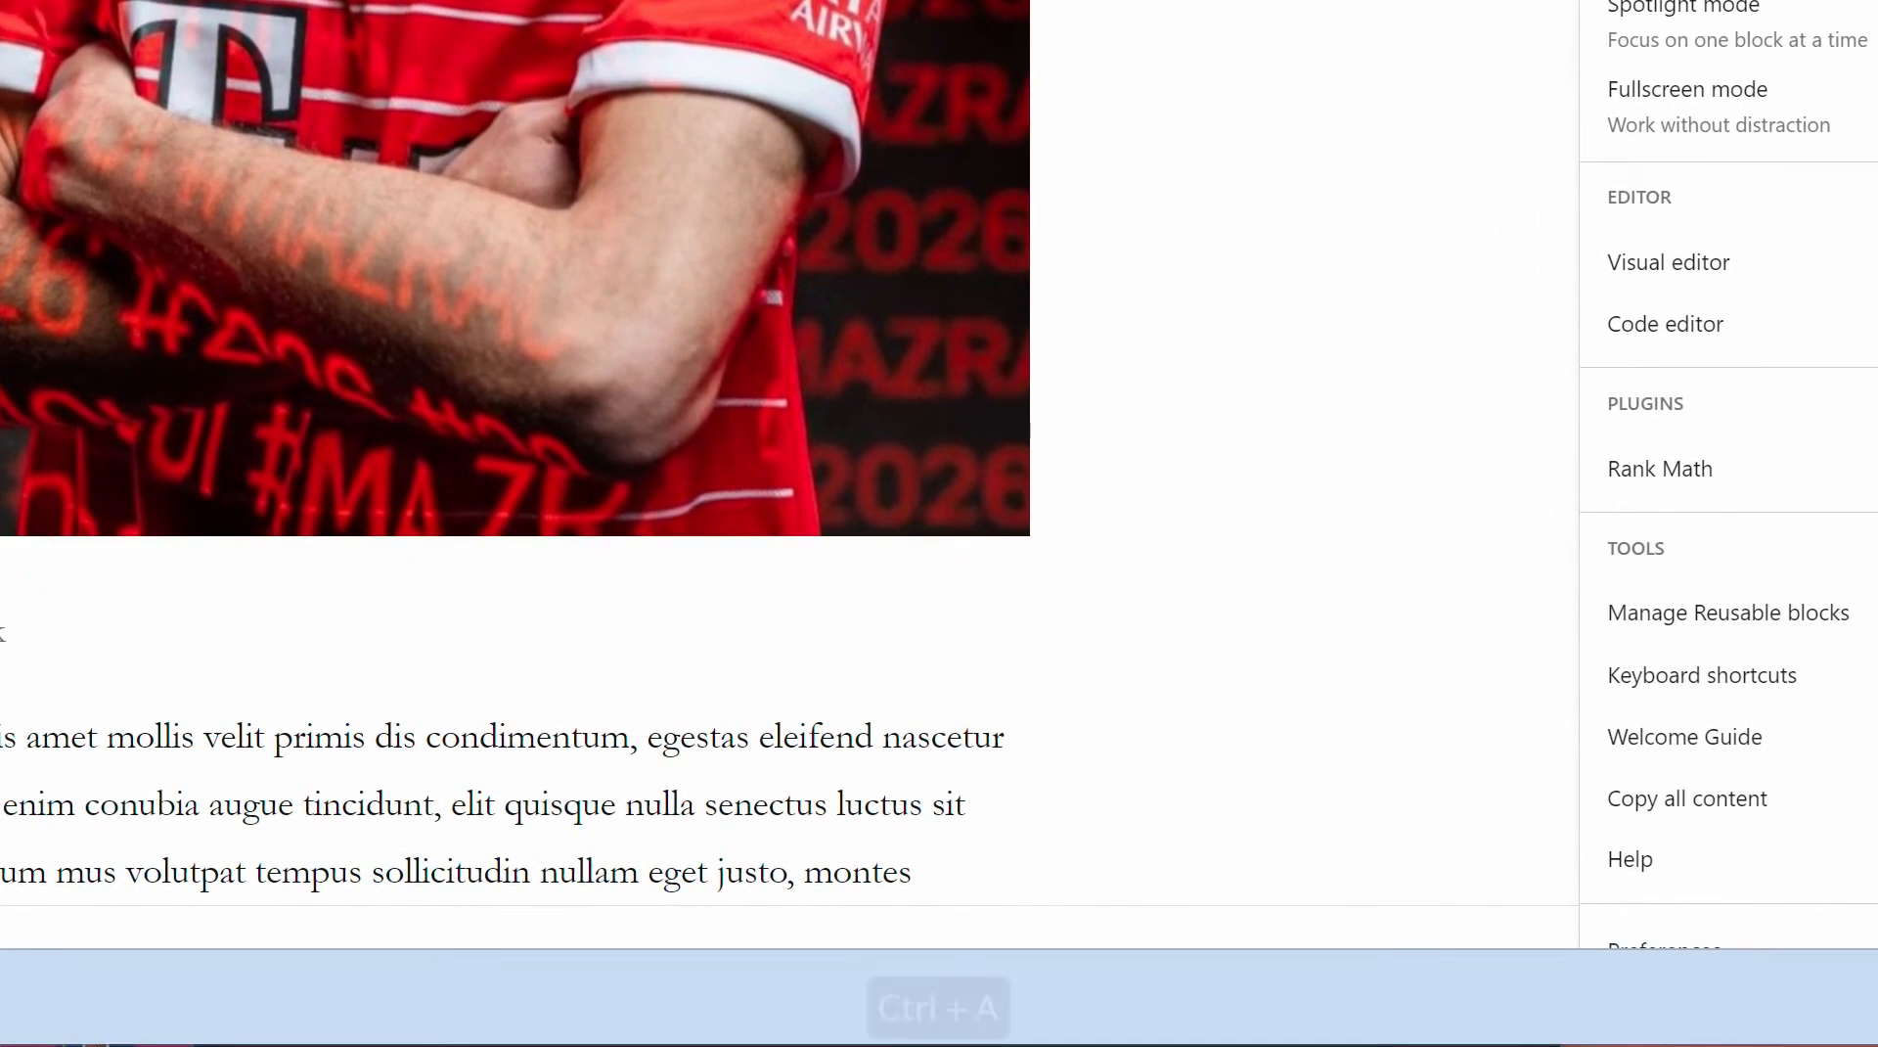
{"action": "key", "text": "ctrl+a"}
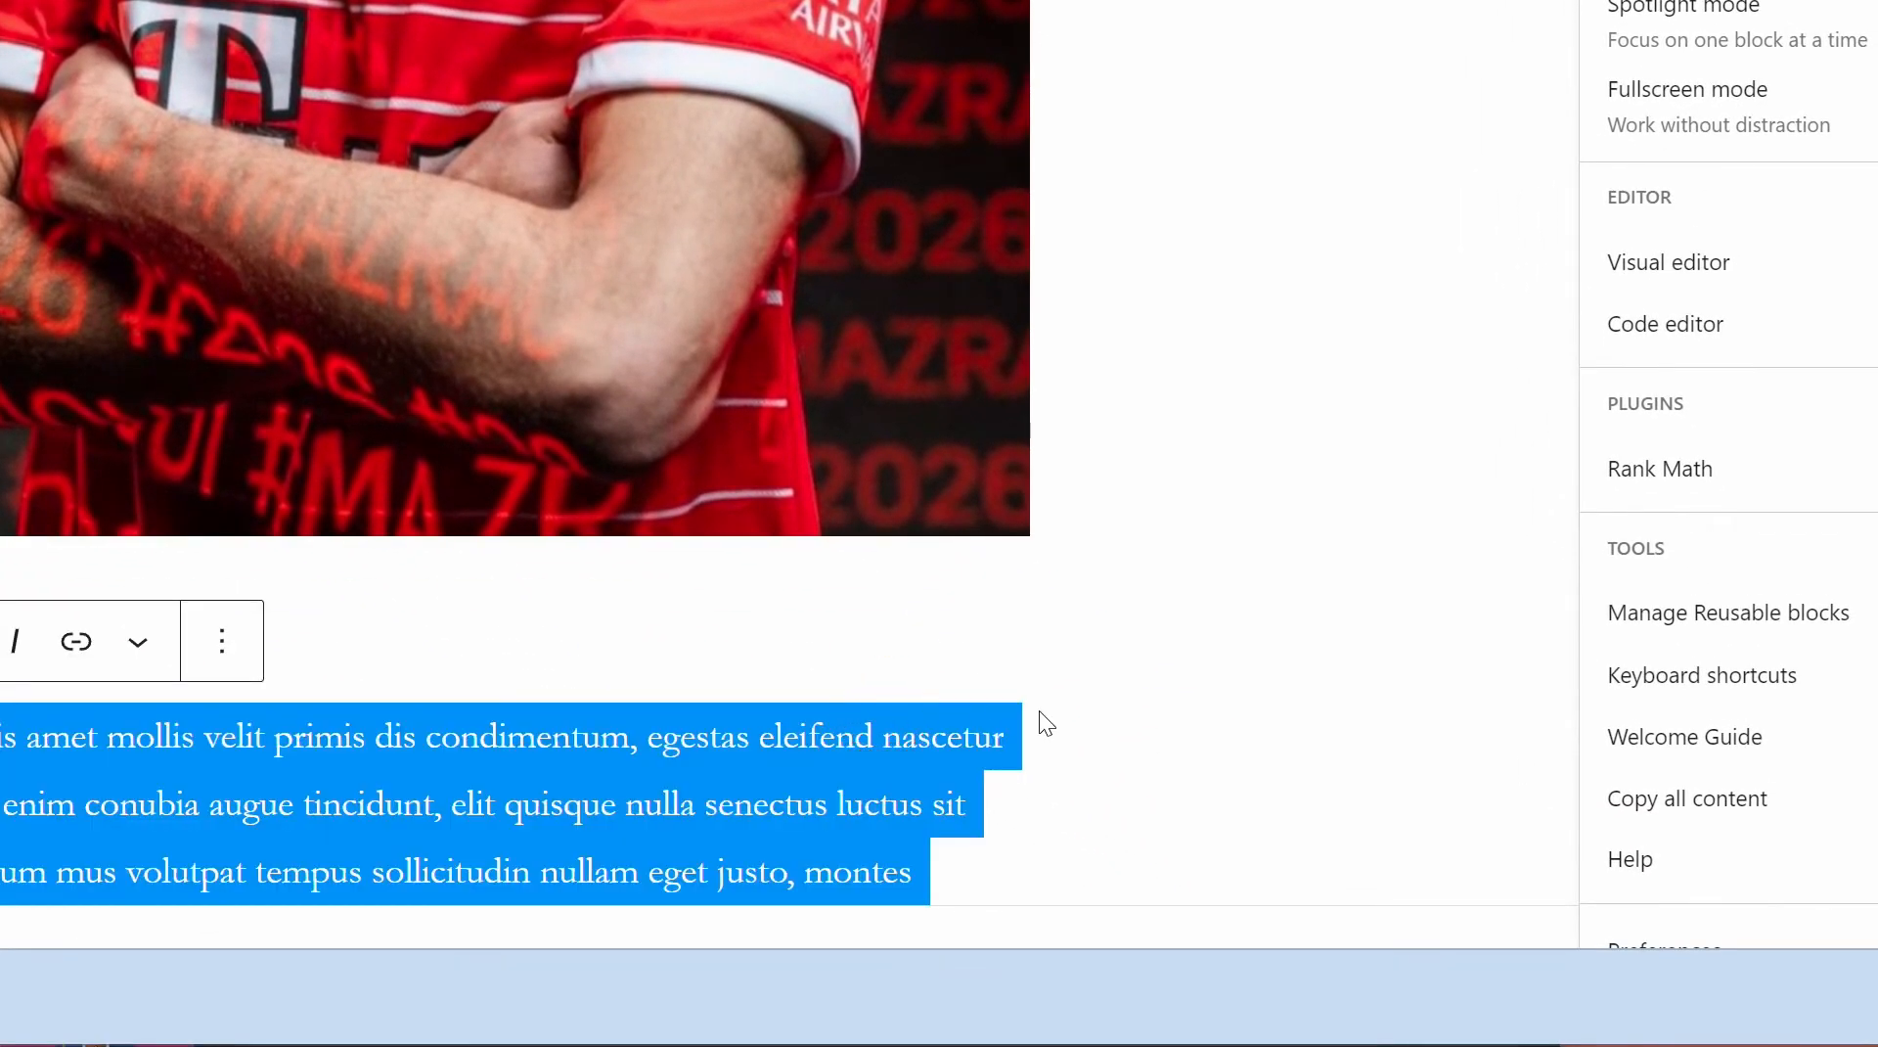
{"action": "scroll", "coordinate": [1039, 710], "scroll_direction": "up", "scroll_amount": 10}
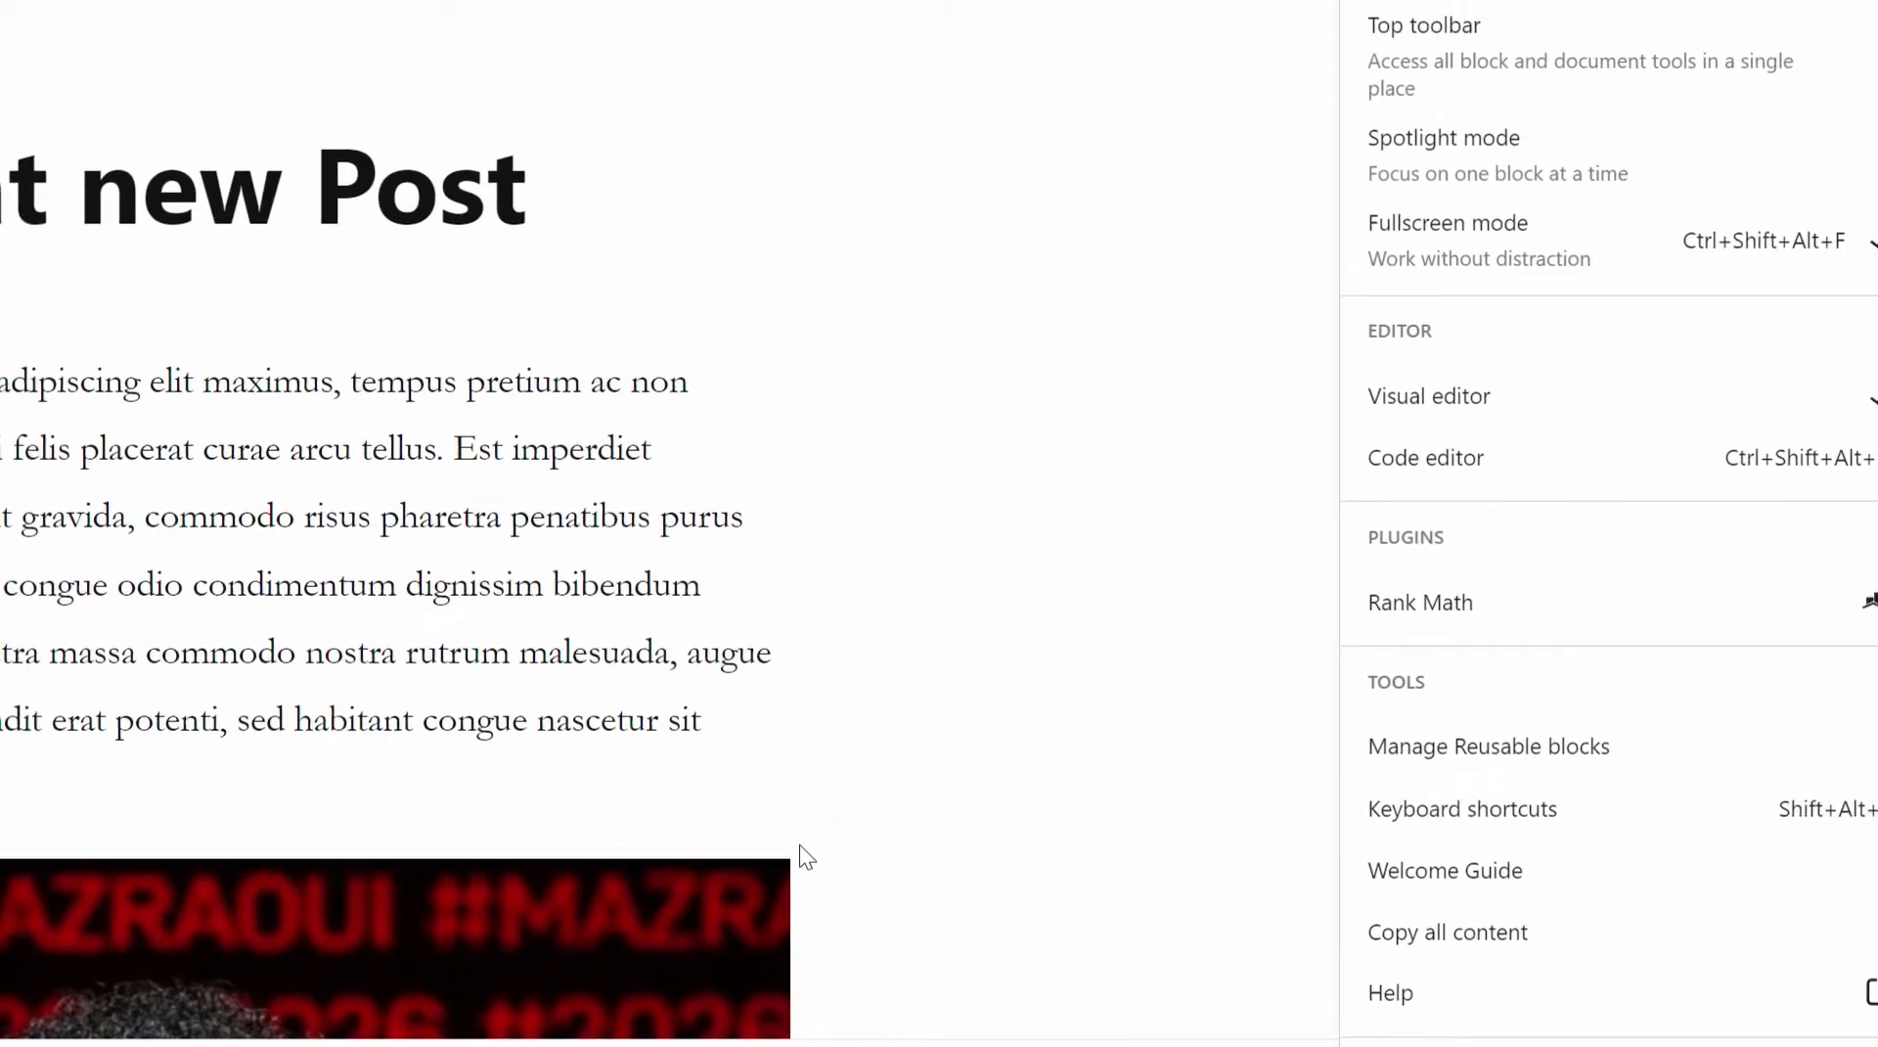
{"action": "left_click", "coordinate": [1002, 527]}
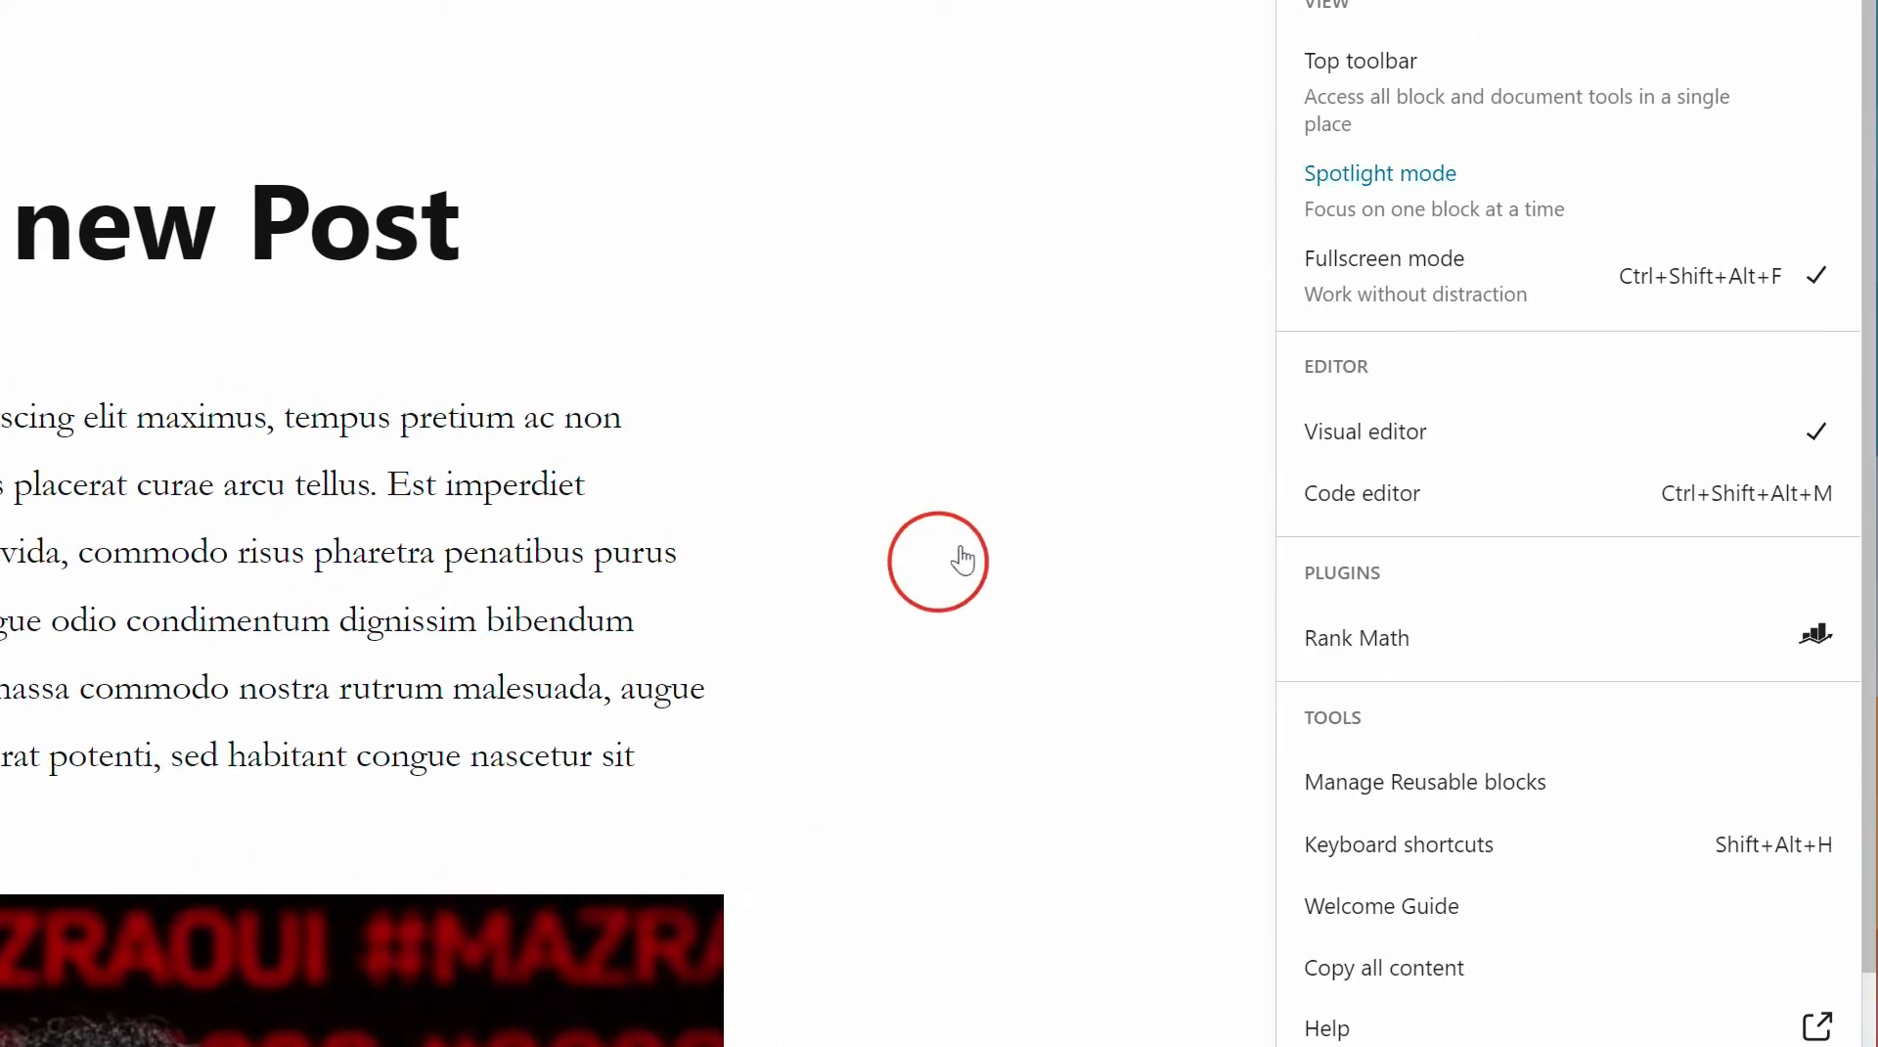
Step: Copy all content of the "What a great new Post" post with the editor's built-in copy option
{"action": "left_click", "coordinate": [1753, 260]}
{"action": "left_click", "coordinate": [1753, 262]}
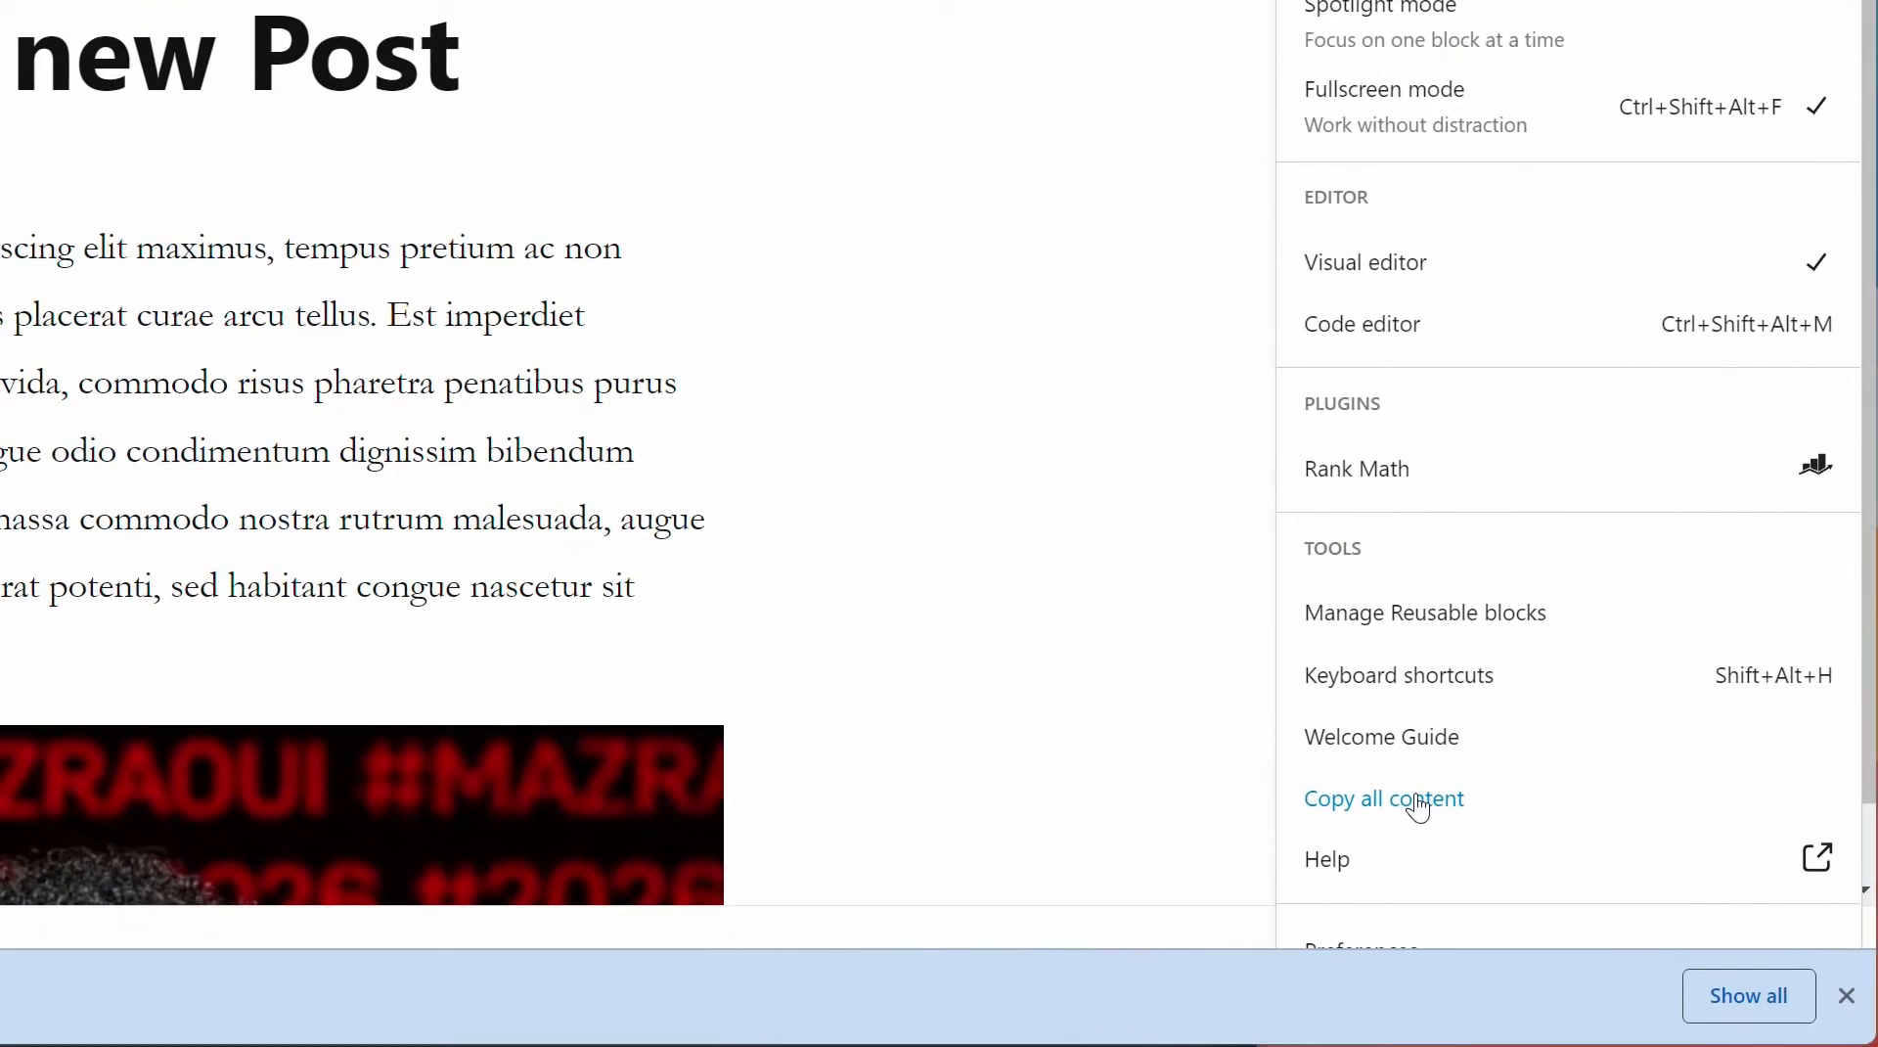
{"action": "left_click", "coordinate": [1421, 800]}
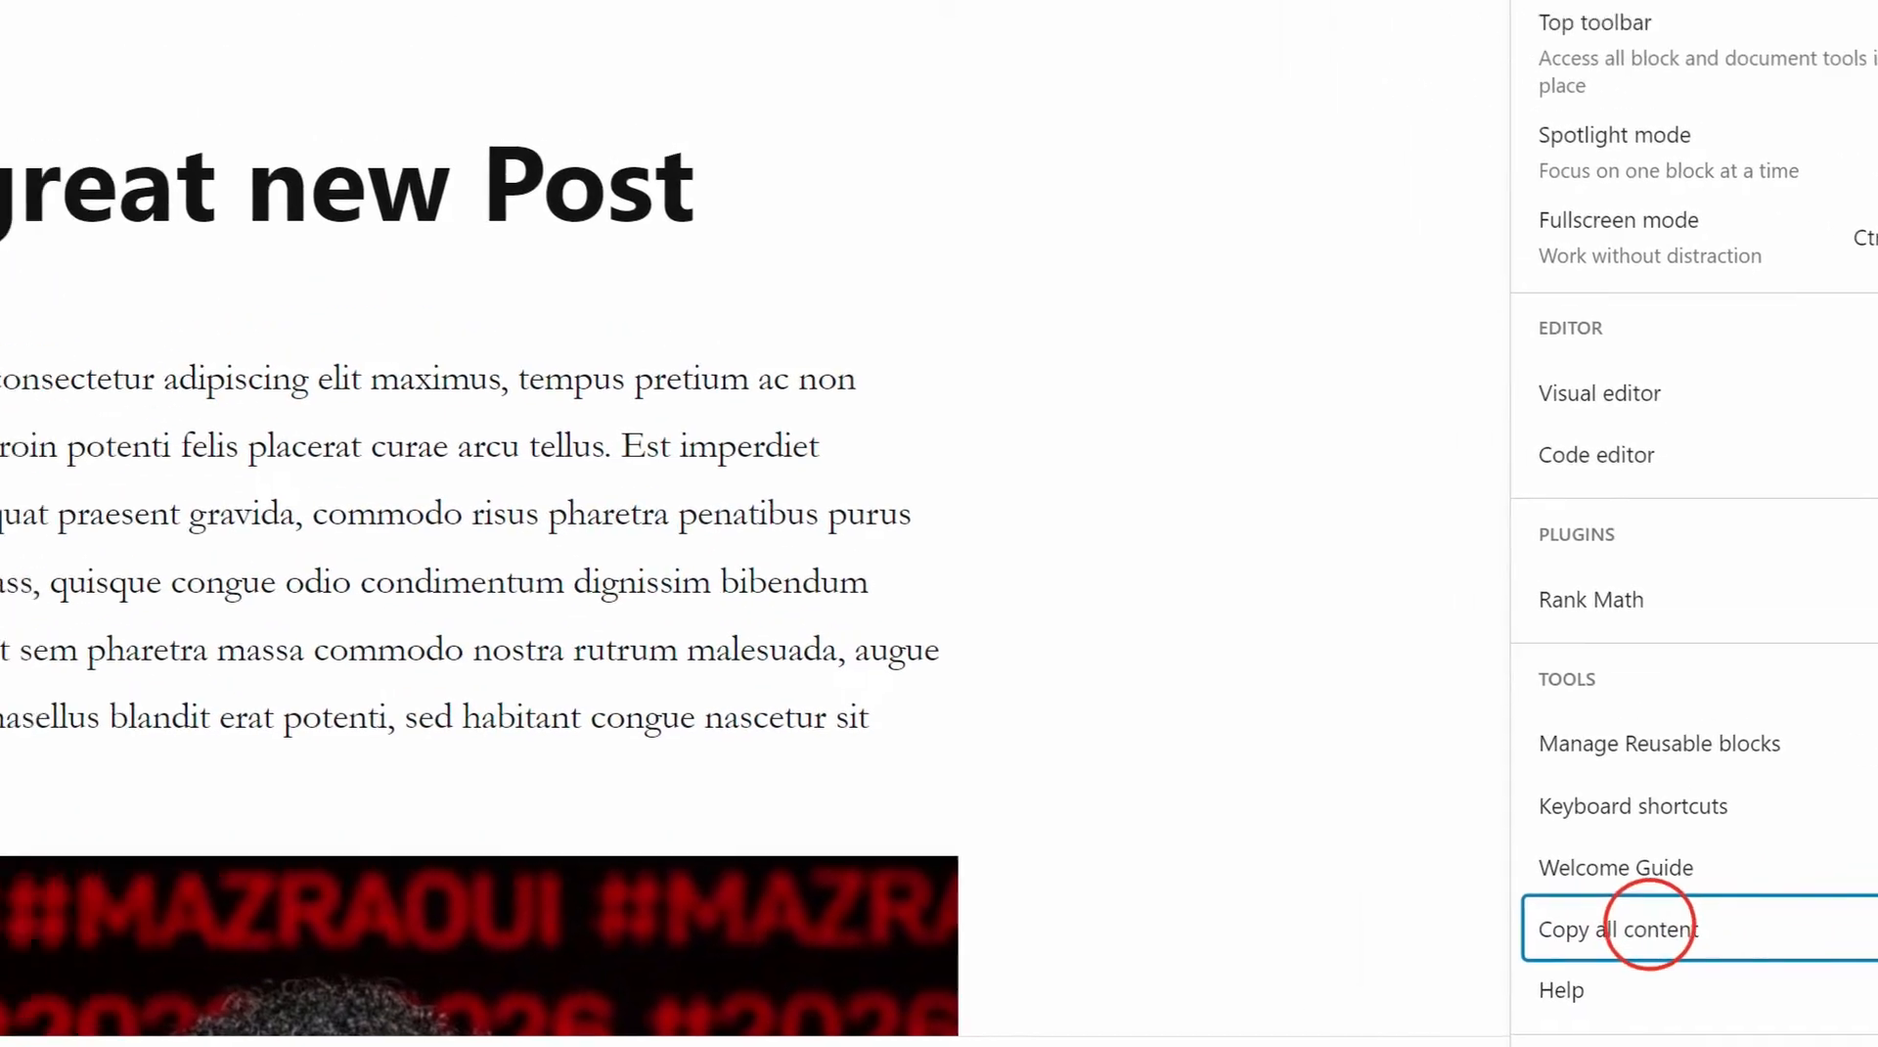
Step: Leave the current post without saving it and start a new post from the posts list
{"action": "right_click", "coordinate": [72, 260]}
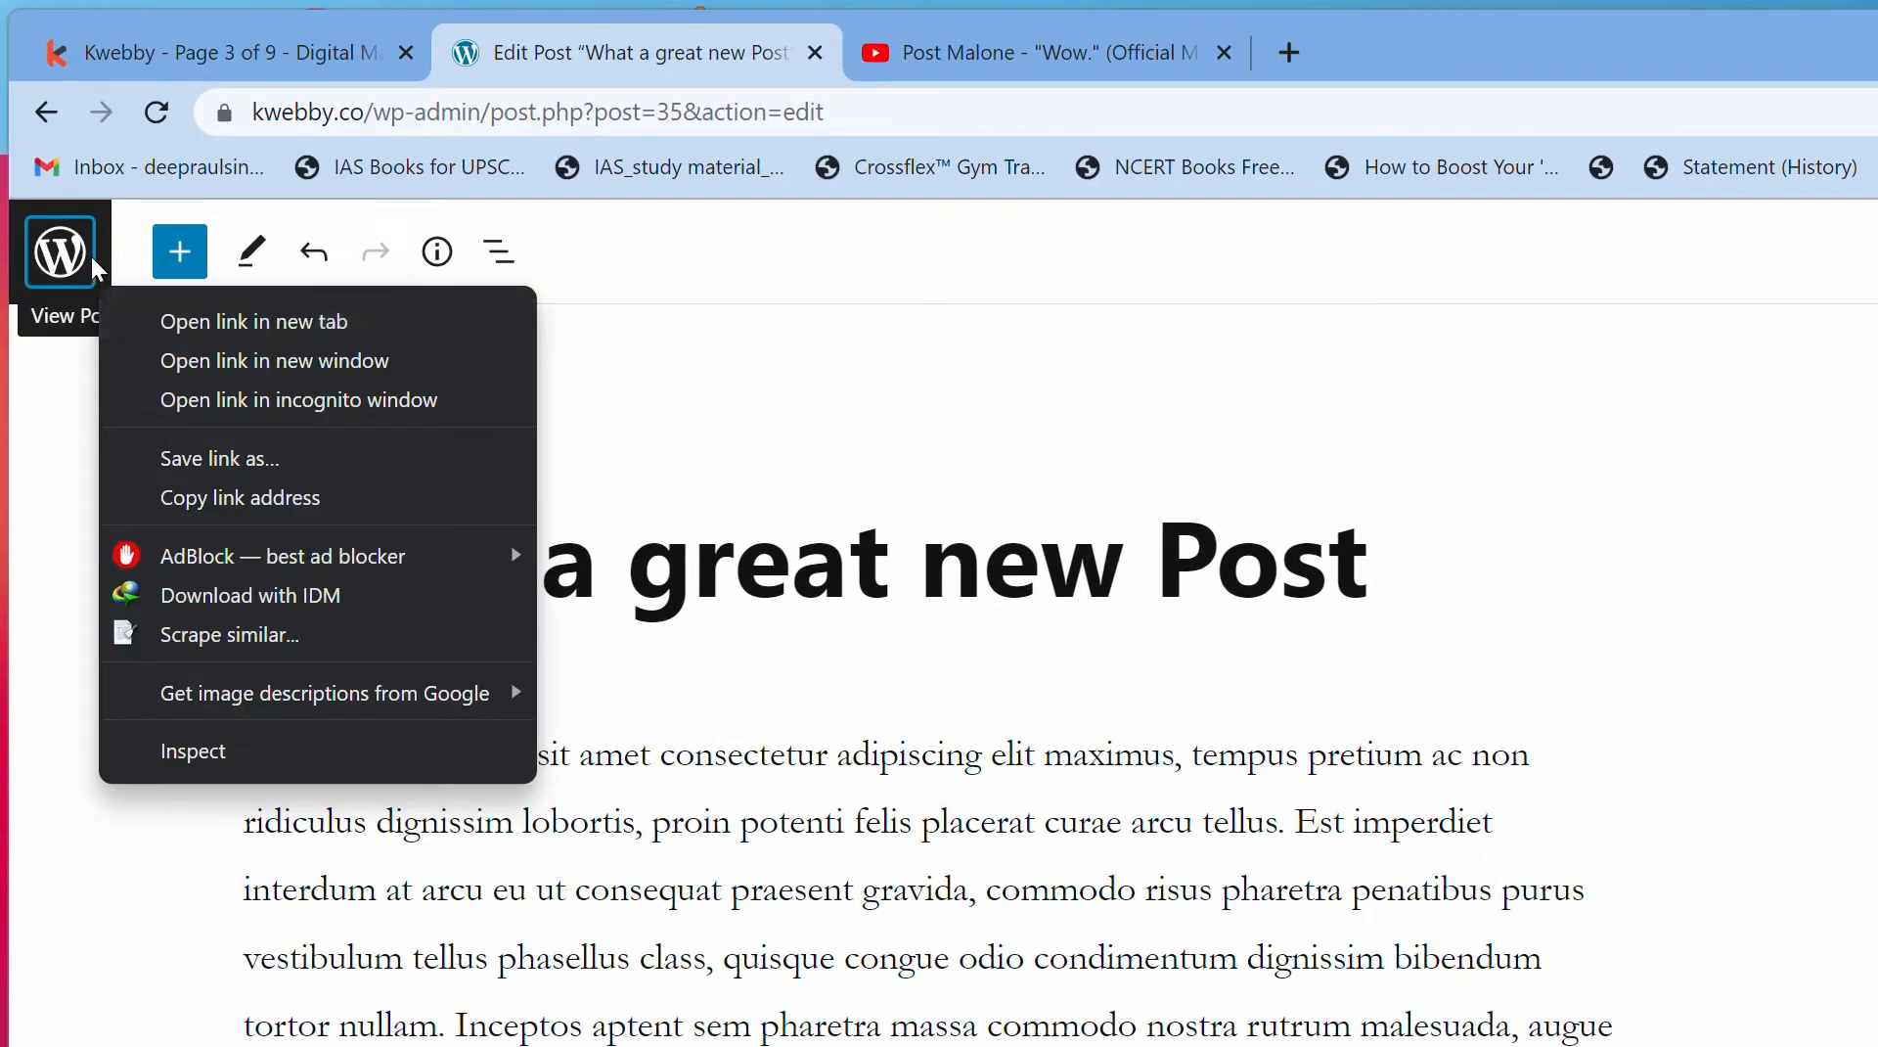
{"action": "left_click", "coordinate": [95, 269]}
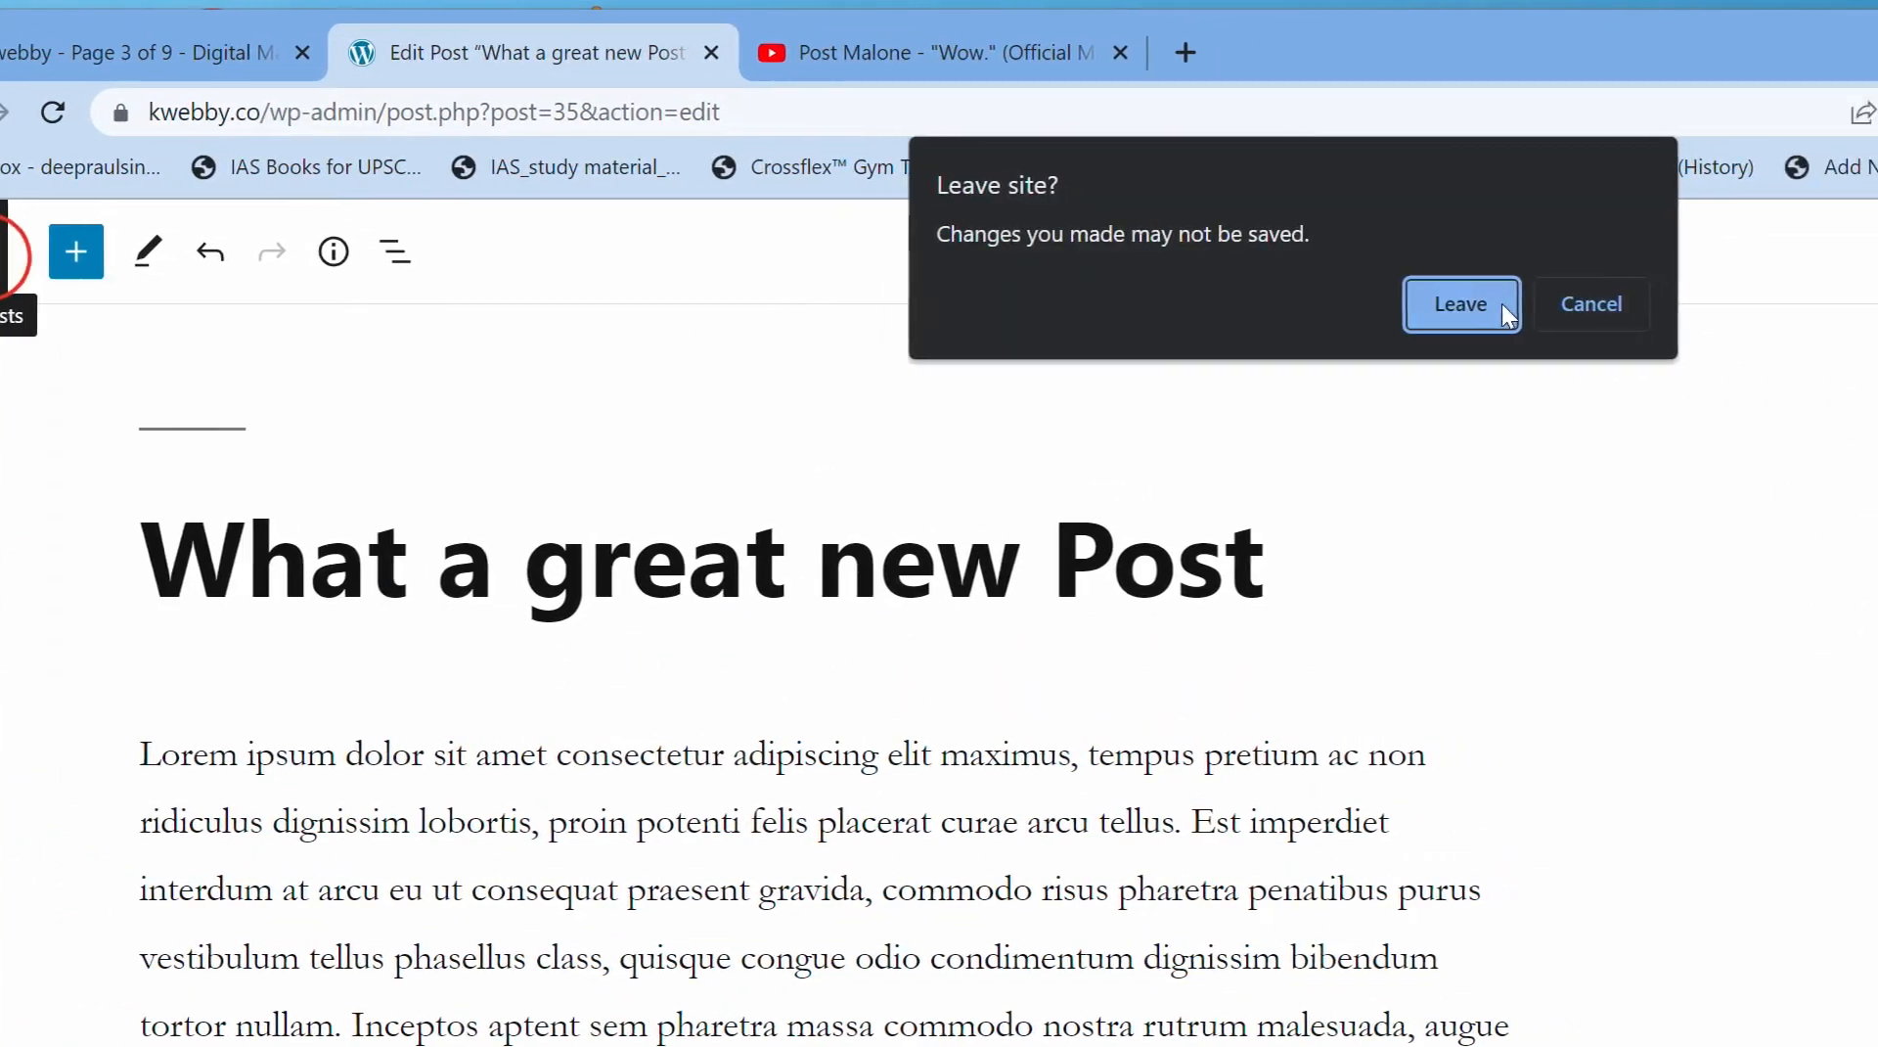
{"action": "left_click", "coordinate": [1585, 304]}
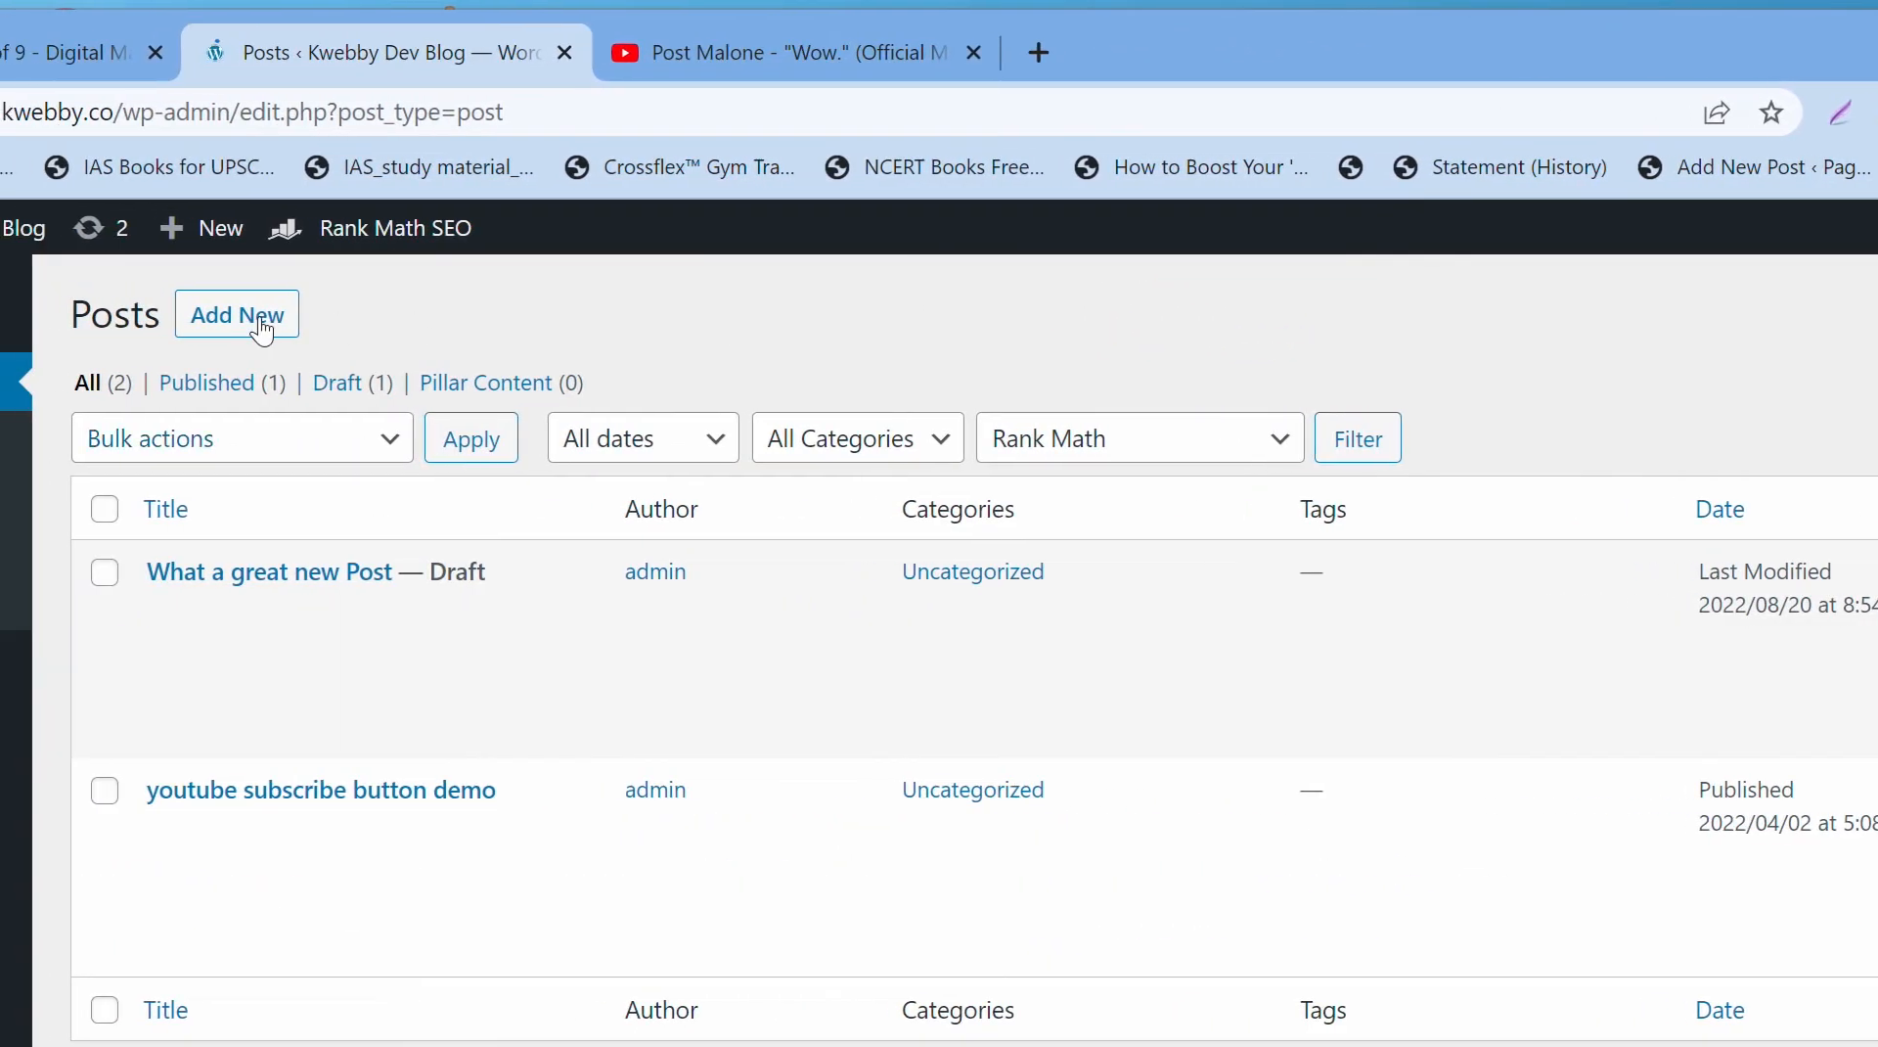
{"action": "left_click", "coordinate": [484, 313]}
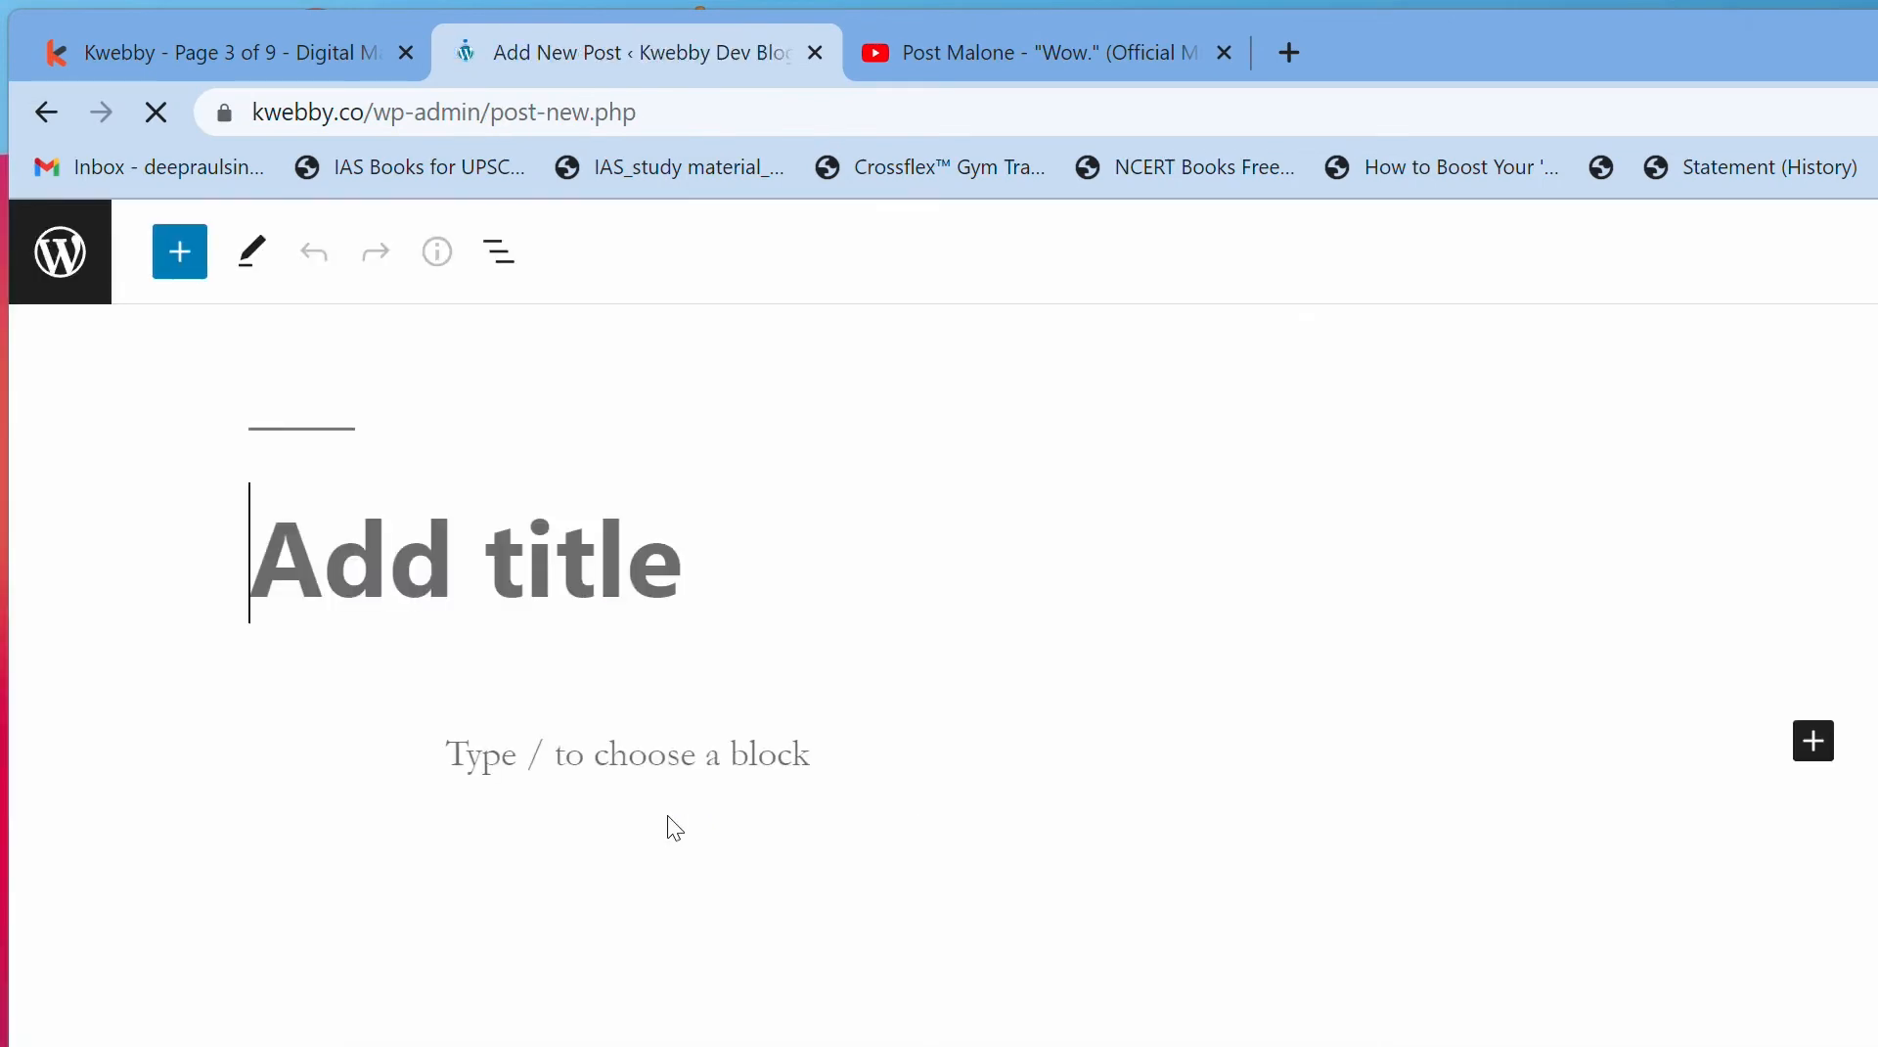
Step: Paste the copied post content into the title of the new post
{"action": "left_click", "coordinate": [646, 597]}
{"action": "key", "text": "ctrl+space"}
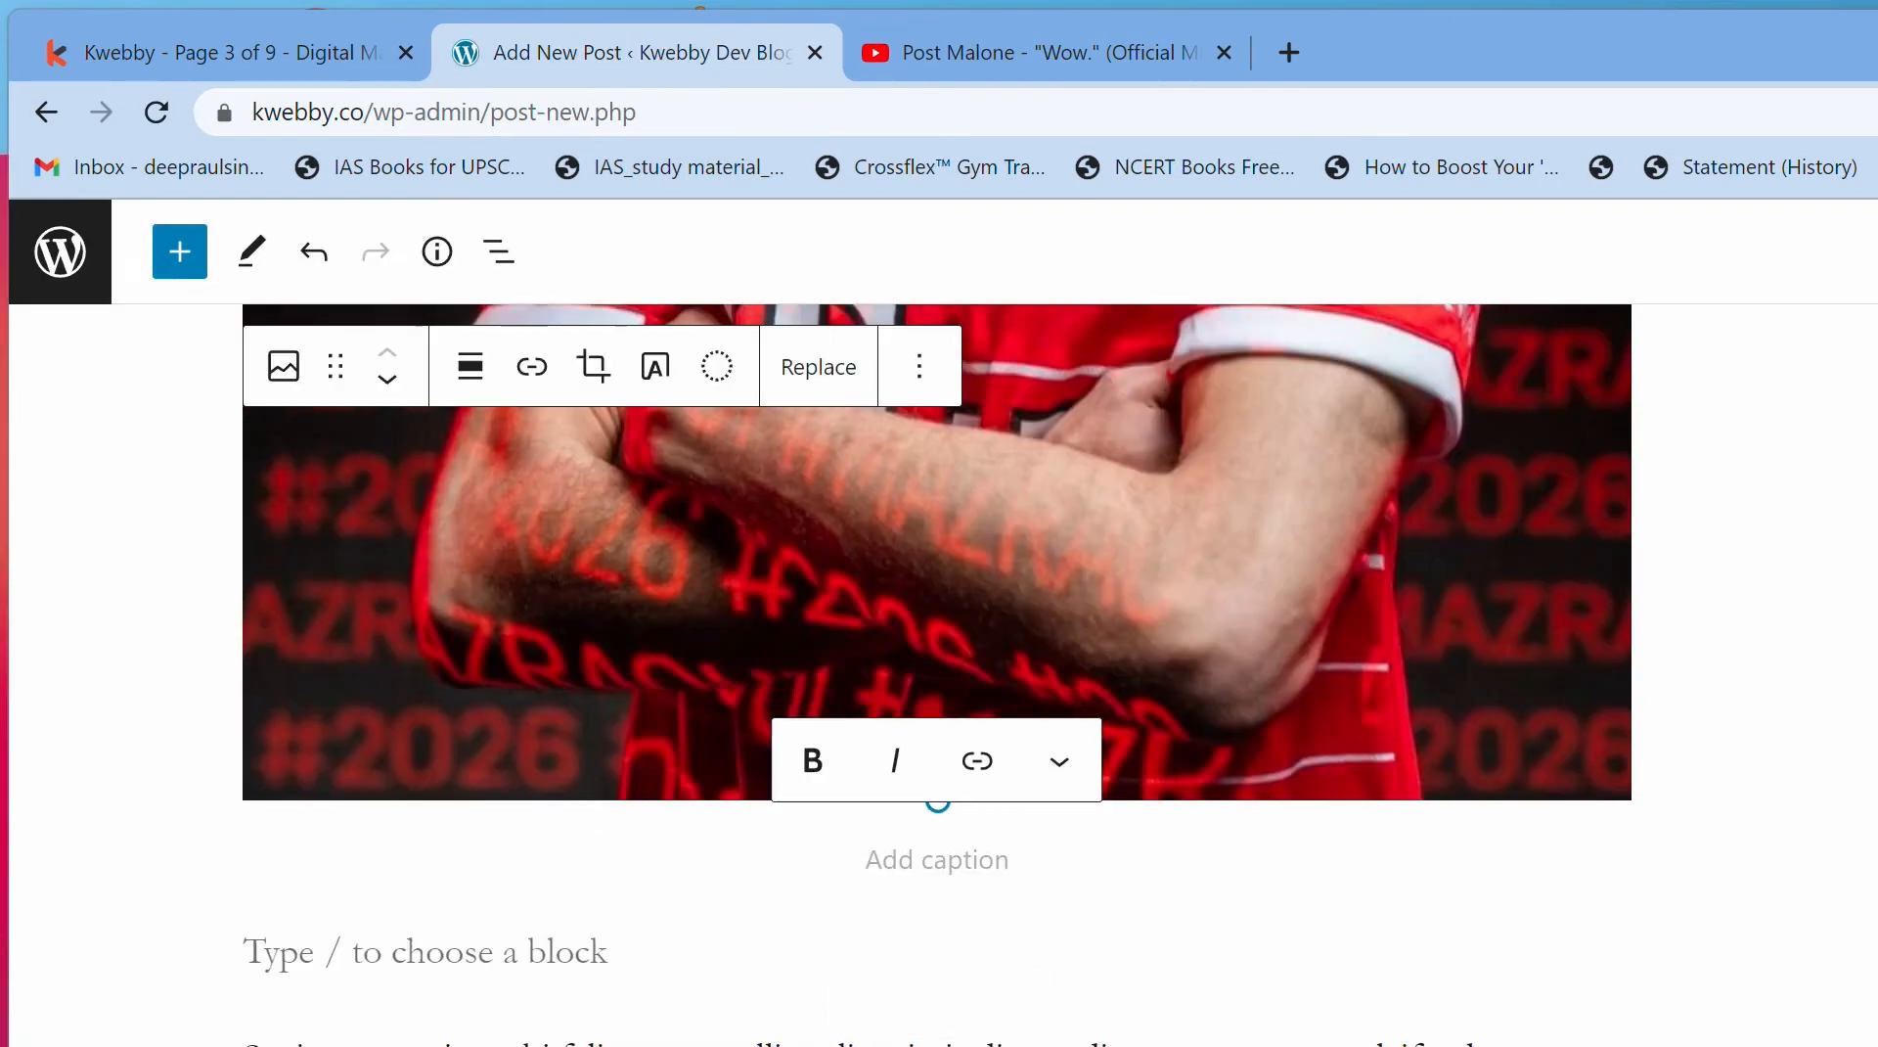
{"action": "scroll", "coordinate": [792, 1011], "scroll_direction": "up", "scroll_amount": 12}
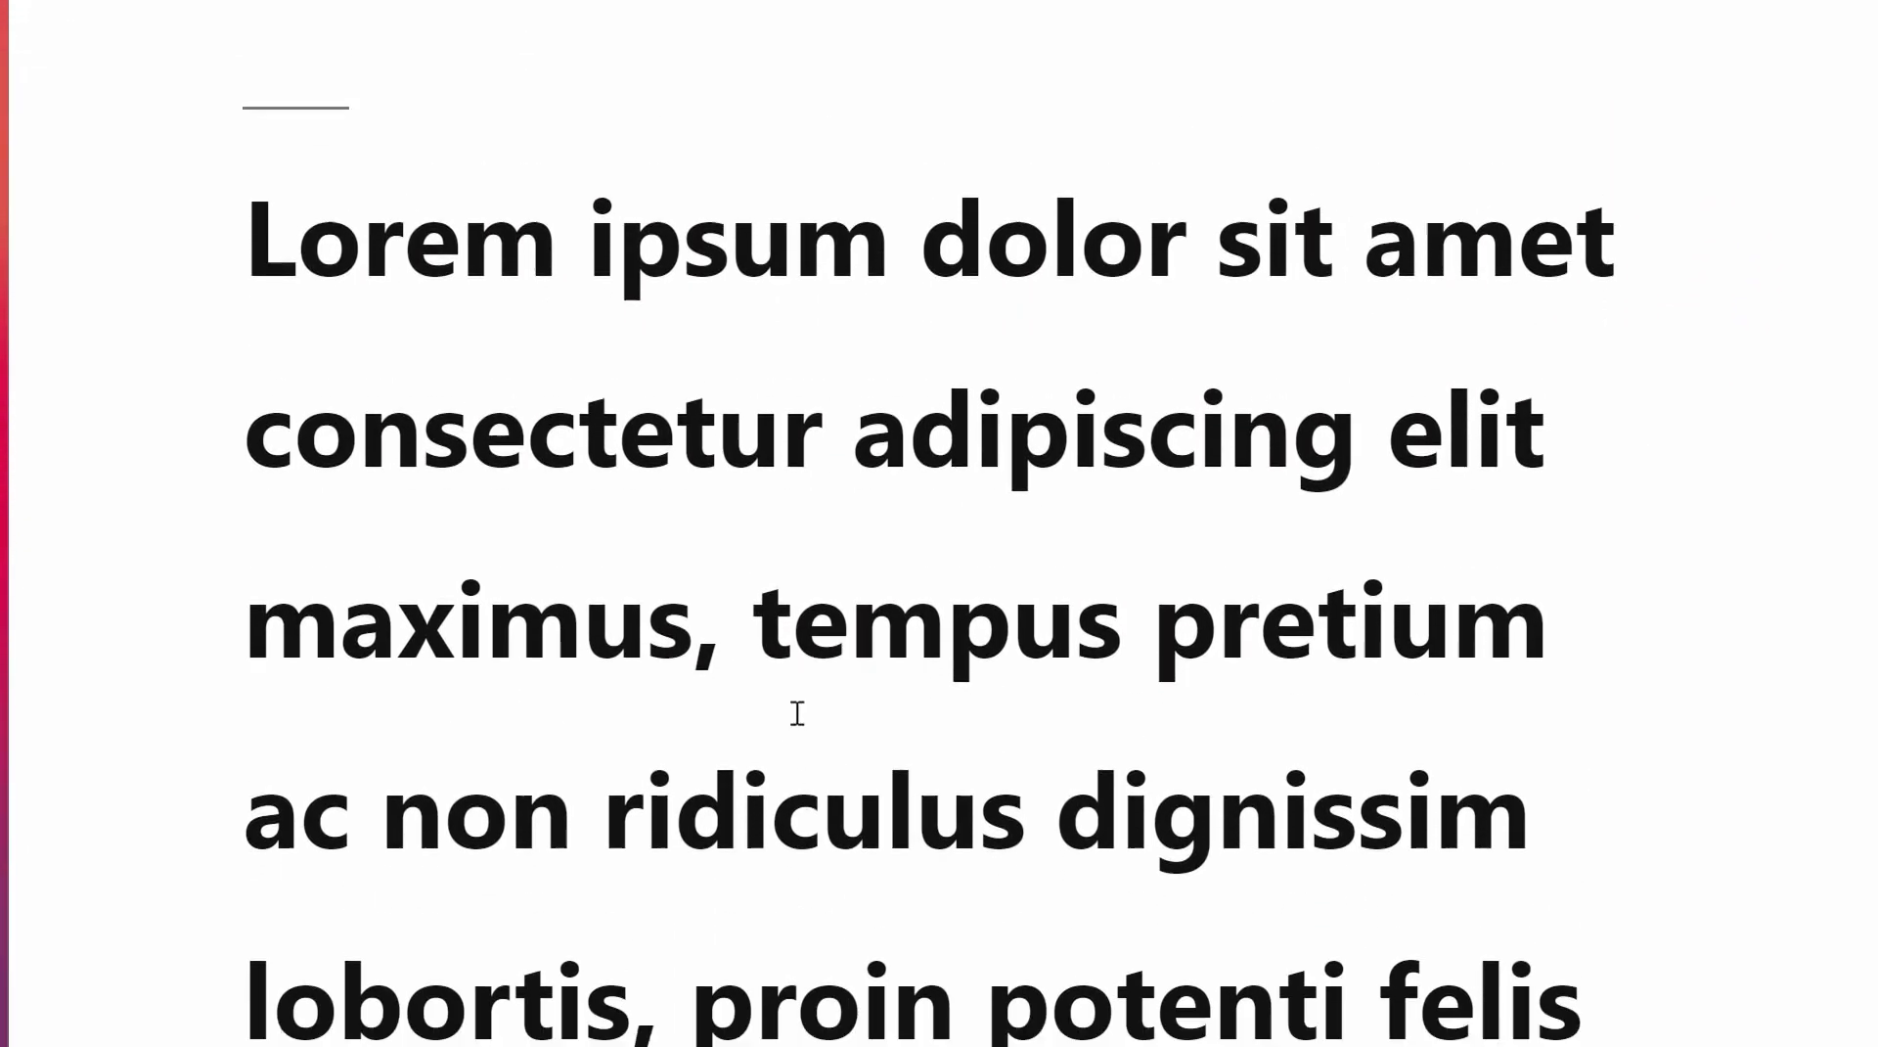
Step: Cut the whole "Lorem ipsum" paragraph out of the post title
{"action": "triple_click", "coordinate": [796, 587]}
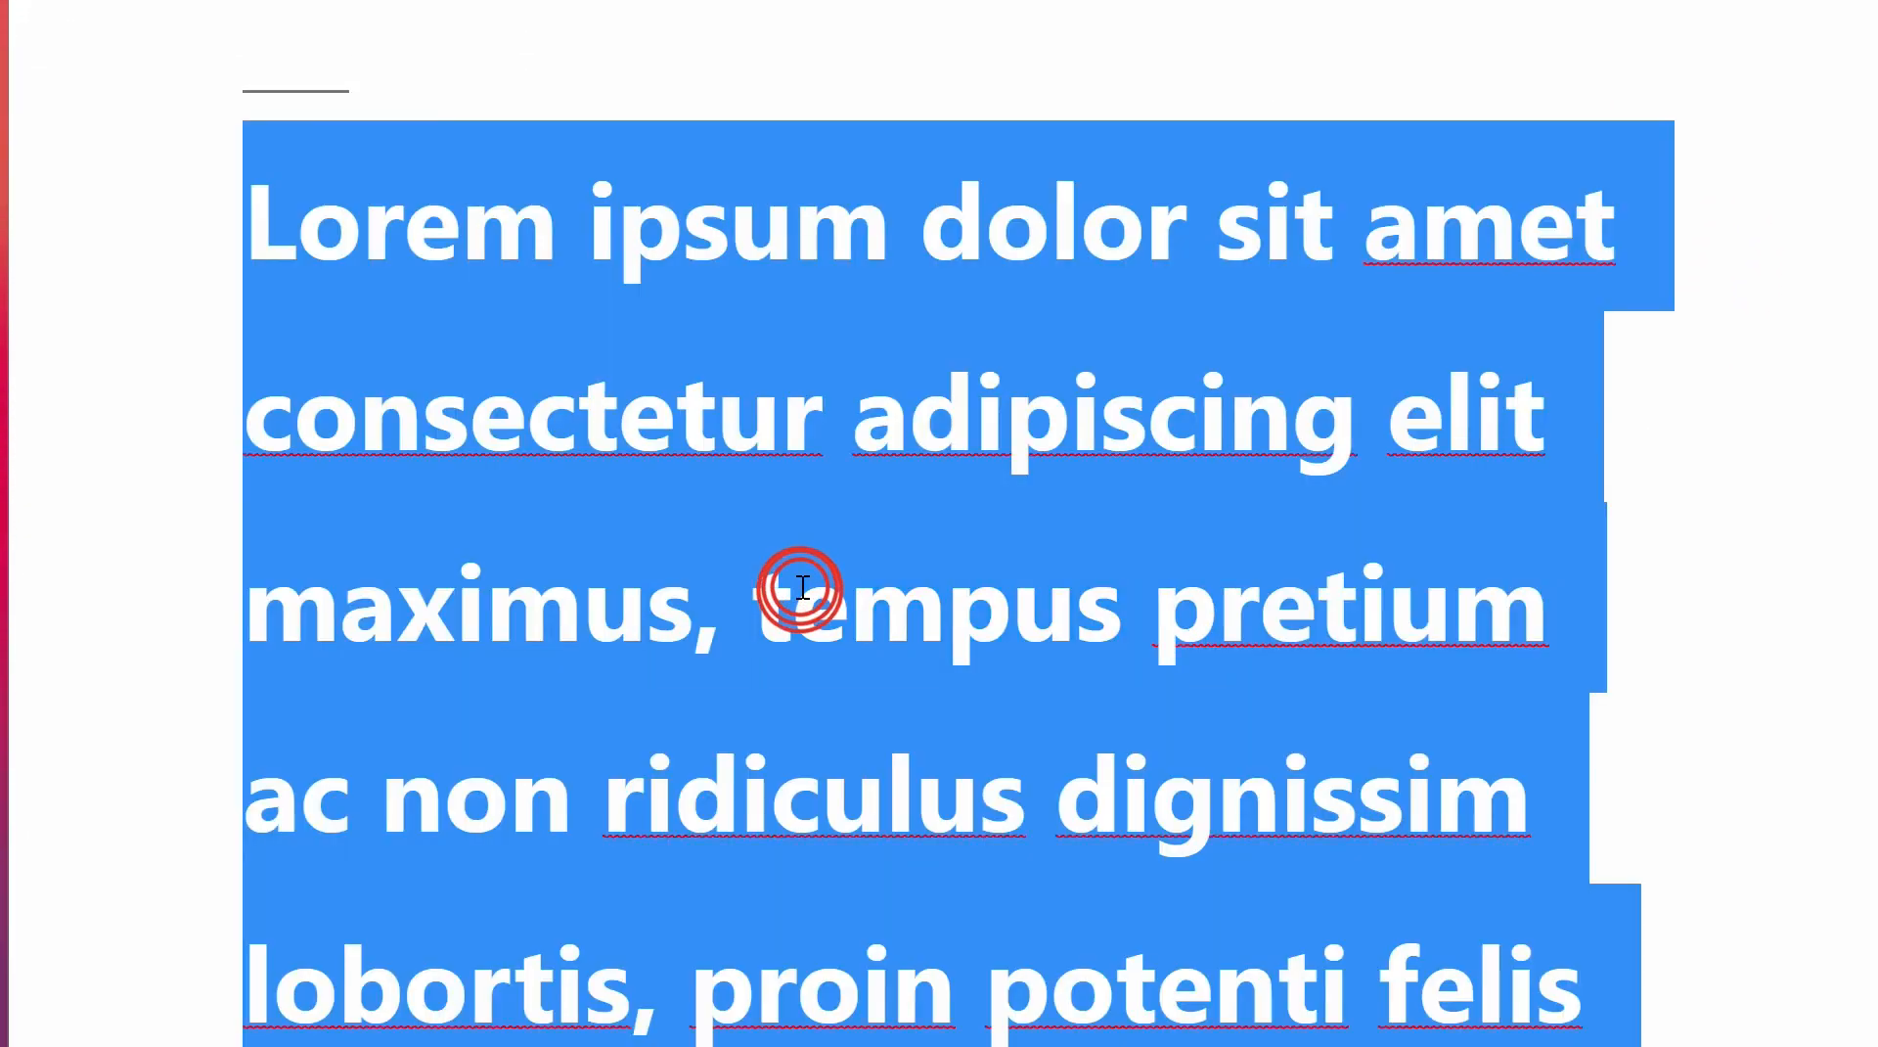
{"action": "scroll", "coordinate": [799, 587], "scroll_direction": "down", "scroll_amount": 10}
{"action": "key", "text": "ctrl+x"}
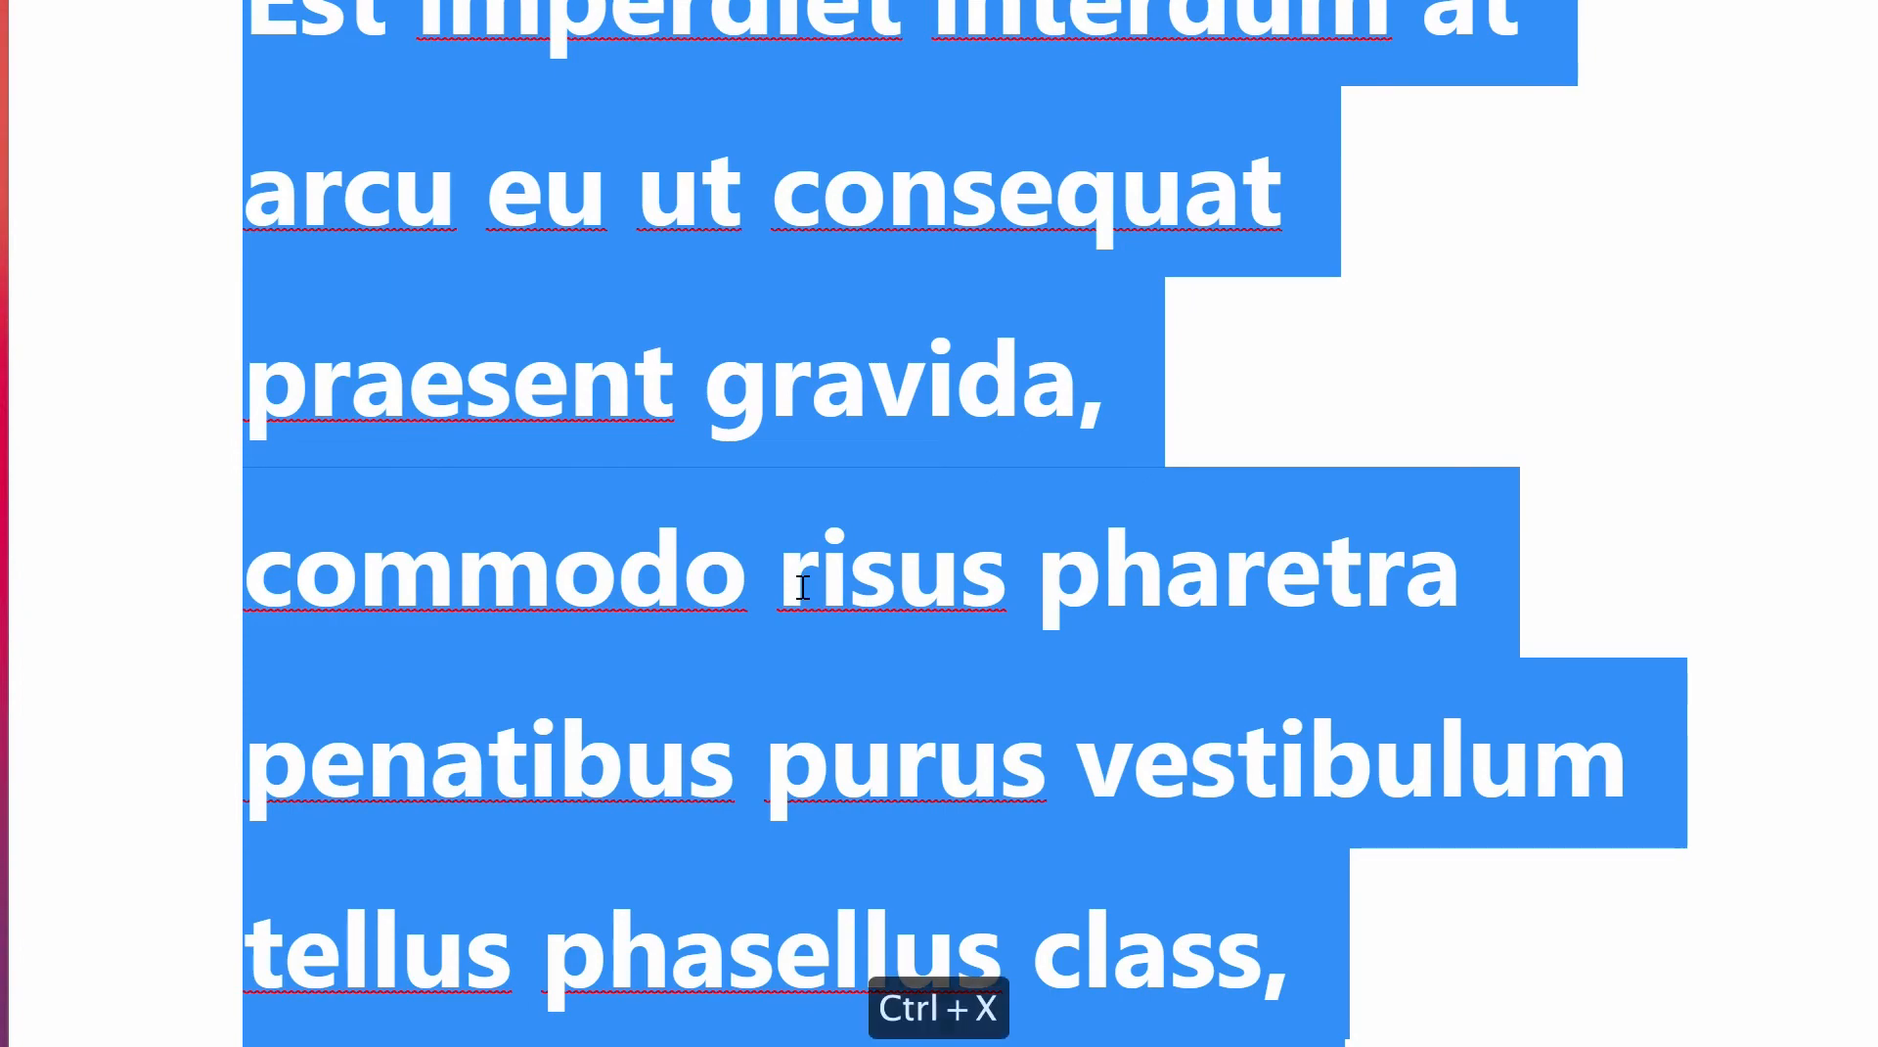
{"action": "scroll", "coordinate": [801, 589], "scroll_direction": "up", "scroll_amount": 5}
{"action": "scroll", "coordinate": [800, 598], "scroll_direction": "up", "scroll_amount": 6}
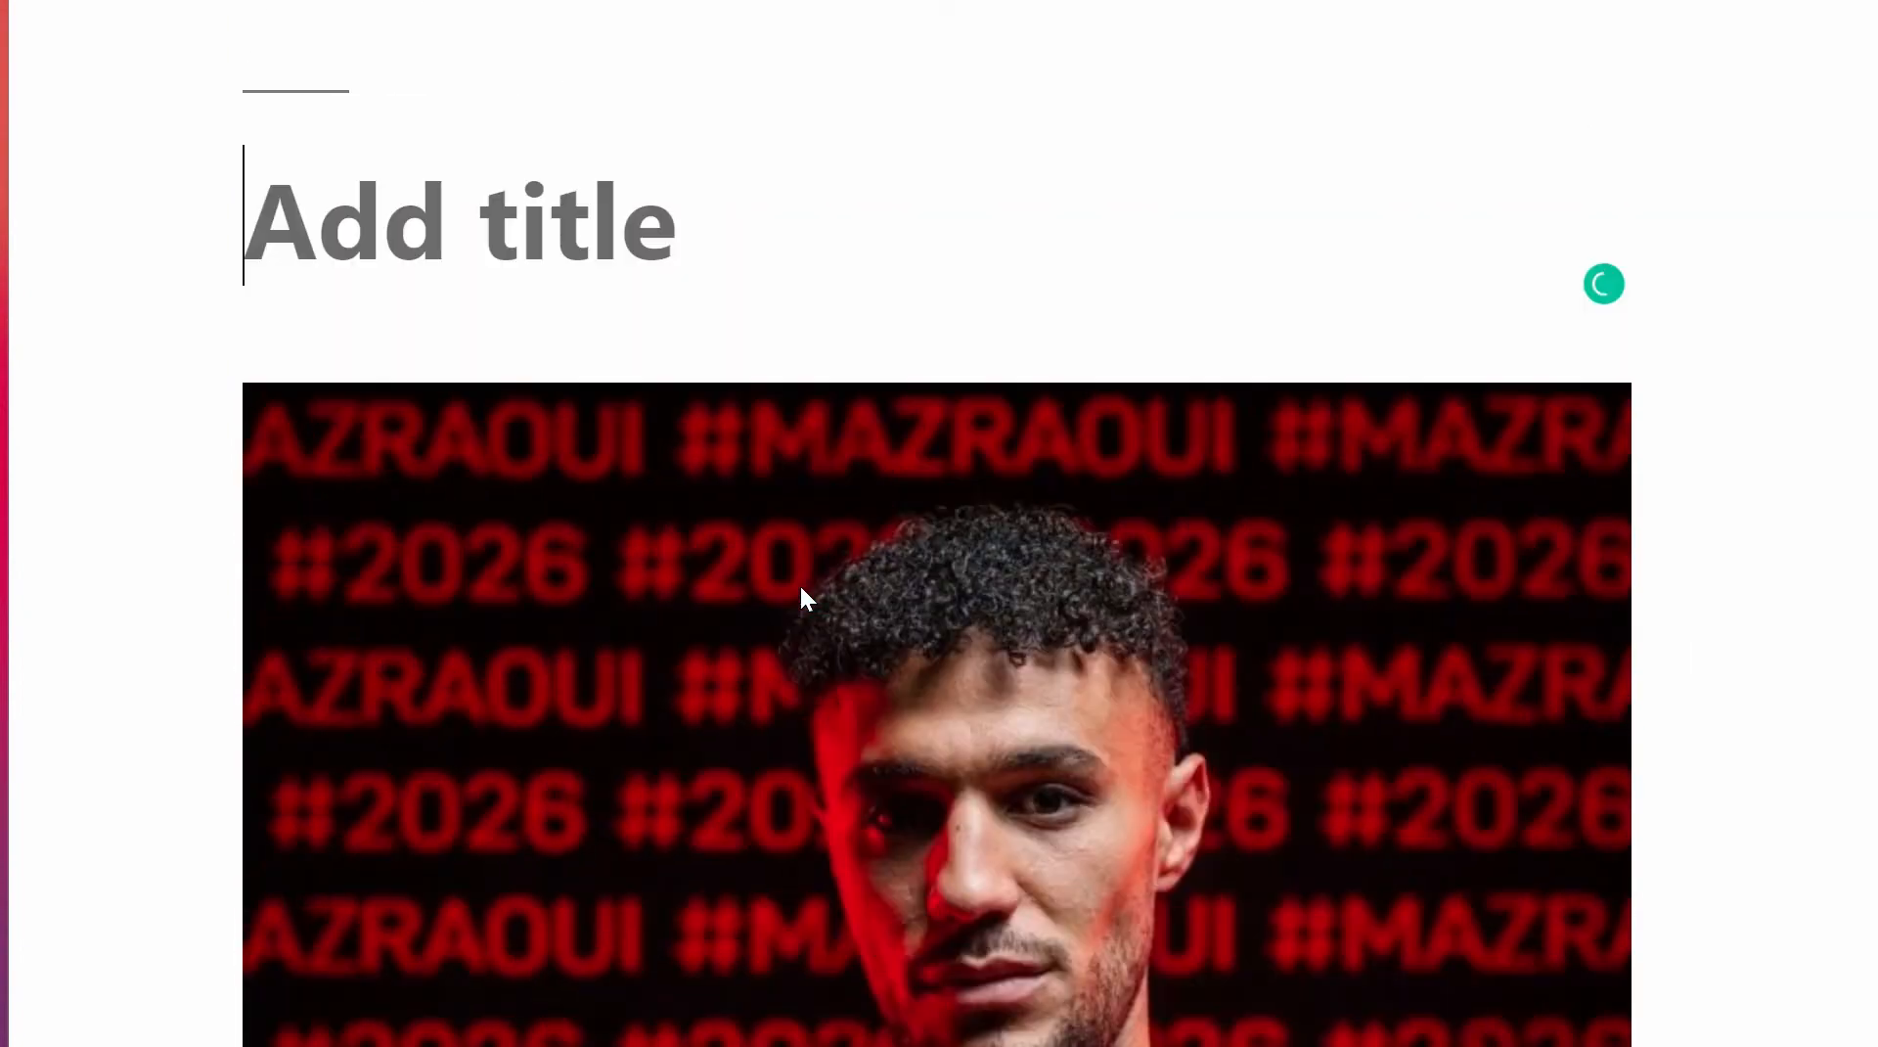
Step: Title the post "This is another copied great post"
{"action": "key", "text": "Caps_Lock"}
{"action": "left_click", "coordinate": [693, 281]}
{"action": "type", "text": "T"}
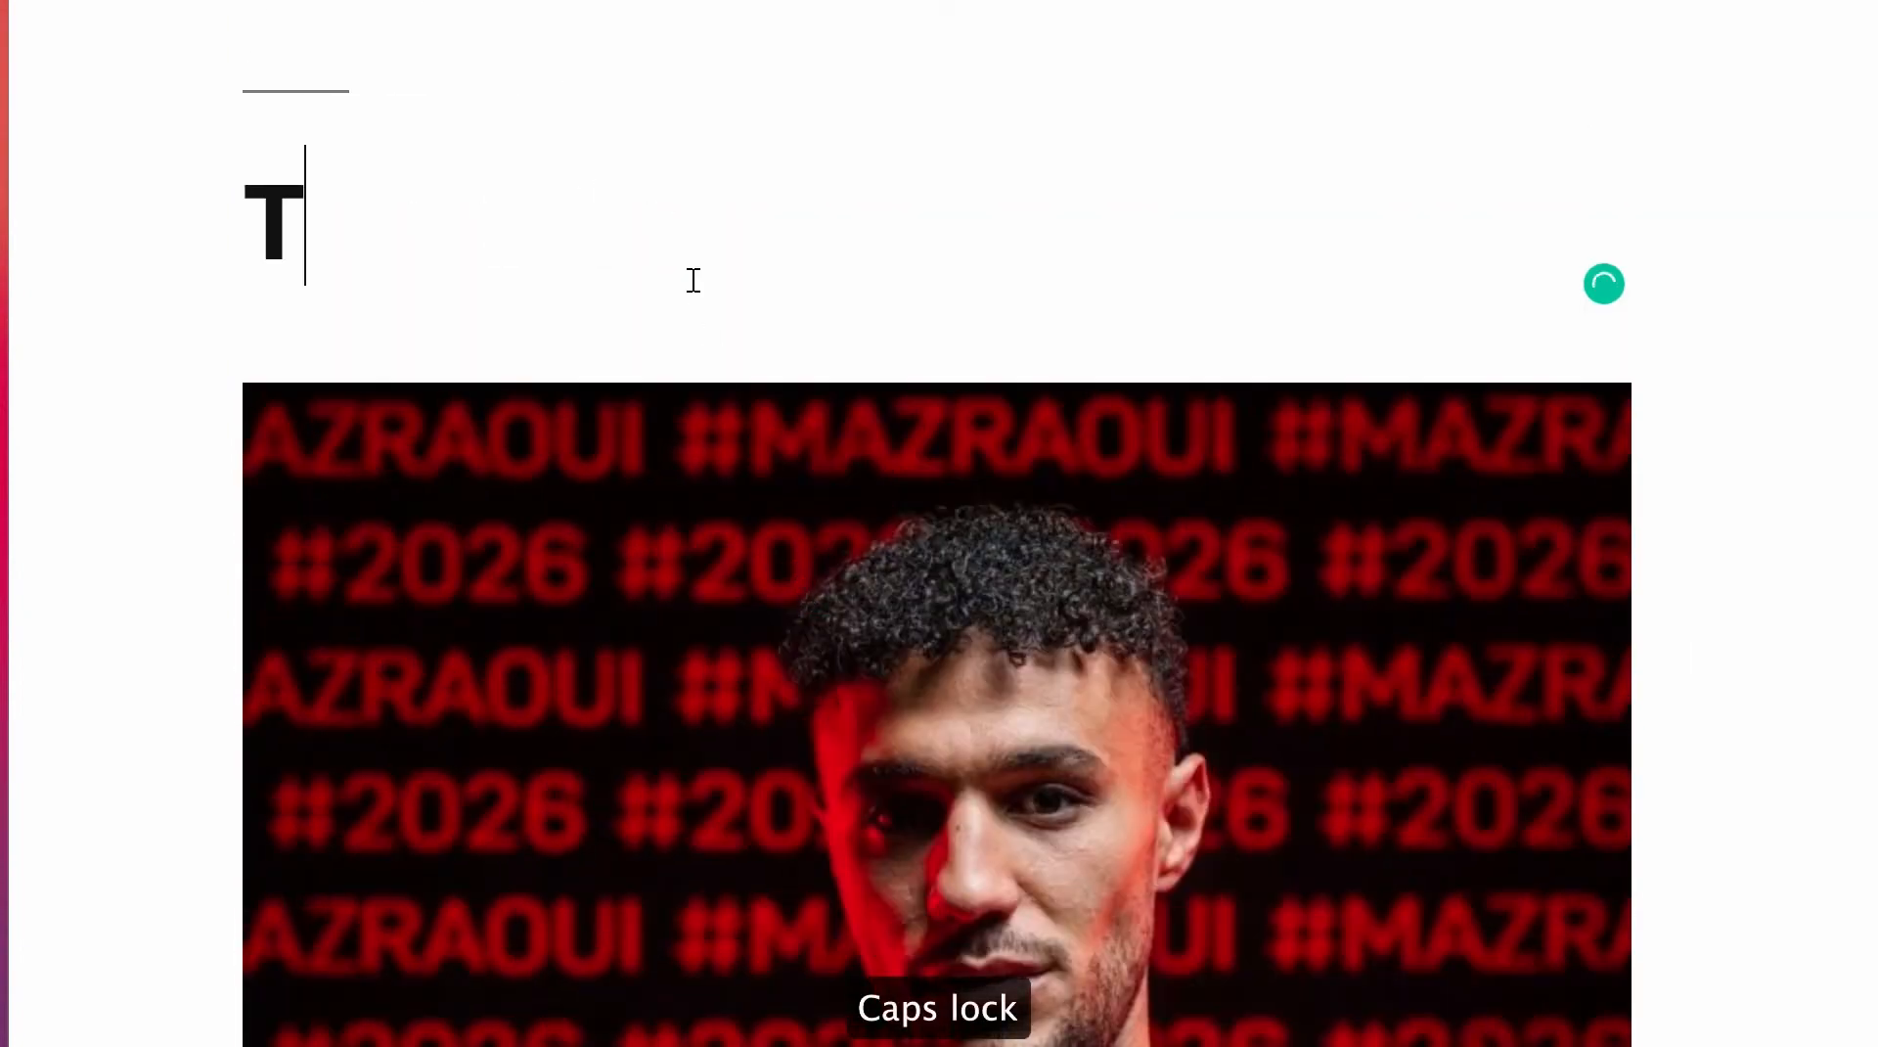
{"action": "type", "text": "his is ano"}
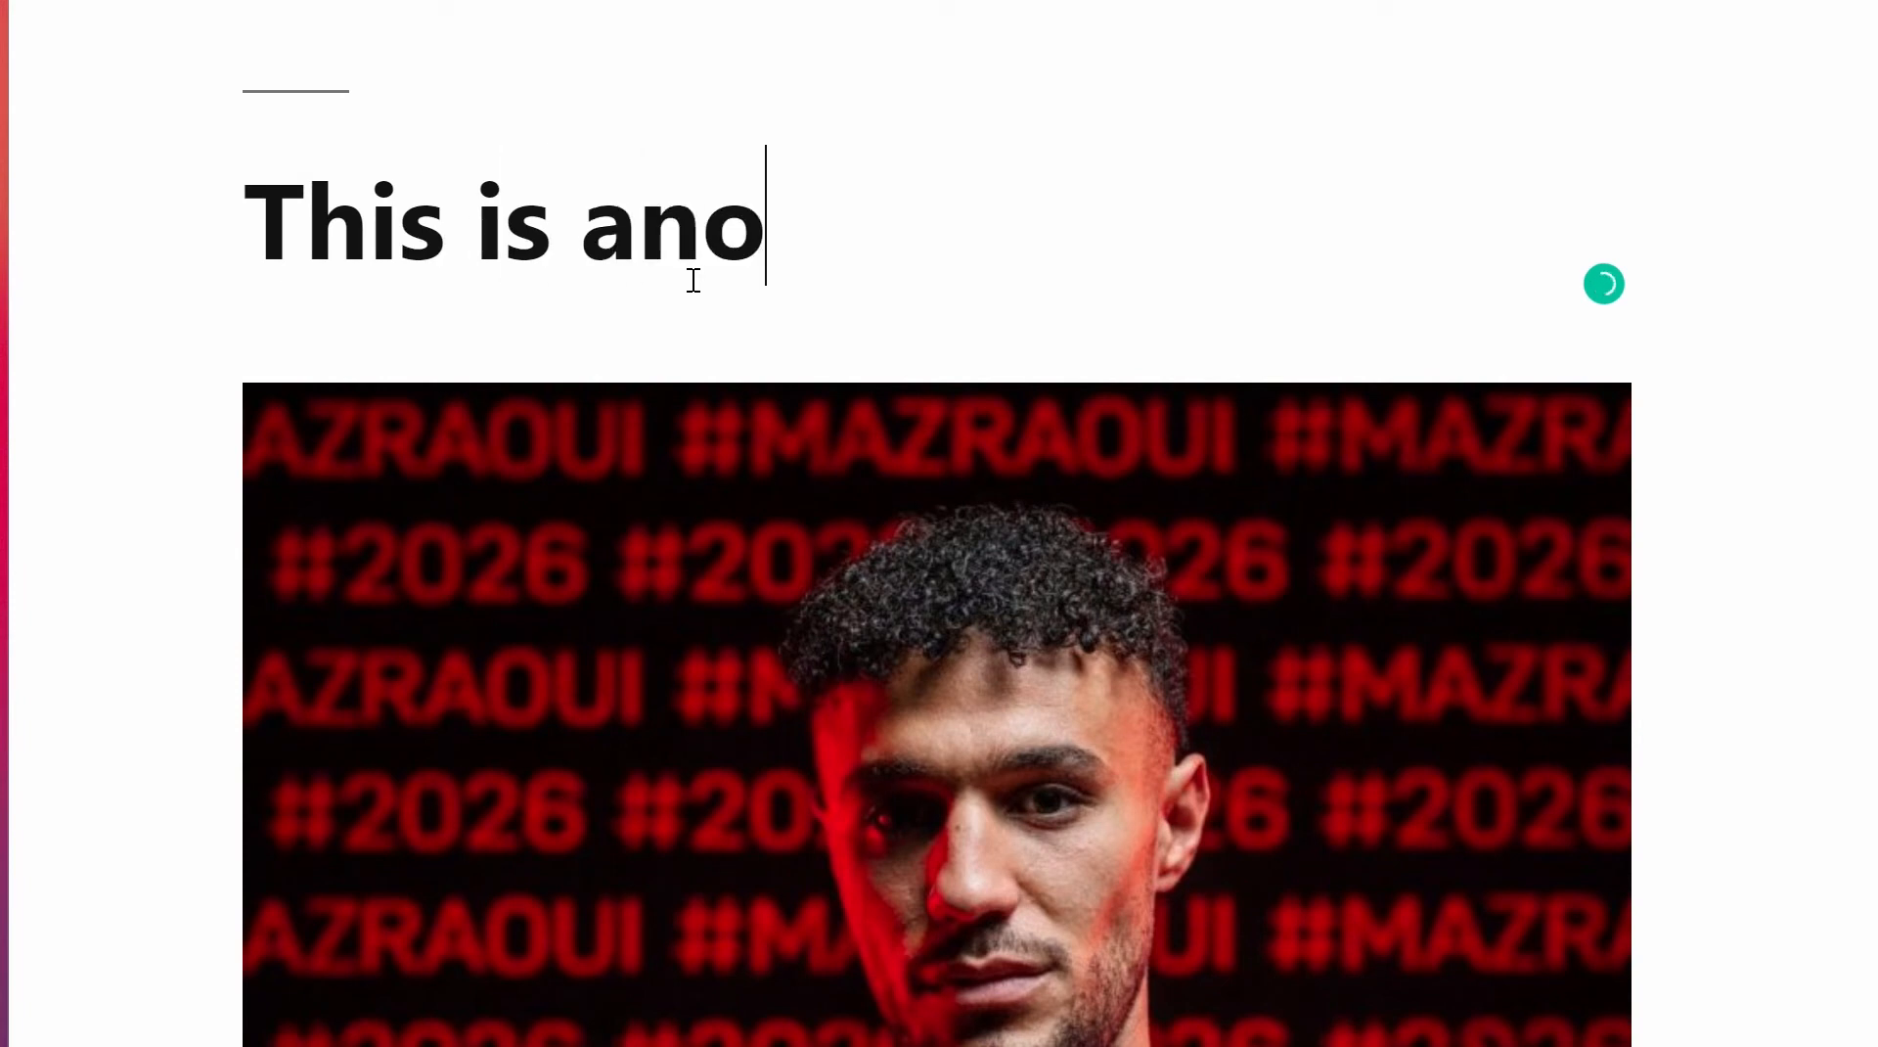
{"action": "type", "text": "ther copied great ["}
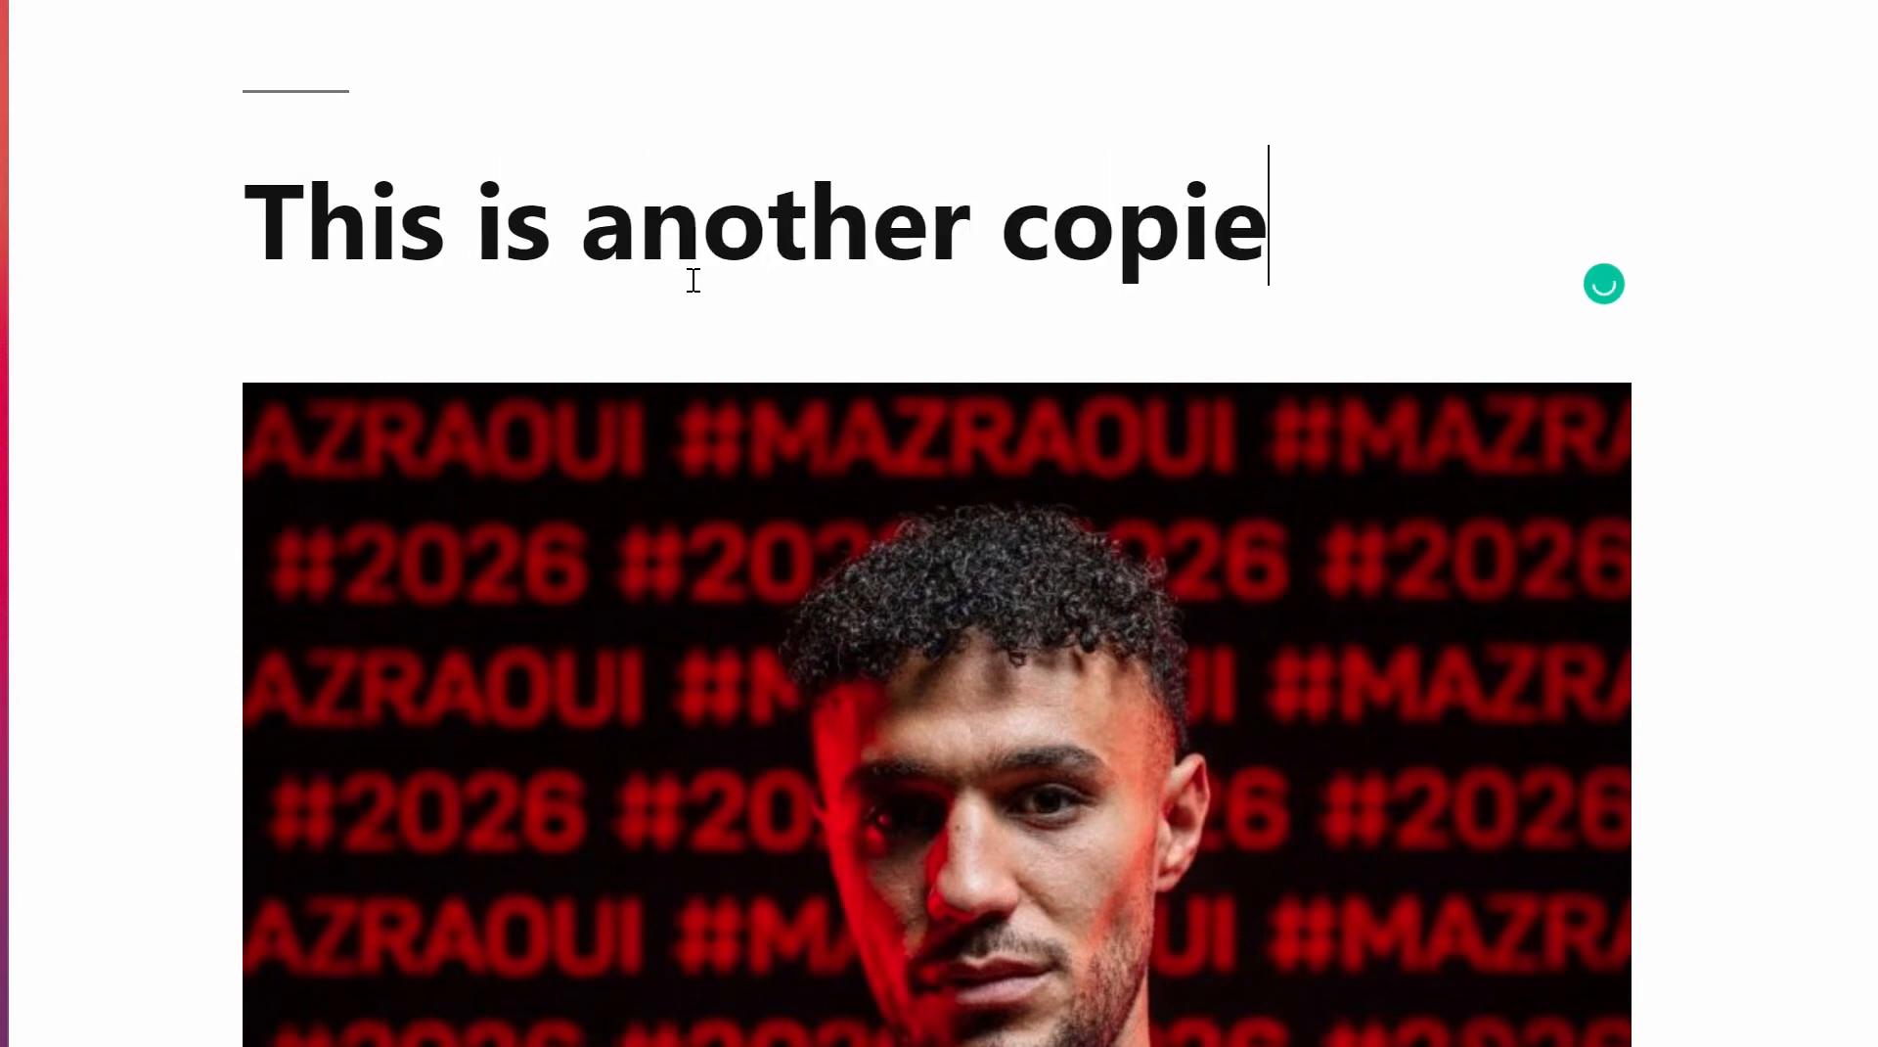
{"action": "key", "text": "BackSpace"}
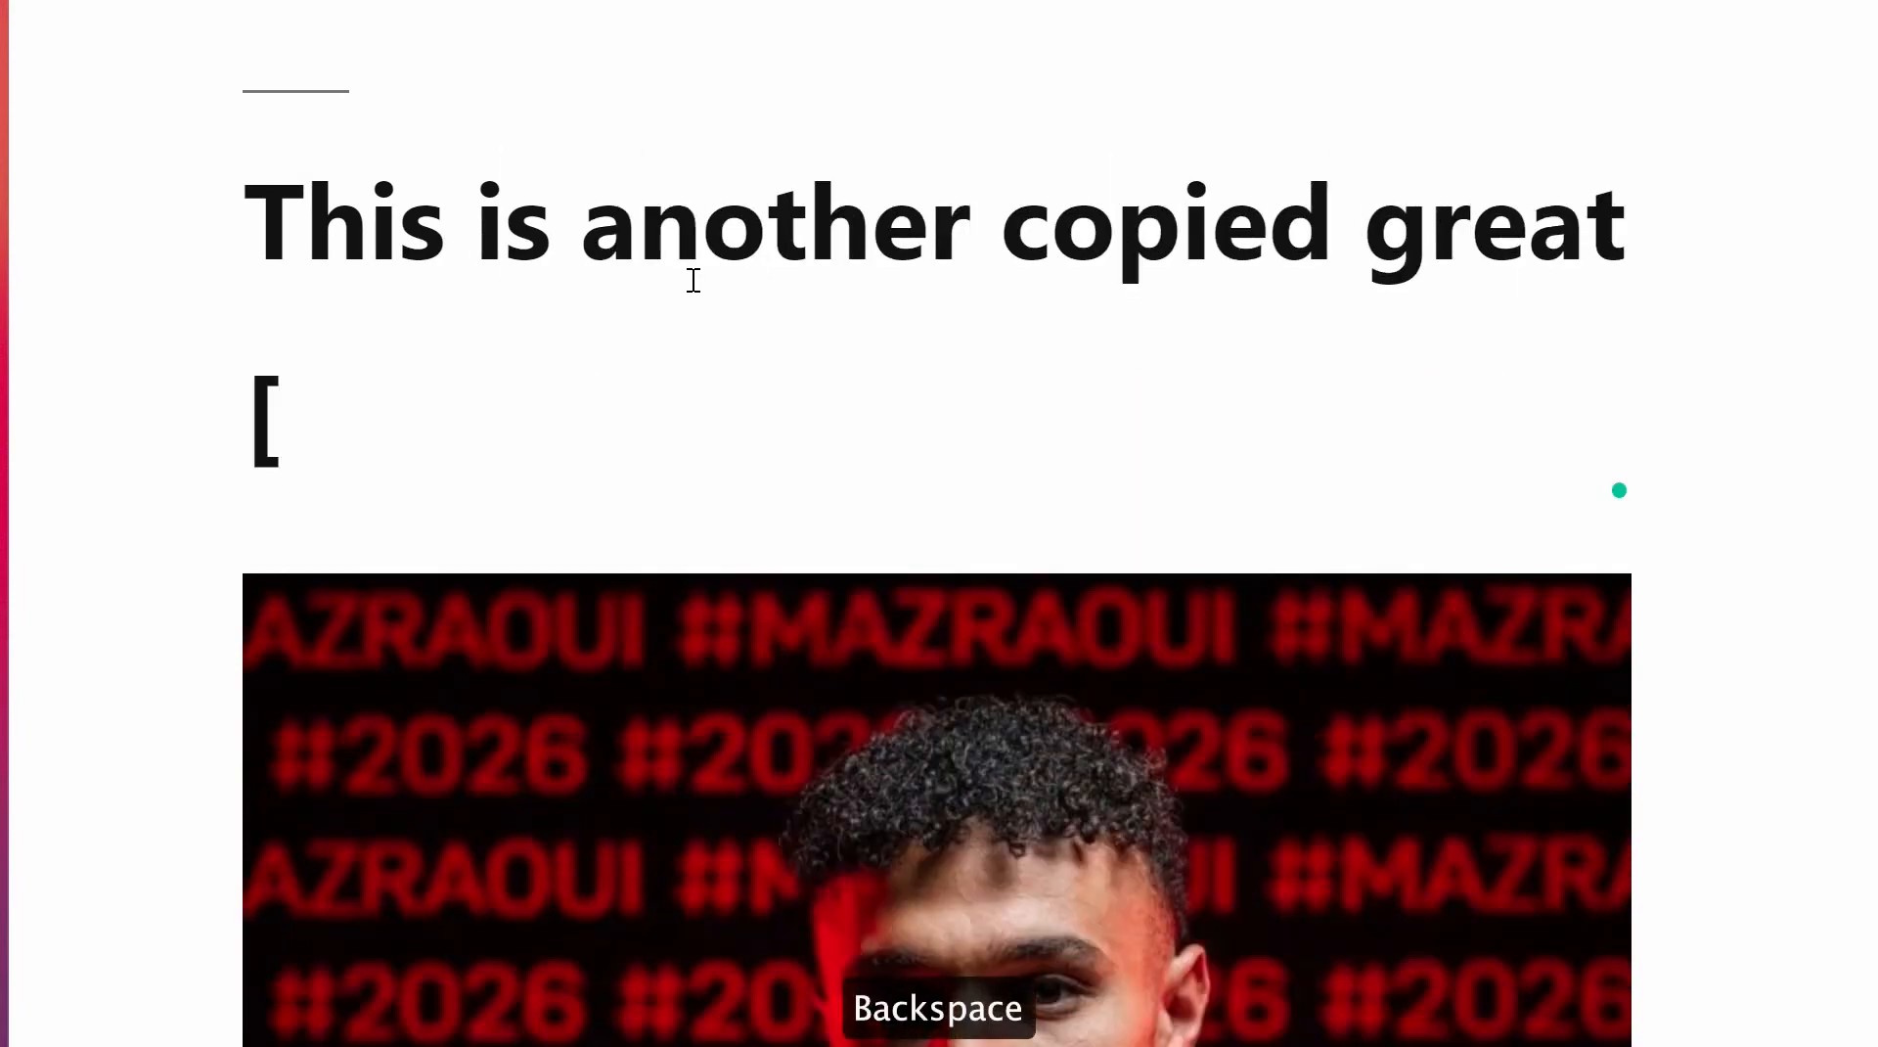
{"action": "key", "text": "BackSpace"}
{"action": "type", "text": "post"}
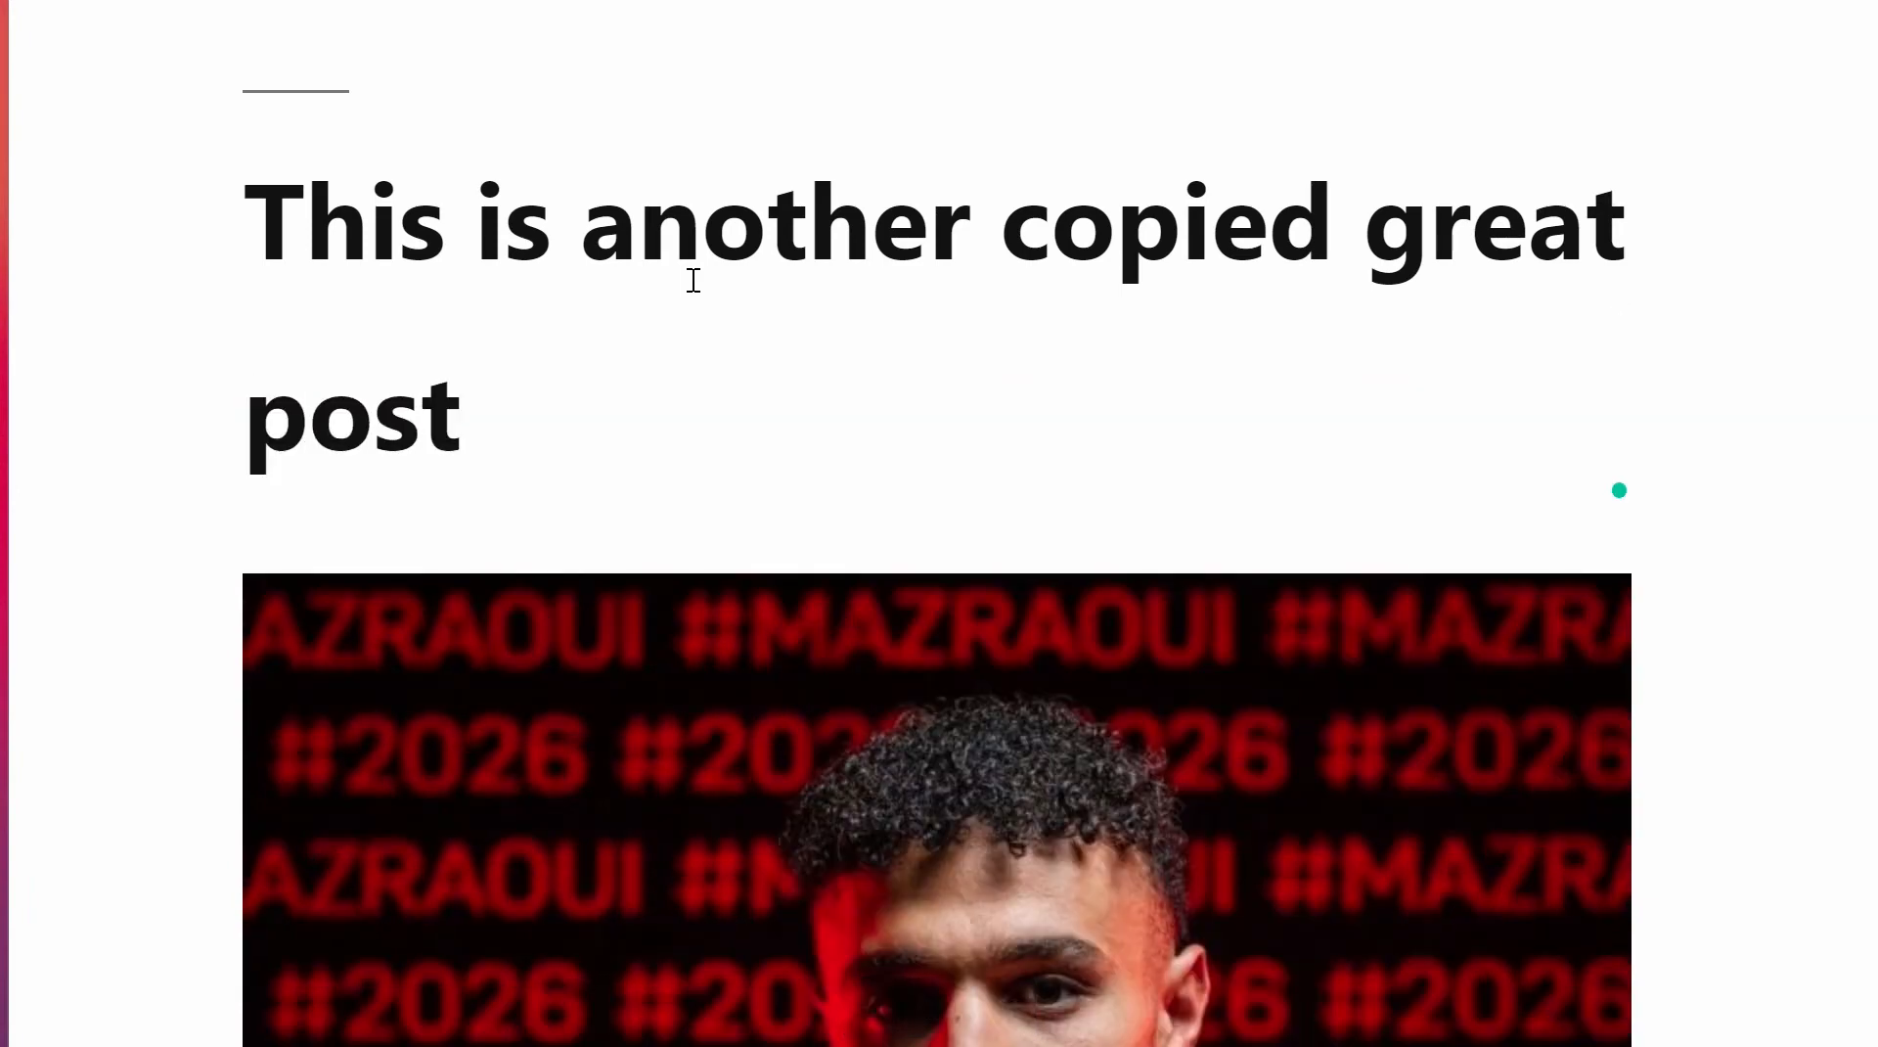
Step: Insert an empty block above the first image and paste the cut "Lorem ipsum" paragraph into it
{"action": "left_click", "coordinate": [813, 587]}
{"action": "scroll", "coordinate": [336, 663], "scroll_direction": "down", "scroll_amount": 2}
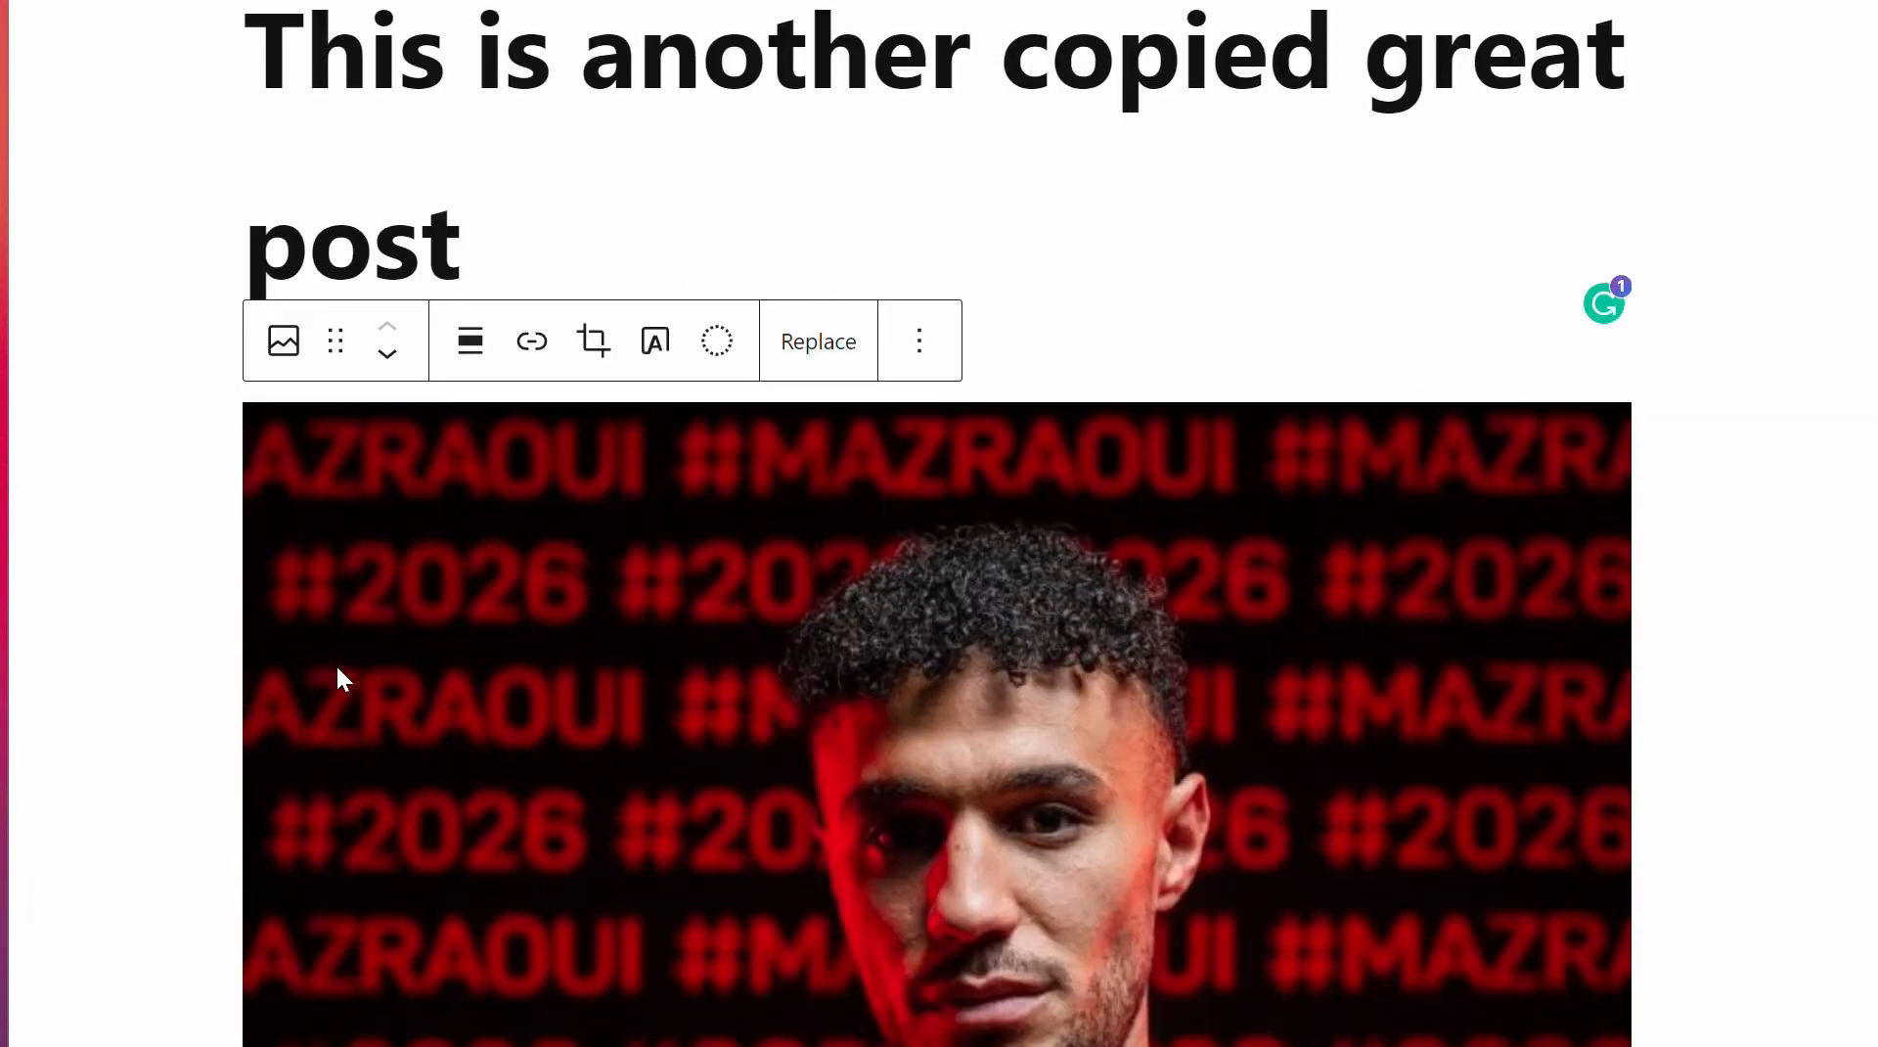
{"action": "key", "text": "ctrl+alt+t"}
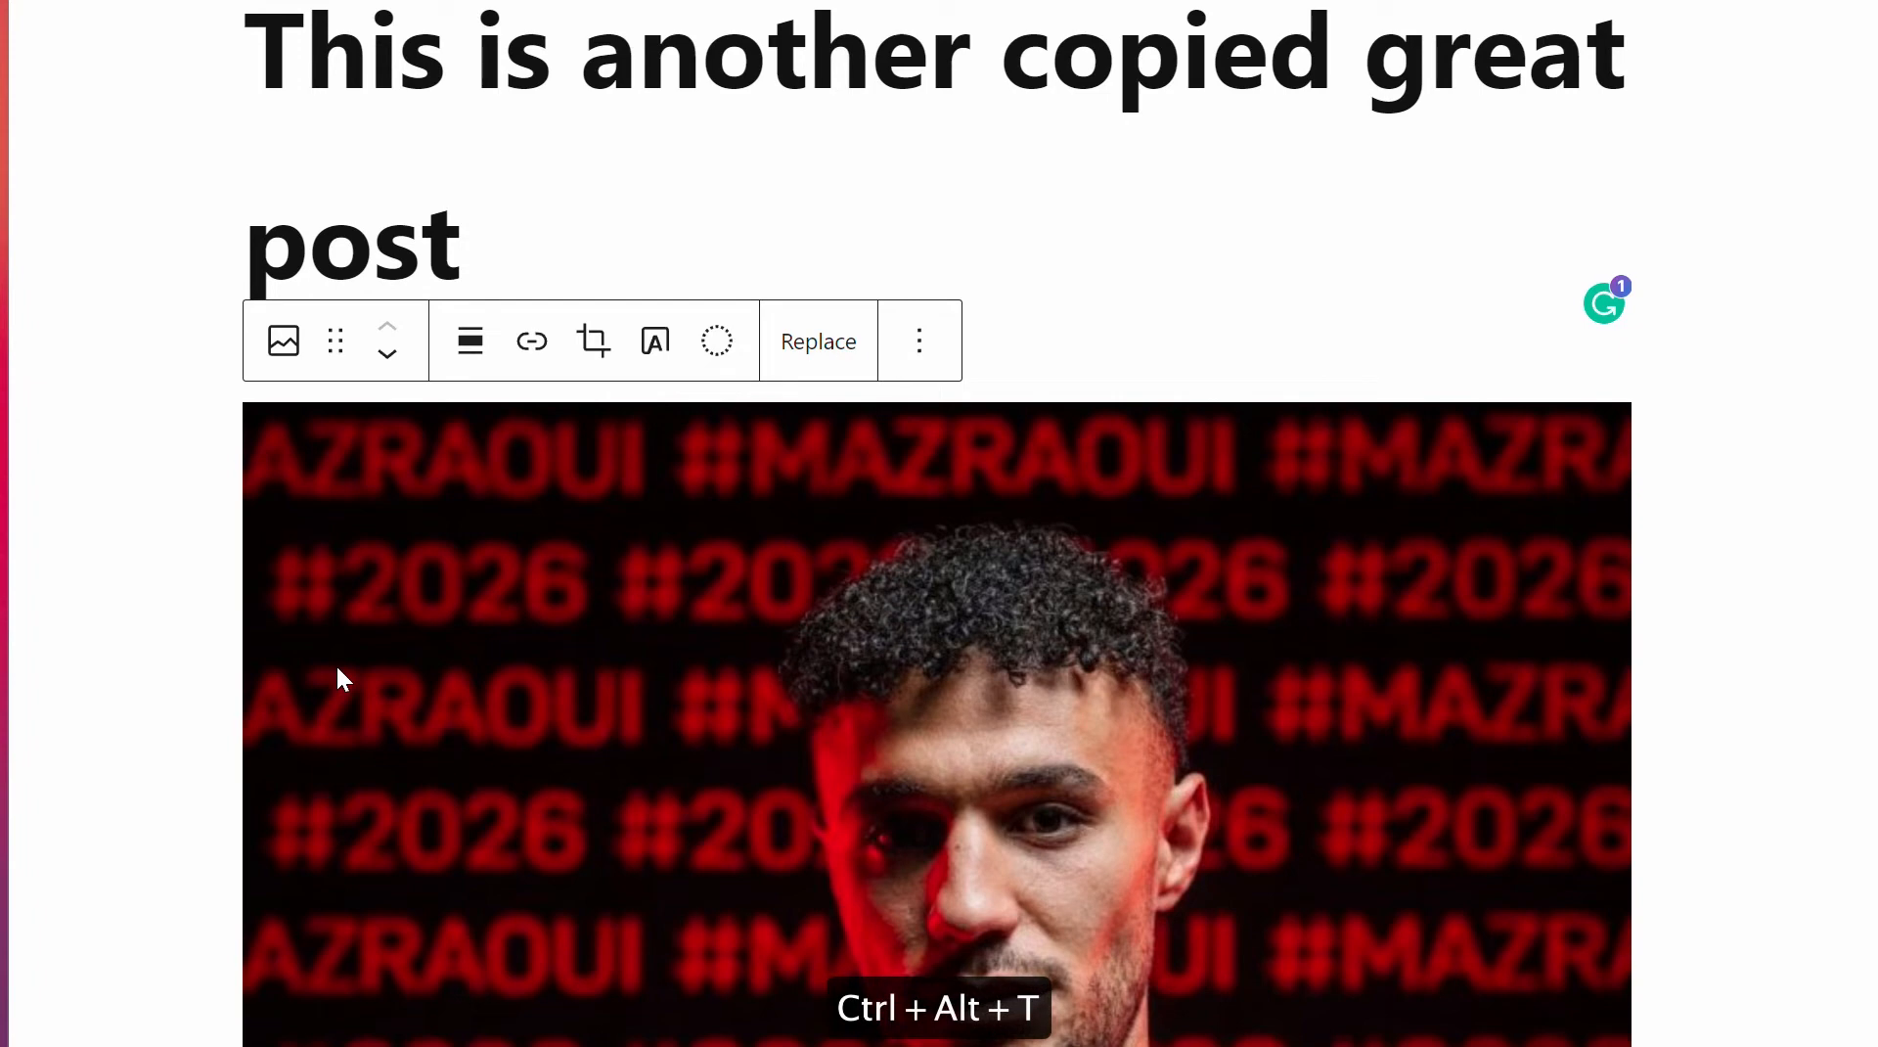
{"action": "left_click", "coordinate": [759, 608]}
{"action": "key", "text": "ctrl+alt+t"}
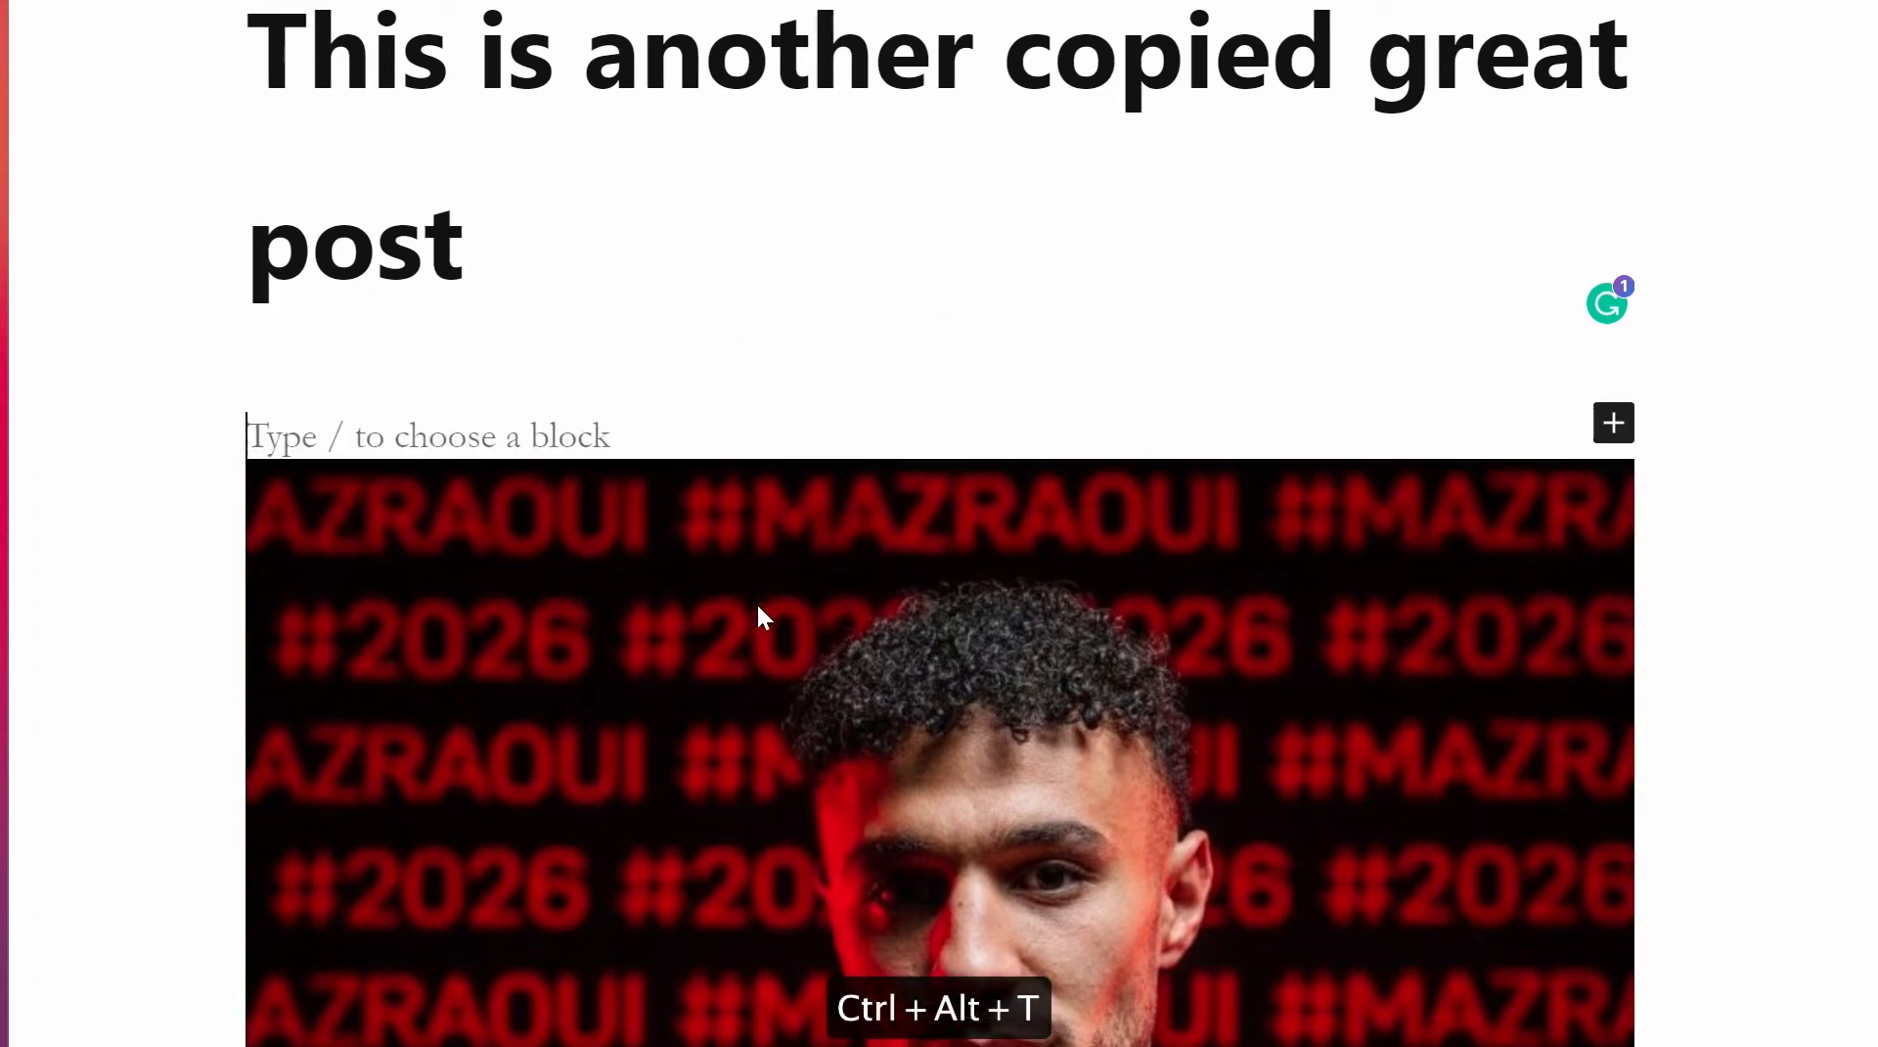
{"action": "key", "text": "ctrl+v"}
{"action": "left_click", "coordinate": [939, 448]}
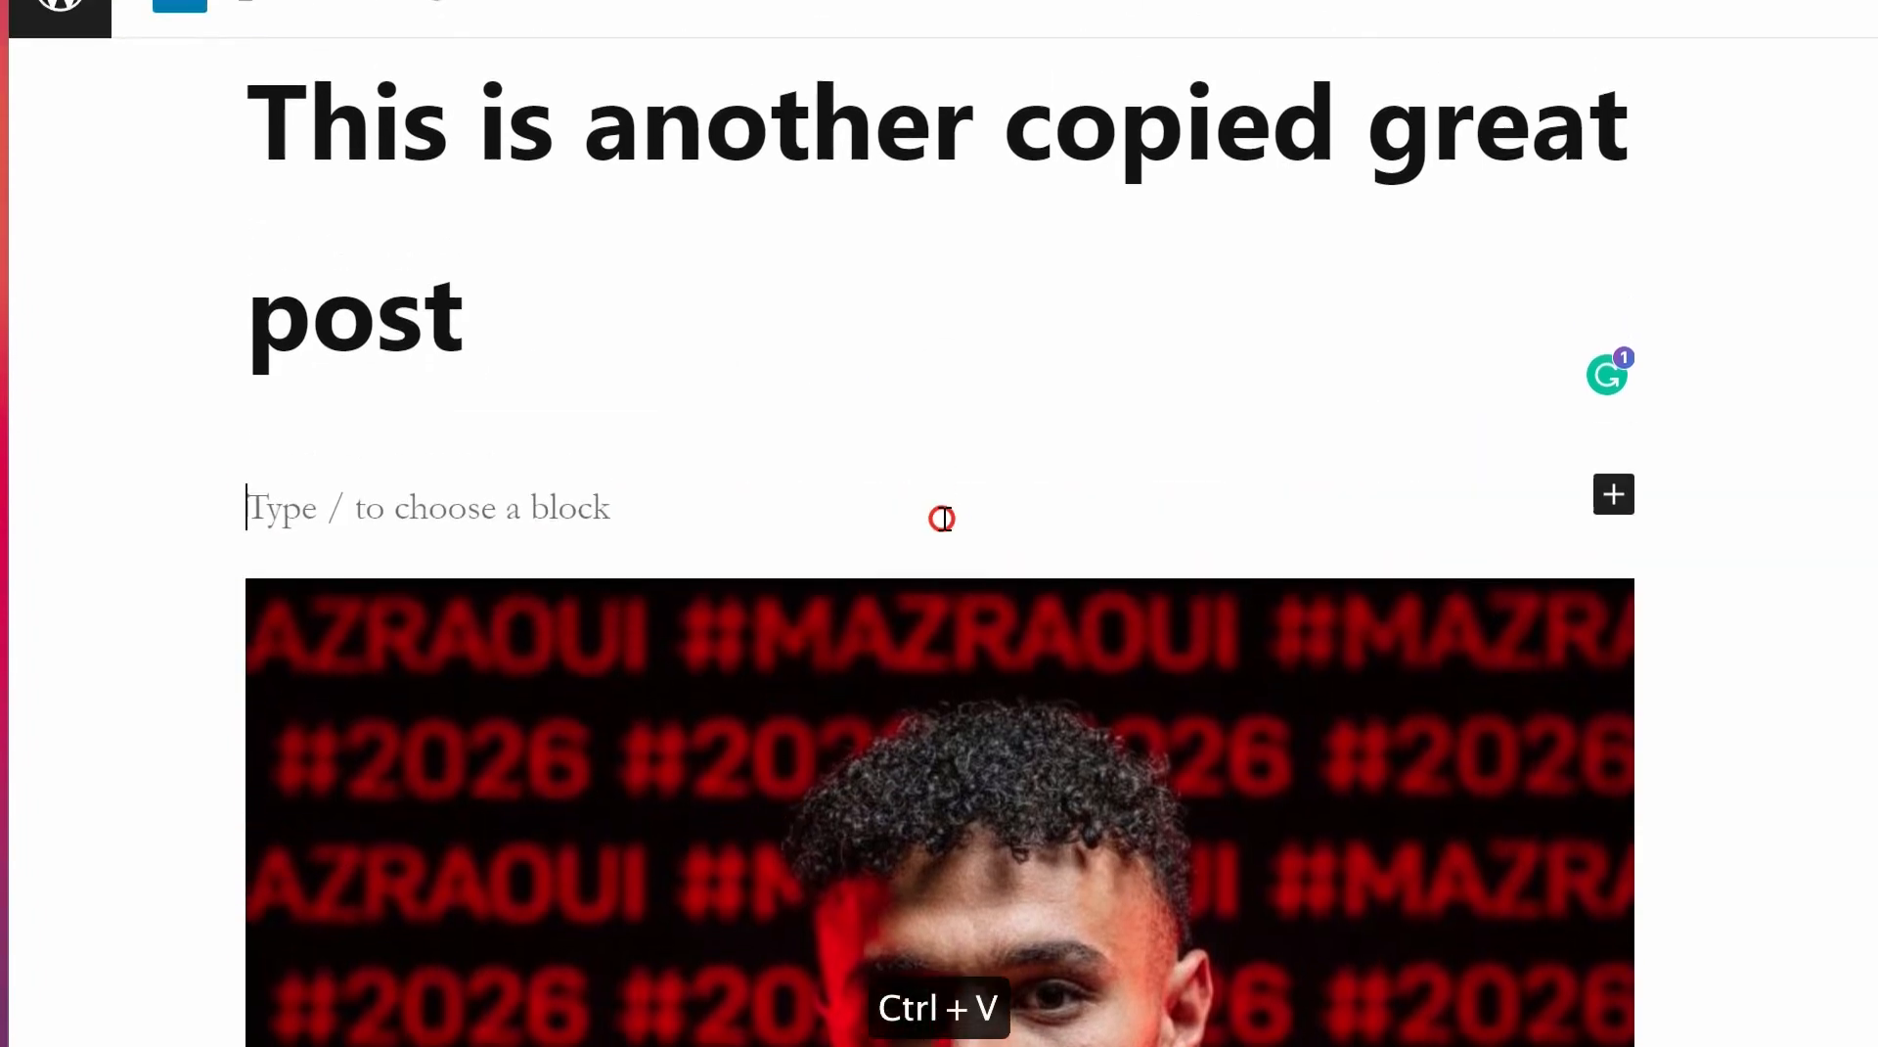
{"action": "key", "text": "ctrl+v"}
Step: Look through the copied post from the opening paragraph to the text below the first image
{"action": "left_click", "coordinate": [51, 347]}
{"action": "scroll", "coordinate": [1014, 682], "scroll_direction": "up", "scroll_amount": 1}
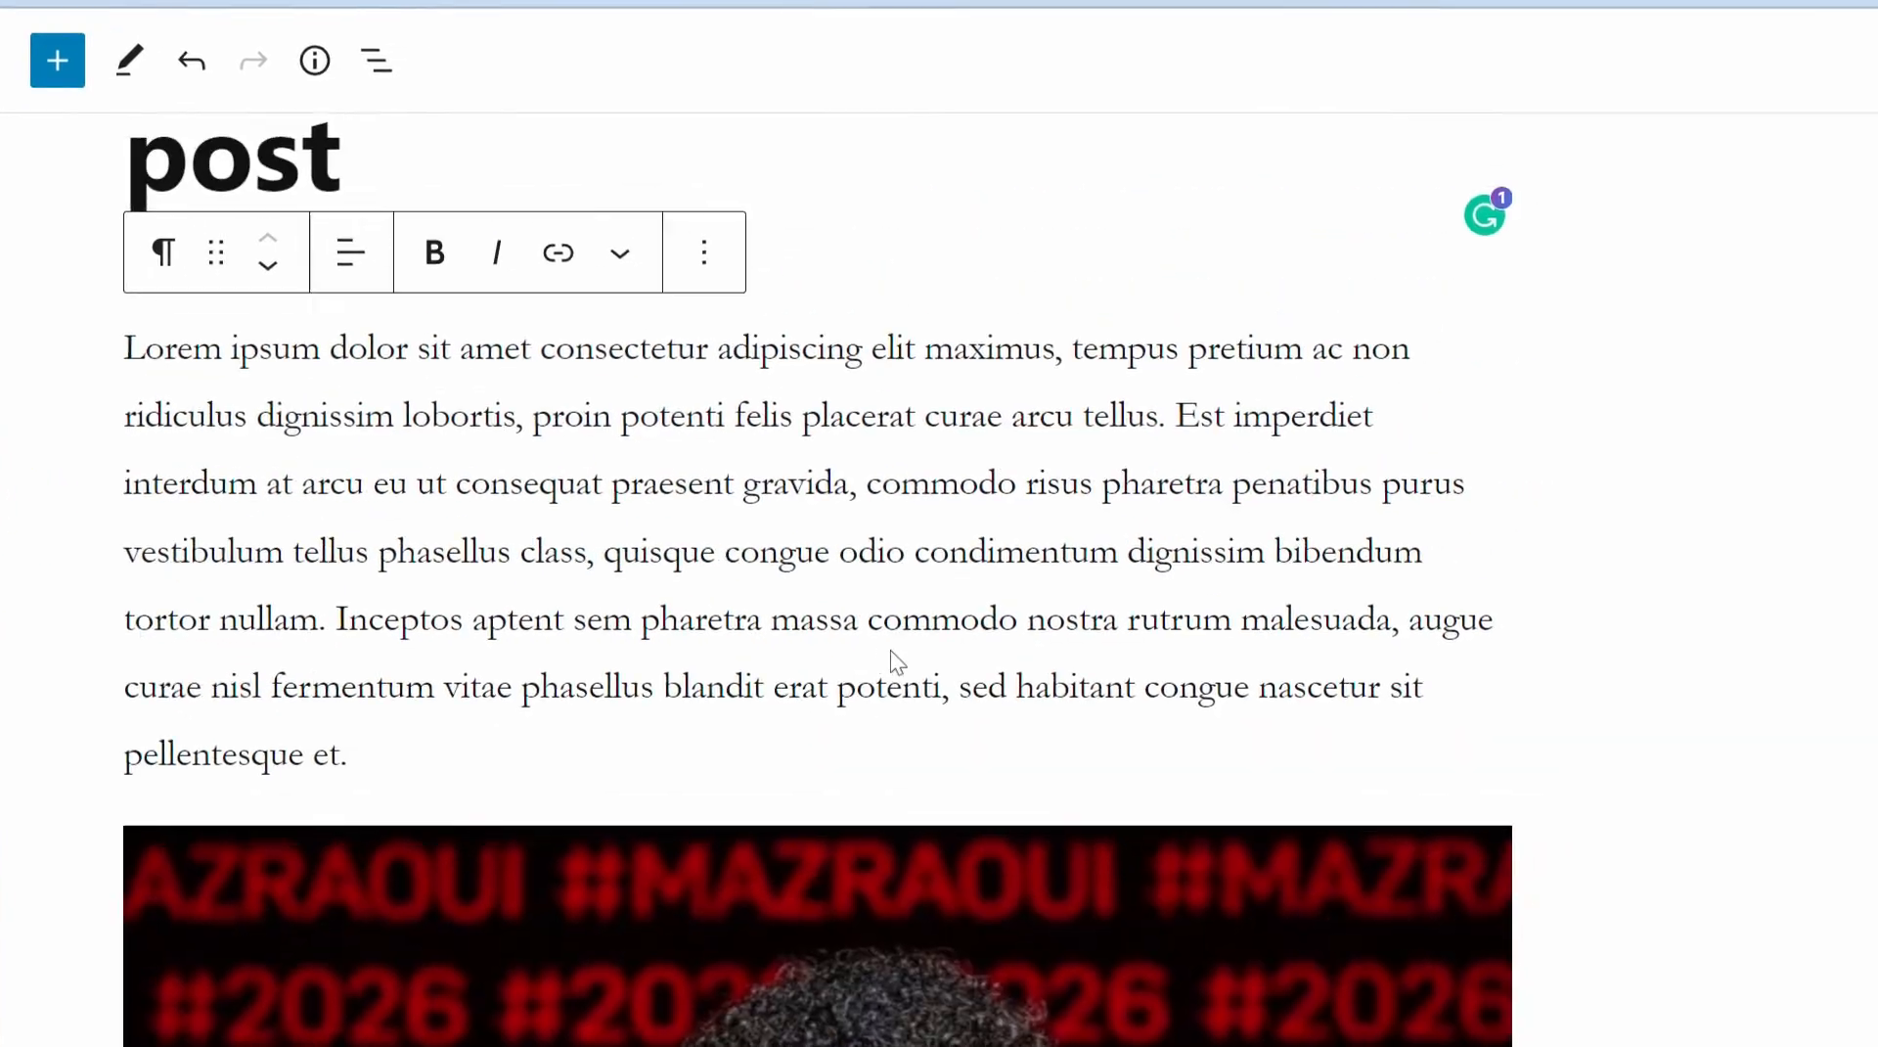
{"action": "left_click", "coordinate": [1012, 673]}
{"action": "scroll", "coordinate": [1012, 672], "scroll_direction": "up", "scroll_amount": 2}
{"action": "scroll", "coordinate": [1012, 671], "scroll_direction": "down", "scroll_amount": 9}
{"action": "scroll", "coordinate": [103, 501], "scroll_direction": "down", "scroll_amount": 15}
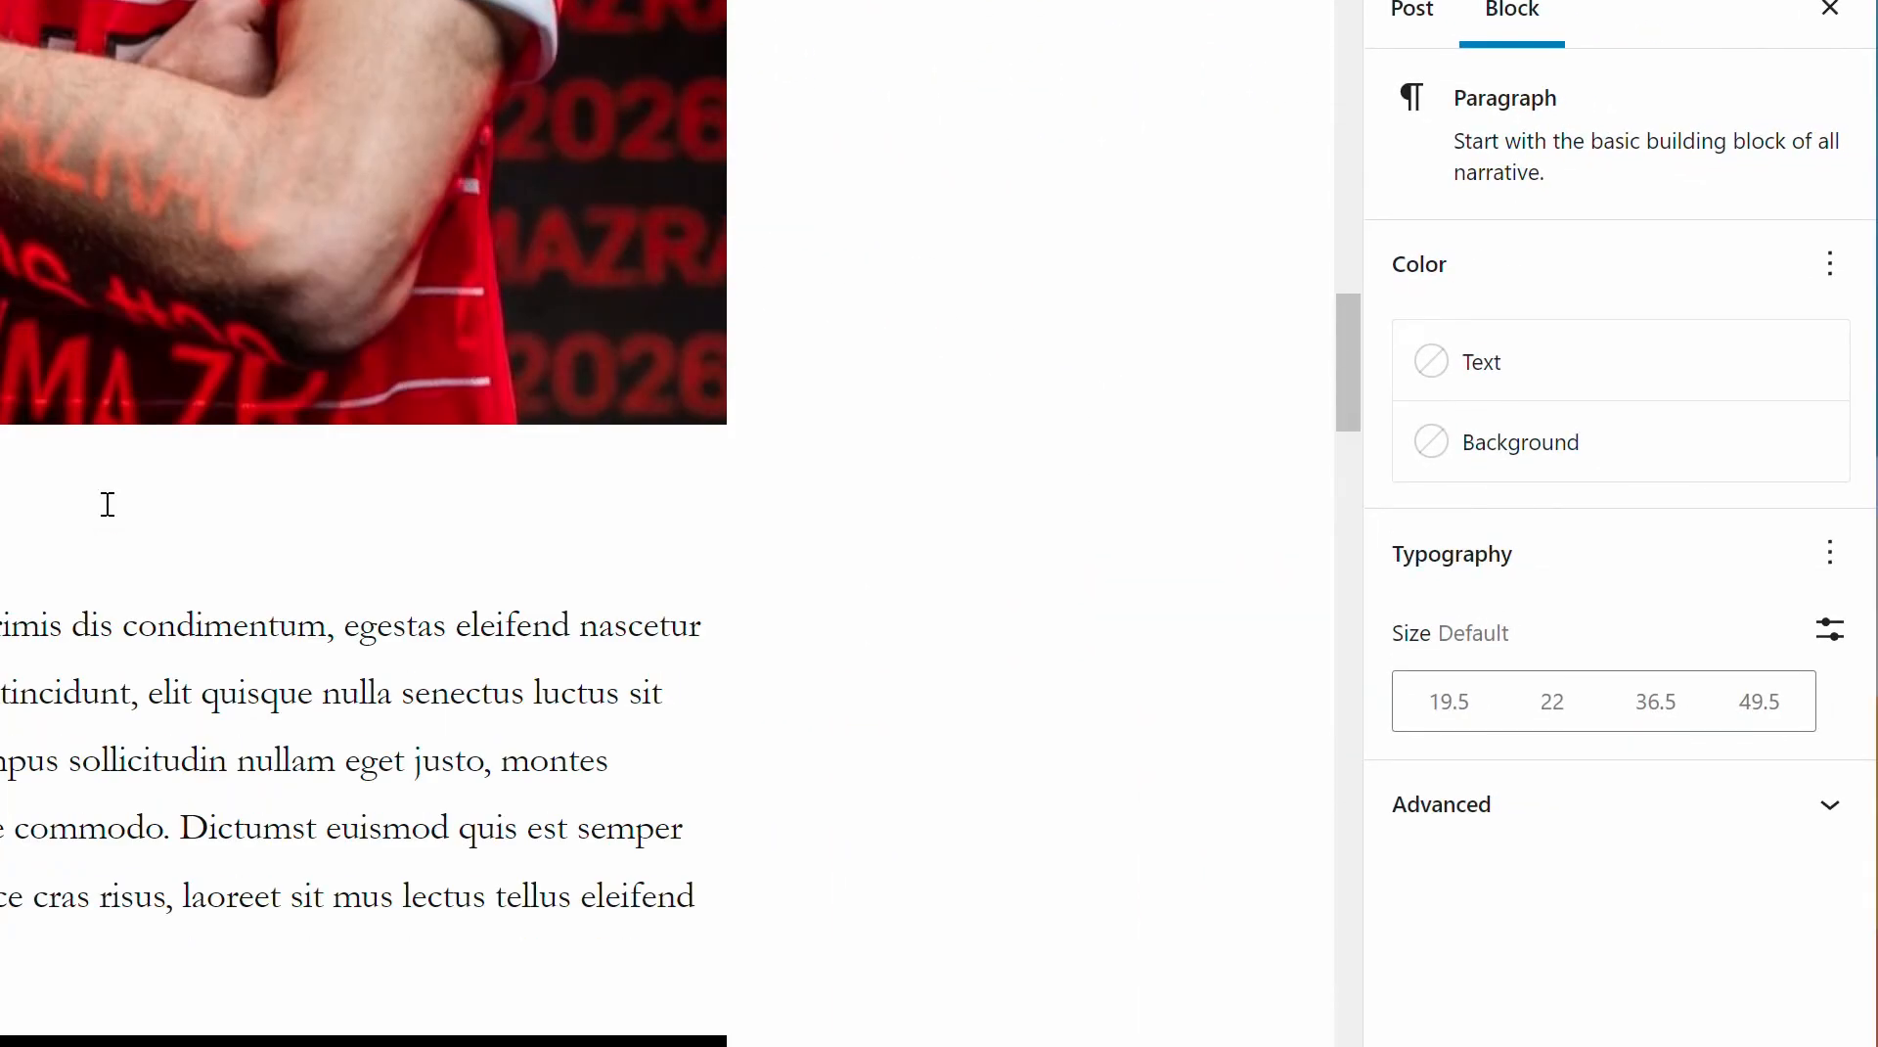
{"action": "scroll", "coordinate": [106, 504], "scroll_direction": "up", "scroll_amount": 1}
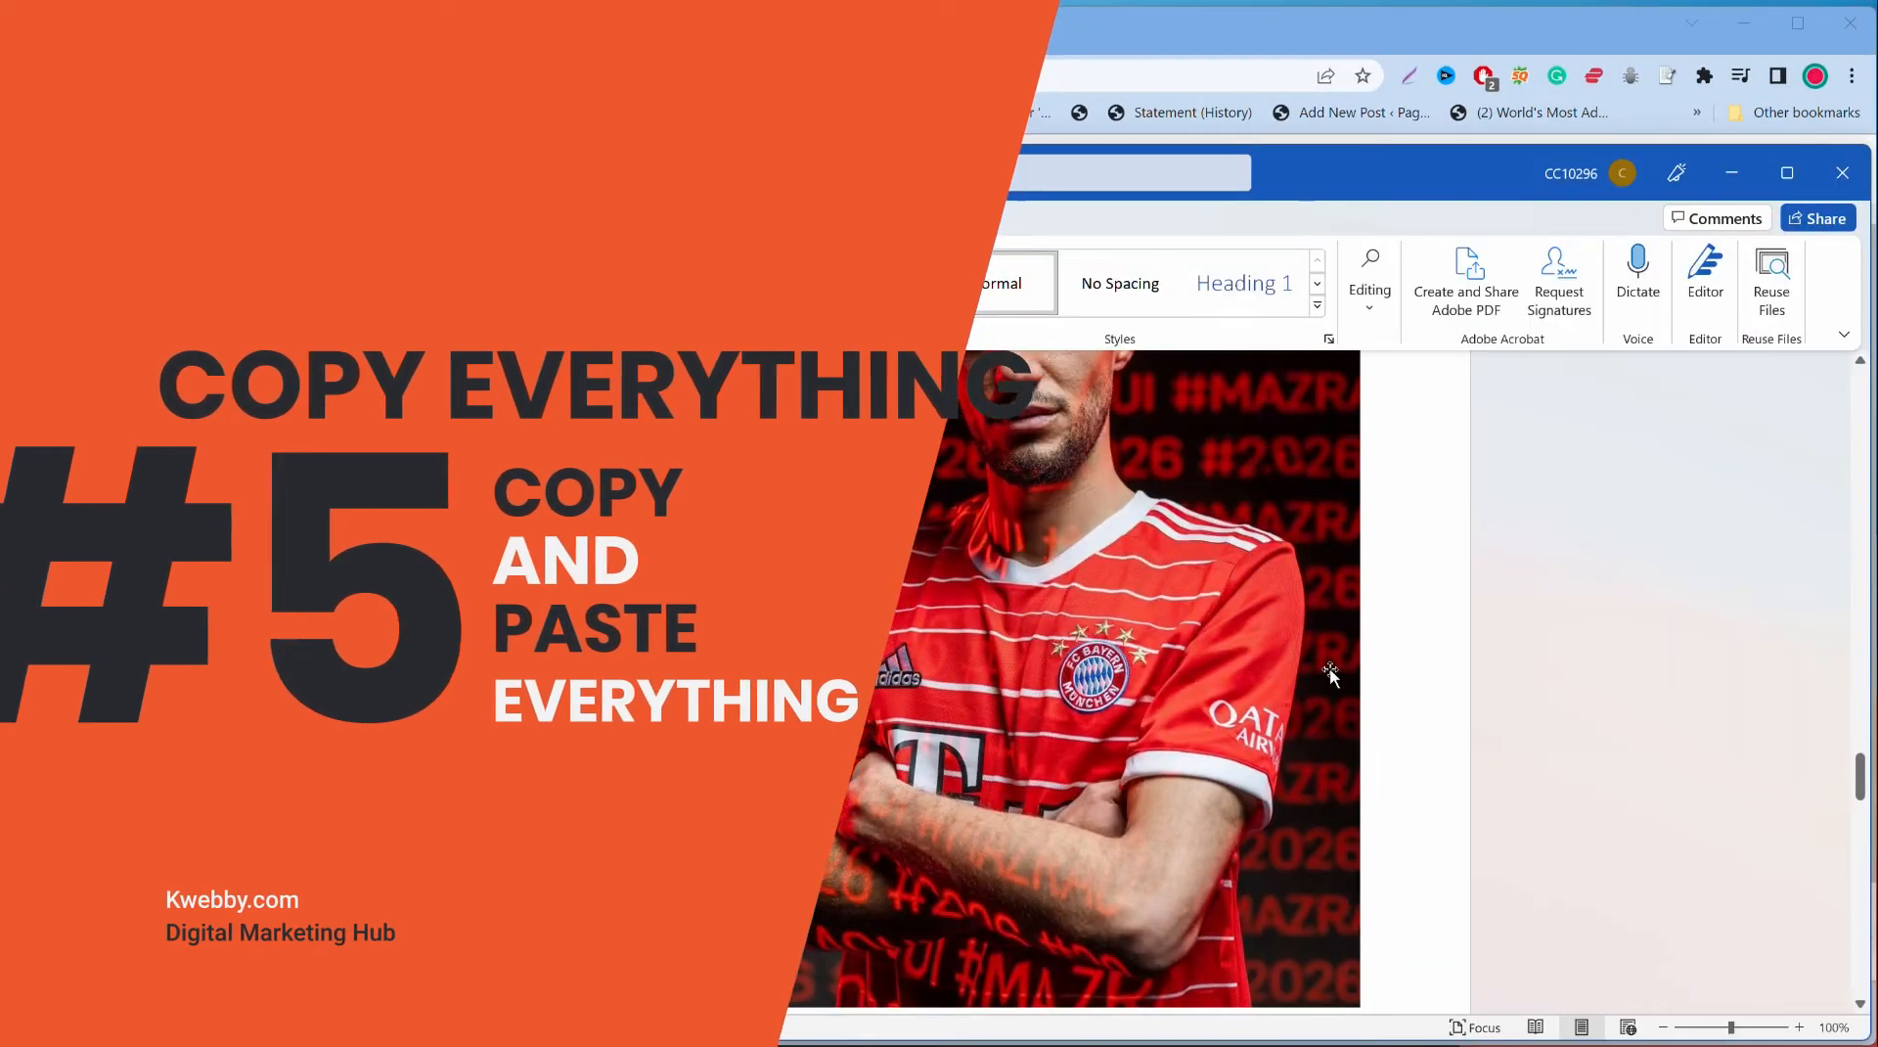
Step: Select the entire content of the Word document Test.docx and copy it
{"action": "scroll", "coordinate": [1331, 673], "scroll_direction": "up", "scroll_amount": 20}
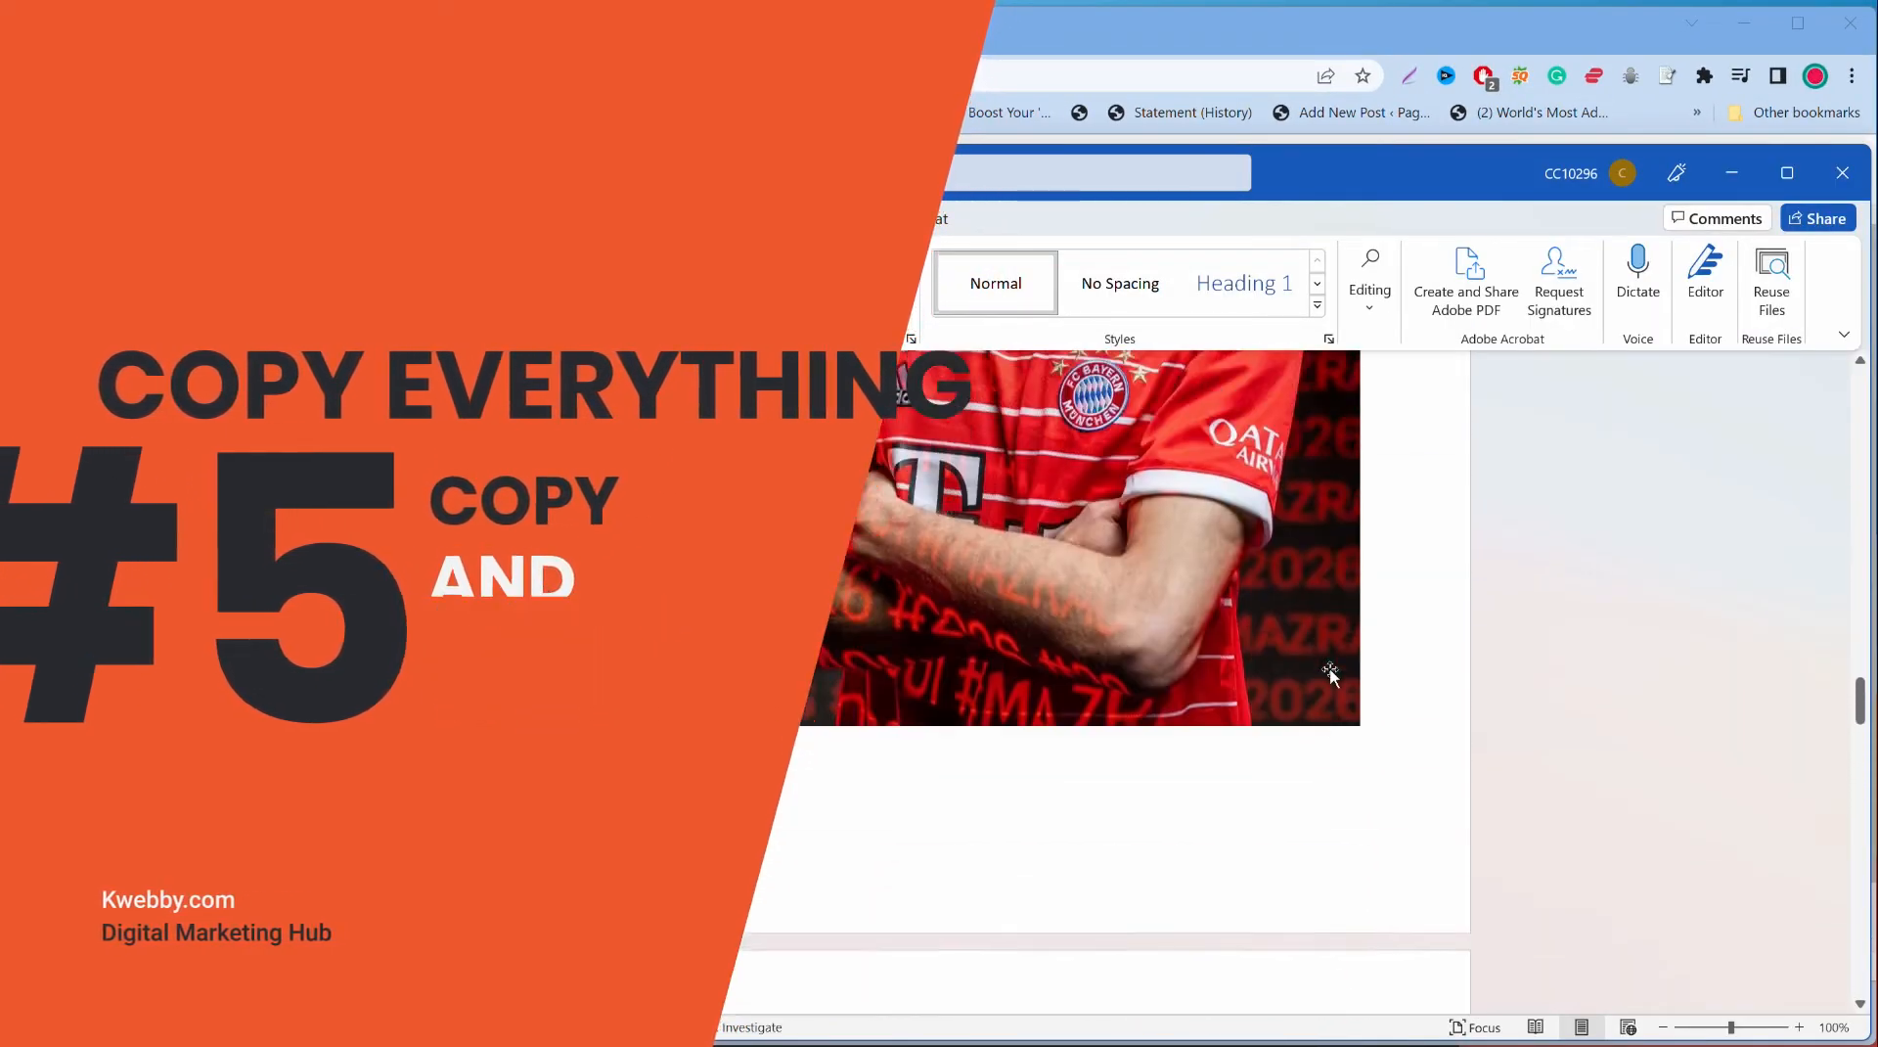
{"action": "scroll", "coordinate": [1328, 668], "scroll_direction": "up", "scroll_amount": 15}
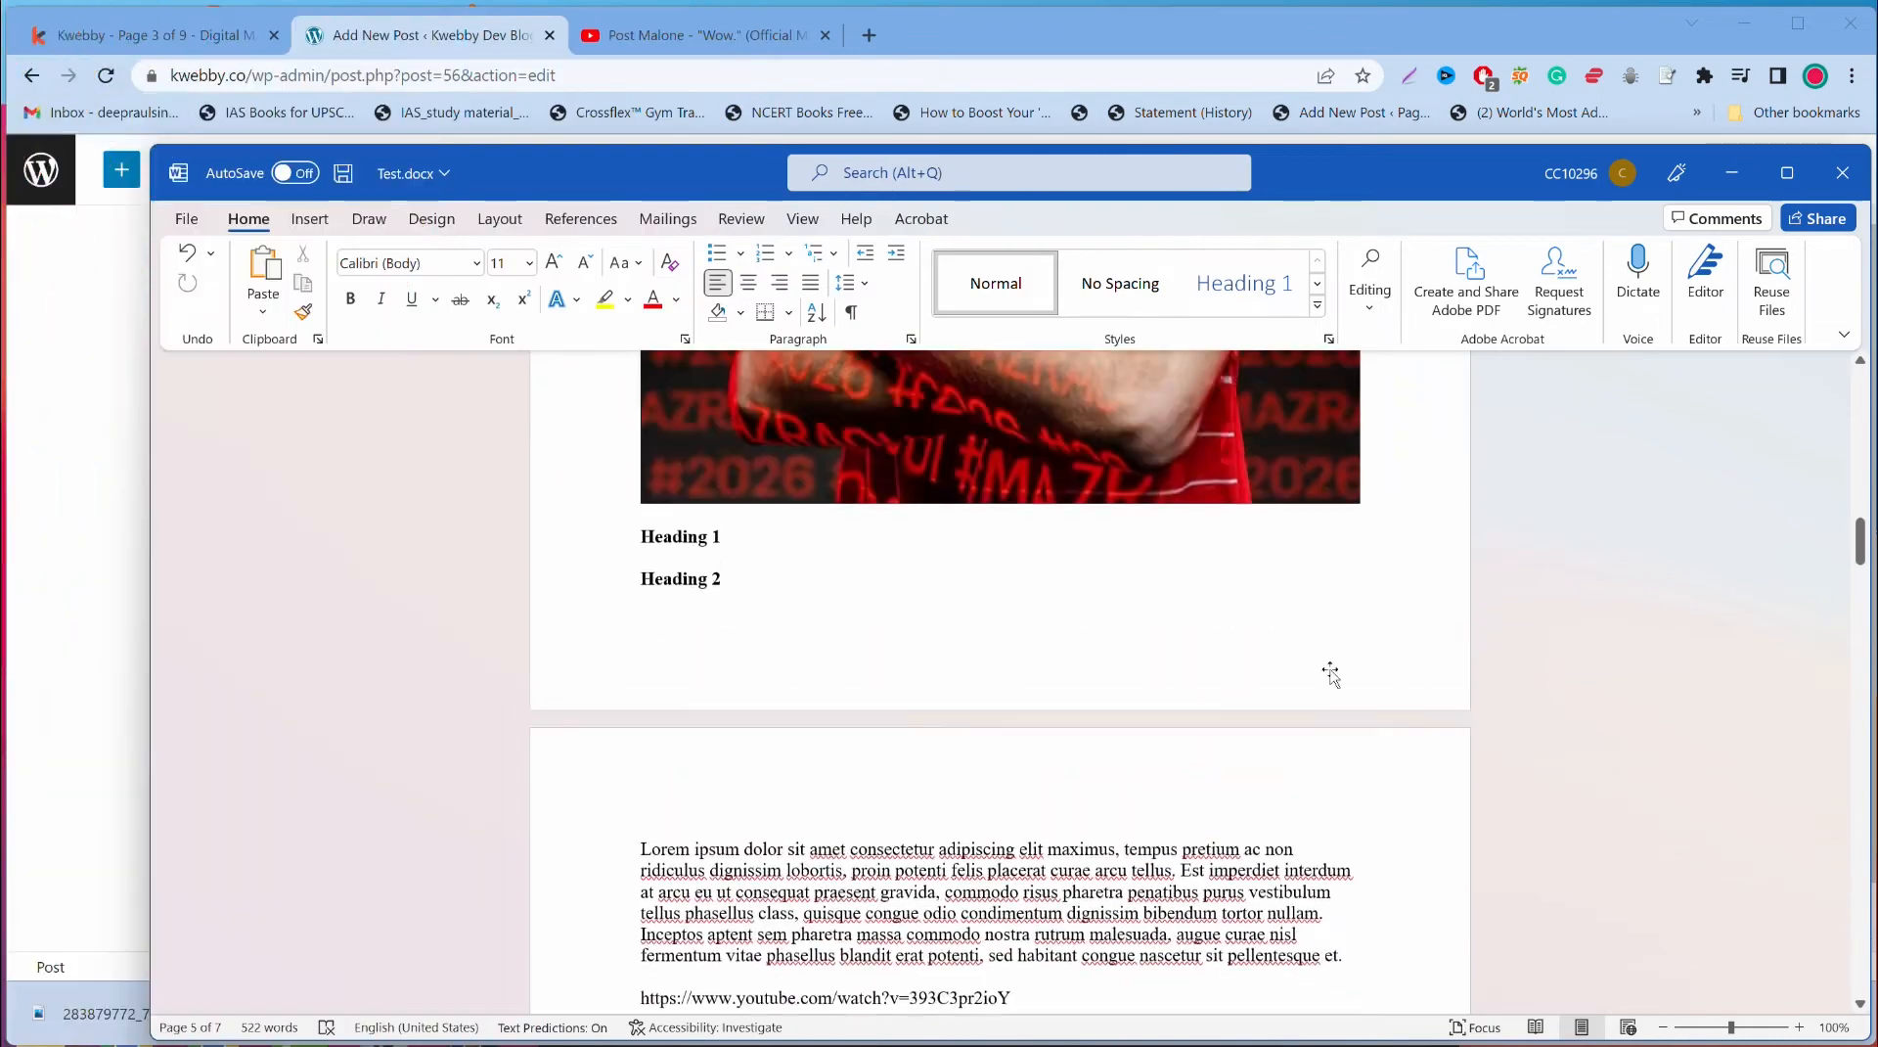
{"action": "scroll", "coordinate": [1328, 668], "scroll_direction": "up", "scroll_amount": 10}
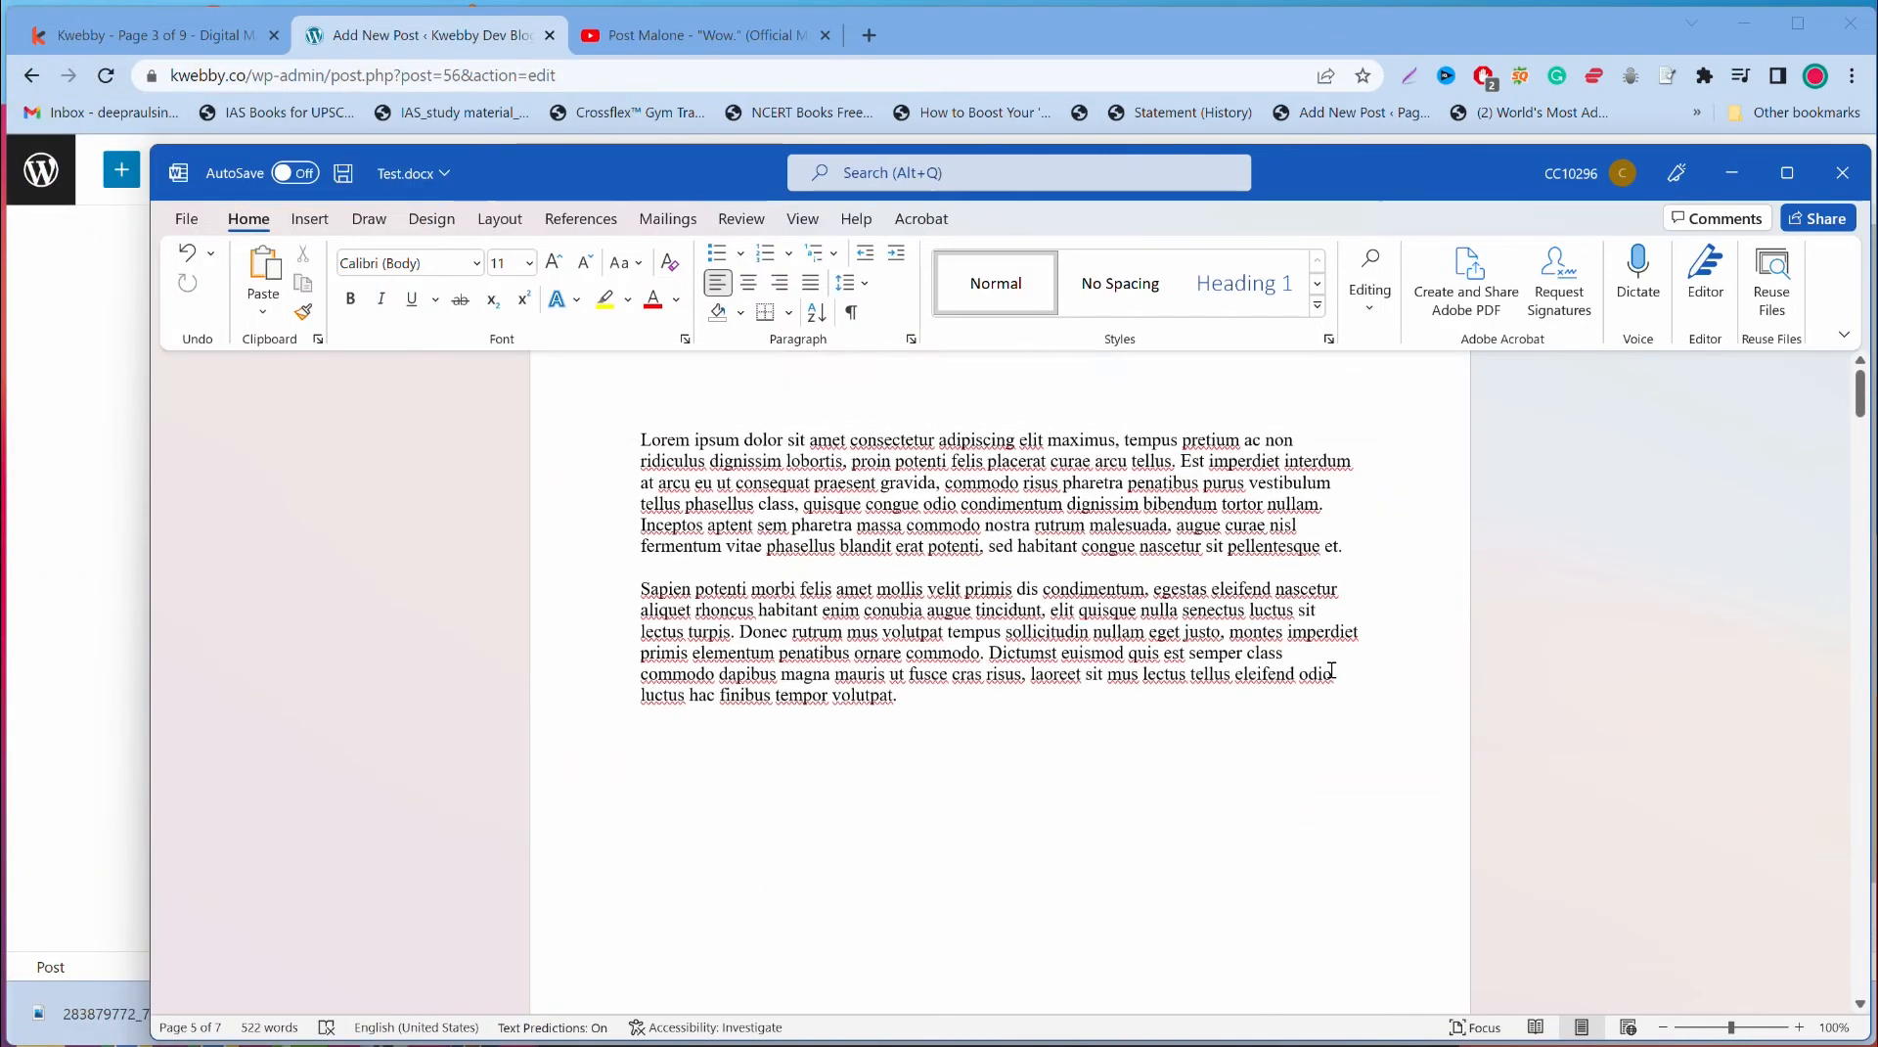
{"action": "key", "text": "ctrl+a"}
{"action": "left_click", "coordinate": [1323, 642]}
{"action": "key", "text": "ctrl+a"}
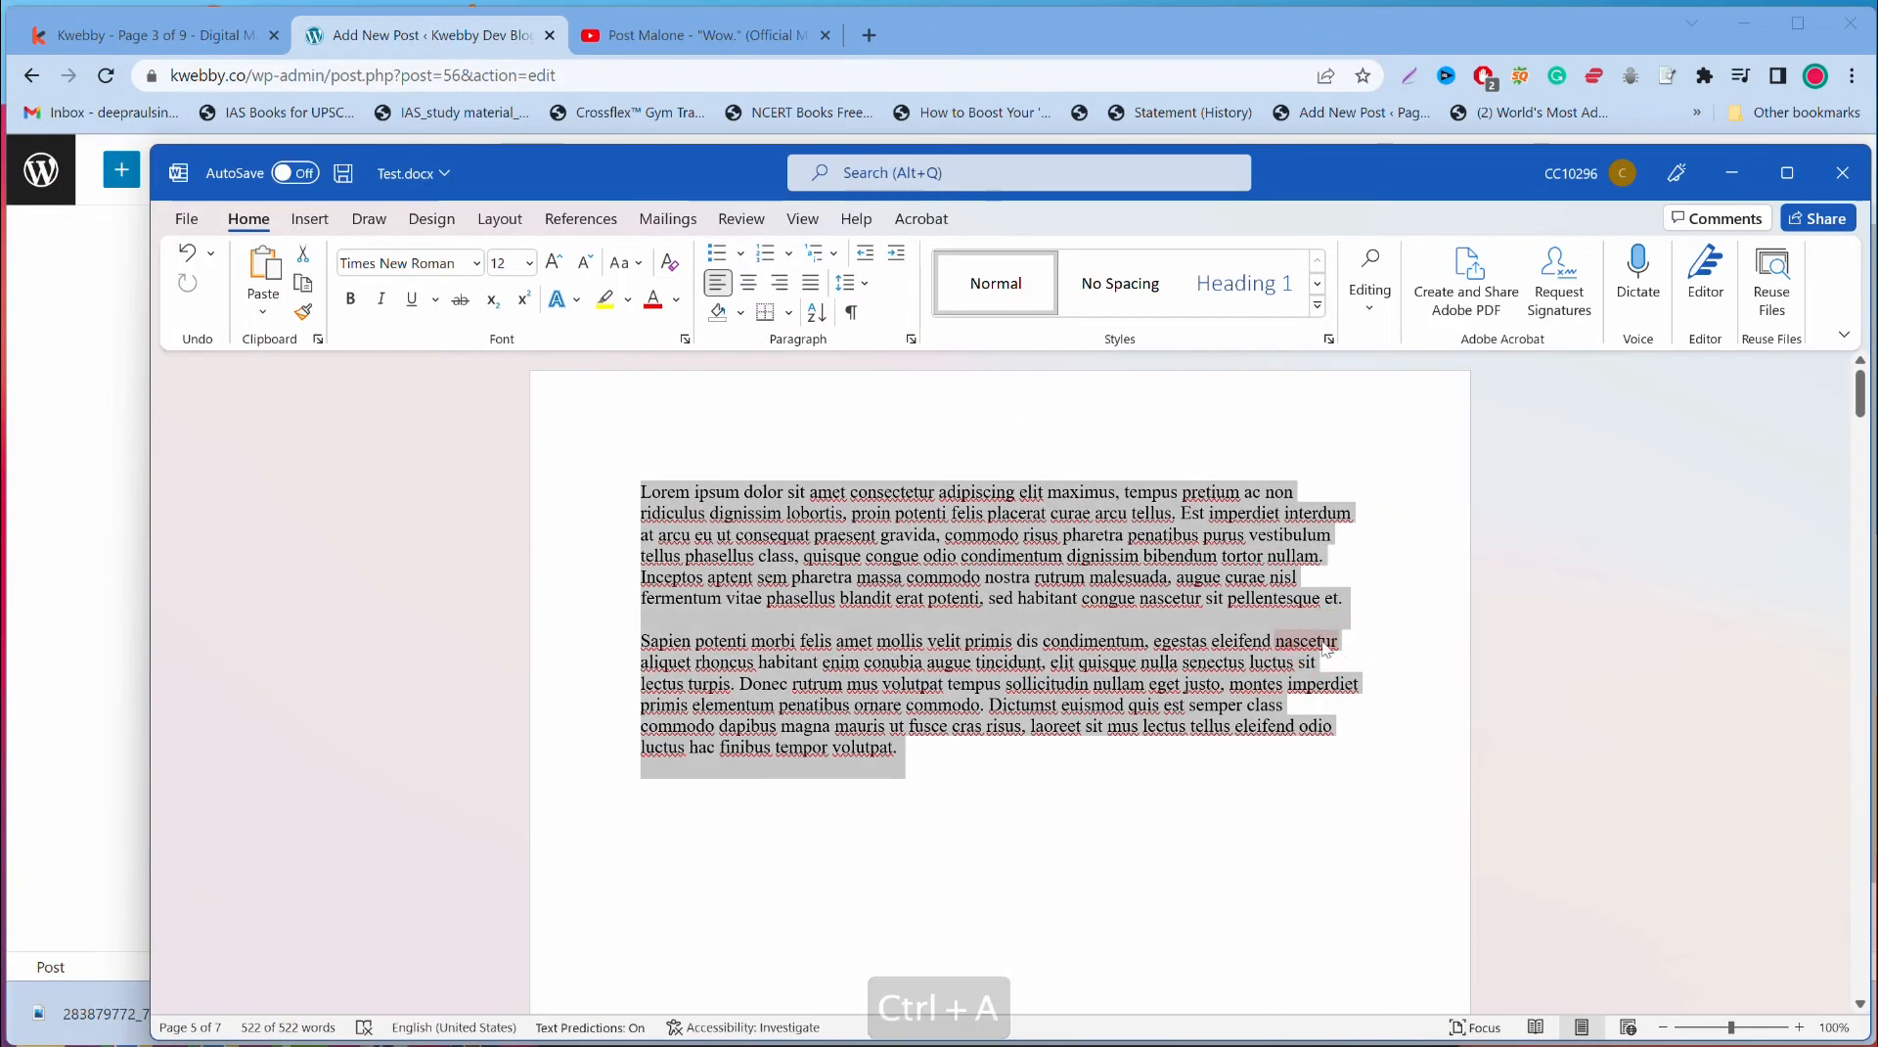
{"action": "scroll", "coordinate": [1322, 646], "scroll_direction": "up", "scroll_amount": 15}
{"action": "scroll", "coordinate": [1322, 645], "scroll_direction": "down", "scroll_amount": 10}
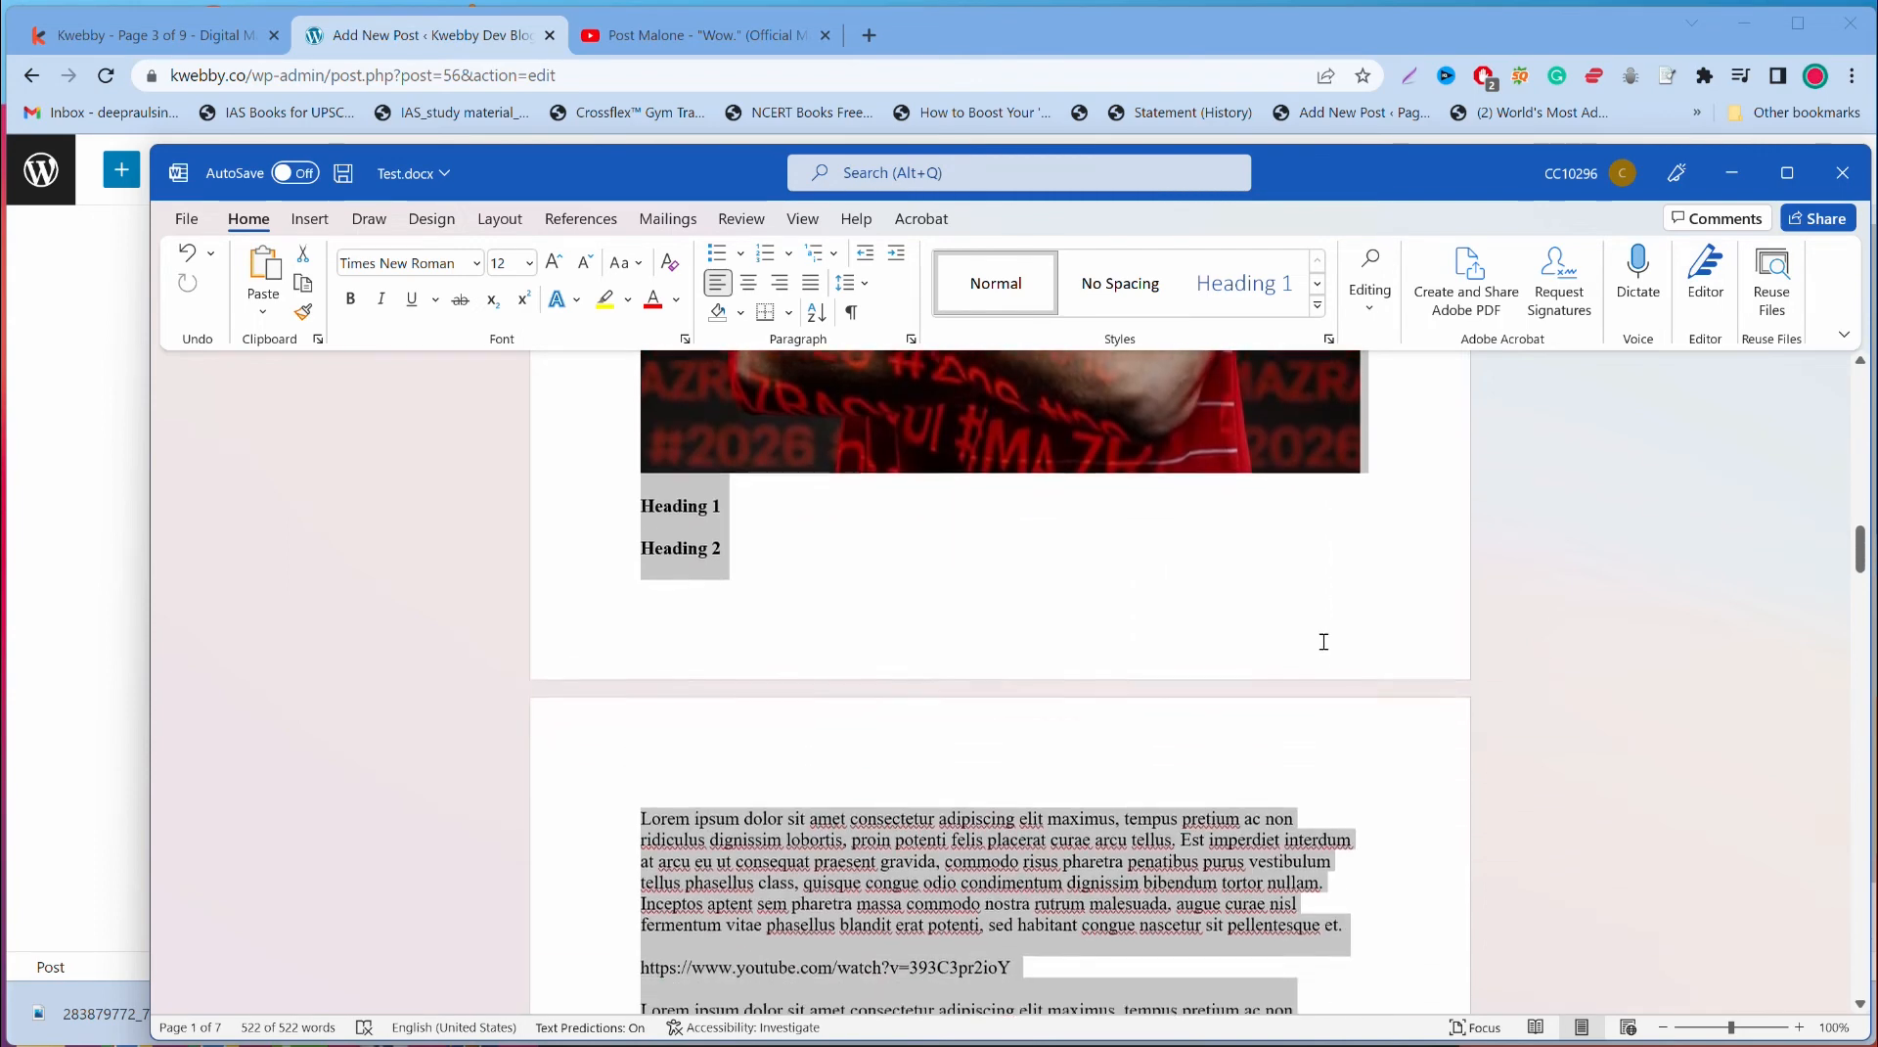
{"action": "key", "text": "ctrl+c"}
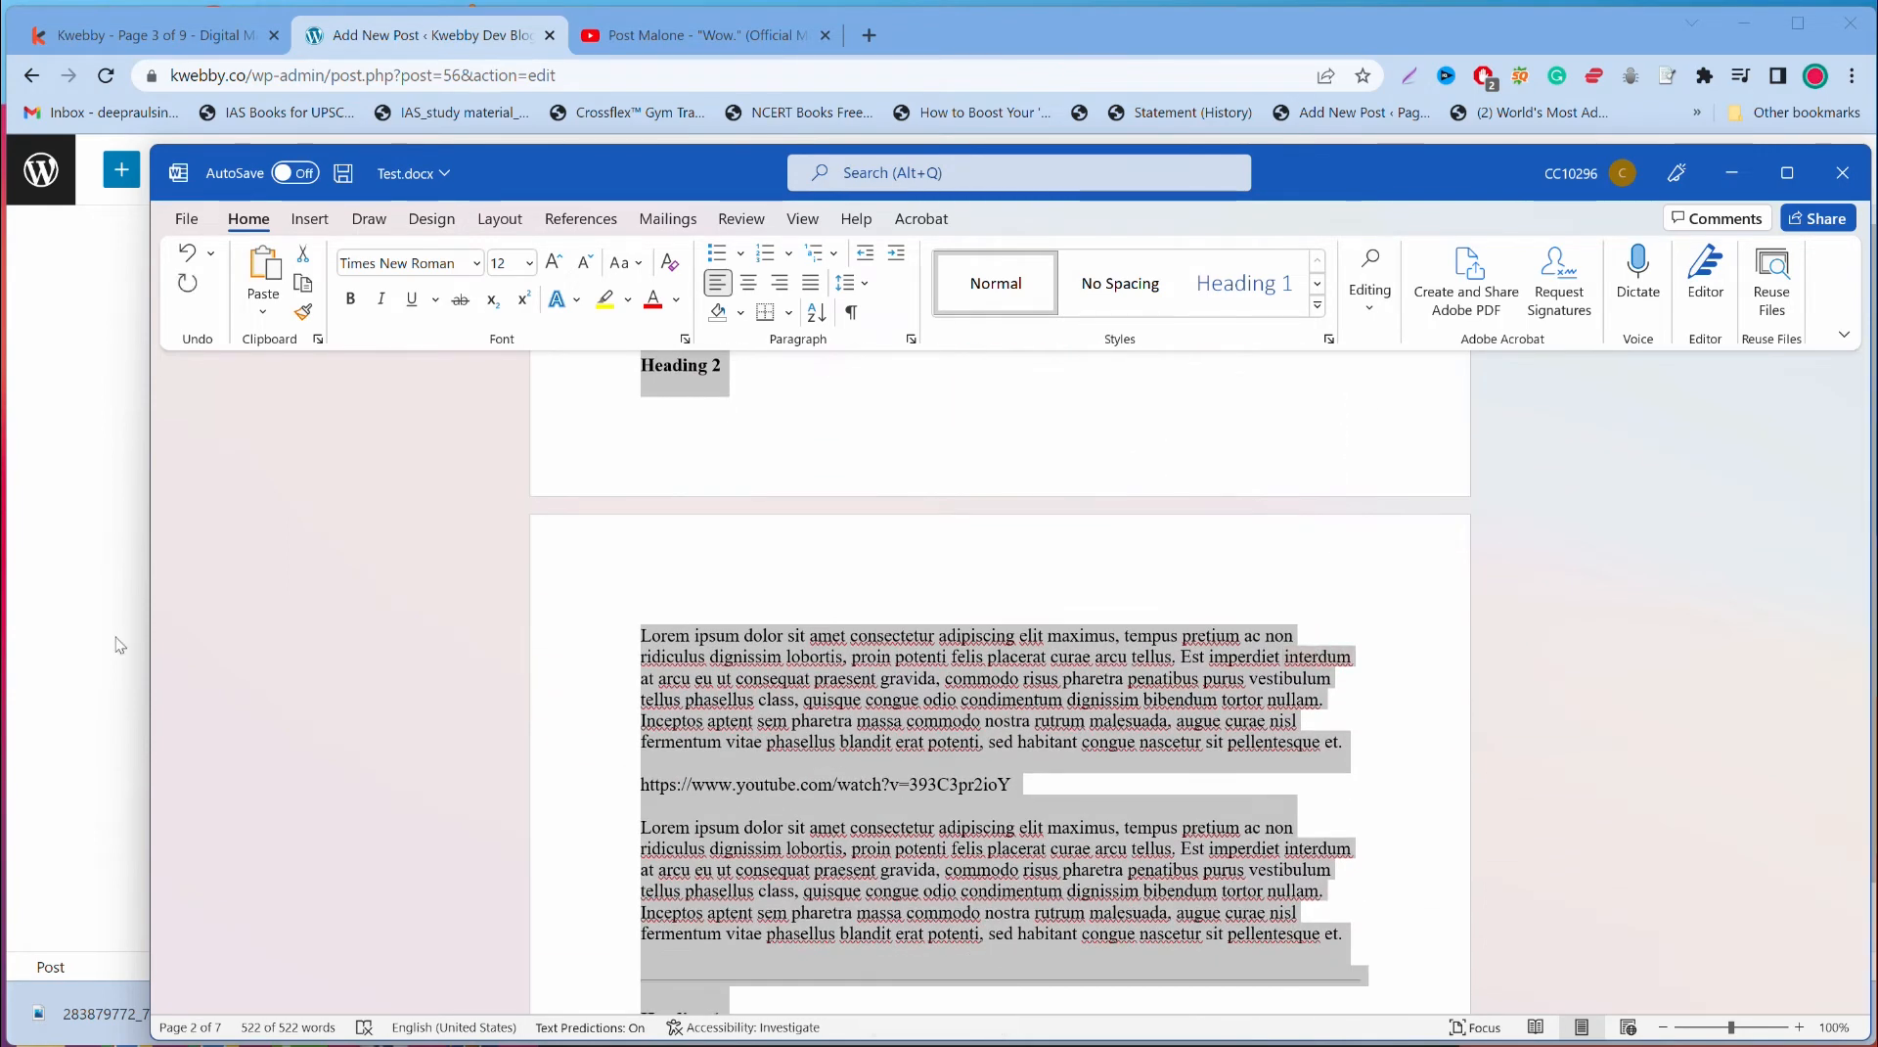
Step: Switch back to WordPress in the browser, leave the open post without saving, and start another new post
{"action": "left_click", "coordinate": [60, 637]}
{"action": "left_click", "coordinate": [125, 180]}
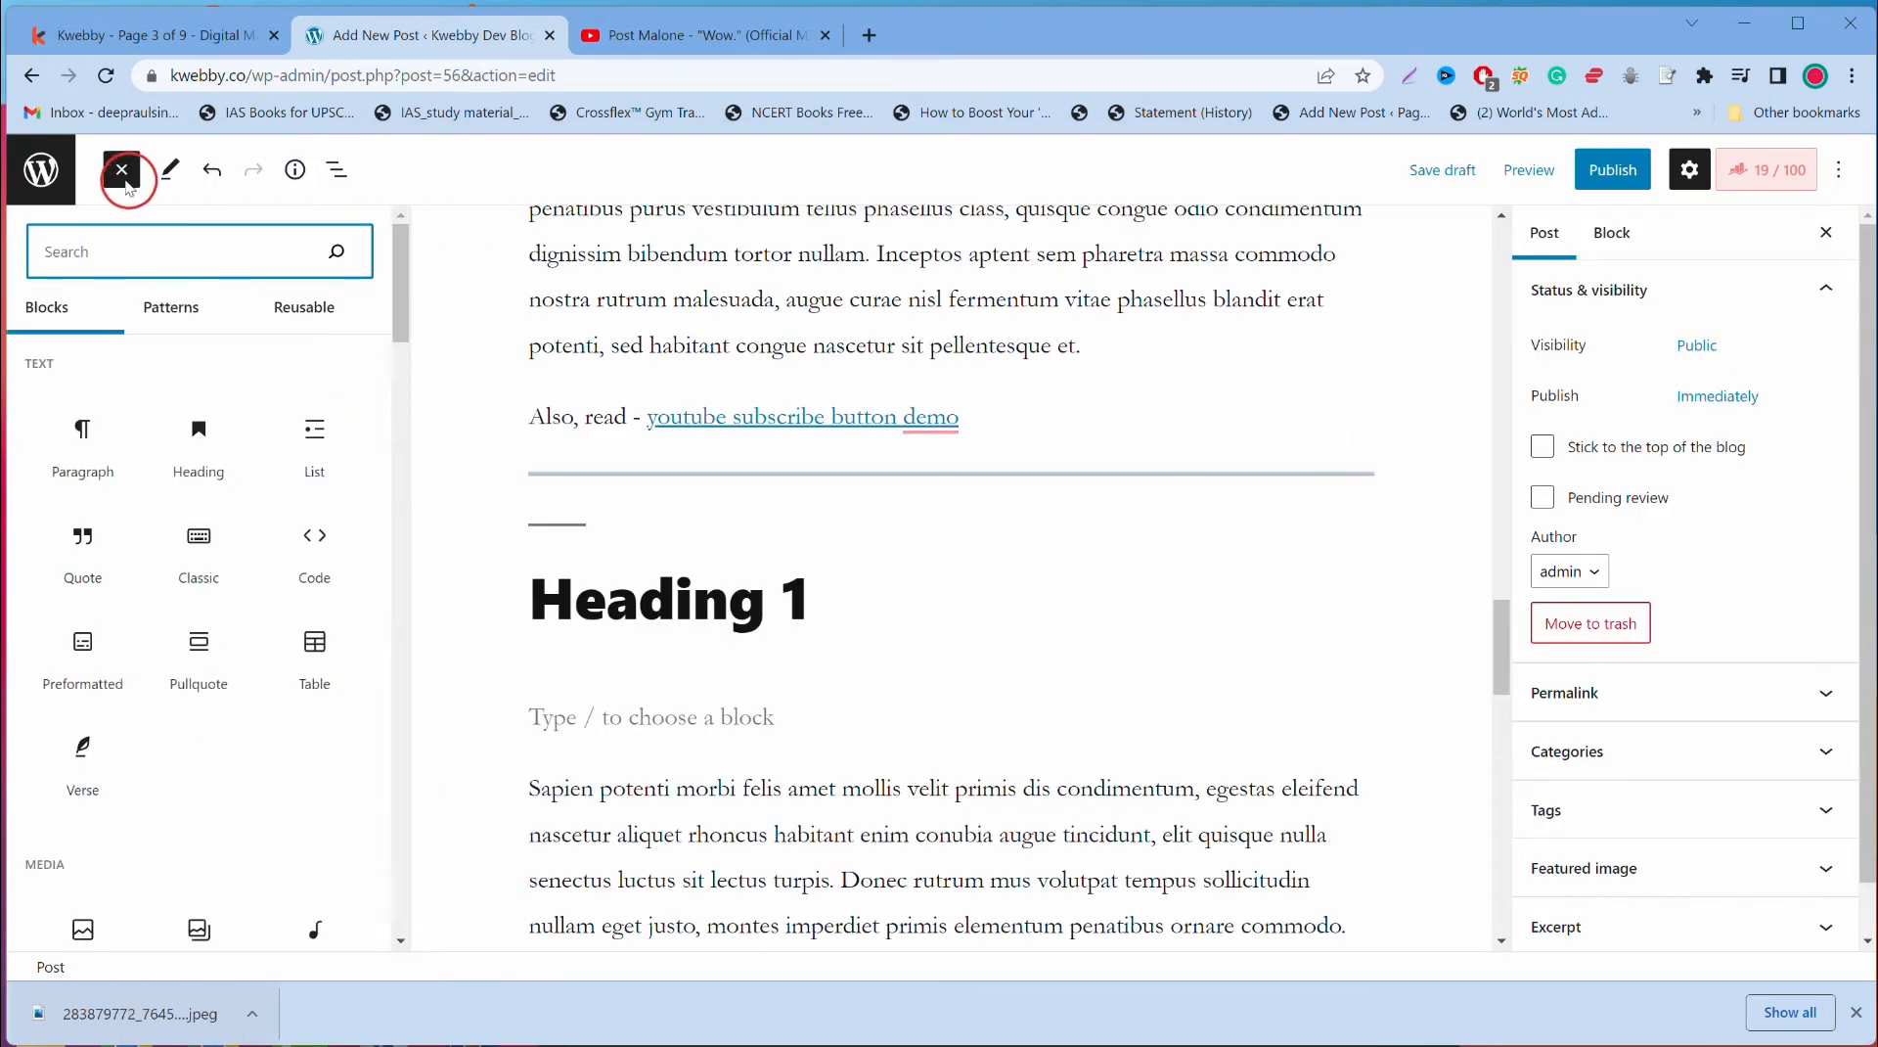
{"action": "left_click", "coordinate": [43, 174]}
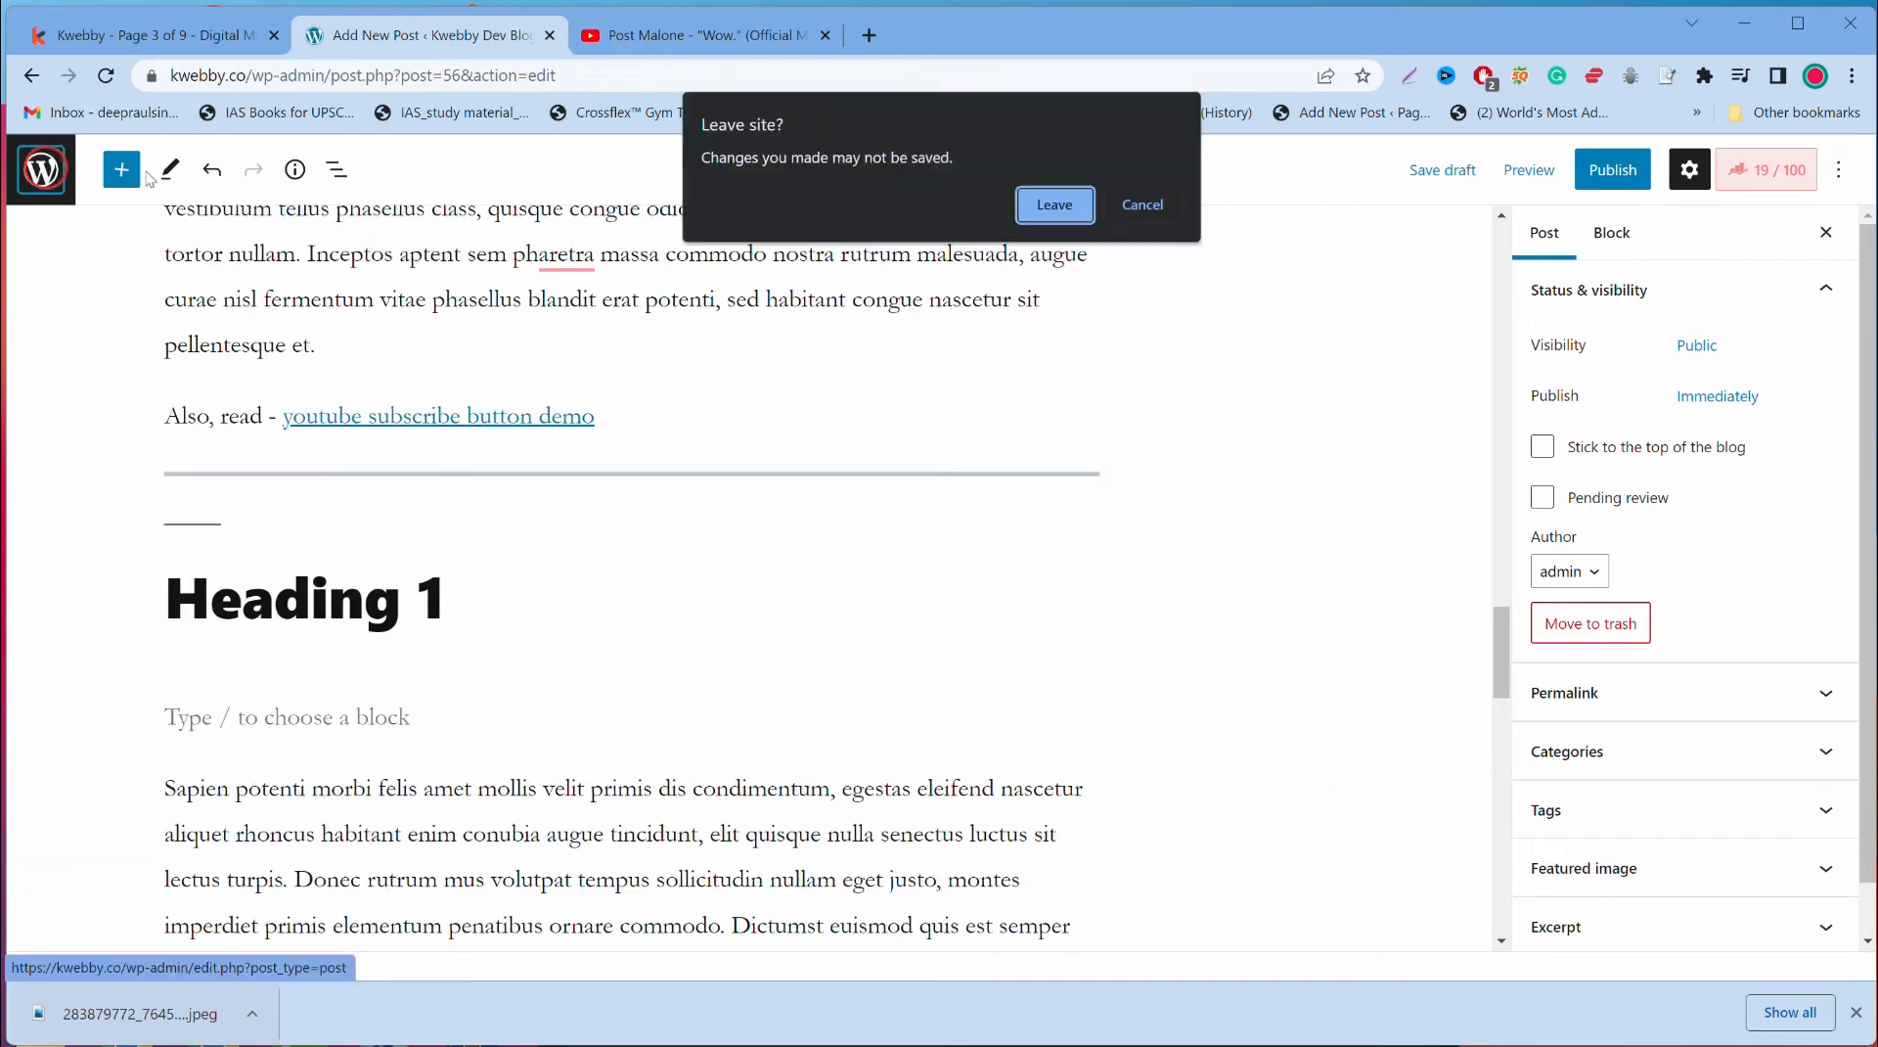
{"action": "left_click", "coordinate": [1055, 205]}
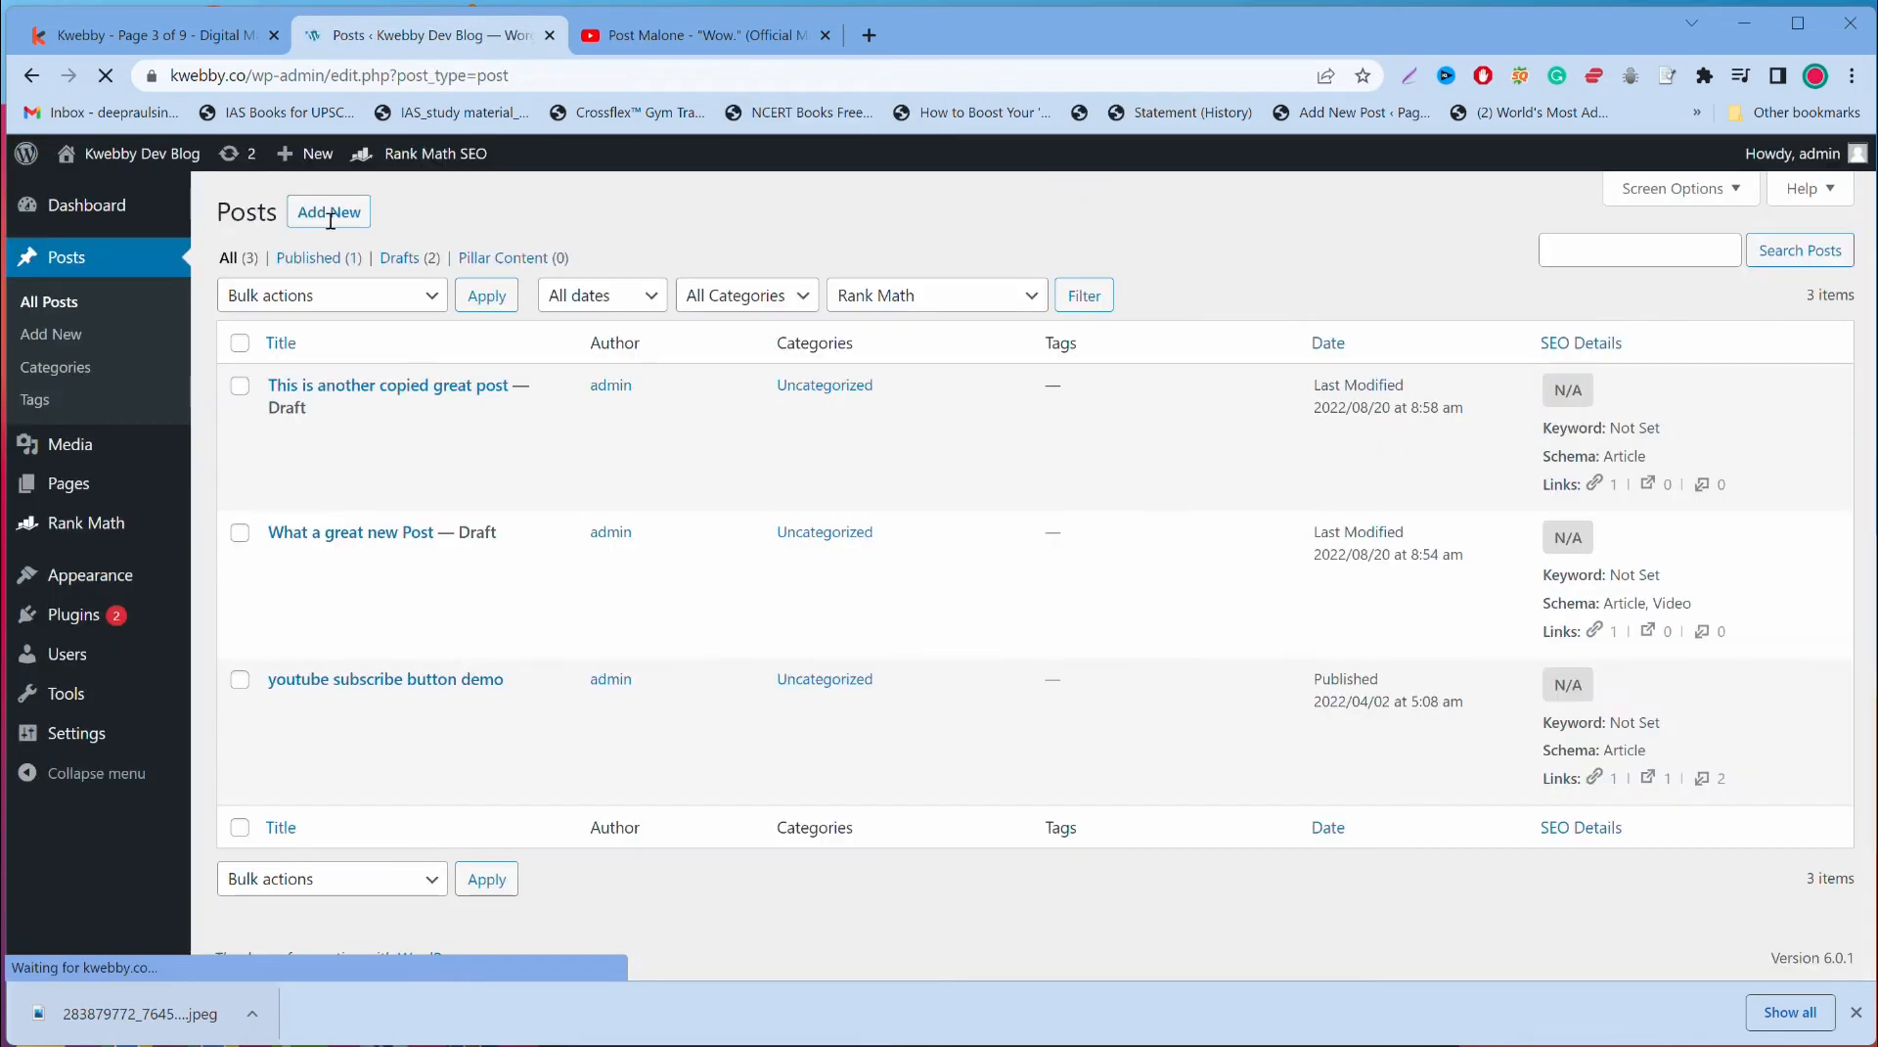
{"action": "left_click", "coordinate": [329, 214]}
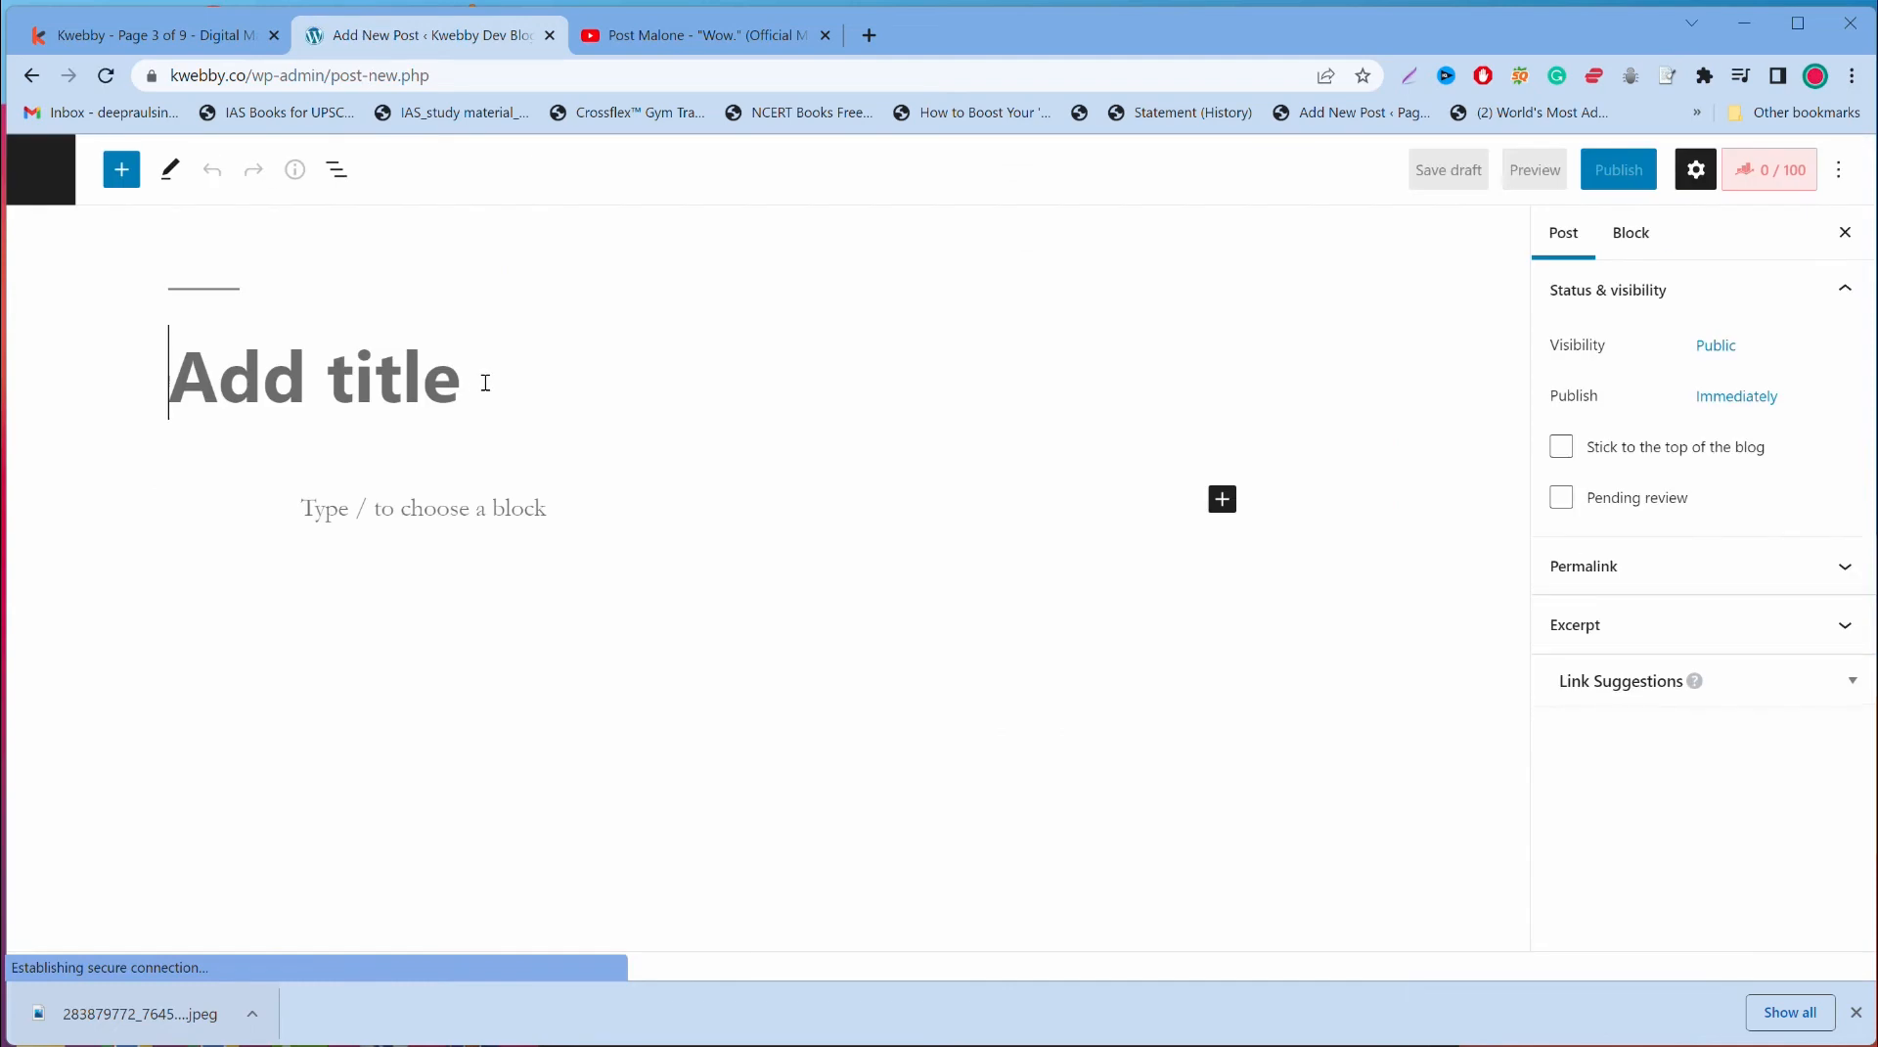
Step: Title the new post "this is third great post" and paste the copied Word document content into its body
{"action": "type", "text": "this is"}
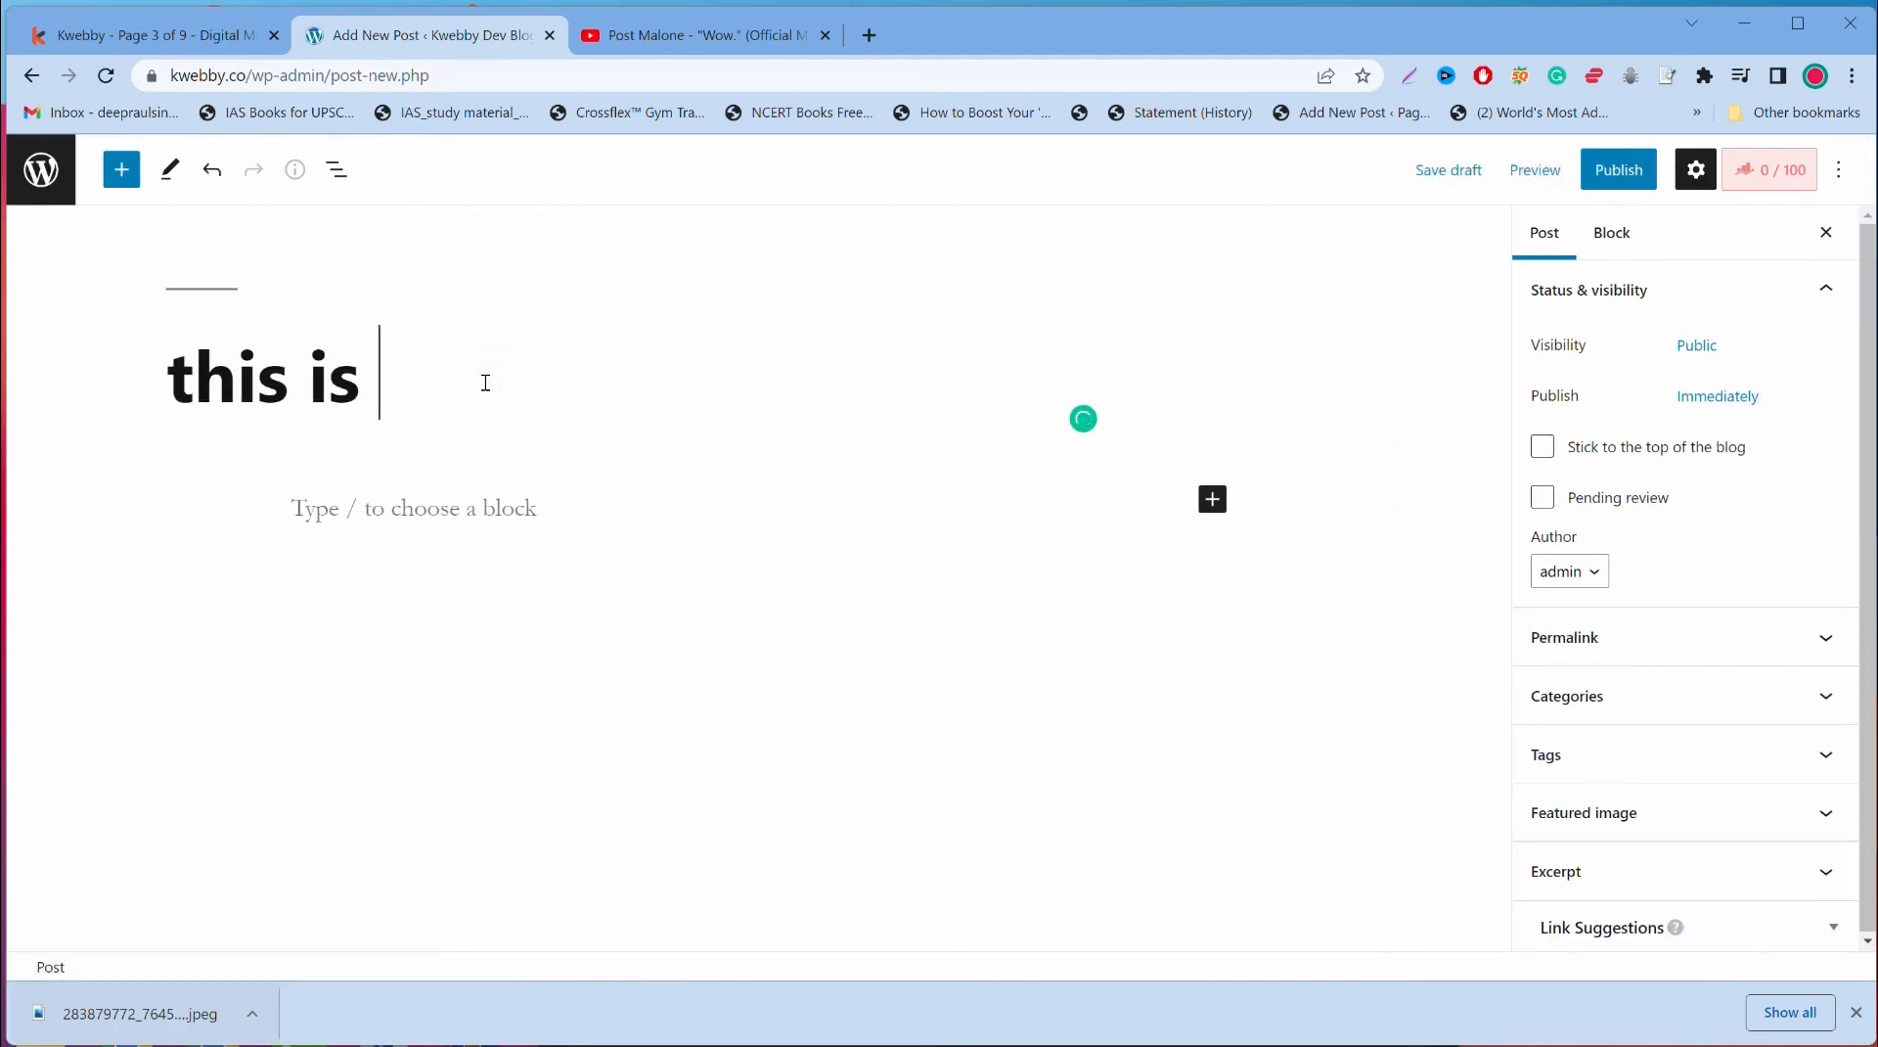
{"action": "type", "text": " third "}
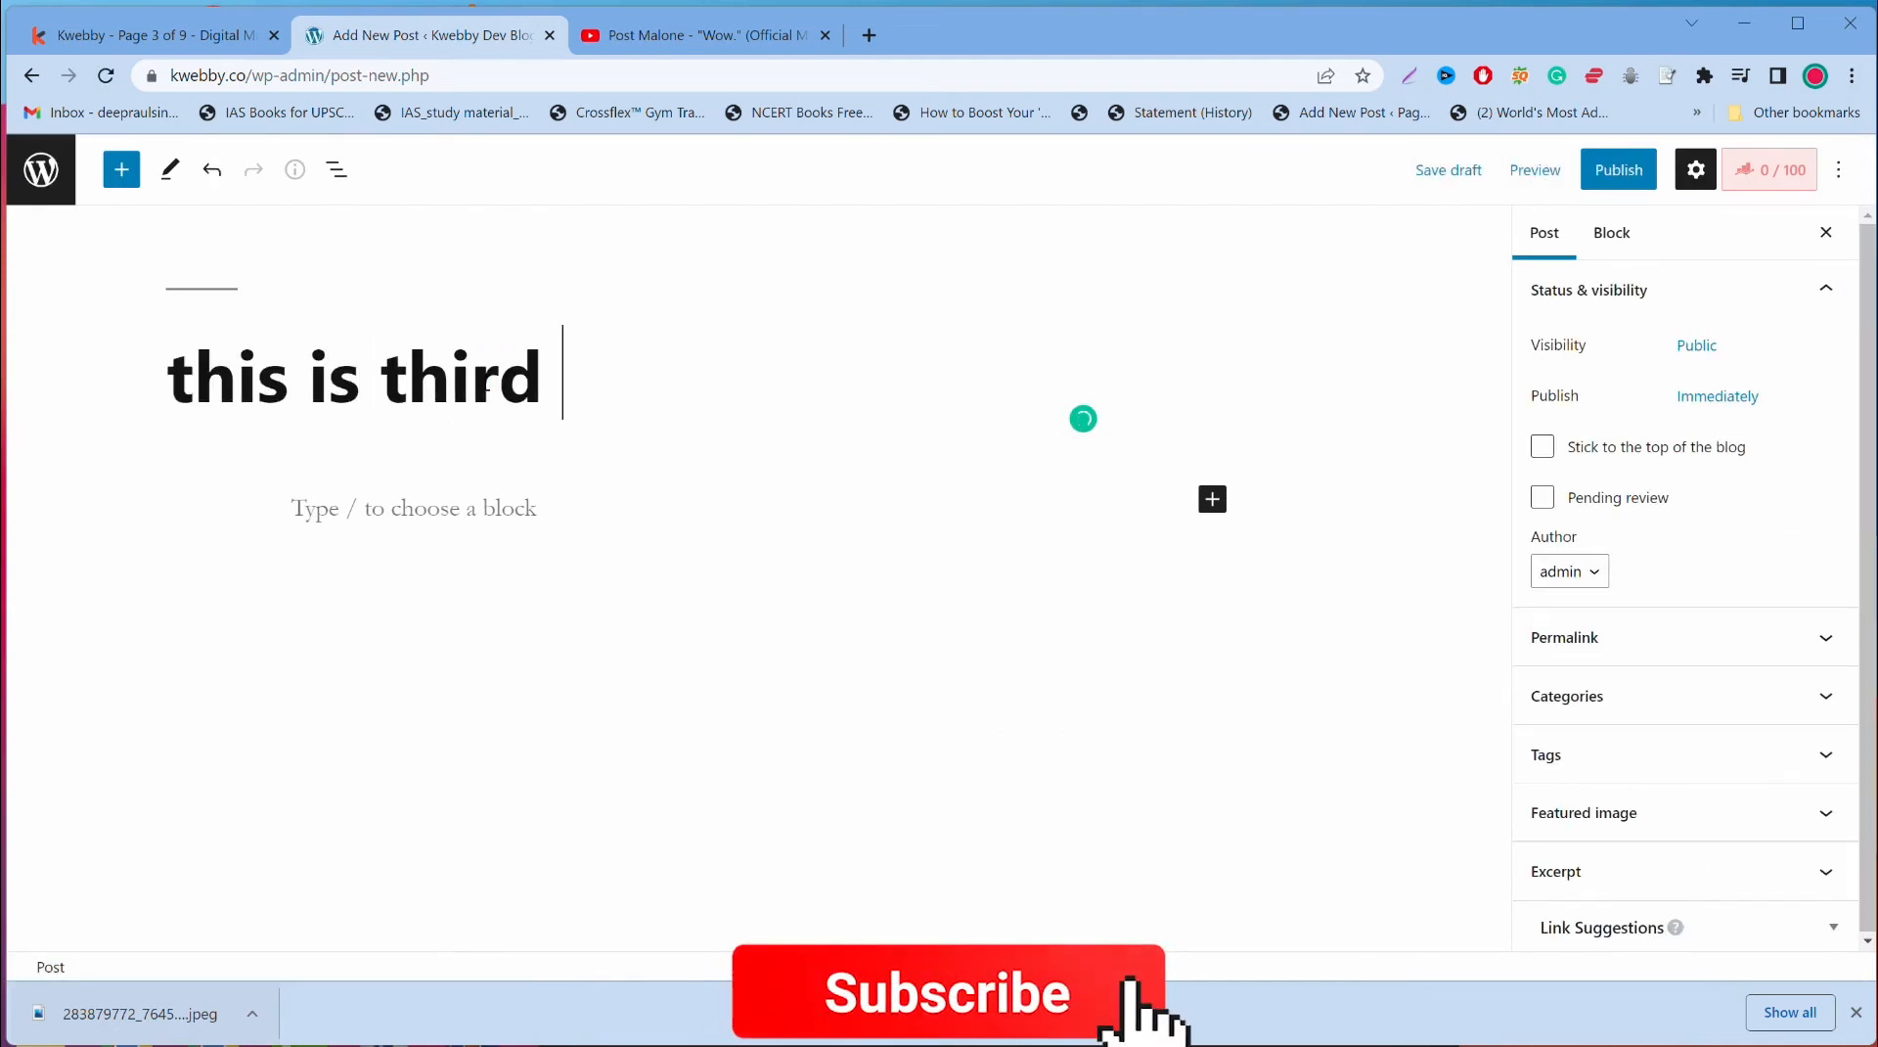
{"action": "type", "text": "great postr"}
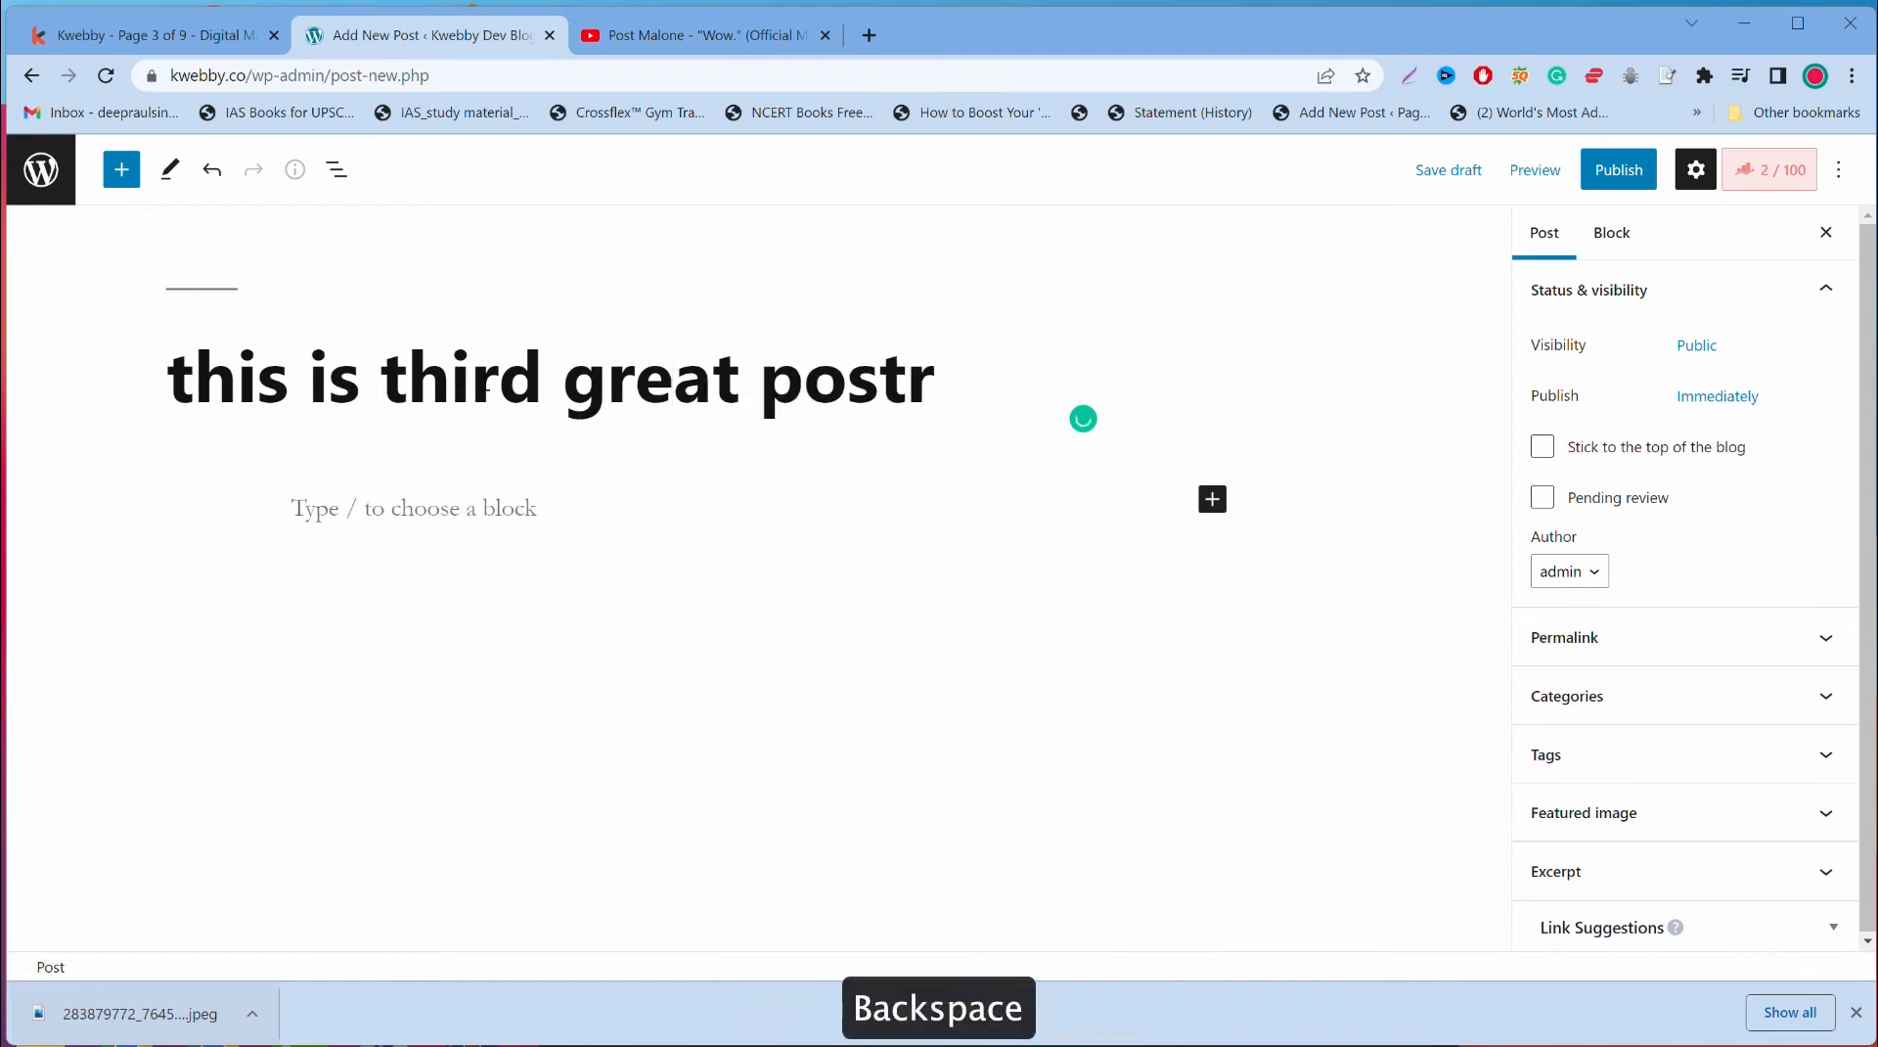
{"action": "key", "text": "BackSpace"}
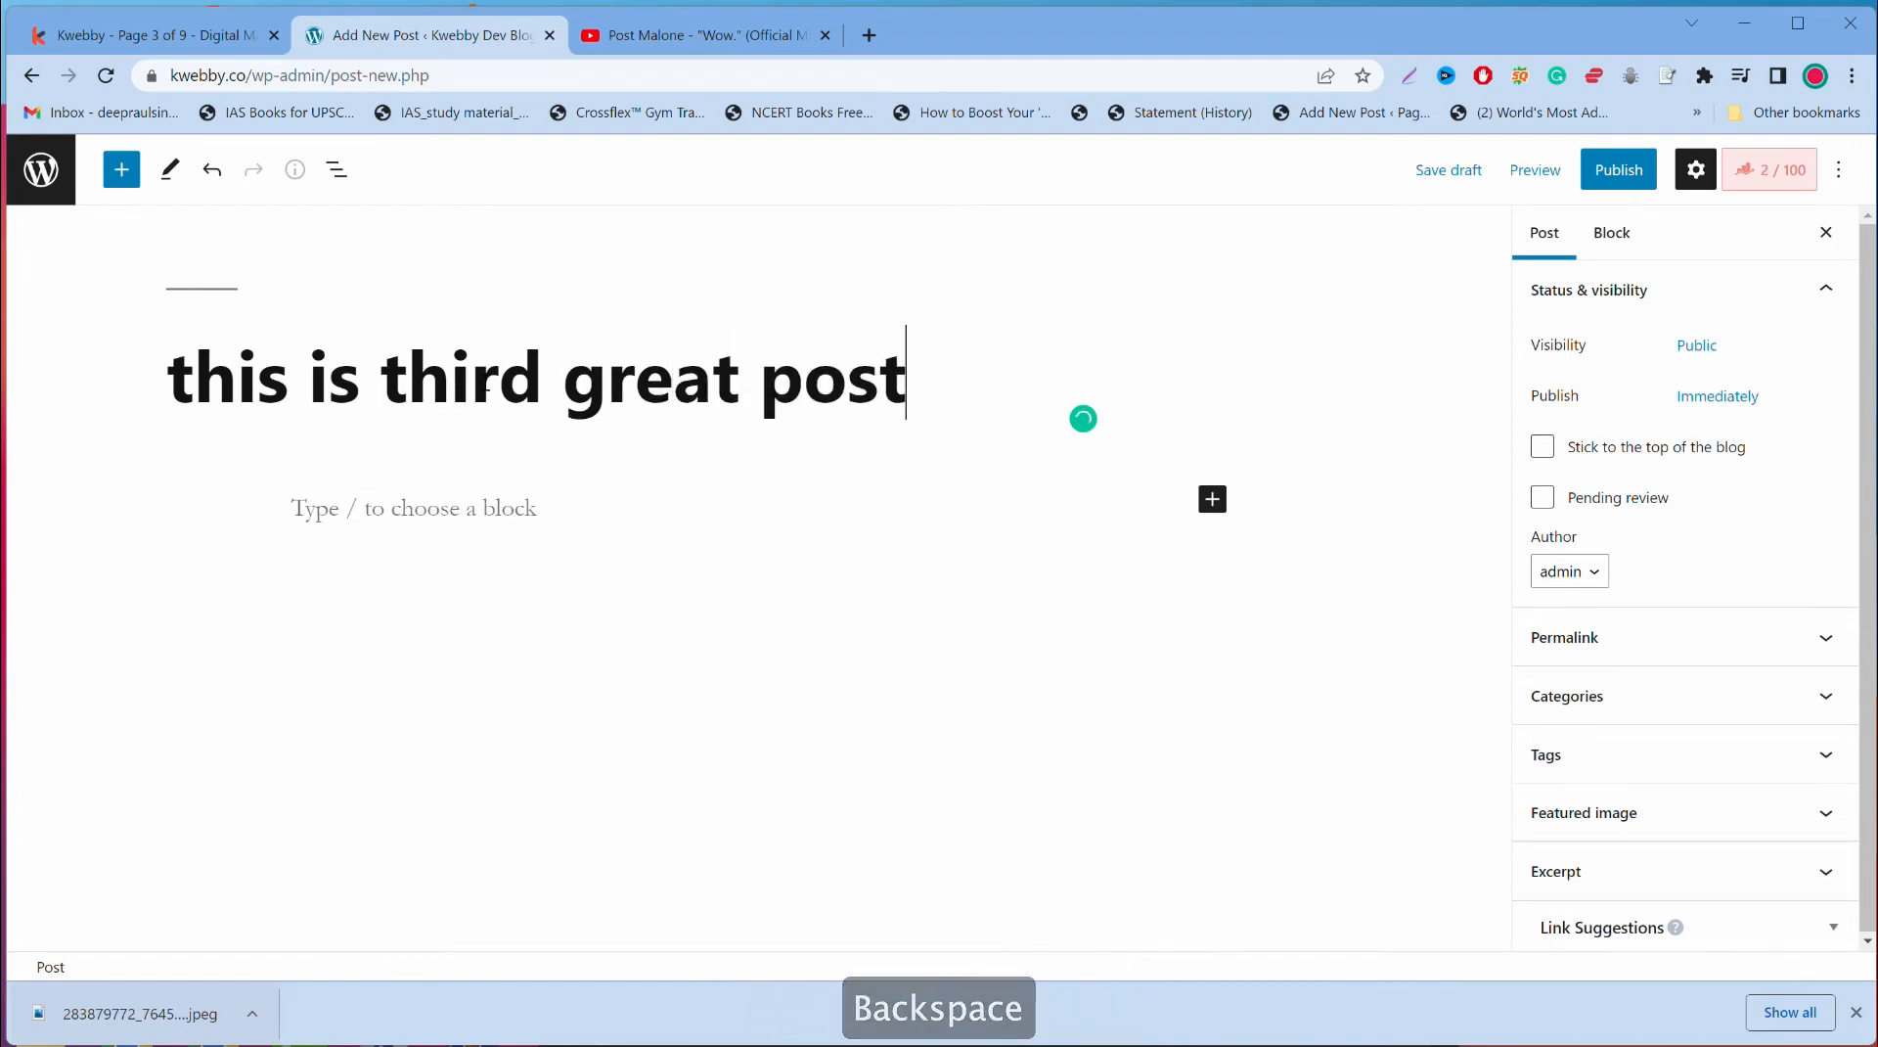
{"action": "left_click", "coordinate": [453, 508]}
{"action": "key", "text": "ctrl+v"}
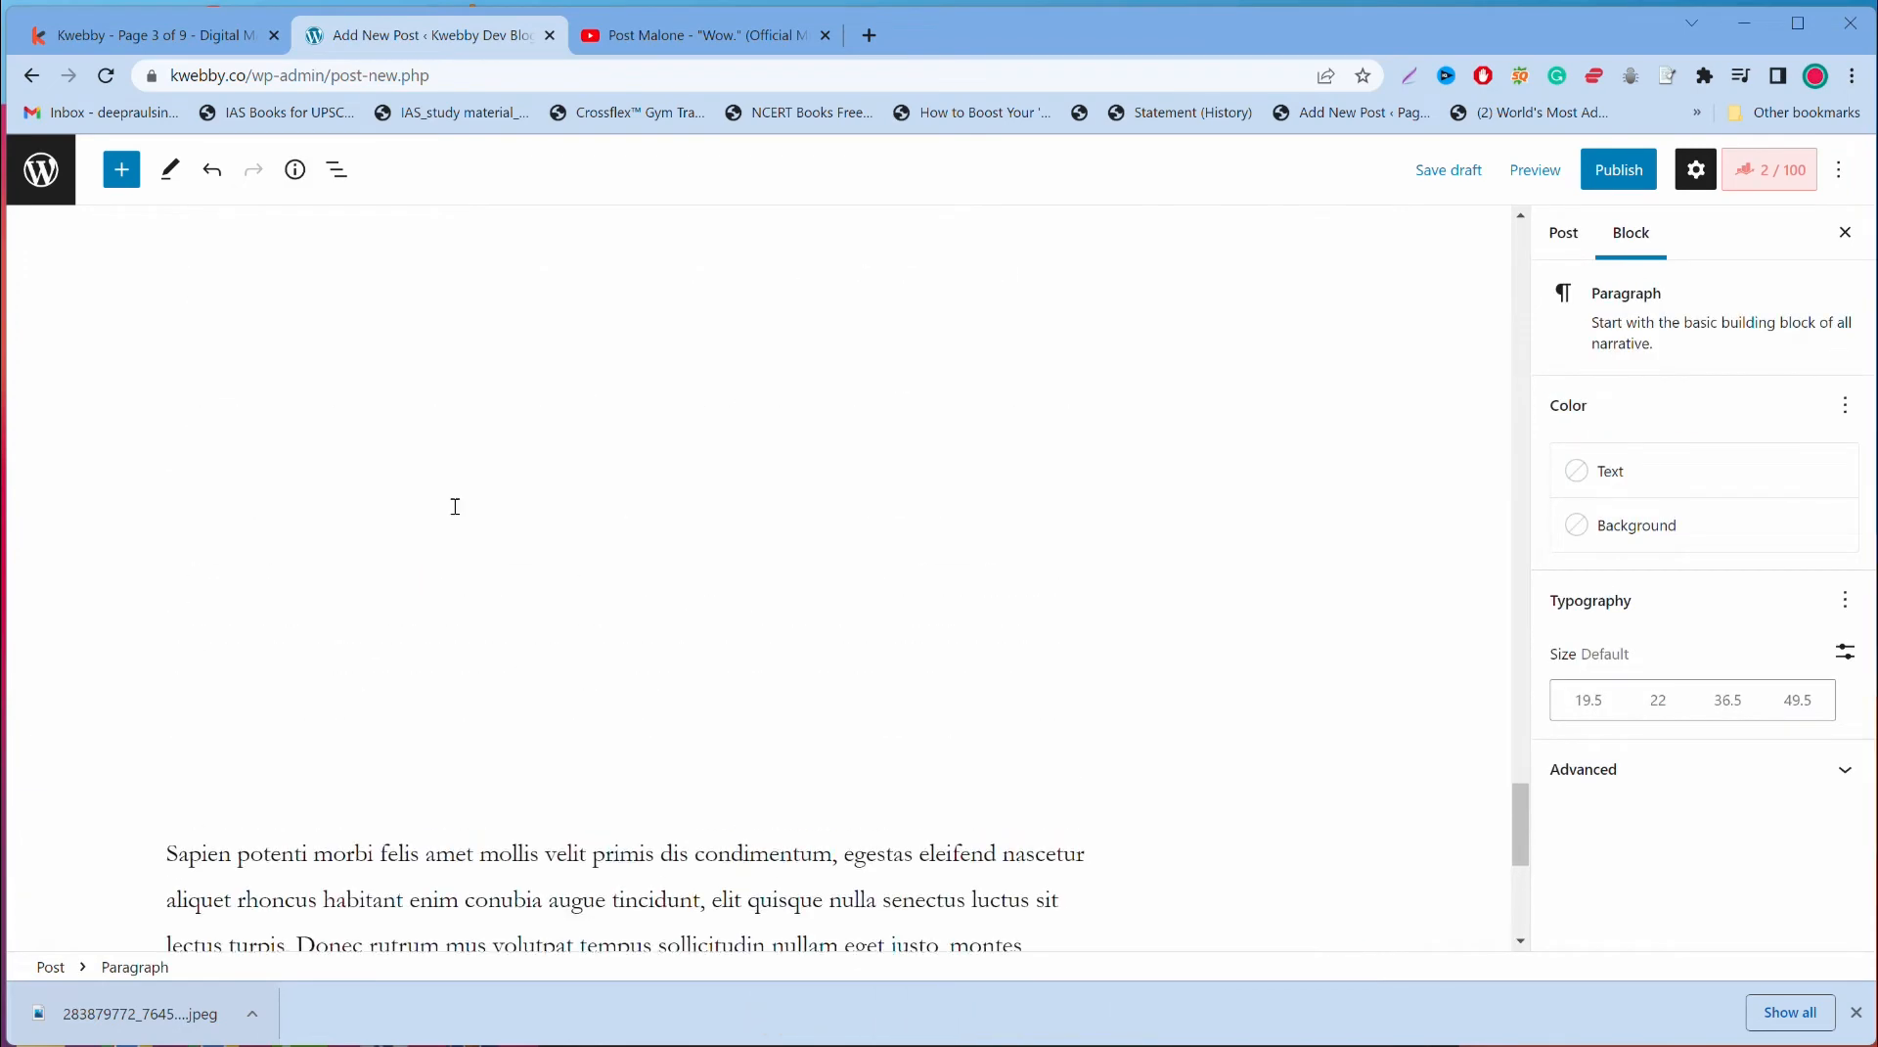
Step: Look through the pasted post down to the embedded YouTube video and compare it with the video link in Test.docx
{"action": "scroll", "coordinate": [455, 506], "scroll_direction": "up", "scroll_amount": 10}
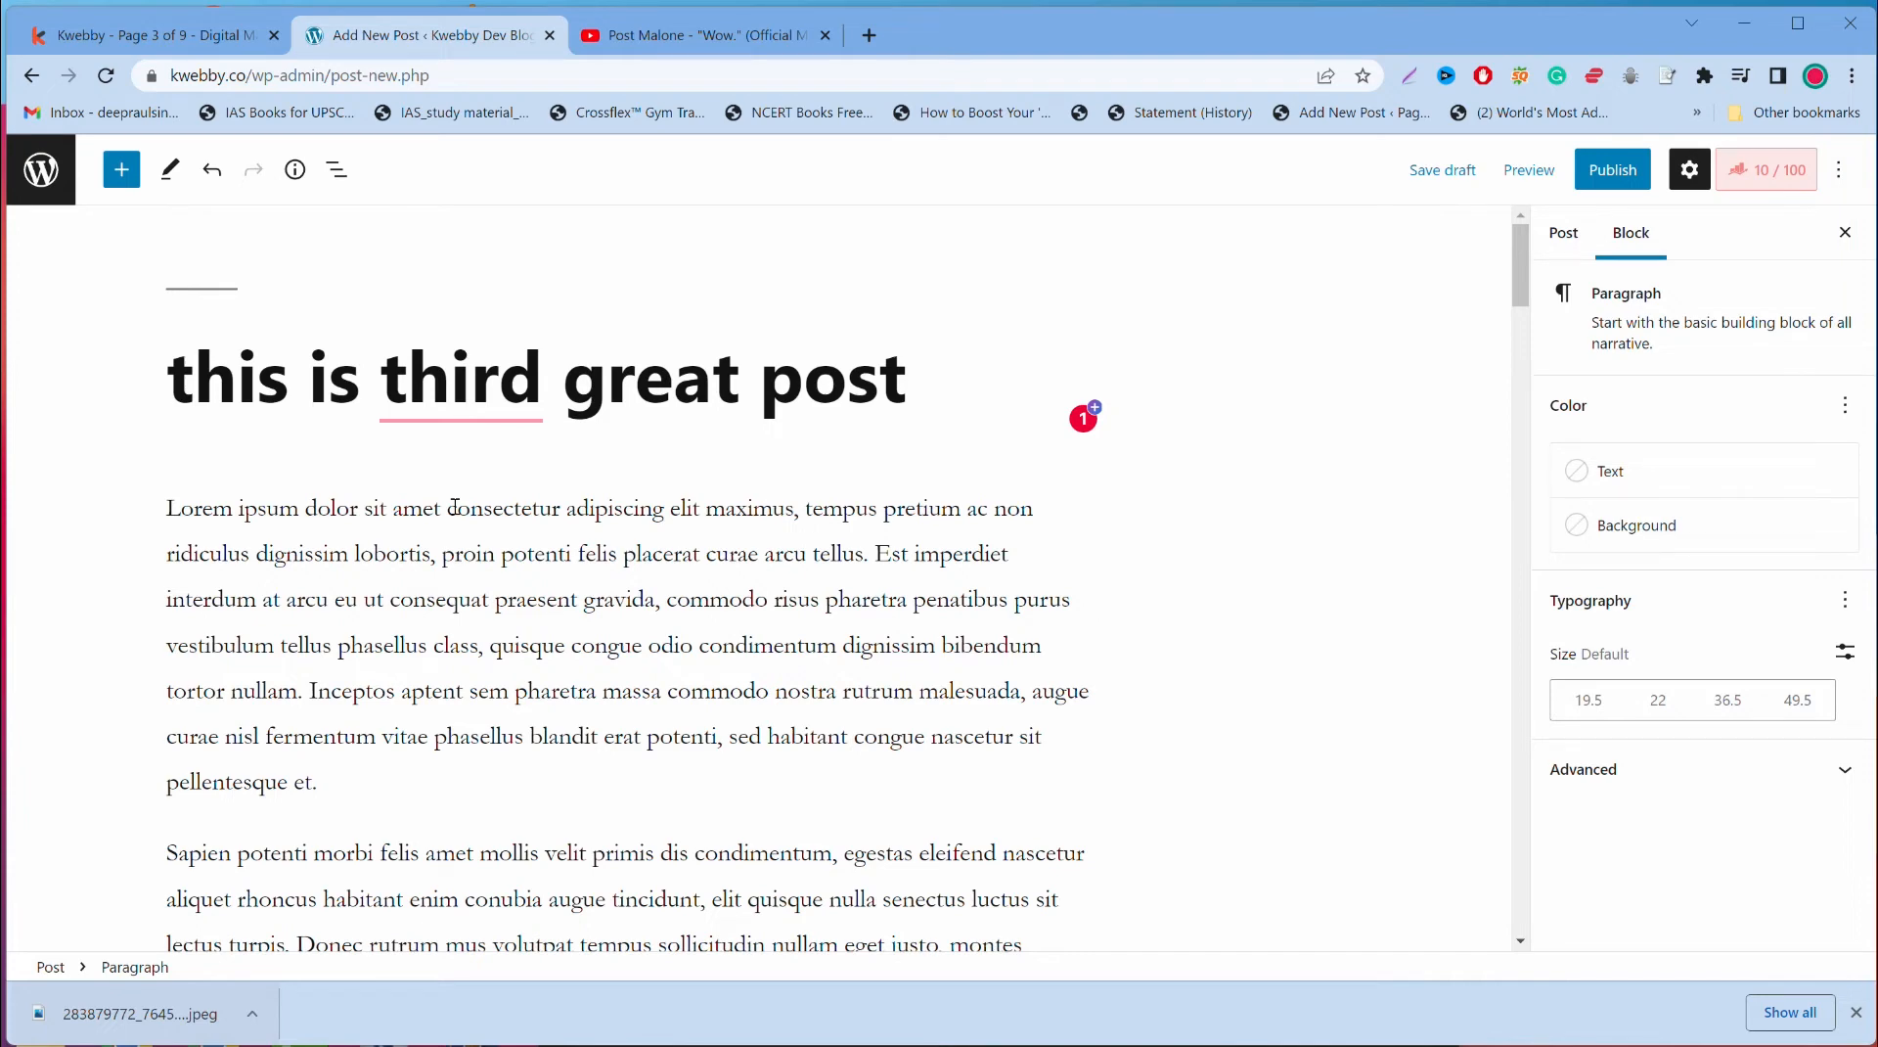
{"action": "scroll", "coordinate": [455, 512], "scroll_direction": "down", "scroll_amount": 15}
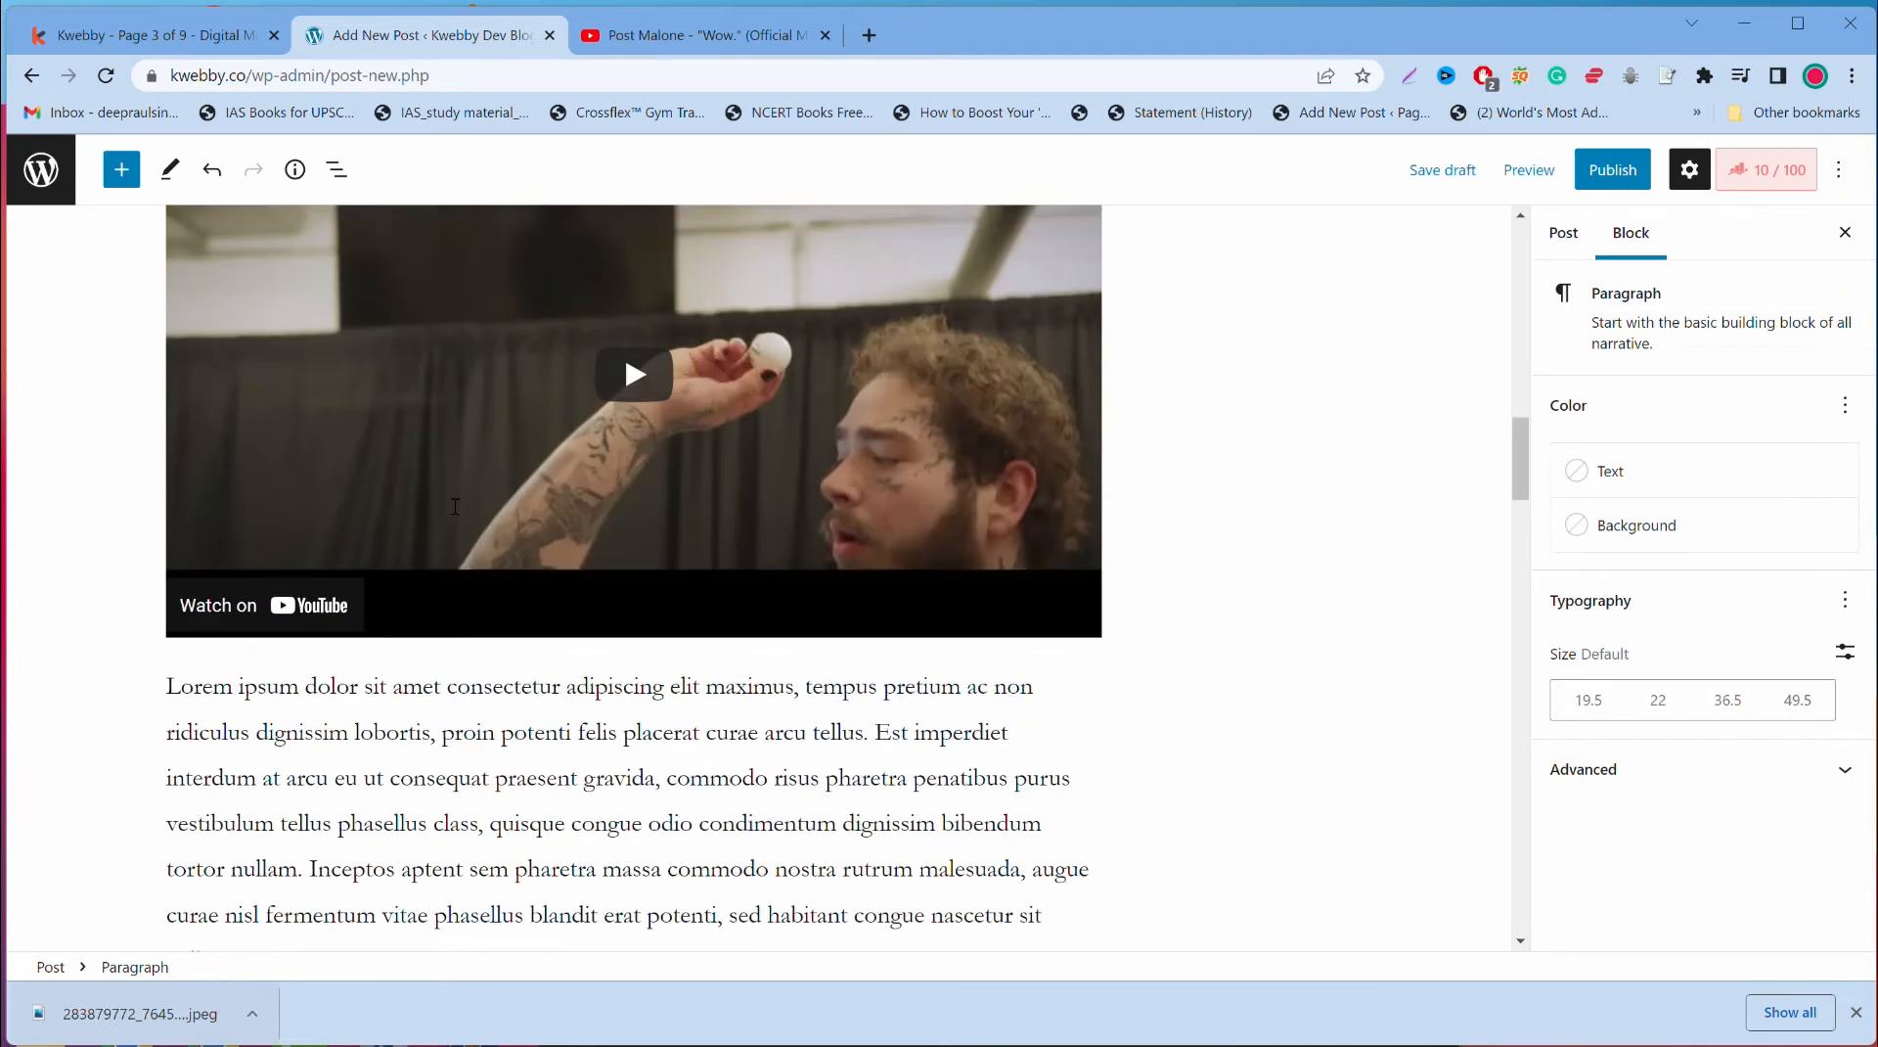
{"action": "scroll", "coordinate": [454, 511], "scroll_direction": "up", "scroll_amount": 3}
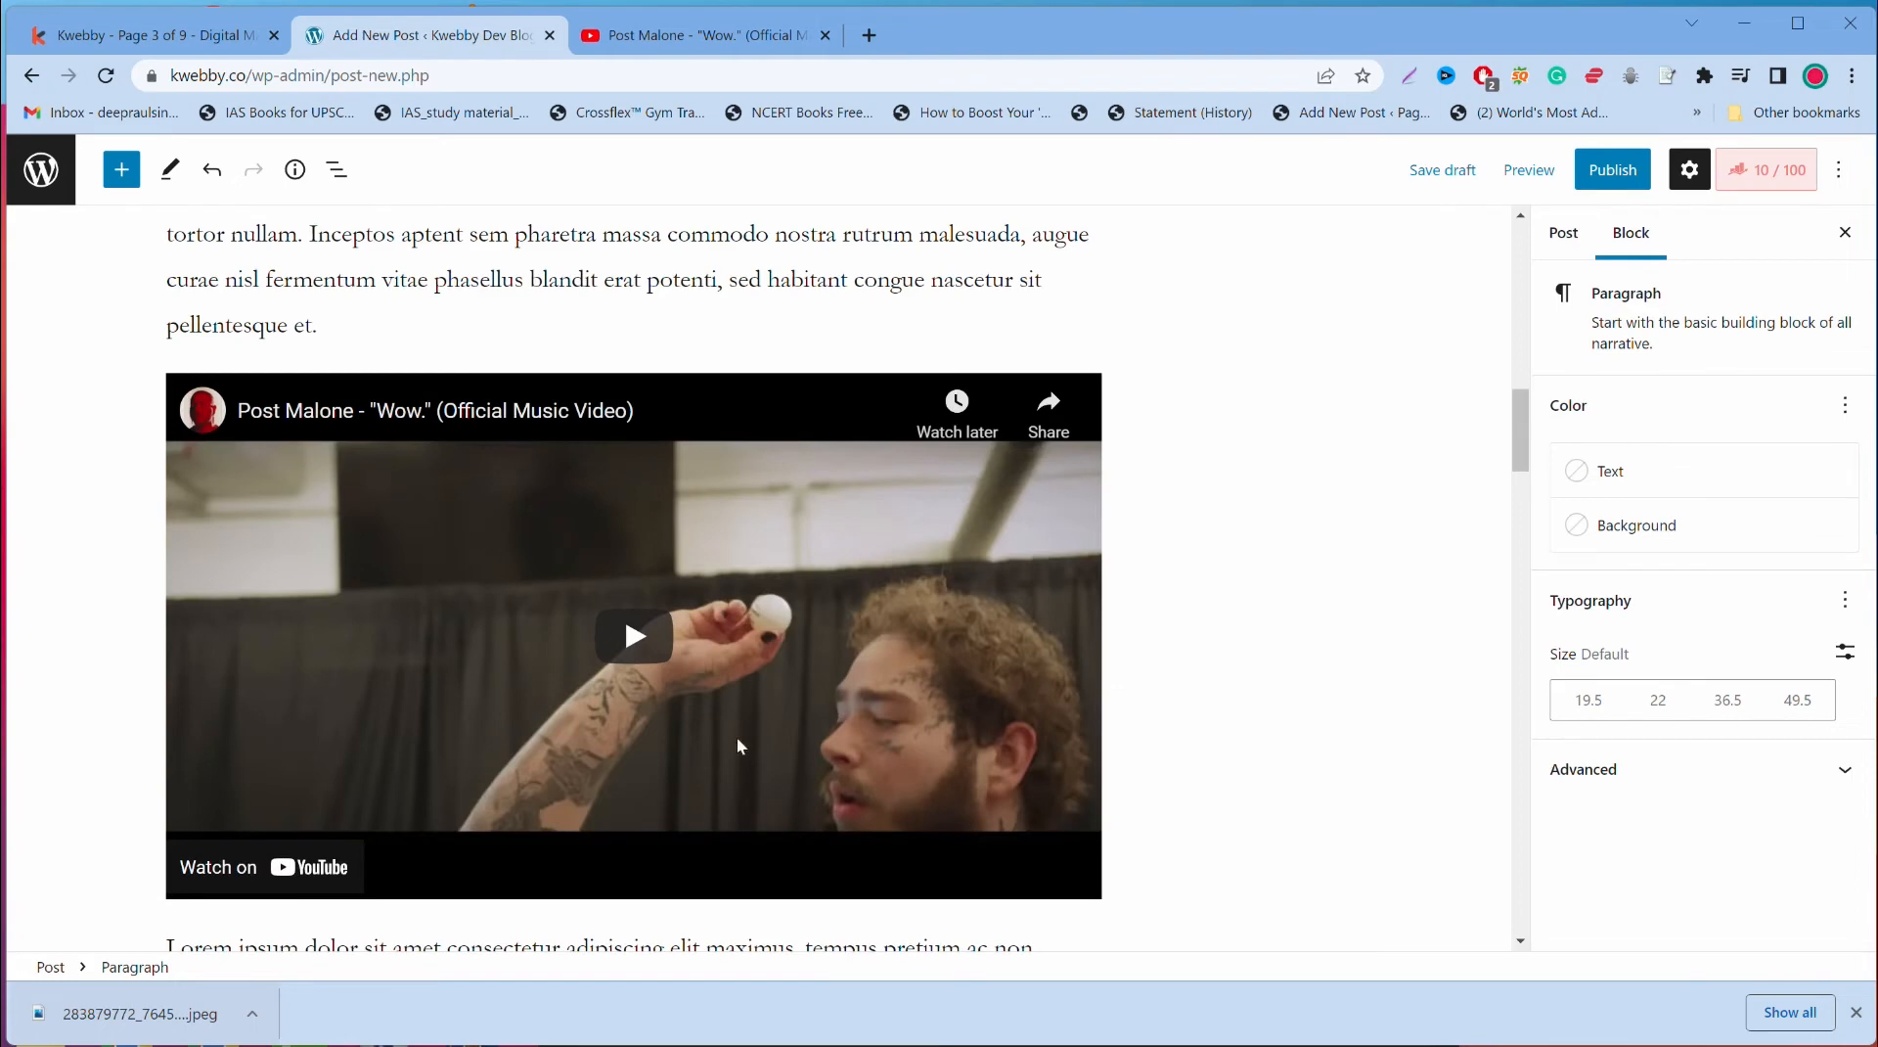
{"action": "key", "text": "alt+Tab"}
{"action": "key", "text": "ctrl+a"}
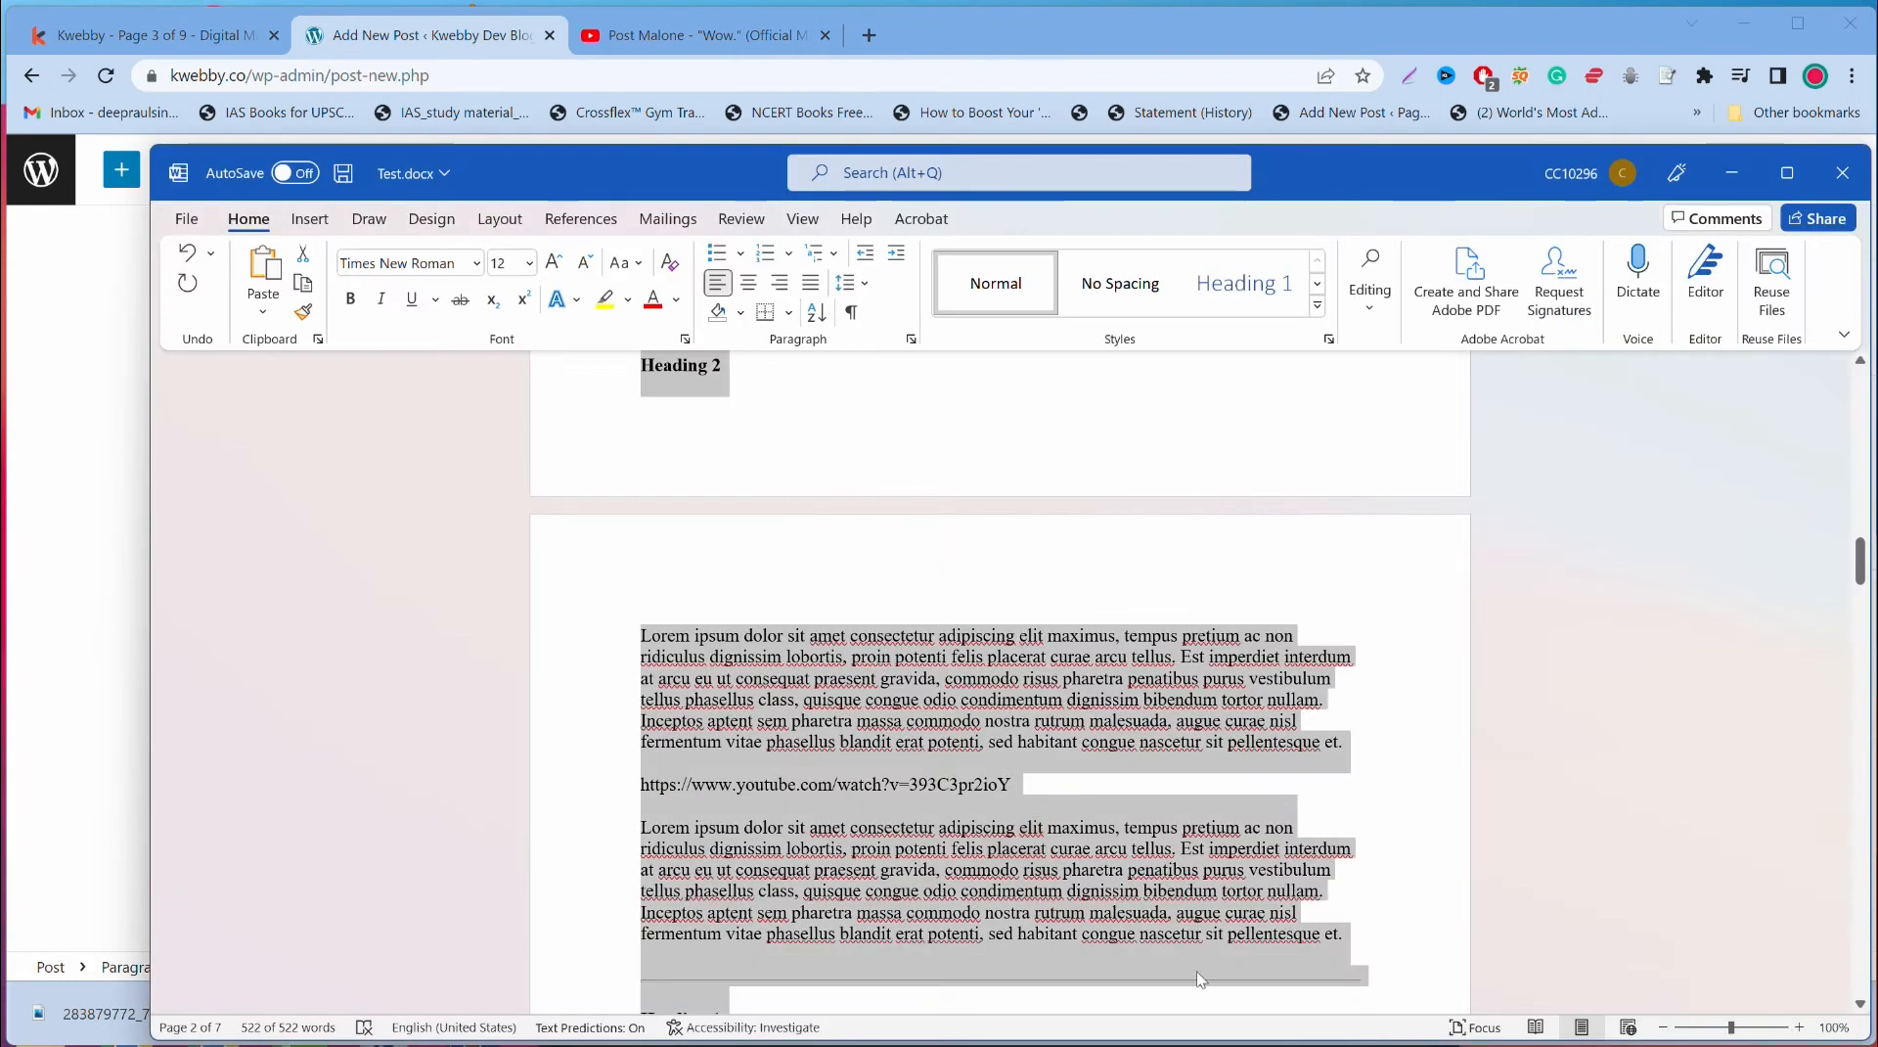
{"action": "left_click", "coordinate": [1035, 778]}
{"action": "left_click", "coordinate": [59, 673]}
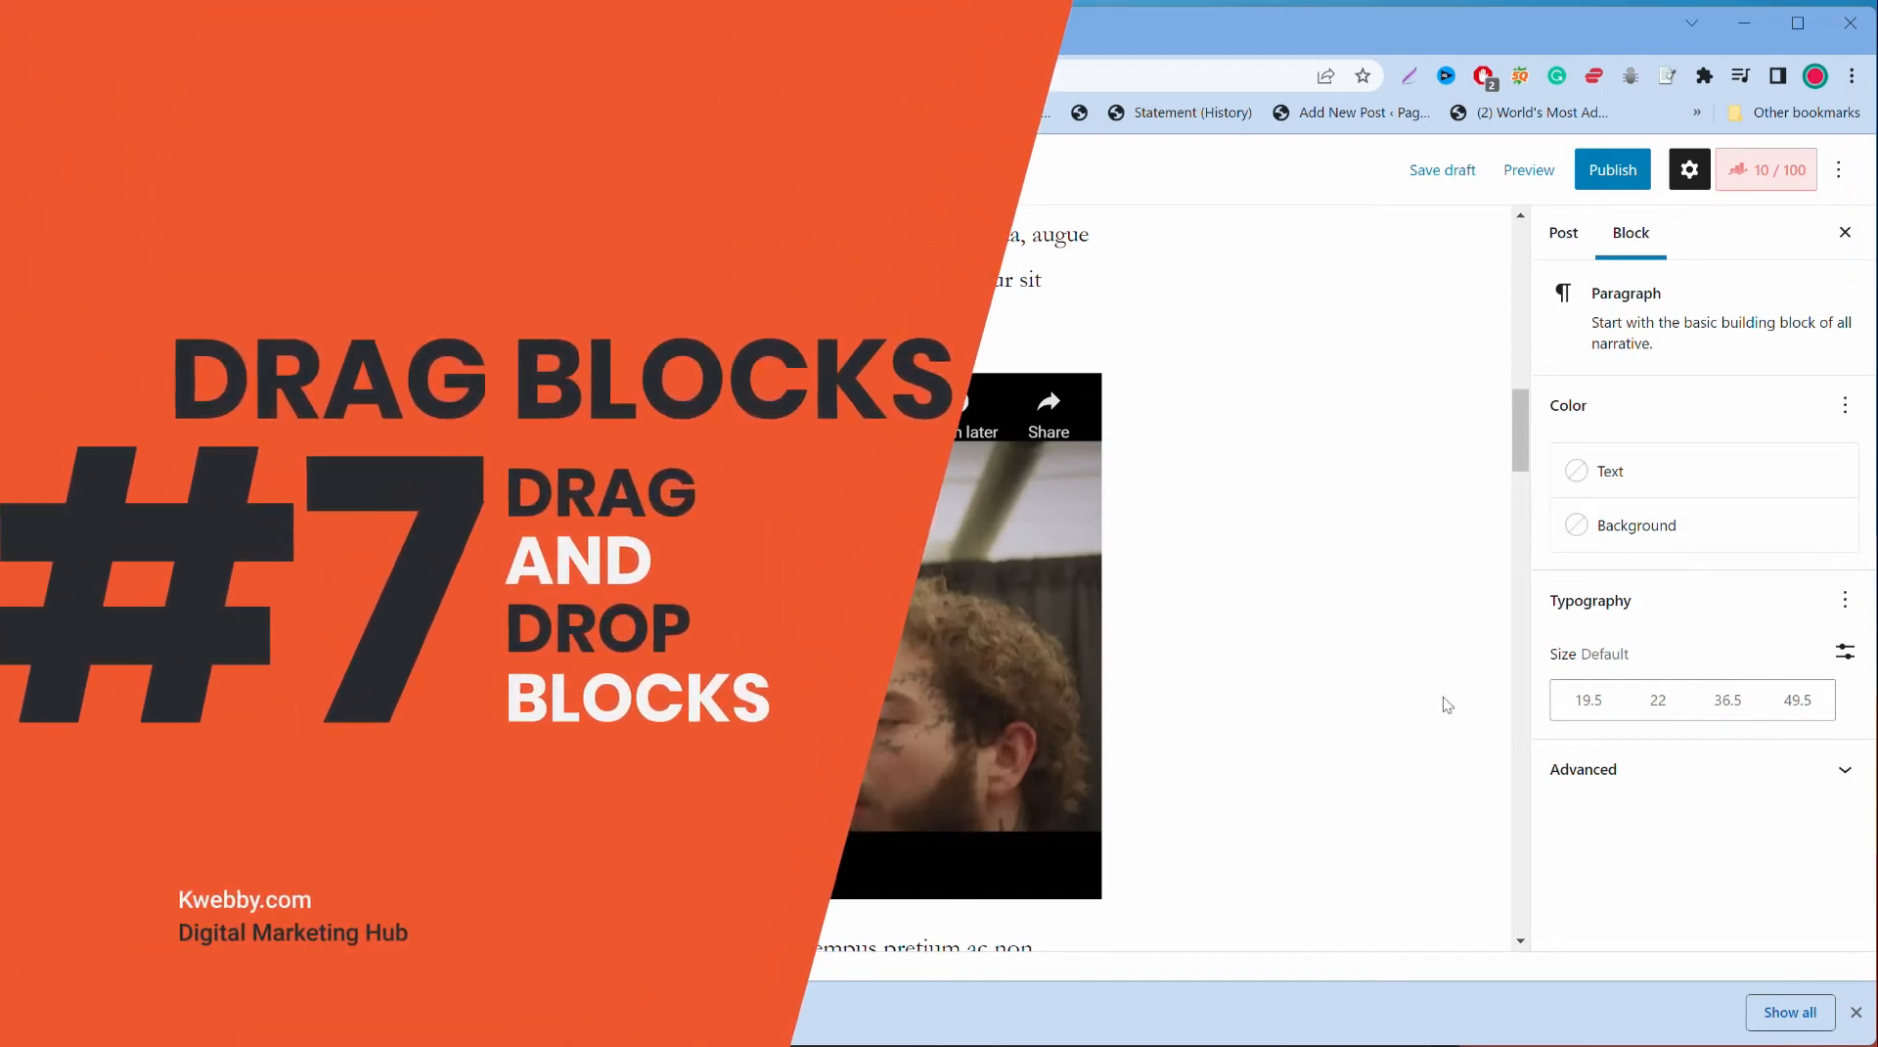
Step: Move the "Sapien potenti" paragraph from above the first image block to just above the separator before Heading 1
{"action": "scroll", "coordinate": [1125, 587], "scroll_direction": "up", "scroll_amount": 5}
{"action": "scroll", "coordinate": [394, 604], "scroll_direction": "up", "scroll_amount": 1}
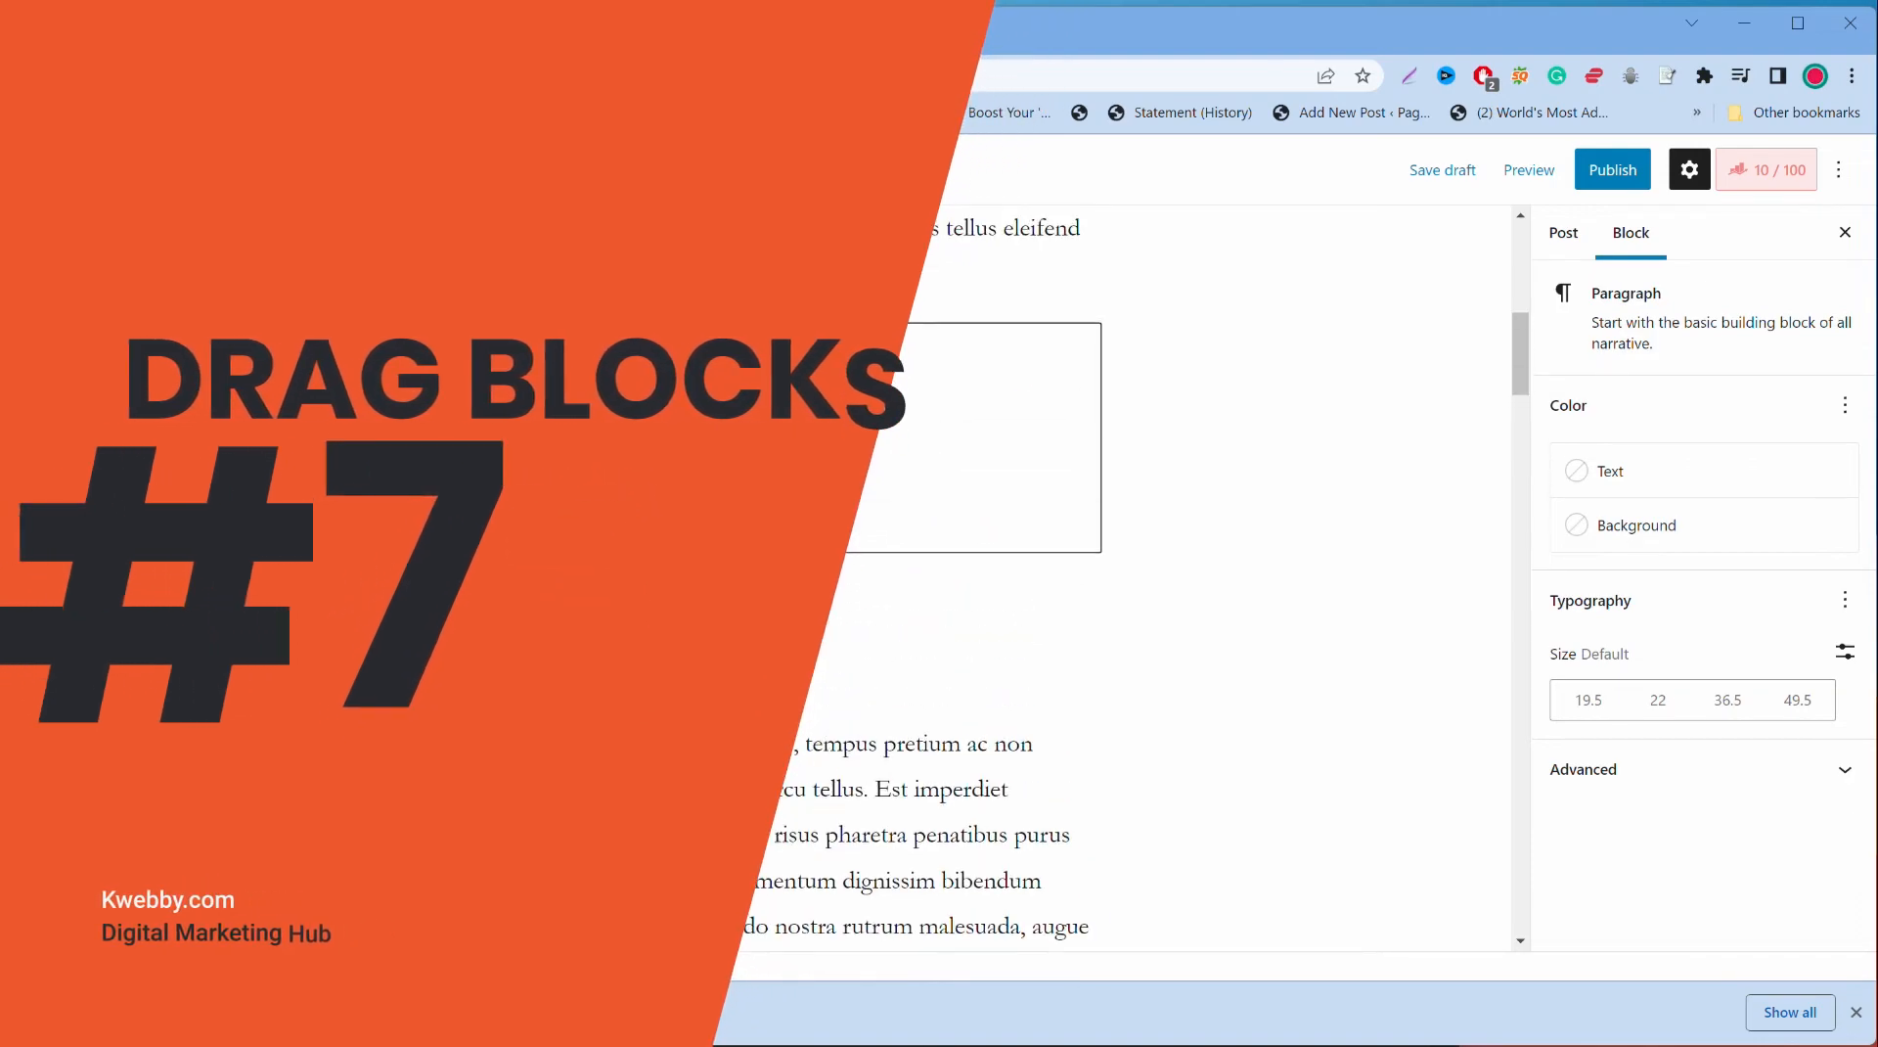
{"action": "scroll", "coordinate": [393, 604], "scroll_direction": "down", "scroll_amount": 2}
{"action": "scroll", "coordinate": [393, 605], "scroll_direction": "up", "scroll_amount": 9}
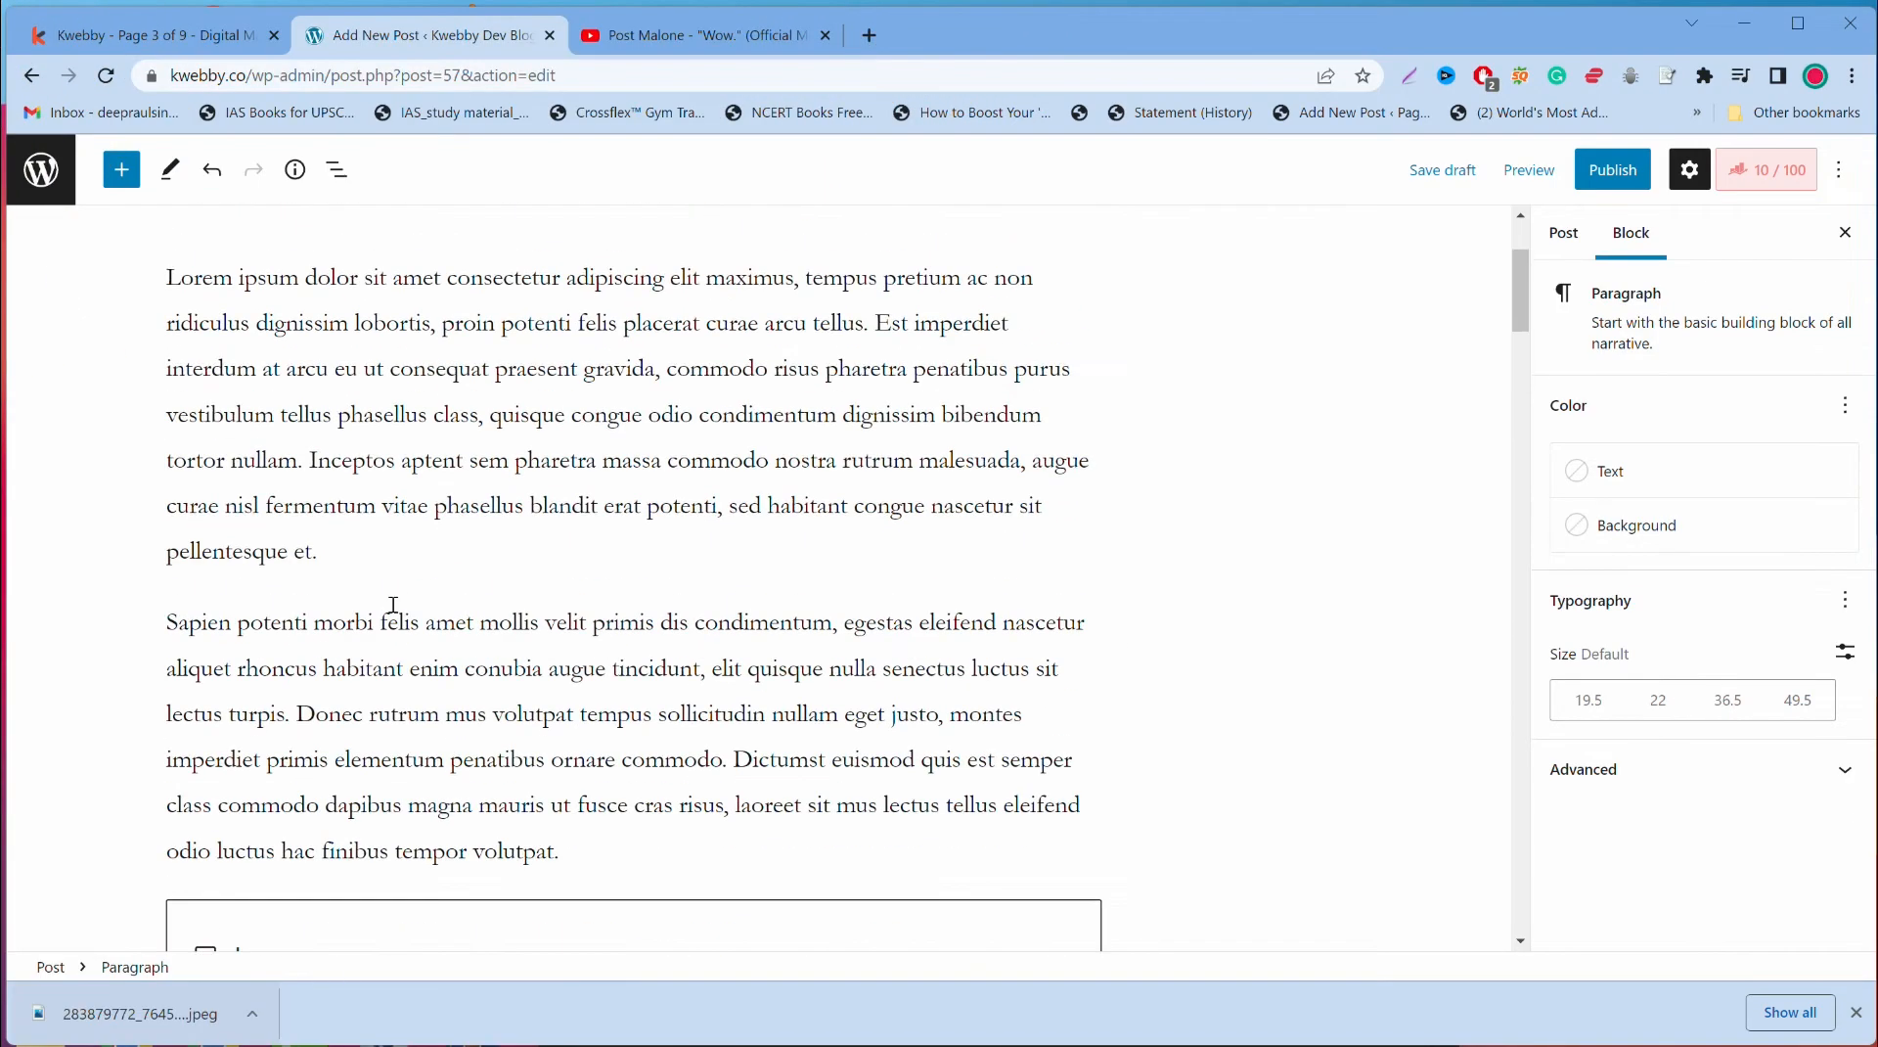
{"action": "left_click", "coordinate": [369, 575]}
{"action": "scroll", "coordinate": [369, 575], "scroll_direction": "down", "scroll_amount": 2}
{"action": "triple_click", "coordinate": [384, 710]}
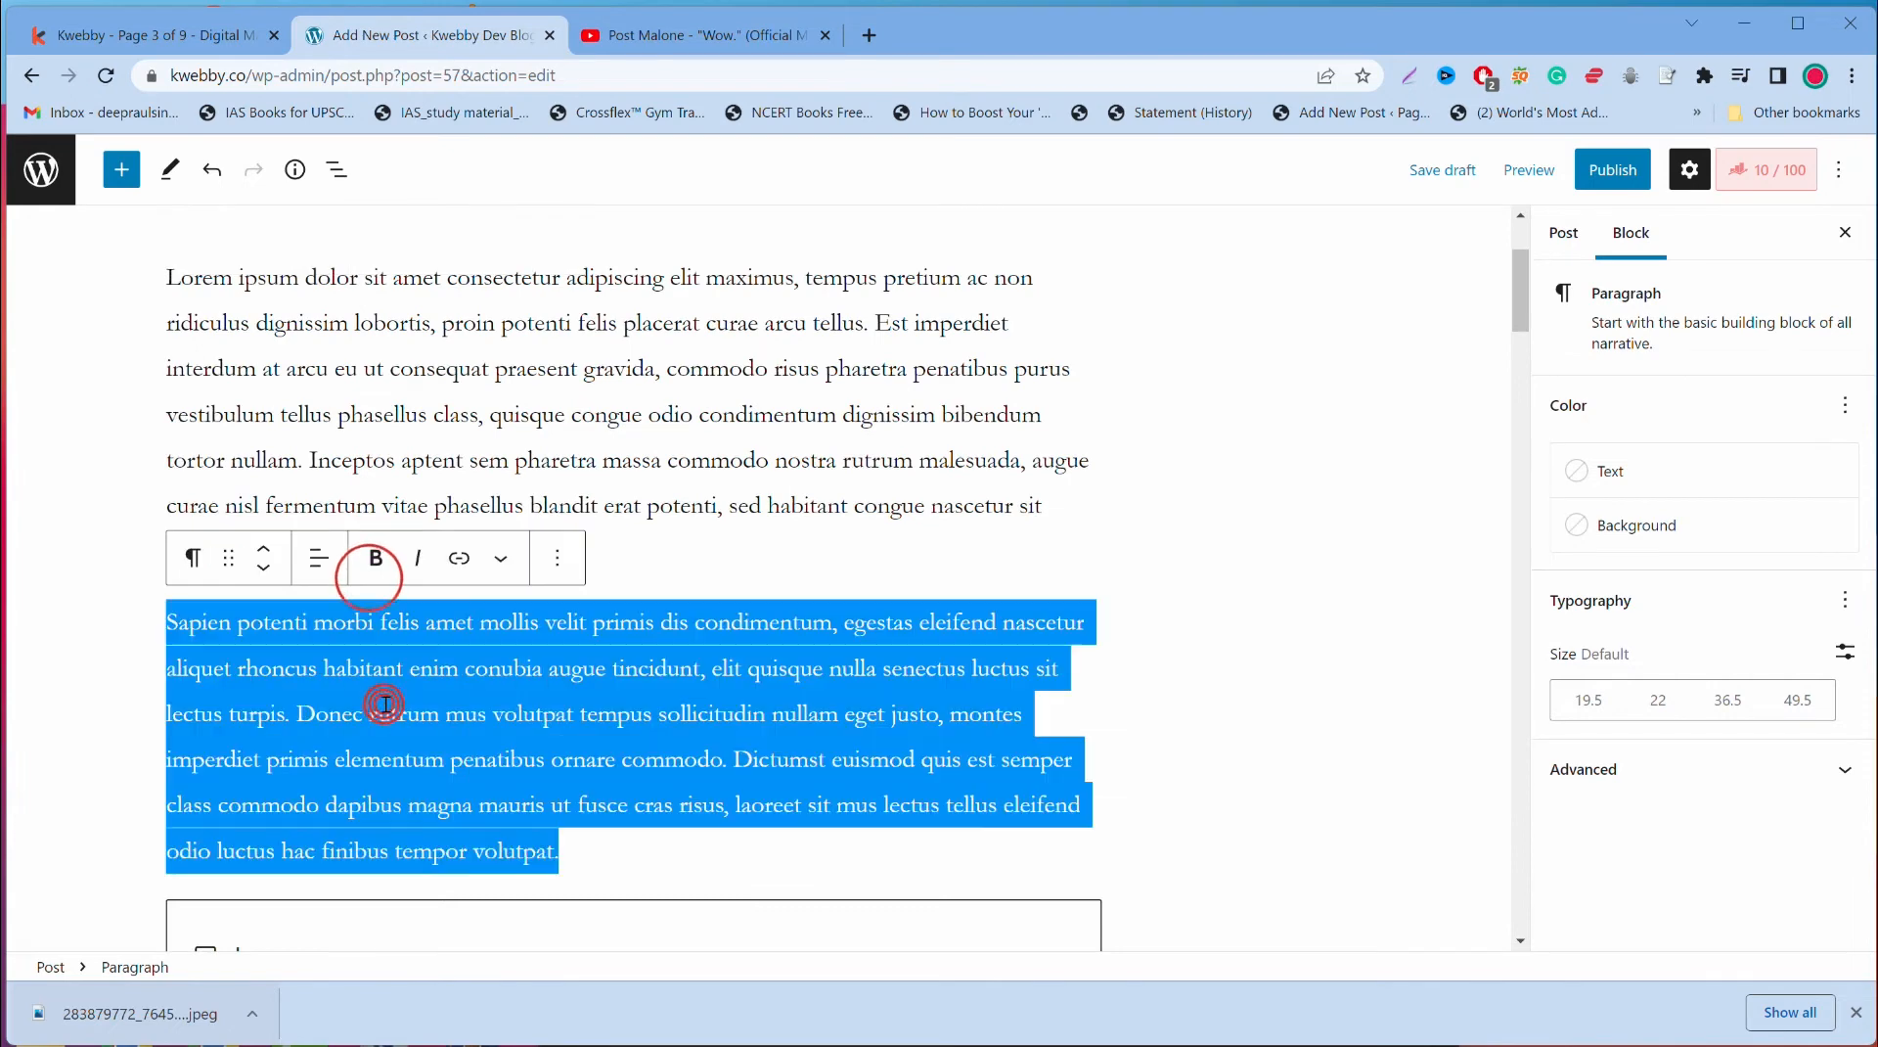
{"action": "left_click", "coordinate": [701, 454]}
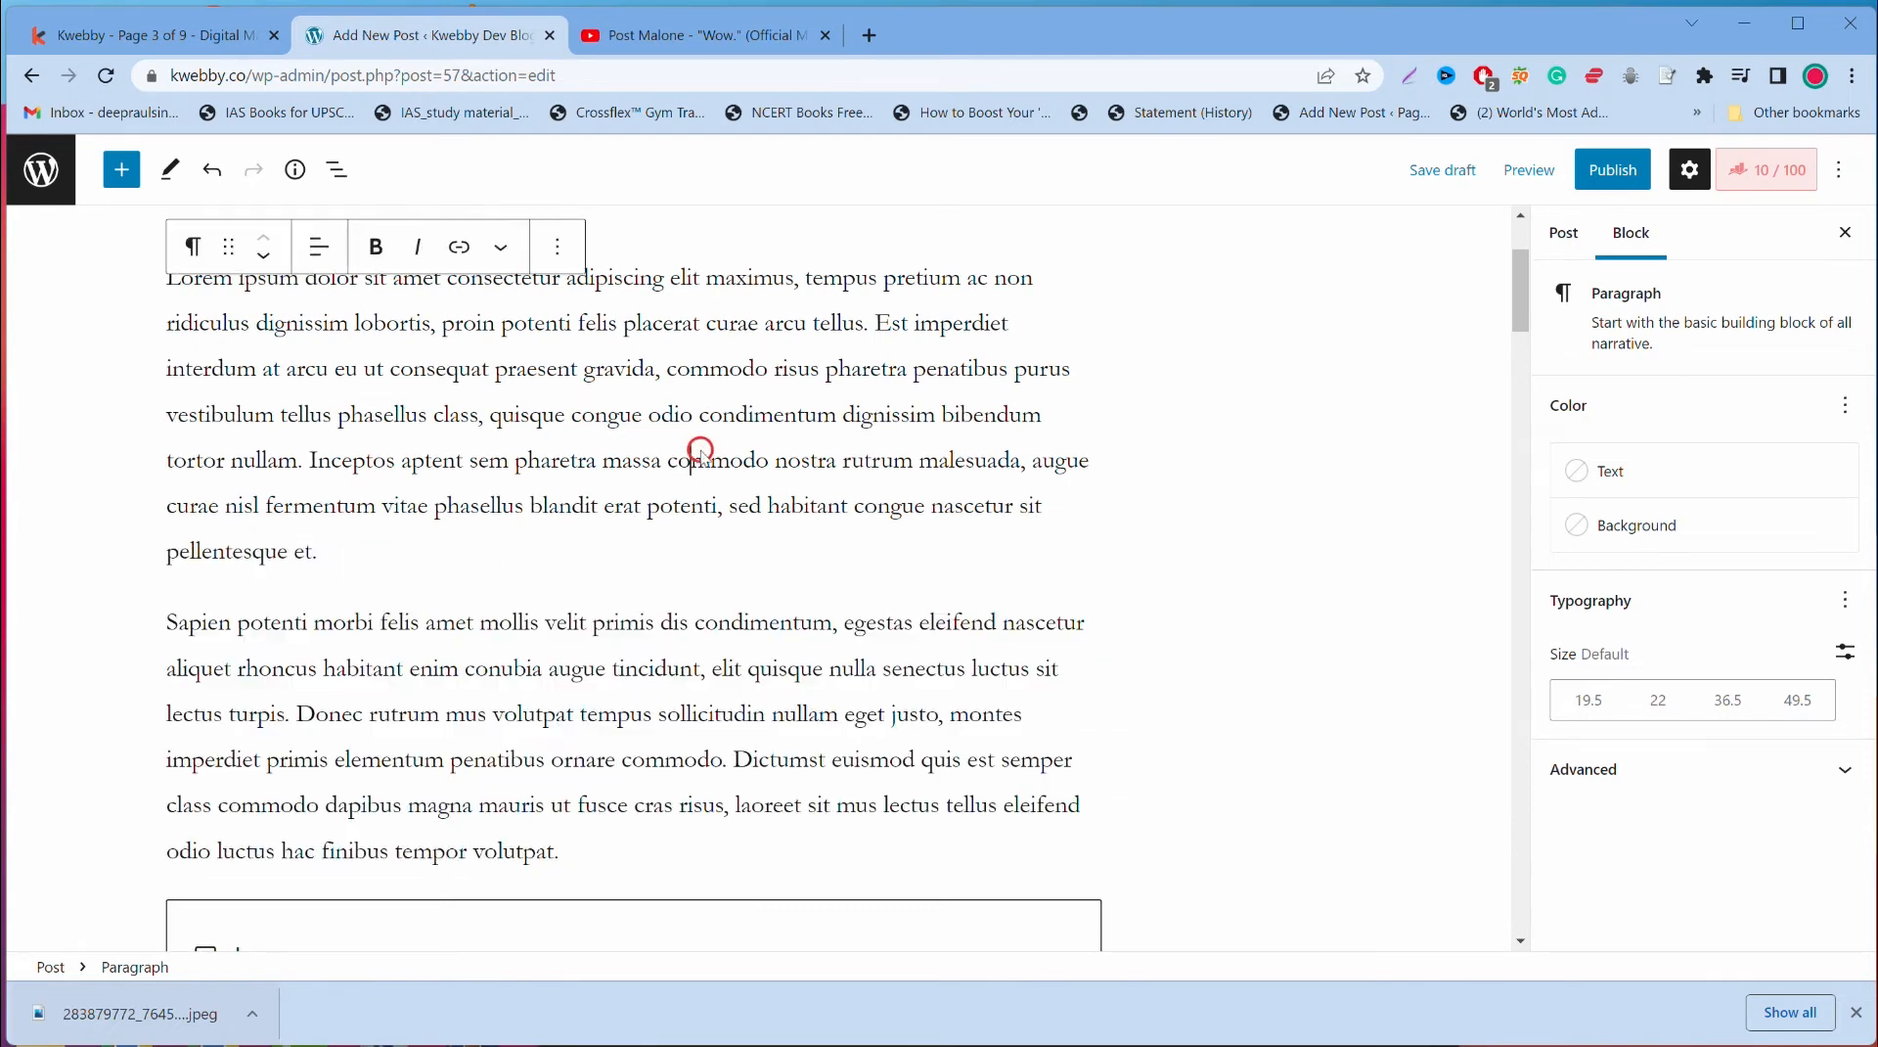
{"action": "left_click", "coordinate": [636, 638]}
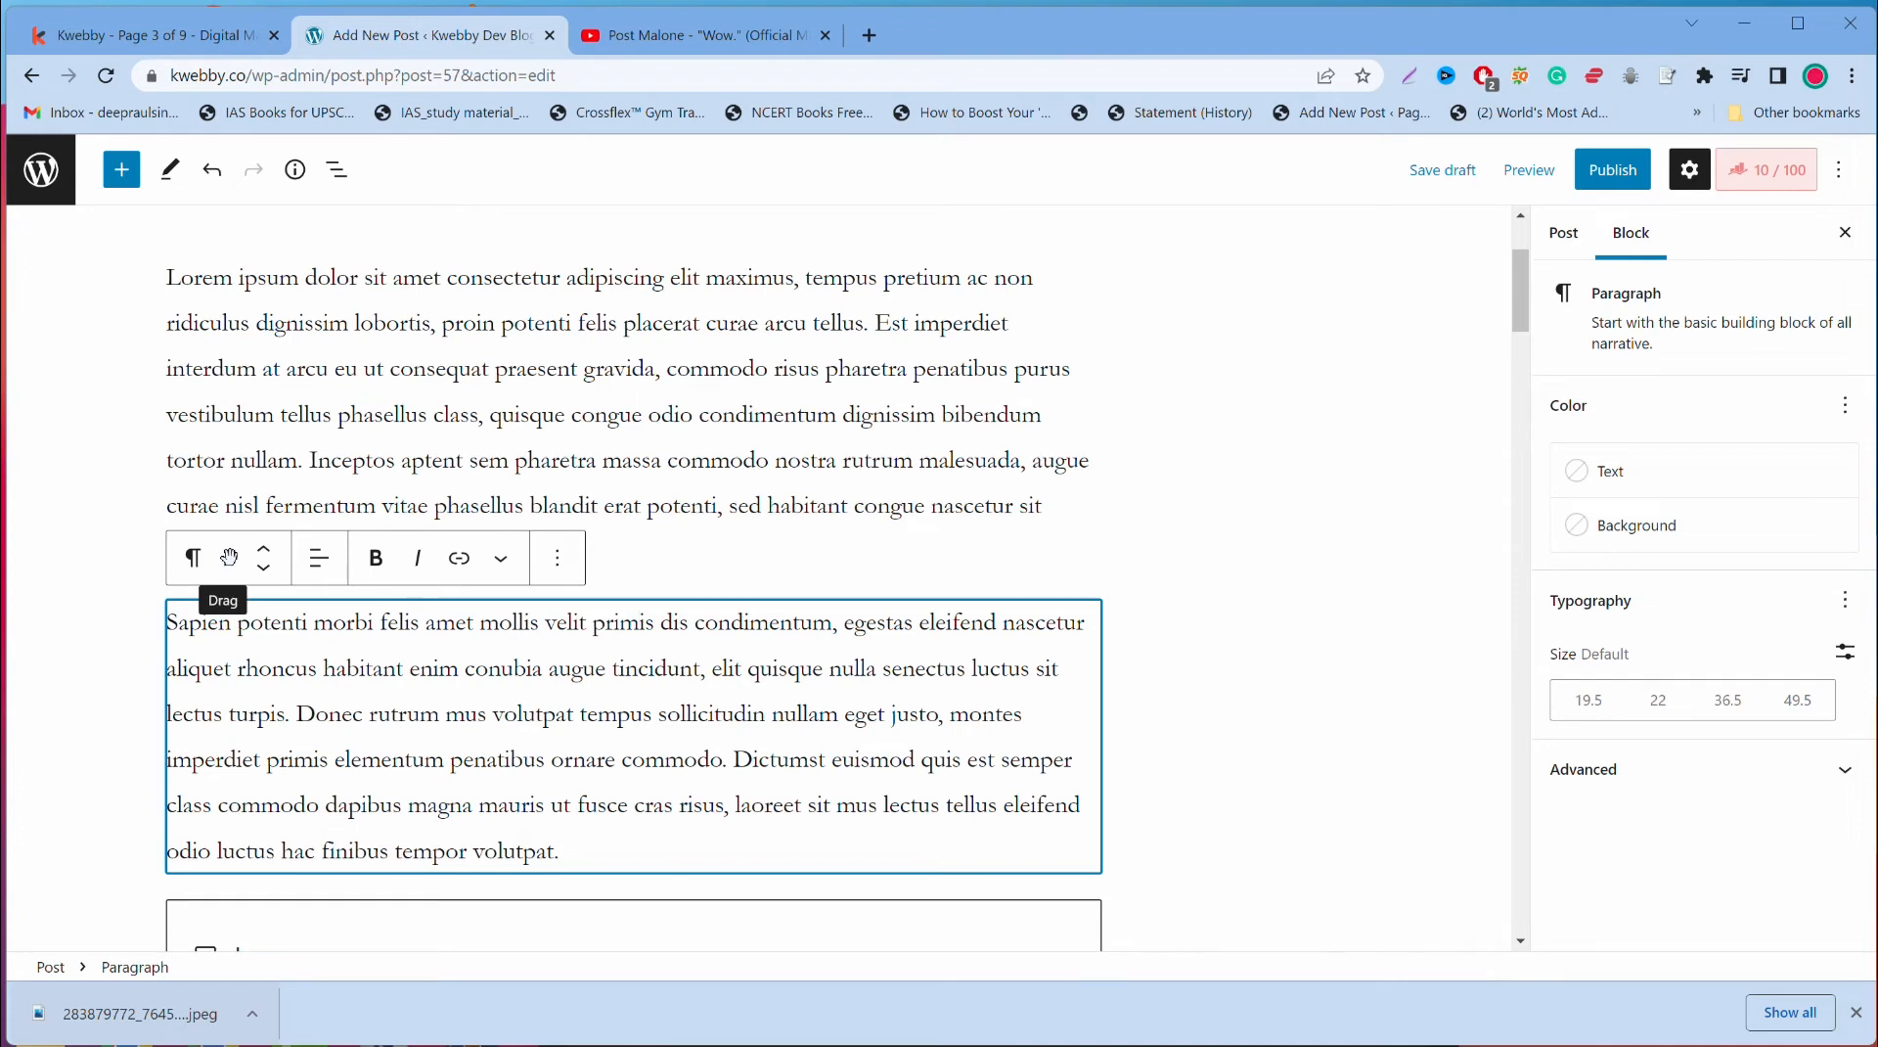
{"action": "left_click_drag", "start_coordinate": [227, 556], "coordinate": [445, 993]}
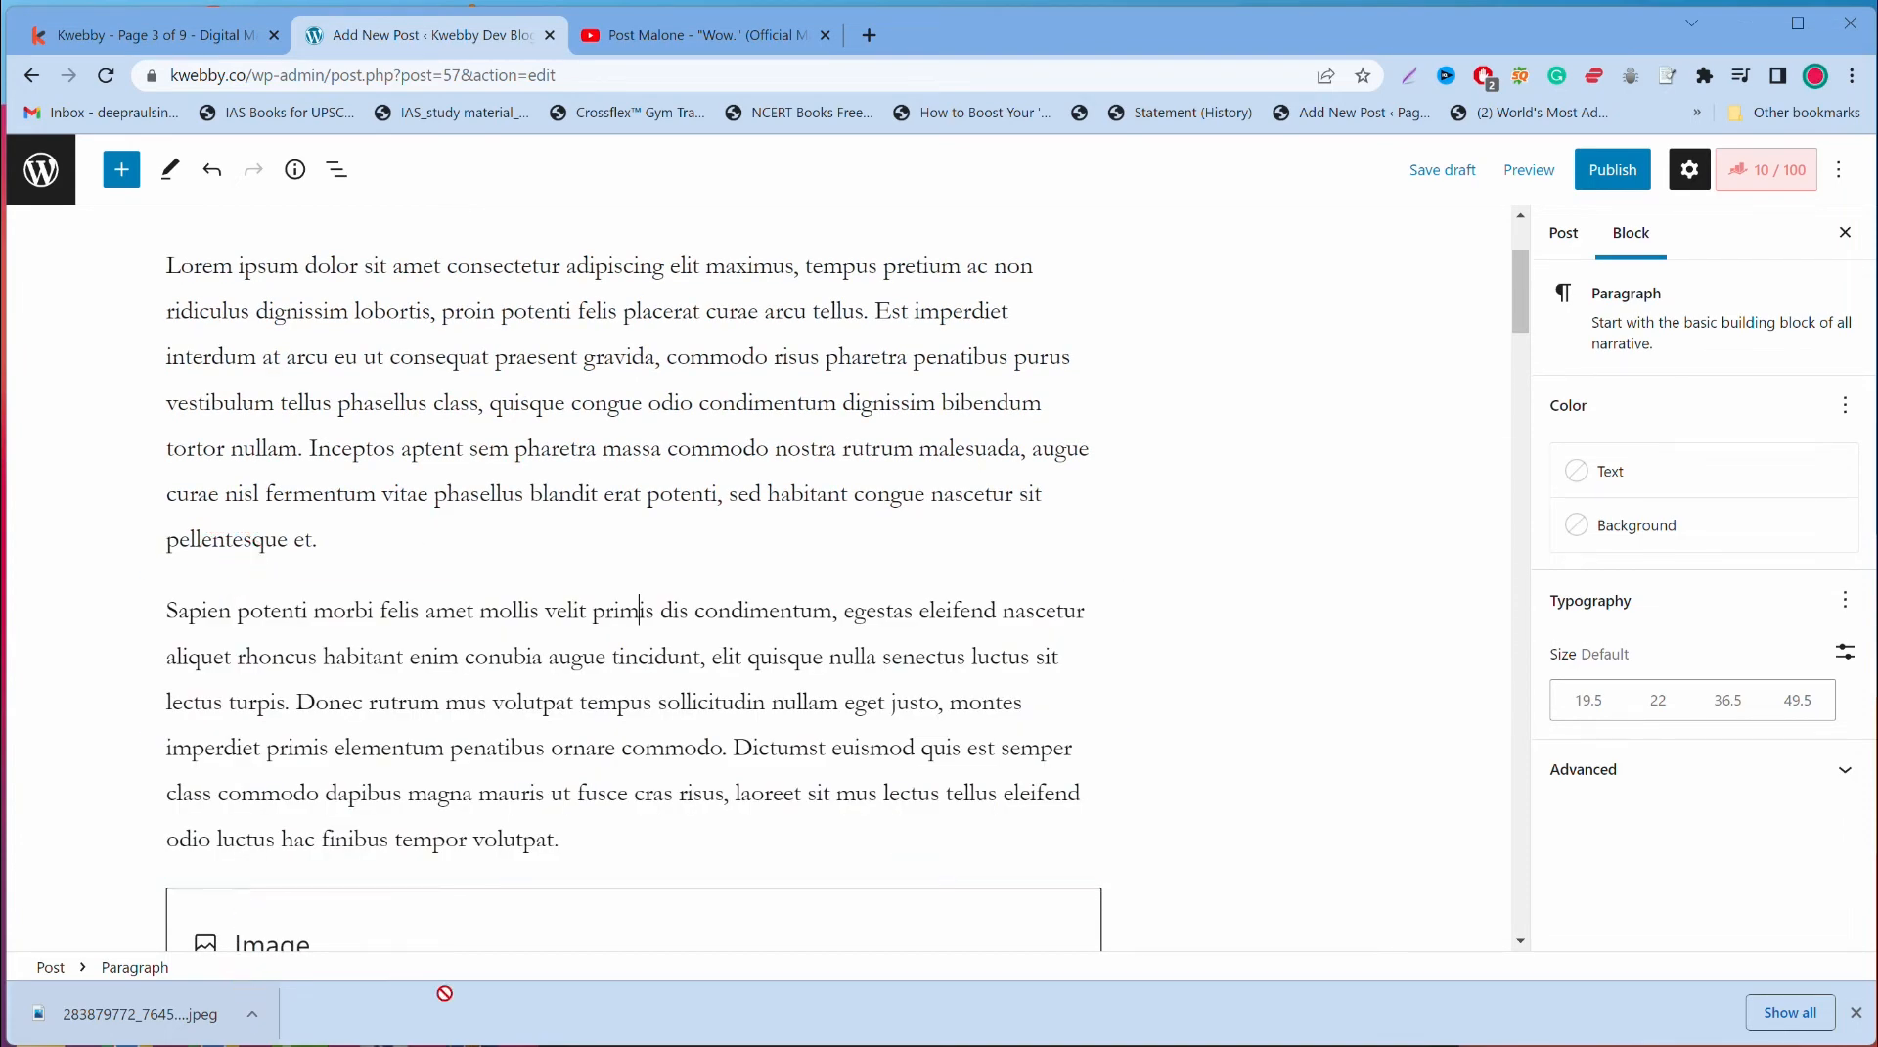
{"action": "left_click_drag", "start_coordinate": [1422, 904], "coordinate": [1522, 911]}
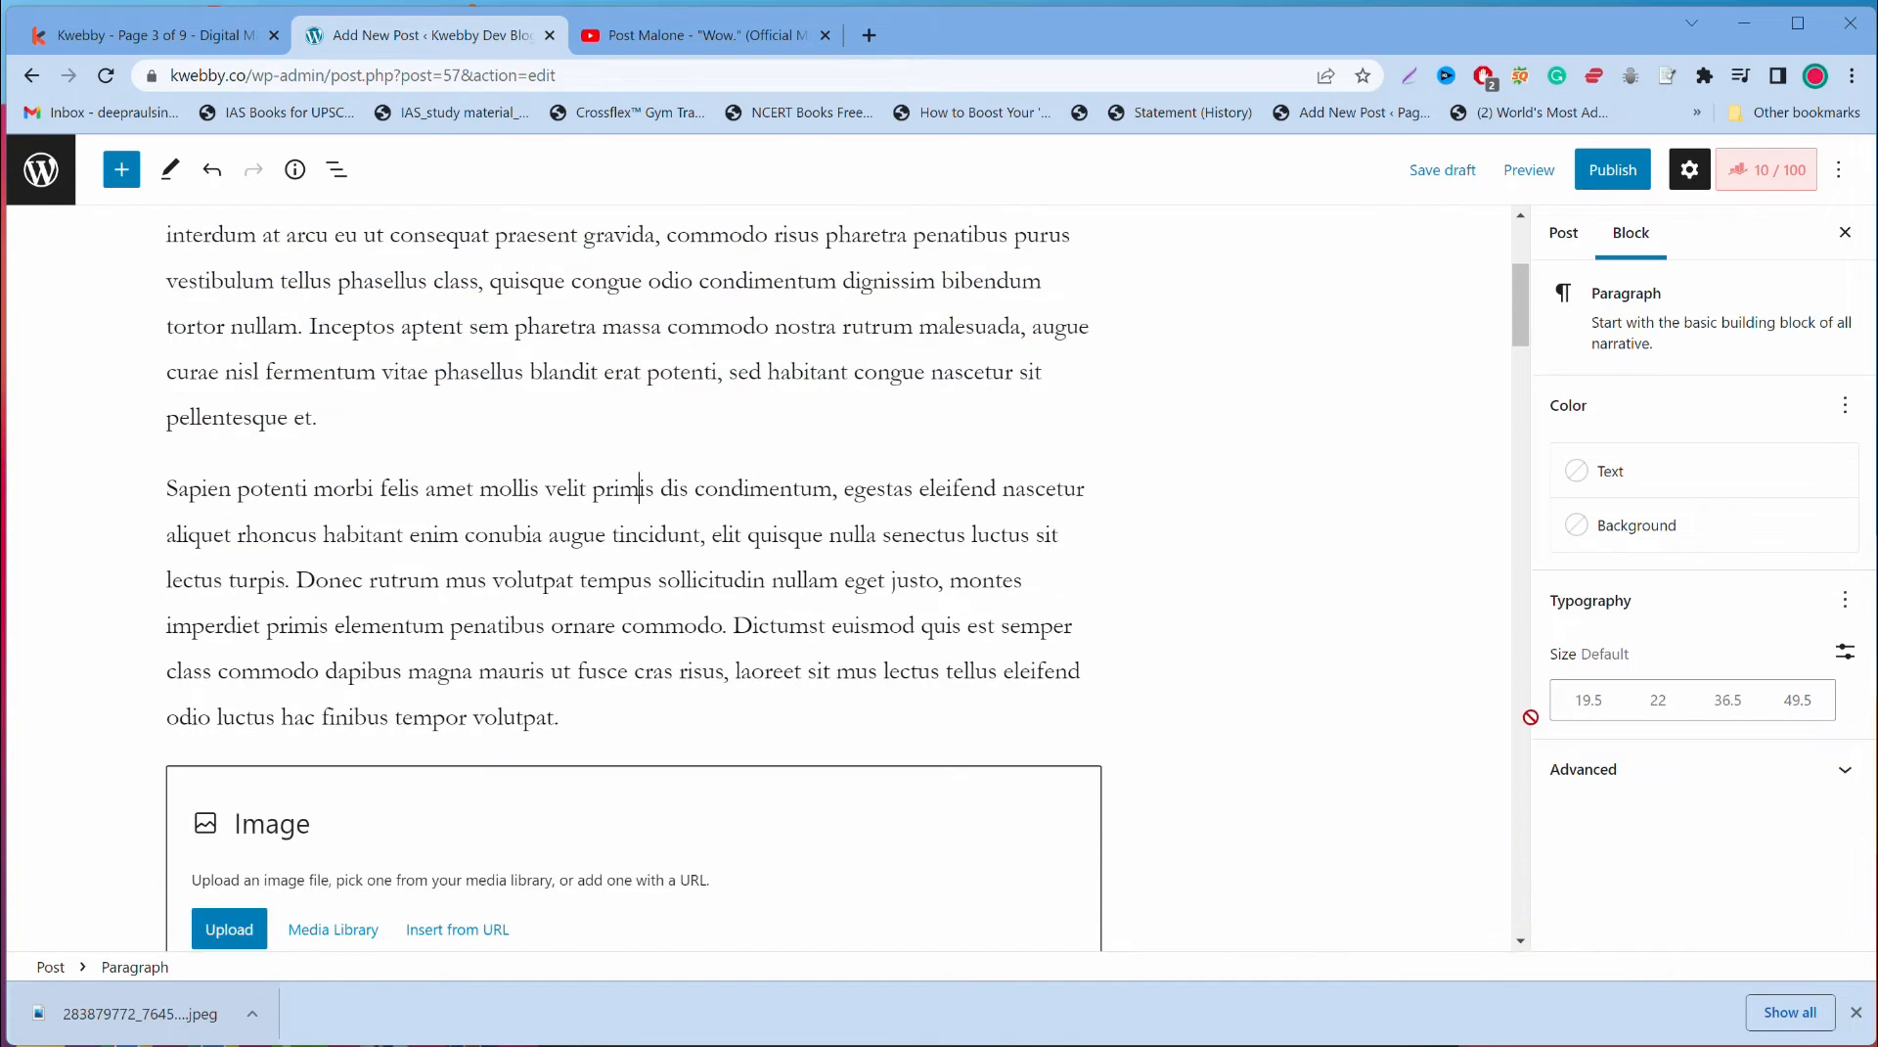
{"action": "left_click_drag", "start_coordinate": [1513, 630], "coordinate": [379, 706]}
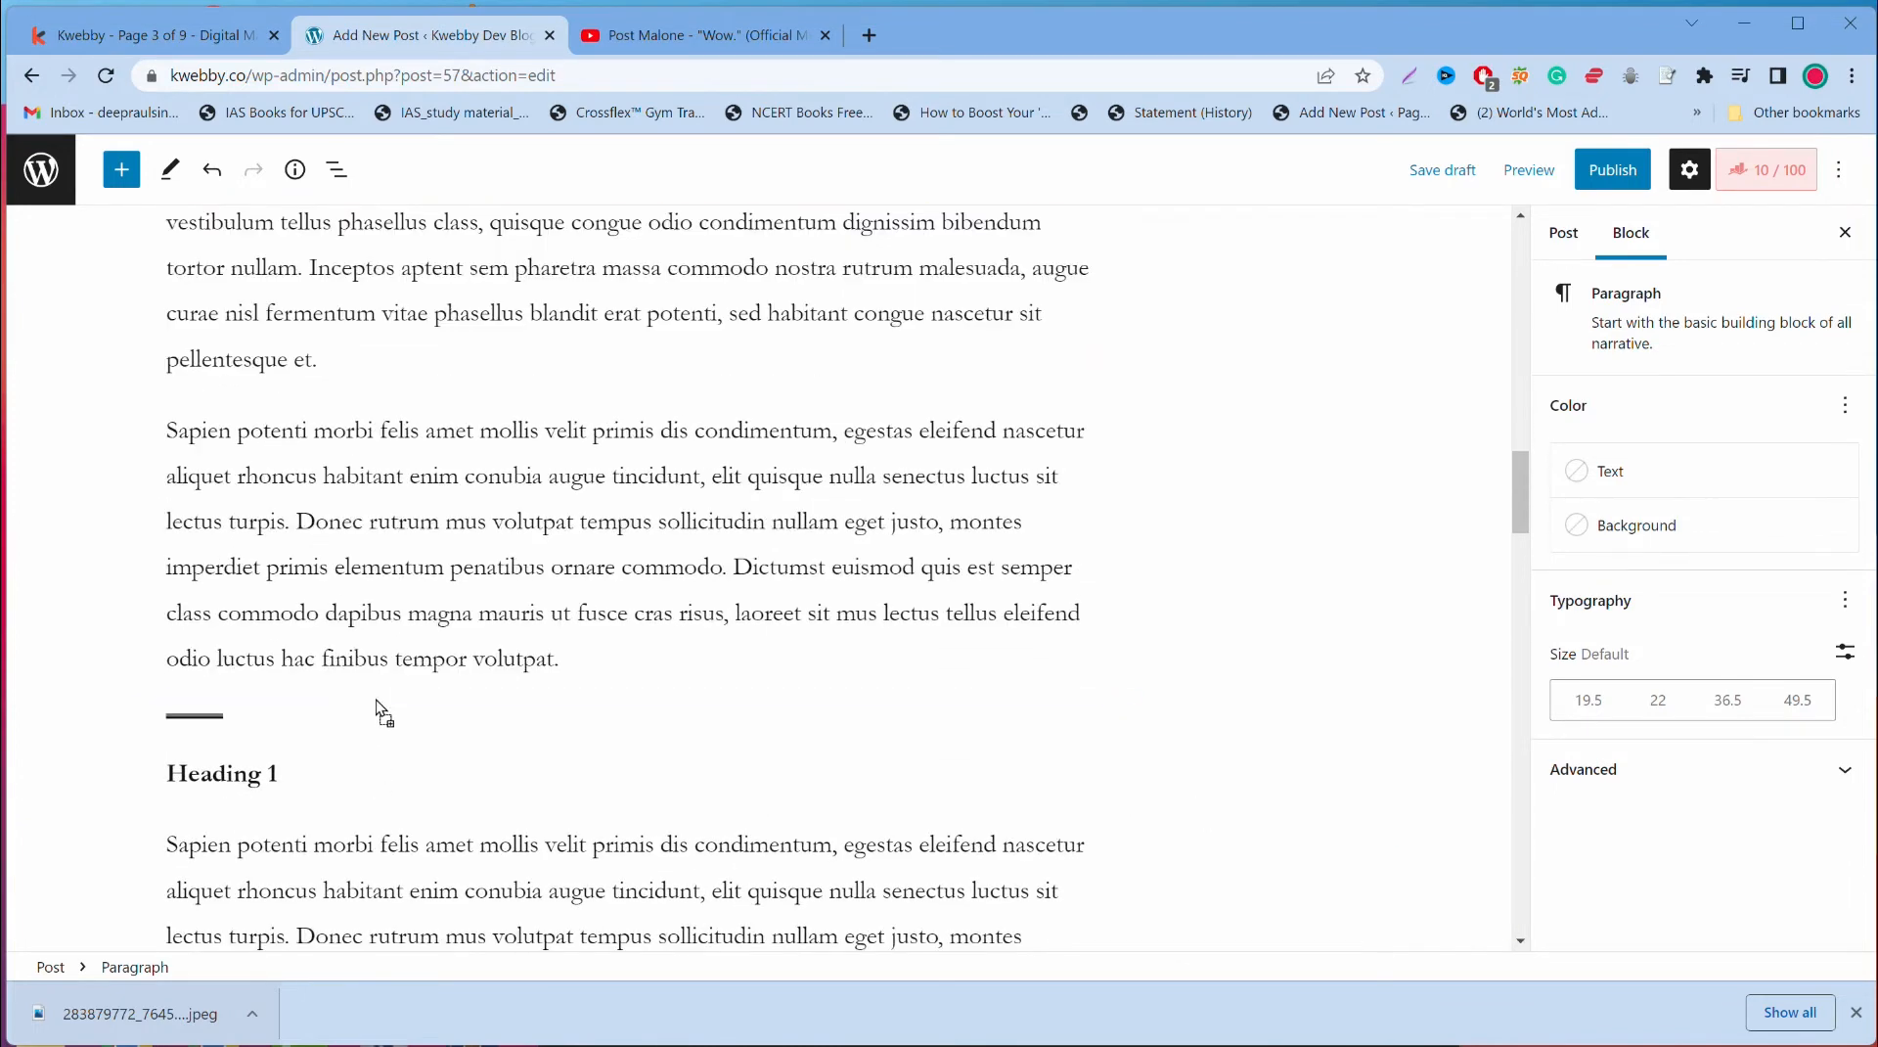
{"action": "left_click", "coordinate": [375, 480]}
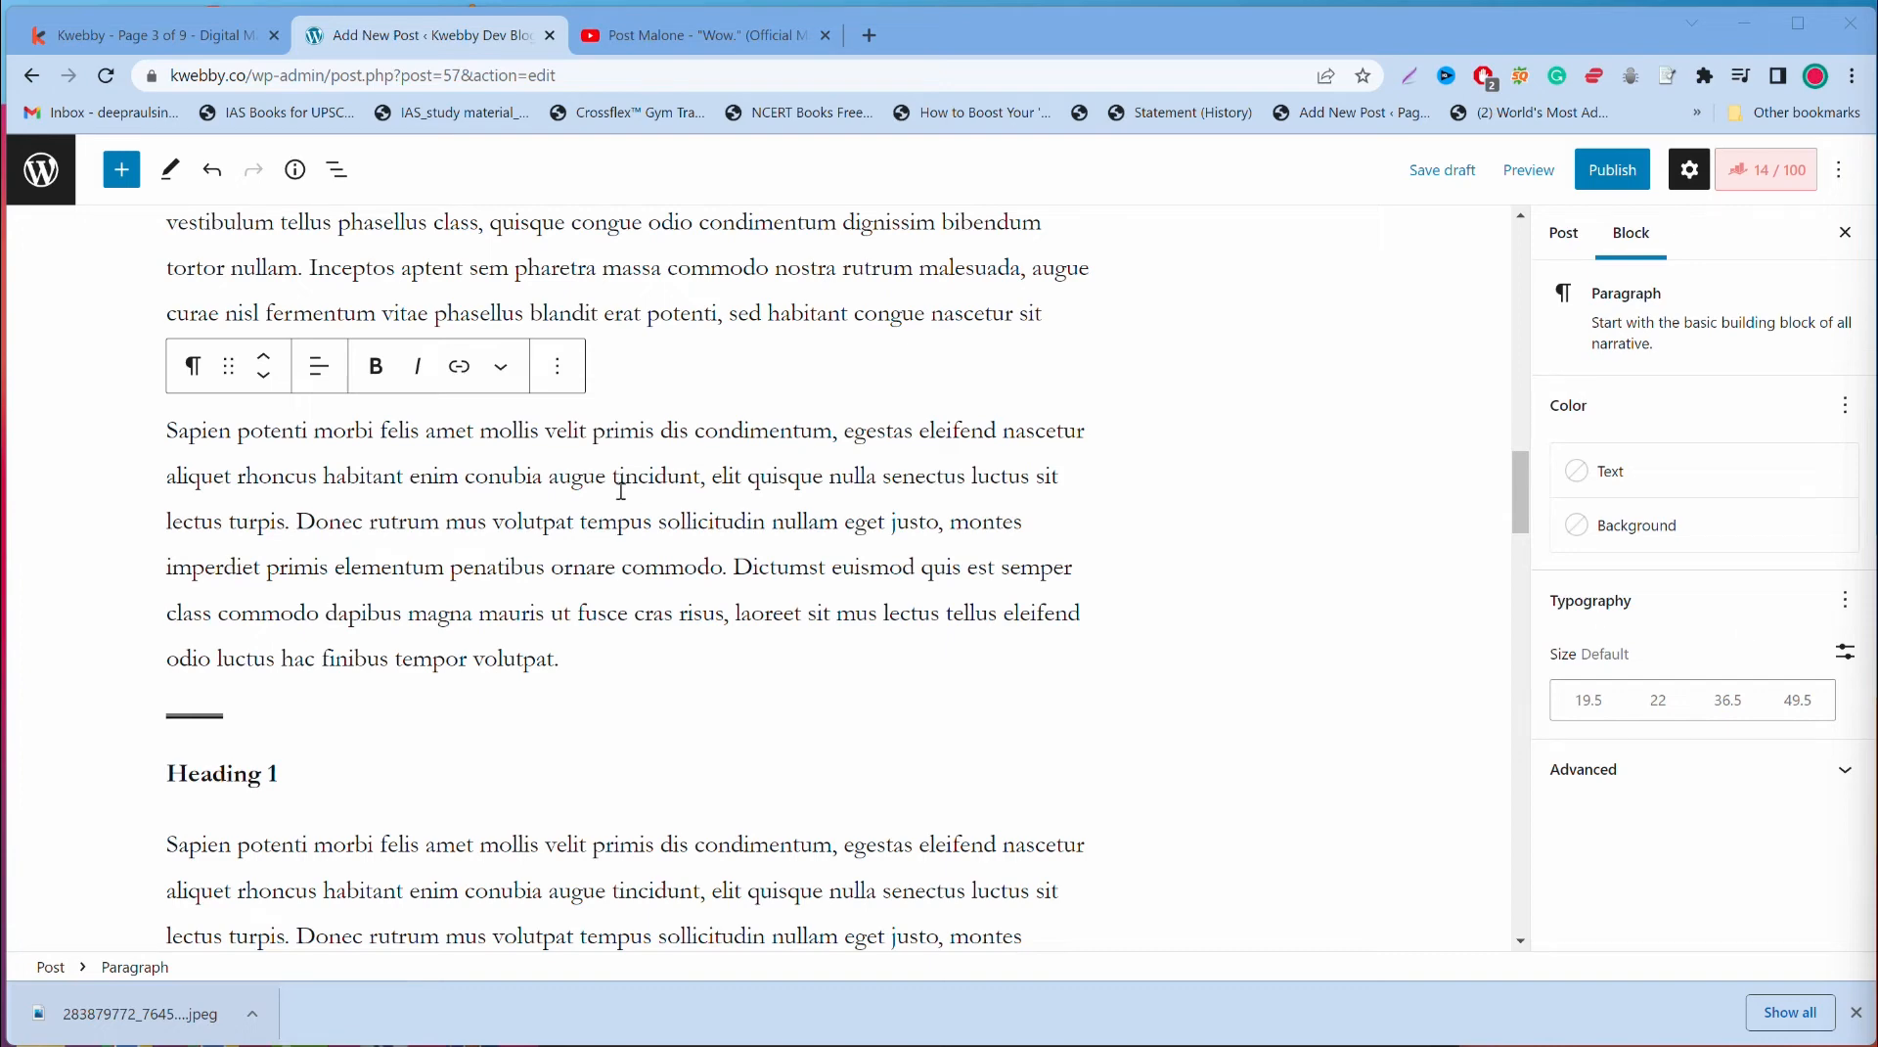
Step: Start creating a reusable block from the embedded Post Malone "Wow." YouTube video
{"action": "scroll", "coordinate": [620, 489], "scroll_direction": "up", "scroll_amount": 4}
{"action": "scroll", "coordinate": [614, 489], "scroll_direction": "down", "scroll_amount": 13}
{"action": "scroll", "coordinate": [614, 489], "scroll_direction": "up", "scroll_amount": 6}
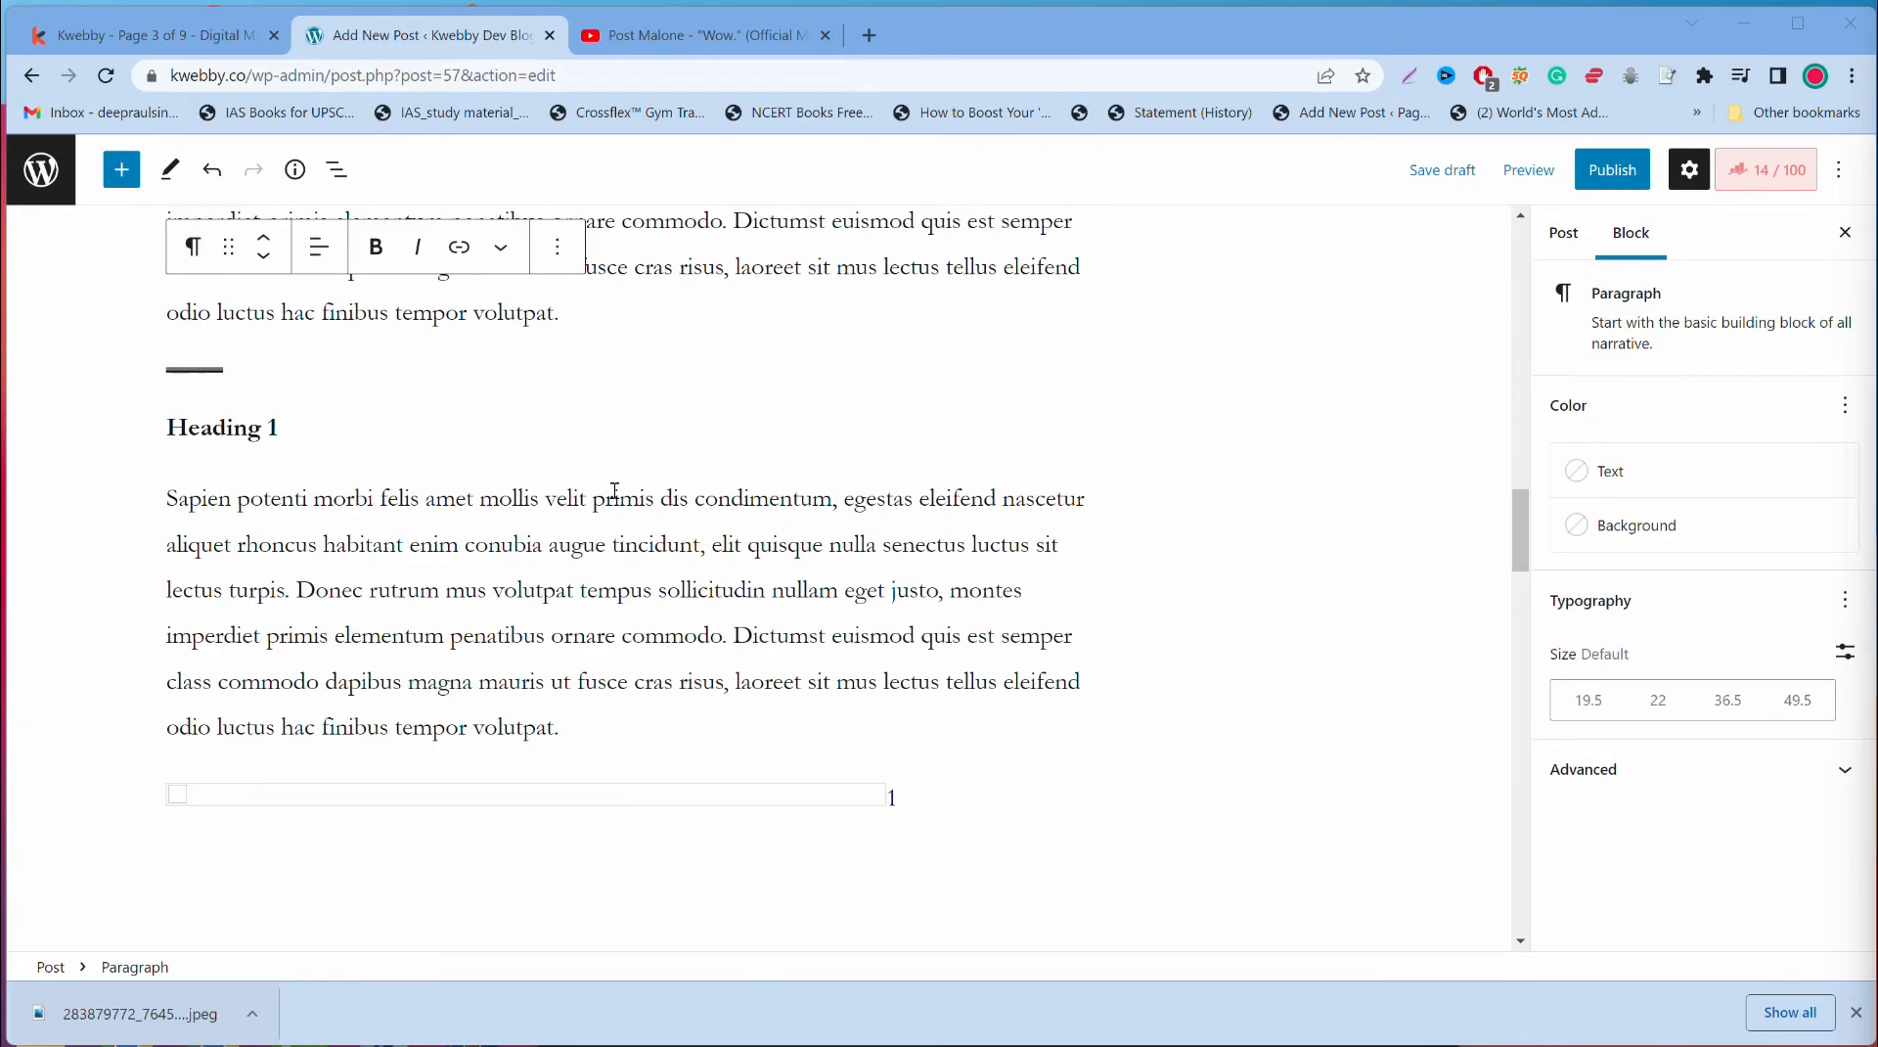
{"action": "scroll", "coordinate": [614, 489], "scroll_direction": "up", "scroll_amount": 6}
{"action": "scroll", "coordinate": [618, 494], "scroll_direction": "down", "scroll_amount": 3}
{"action": "scroll", "coordinate": [621, 497], "scroll_direction": "up", "scroll_amount": 1}
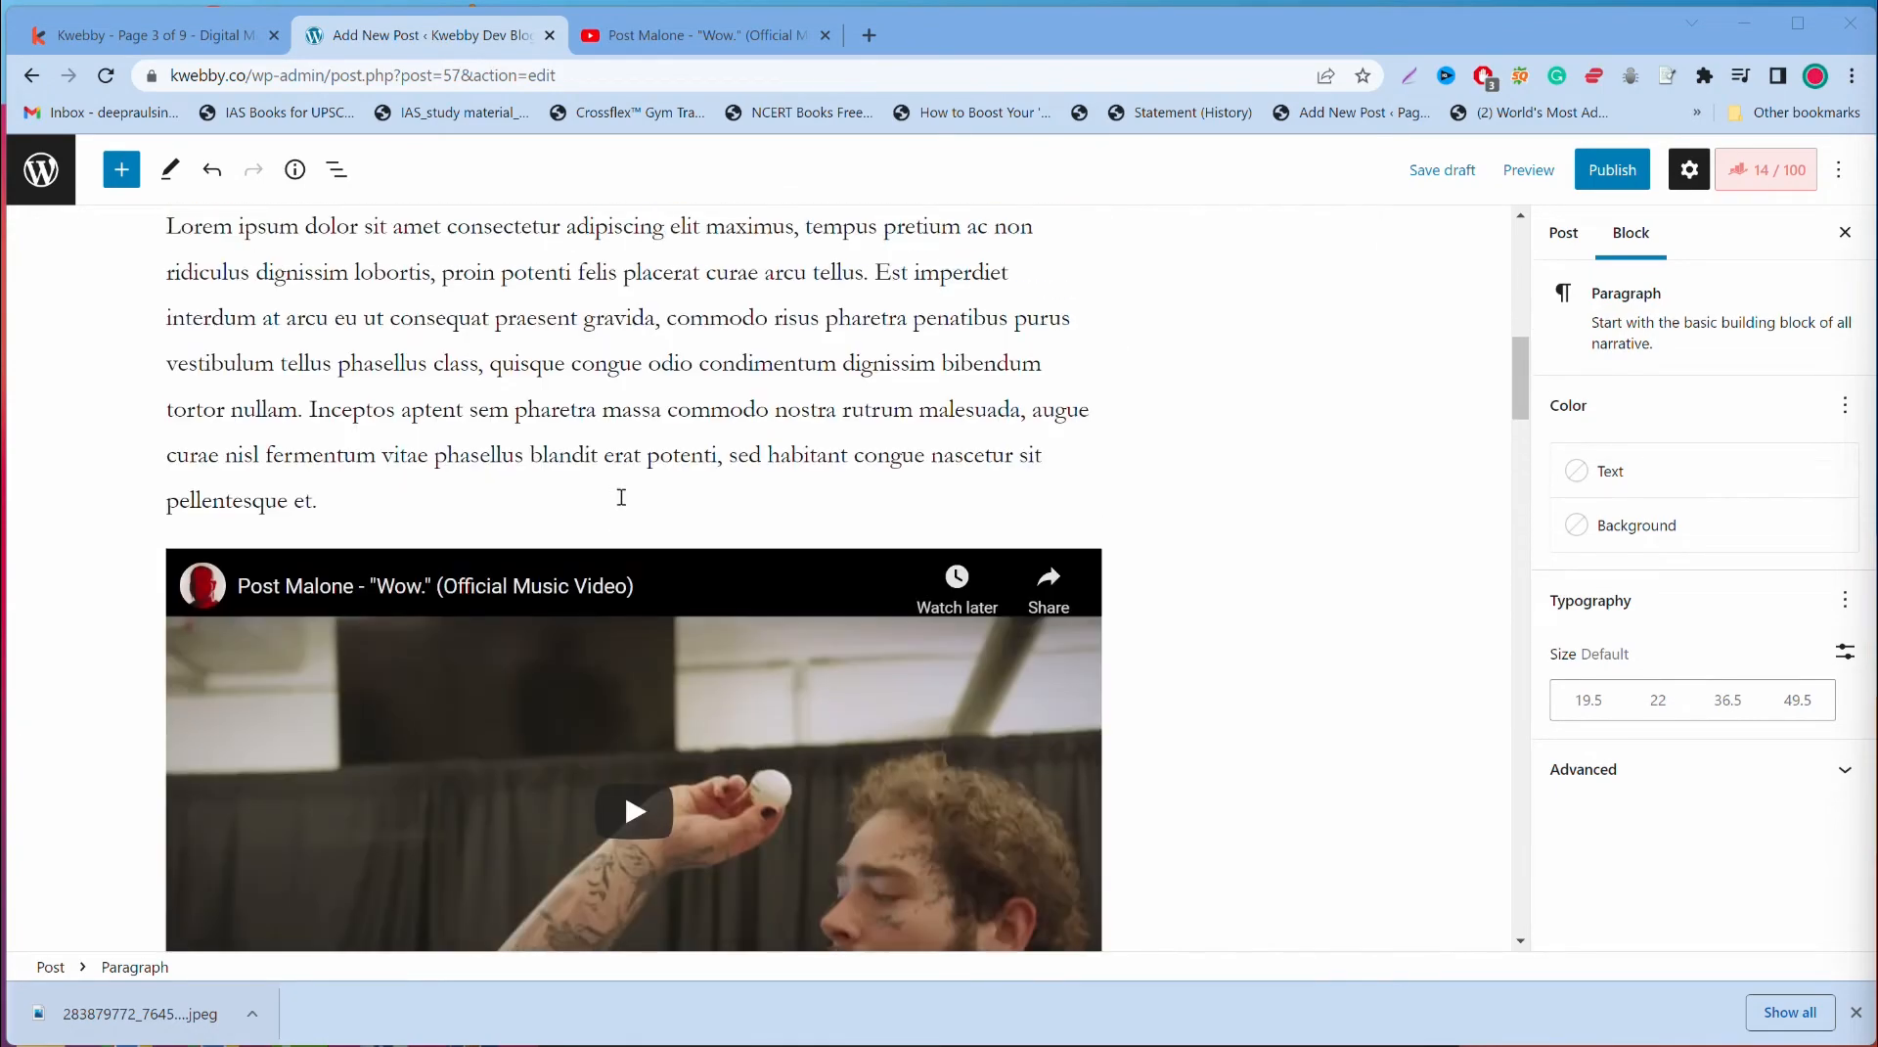
{"action": "left_click", "coordinate": [719, 590]}
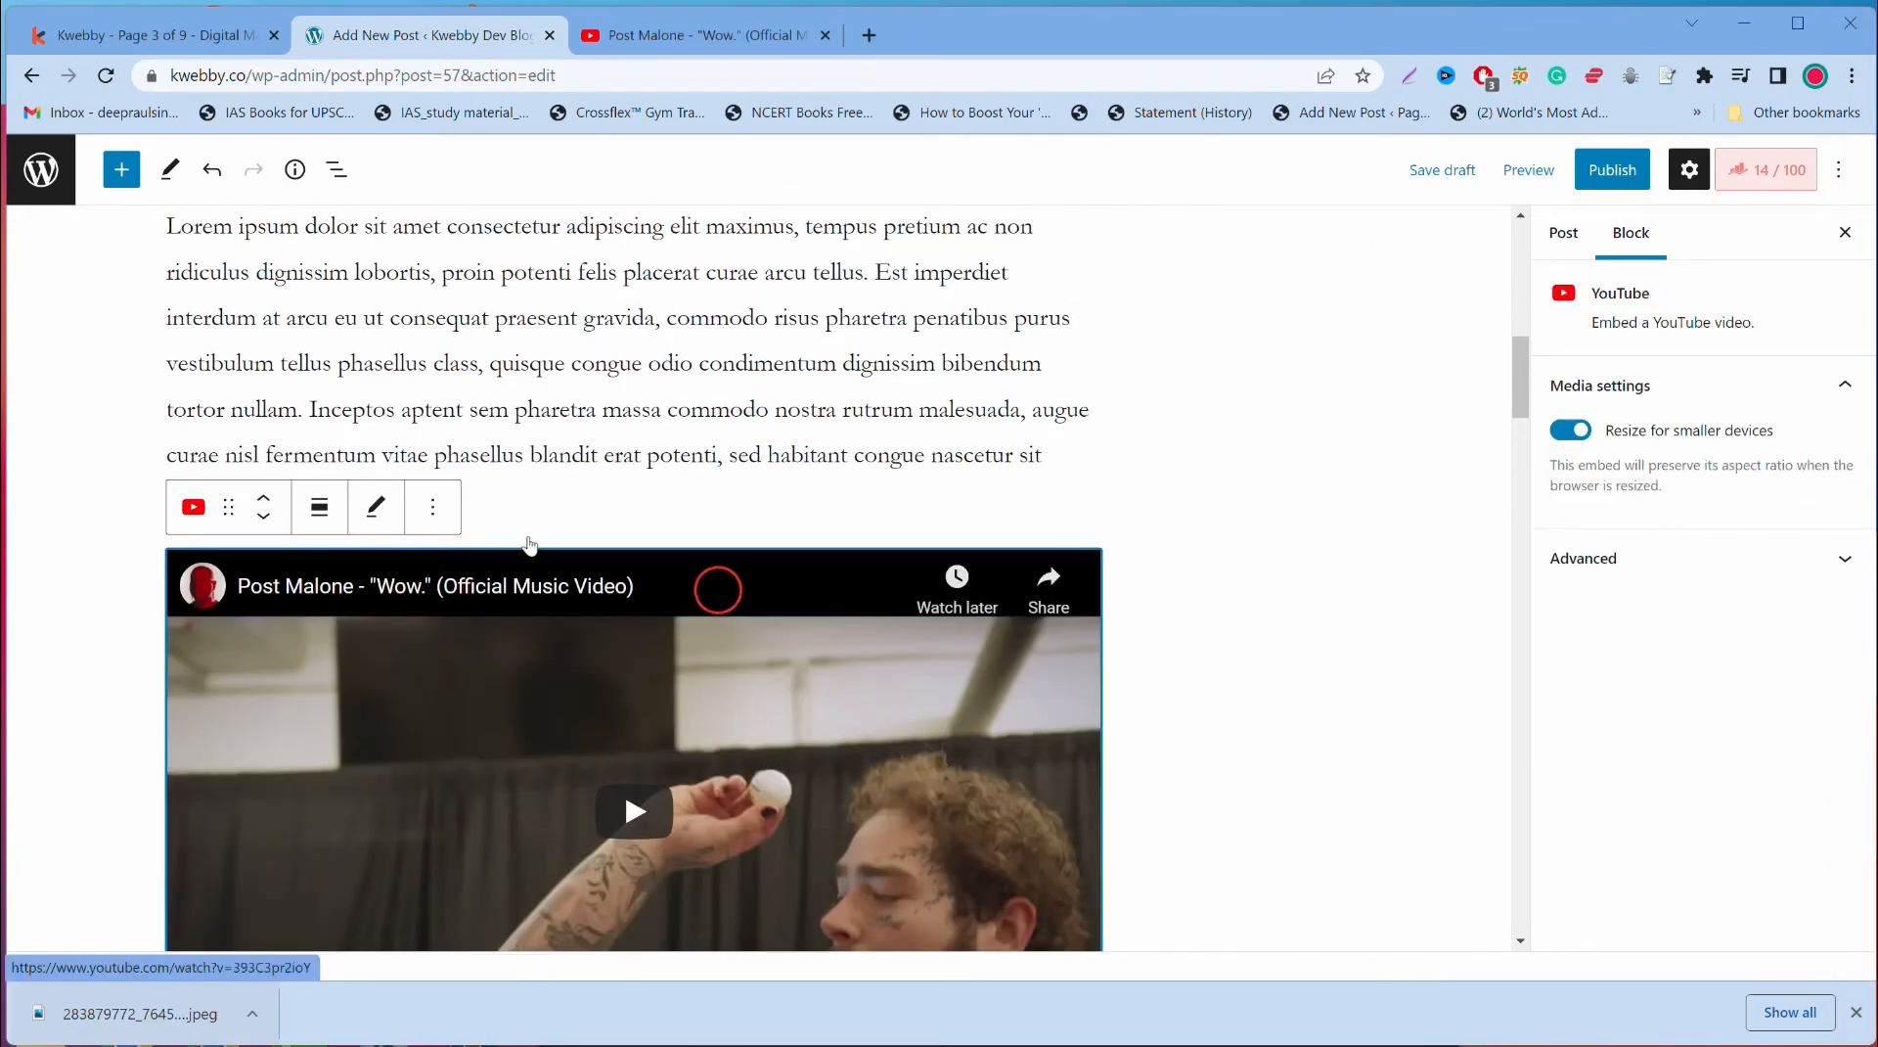
{"action": "left_click", "coordinate": [431, 506]}
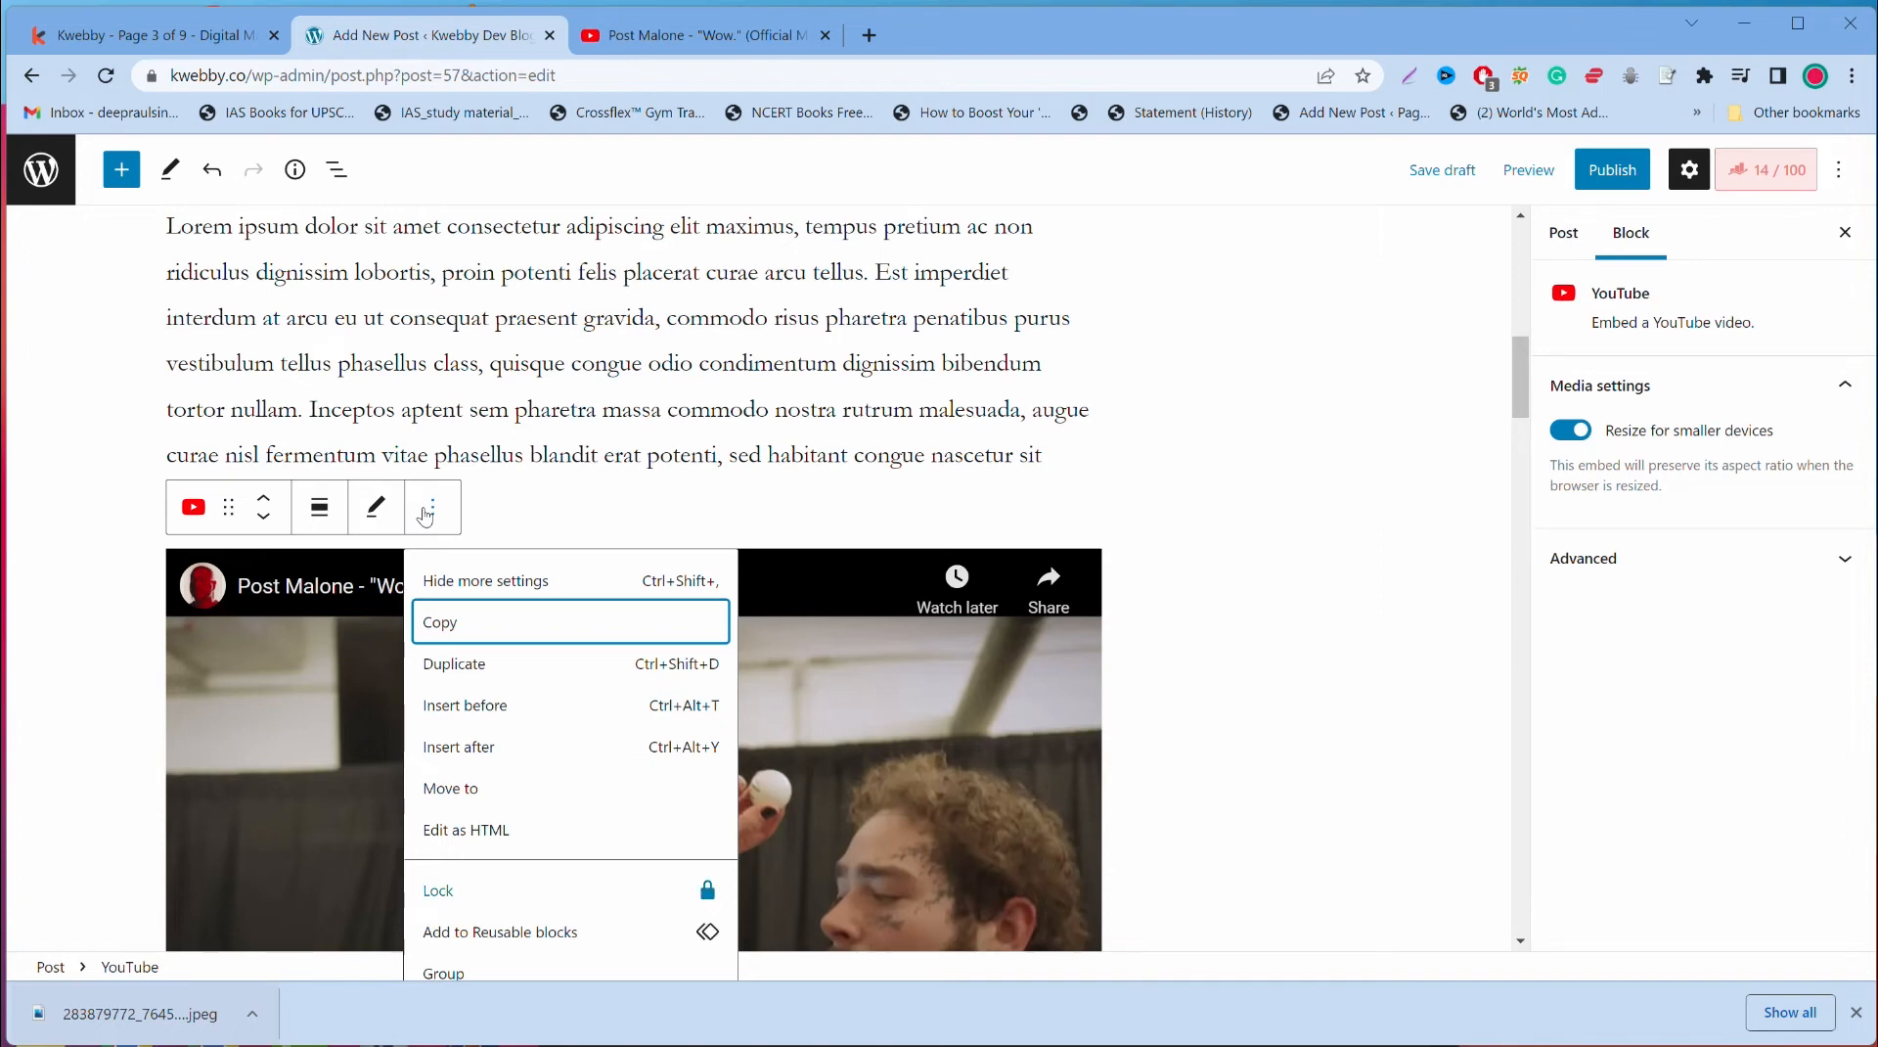
{"action": "left_click", "coordinate": [433, 510]}
{"action": "left_click", "coordinate": [433, 510]}
{"action": "left_click", "coordinate": [548, 941]}
{"action": "left_click", "coordinate": [894, 573]}
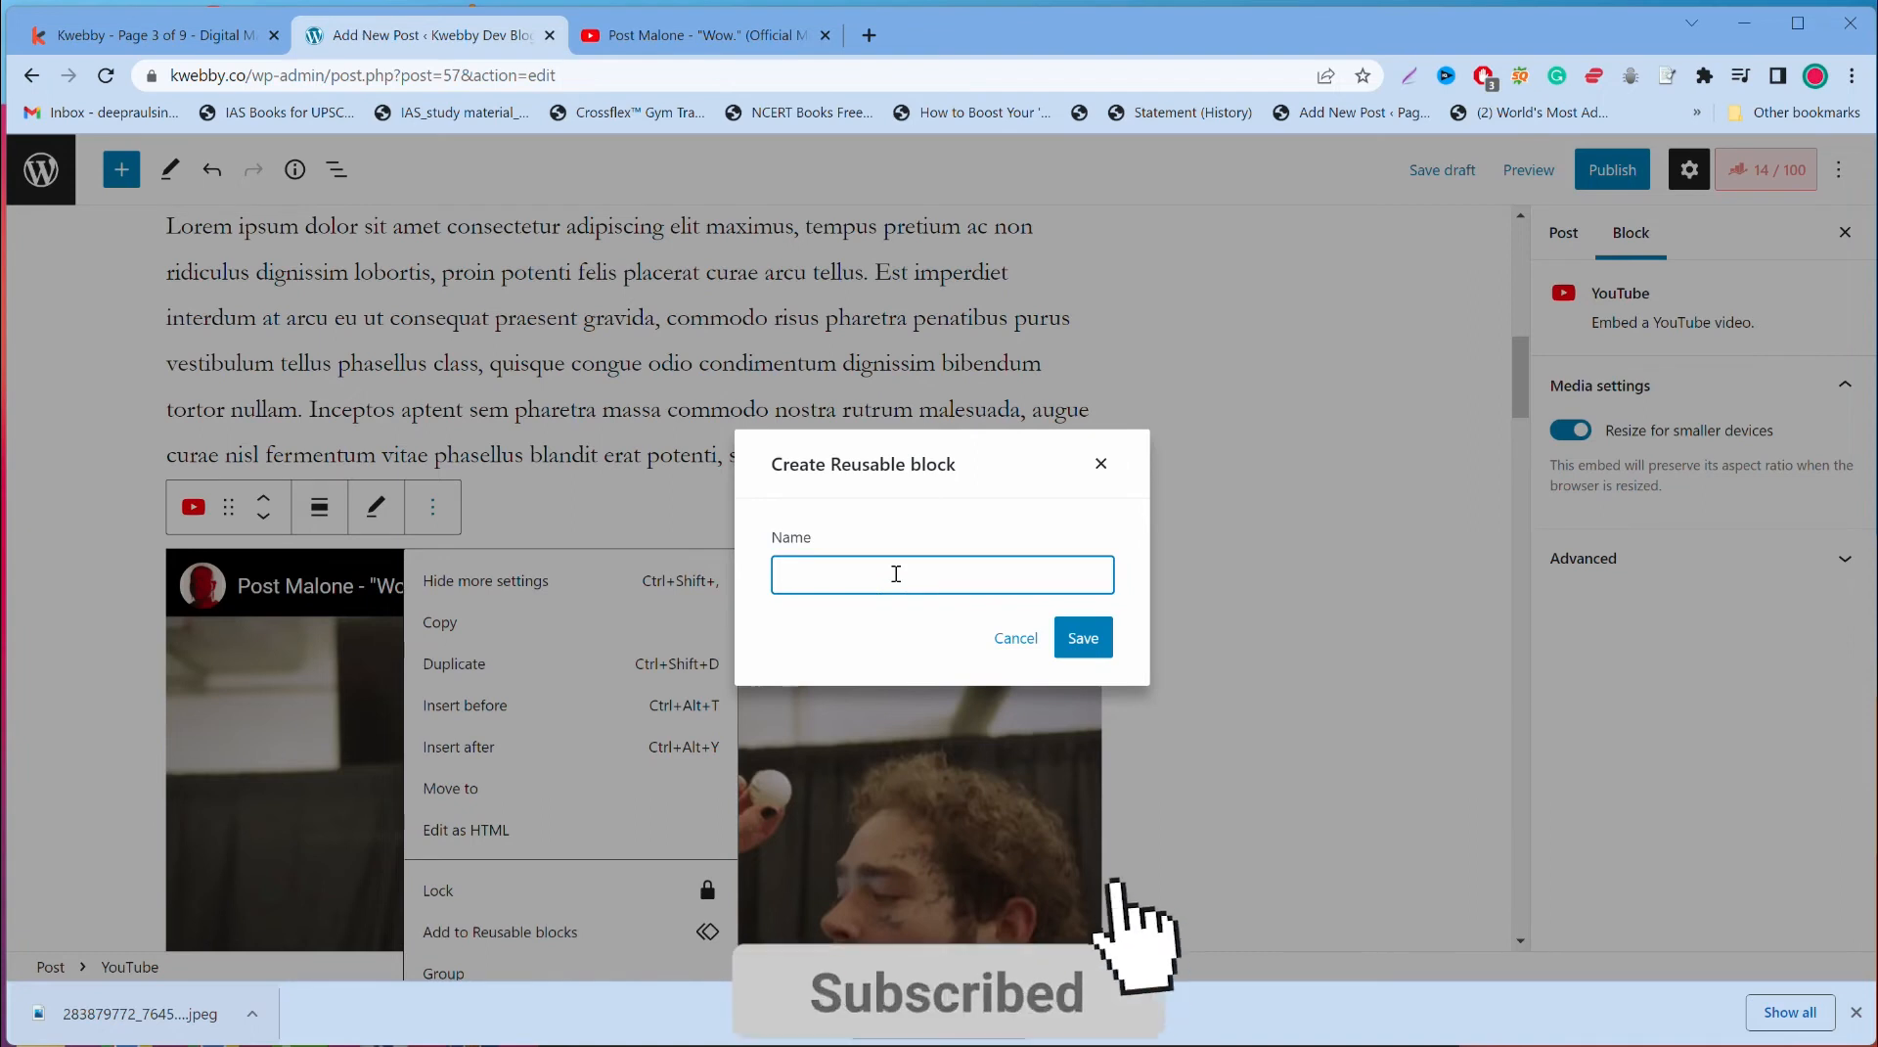
Step: Name the reusable block "Wow Reusable post malone" and save it
{"action": "type", "text": "Wow"}
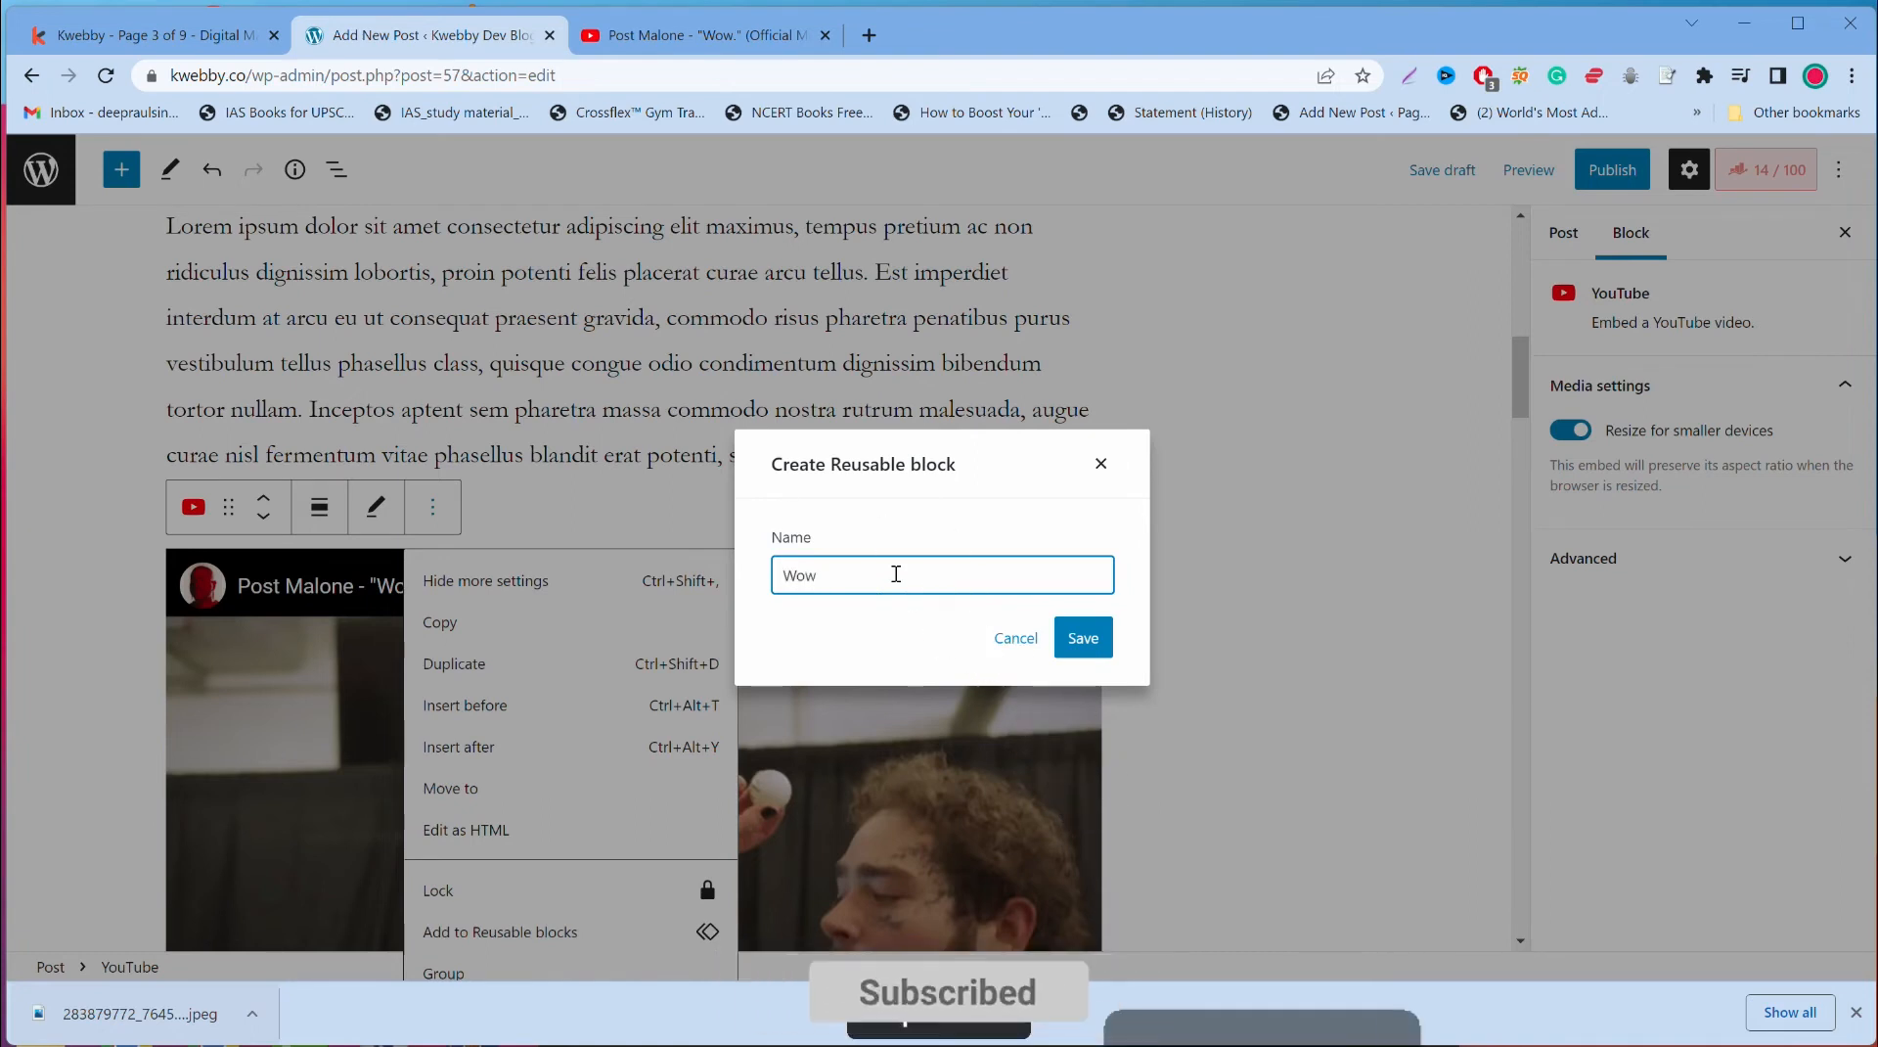
{"action": "type", "text": " Reusab"}
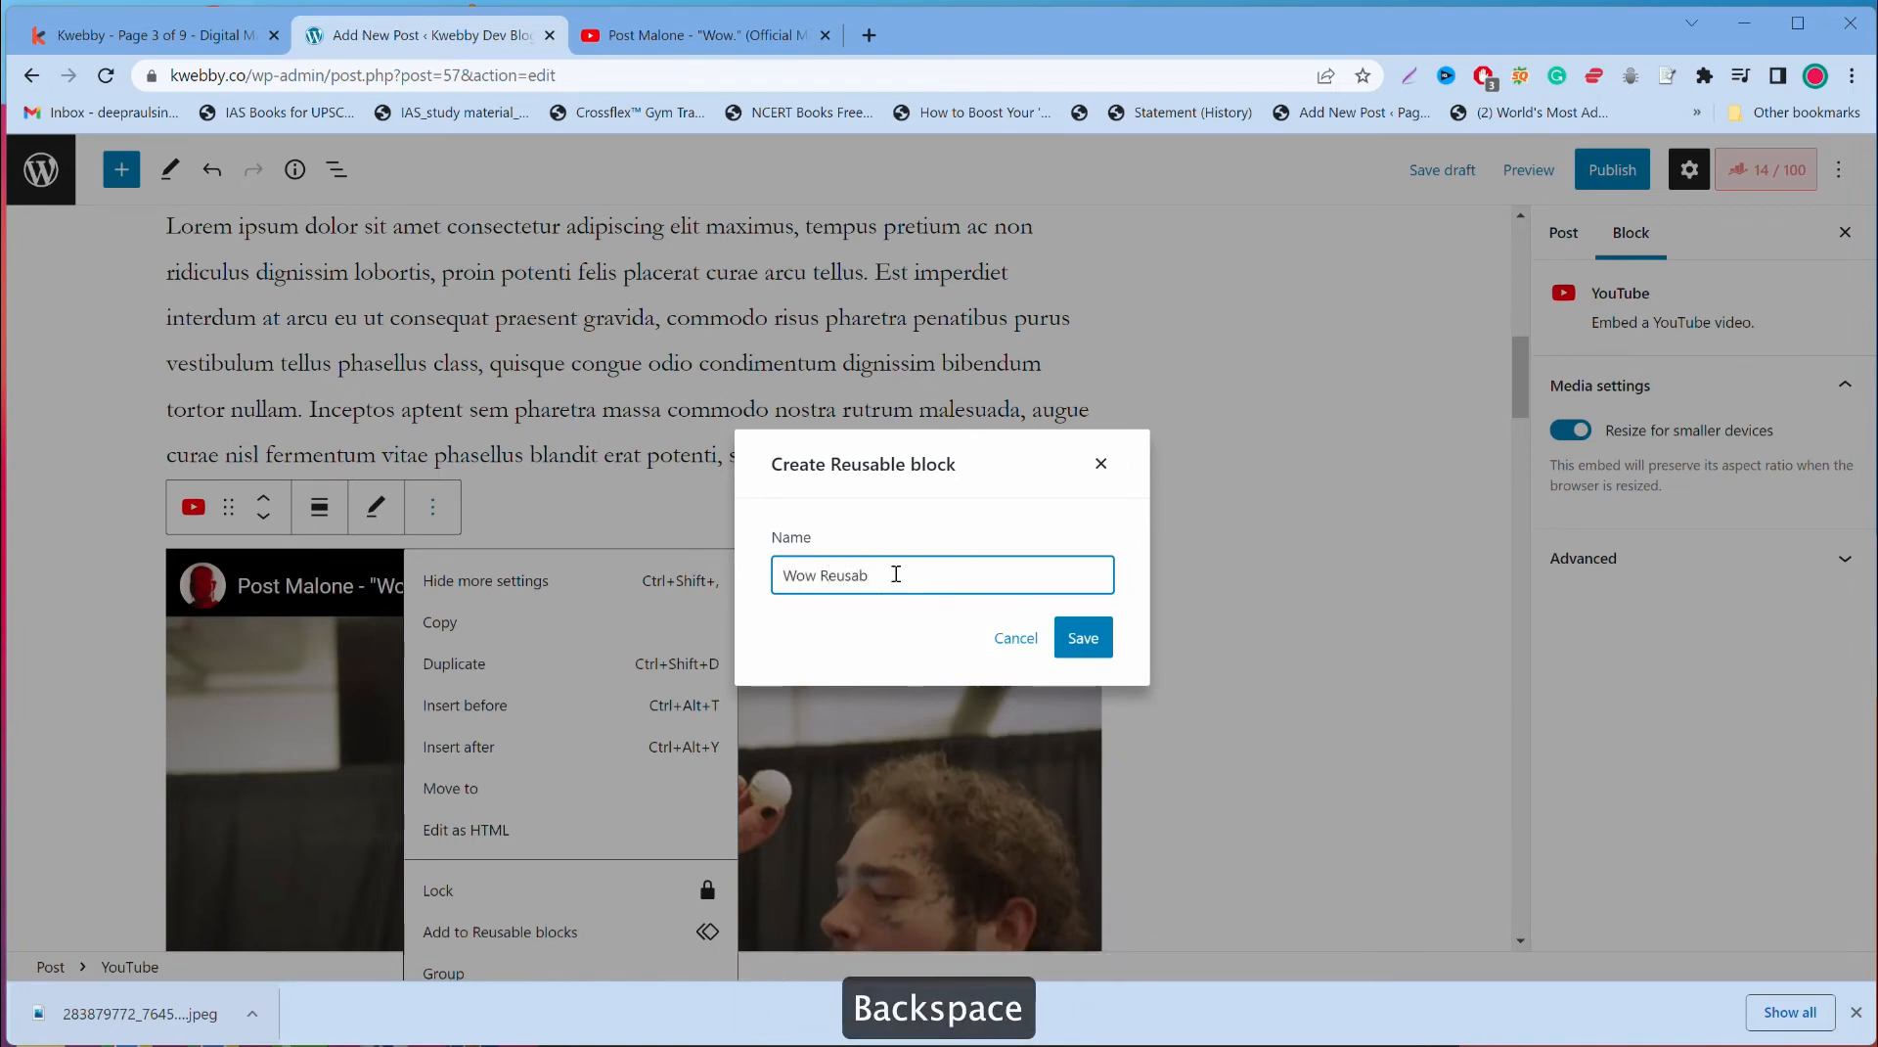
{"action": "type", "text": "le post mal"}
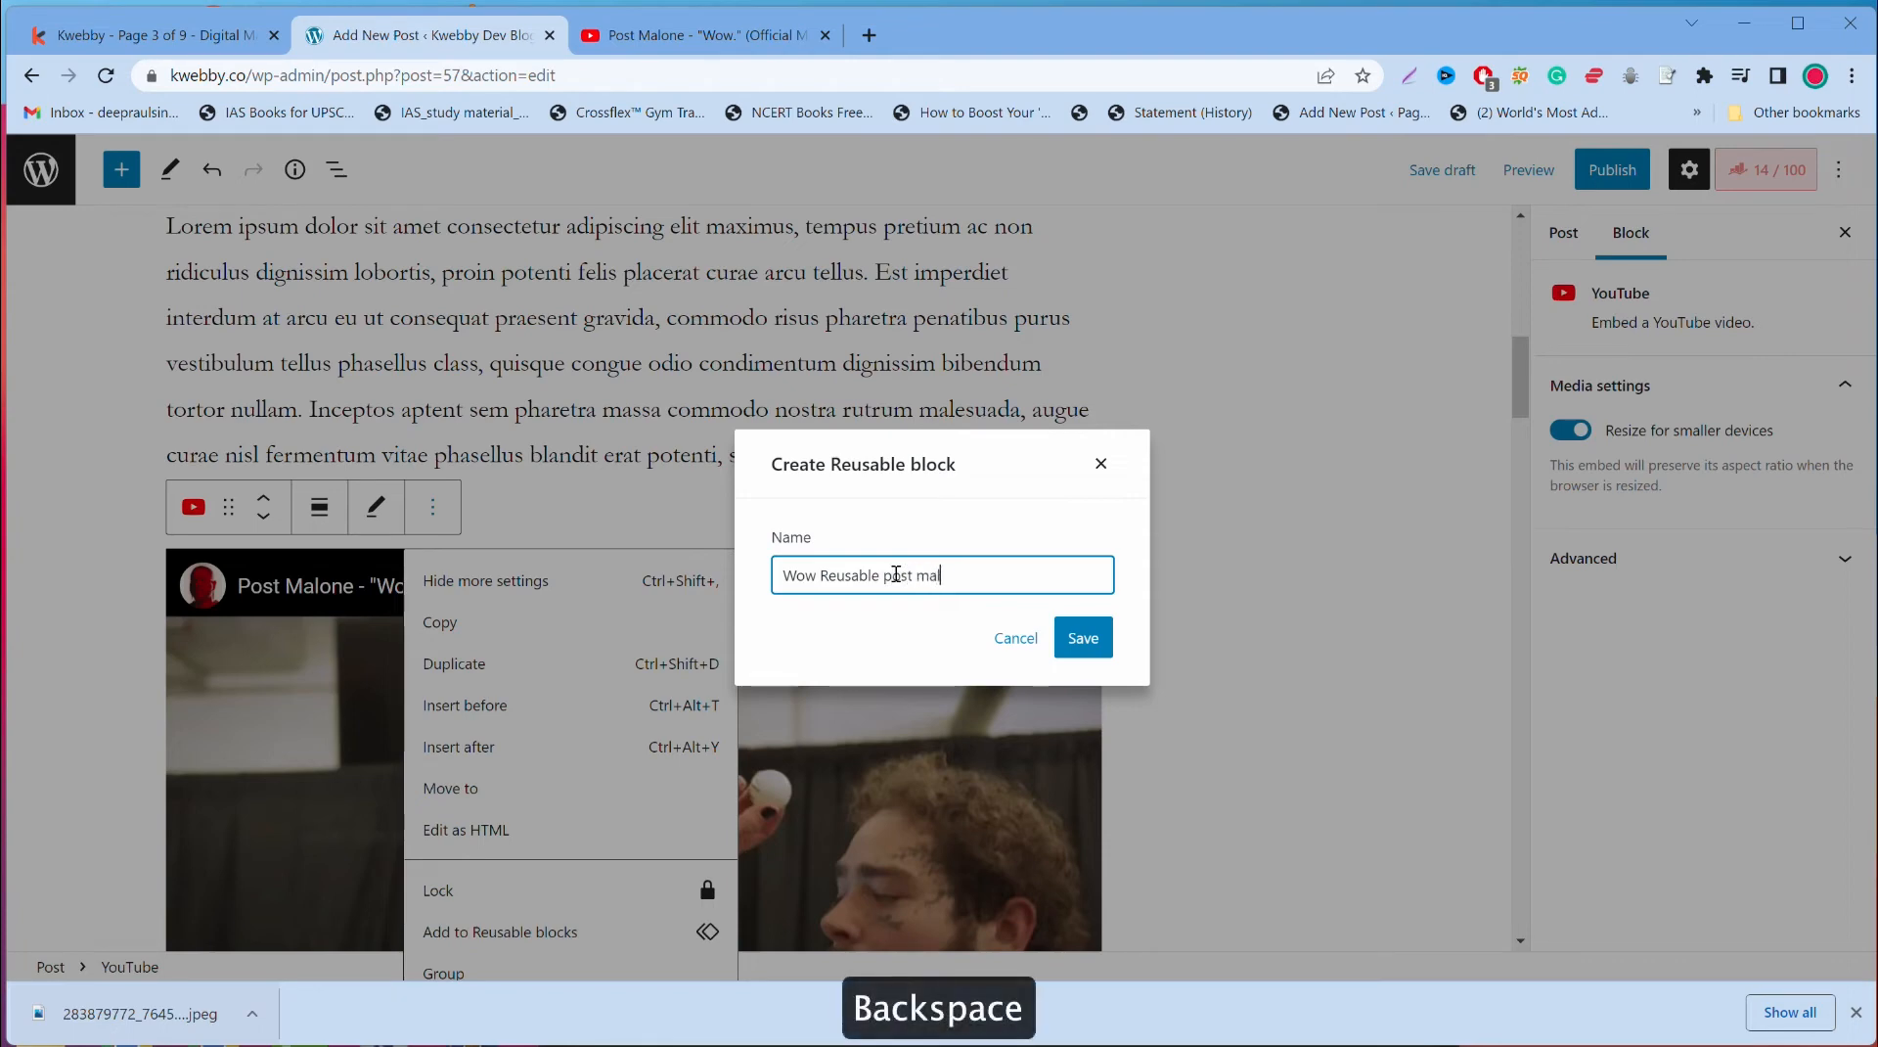
{"action": "type", "text": "one"}
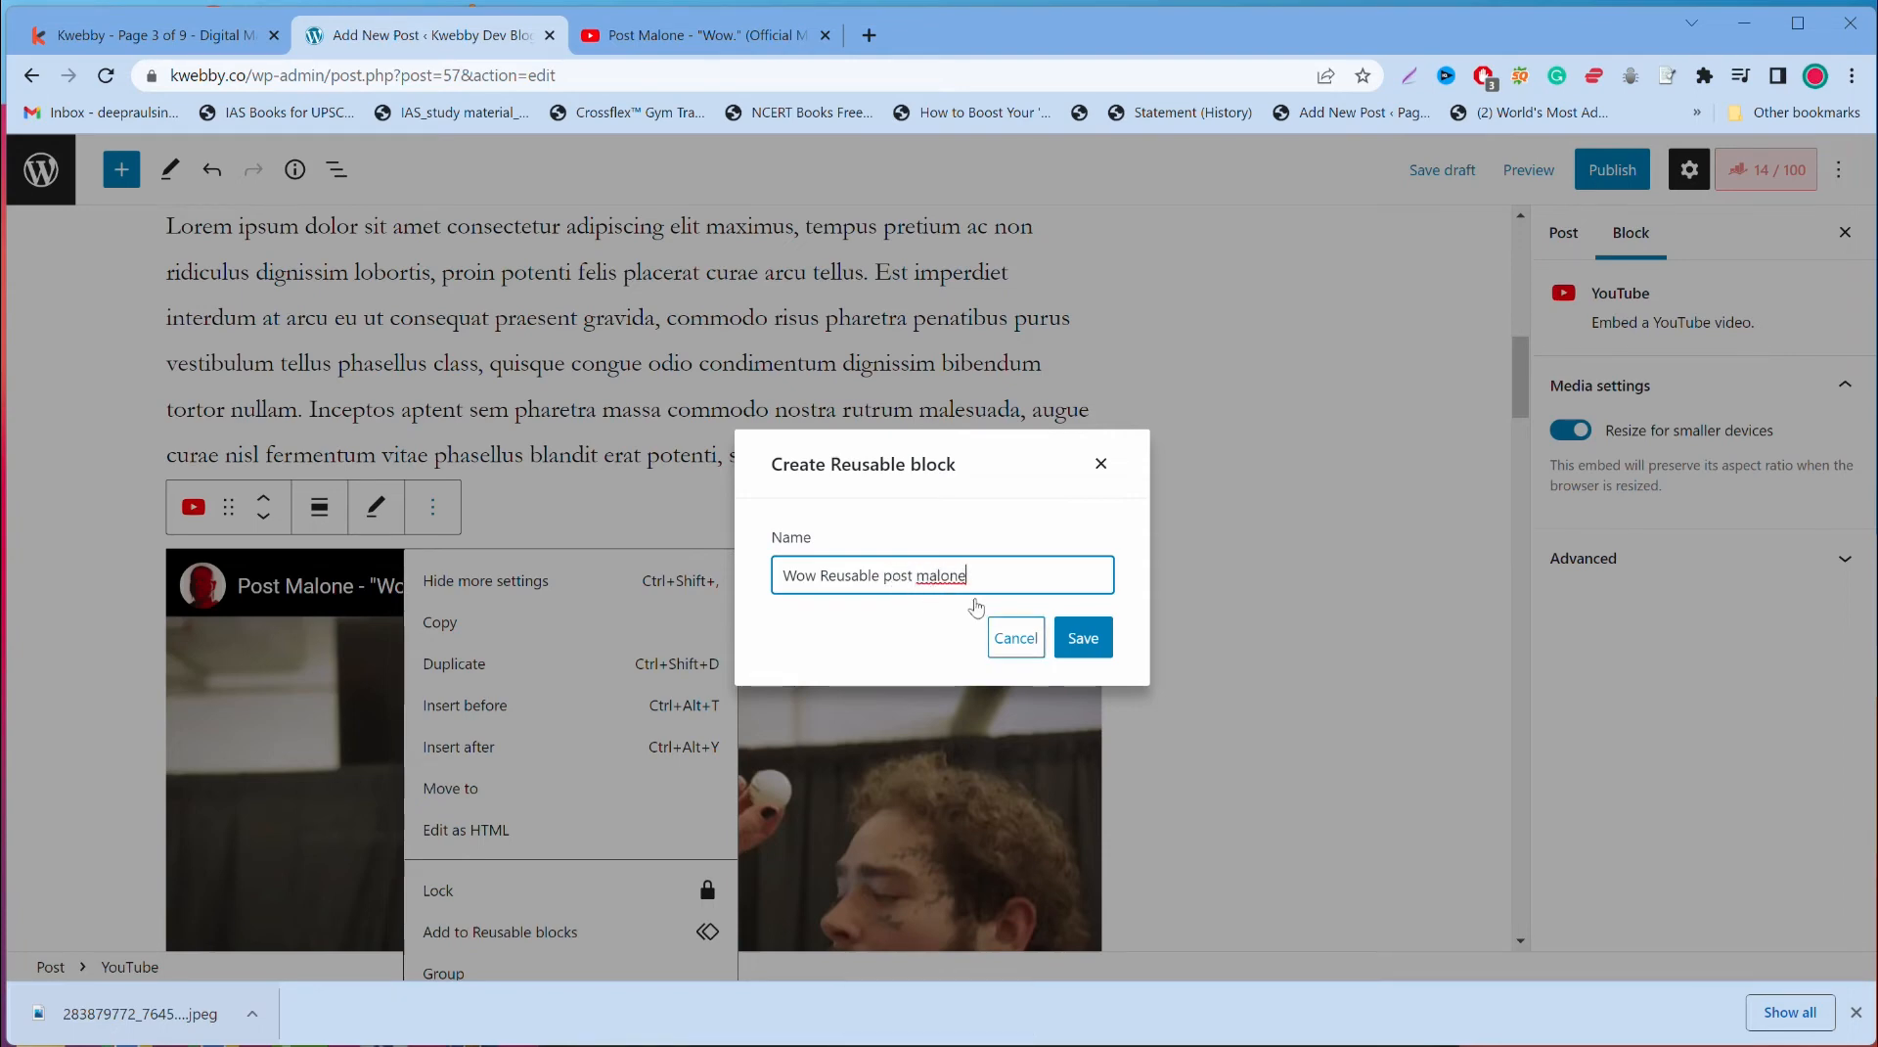
{"action": "left_click", "coordinate": [1081, 637]}
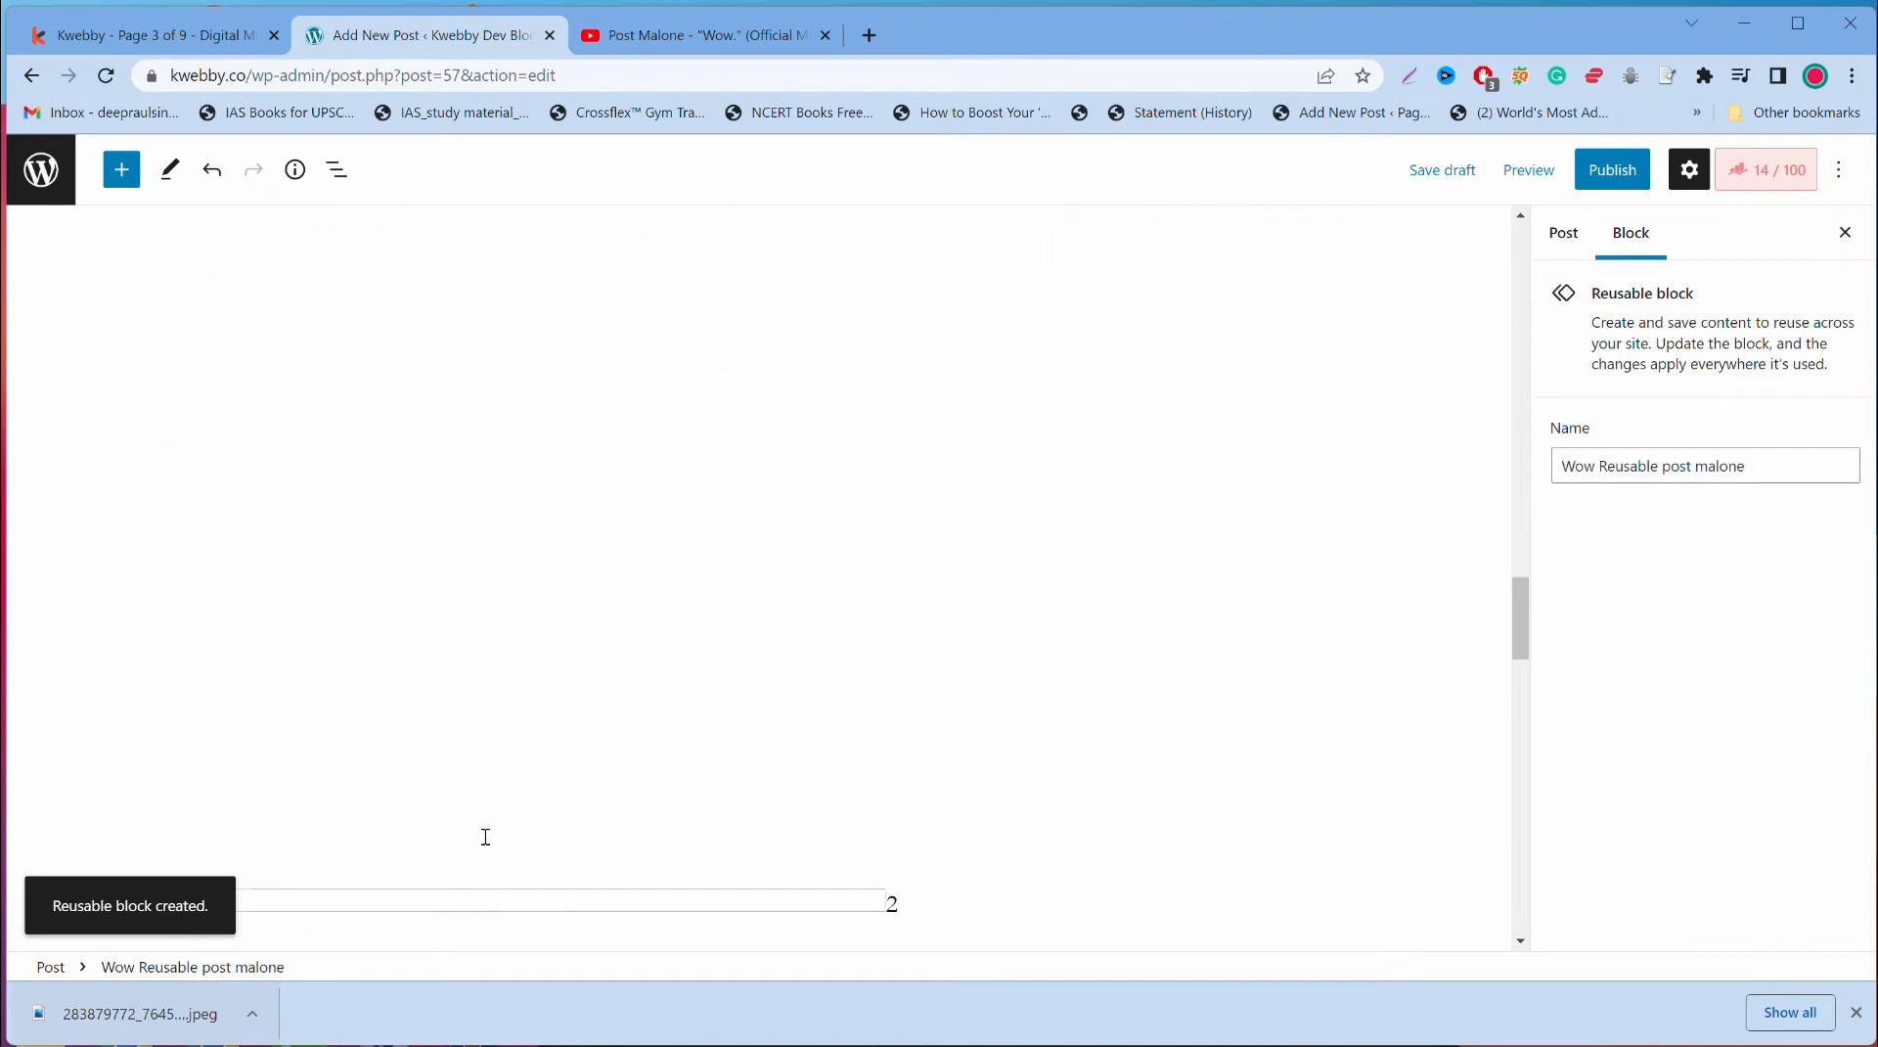
Step: Add an empty block below the Heading 1 paragraph and insert the reusable block "Wow Reusable post malone" there
{"action": "left_click", "coordinate": [596, 854]}
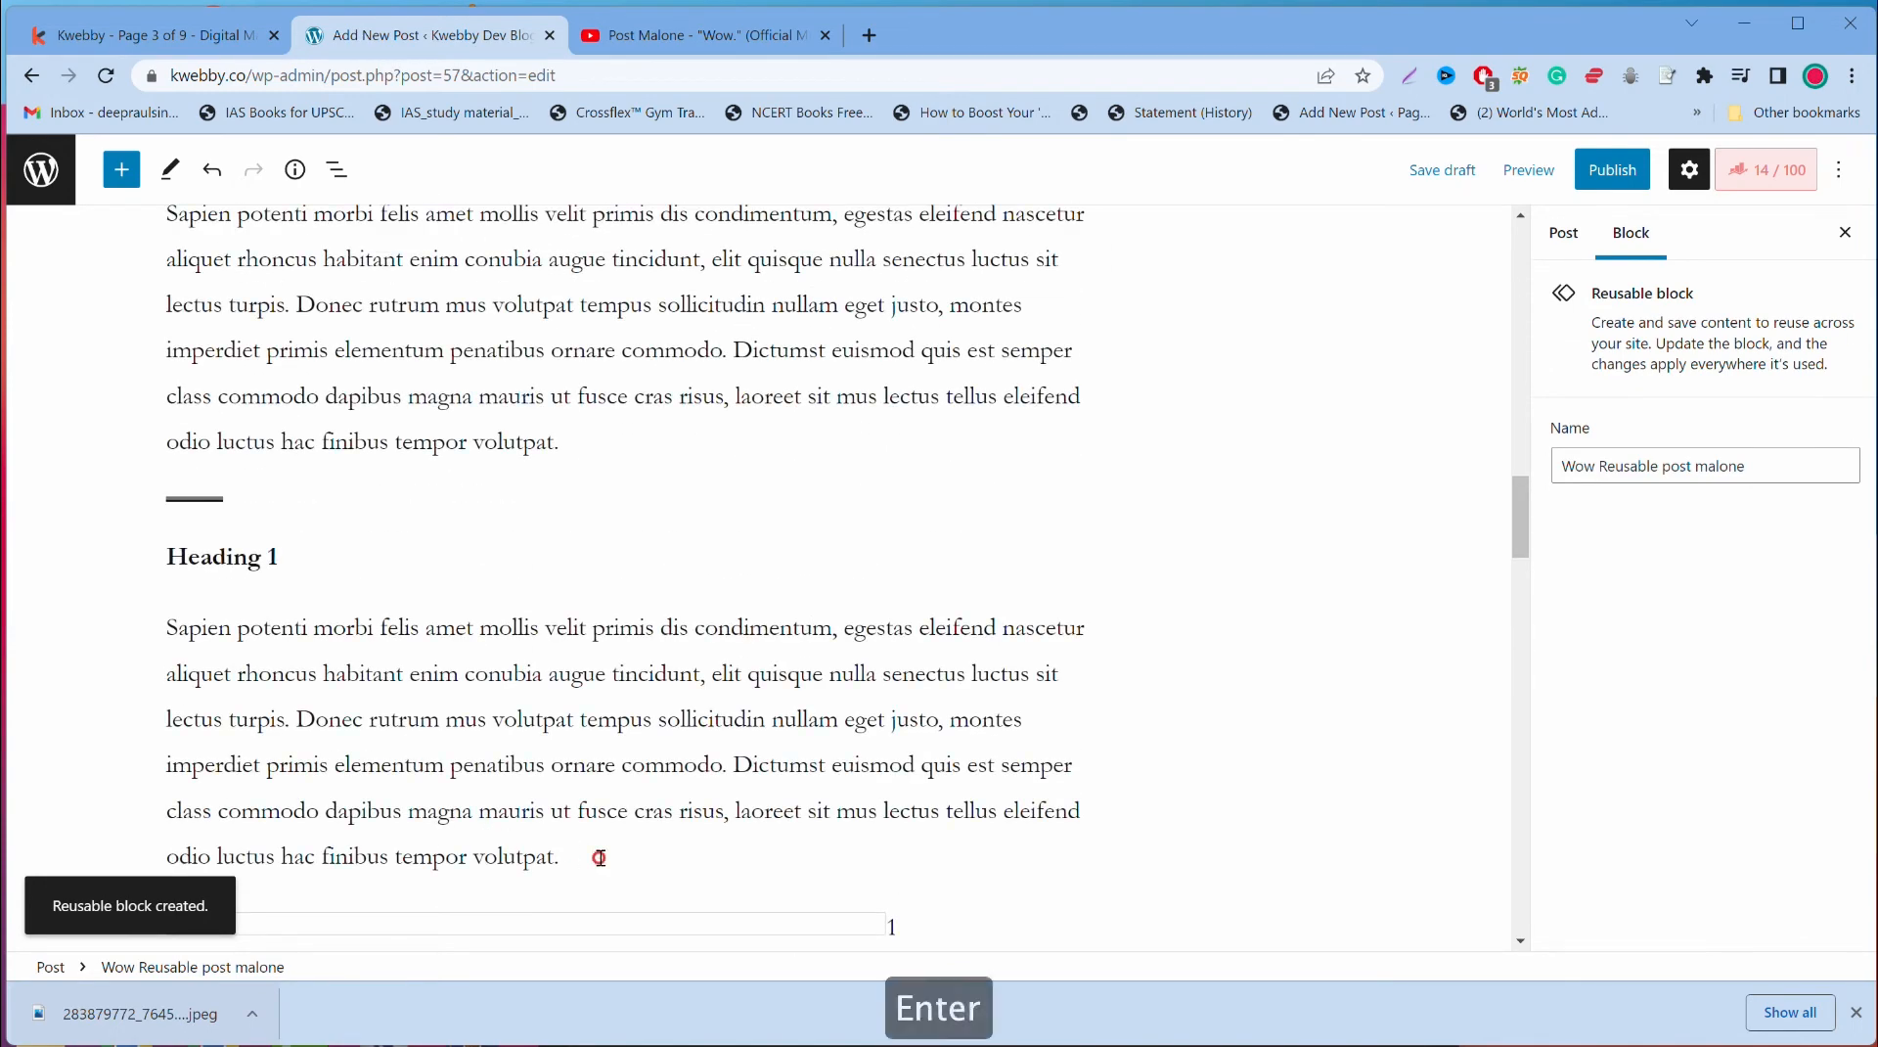
{"action": "key", "text": "Return"}
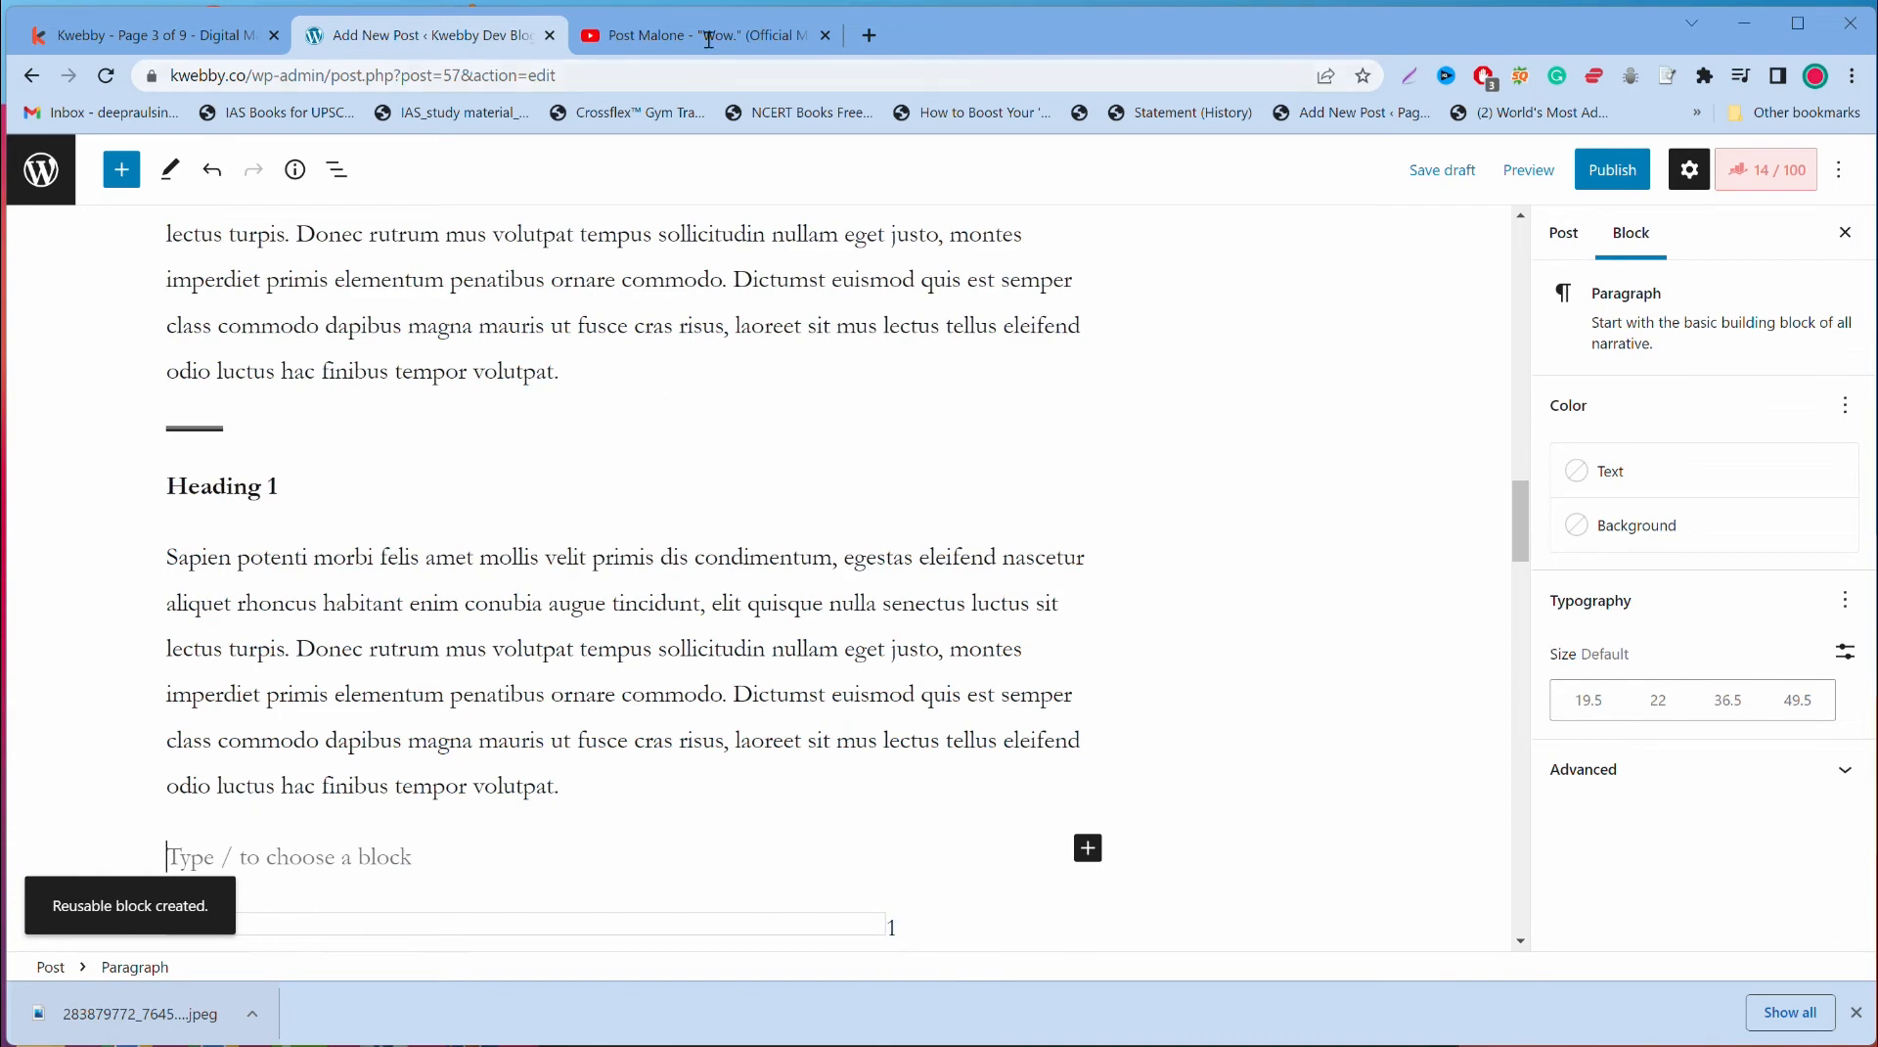
{"action": "left_click", "coordinate": [665, 36]}
{"action": "left_click", "coordinate": [496, 45]}
{"action": "left_click", "coordinate": [378, 856]}
{"action": "left_click", "coordinate": [1088, 847]}
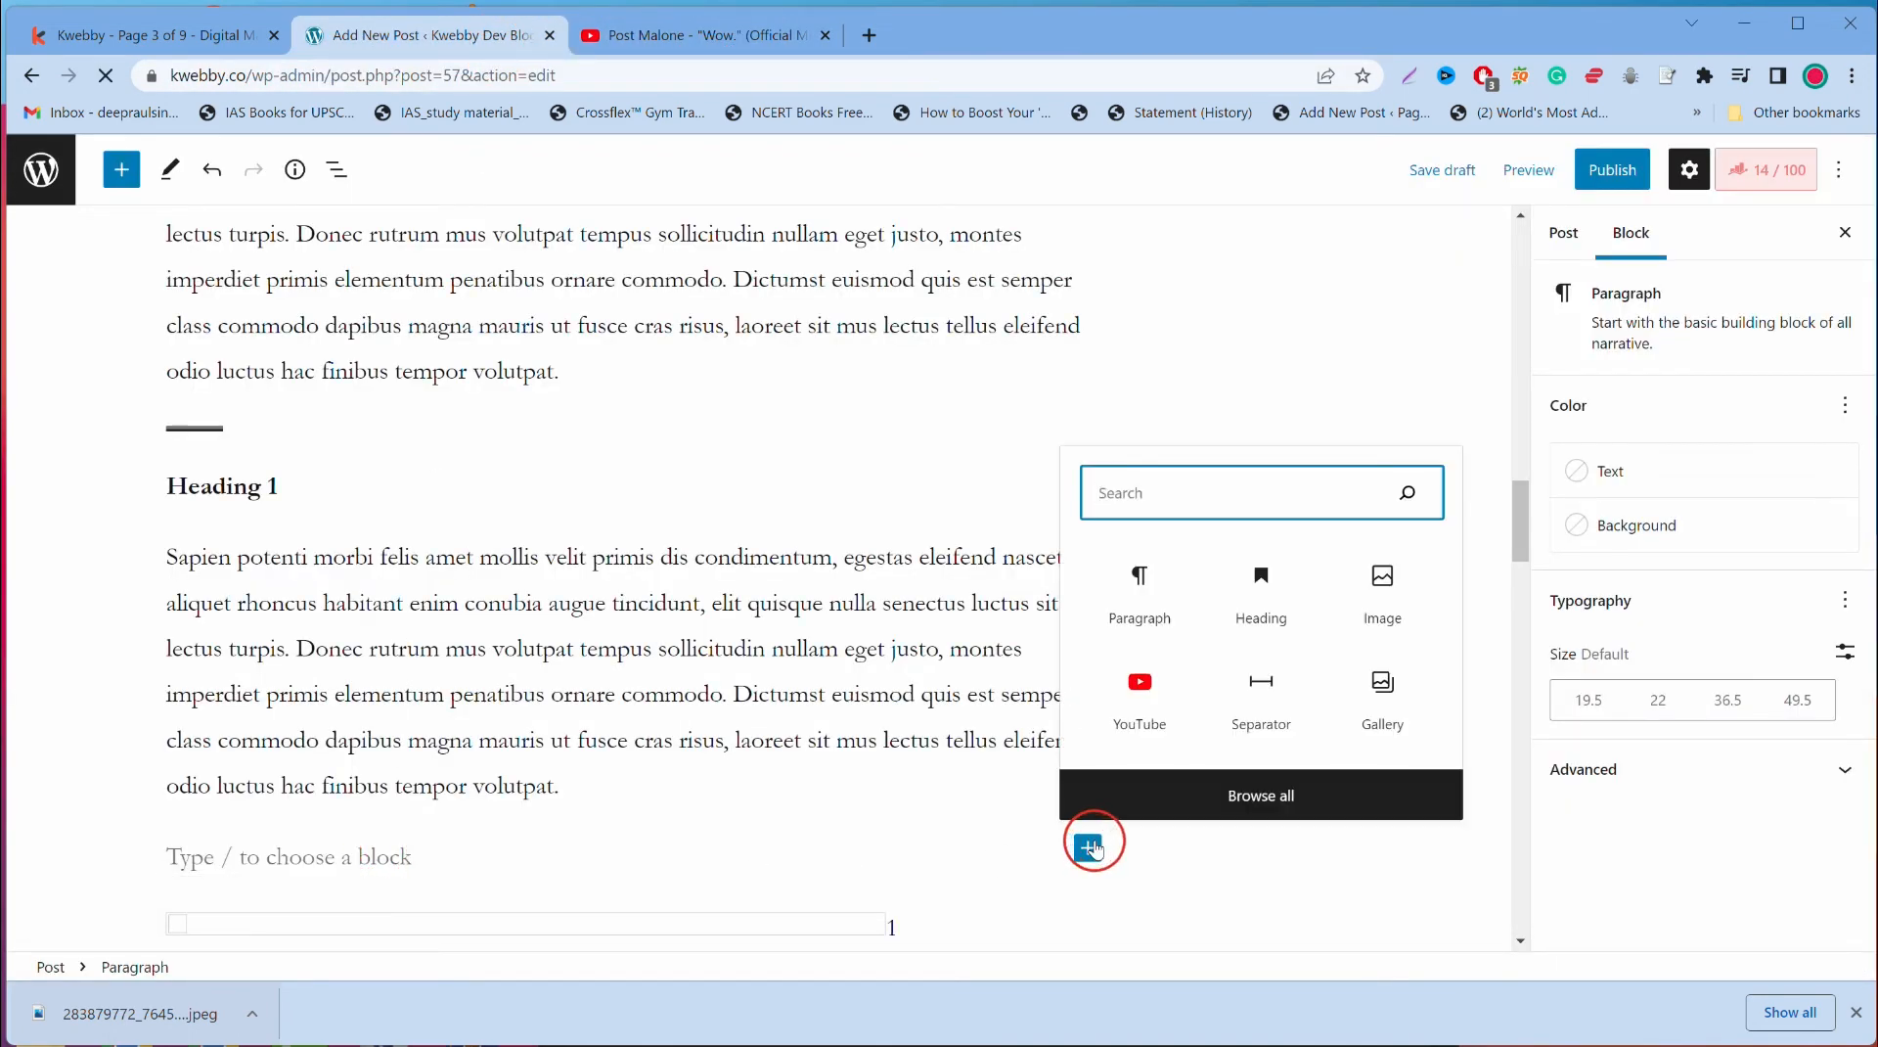
{"action": "left_click", "coordinate": [1263, 502]}
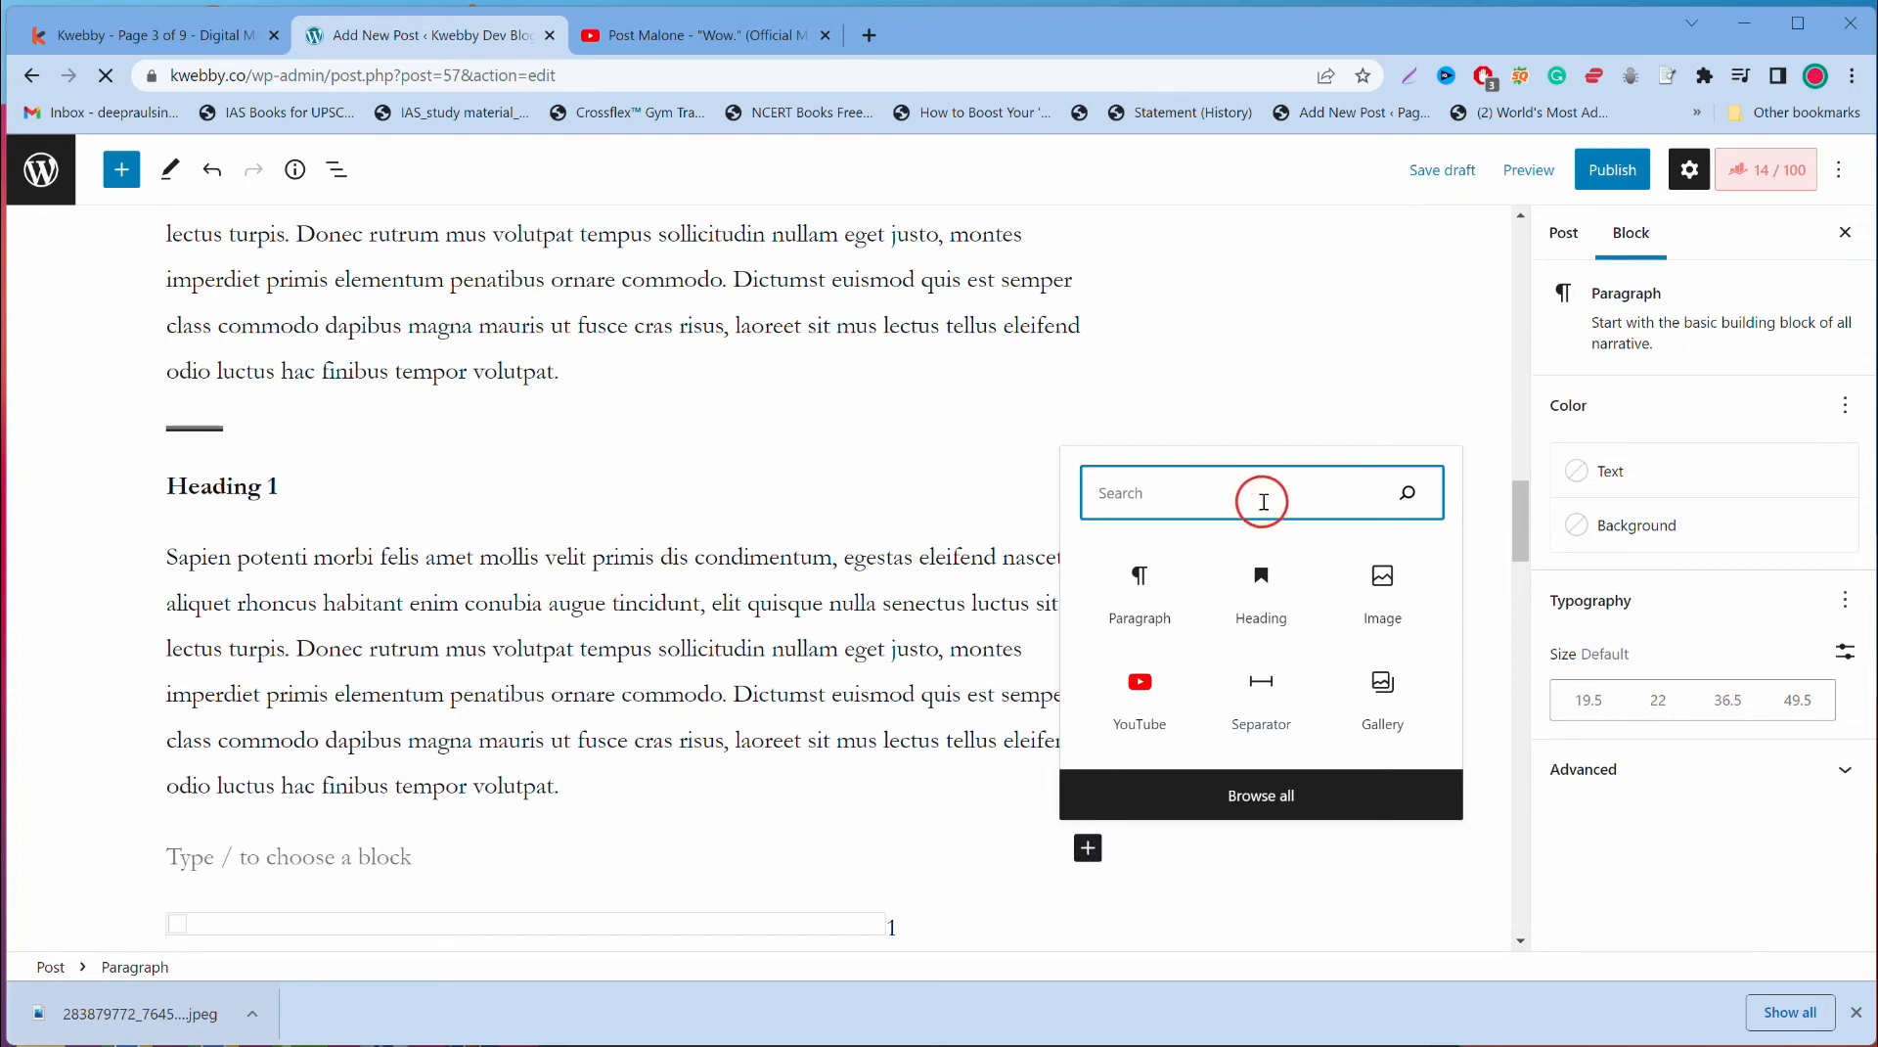
{"action": "type", "text": "reu"}
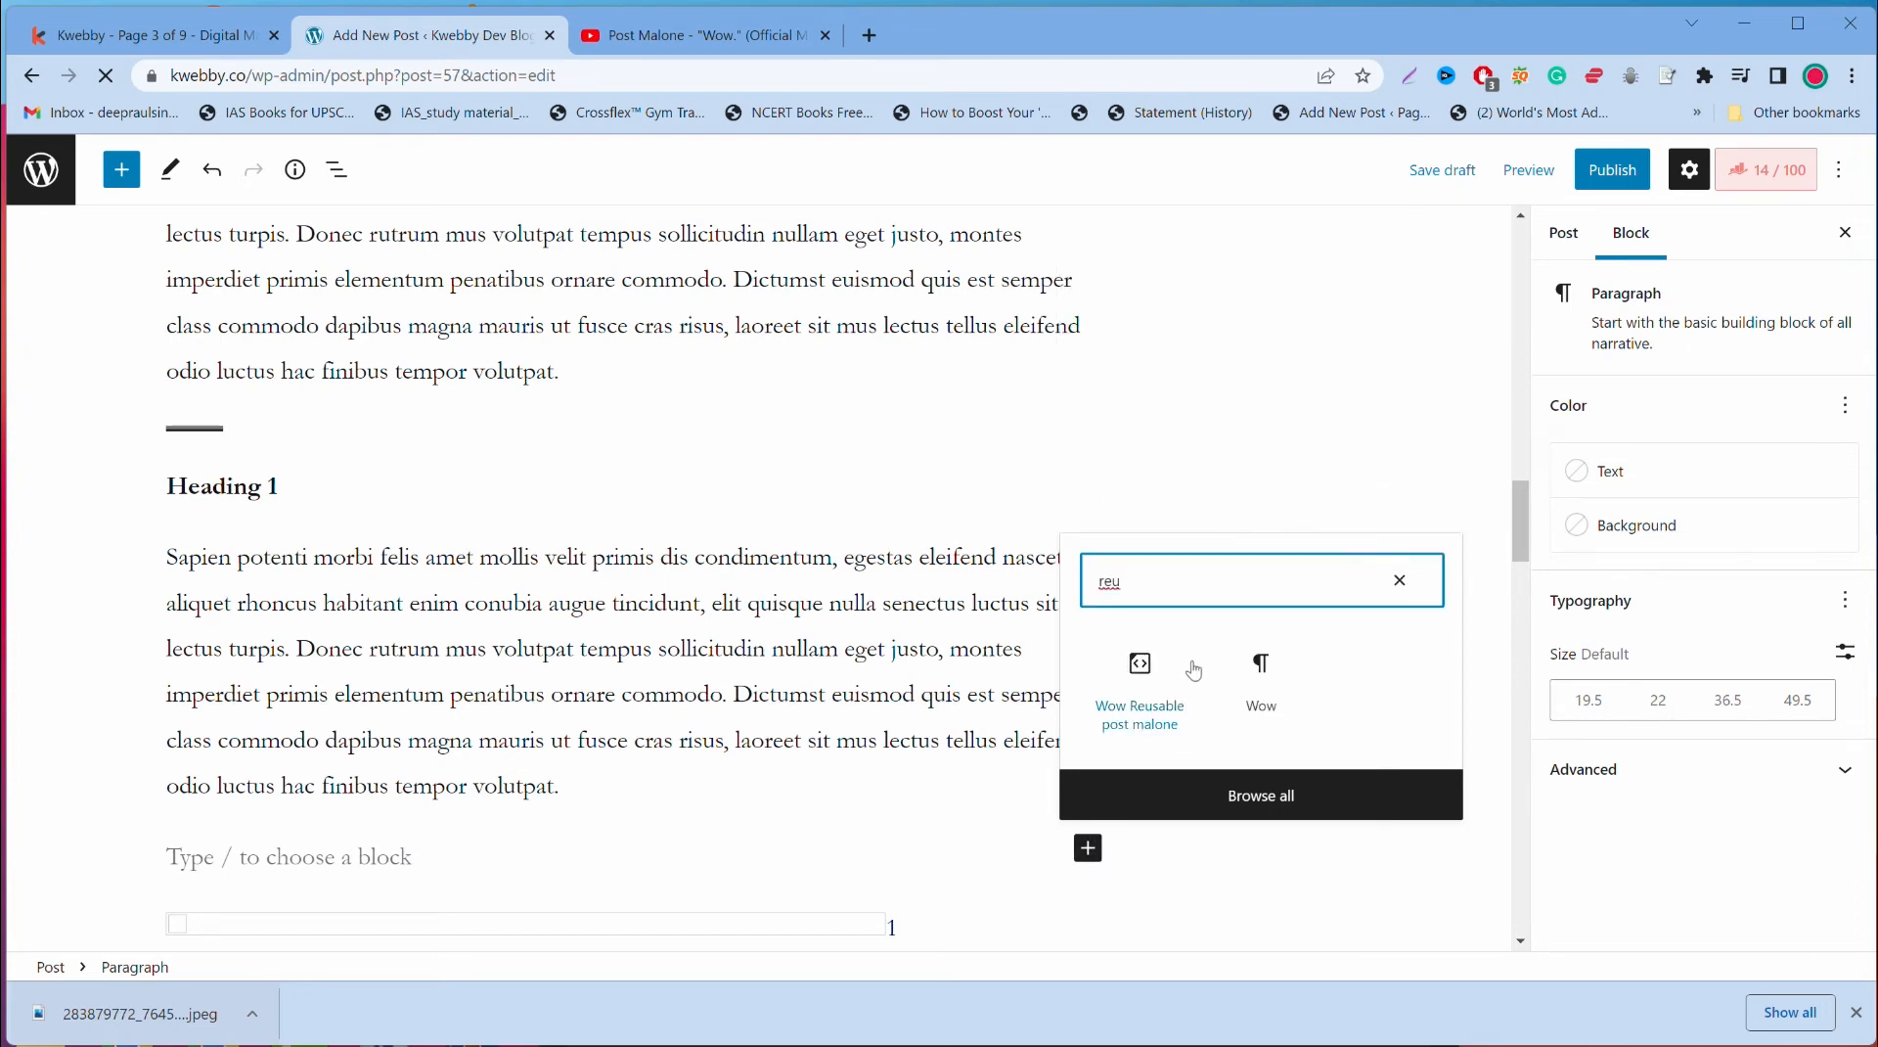
{"action": "left_click", "coordinate": [1143, 677]}
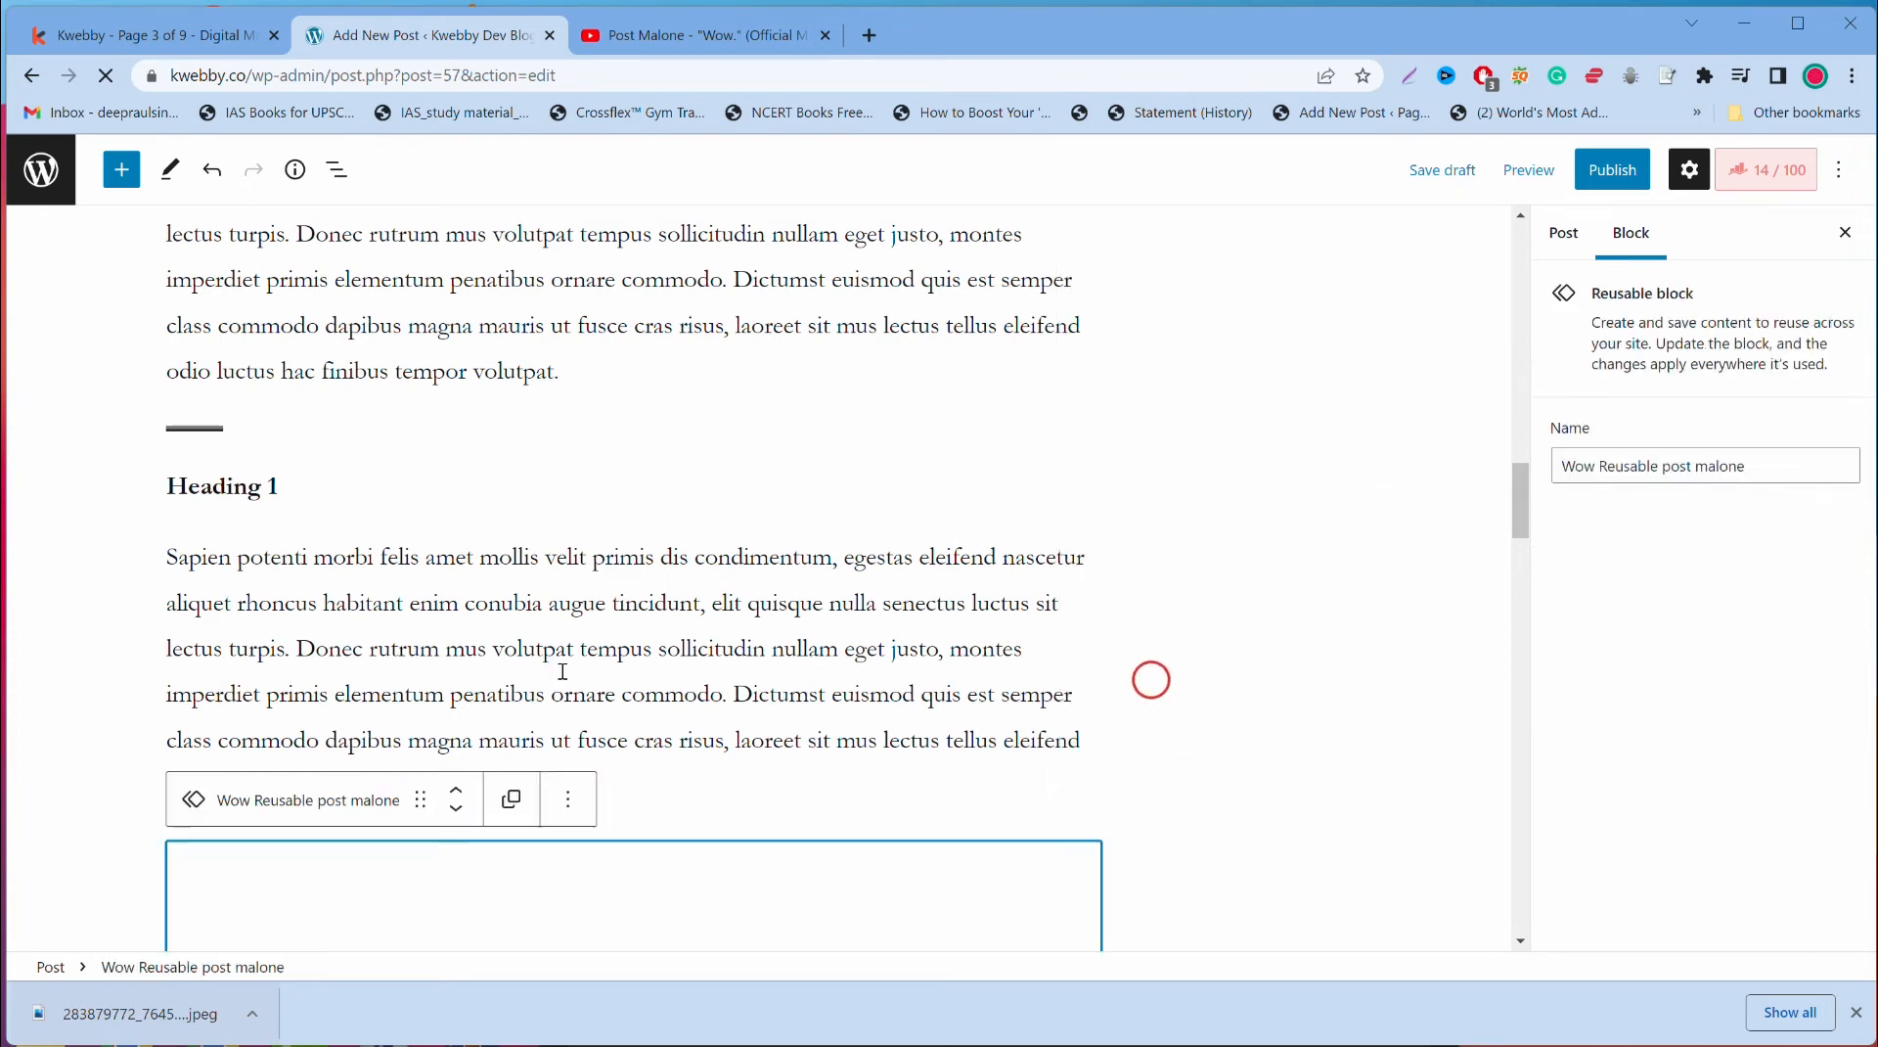
Step: Check the reusable video block inserted below the Heading 1 paragraph and look through the rest of the post
{"action": "scroll", "coordinate": [565, 679], "scroll_direction": "down", "scroll_amount": 2}
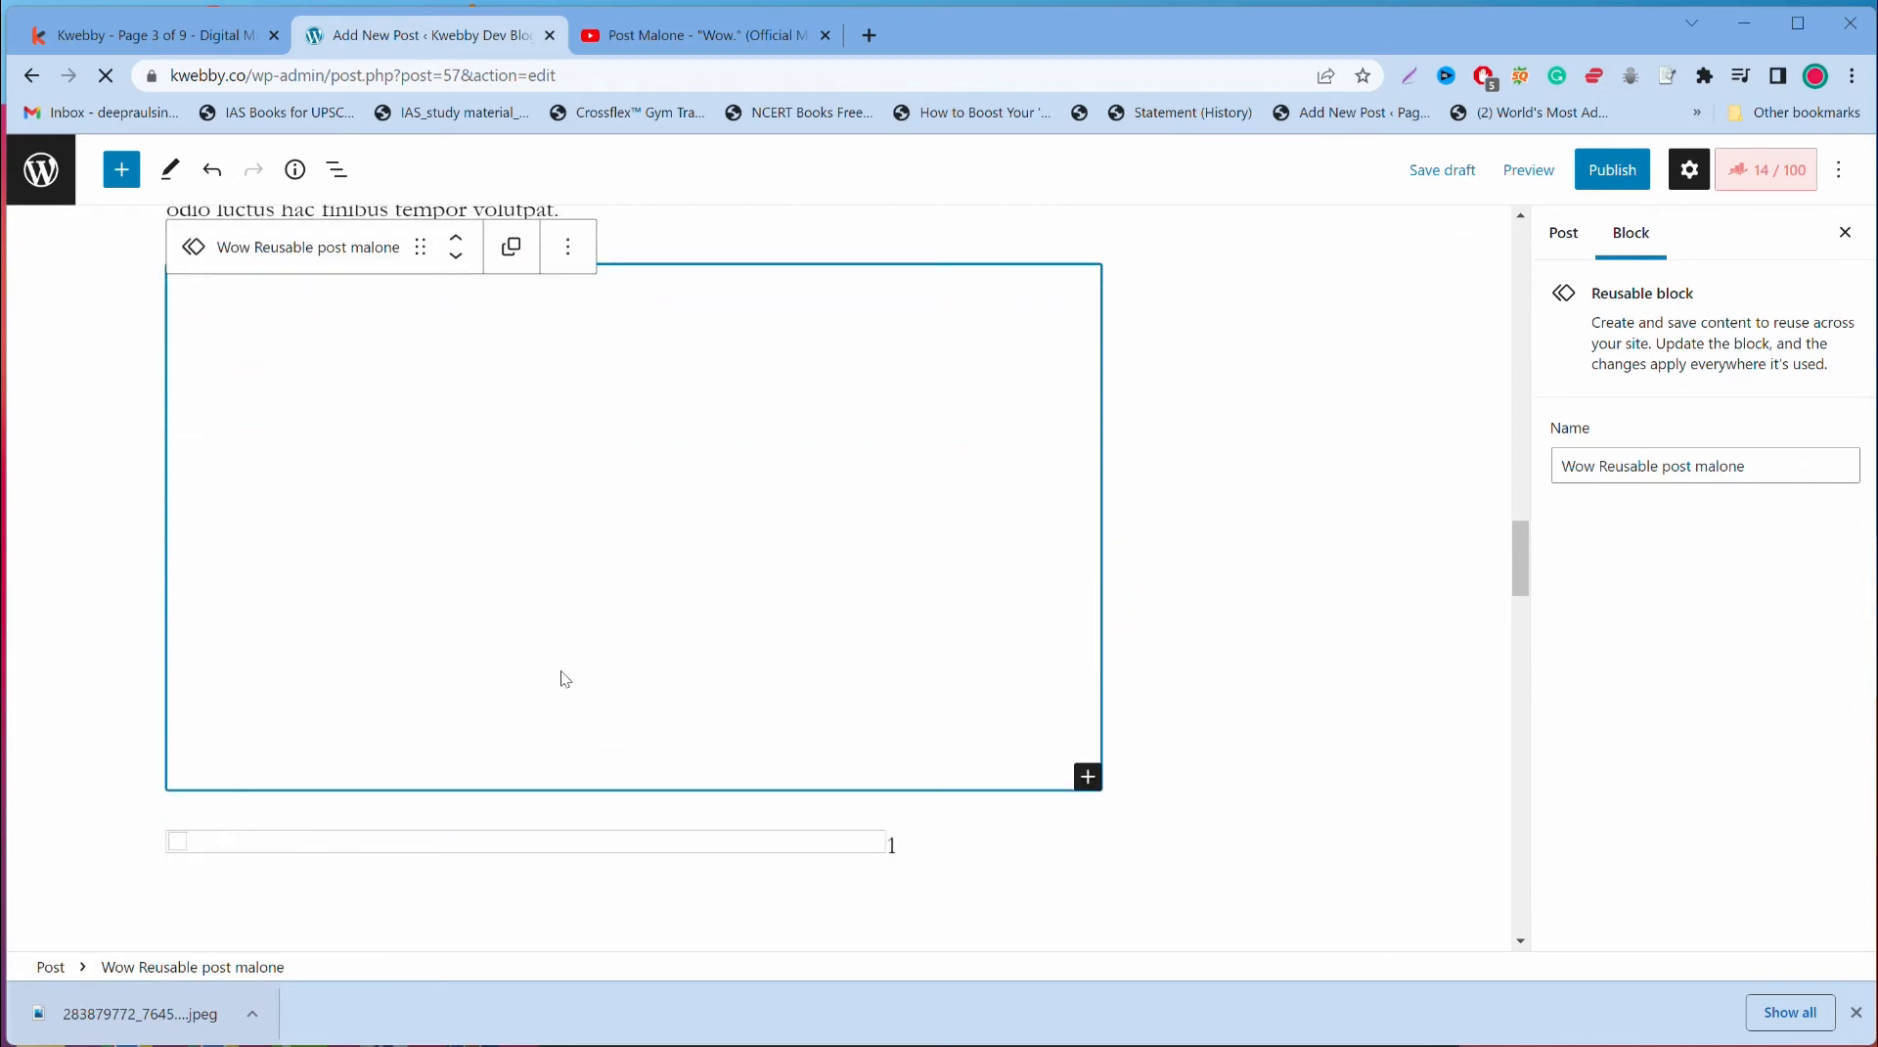
{"action": "scroll", "coordinate": [536, 509], "scroll_direction": "up", "scroll_amount": 3}
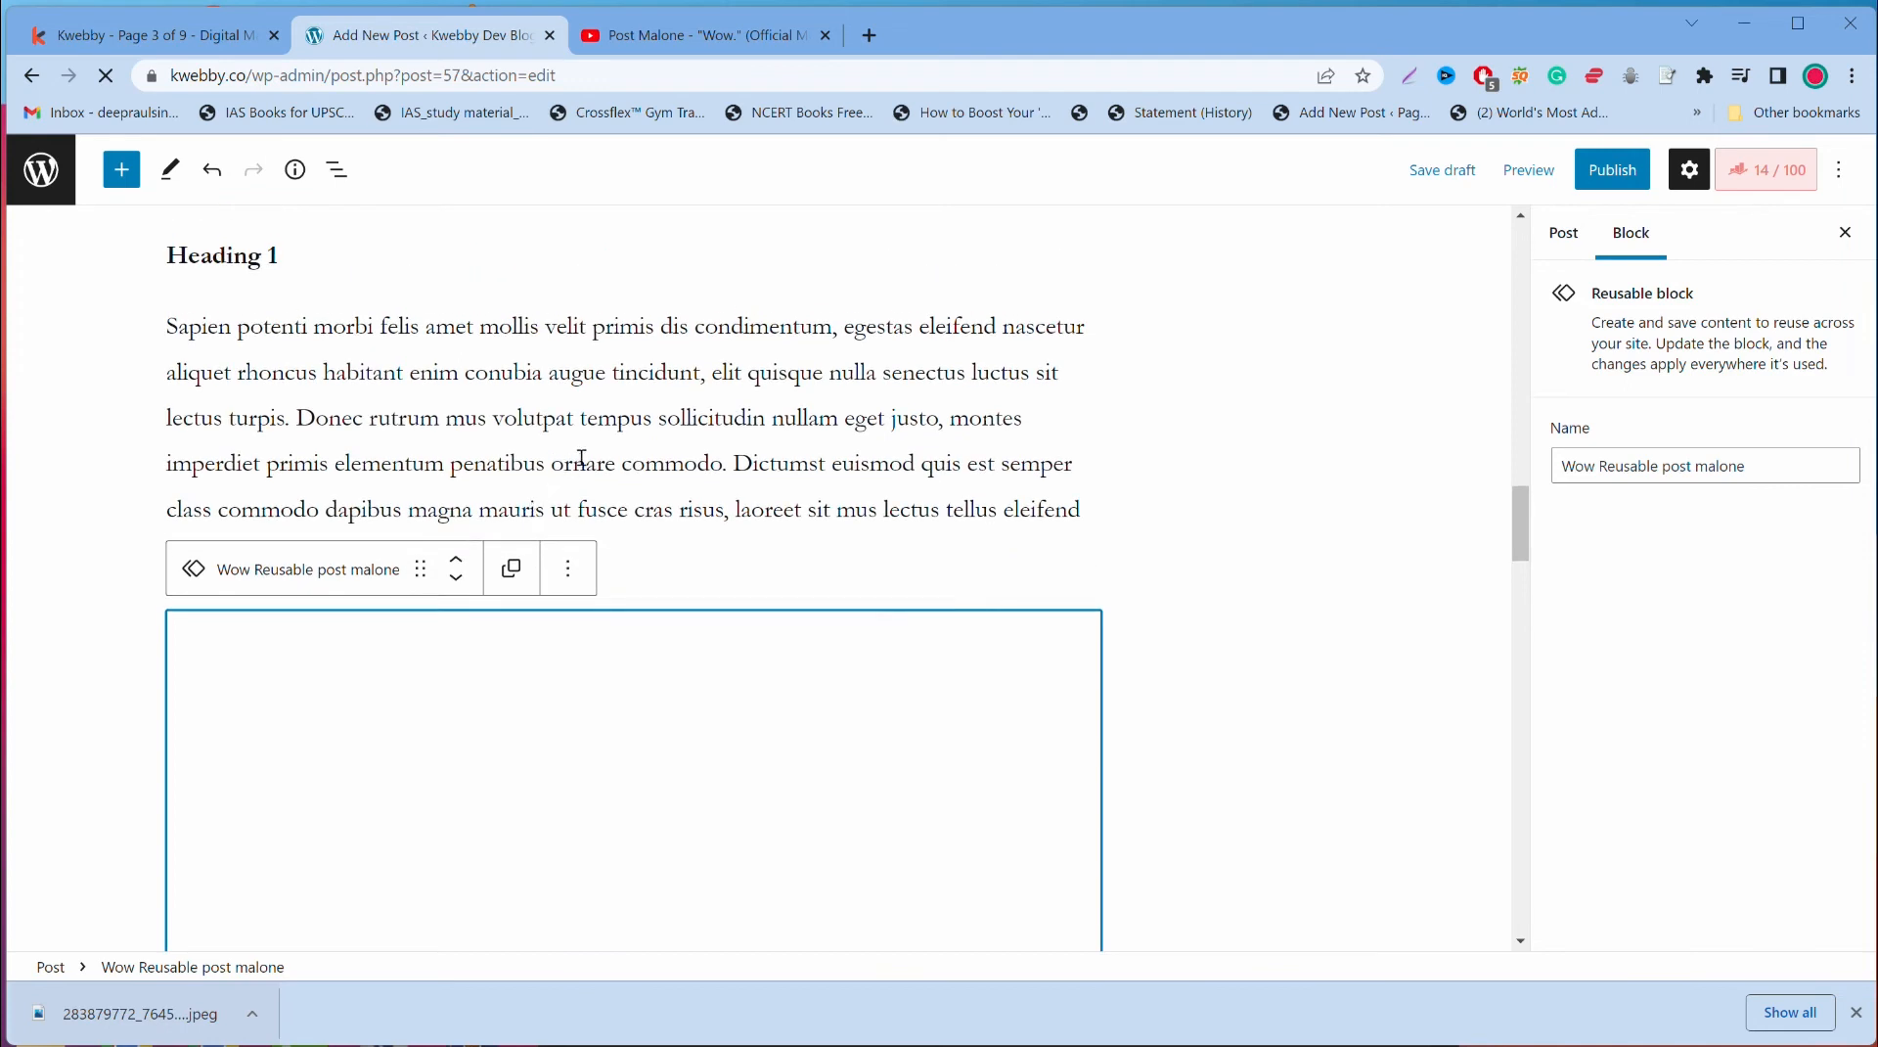
{"action": "double_click", "coordinate": [584, 462]}
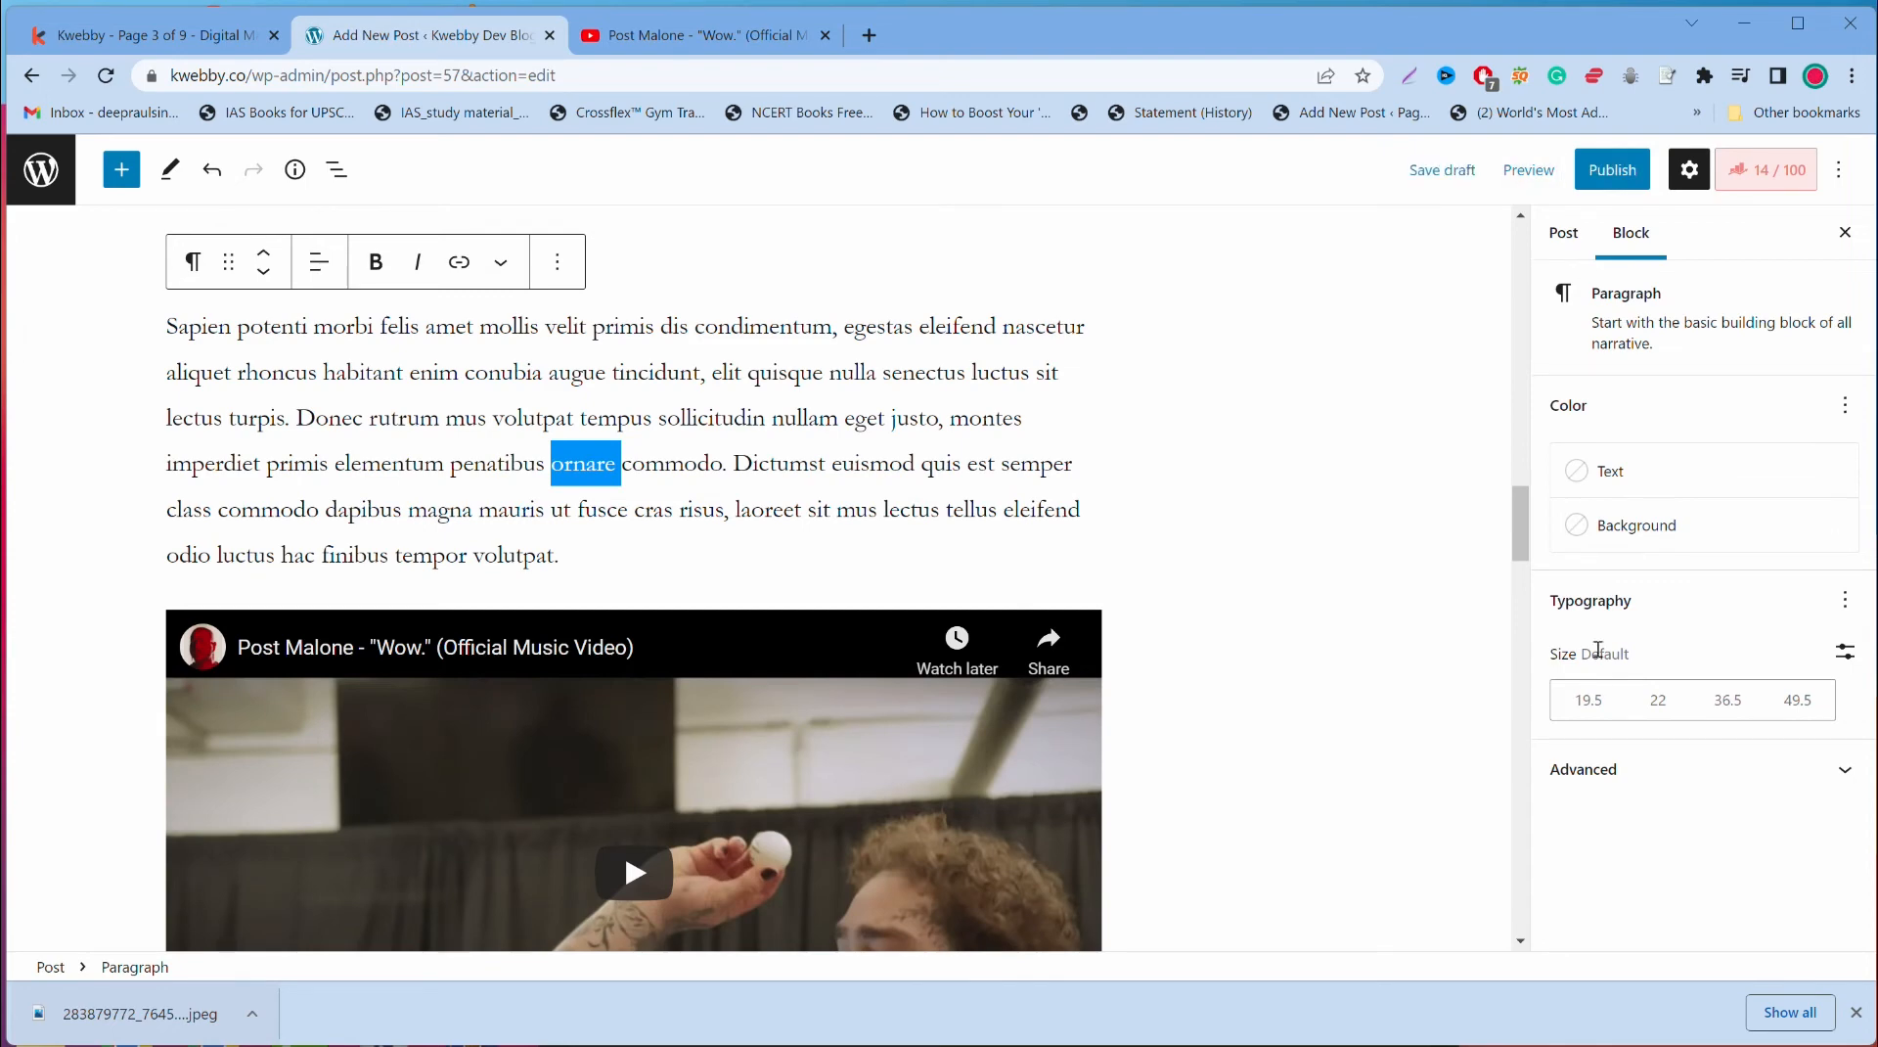
{"action": "key", "text": "ctrl+shift+d"}
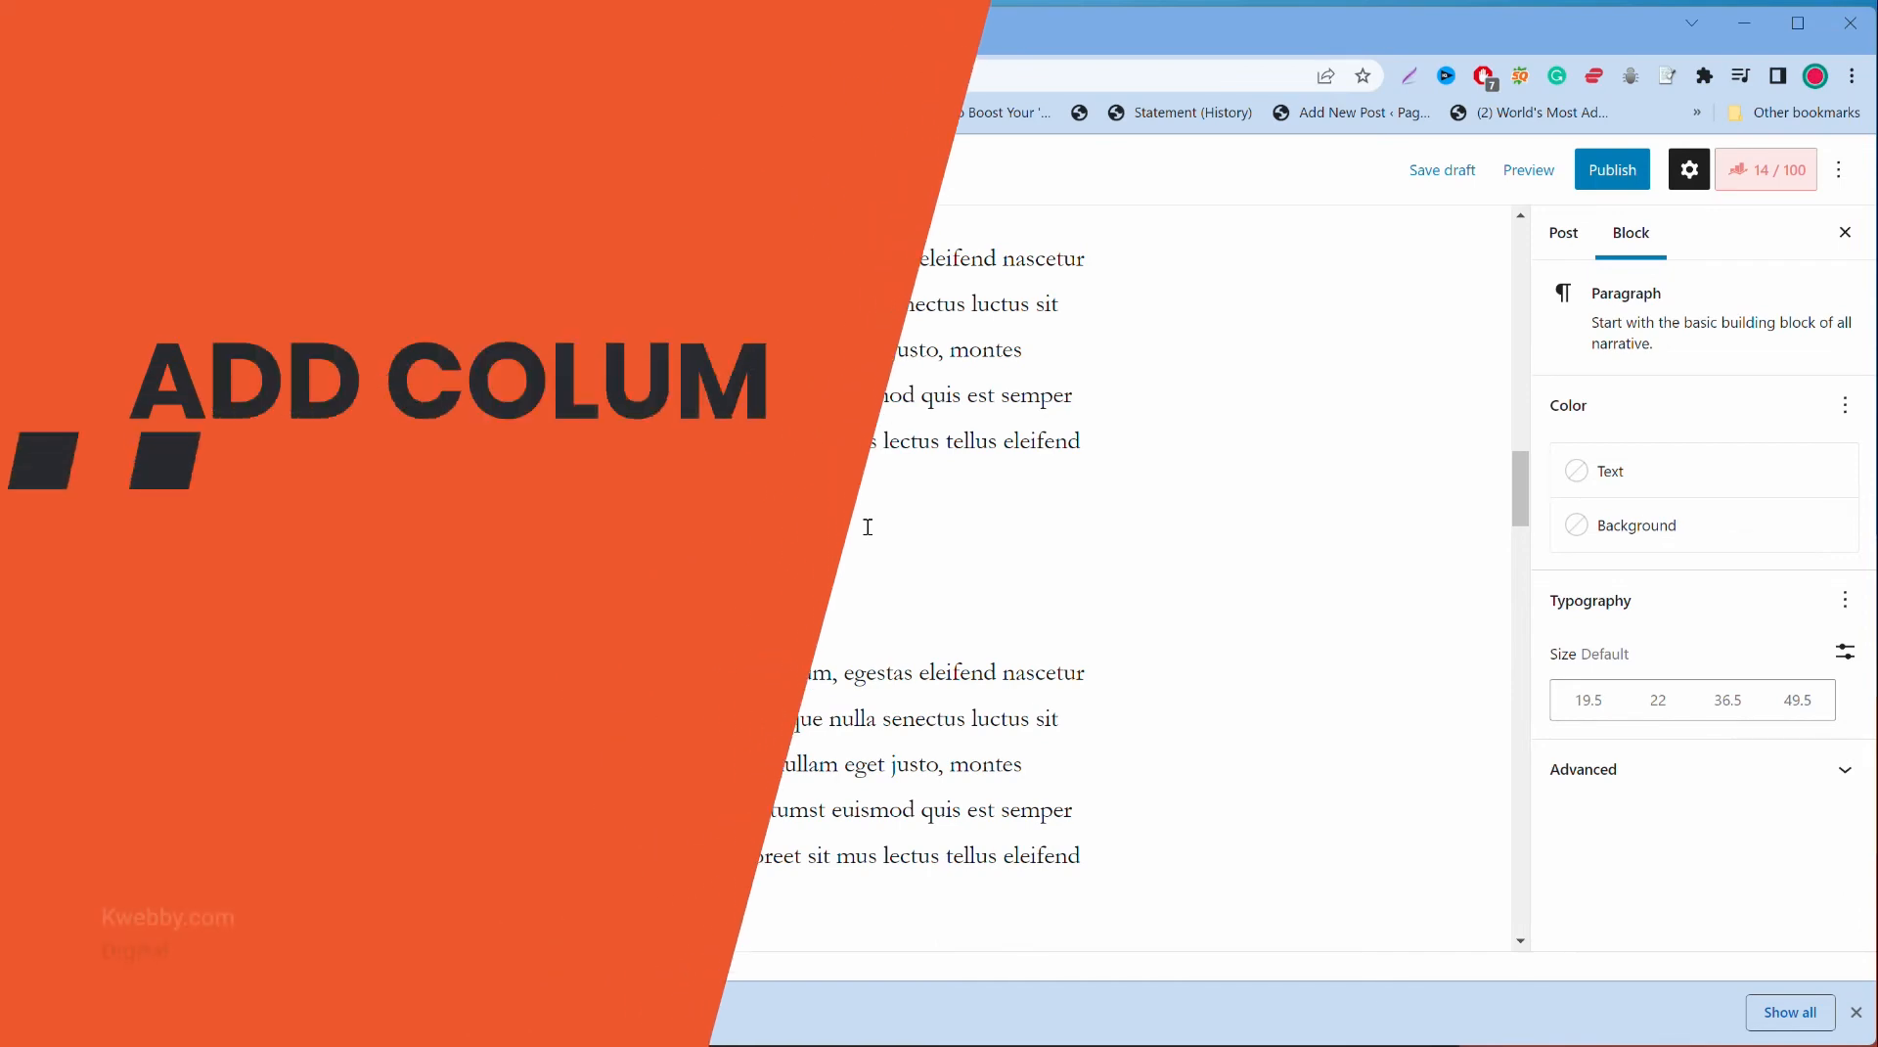
{"action": "scroll", "coordinate": [867, 526], "scroll_direction": "up", "scroll_amount": 5}
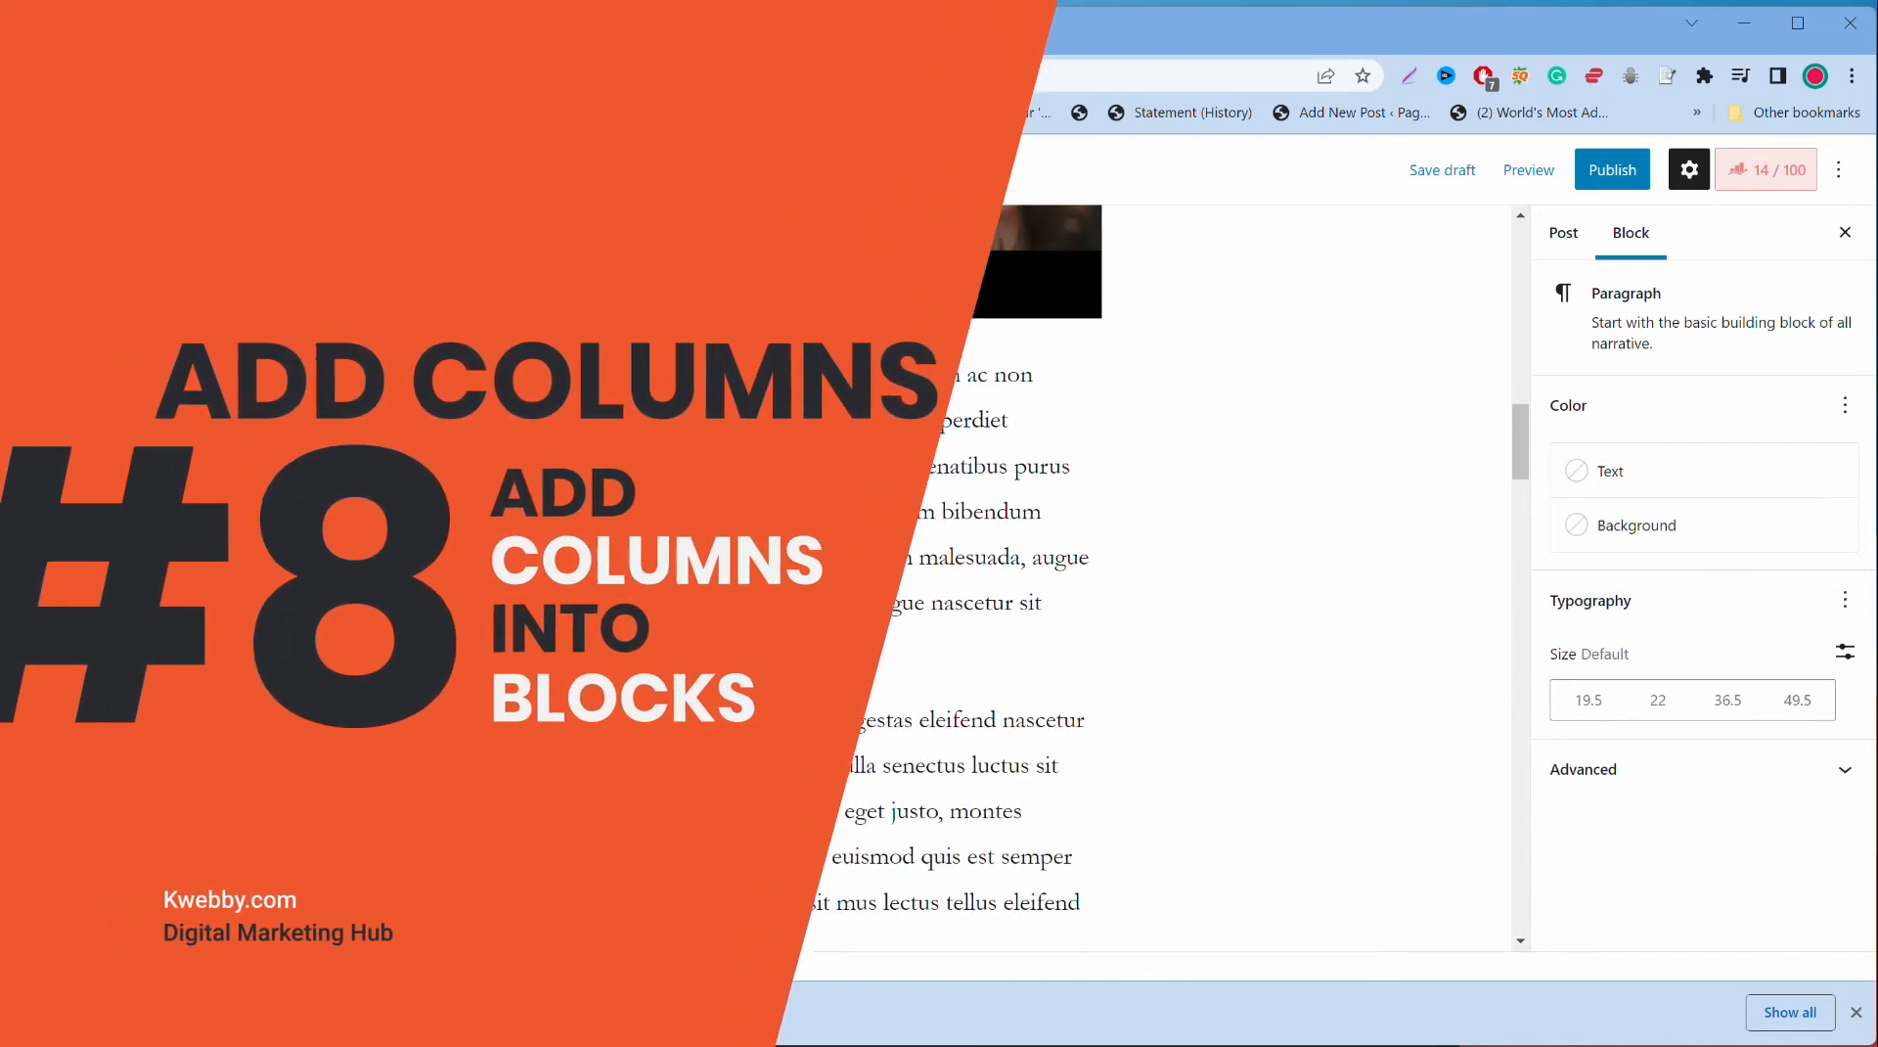
{"action": "scroll", "coordinate": [758, 578], "scroll_direction": "up", "scroll_amount": 8}
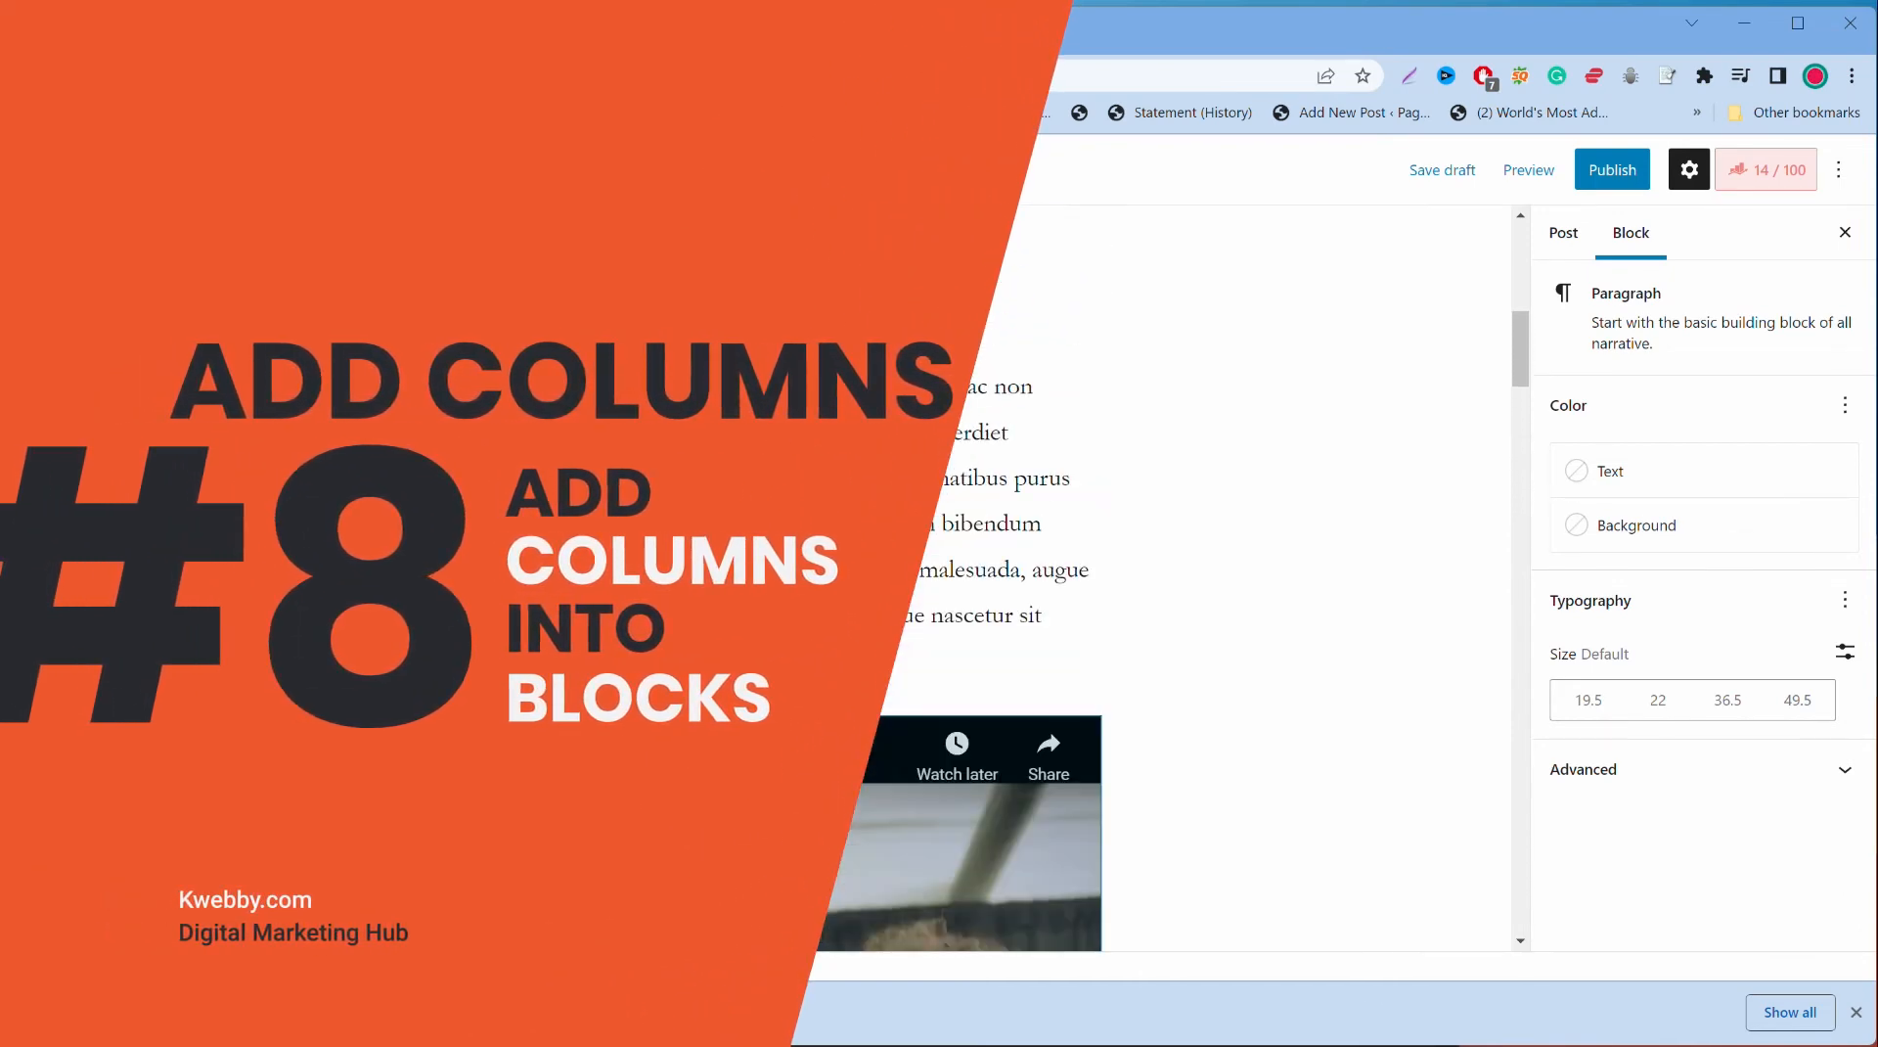
{"action": "scroll", "coordinate": [759, 577], "scroll_direction": "up", "scroll_amount": 7}
{"action": "scroll", "coordinate": [758, 577], "scroll_direction": "down", "scroll_amount": 5}
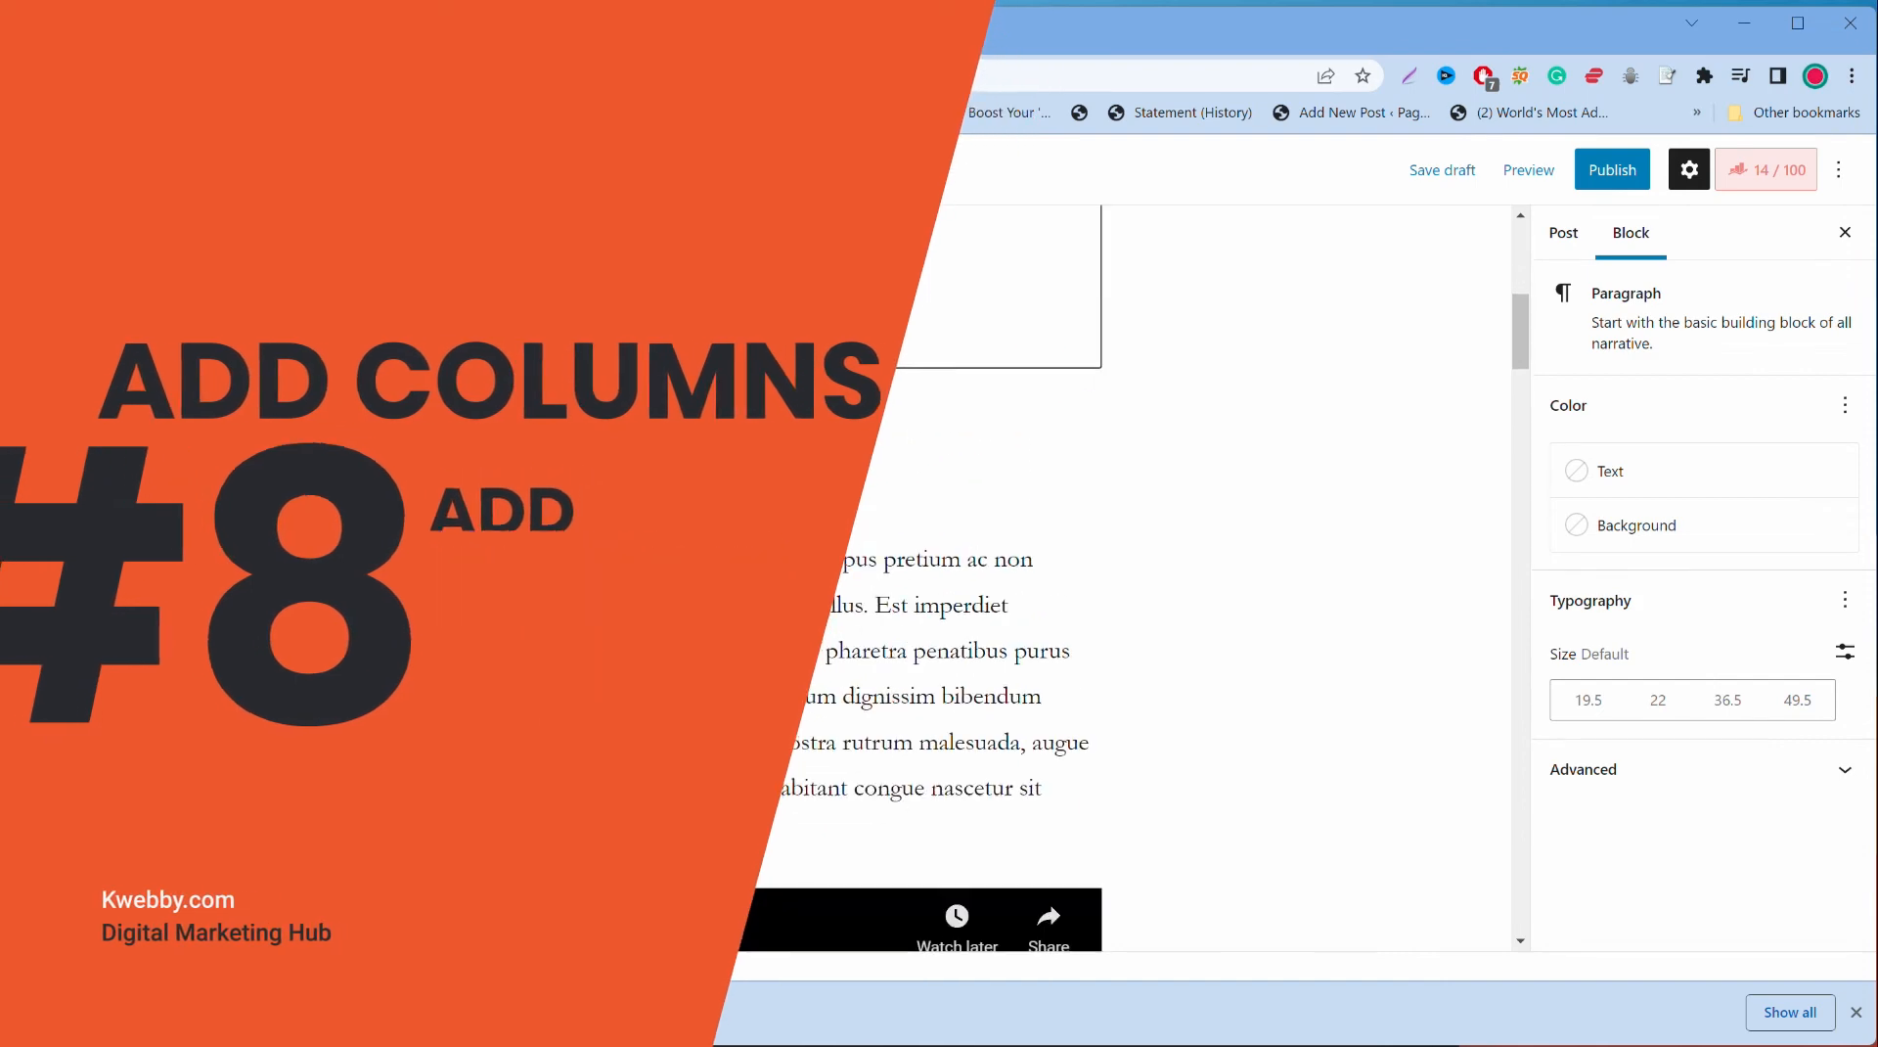
{"action": "scroll", "coordinate": [626, 587], "scroll_direction": "down", "scroll_amount": 11}
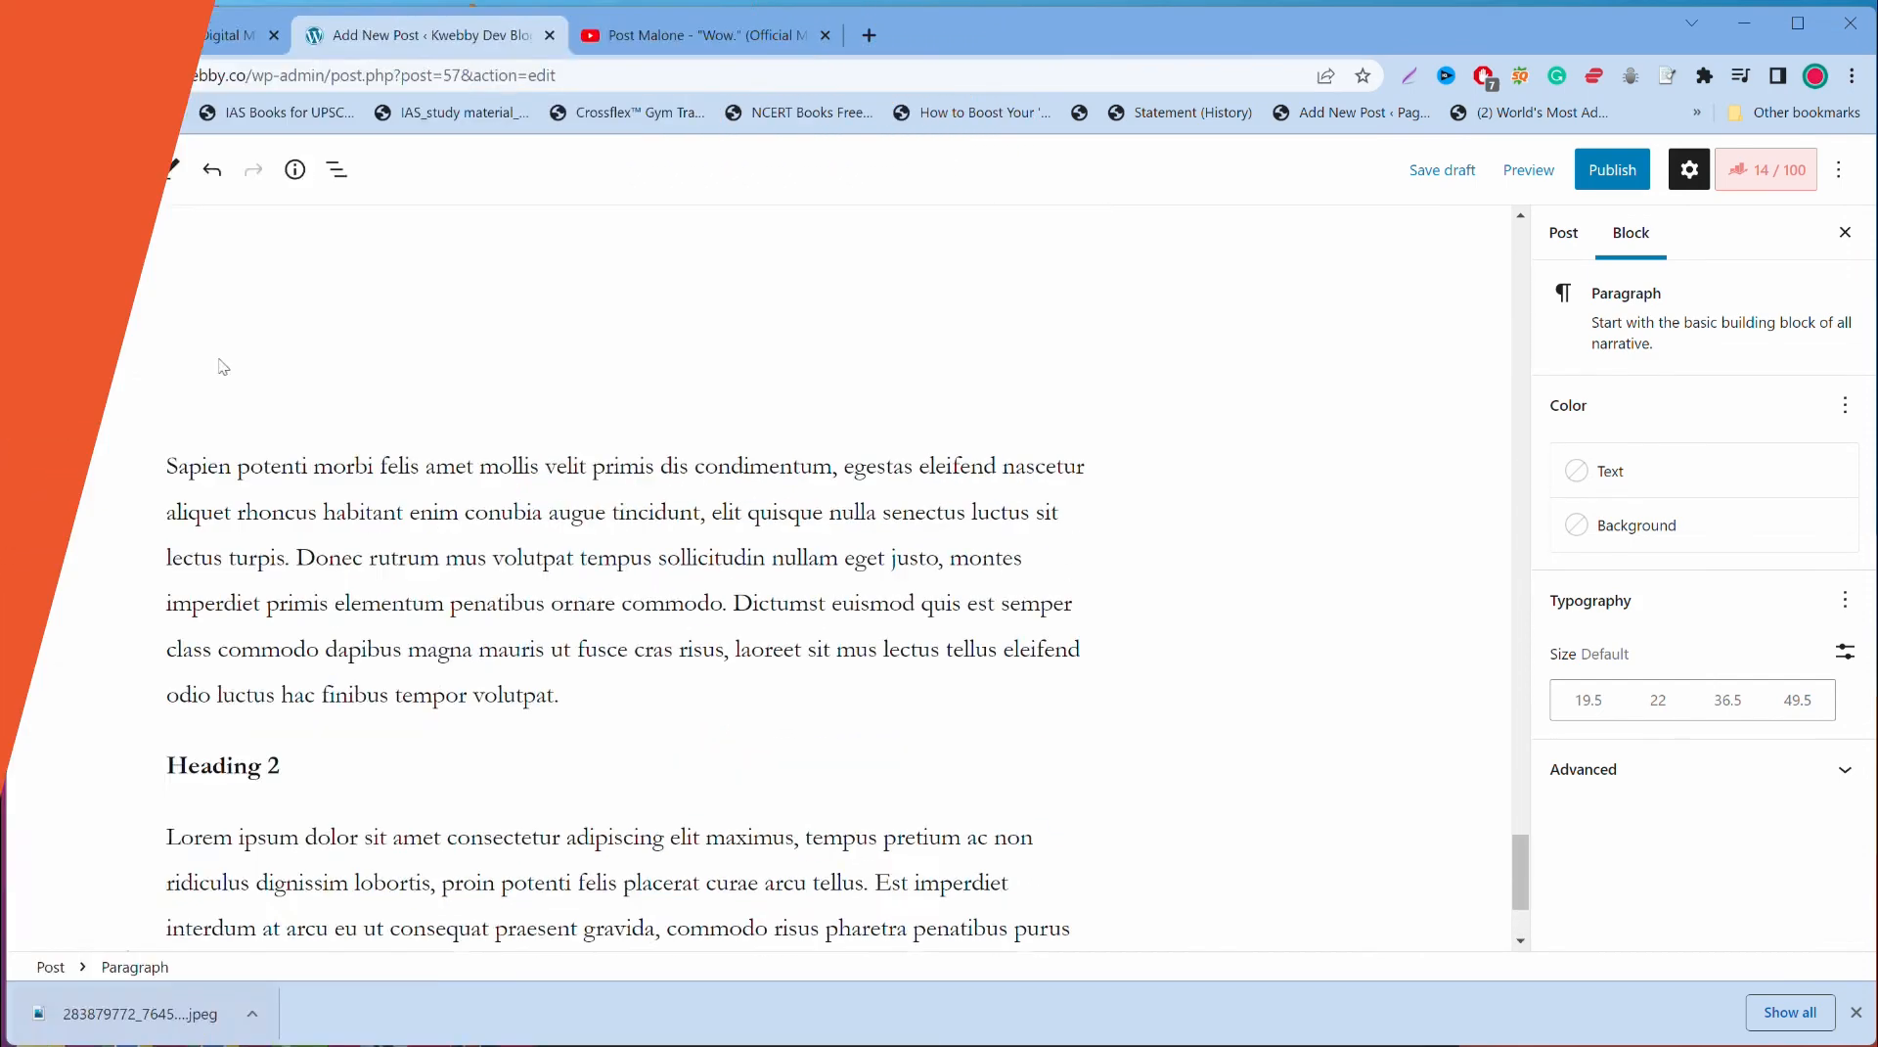
Step: Leave the current post without saving and open the draft "This is another copied great post" for editing
{"action": "left_click", "coordinate": [64, 178]}
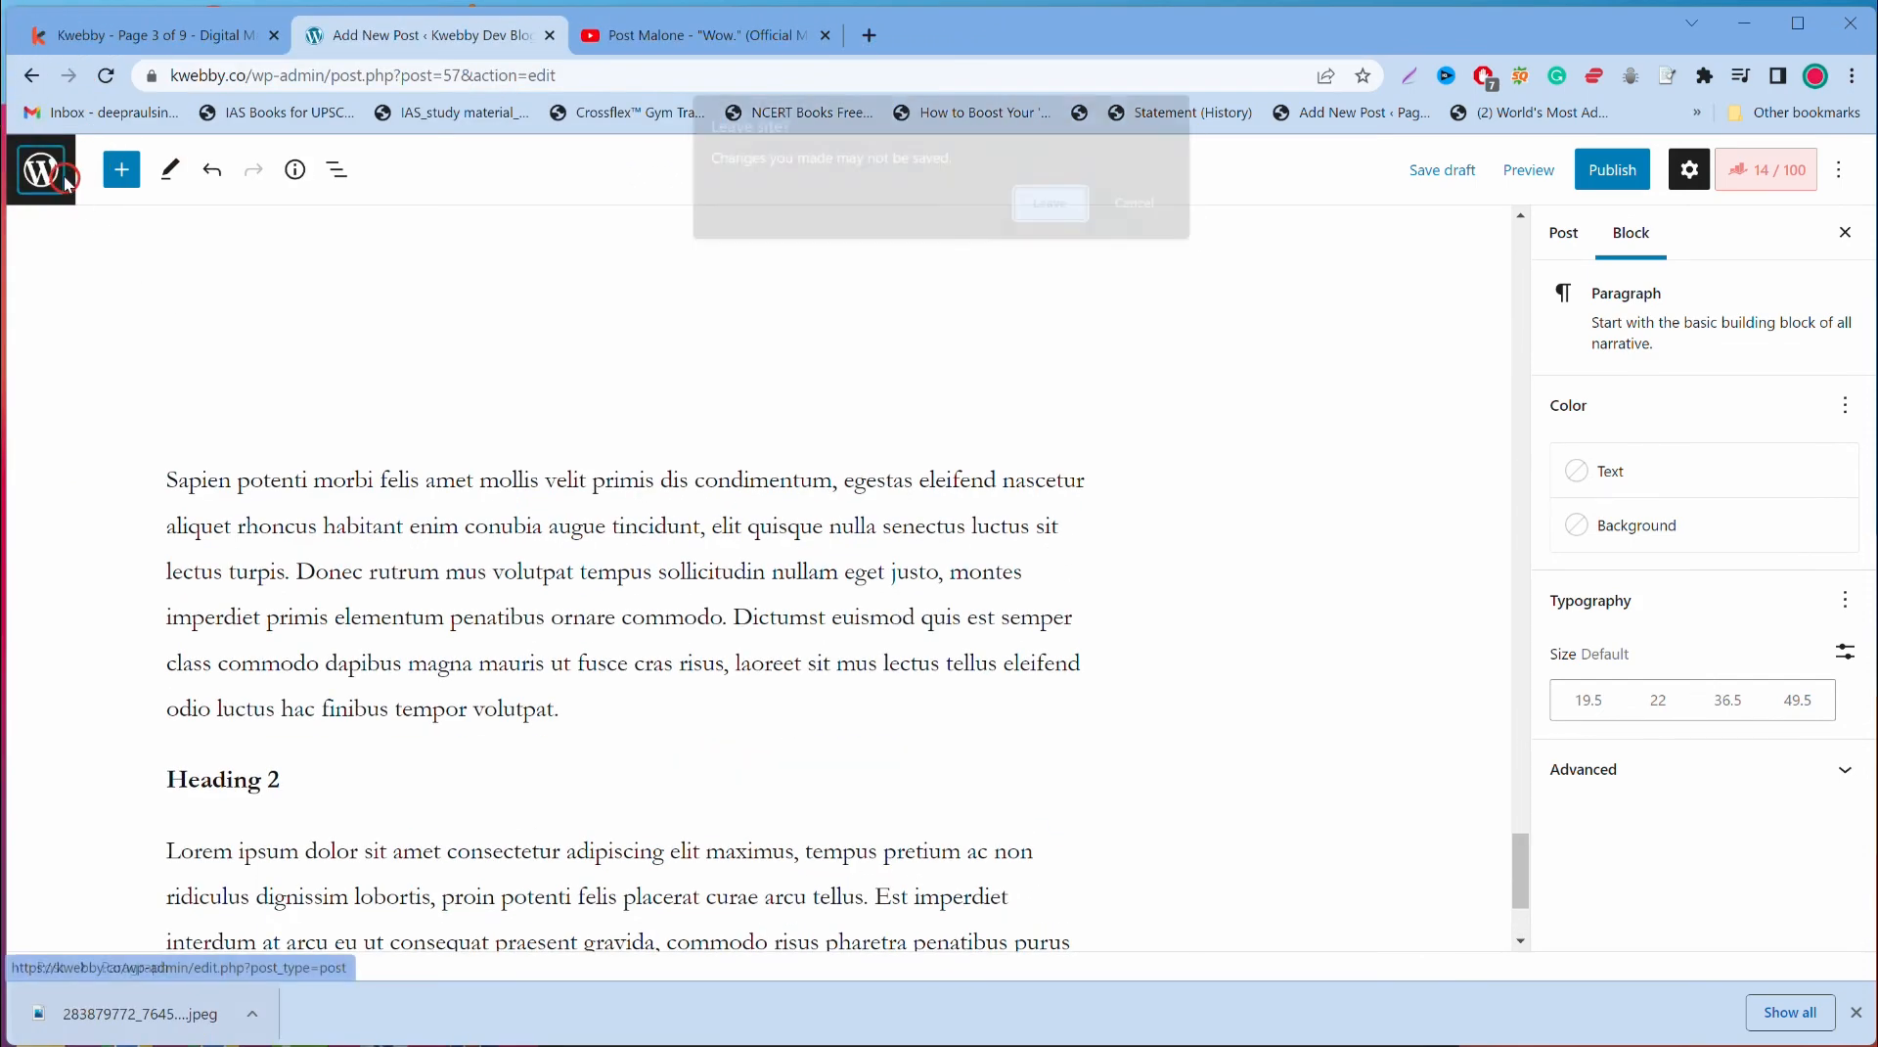
{"action": "left_click", "coordinate": [1074, 203]}
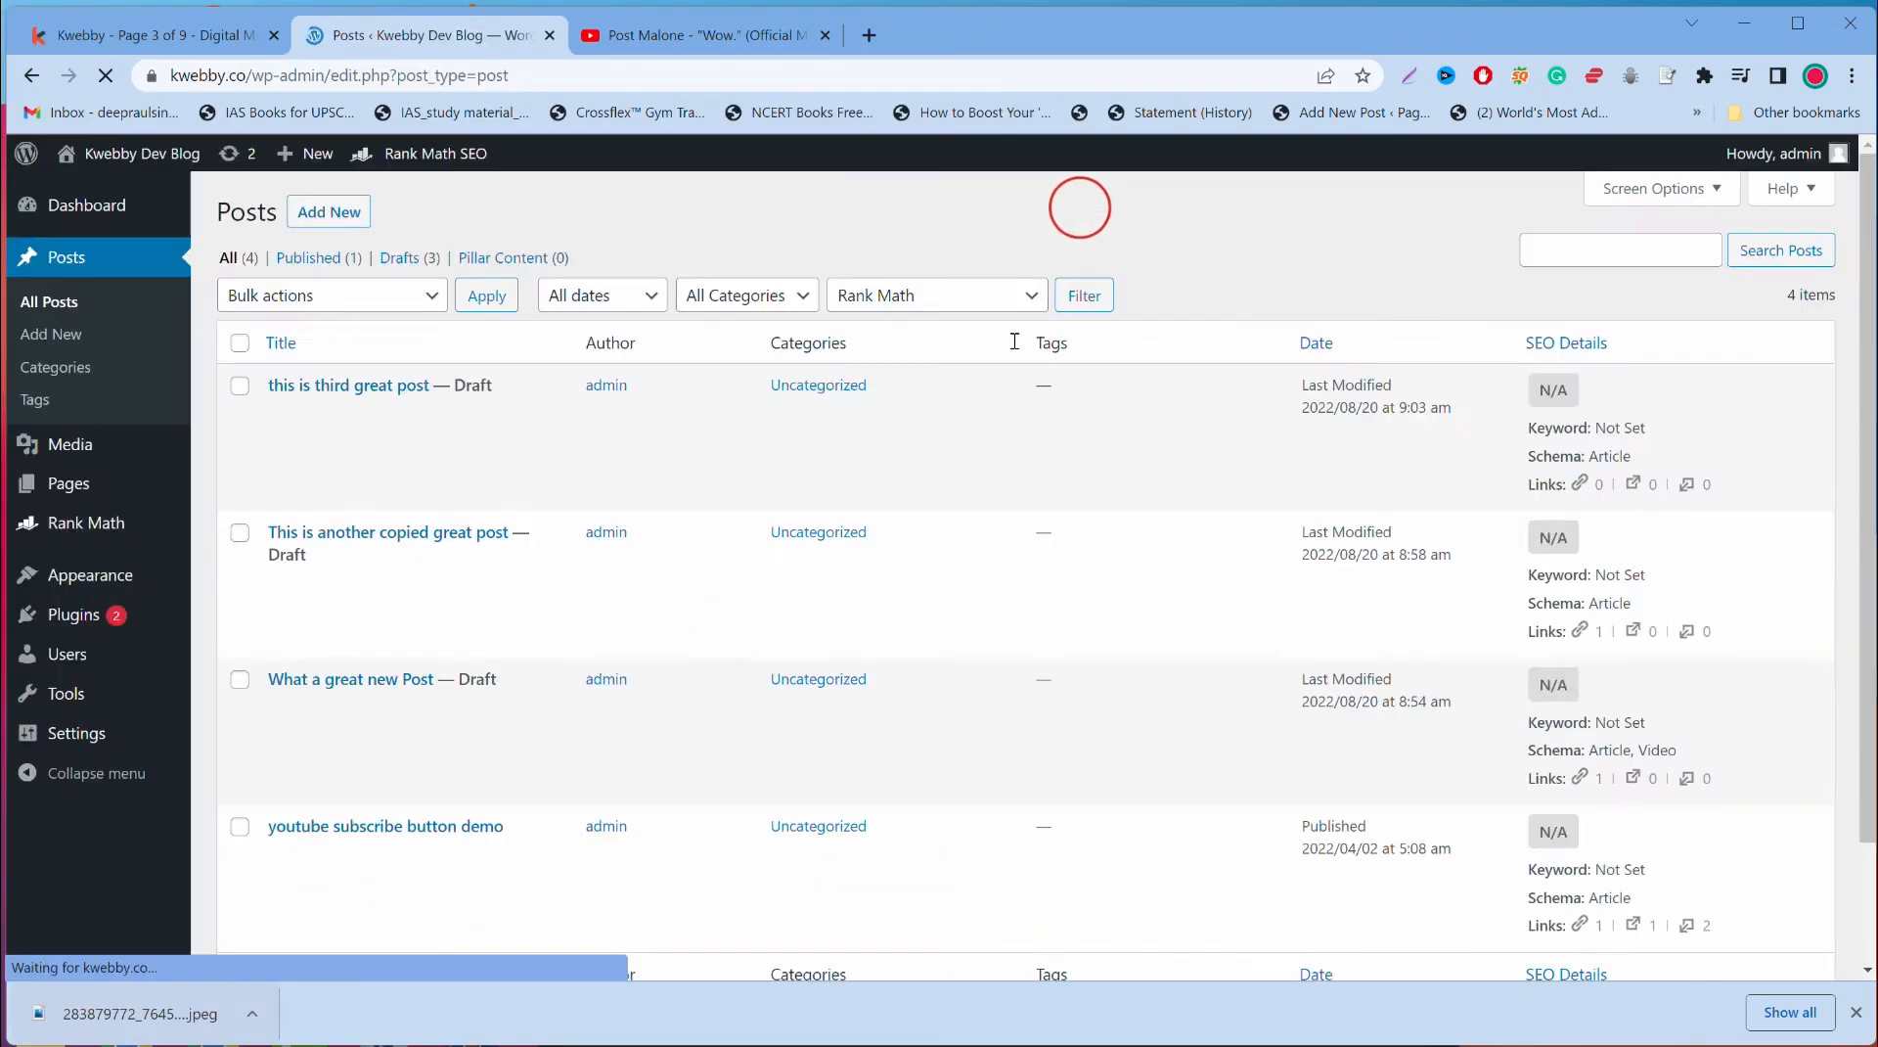
{"action": "scroll", "coordinate": [1016, 345], "scroll_direction": "down", "scroll_amount": 2}
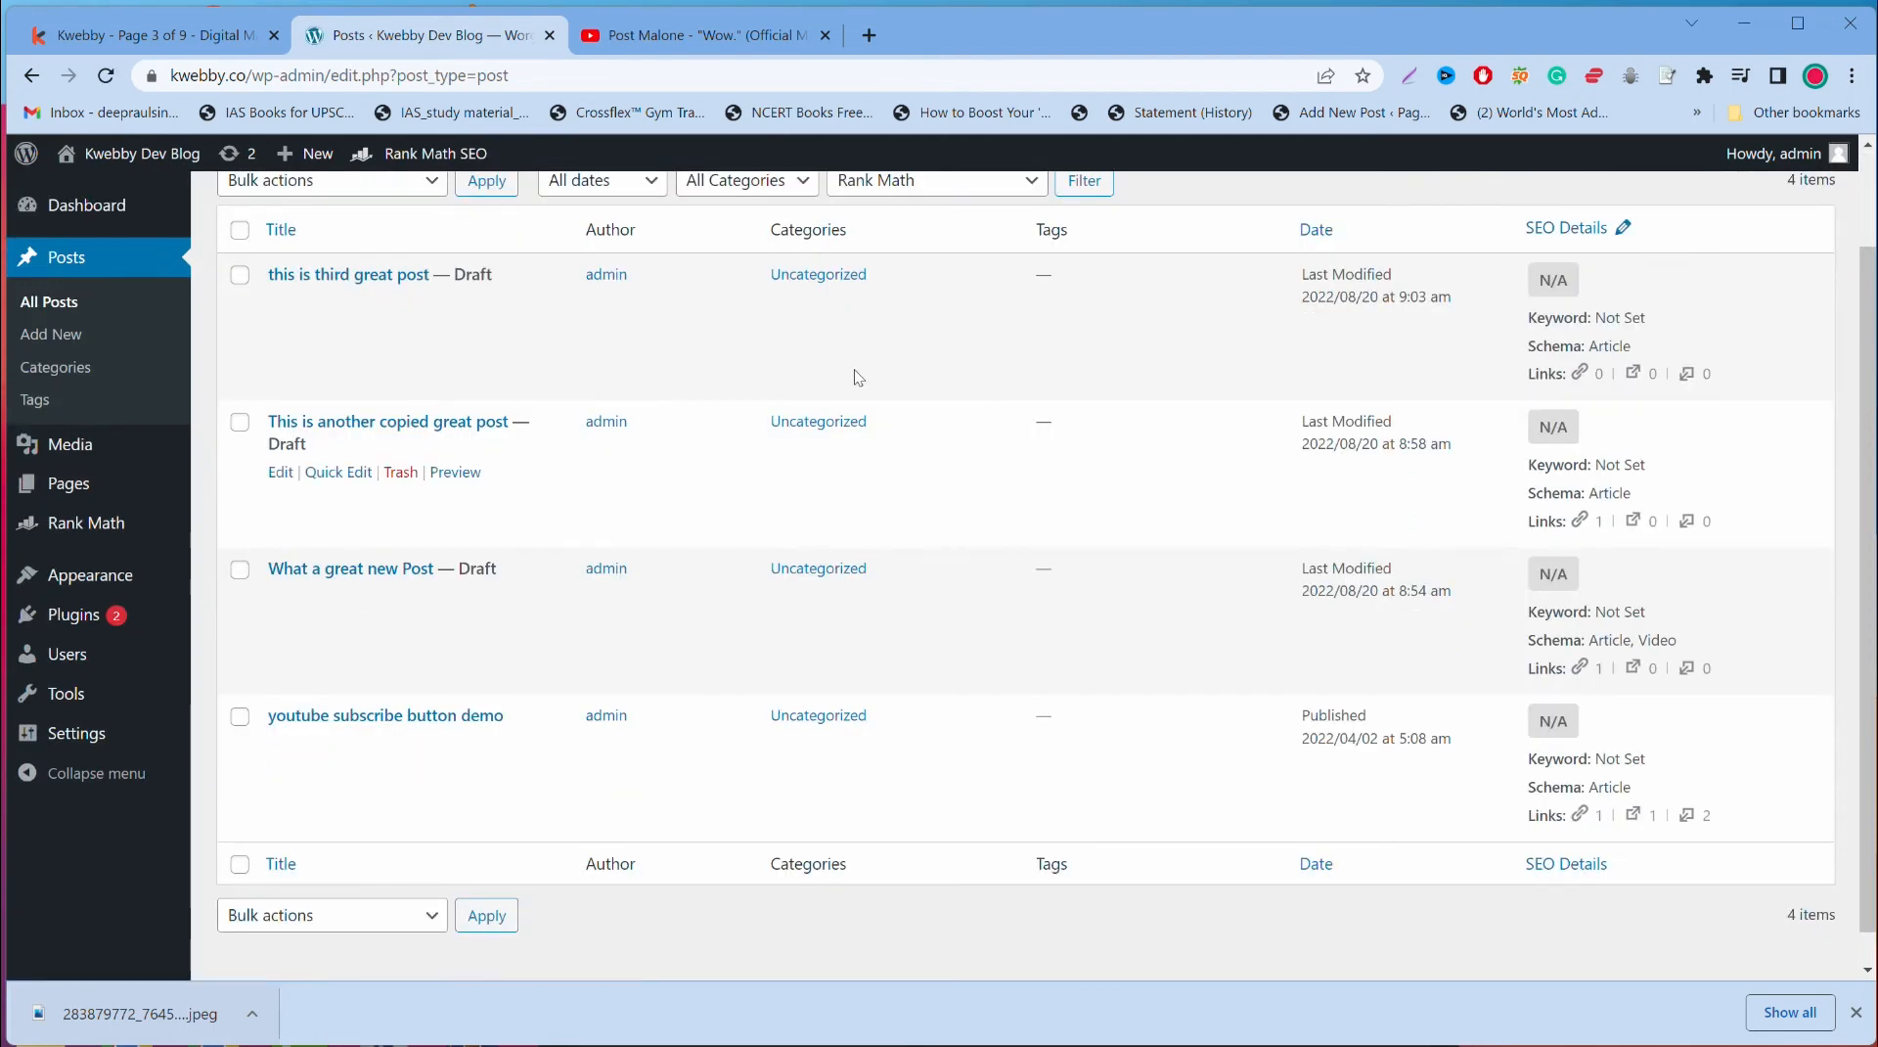
{"action": "left_click", "coordinate": [282, 471]}
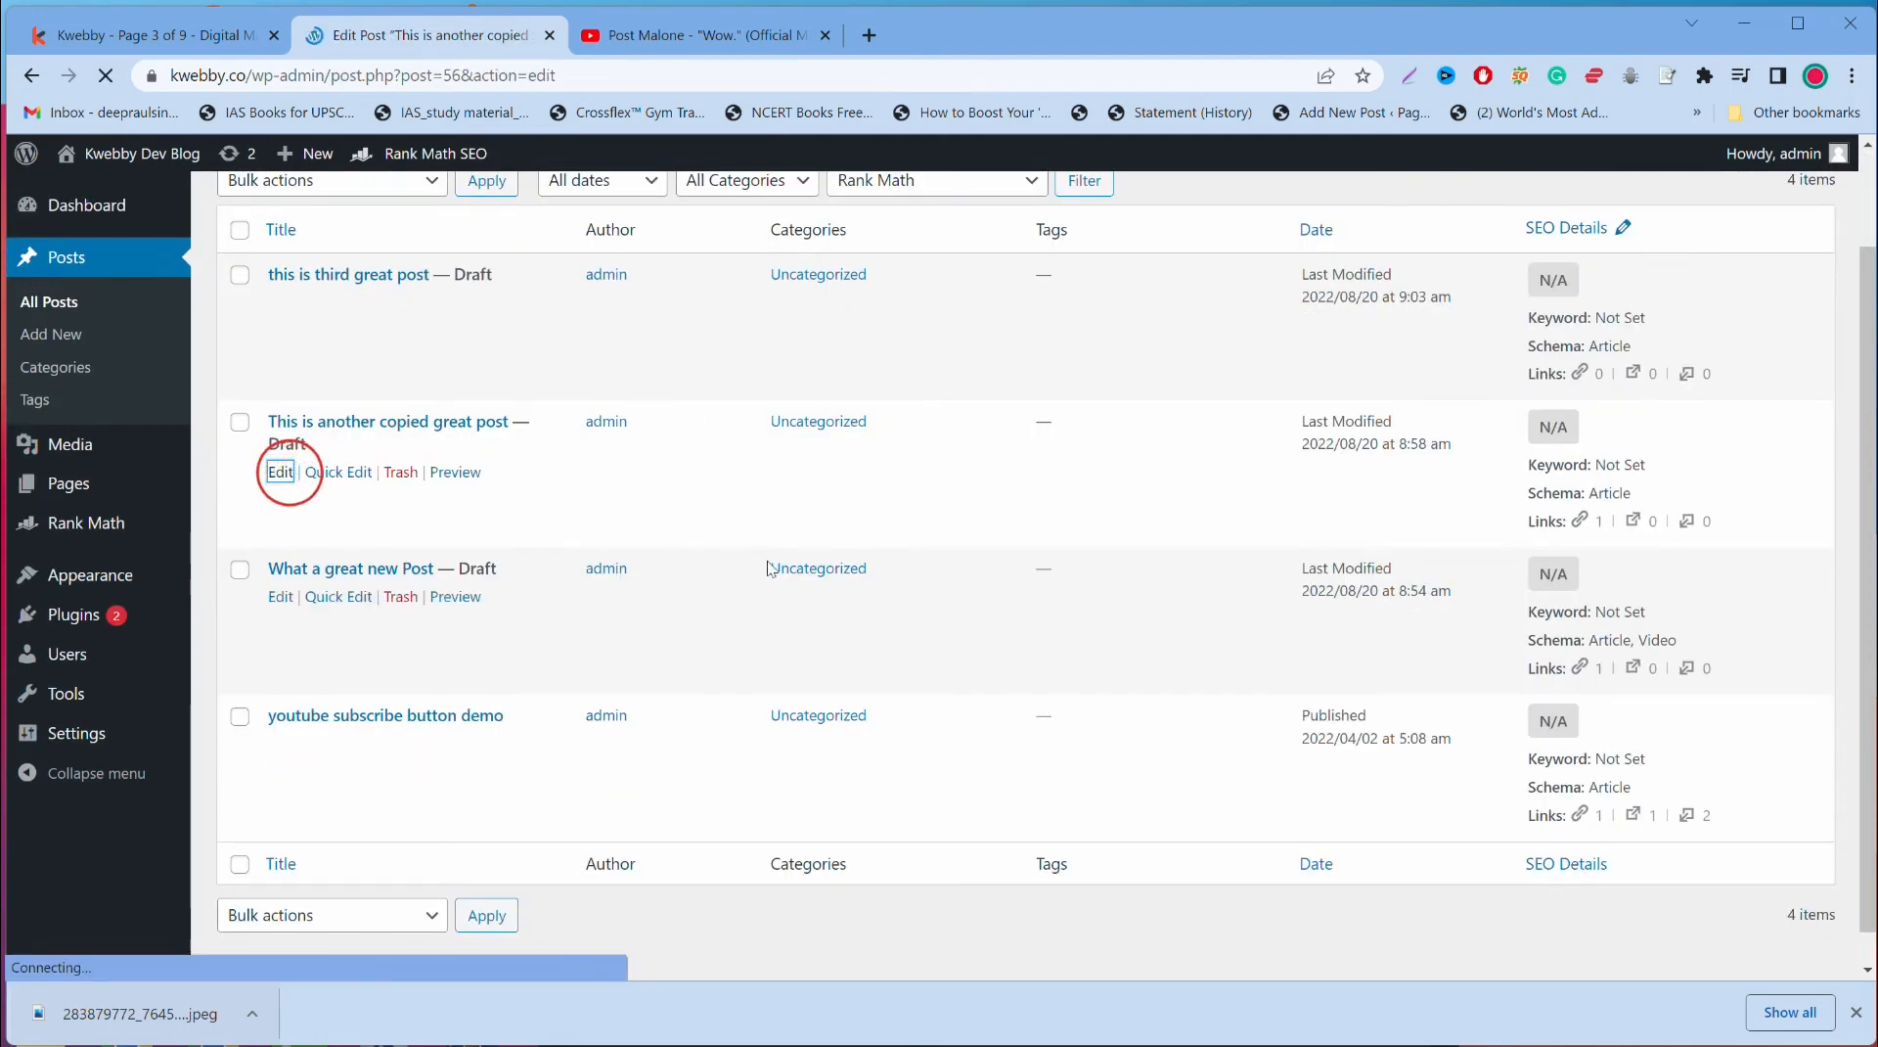
Step: Examine the draft's opening paragraph and the image below it
{"action": "scroll", "coordinate": [770, 568], "scroll_direction": "down", "scroll_amount": 15}
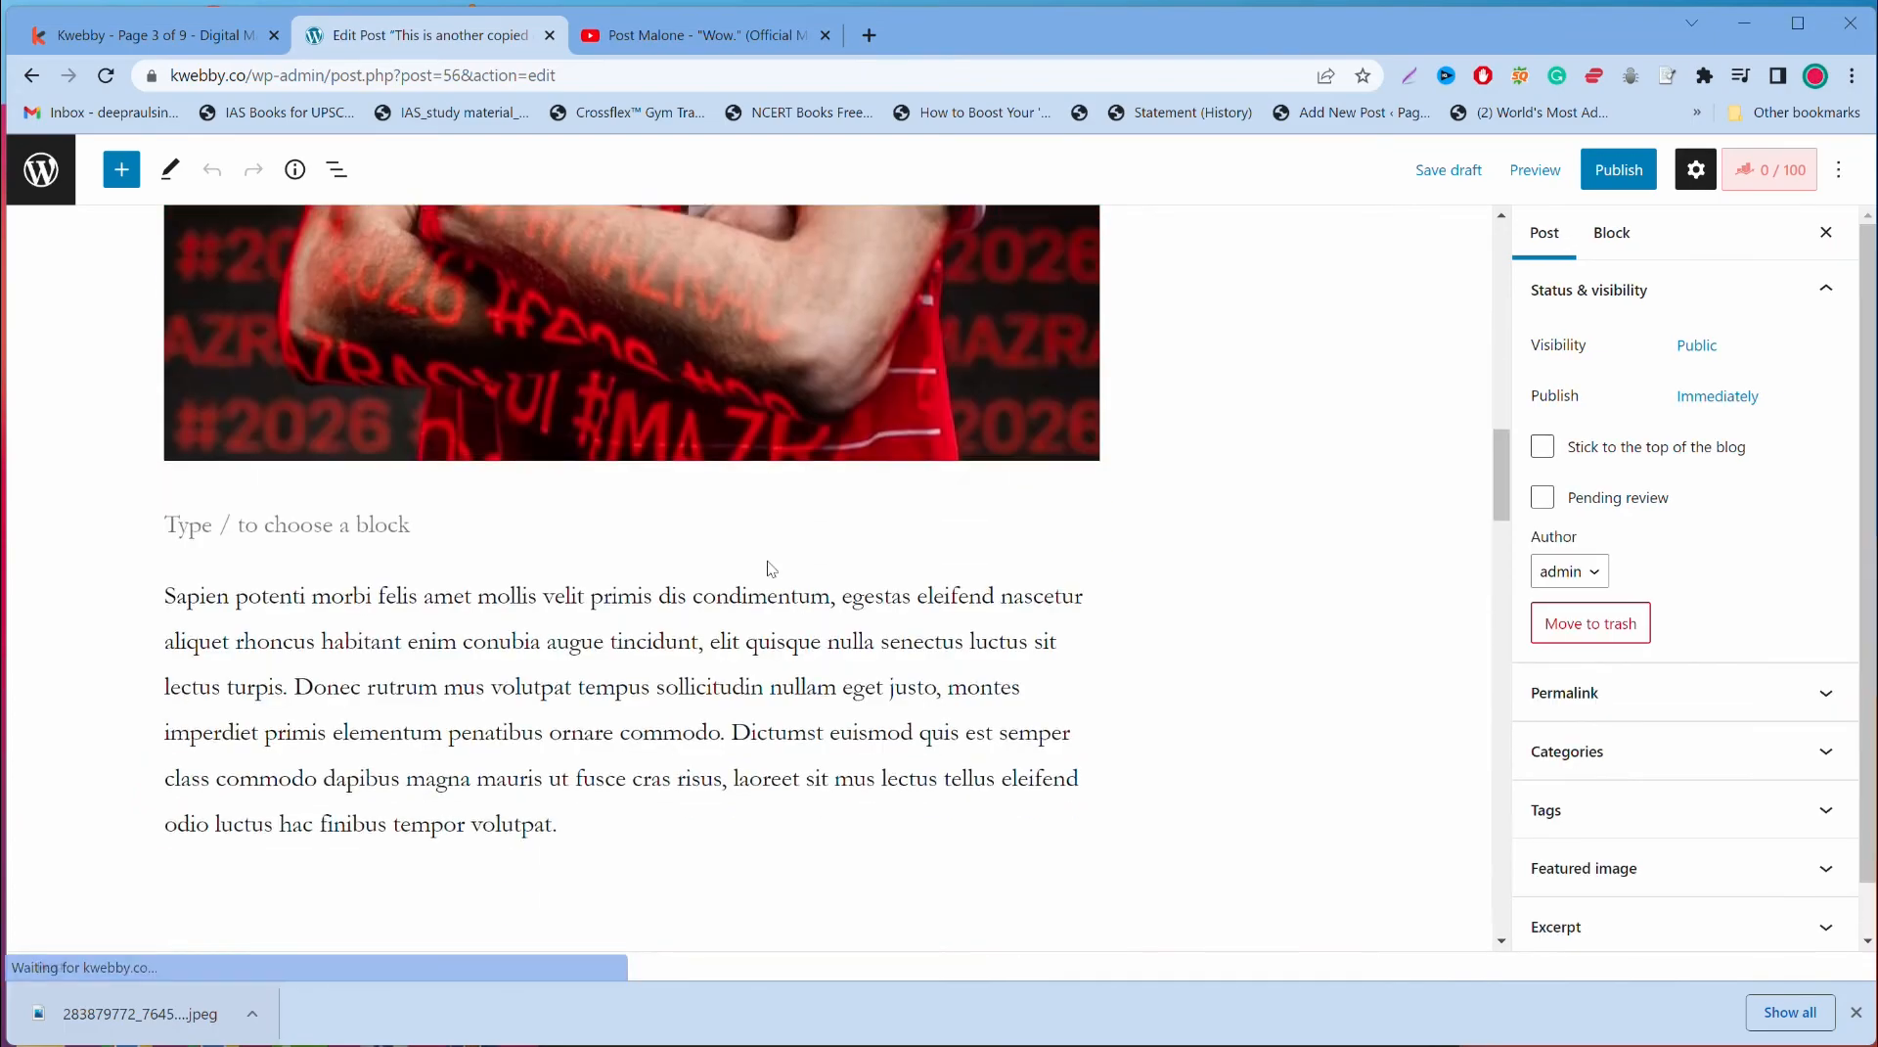
{"action": "scroll", "coordinate": [769, 567], "scroll_direction": "up", "scroll_amount": 15}
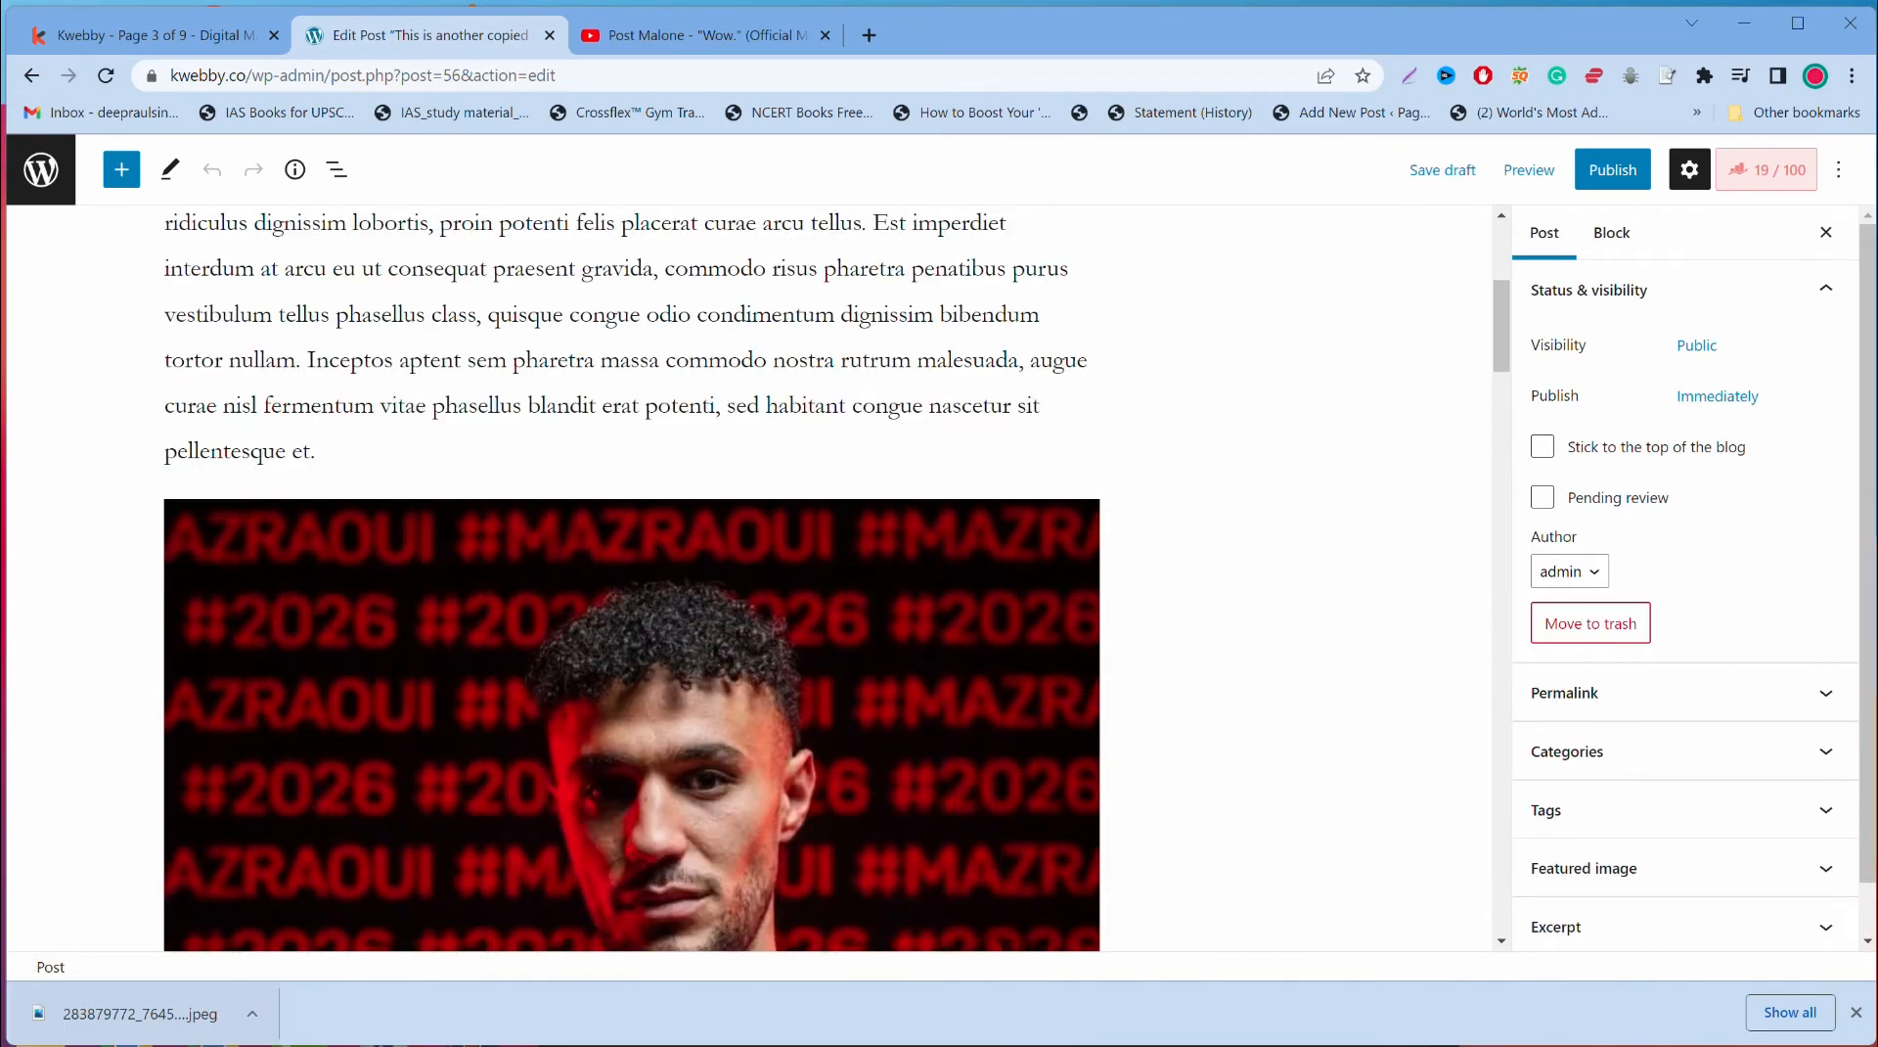
{"action": "left_click", "coordinate": [526, 603]}
{"action": "scroll", "coordinate": [526, 607], "scroll_direction": "down", "scroll_amount": 3}
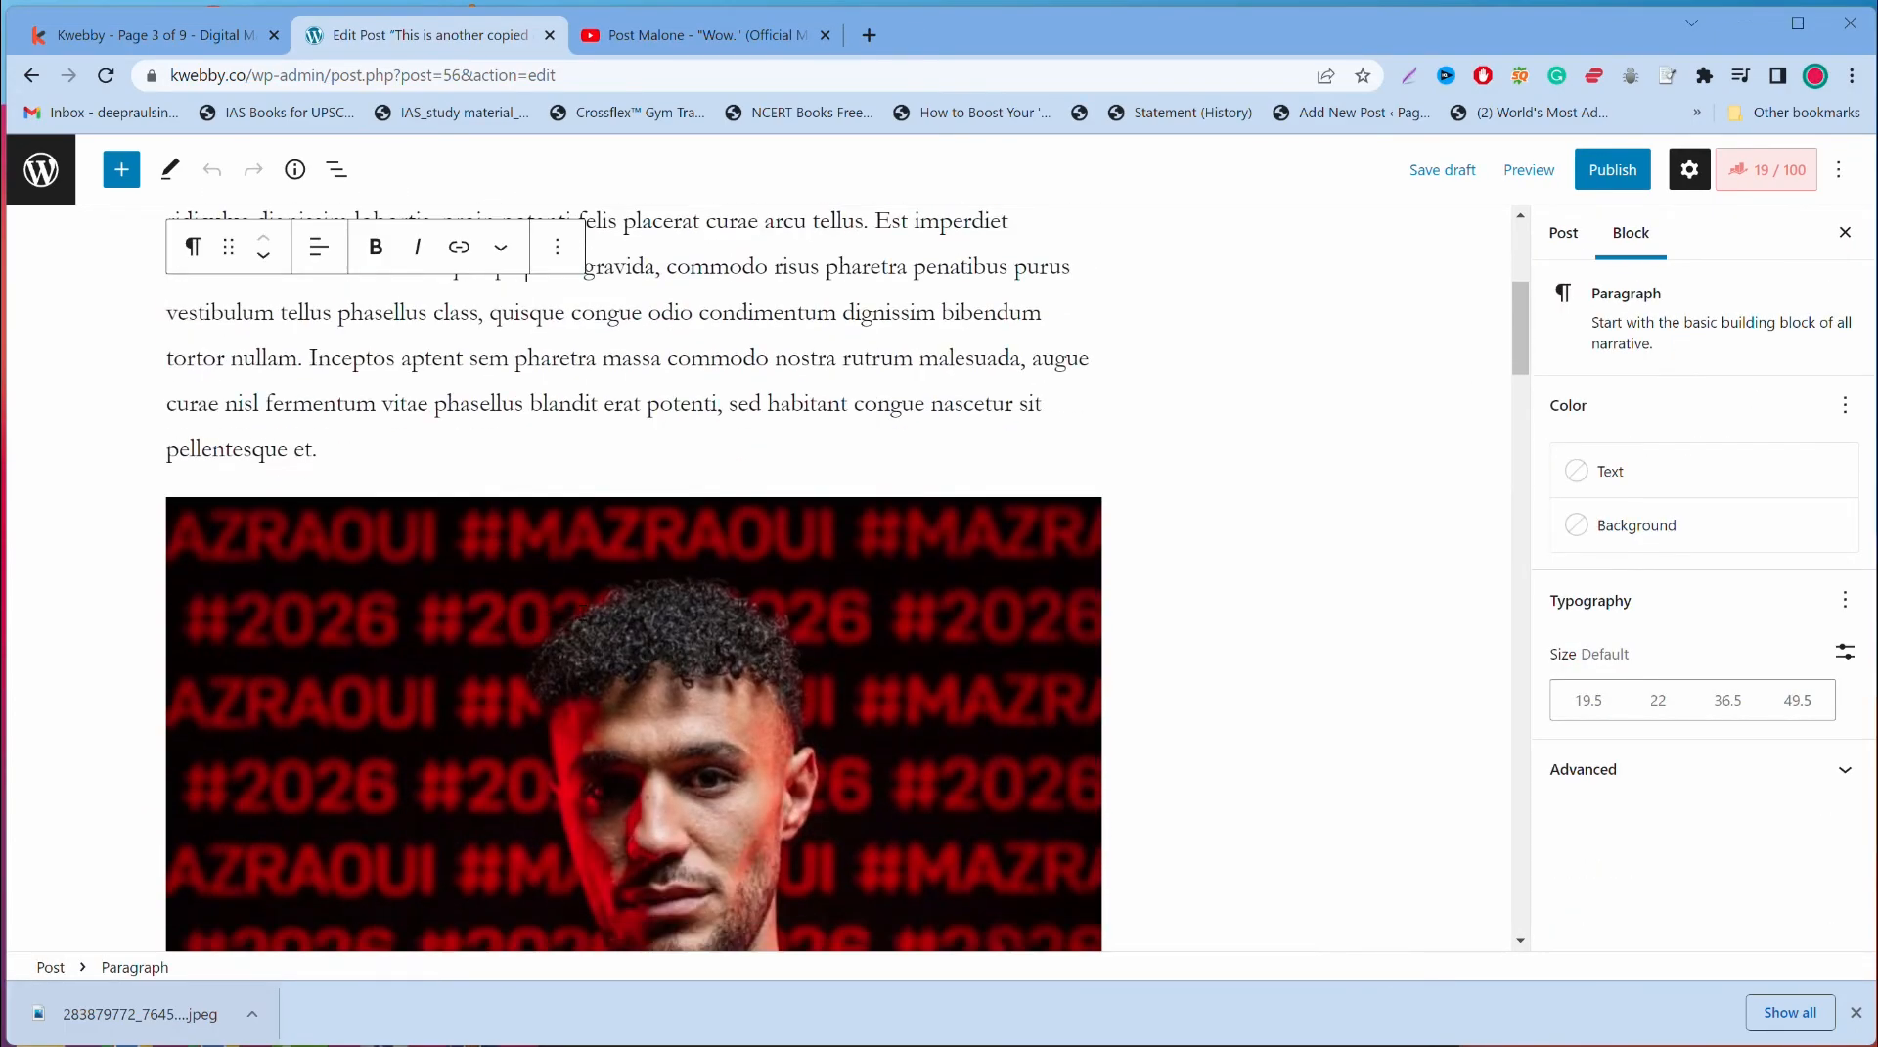
{"action": "left_click", "coordinate": [731, 638]}
{"action": "left_click", "coordinate": [737, 402]}
{"action": "scroll", "coordinate": [829, 501], "scroll_direction": "up", "scroll_amount": 2}
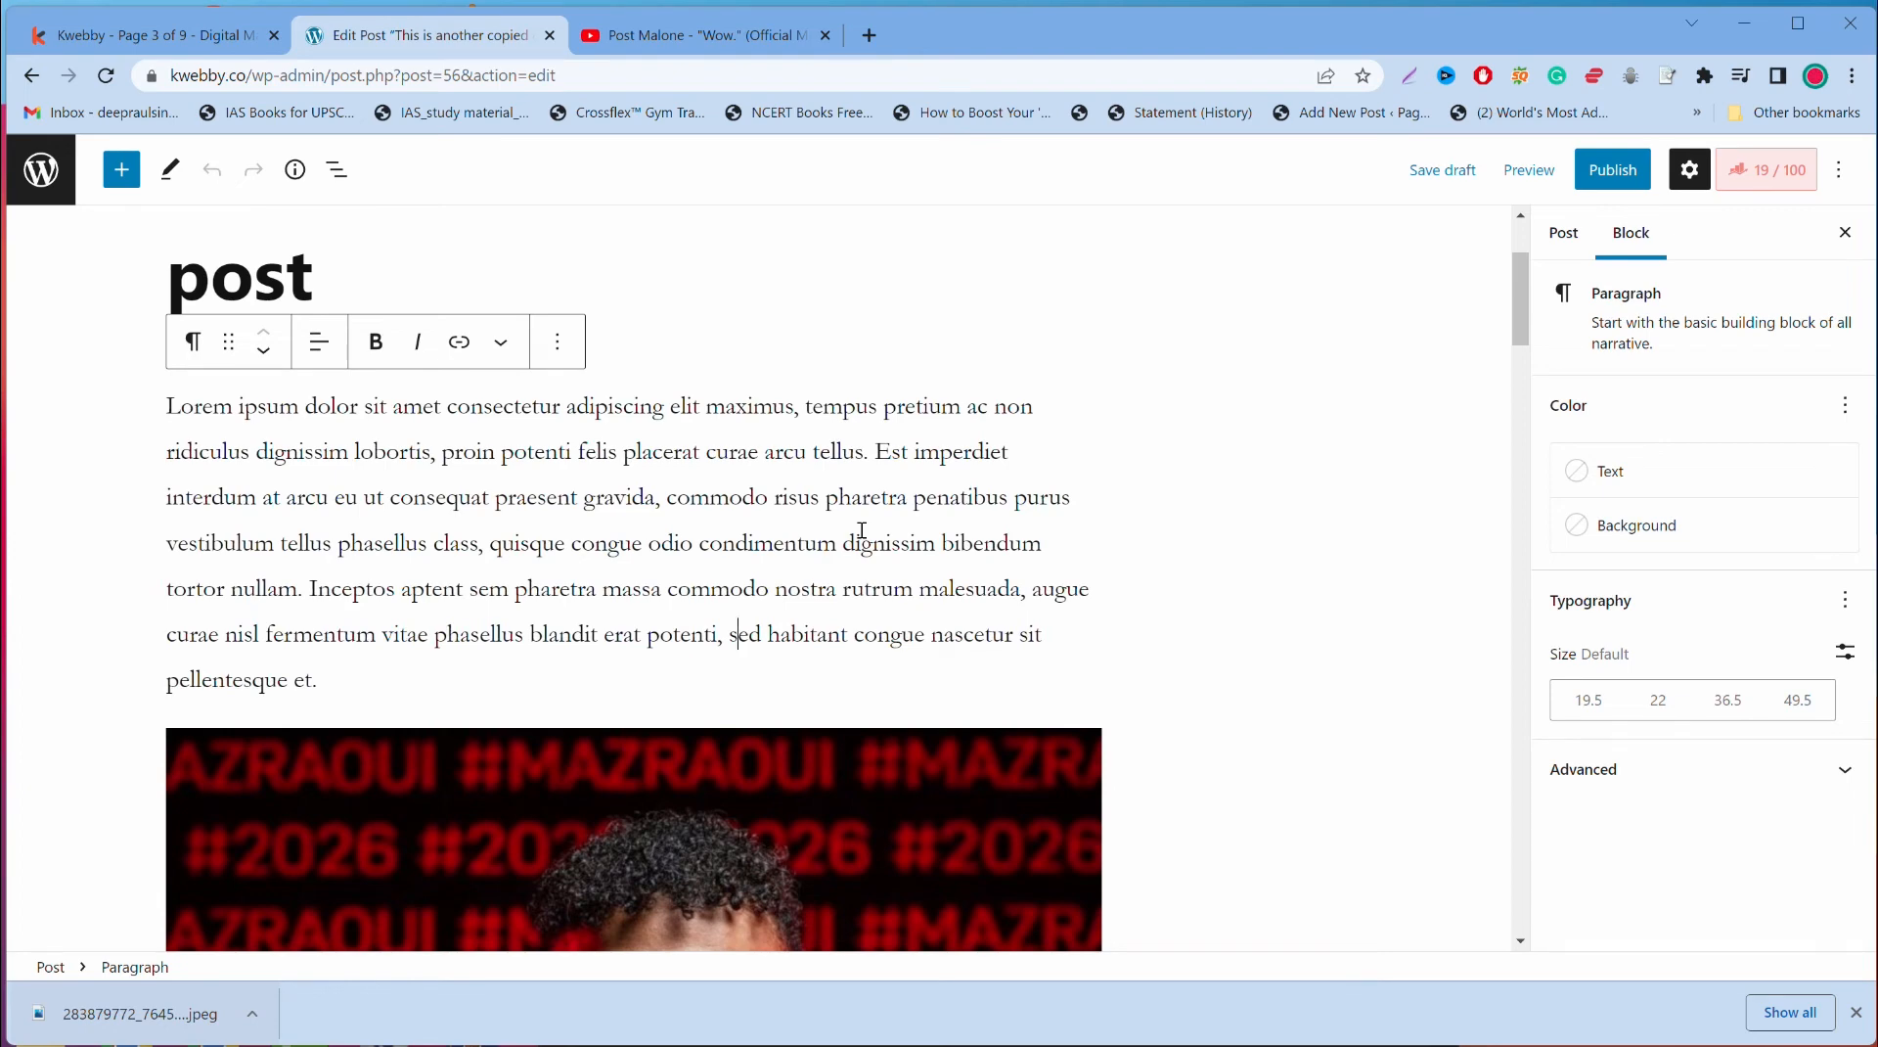
{"action": "scroll", "coordinate": [862, 531], "scroll_direction": "down", "scroll_amount": 2}
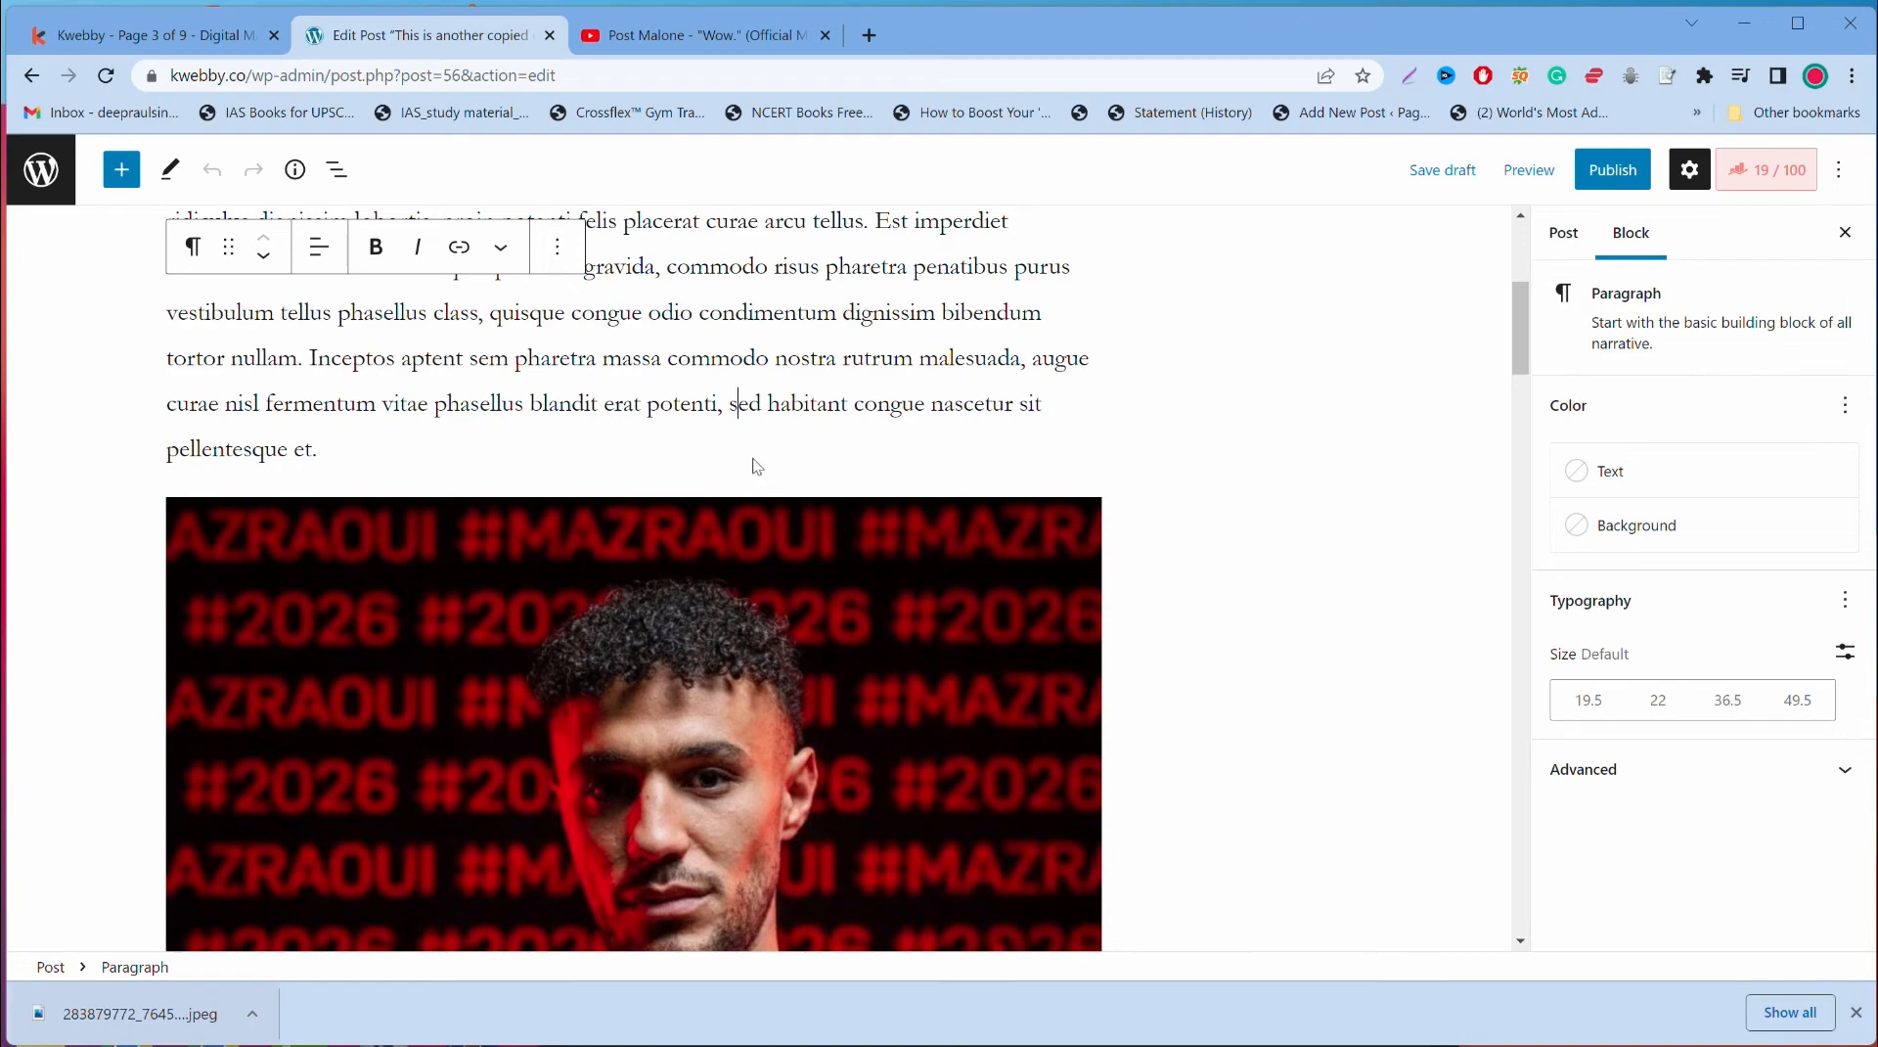
{"action": "scroll", "coordinate": [757, 466], "scroll_direction": "up", "scroll_amount": 2}
Step: Transform the opening Lorem ipsum paragraph and the image below it together into a Columns block
{"action": "left_click_drag", "start_coordinate": [170, 403], "coordinate": [319, 685]}
{"action": "scroll", "coordinate": [634, 579], "scroll_direction": "down", "scroll_amount": 3}
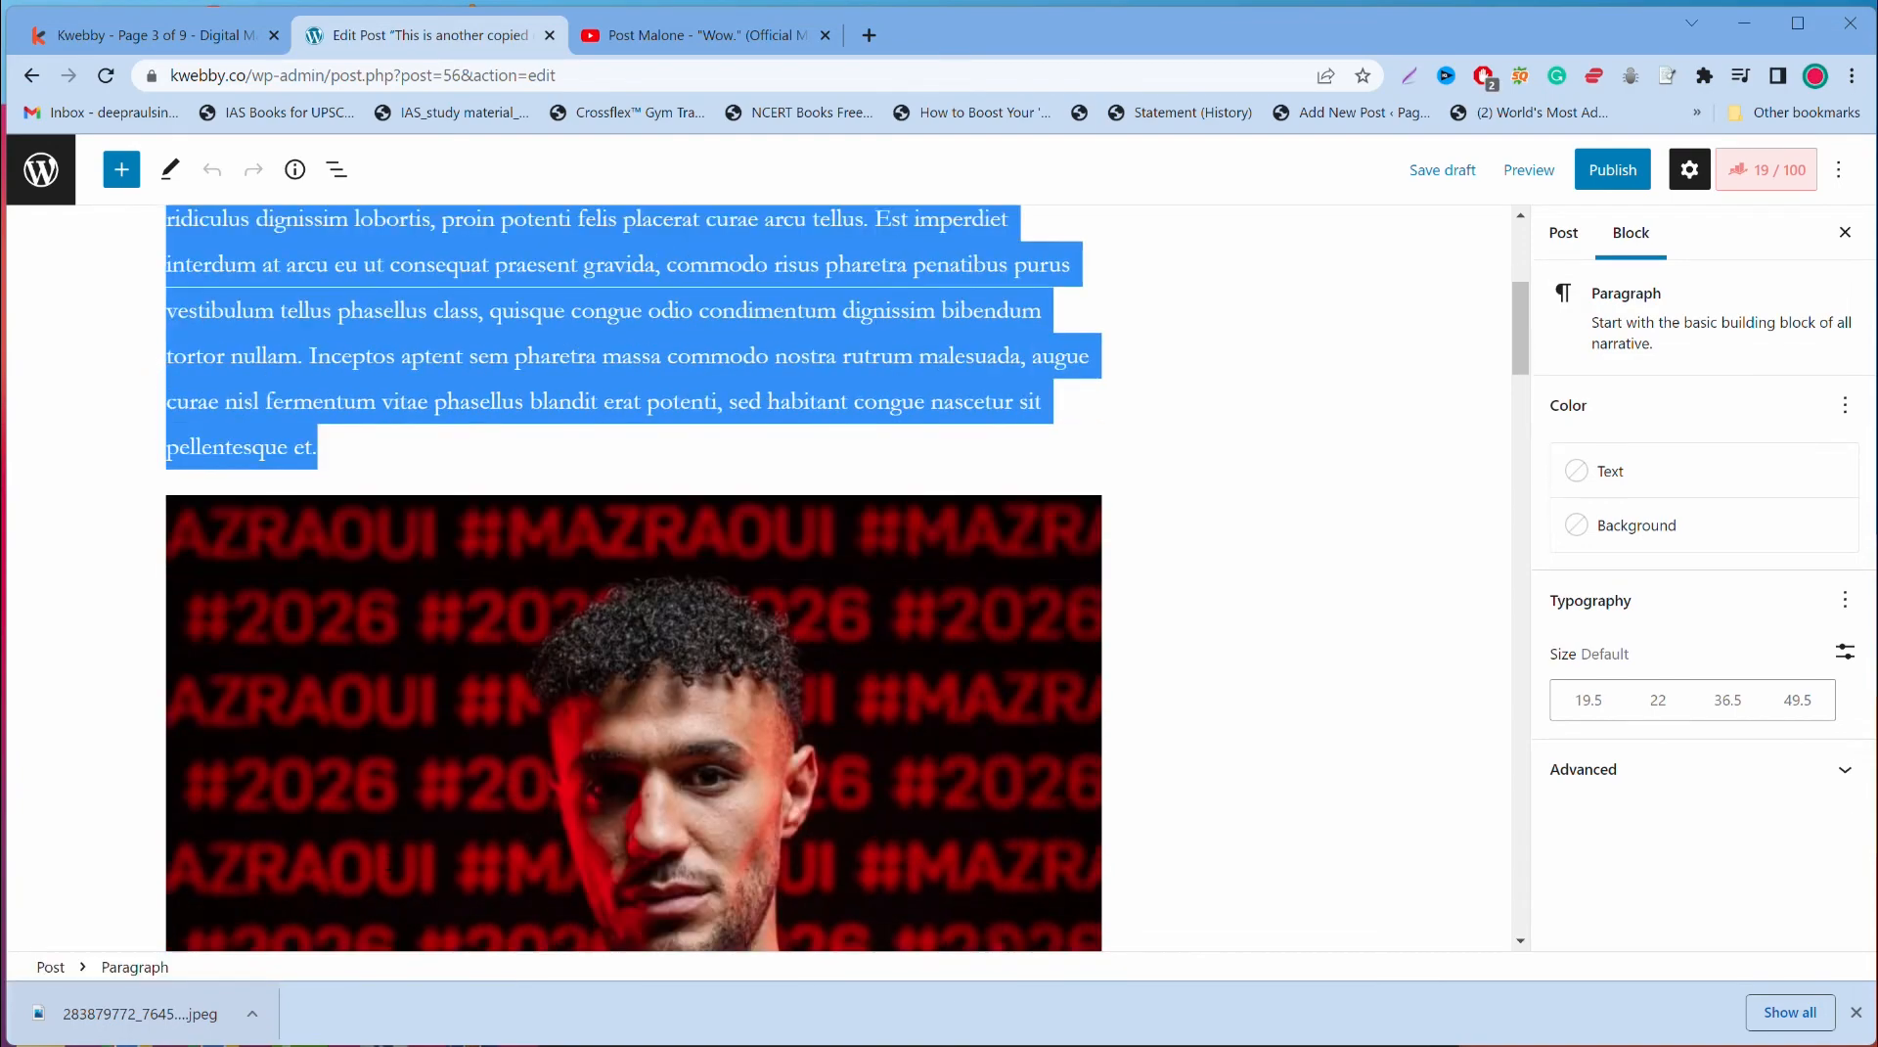
{"action": "scroll", "coordinate": [634, 579], "scroll_direction": "up", "scroll_amount": 2}
{"action": "scroll", "coordinate": [634, 579], "scroll_direction": "down", "scroll_amount": 3}
{"action": "scroll", "coordinate": [634, 579], "scroll_direction": "up", "scroll_amount": 2}
{"action": "scroll", "coordinate": [729, 887], "scroll_direction": "down", "scroll_amount": 4}
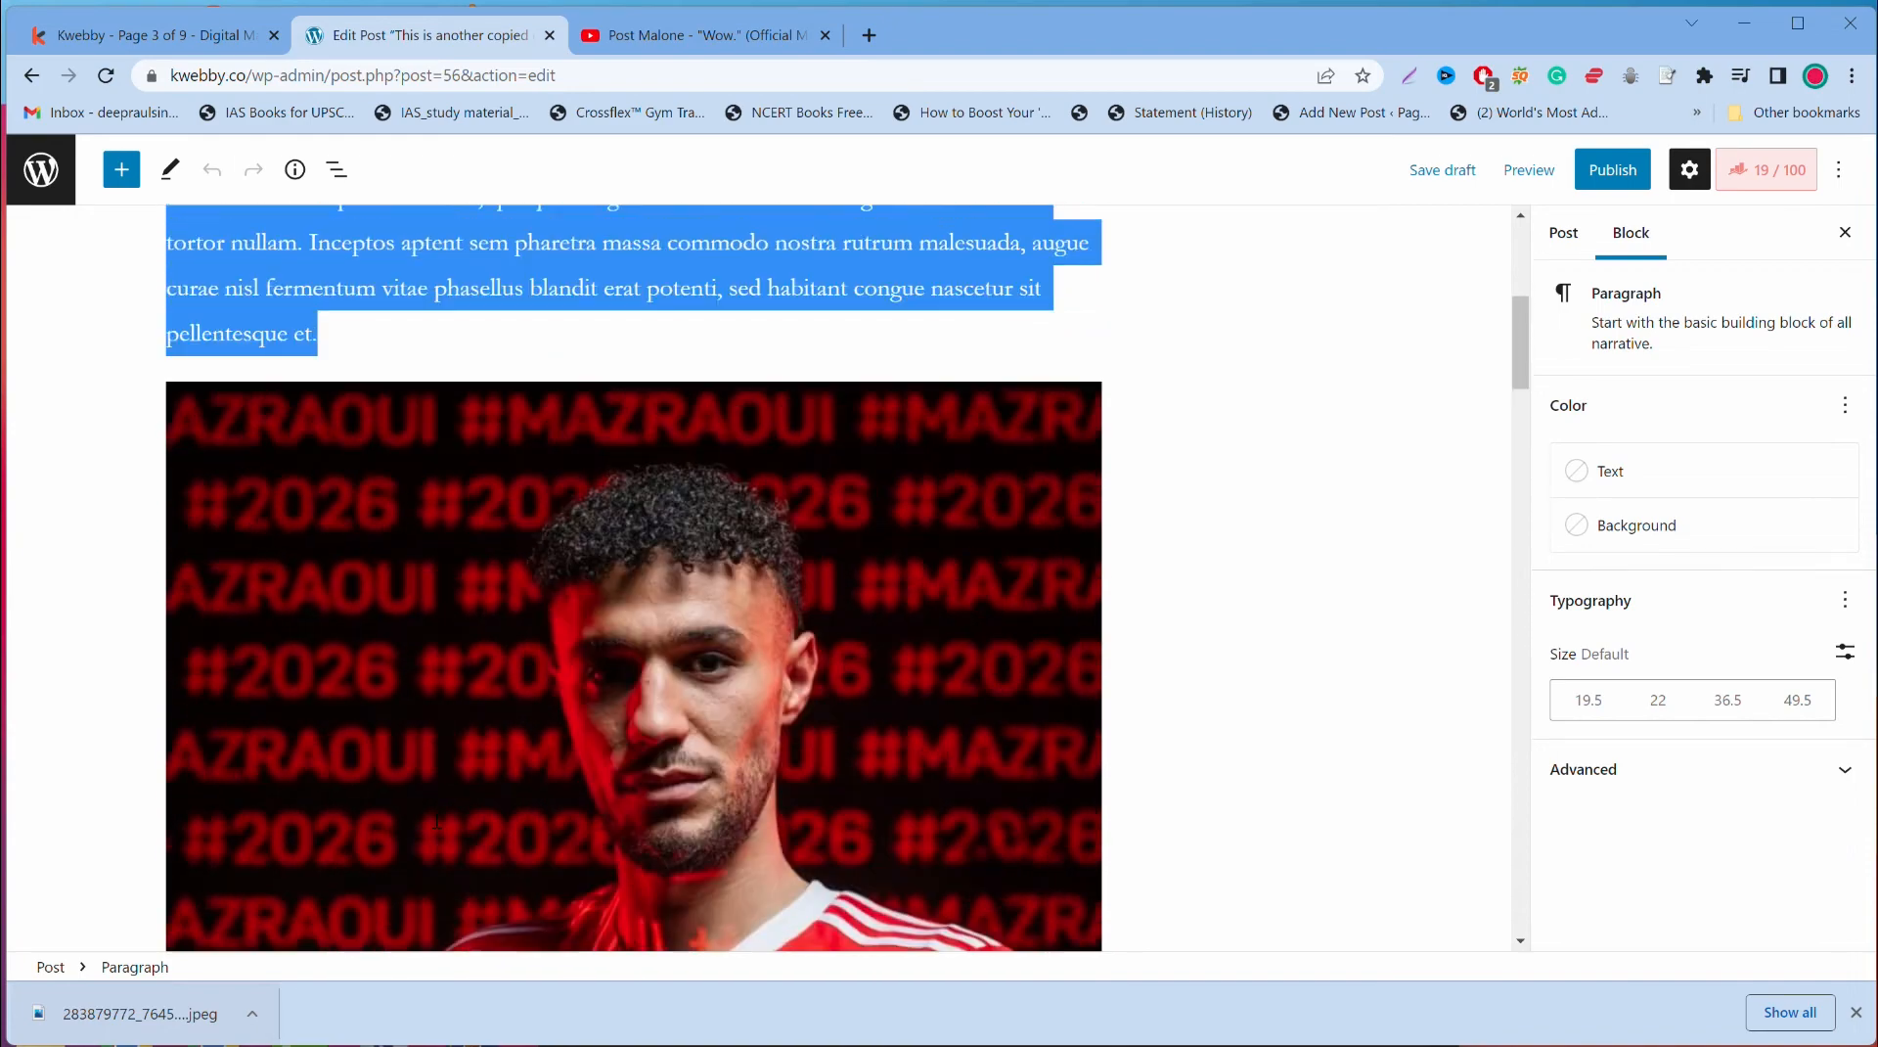
{"action": "scroll", "coordinate": [728, 886], "scroll_direction": "up", "scroll_amount": 1}
{"action": "left_click_drag", "start_coordinate": [728, 851], "coordinate": [800, 811]}
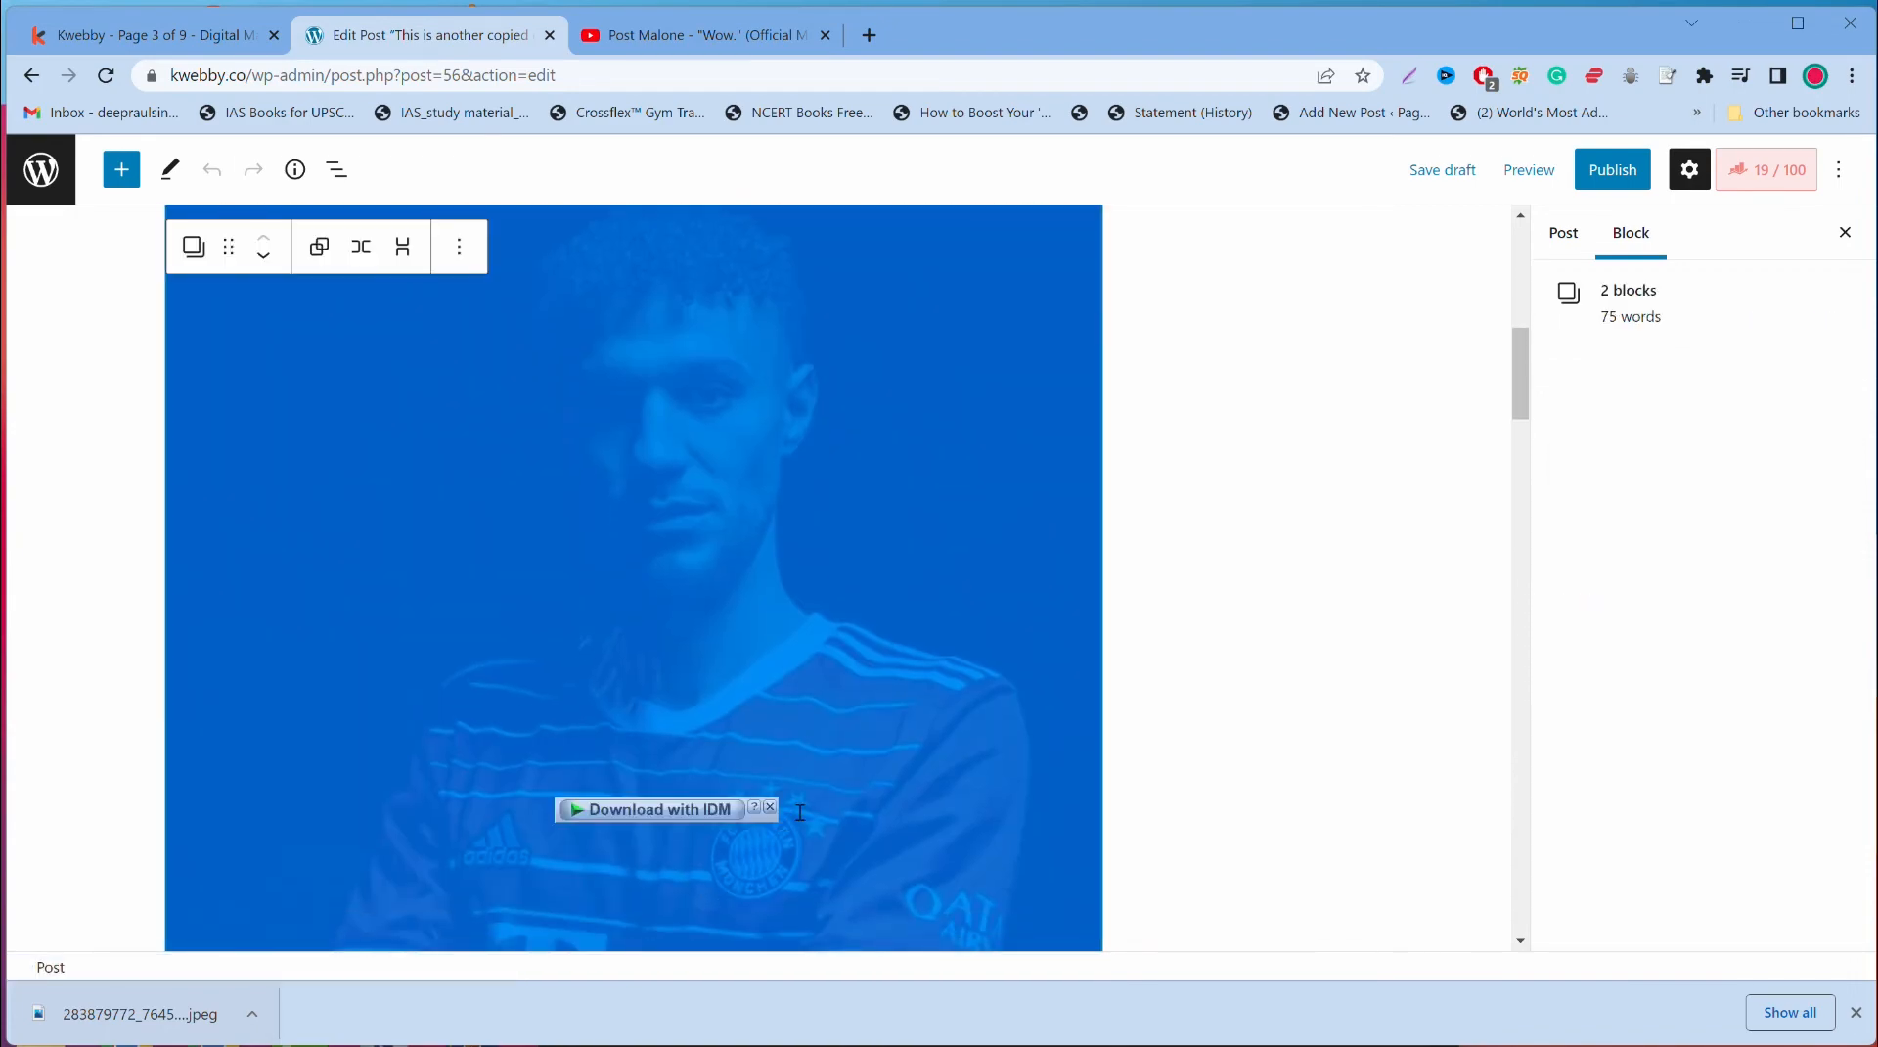
{"action": "scroll", "coordinate": [841, 783], "scroll_direction": "down", "scroll_amount": 4}
{"action": "scroll", "coordinate": [841, 784], "scroll_direction": "up", "scroll_amount": 5}
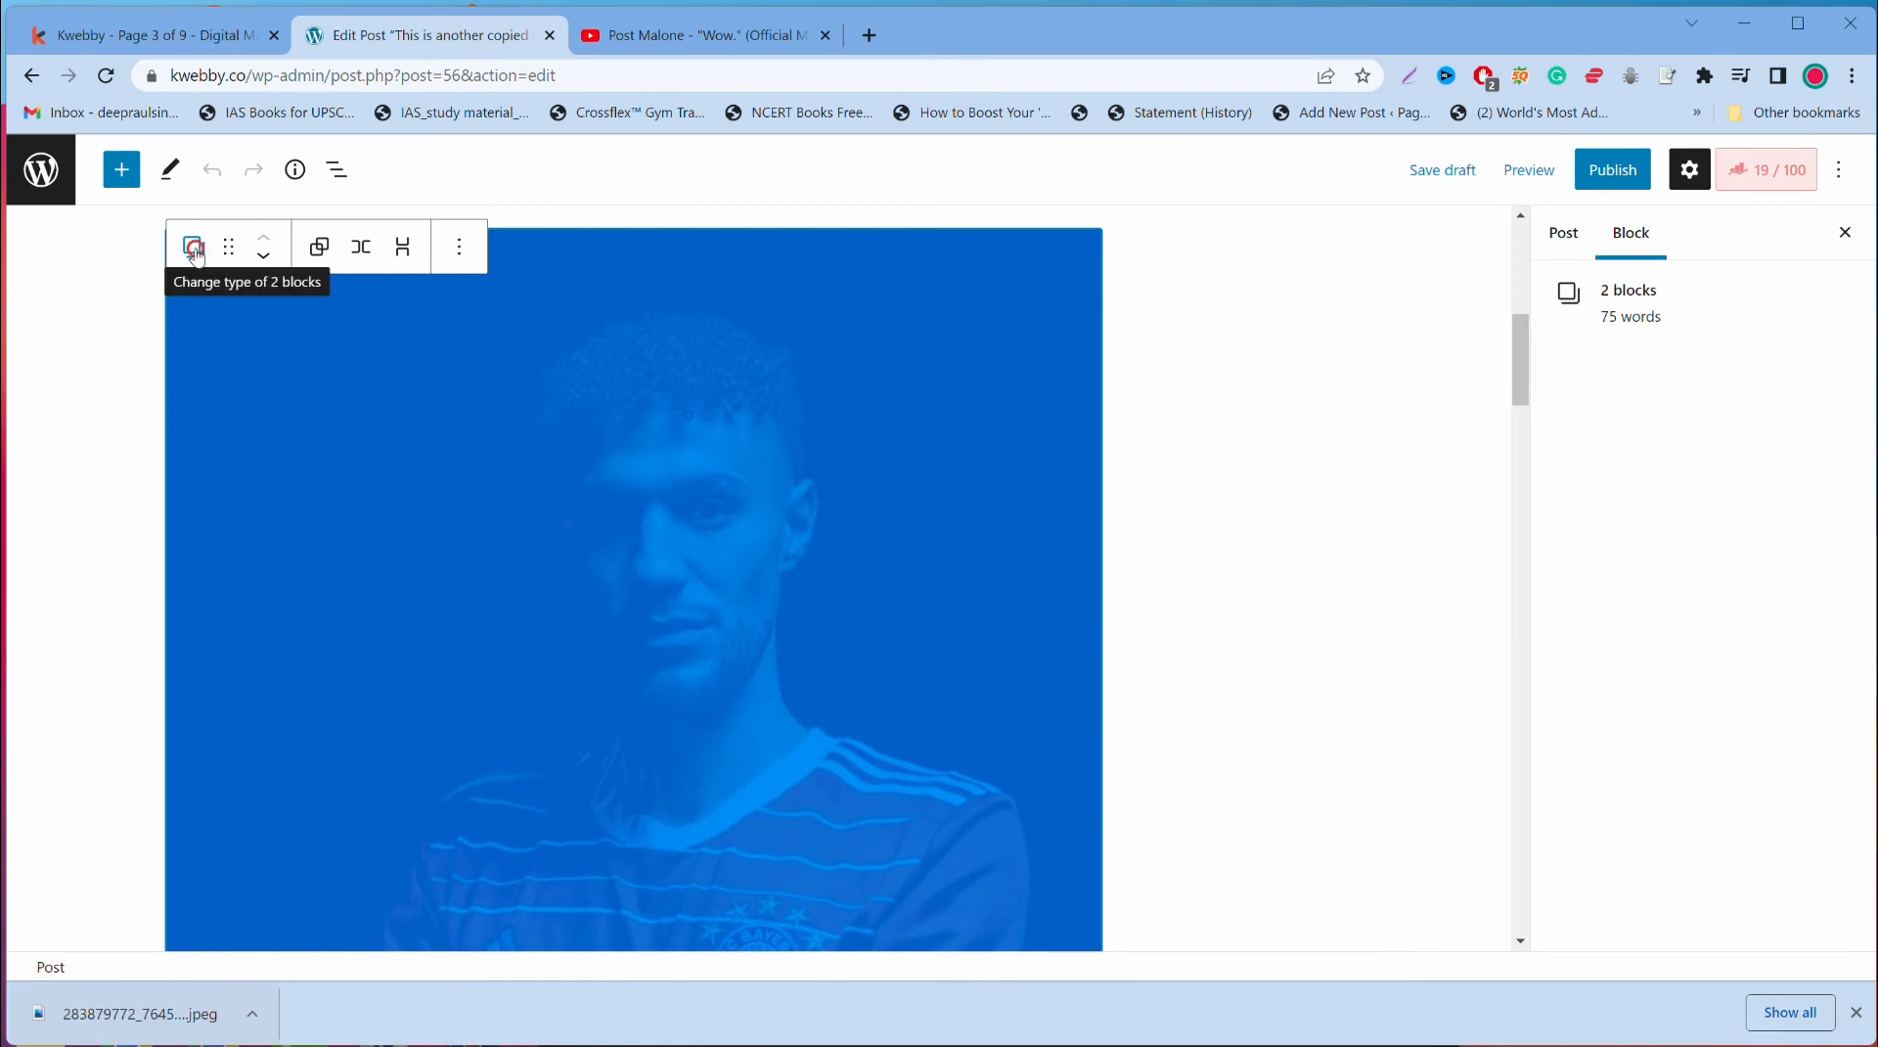
{"action": "left_click", "coordinate": [196, 252]}
{"action": "left_click", "coordinate": [274, 359]}
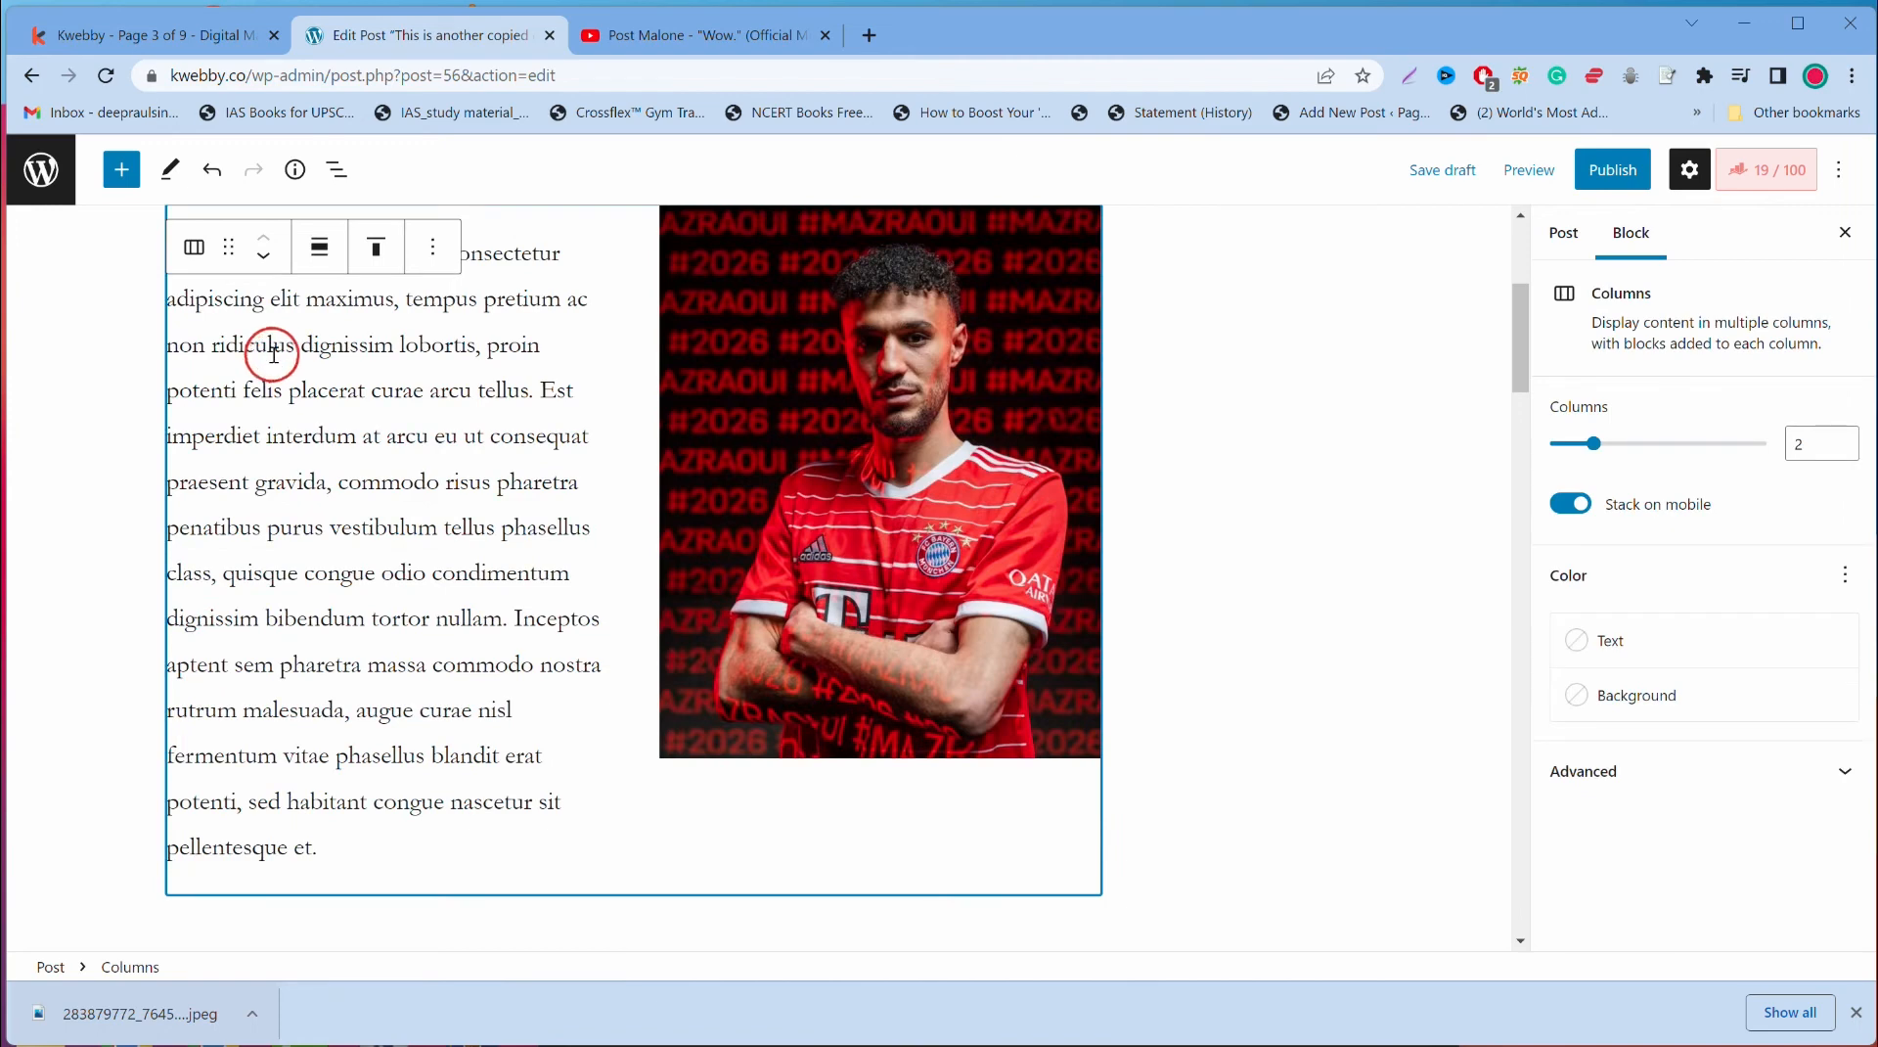
{"action": "scroll", "coordinate": [275, 362], "scroll_direction": "up", "scroll_amount": 3}
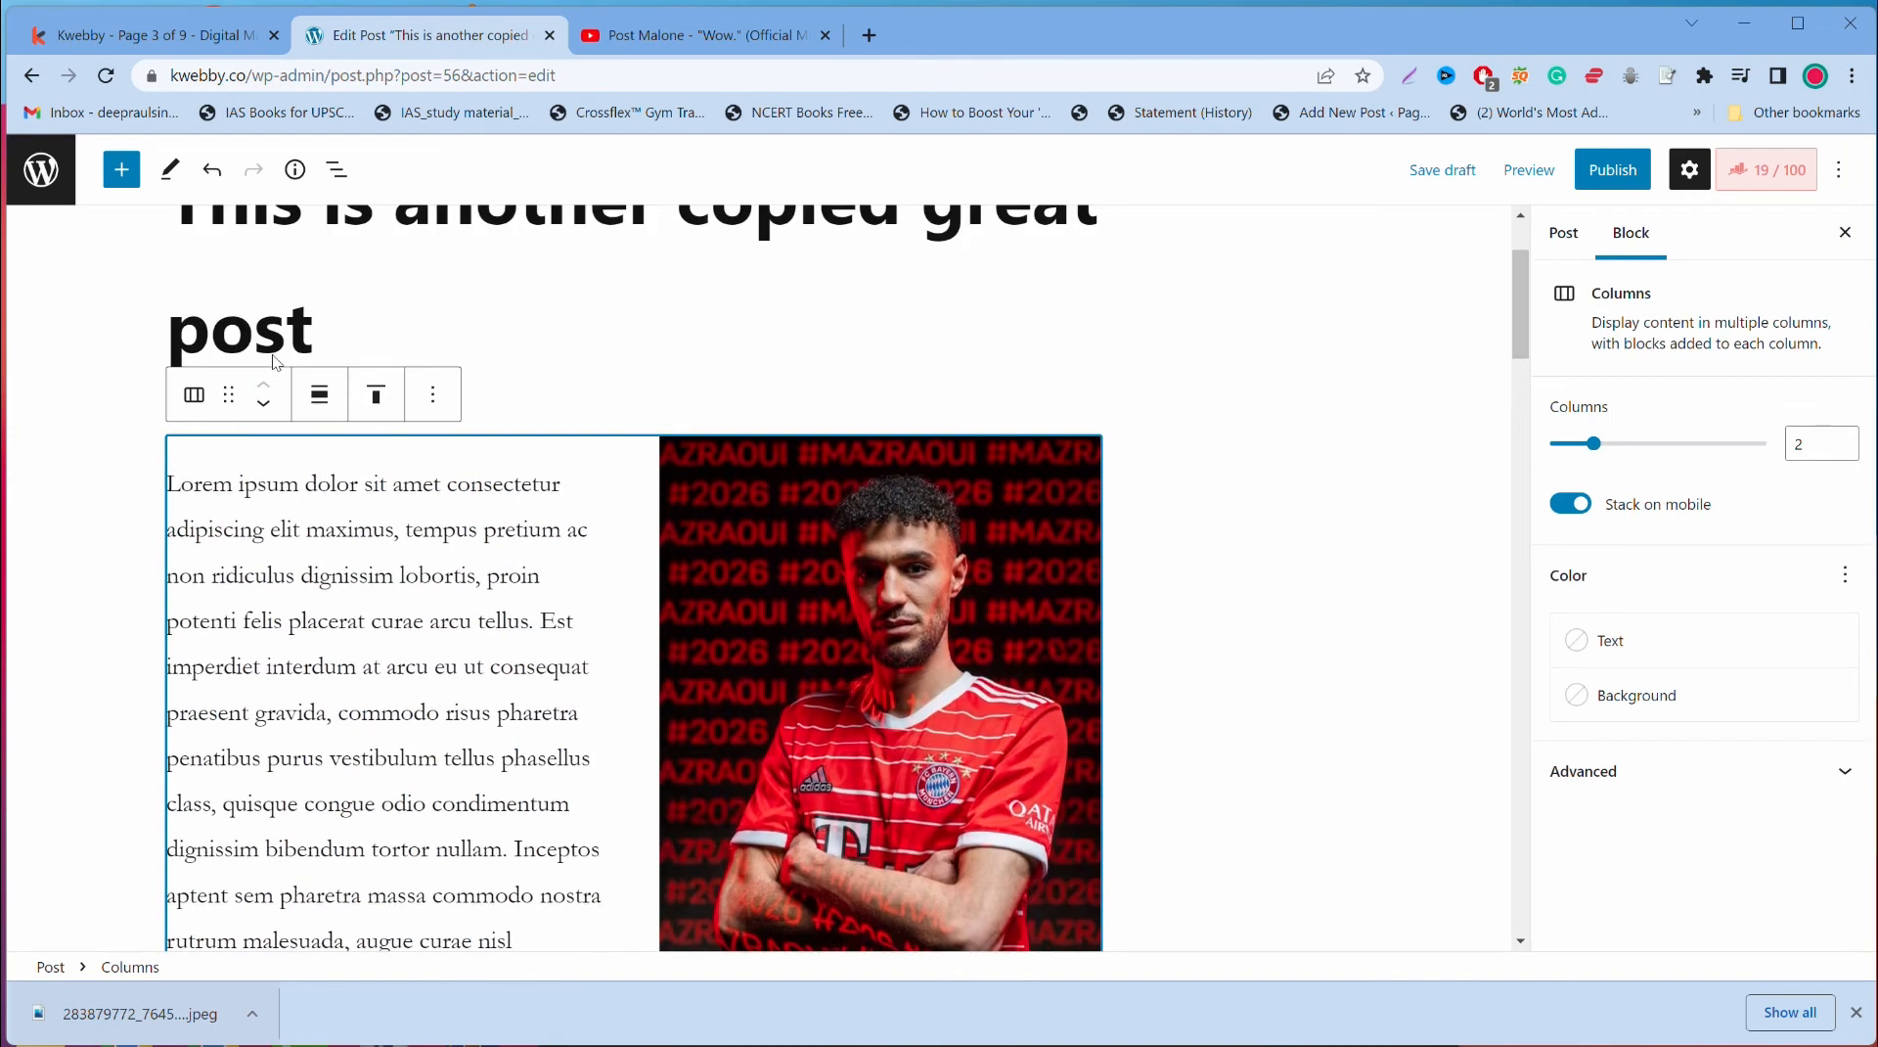
Step: View the transform options and block settings of the image in the second column
{"action": "scroll", "coordinate": [590, 478], "scroll_direction": "down", "scroll_amount": 3}
{"action": "left_click", "coordinate": [814, 554]}
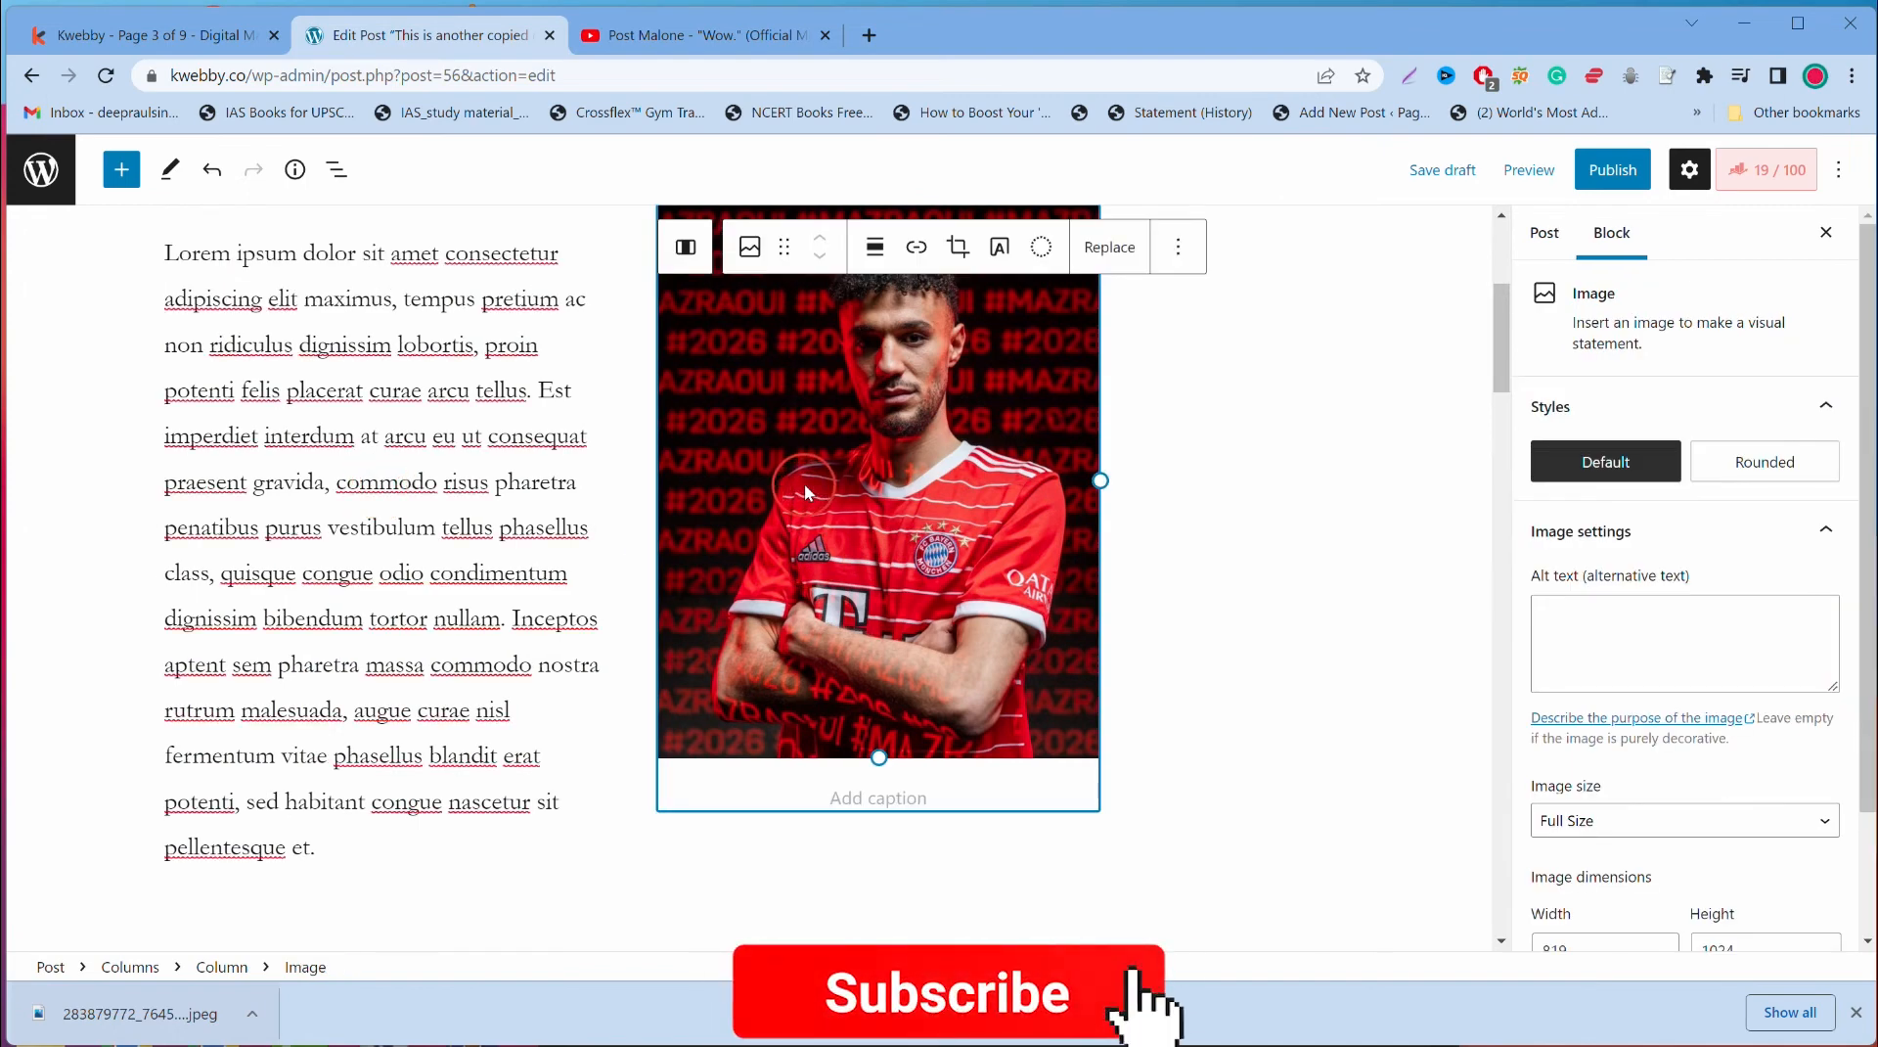
{"action": "left_click", "coordinate": [749, 247]}
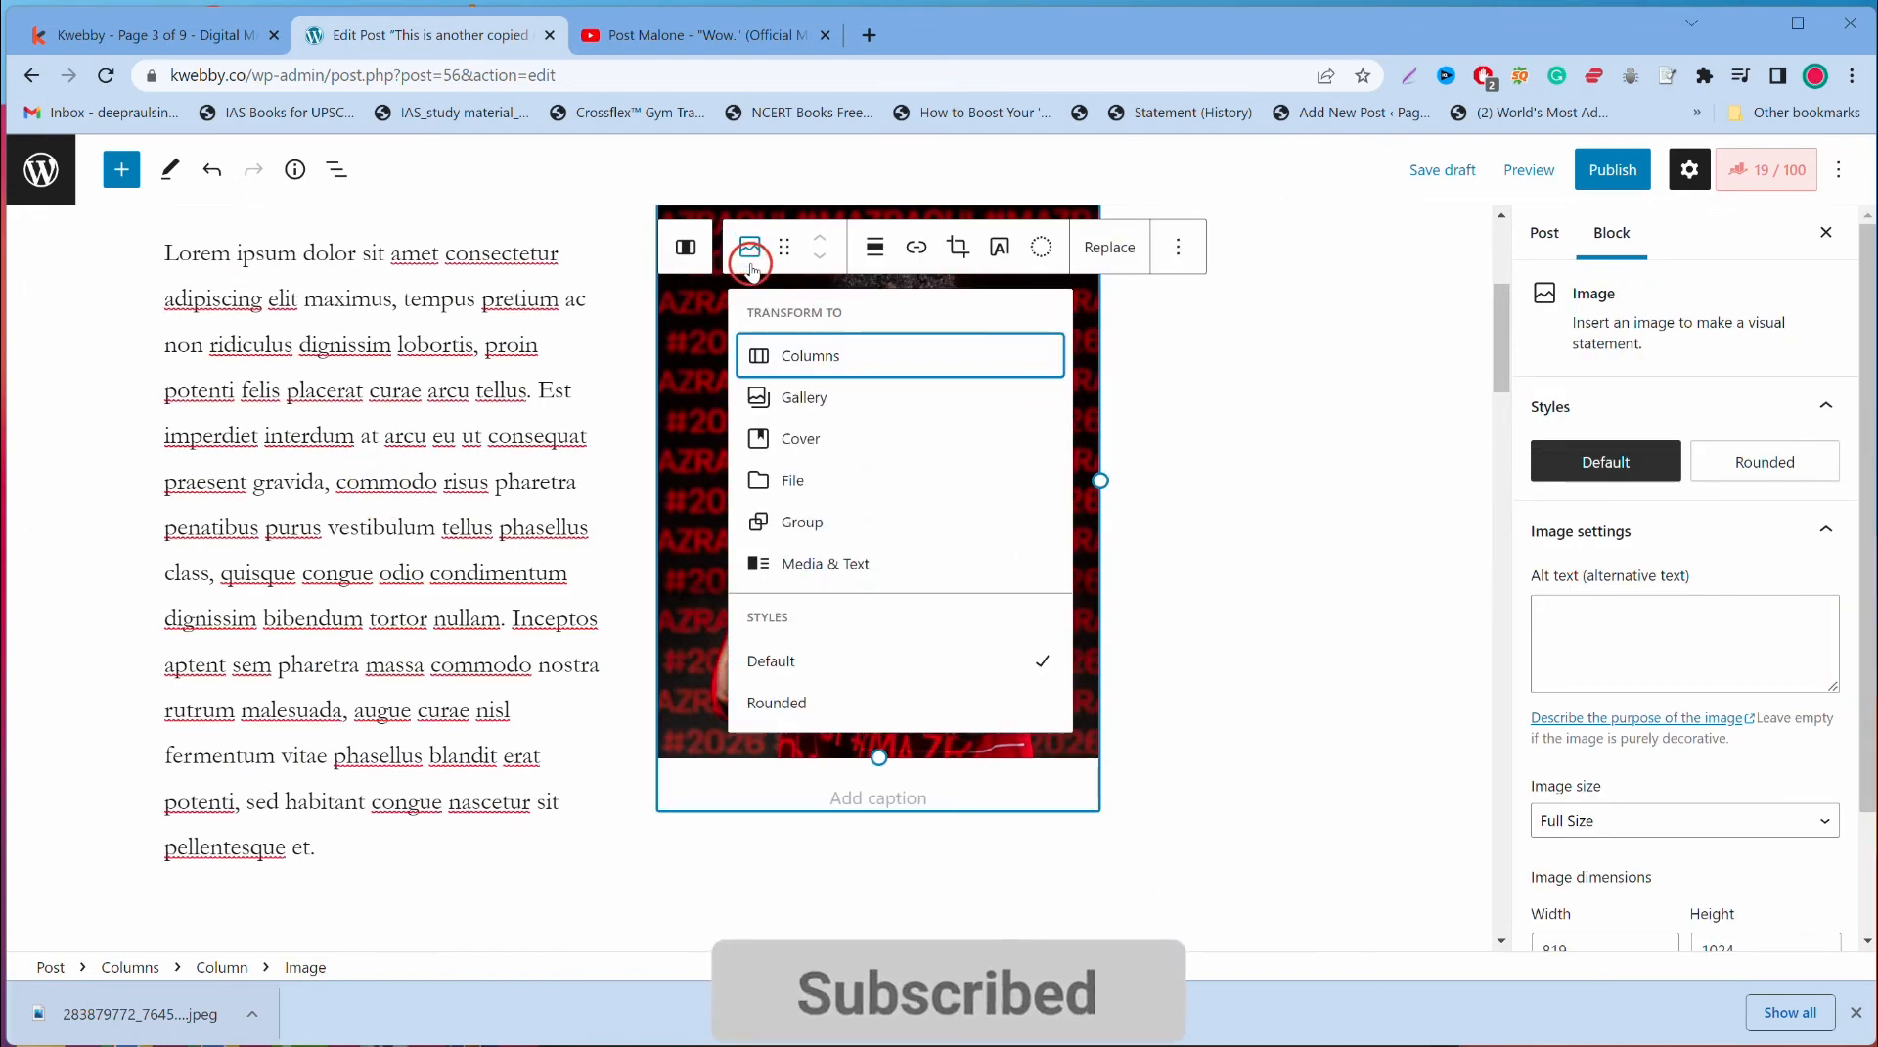
{"action": "left_click", "coordinate": [1621, 247]}
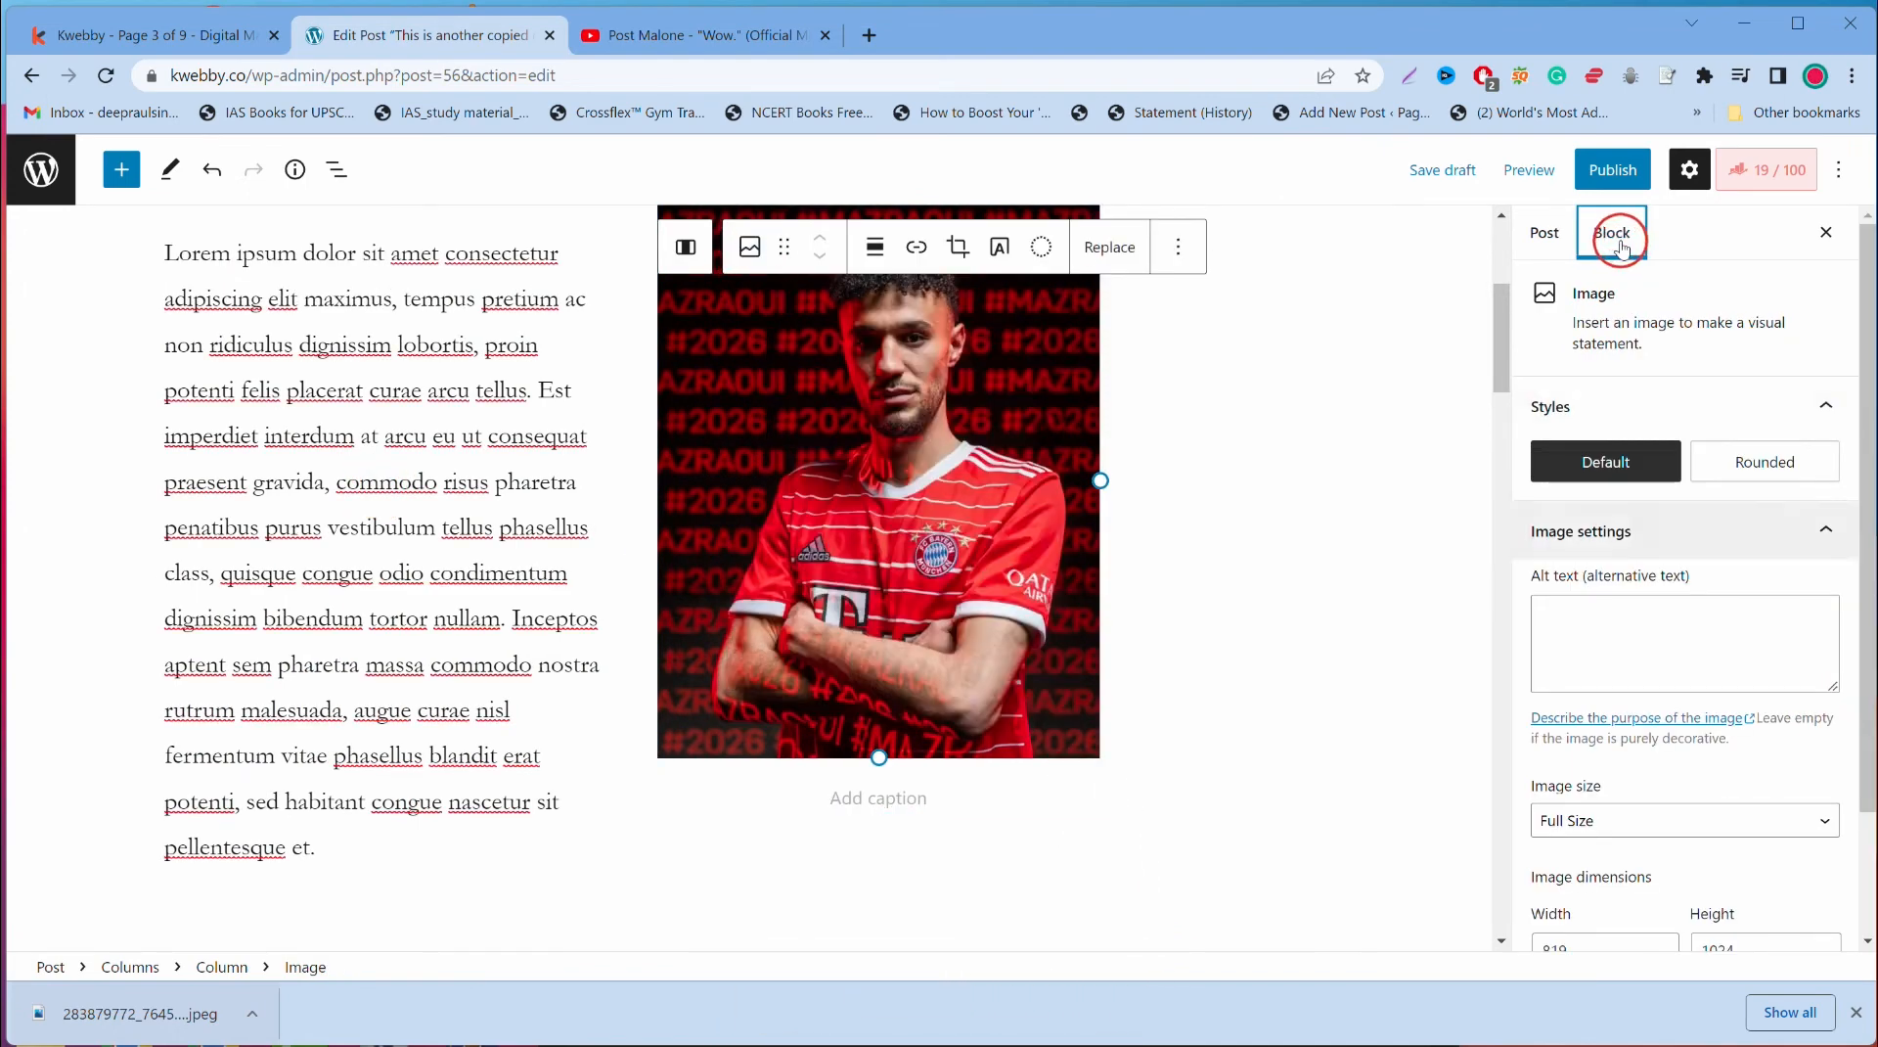
{"action": "scroll", "coordinate": [1621, 246], "scroll_direction": "down", "scroll_amount": 2}
{"action": "scroll", "coordinate": [1624, 248], "scroll_direction": "up", "scroll_amount": 4}
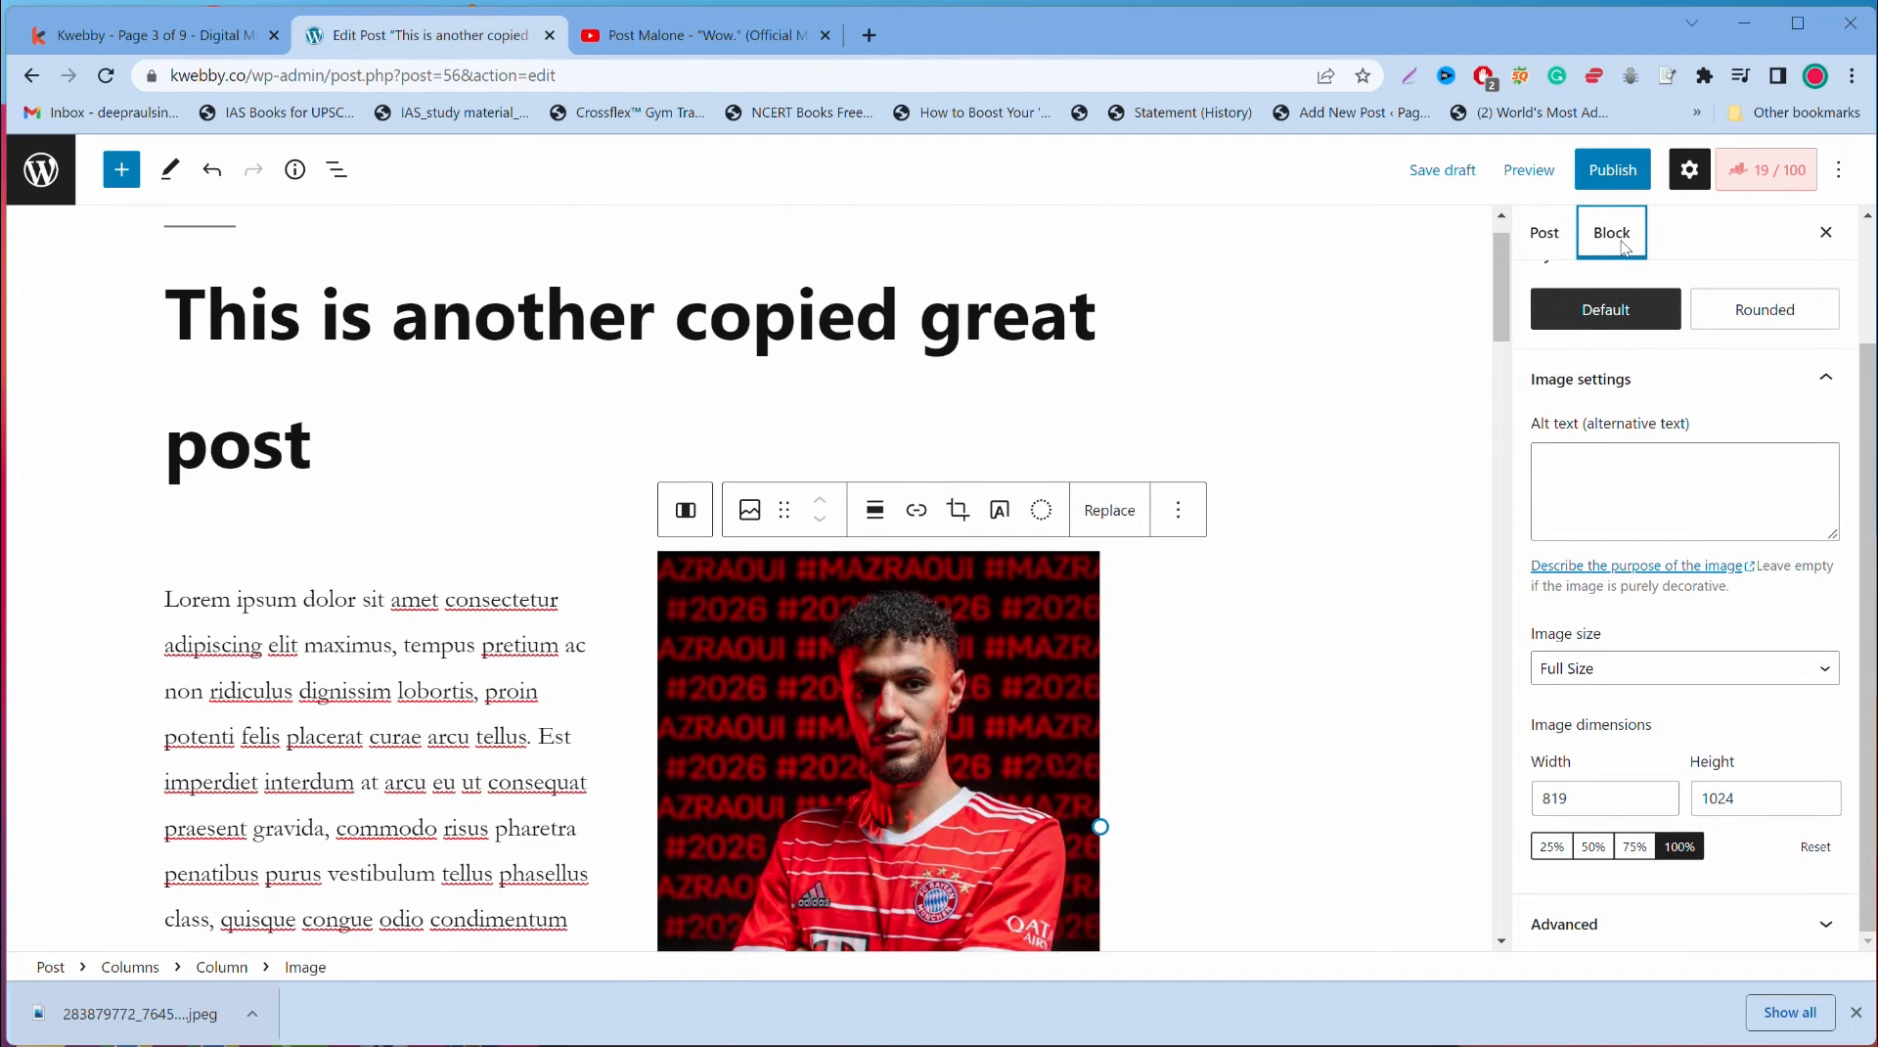
{"action": "scroll", "coordinate": [1146, 375], "scroll_direction": "down", "scroll_amount": 5}
{"action": "left_click", "coordinate": [413, 567]}
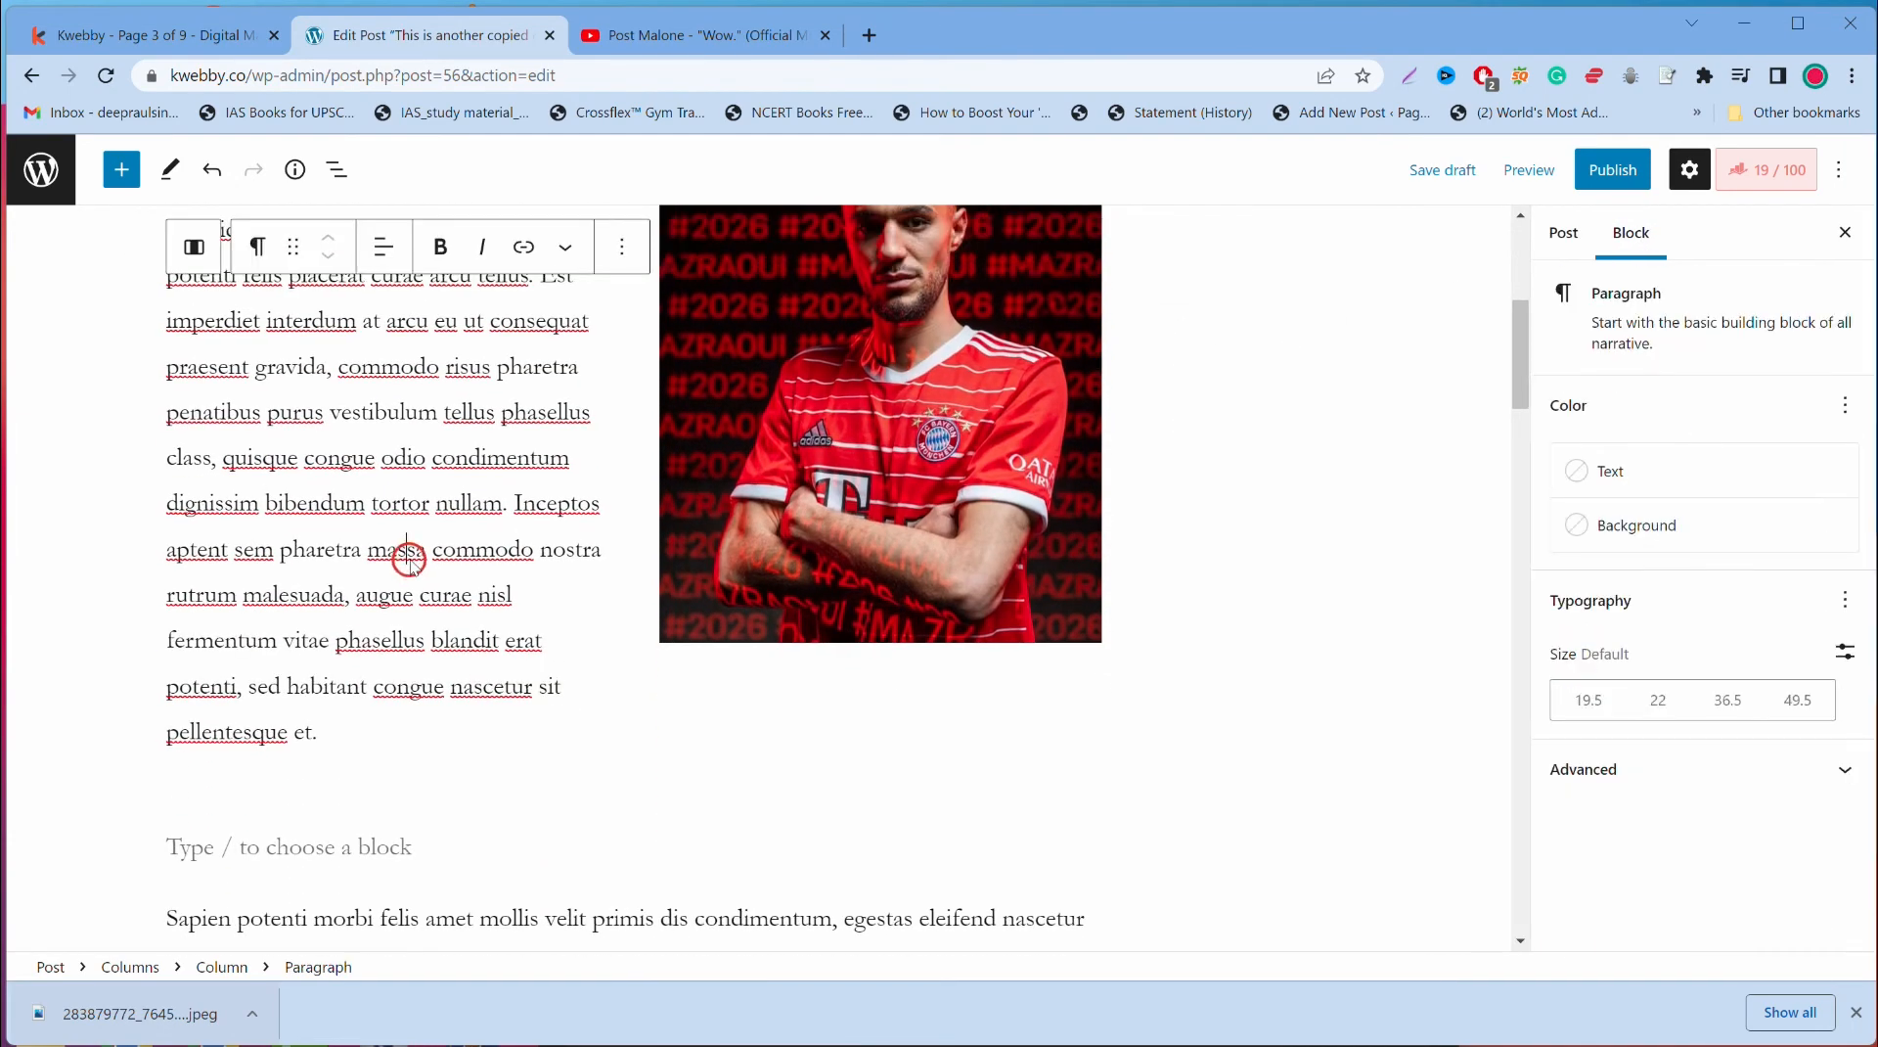
{"action": "key", "text": "ctrl+a"}
{"action": "key", "text": "ctrl+a"}
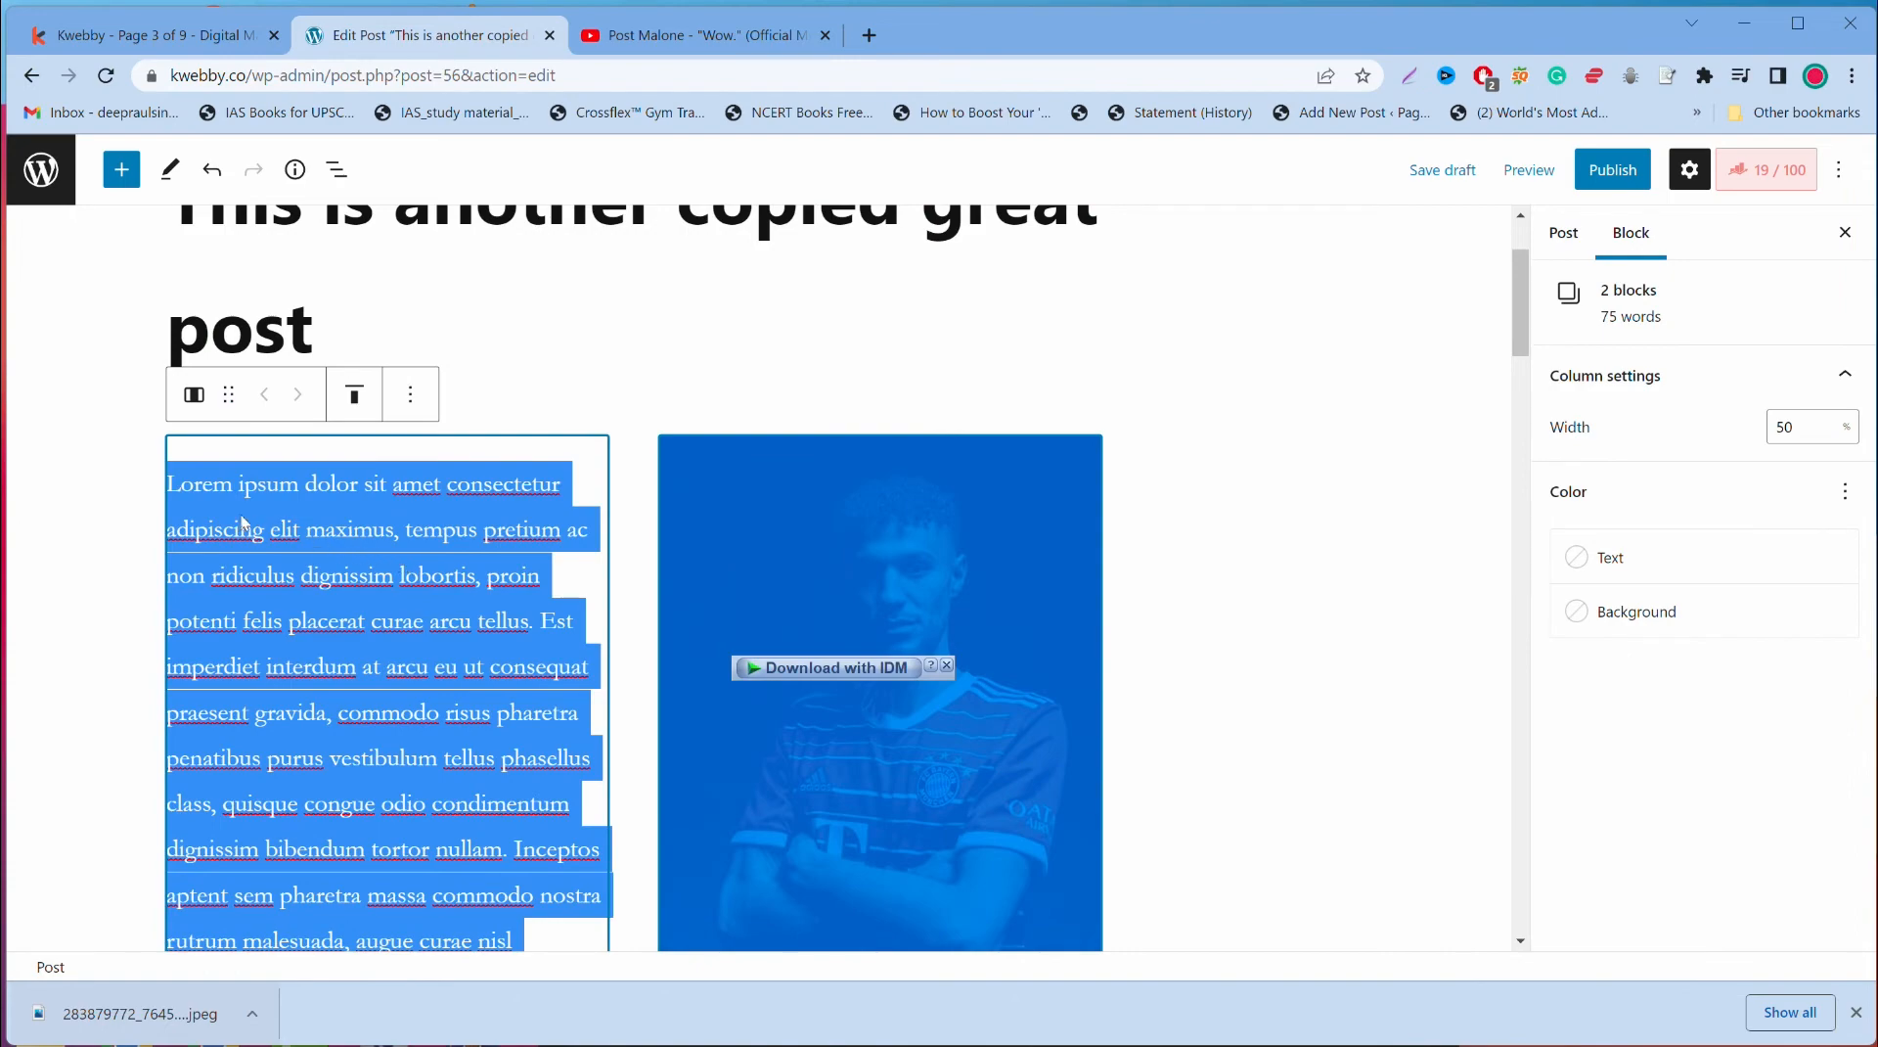
{"action": "left_click", "coordinate": [196, 503]}
Step: Look over the two-column layout and the paragraph and video below it
{"action": "scroll", "coordinate": [178, 579], "scroll_direction": "down", "scroll_amount": 4}
{"action": "scroll", "coordinate": [178, 579], "scroll_direction": "down", "scroll_amount": 1}
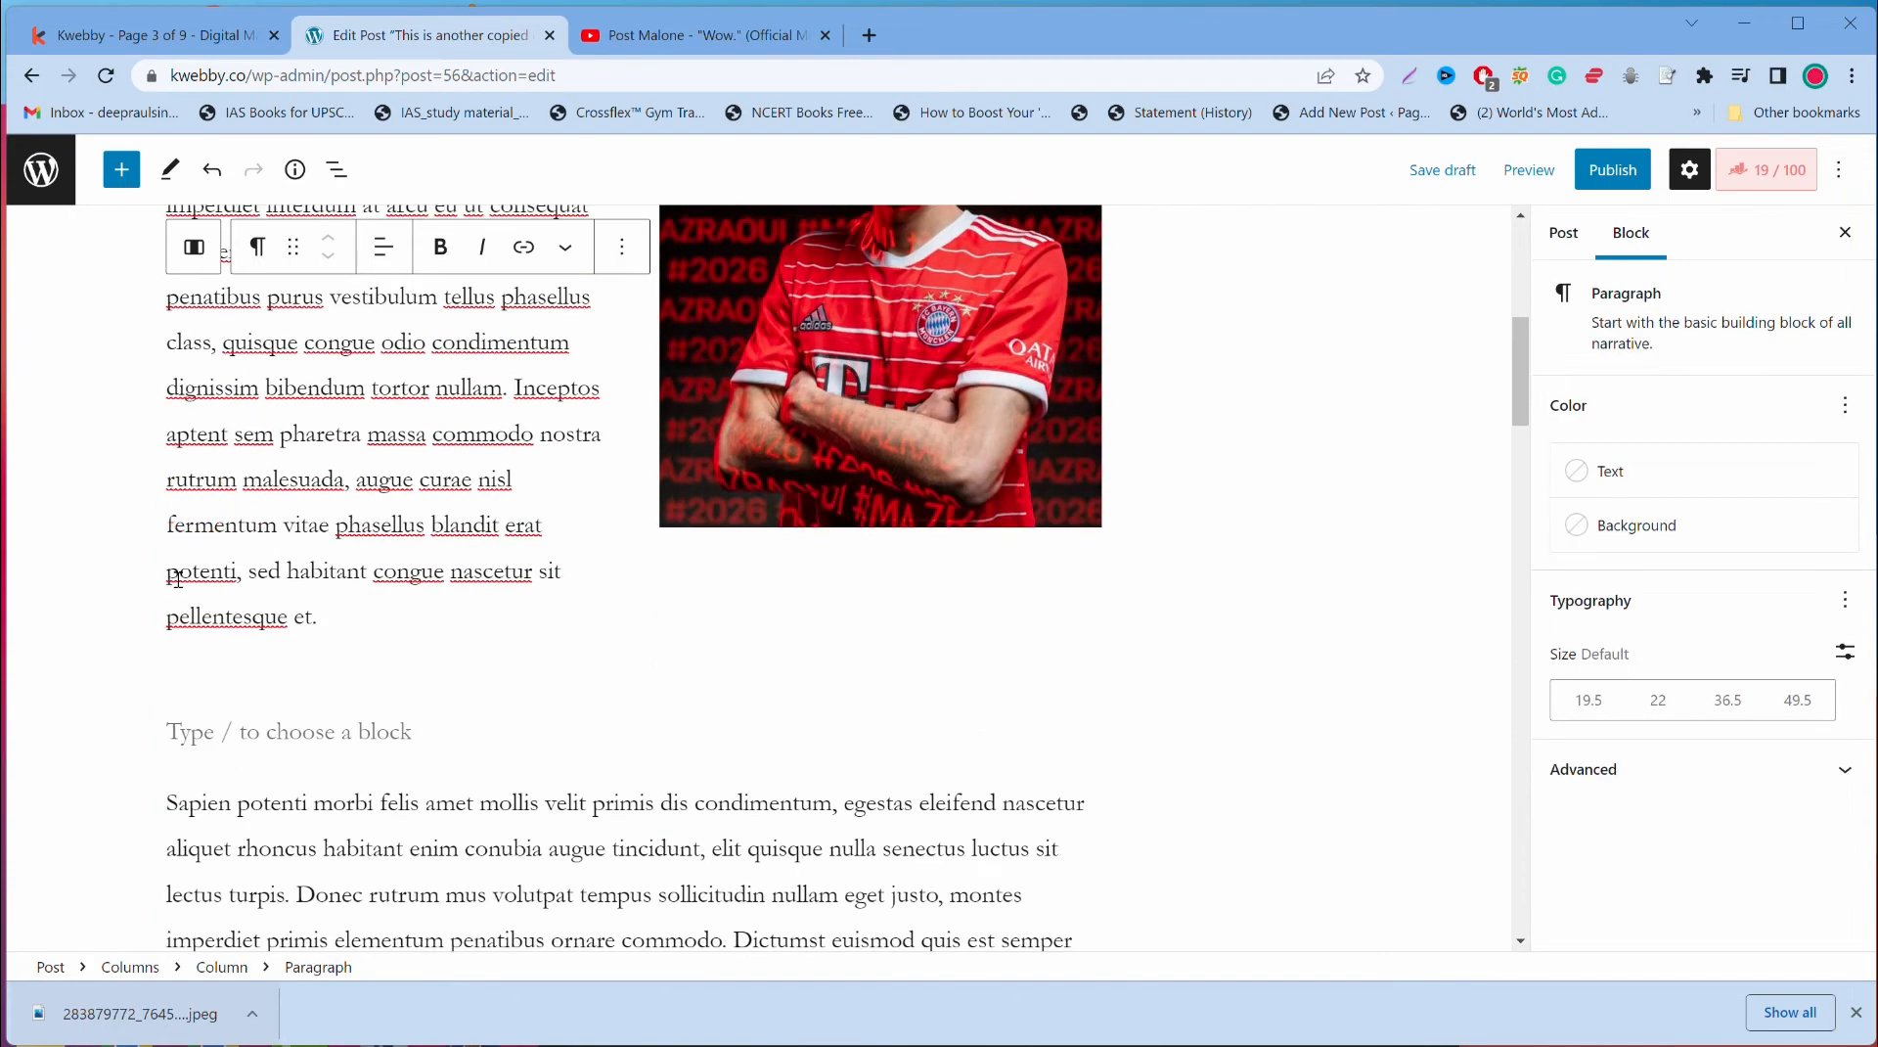
{"action": "scroll", "coordinate": [178, 579], "scroll_direction": "down", "scroll_amount": 4}
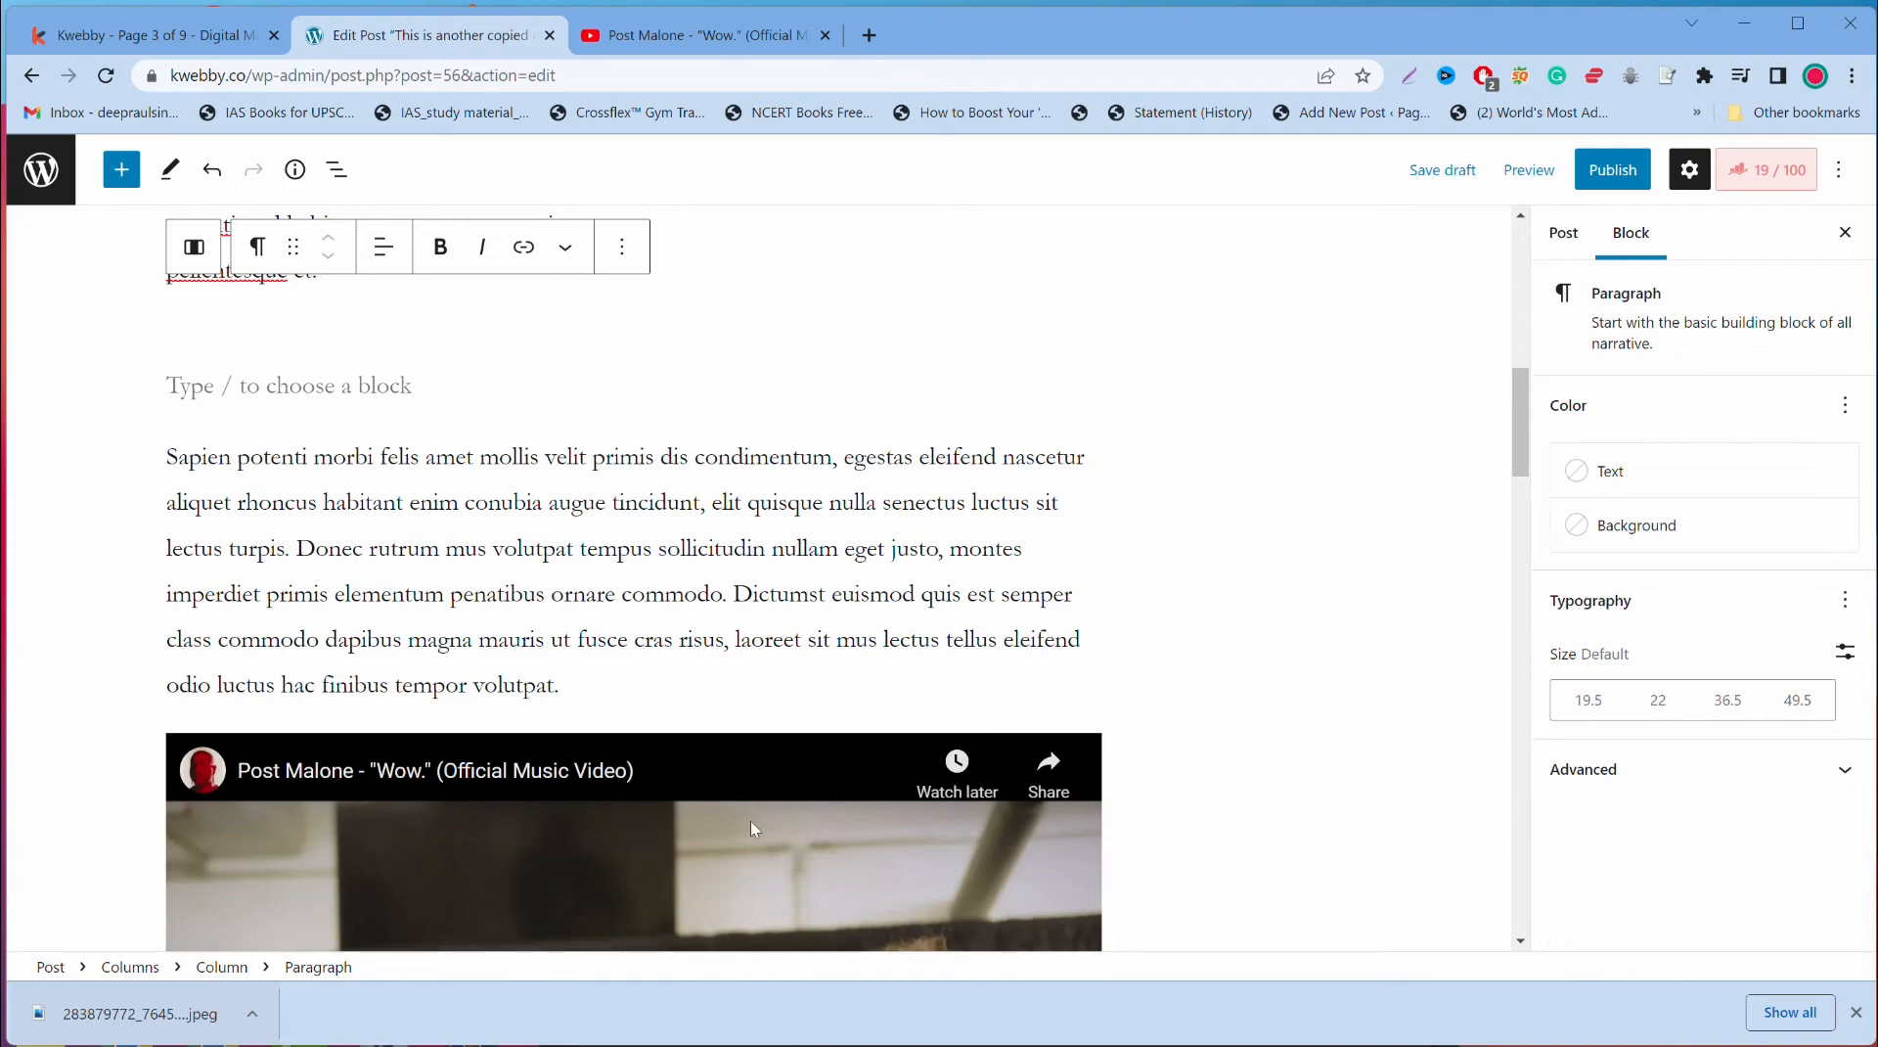
{"action": "scroll", "coordinate": [751, 732], "scroll_direction": "down", "scroll_amount": 3}
{"action": "scroll", "coordinate": [751, 732], "scroll_direction": "up", "scroll_amount": 5}
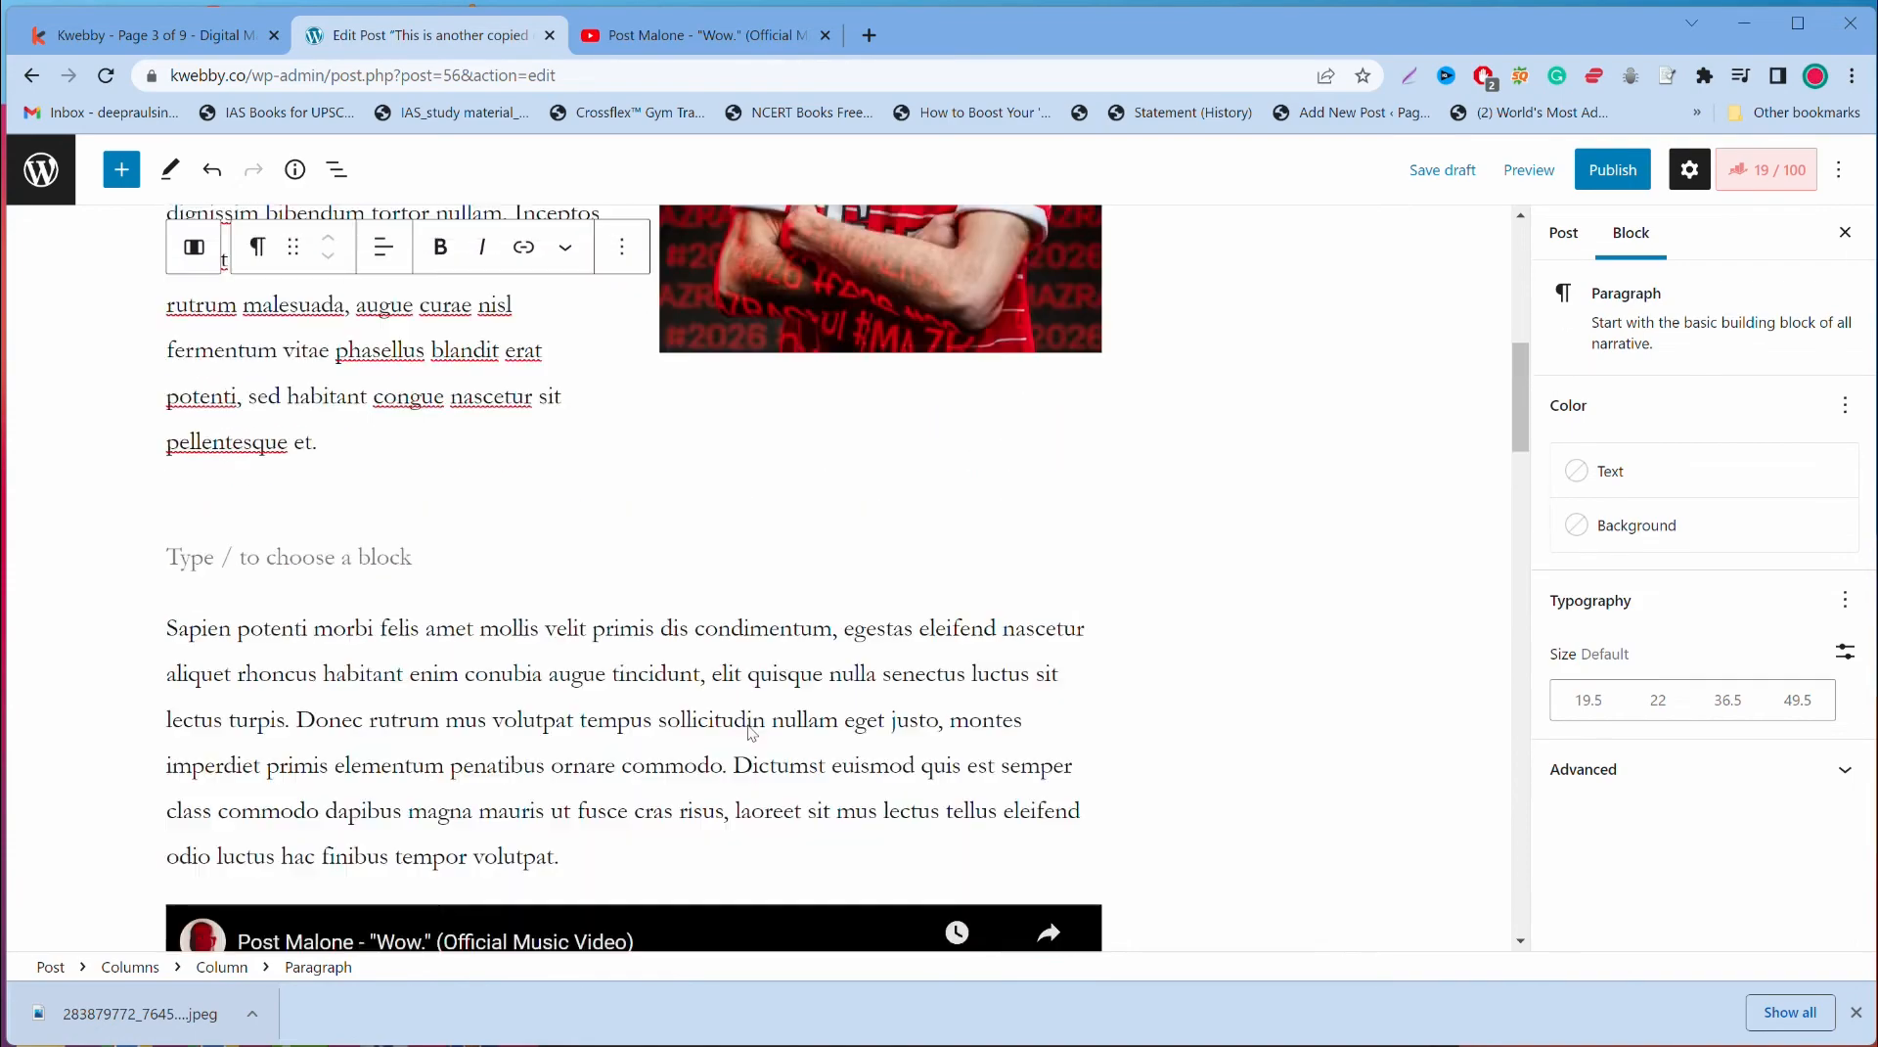
{"action": "scroll", "coordinate": [751, 732], "scroll_direction": "up", "scroll_amount": 5}
{"action": "scroll", "coordinate": [881, 665], "scroll_direction": "down", "scroll_amount": 3}
Step: Select the two-column block at the start of the post and set its vertical alignment to middle
{"action": "left_click", "coordinate": [927, 631]}
{"action": "left_click", "coordinate": [637, 654]}
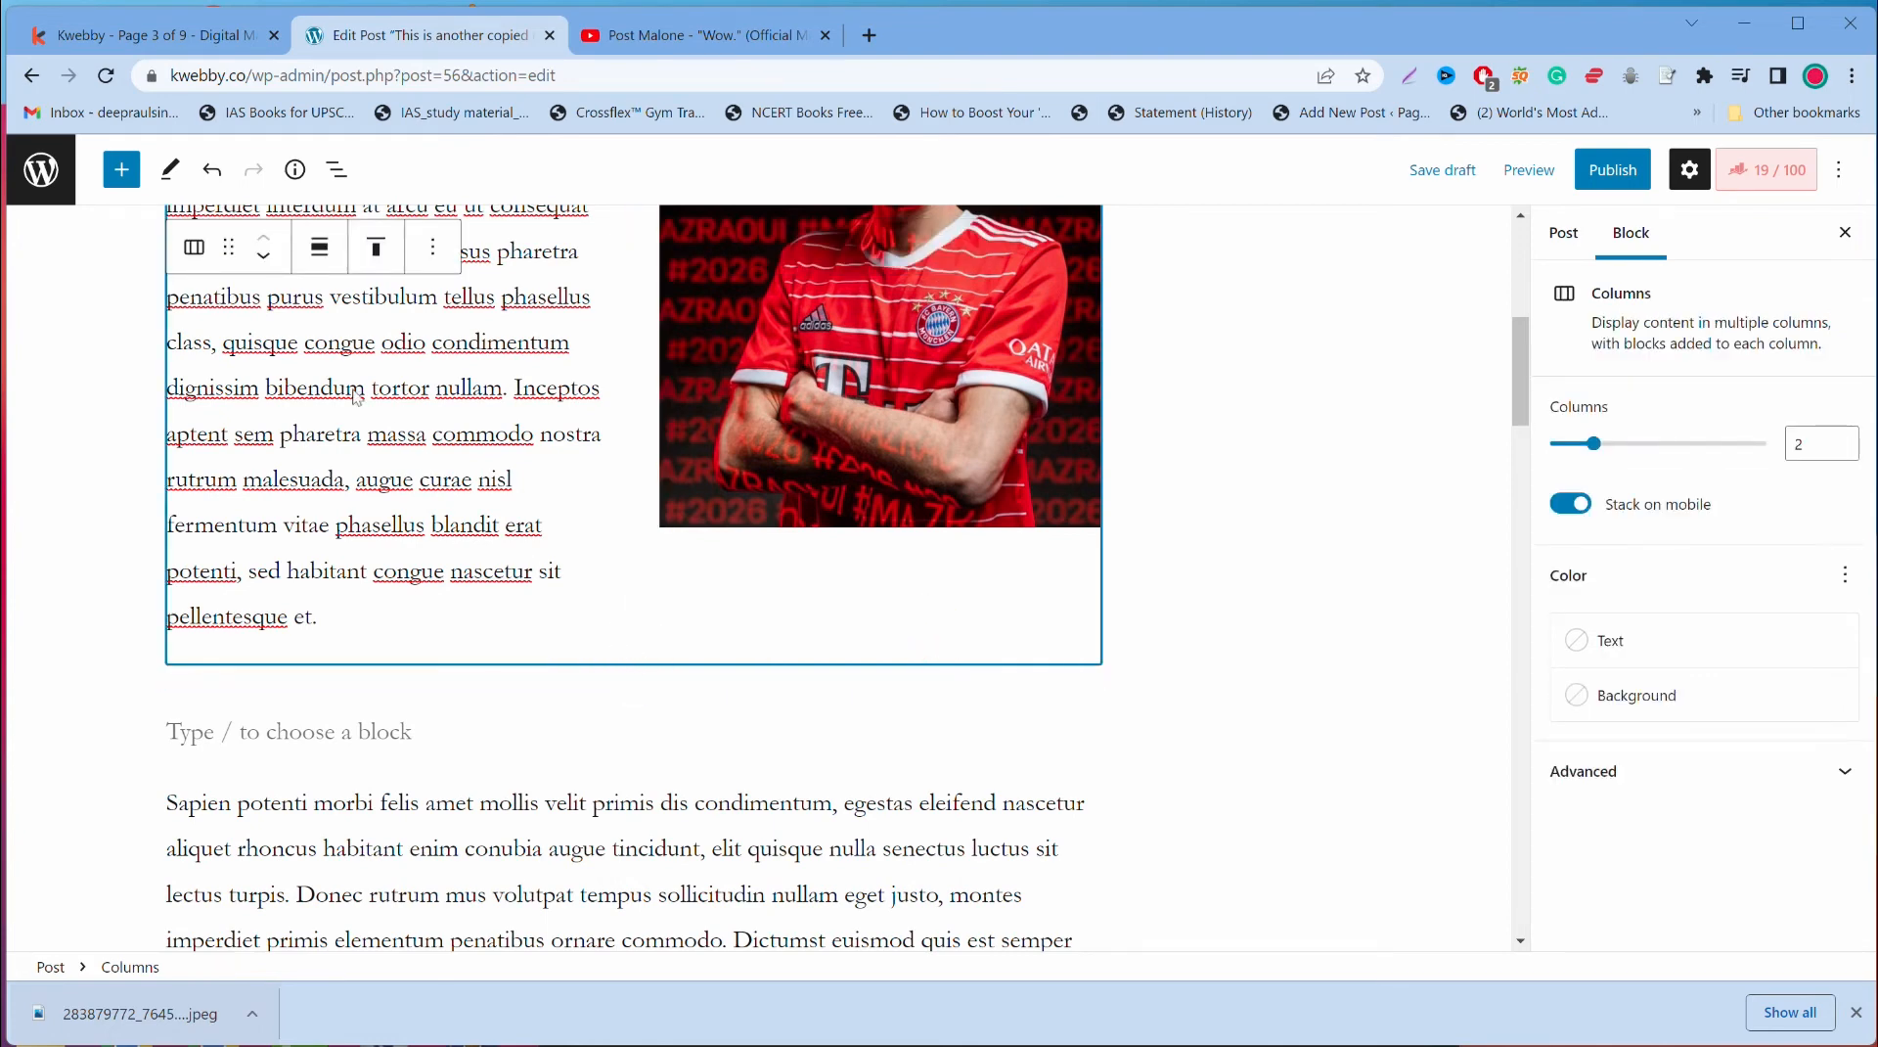
{"action": "left_click", "coordinate": [193, 246]}
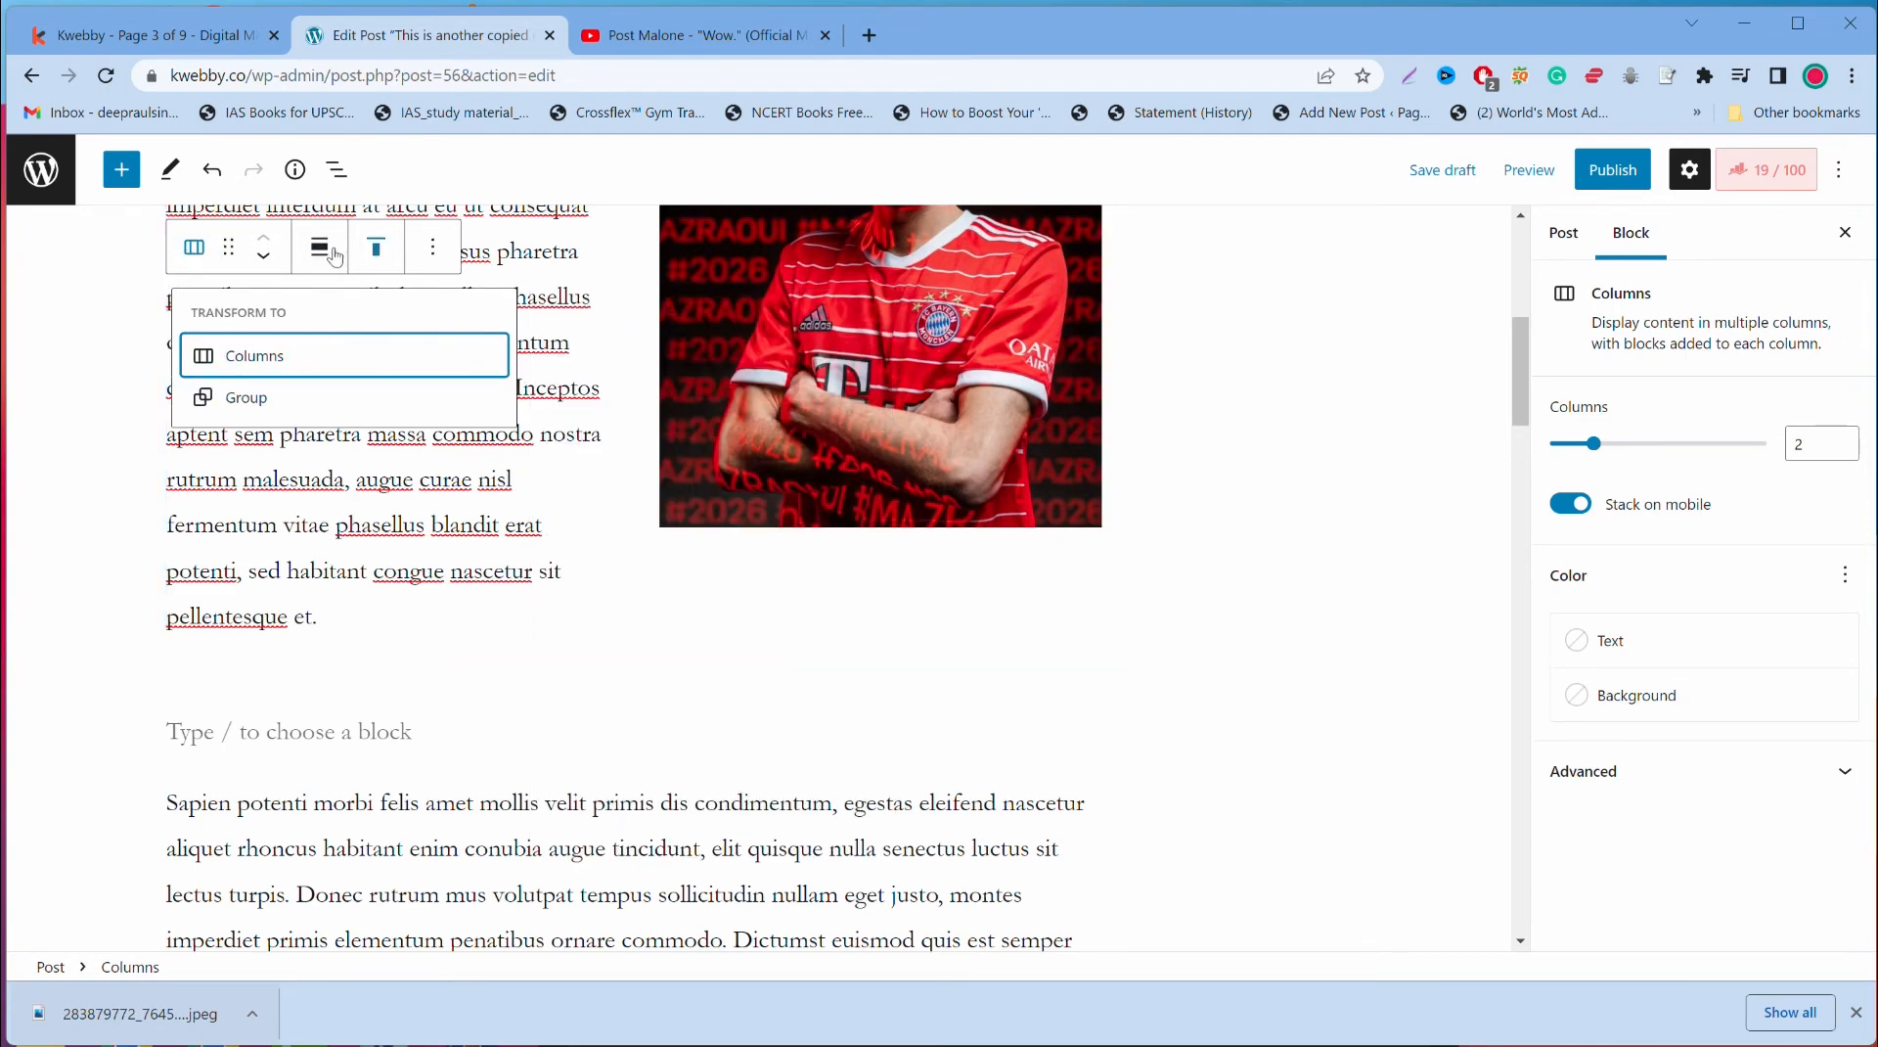
{"action": "left_click", "coordinate": [377, 252]}
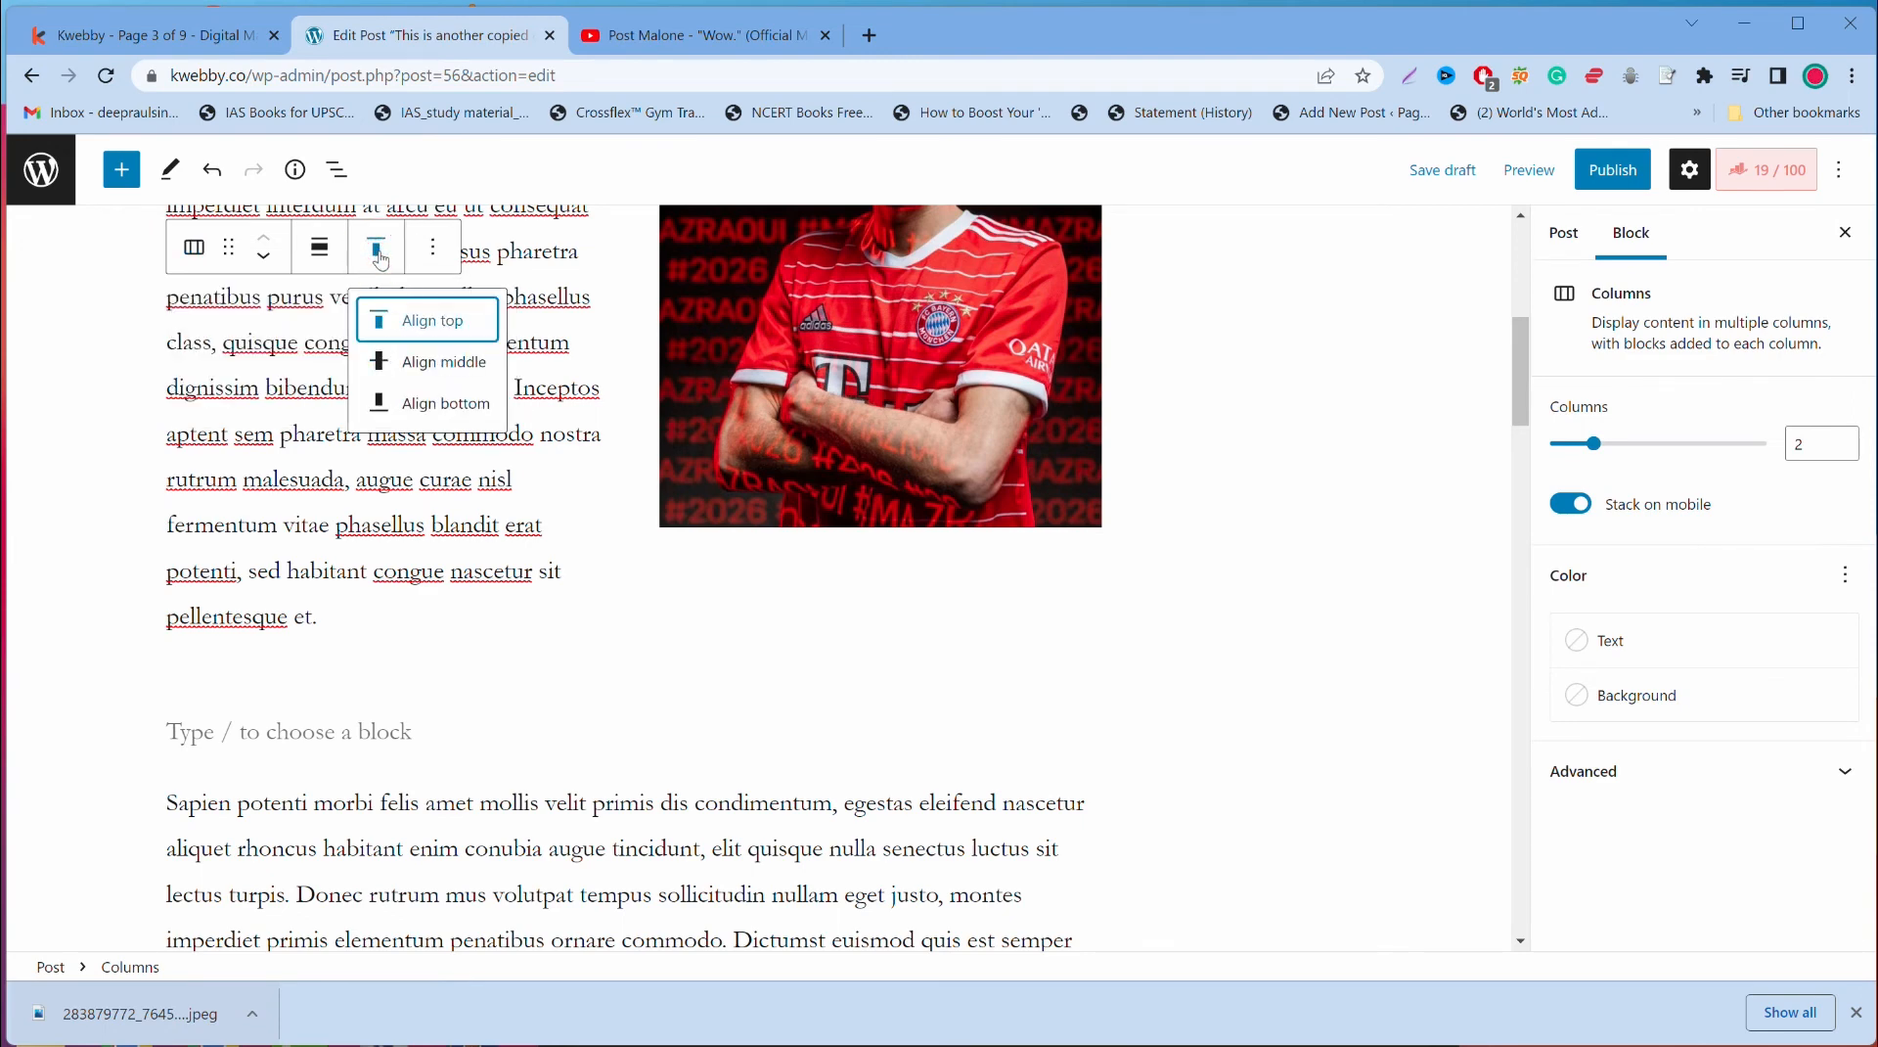
{"action": "left_click", "coordinate": [456, 362]}
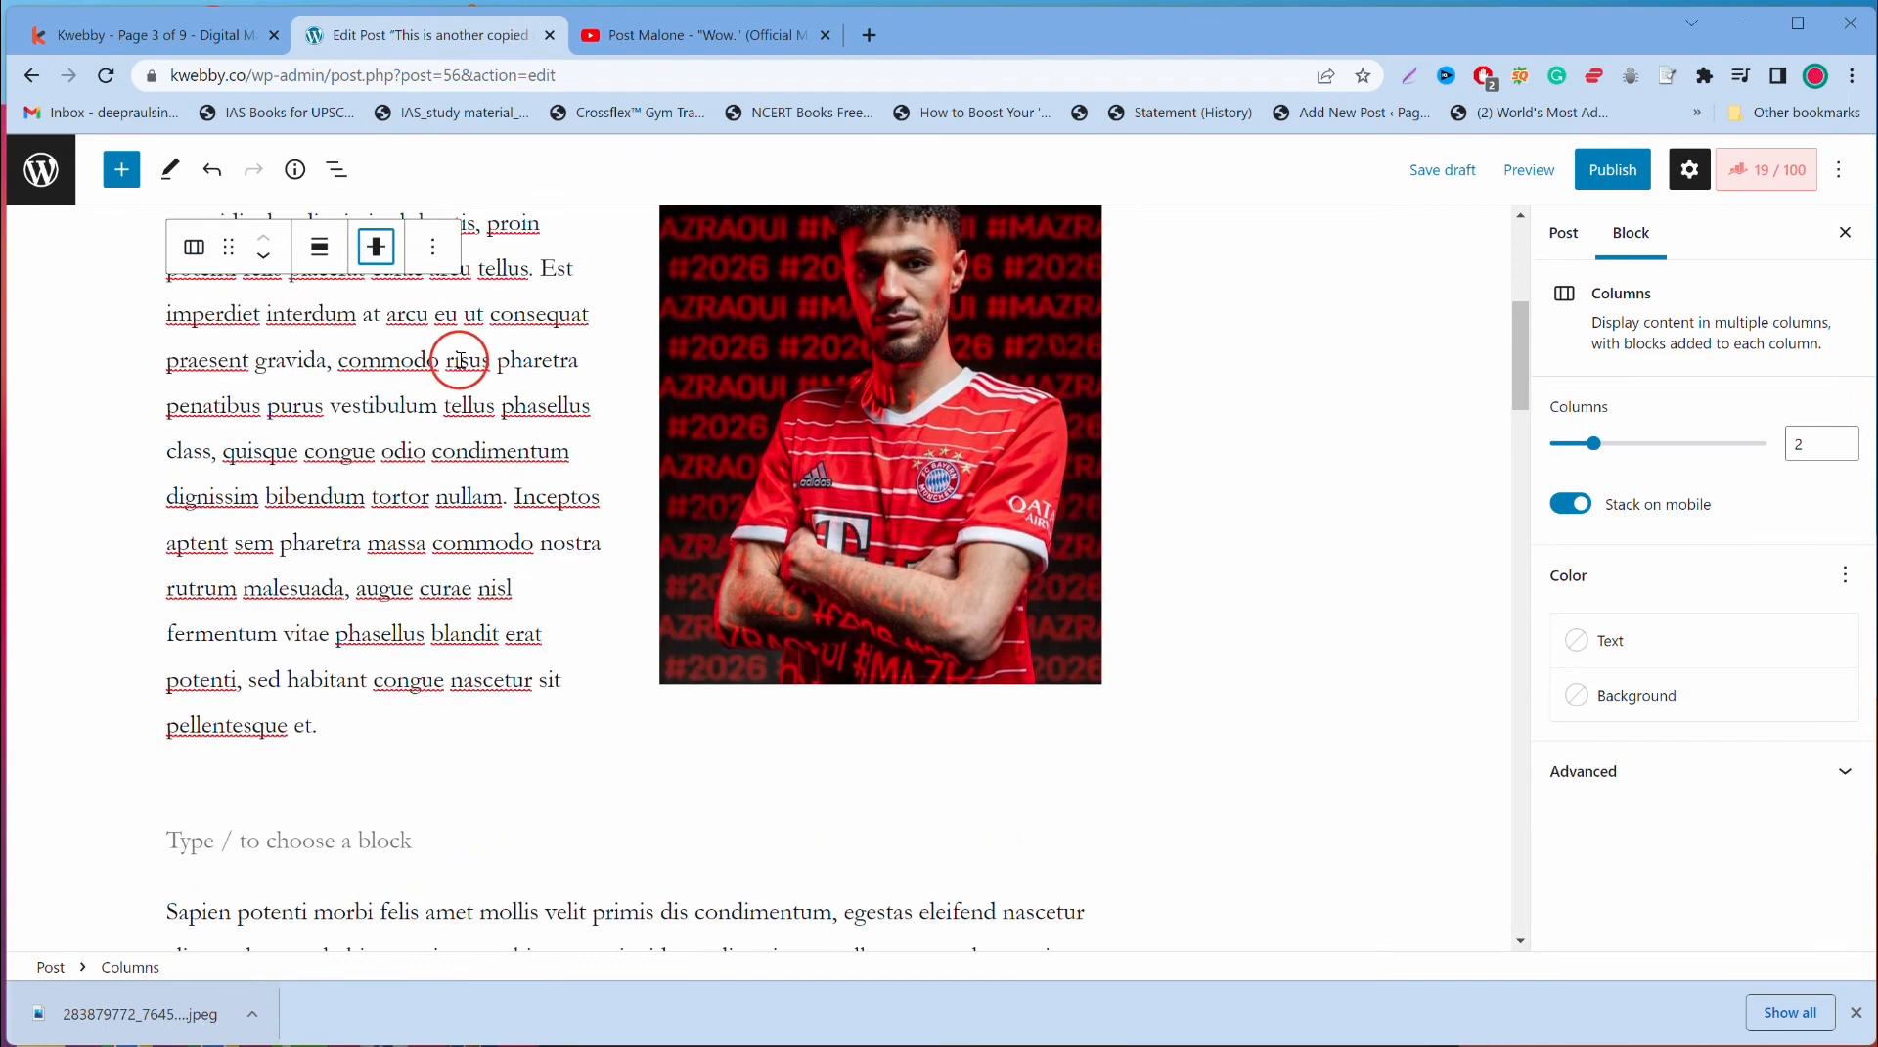
Step: Set the Columns block's vertical alignment to bottom and check how the text and image line up
{"action": "scroll", "coordinate": [460, 360], "scroll_direction": "up", "scroll_amount": 4}
{"action": "left_click", "coordinate": [375, 394]}
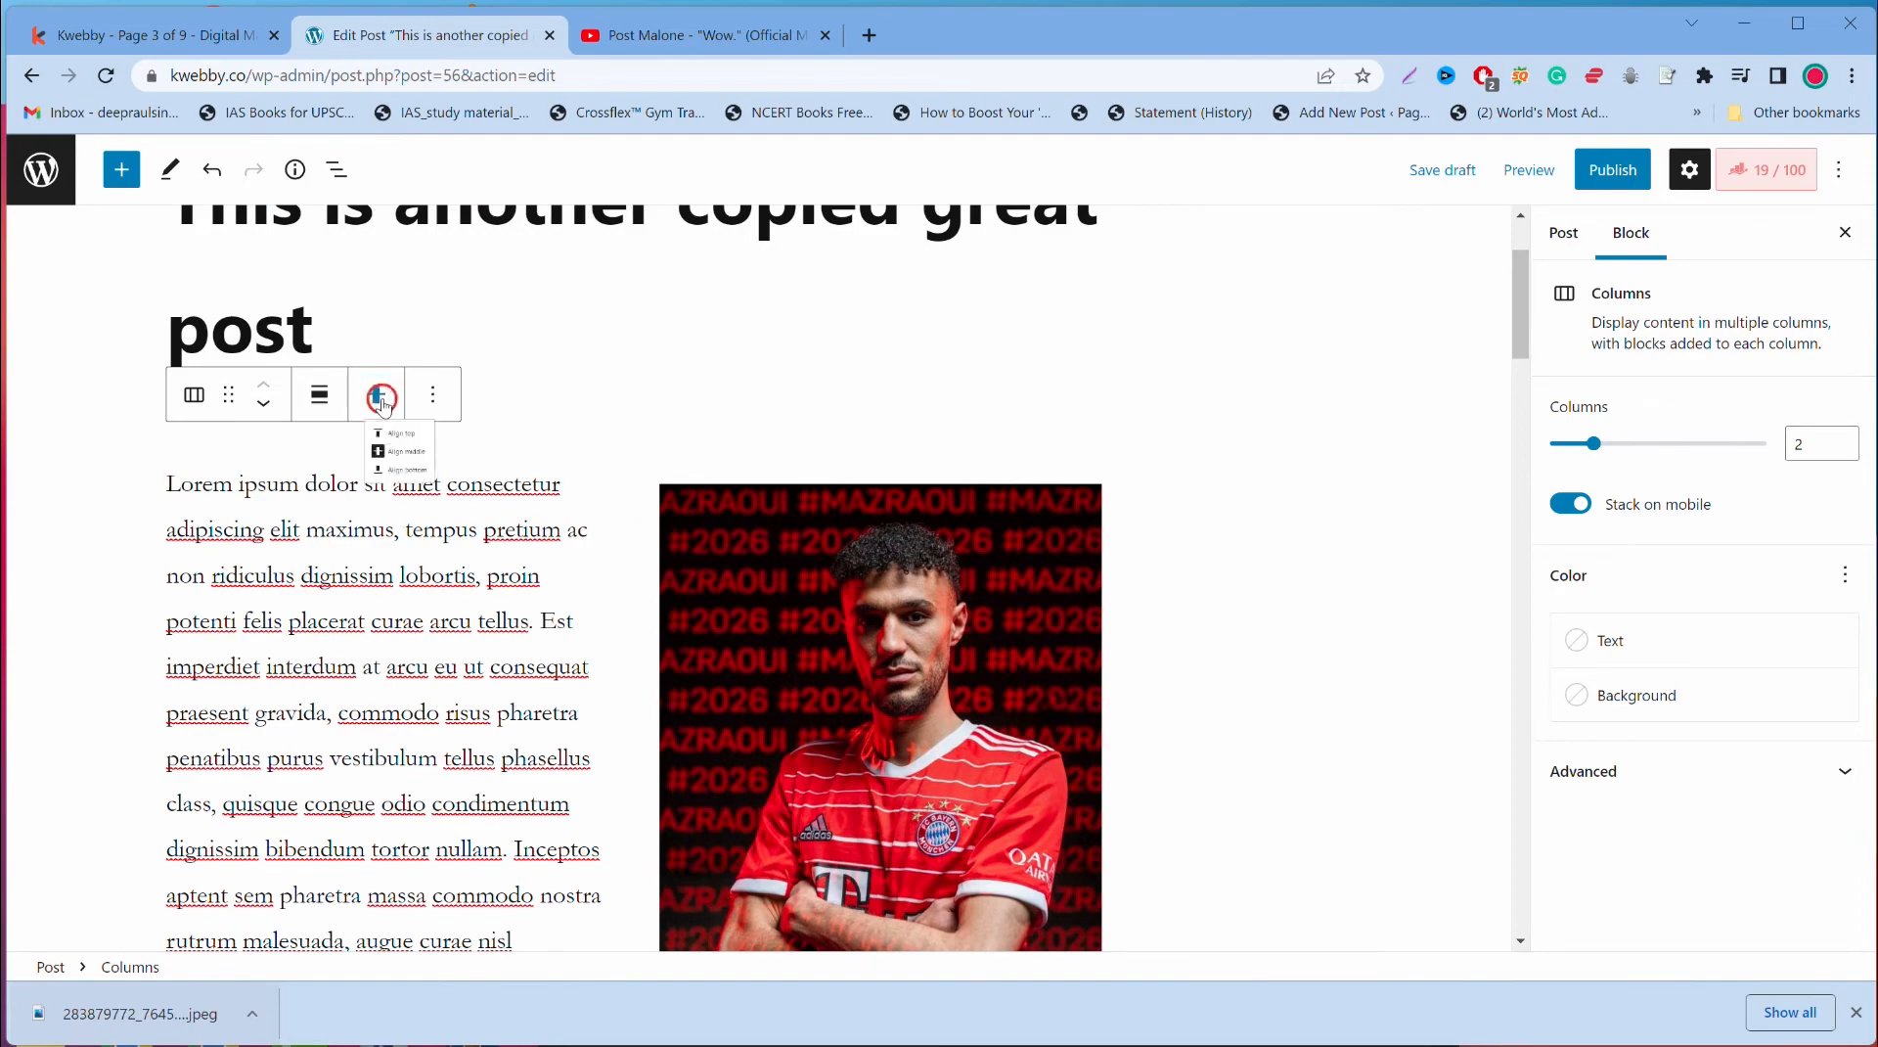
{"action": "left_click", "coordinate": [447, 553]}
{"action": "scroll", "coordinate": [447, 552], "scroll_direction": "down", "scroll_amount": 3}
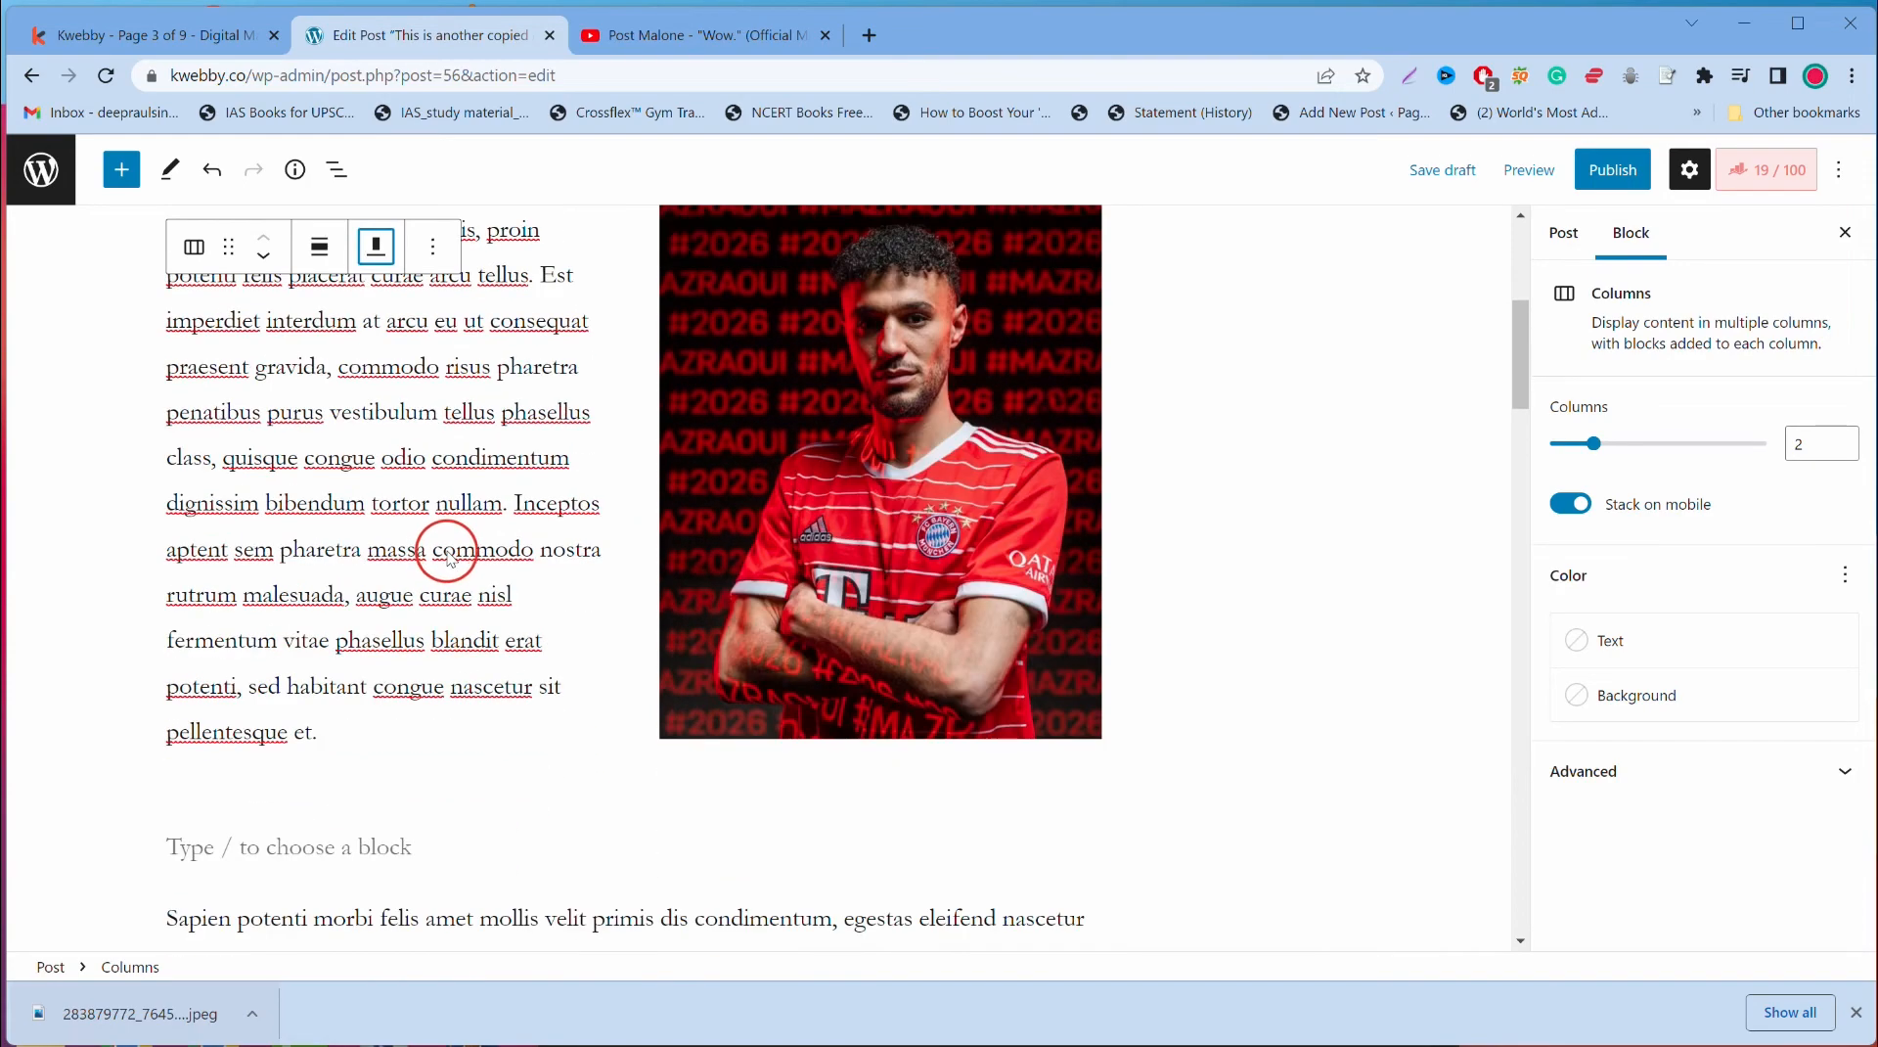
{"action": "scroll", "coordinate": [447, 553], "scroll_direction": "up", "scroll_amount": 2}
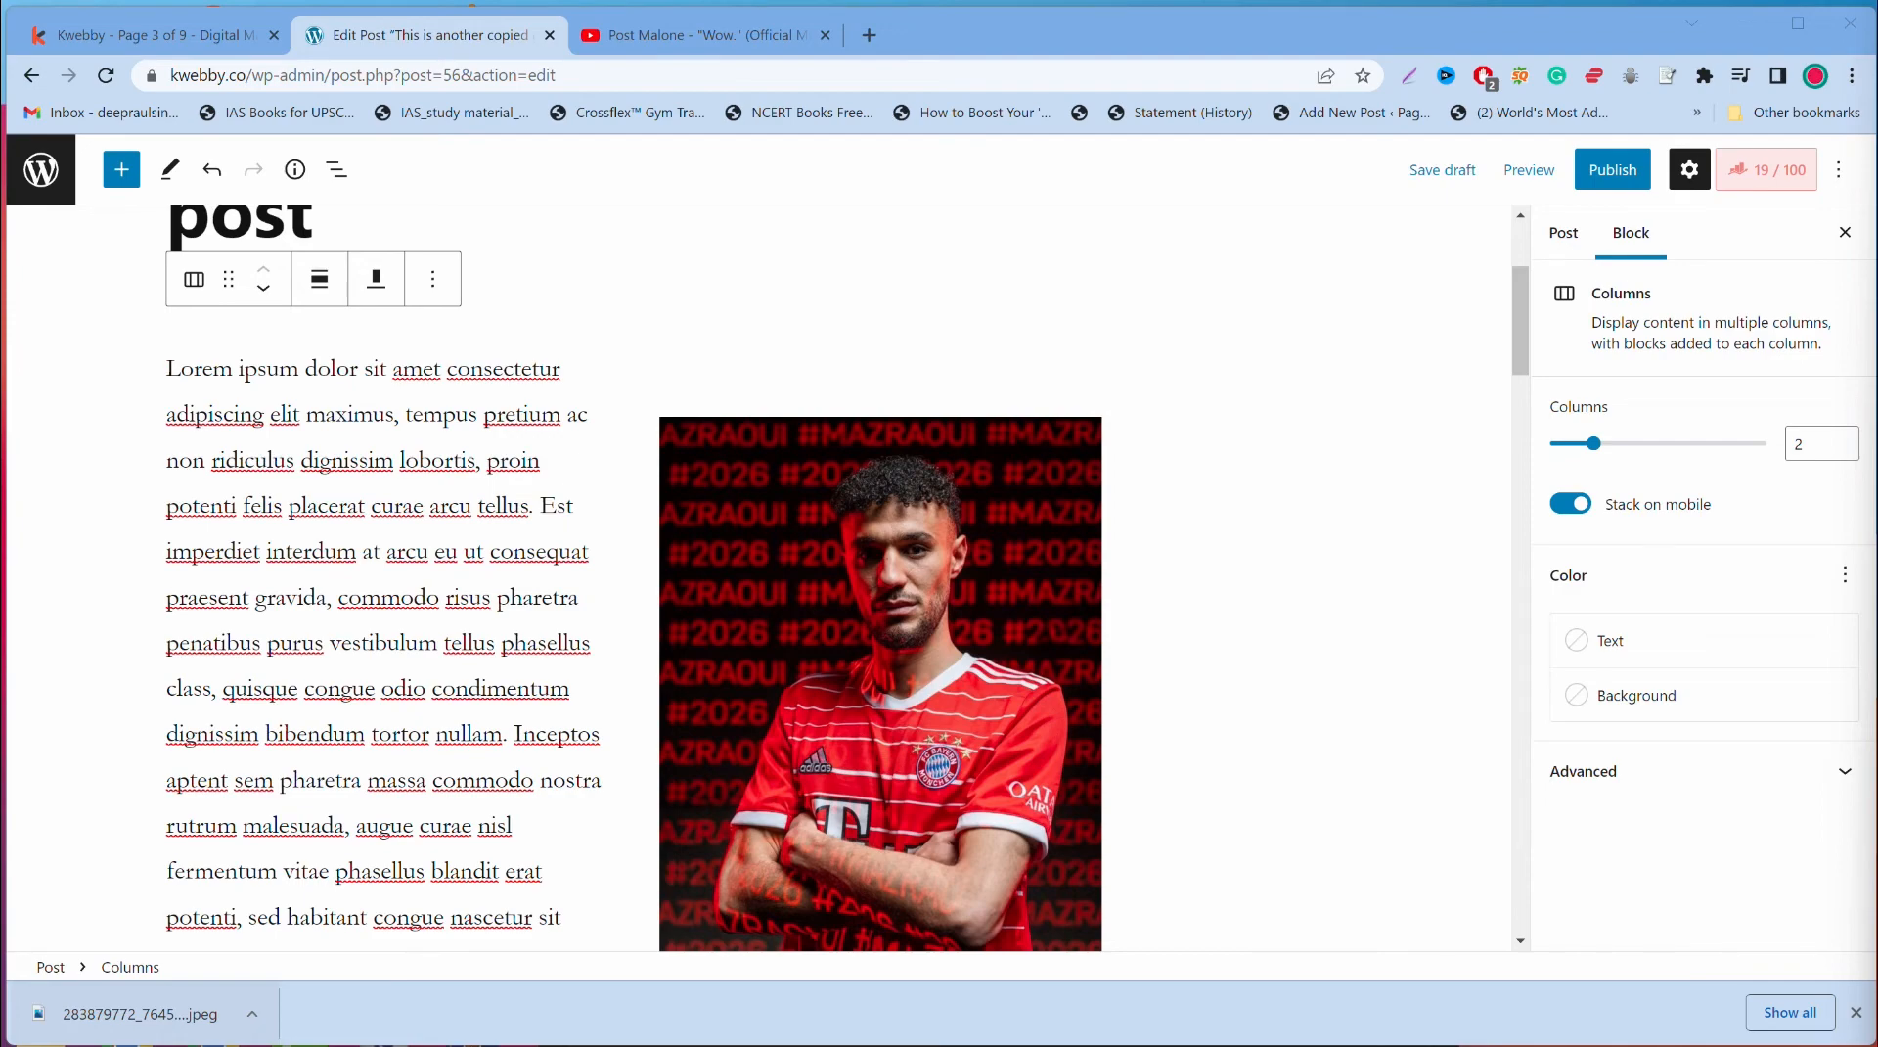
Step: Transform the Heading 1 block into a Quote and convert that Quote into a List
{"action": "scroll", "coordinate": [1262, 636], "scroll_direction": "down", "scroll_amount": 6}
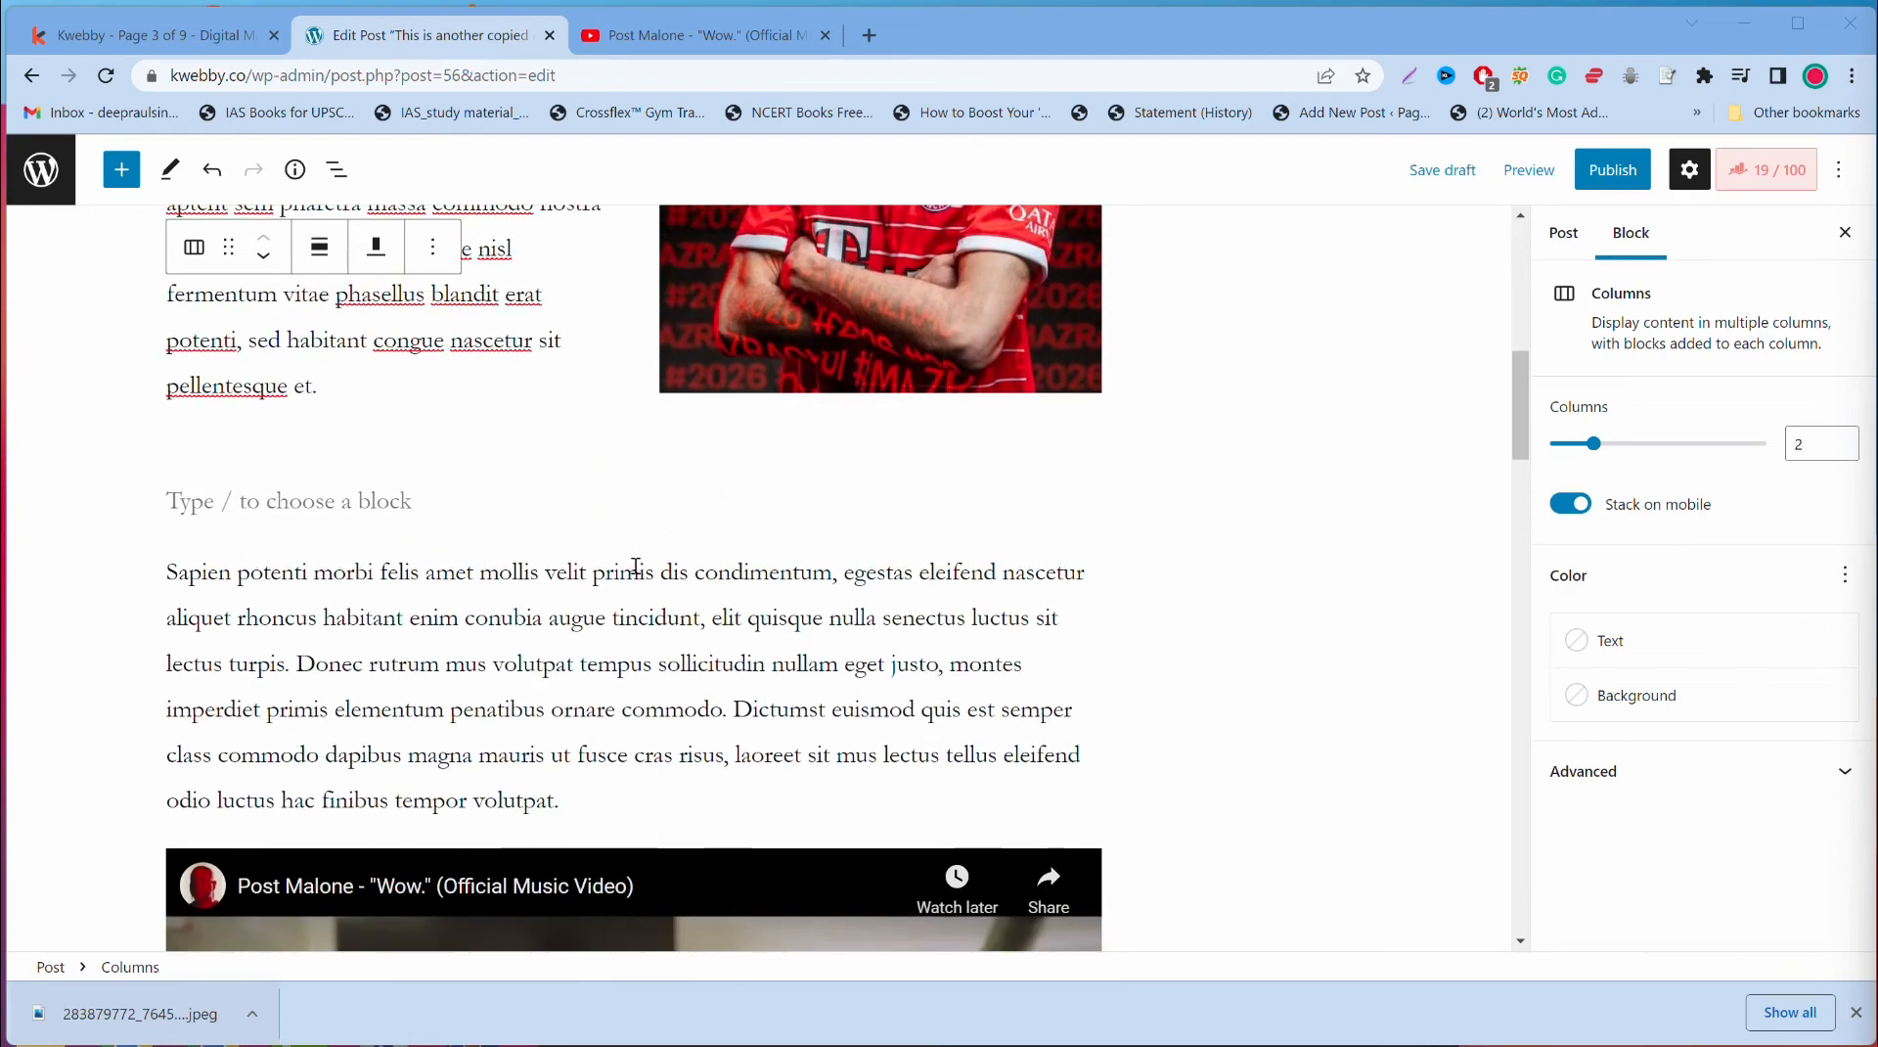
{"action": "left_click", "coordinate": [633, 567]}
{"action": "left_click", "coordinate": [647, 699]}
{"action": "scroll", "coordinate": [647, 698], "scroll_direction": "down", "scroll_amount": 19}
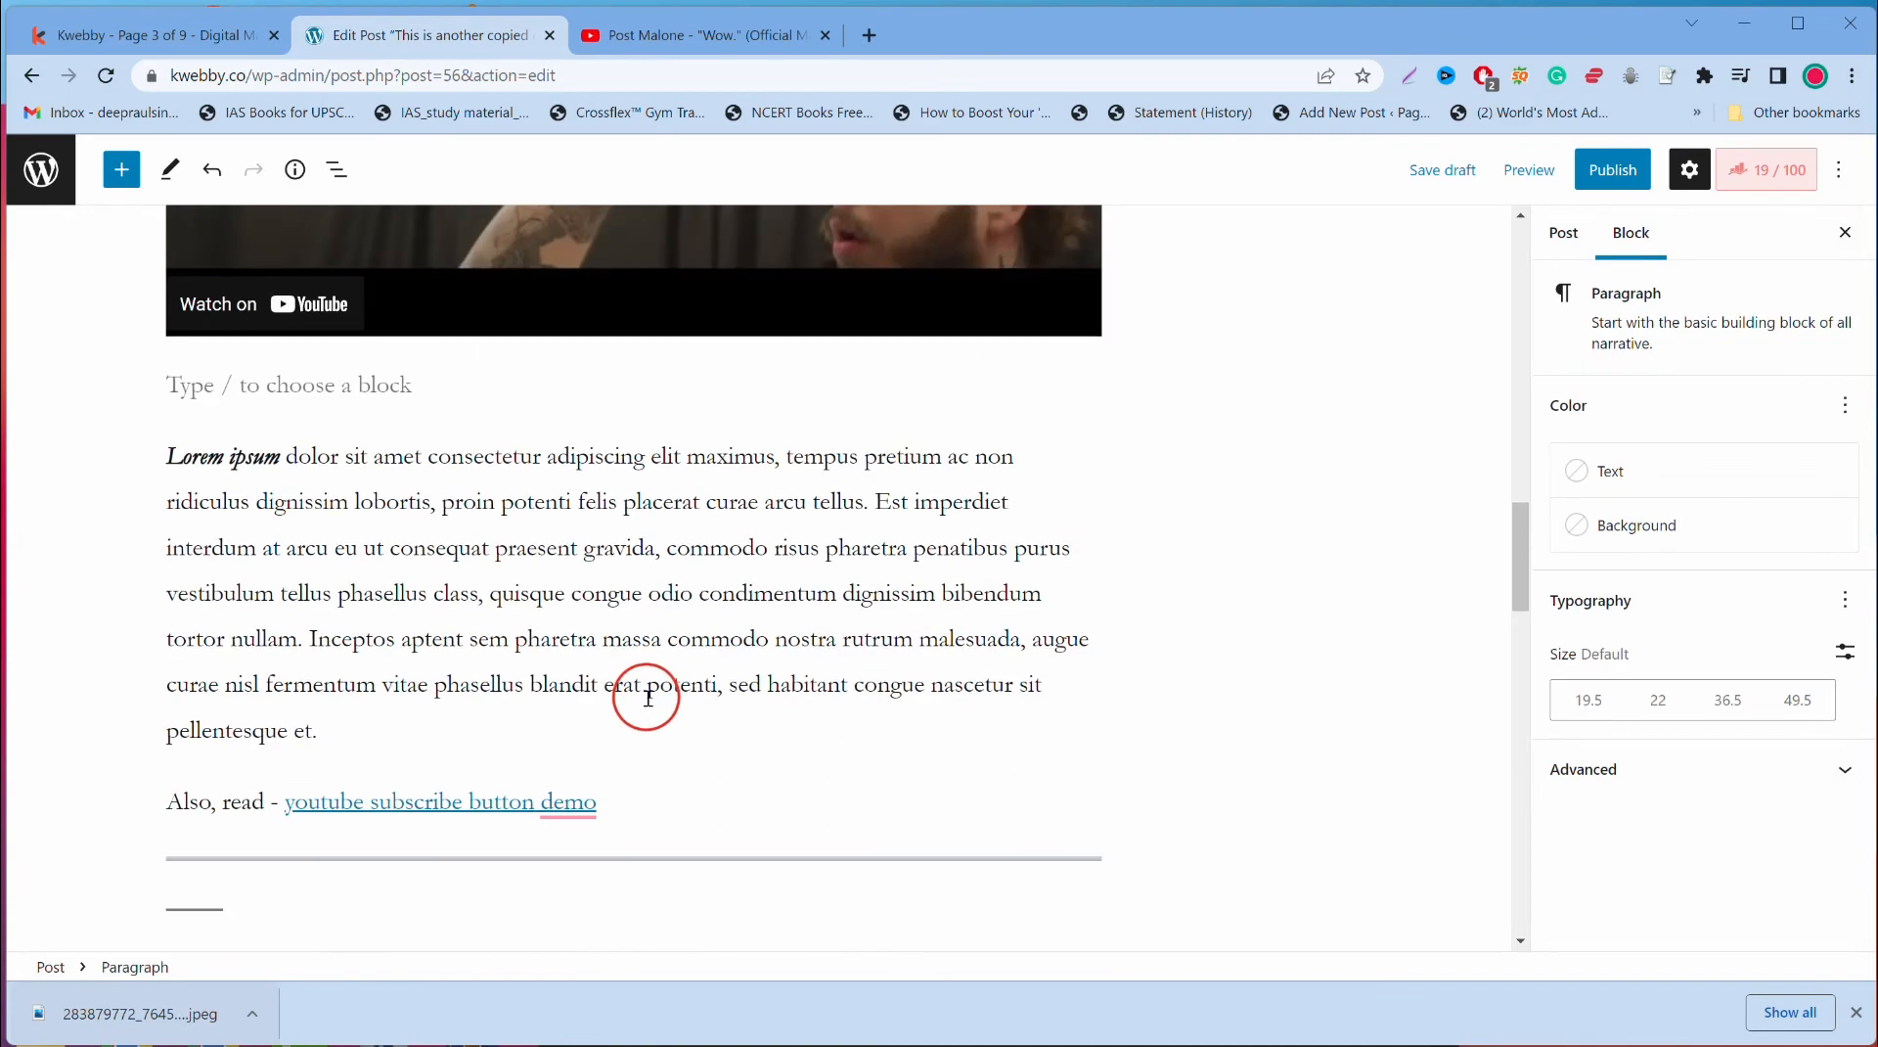
{"action": "triple_click", "coordinate": [292, 292]}
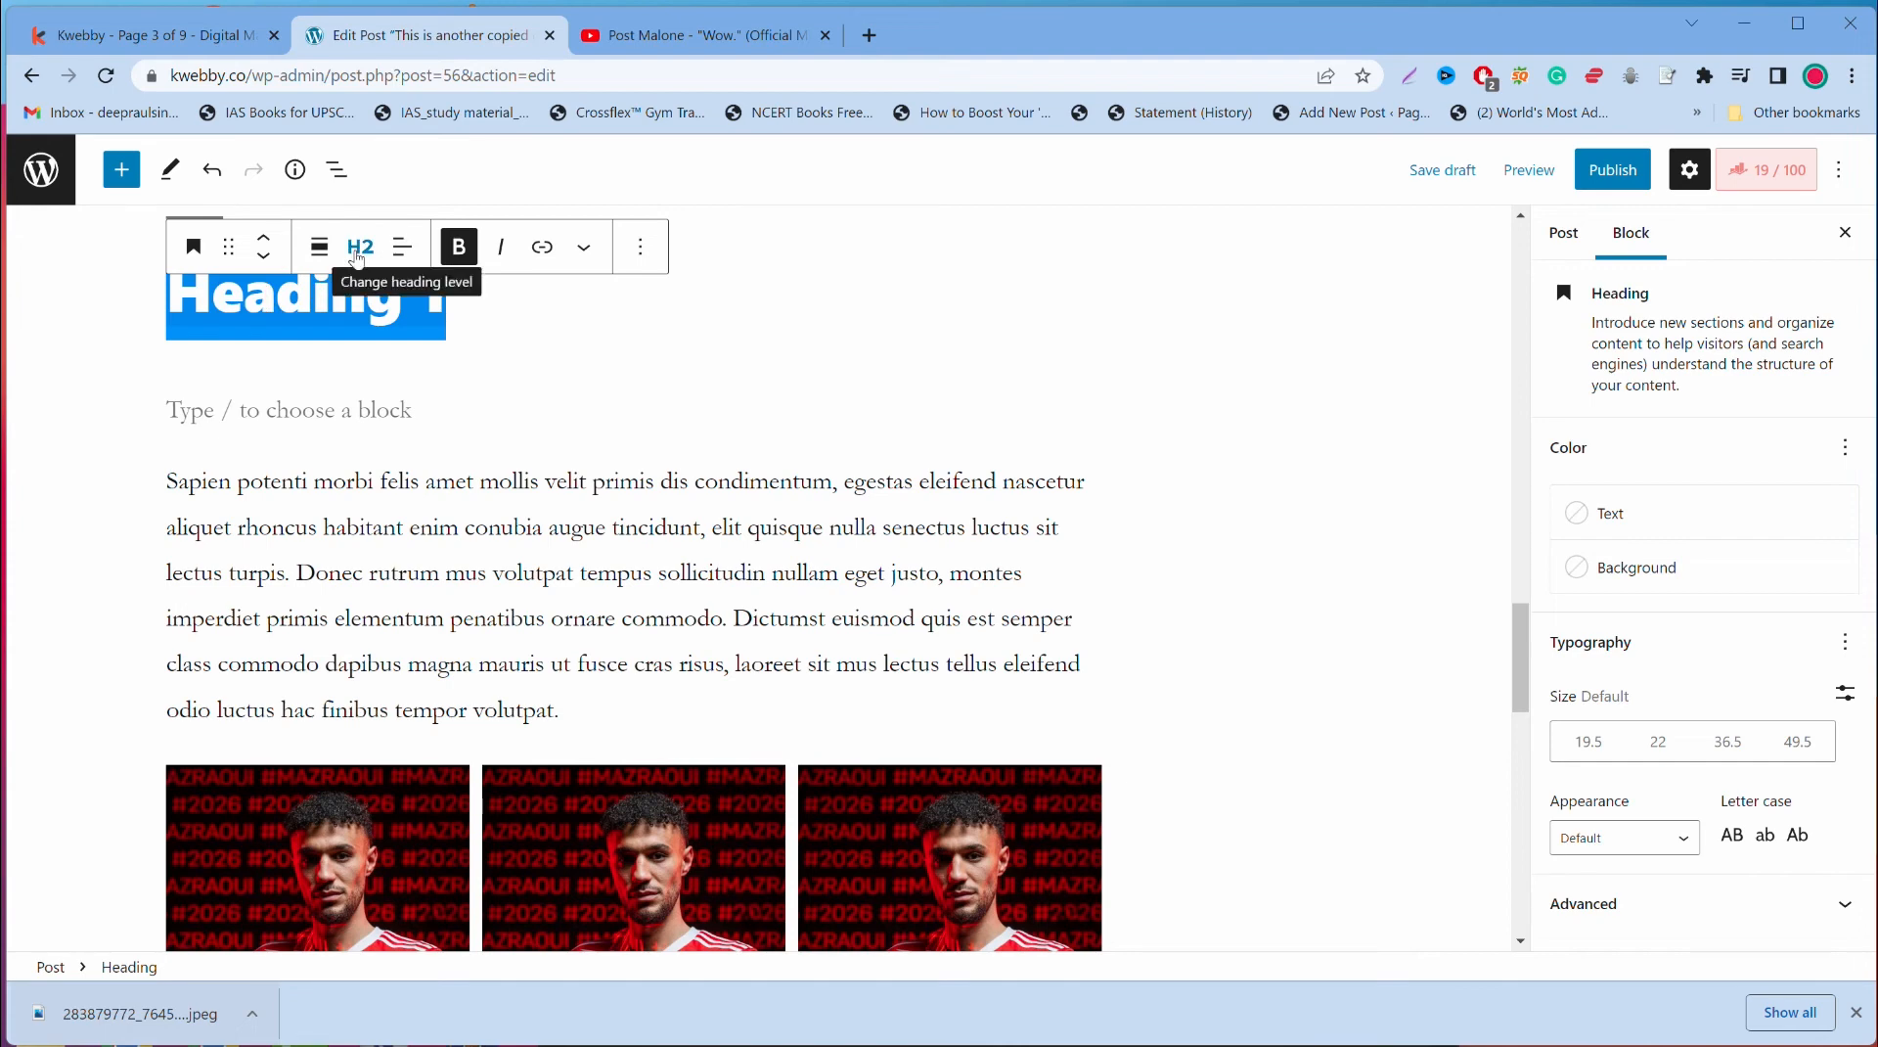
{"action": "left_click", "coordinate": [194, 248]}
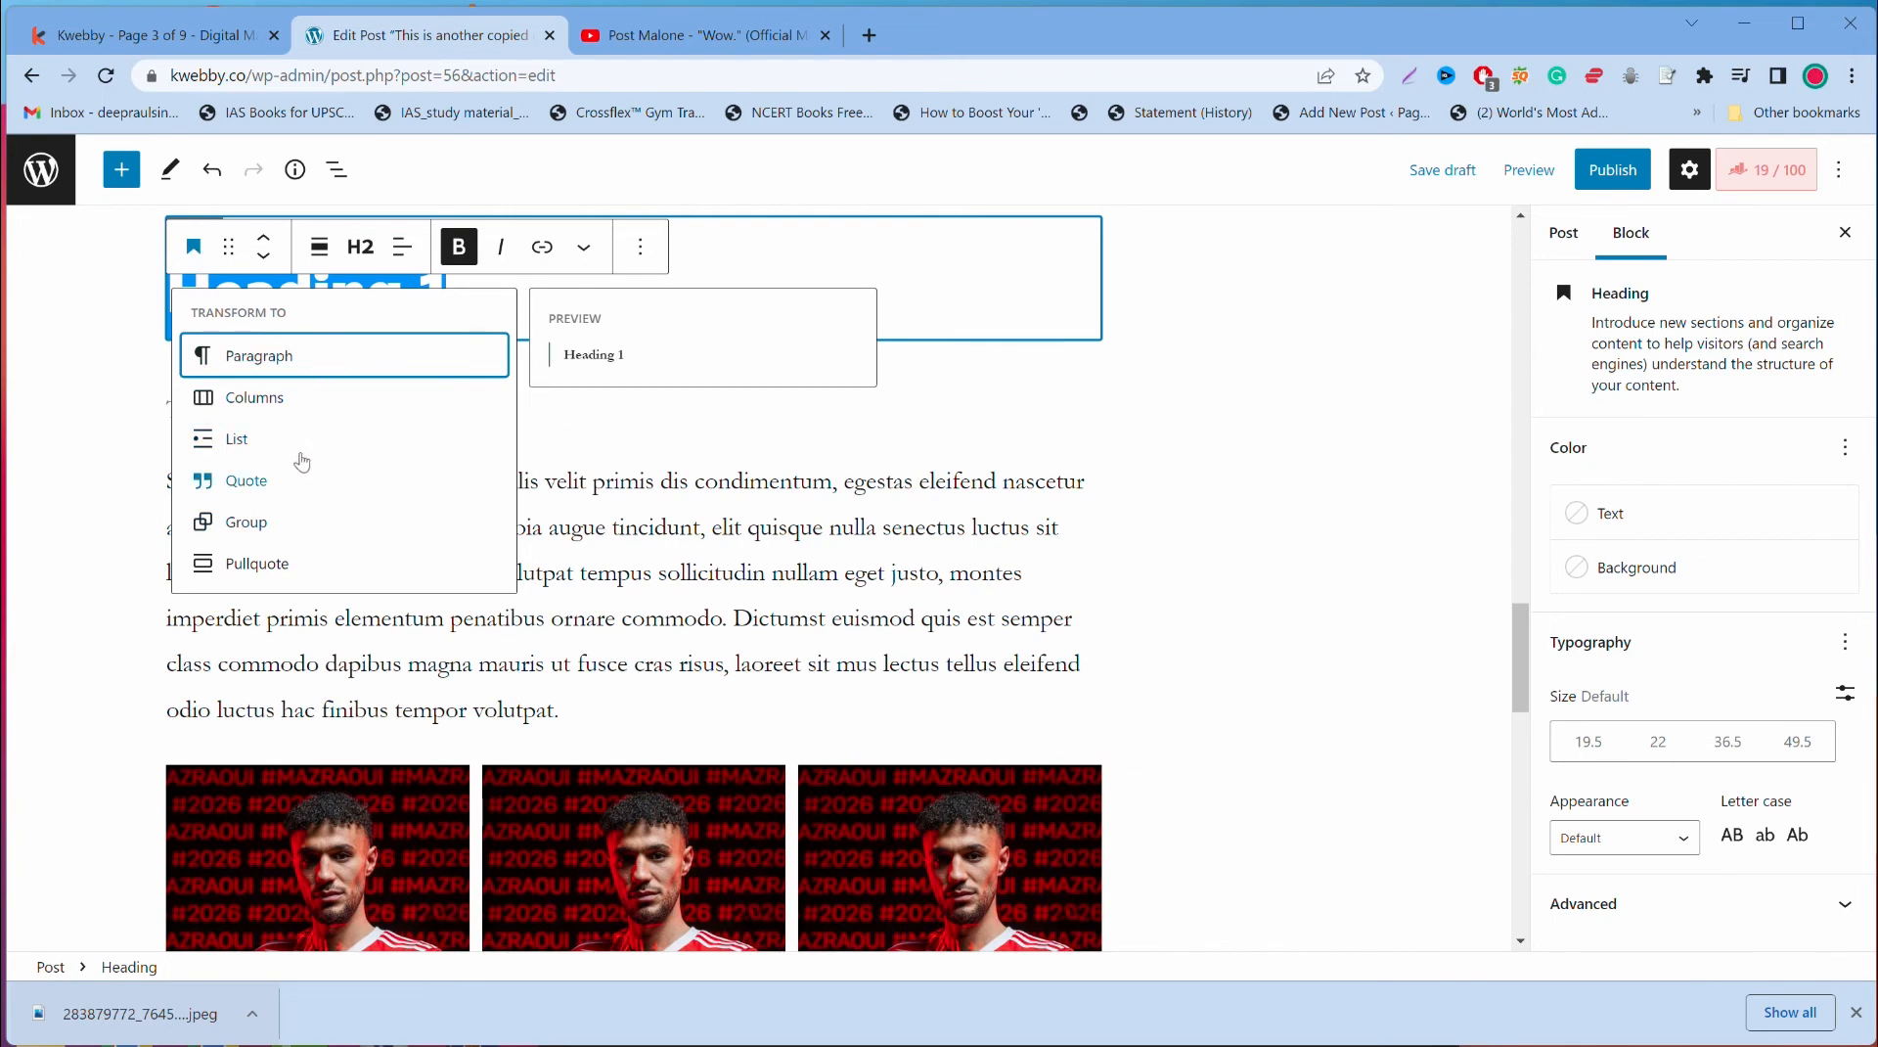
{"action": "left_click", "coordinate": [294, 480]}
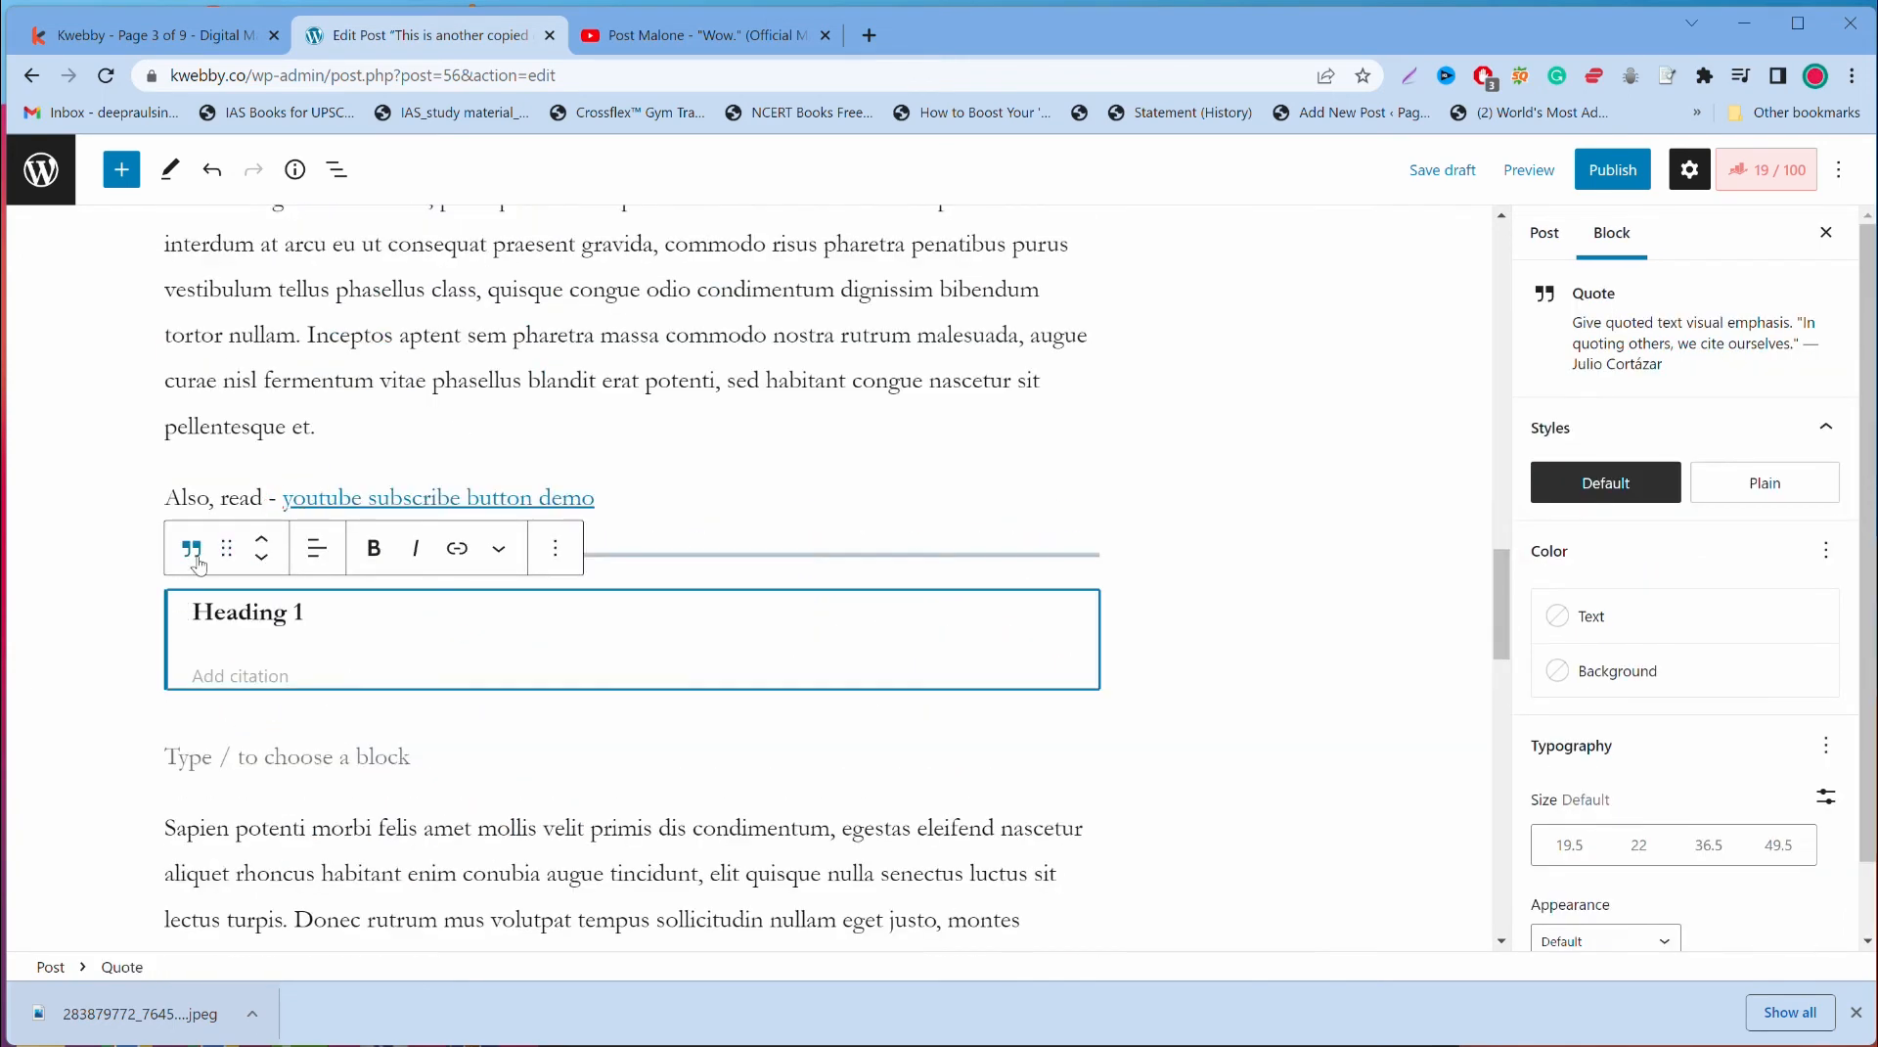
{"action": "left_click", "coordinate": [190, 548]}
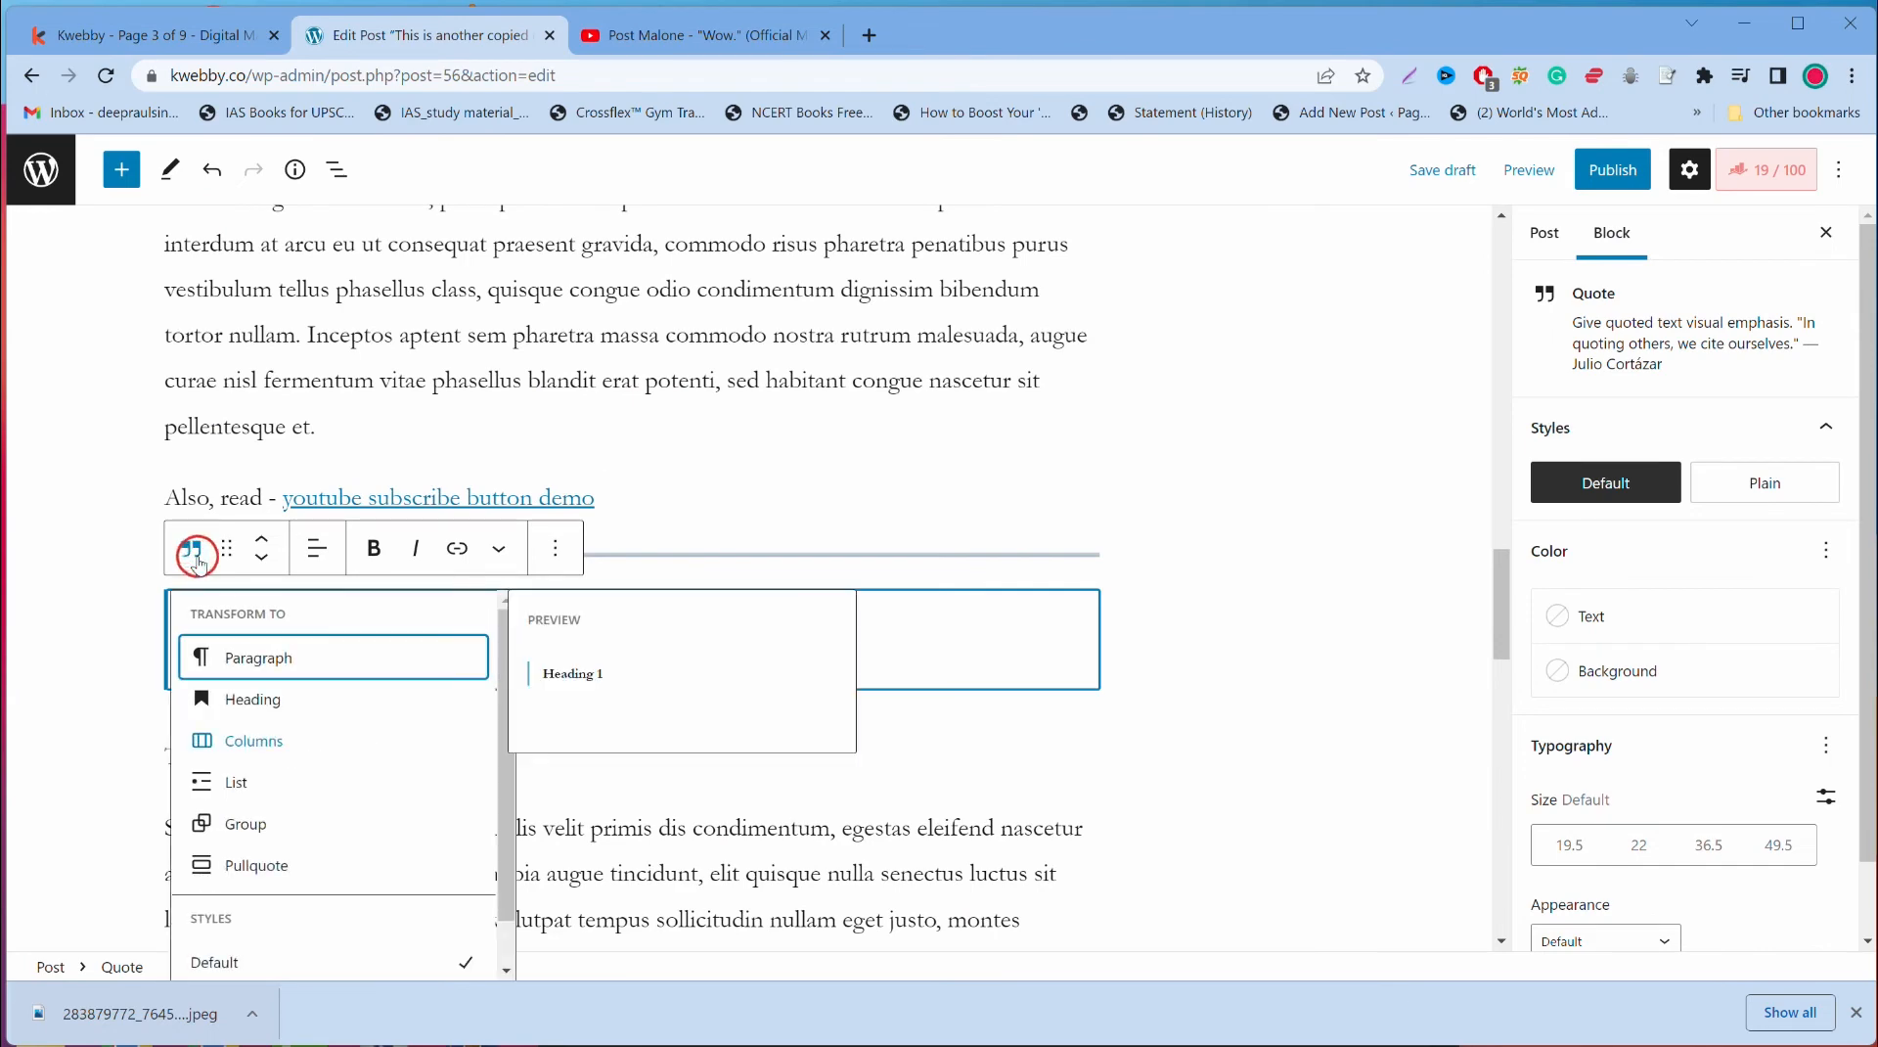
{"action": "left_click", "coordinate": [293, 782]}
Step: Transform the Heading 1 List block into a Pullquote
{"action": "left_click", "coordinate": [201, 555]}
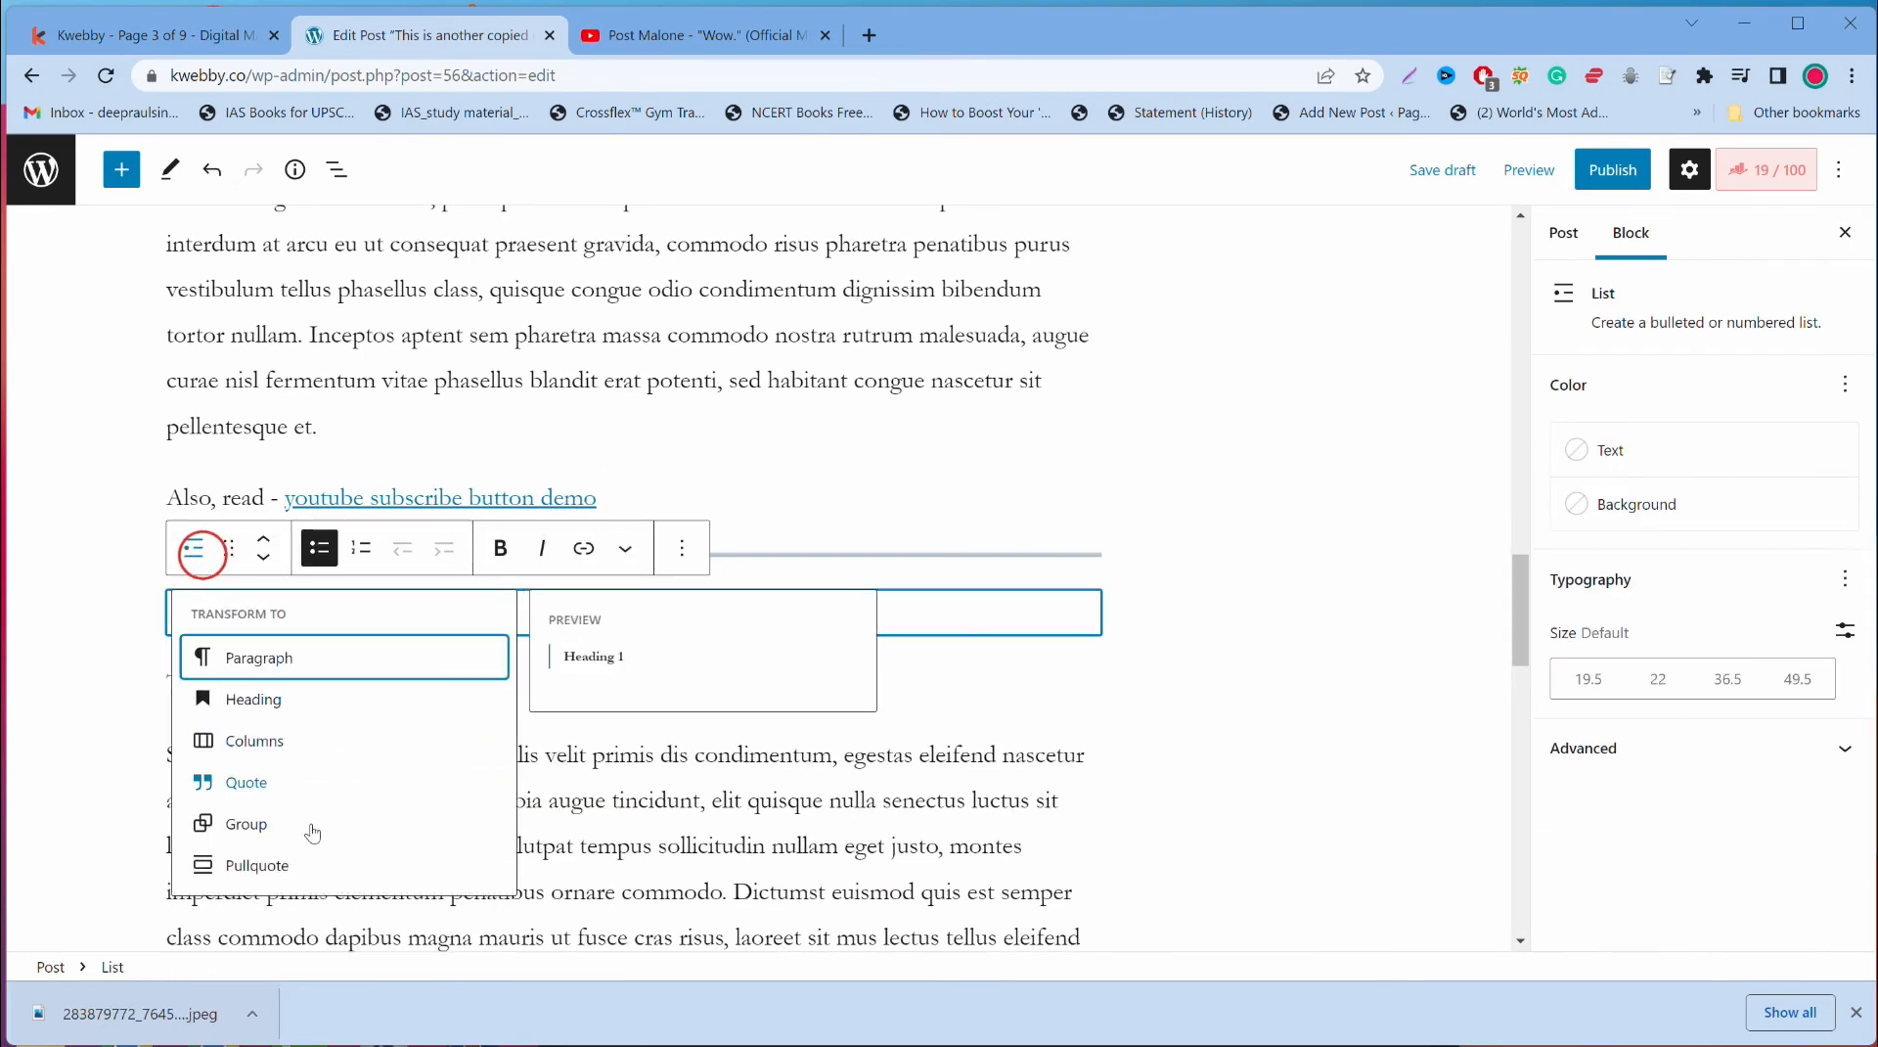
{"action": "left_click", "coordinate": [311, 865]}
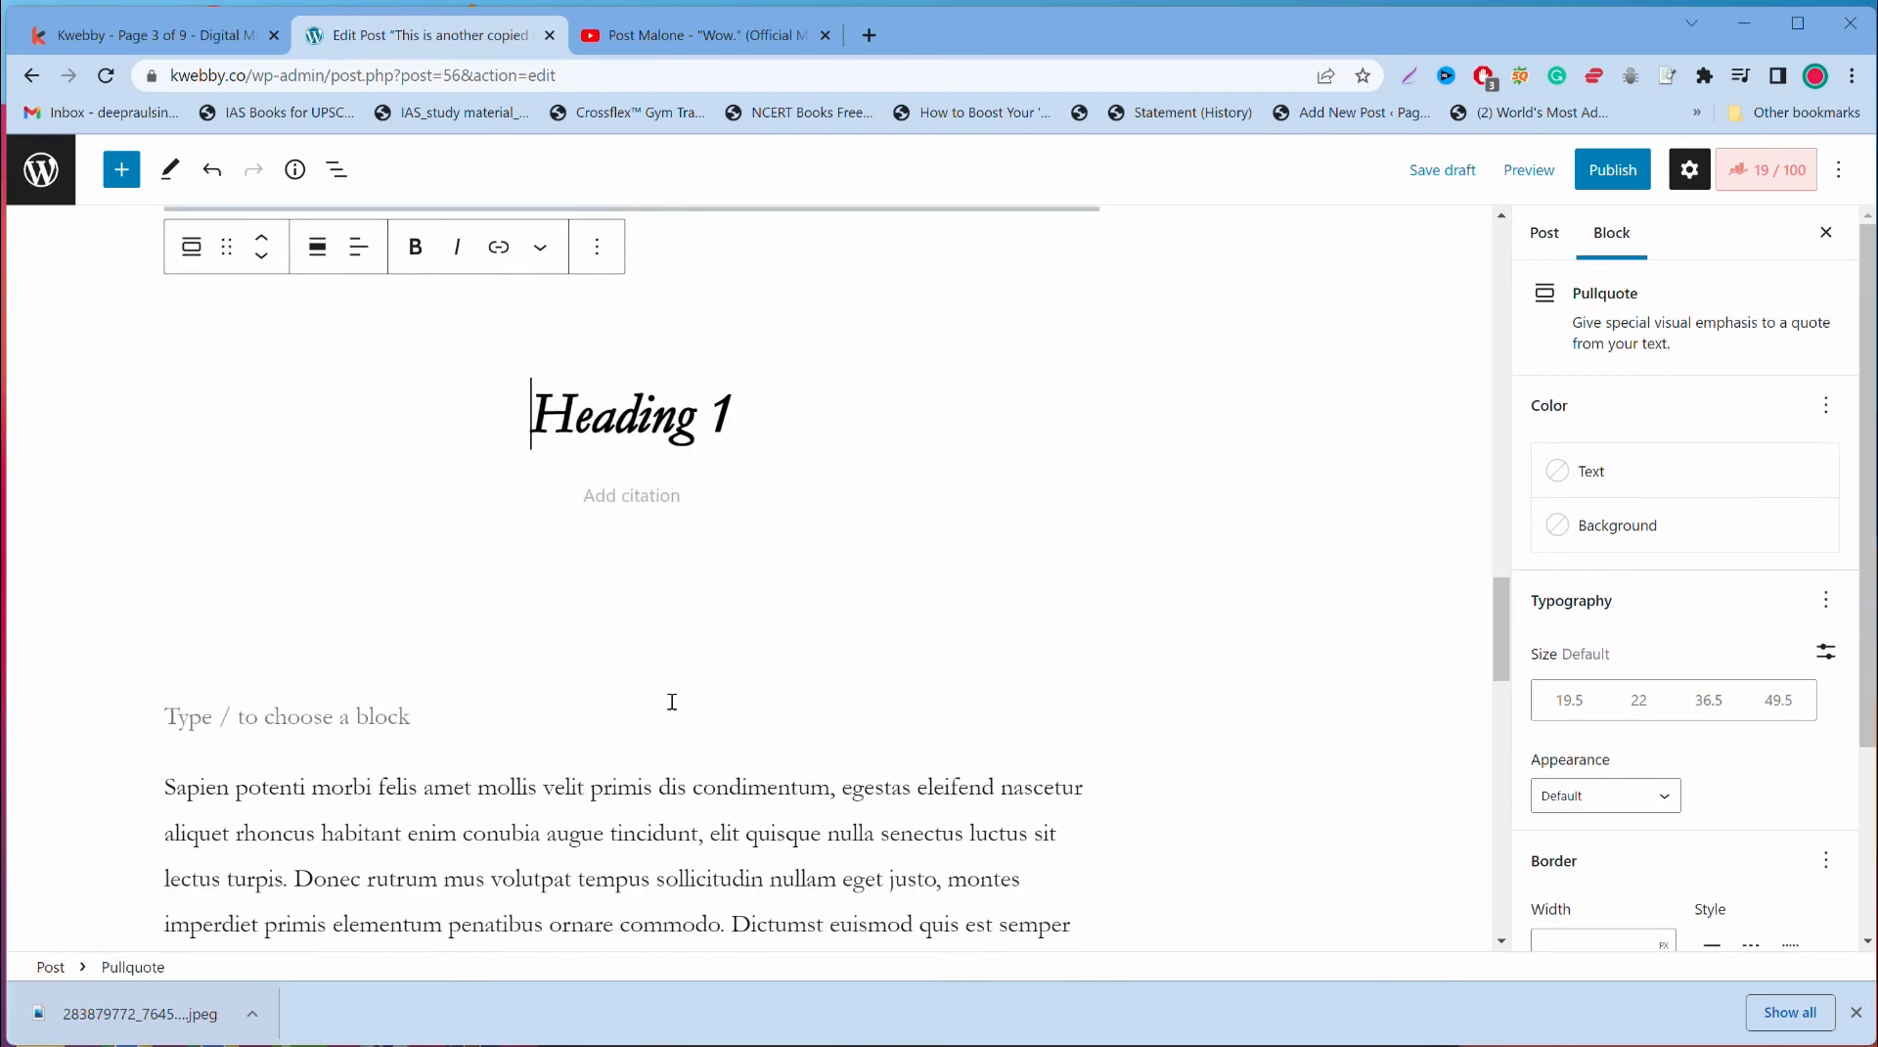
{"action": "scroll", "coordinate": [673, 708], "scroll_direction": "up", "scroll_amount": 1}
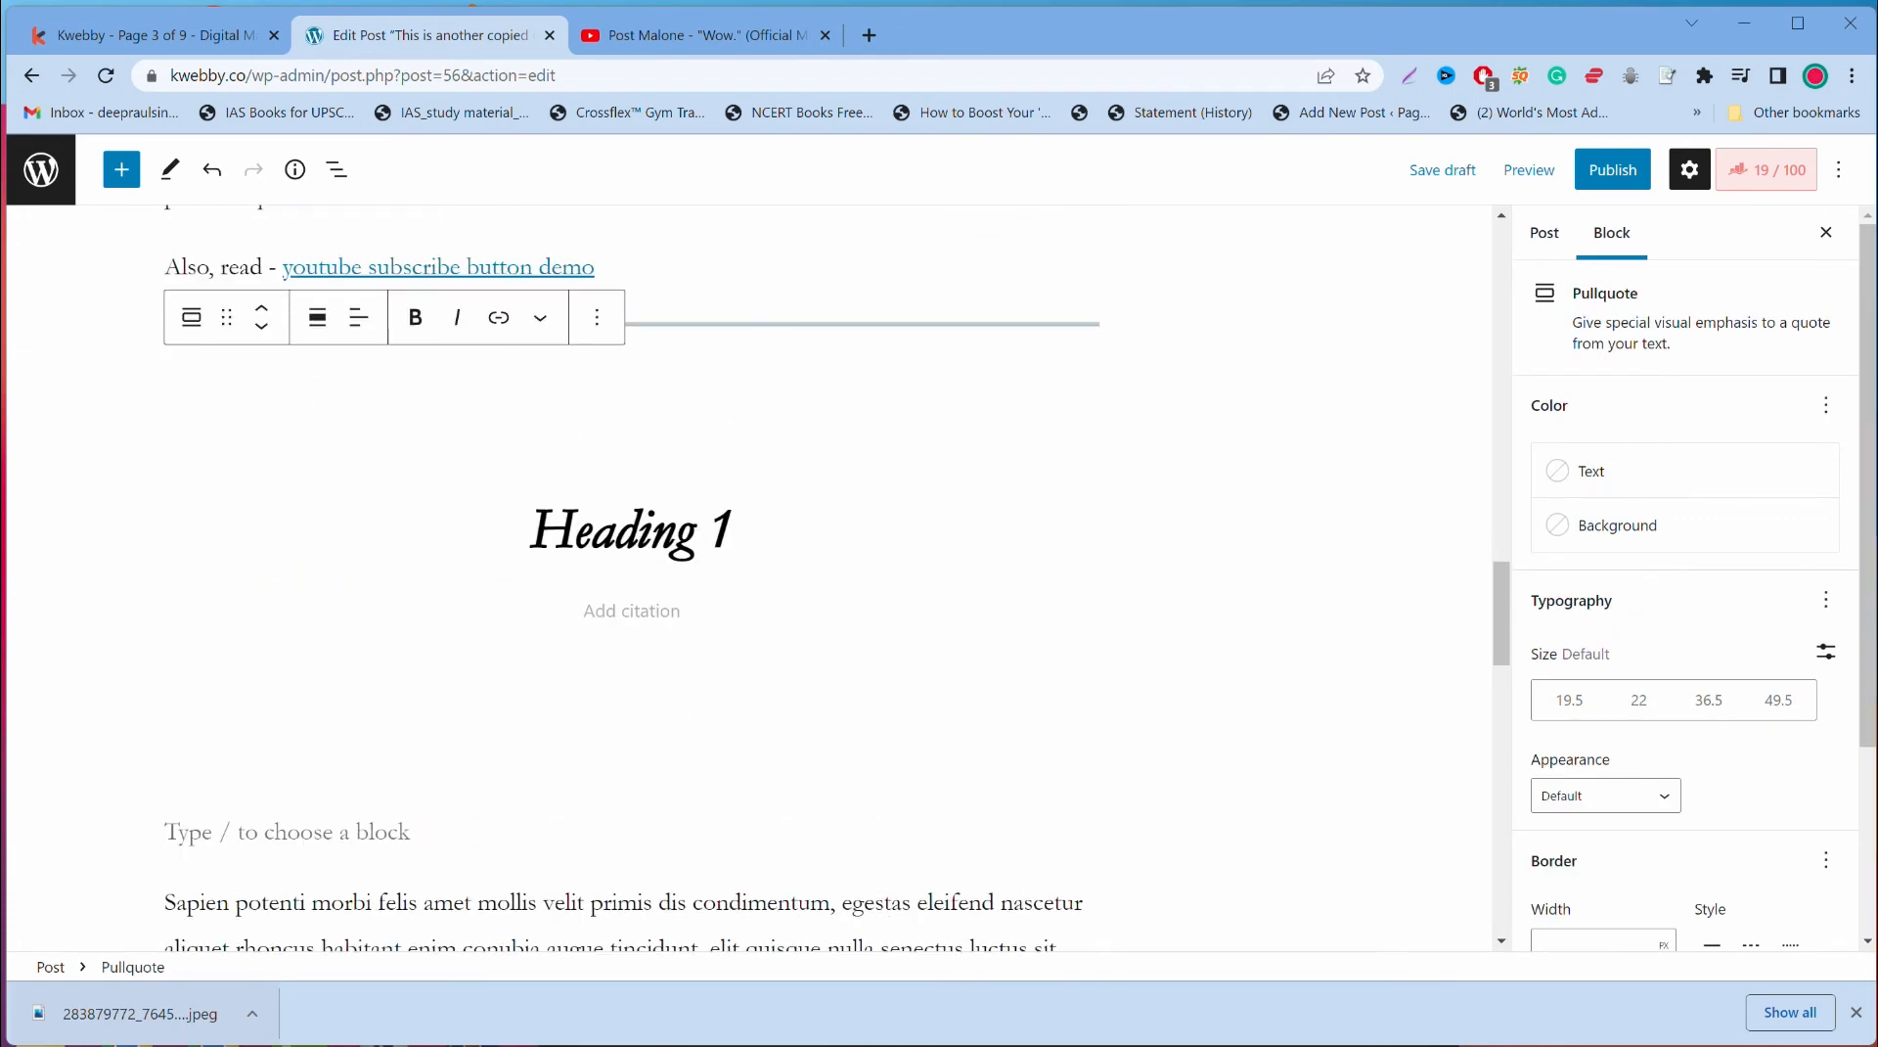
Step: Transform the Sapien potenti paragraph above the three-image gallery into a Quote block
{"action": "scroll", "coordinate": [591, 680], "scroll_direction": "down", "scroll_amount": 4}
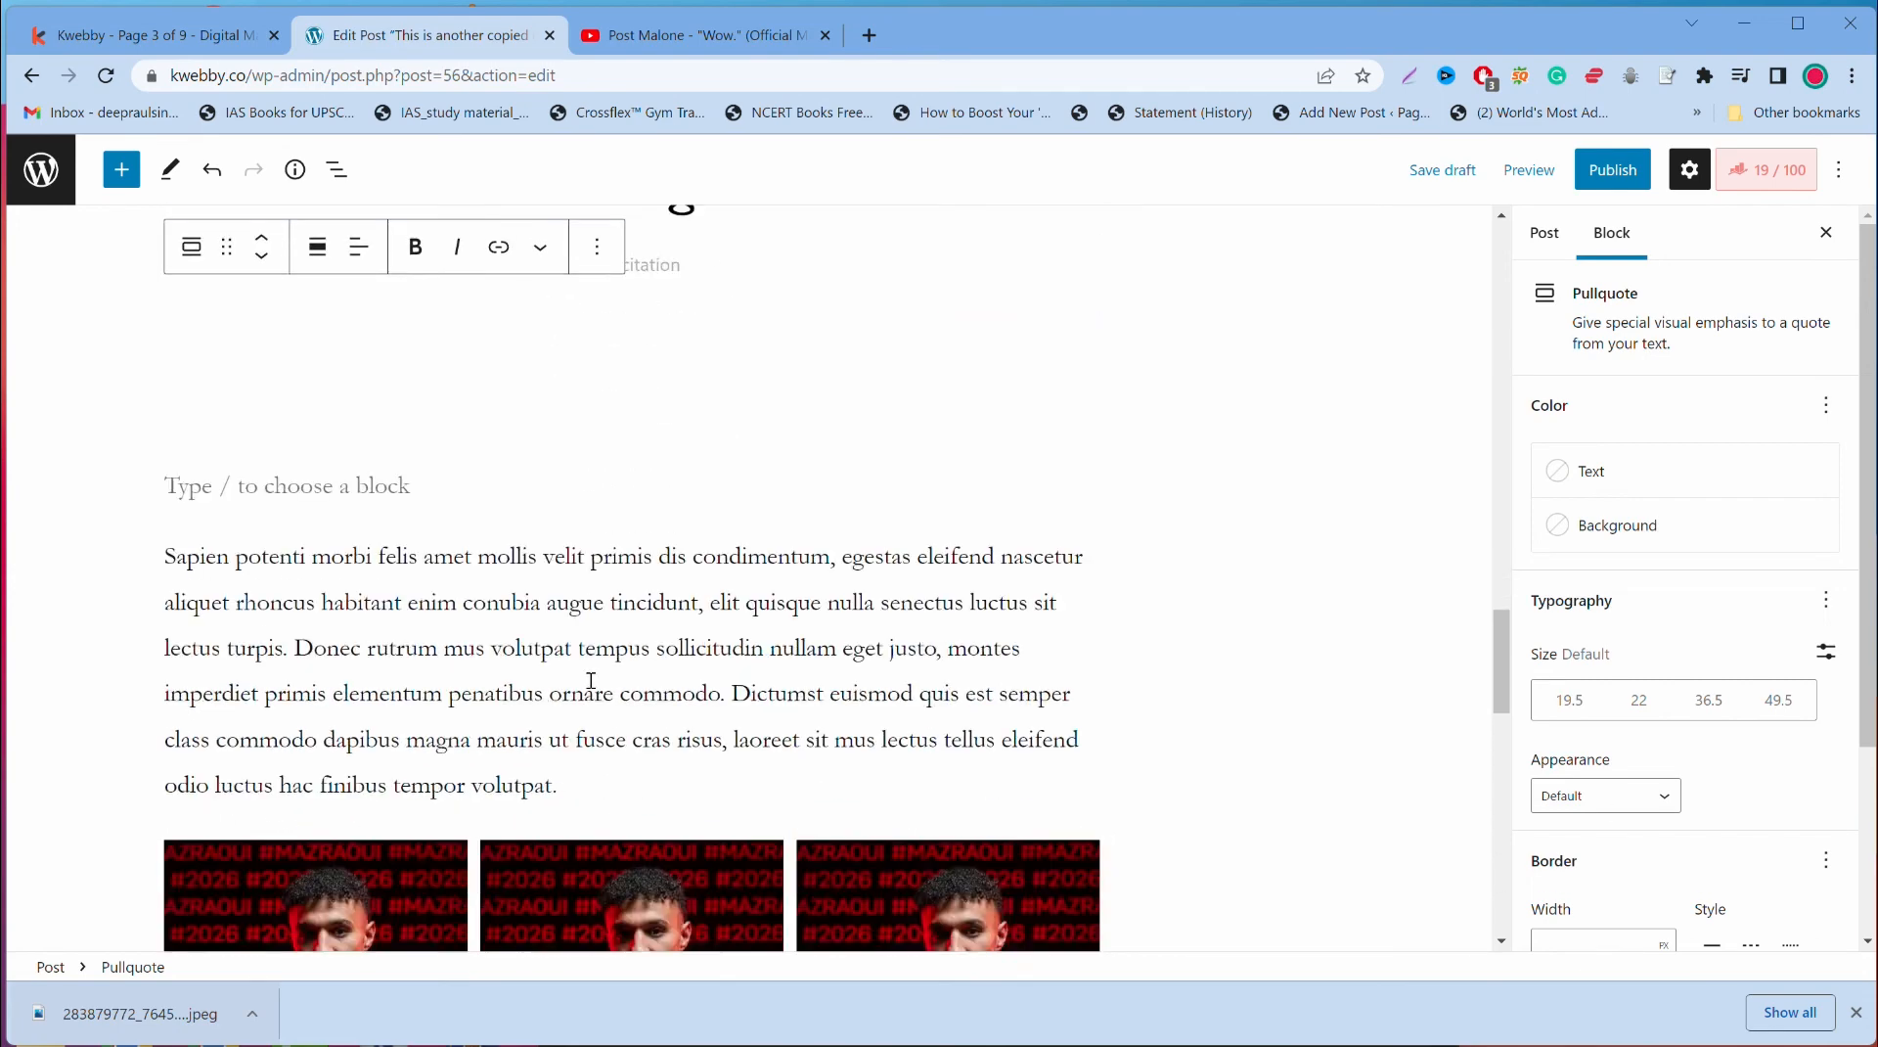
{"action": "triple_click", "coordinate": [591, 680]}
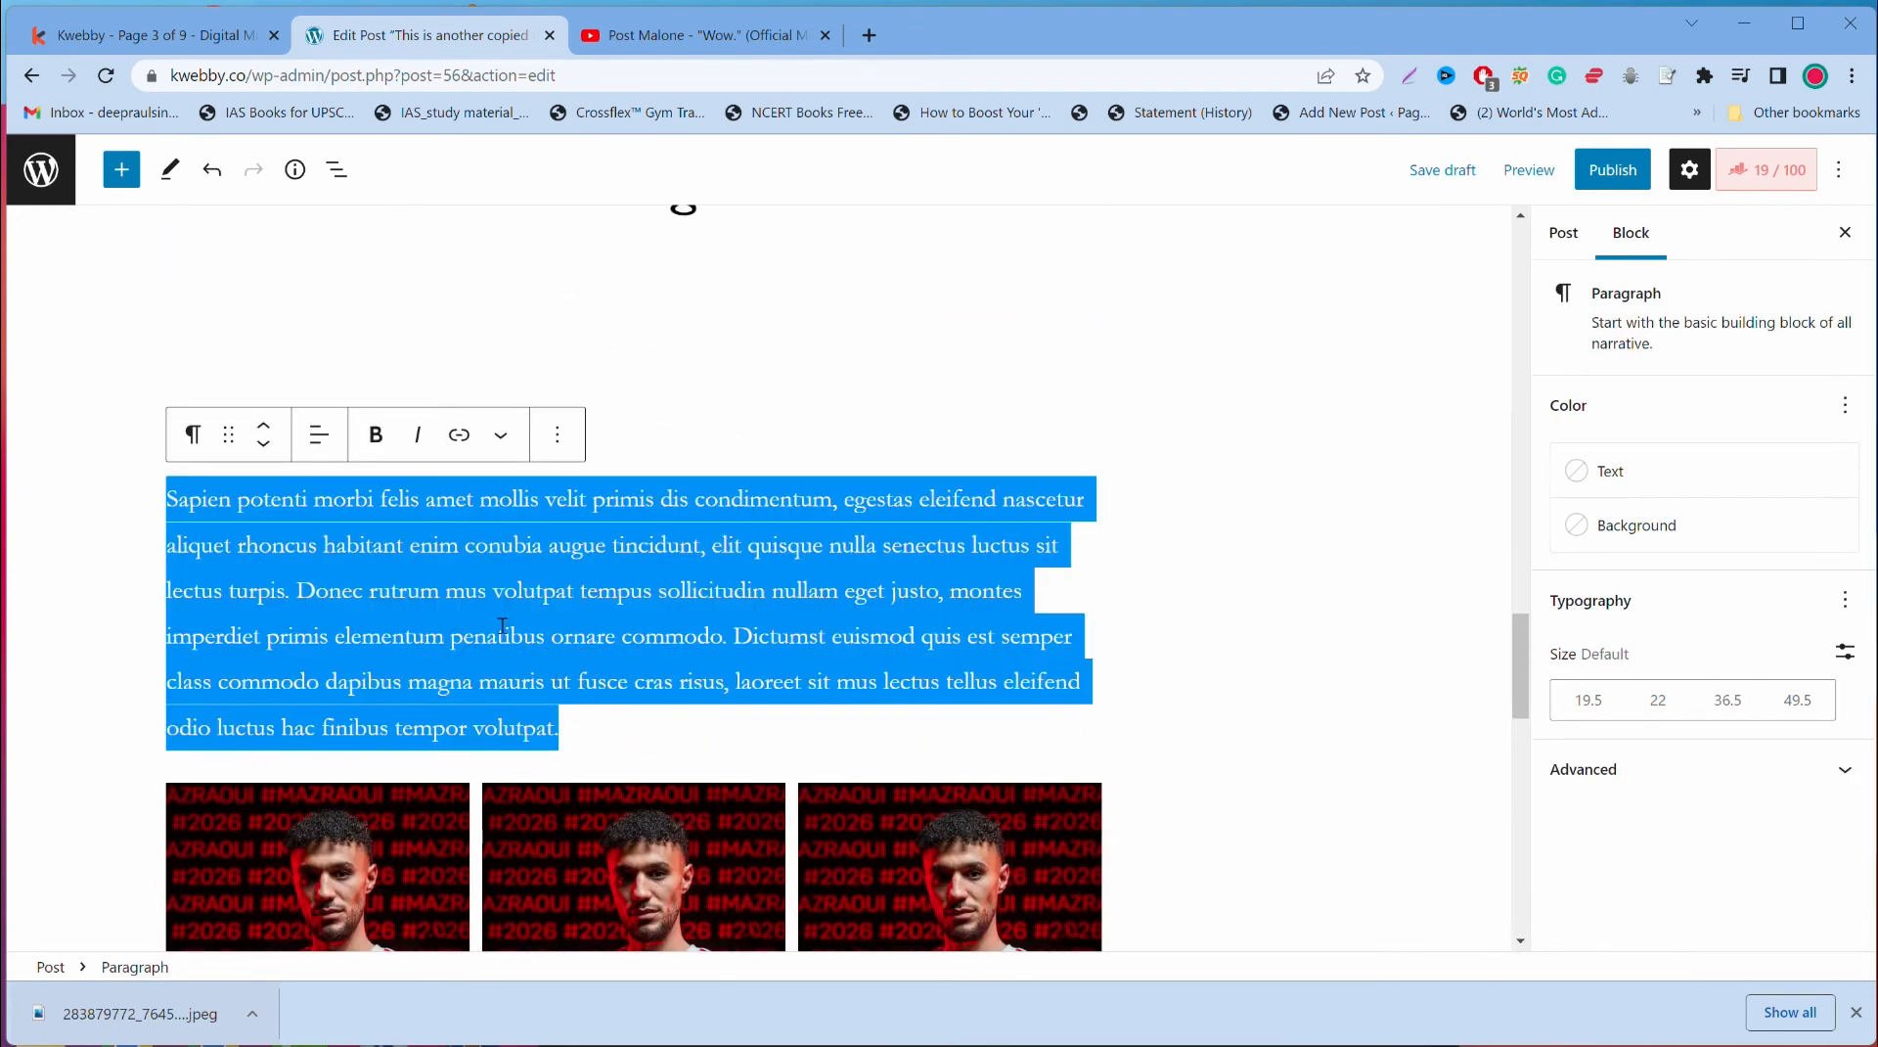
{"action": "left_click", "coordinate": [194, 438]}
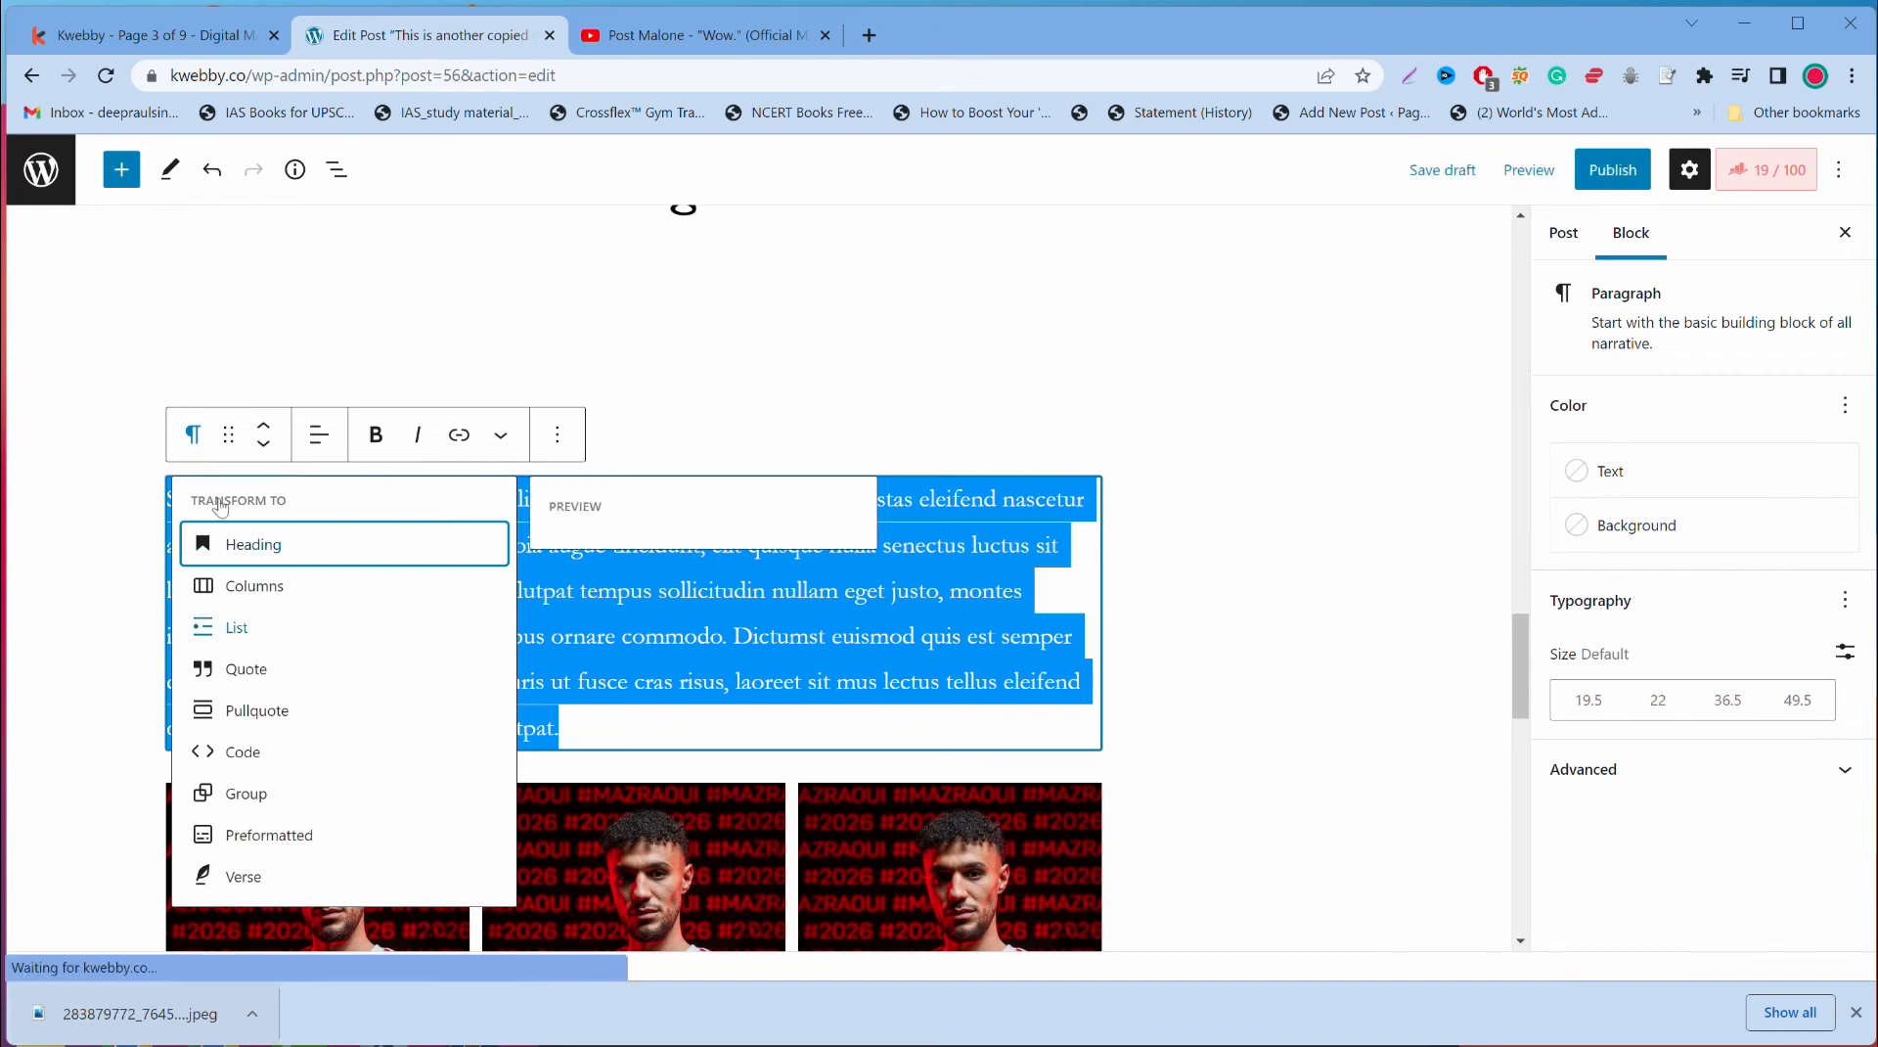
{"action": "left_click", "coordinate": [294, 673]}
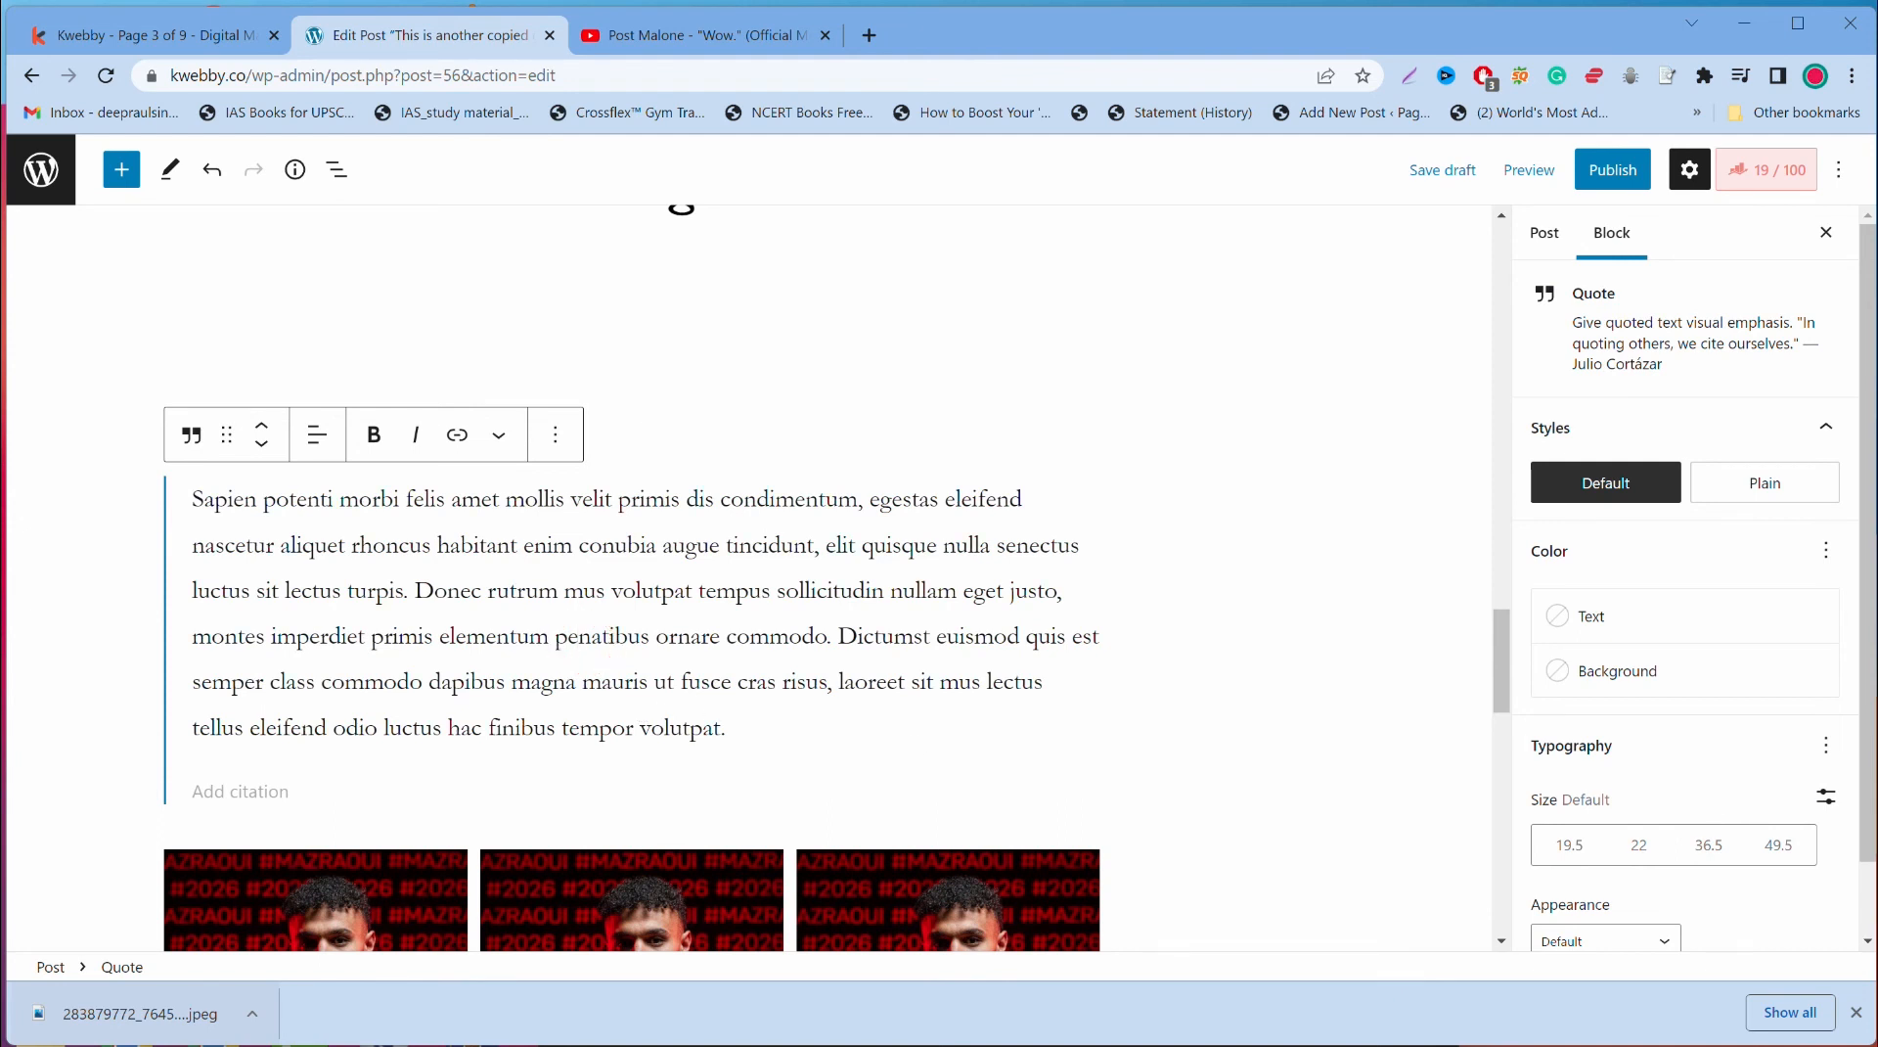
{"action": "scroll", "coordinate": [635, 587], "scroll_direction": "down", "scroll_amount": 2}
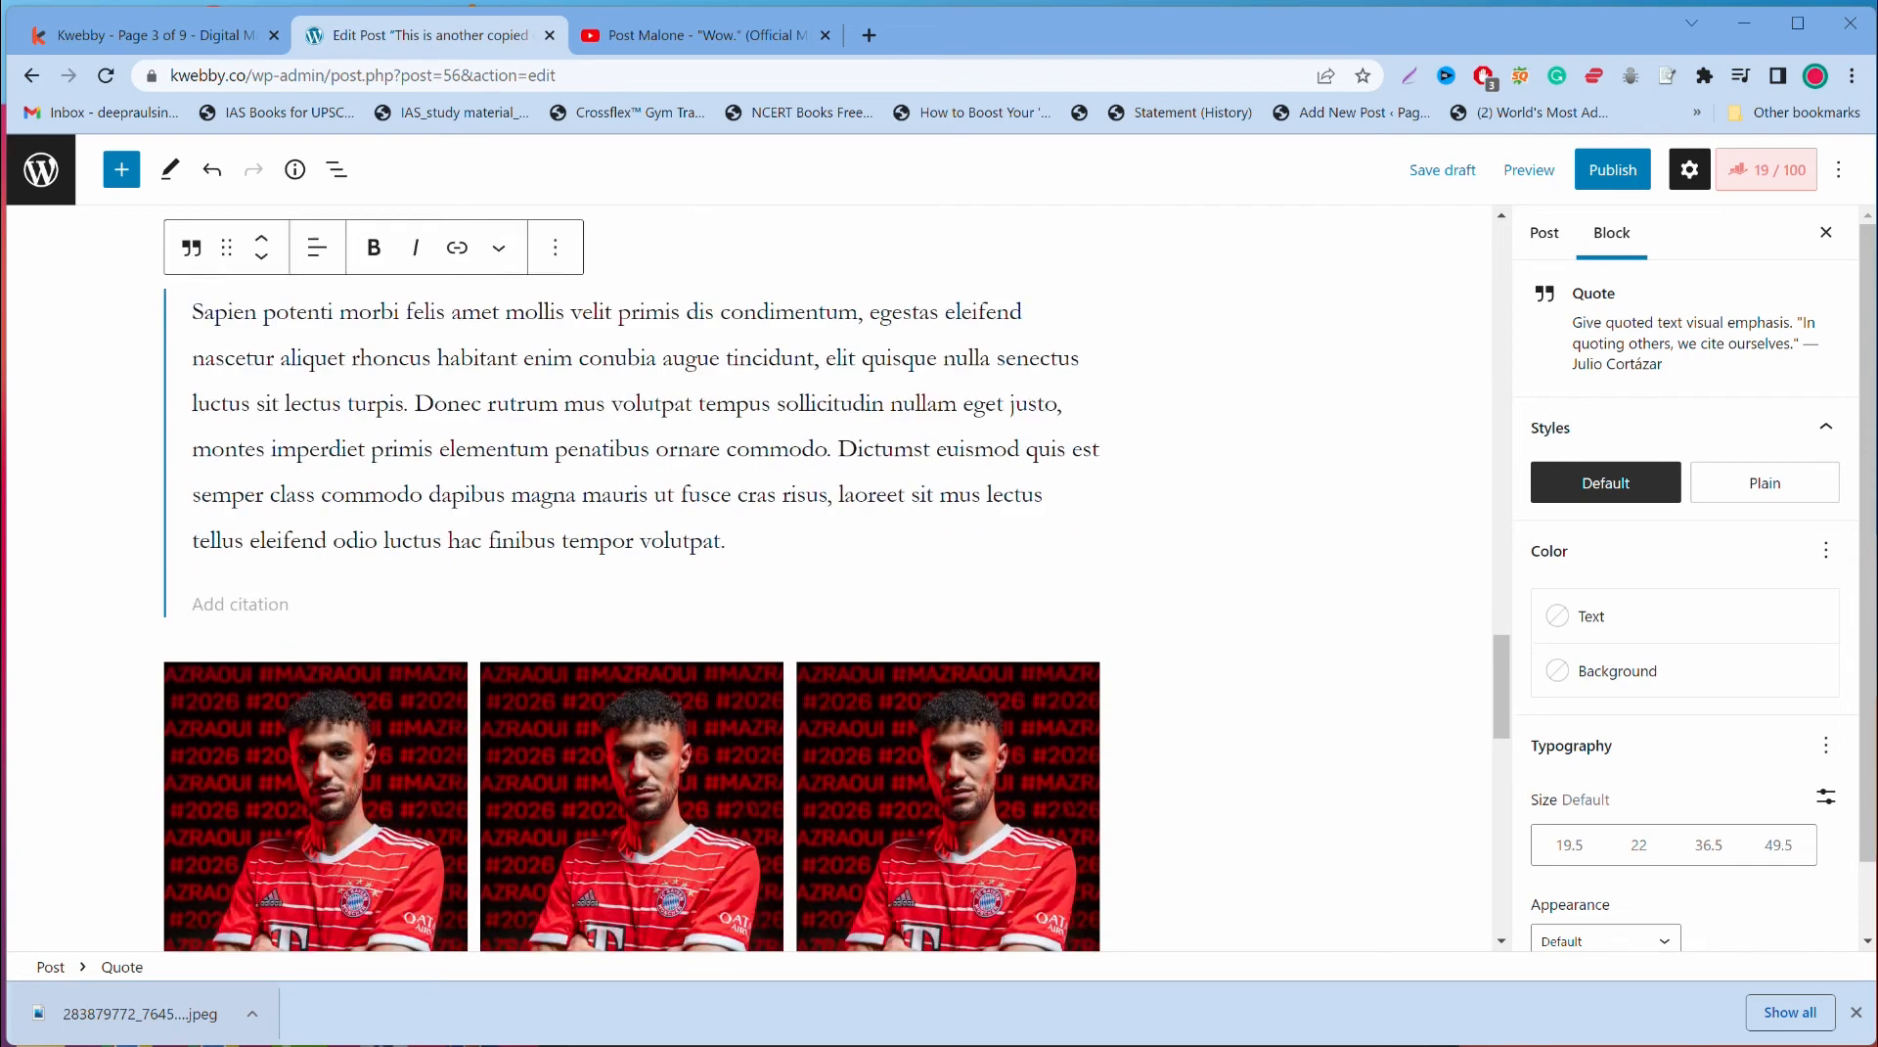
{"action": "scroll", "coordinate": [636, 587], "scroll_direction": "up", "scroll_amount": 1}
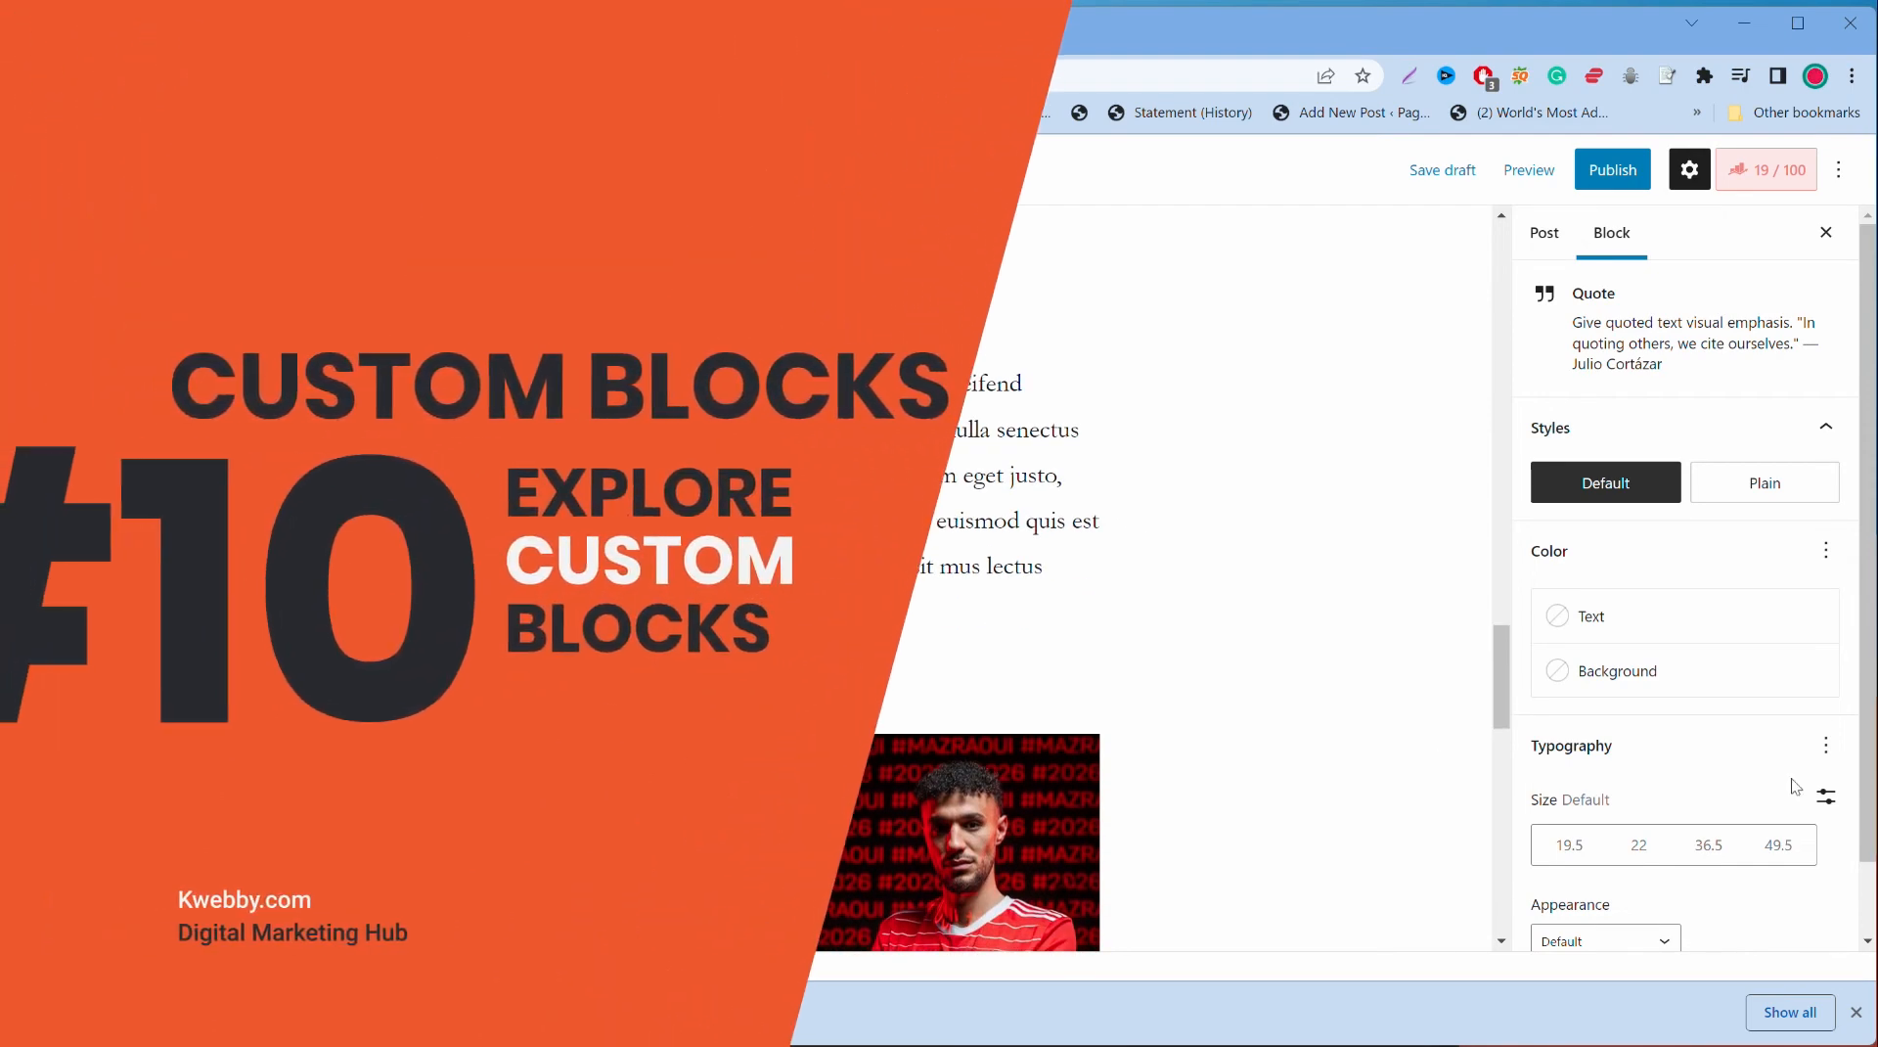
Step: Add an empty paragraph after the Sapien potenti paragraph below the three-image gallery
{"action": "scroll", "coordinate": [1174, 587], "scroll_direction": "up", "scroll_amount": 5}
{"action": "scroll", "coordinate": [1174, 587], "scroll_direction": "down", "scroll_amount": 5}
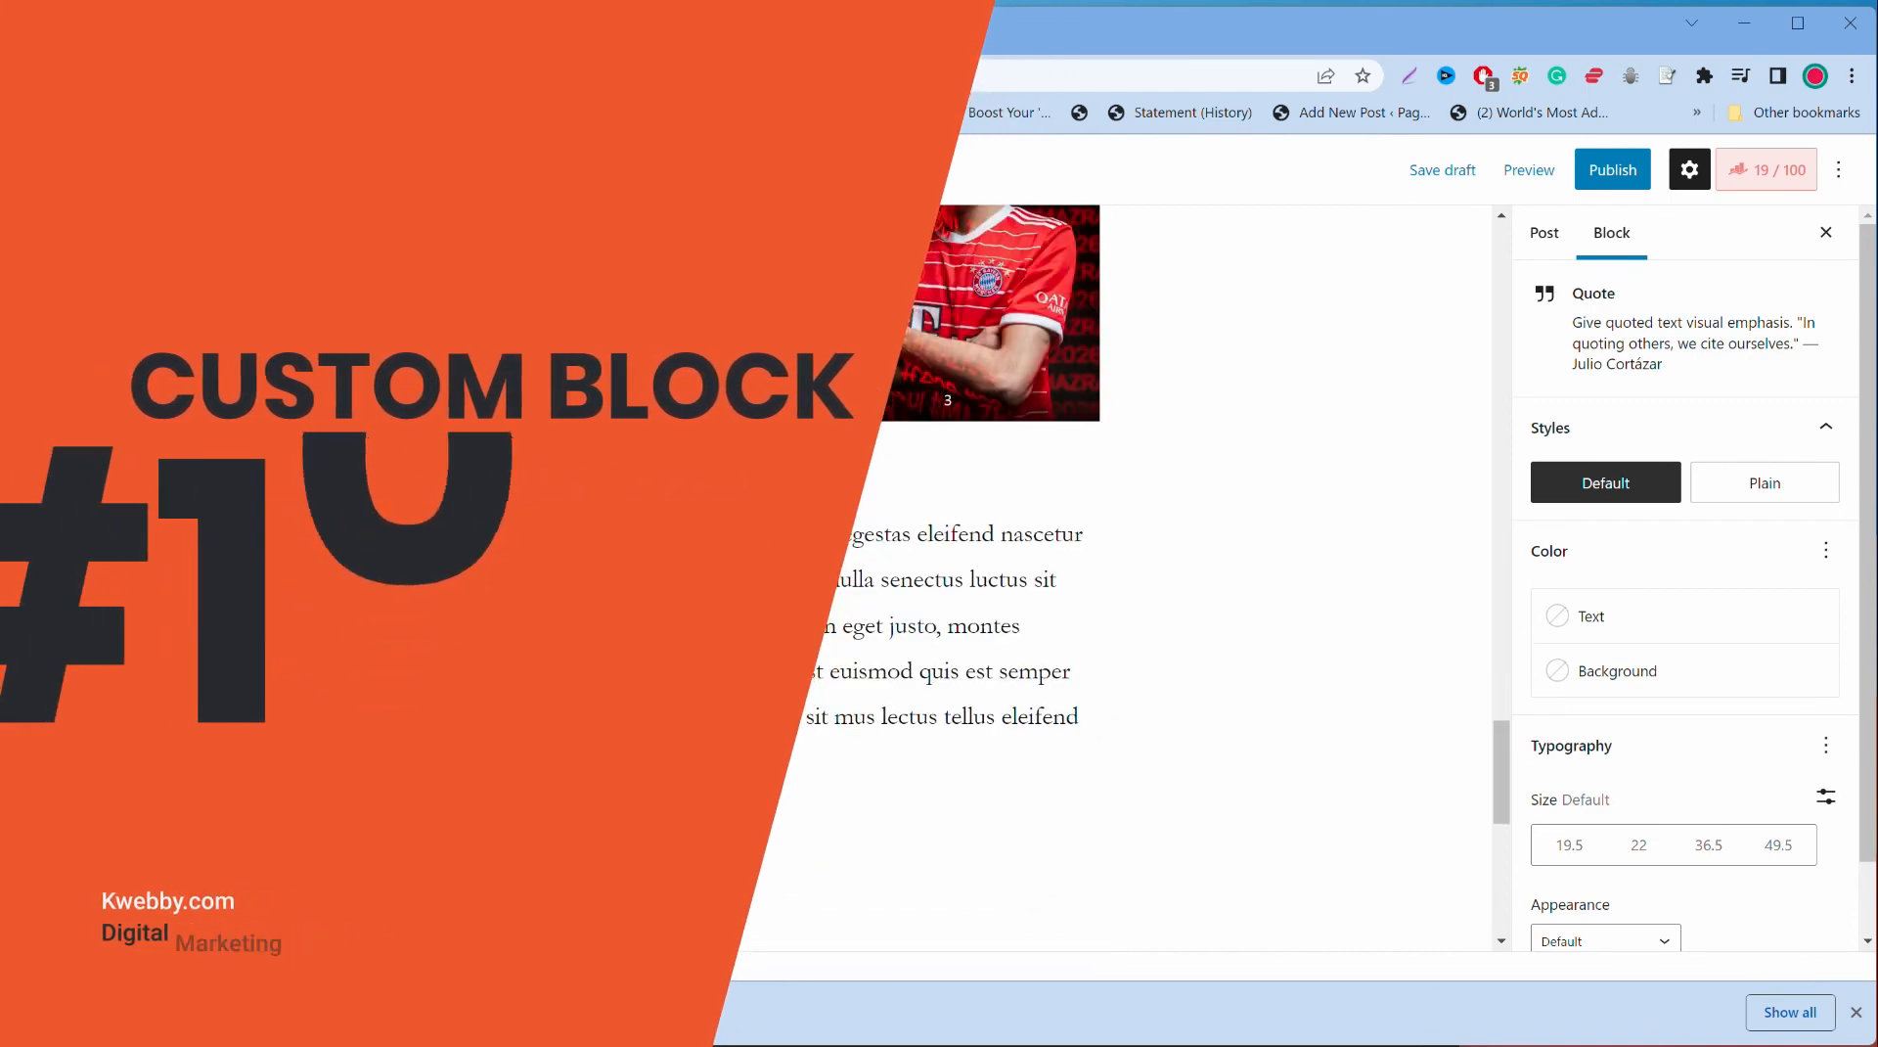
{"action": "left_click", "coordinate": [594, 770]}
{"action": "key", "text": "Return"}
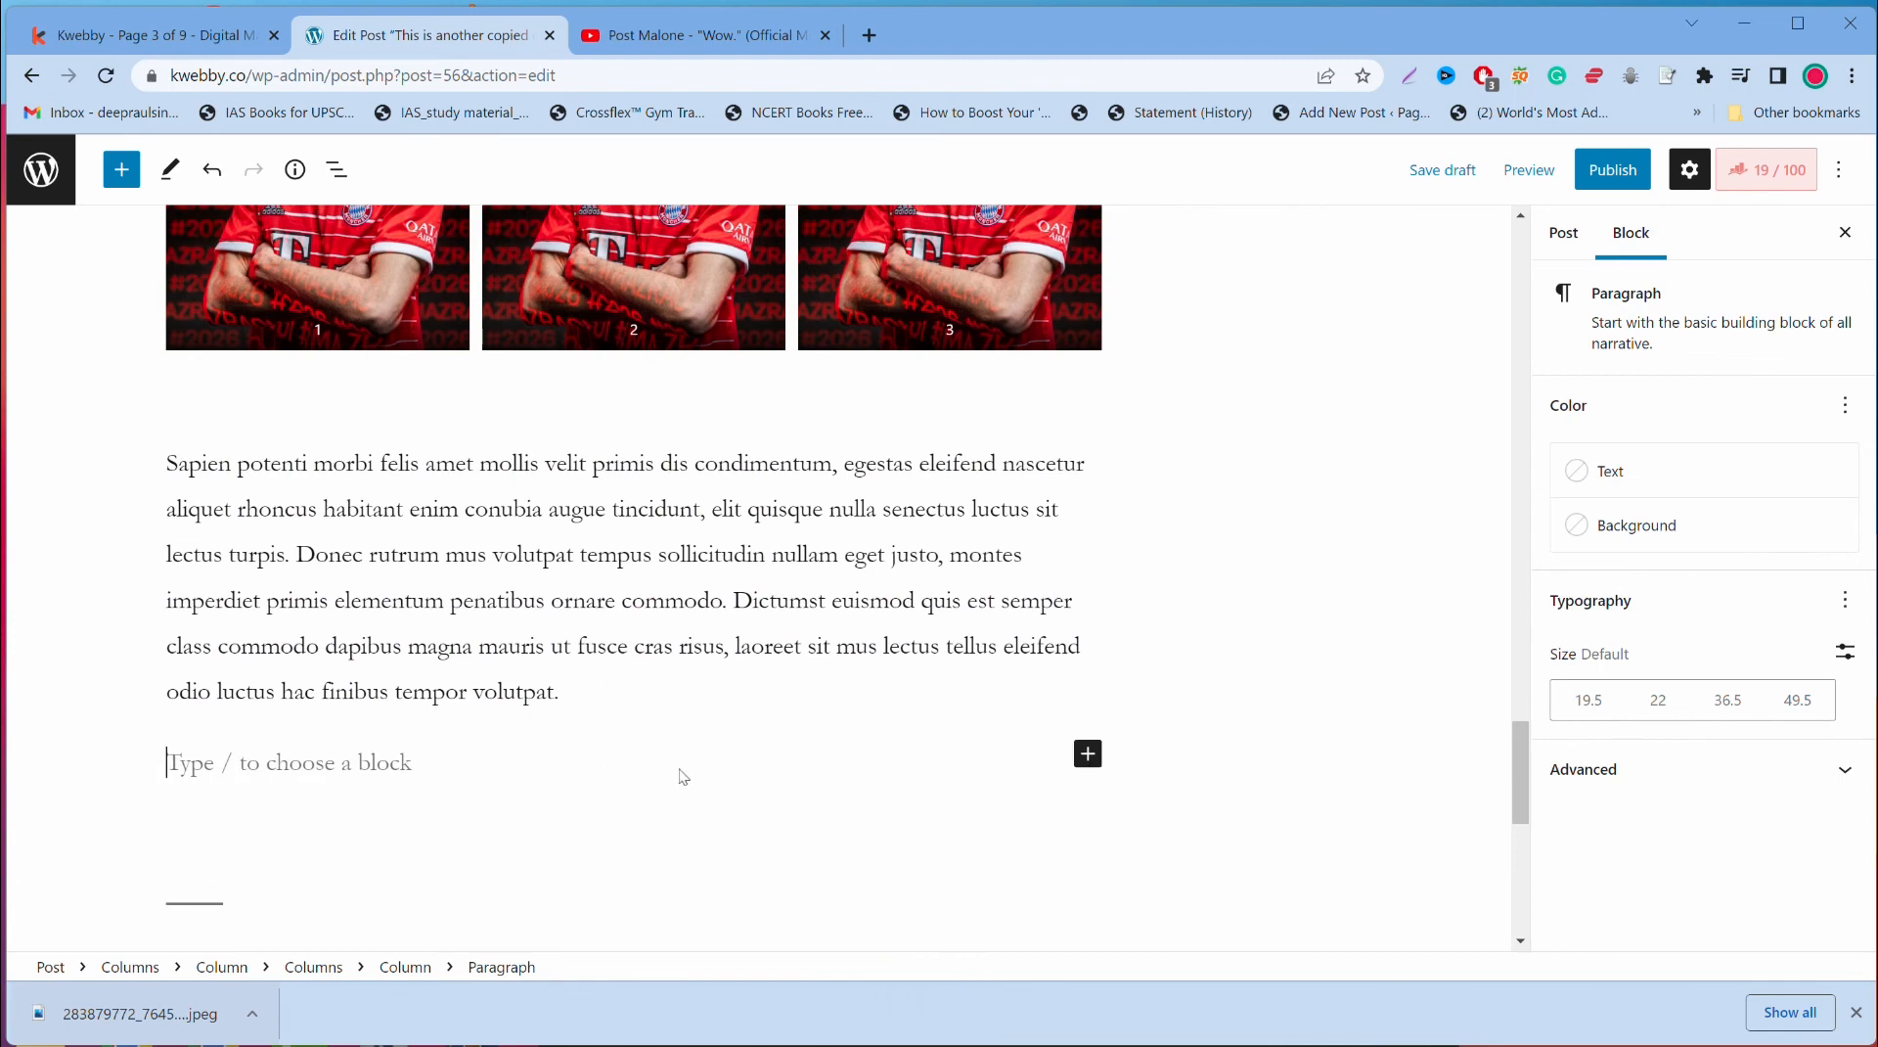
Step: Open the full block library at the empty paragraph and look through its blocks, reusable blocks and patterns
{"action": "left_click", "coordinate": [1088, 755]}
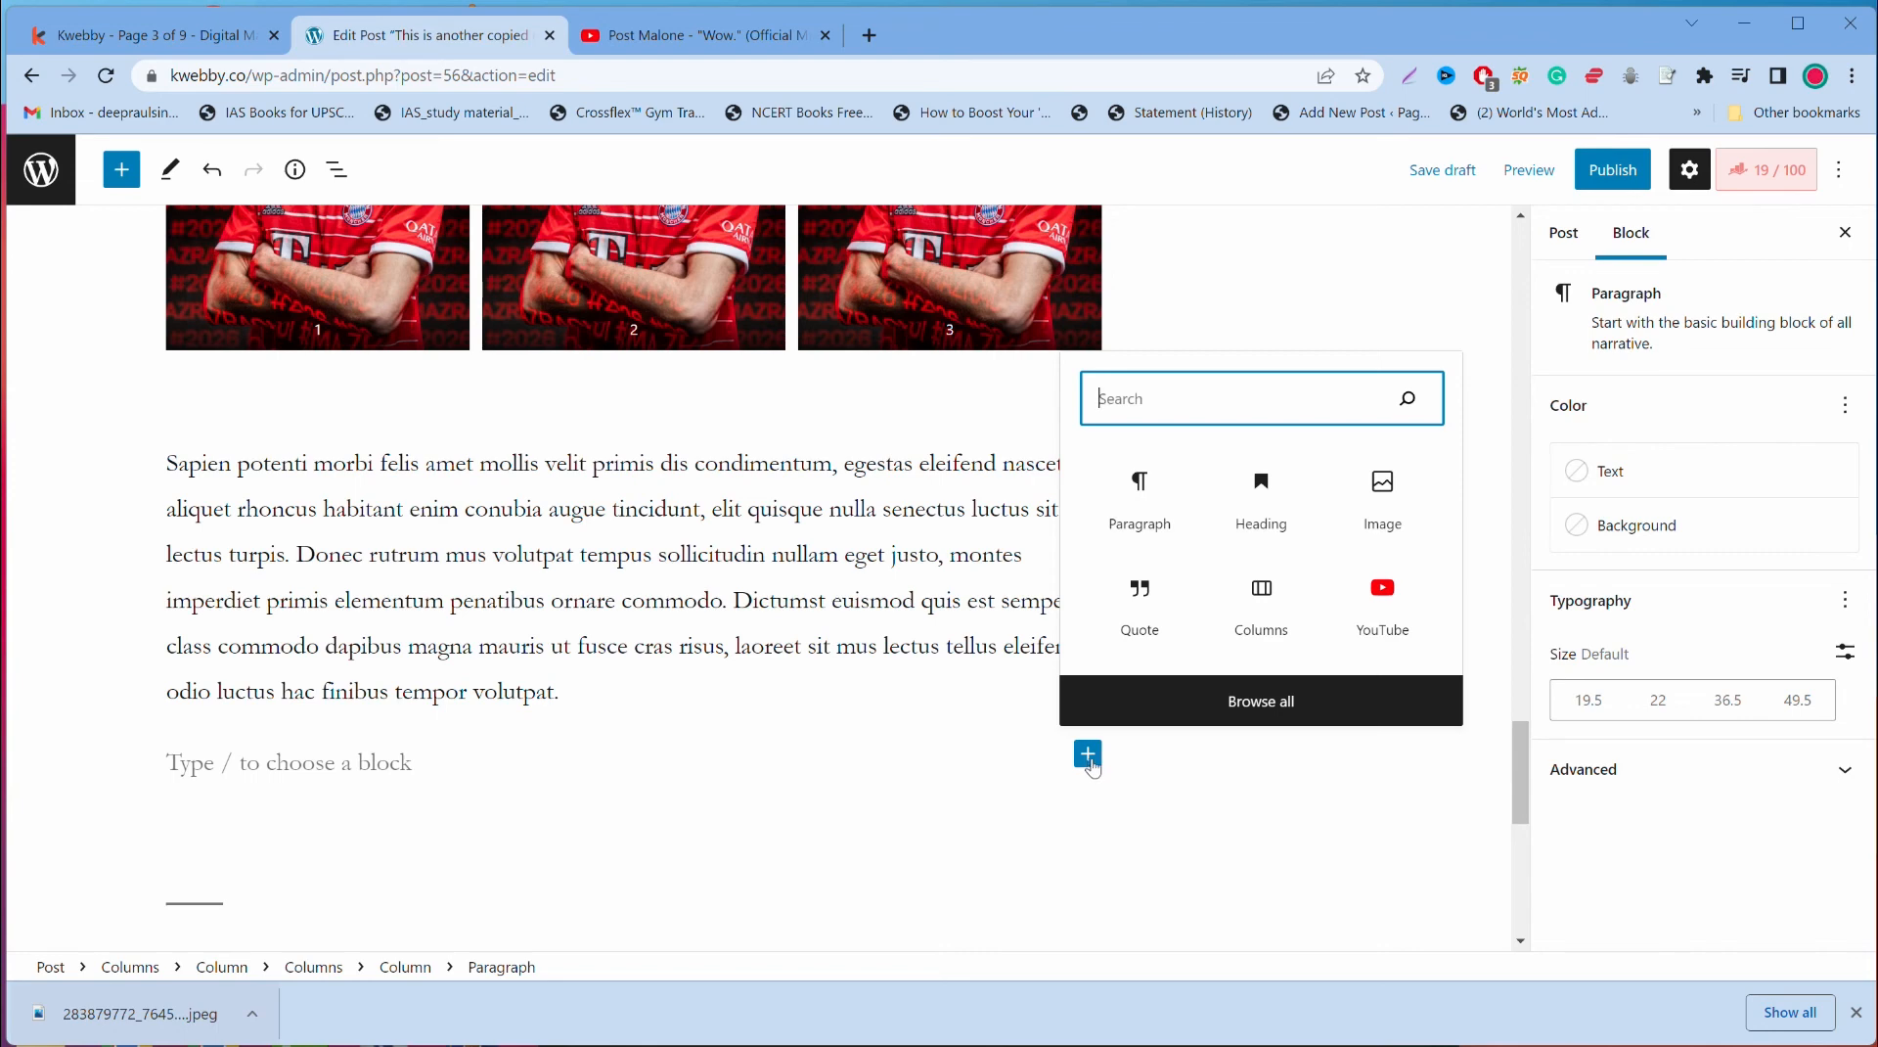
{"action": "left_click", "coordinate": [1287, 701]}
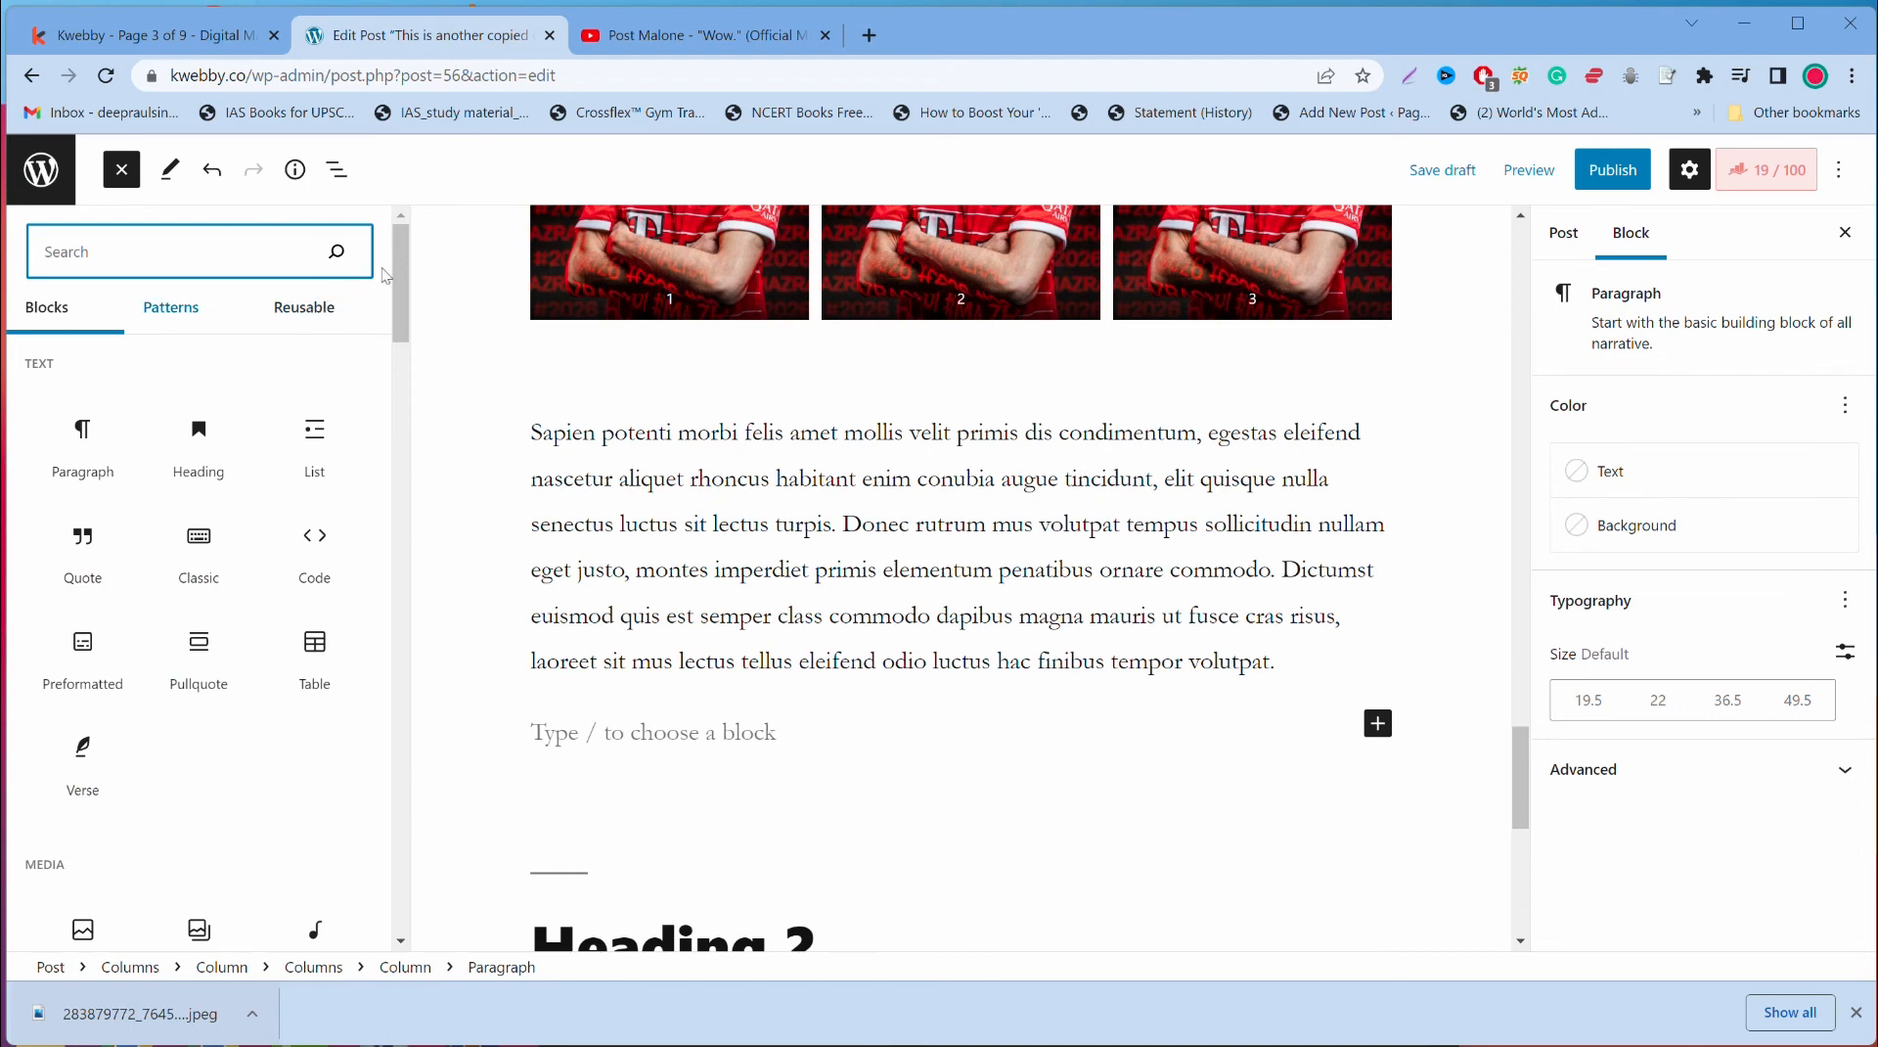
{"action": "left_click_drag", "start_coordinate": [399, 256], "coordinate": [405, 352]}
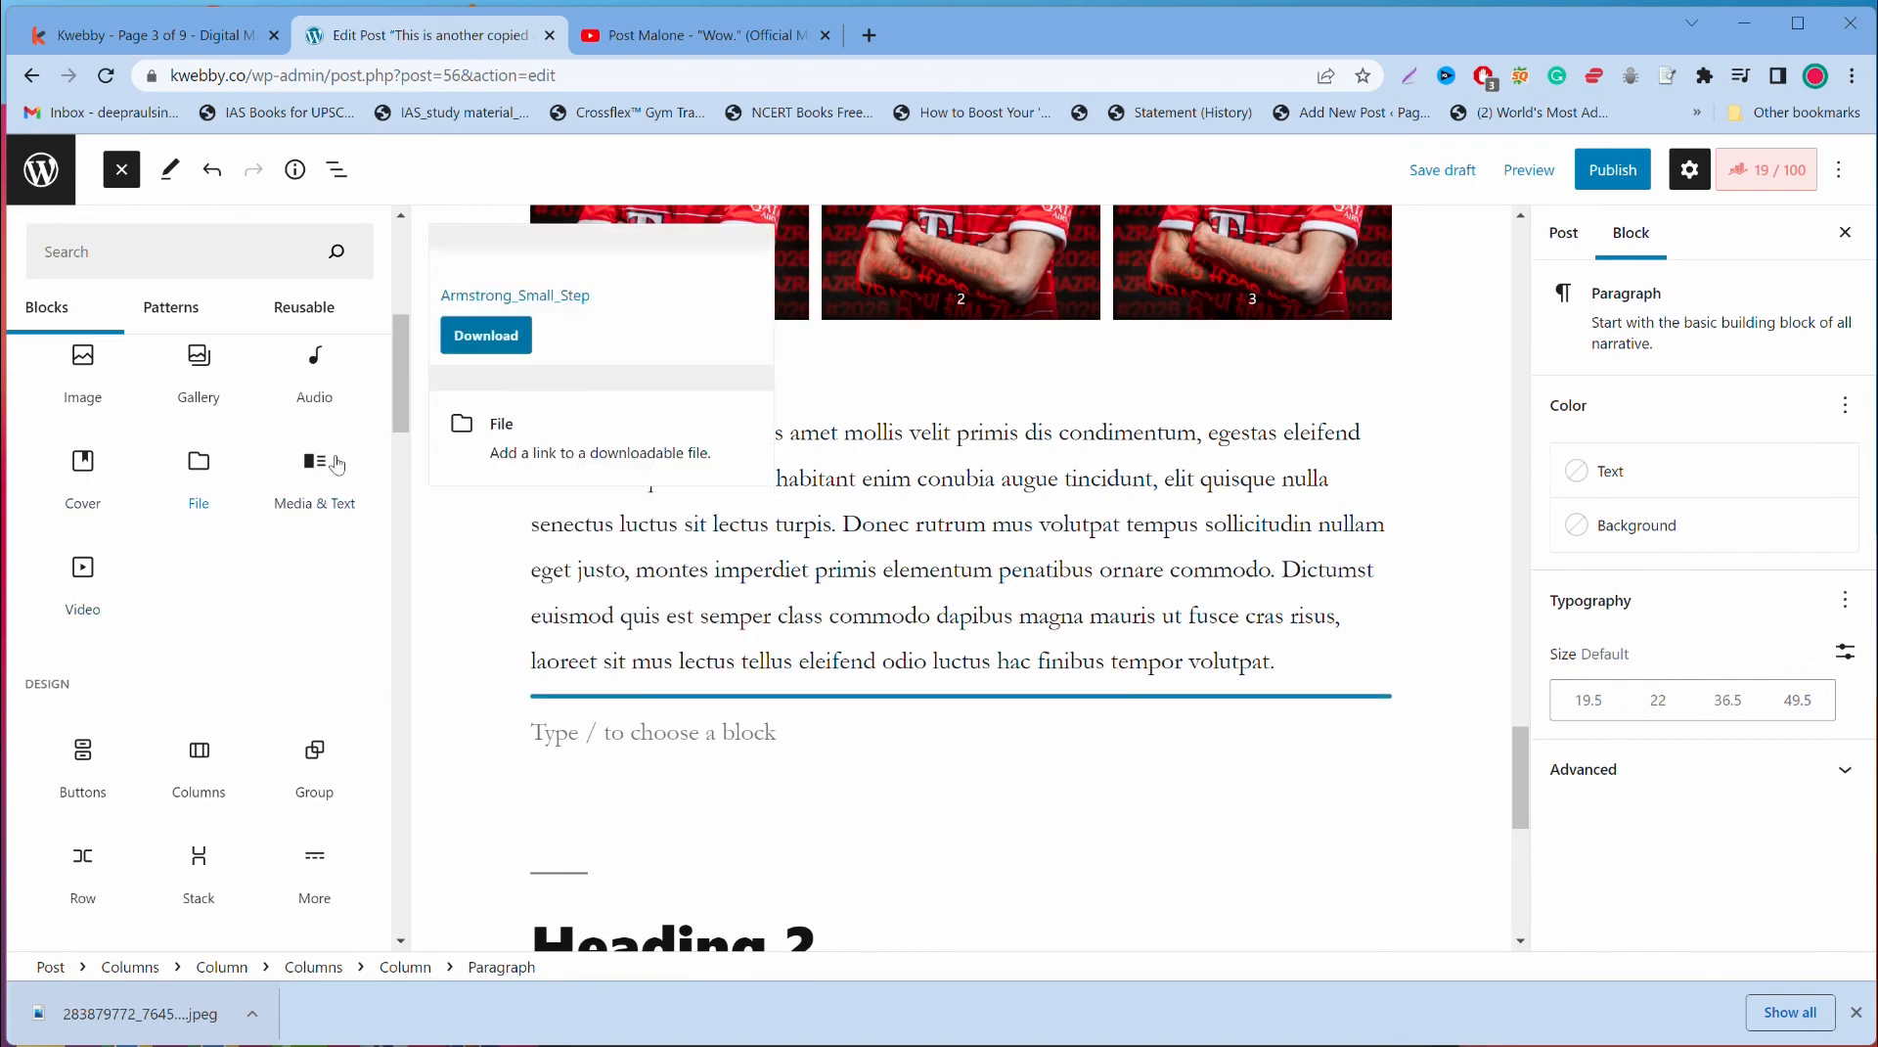
{"action": "left_click_drag", "start_coordinate": [401, 393], "coordinate": [397, 462]}
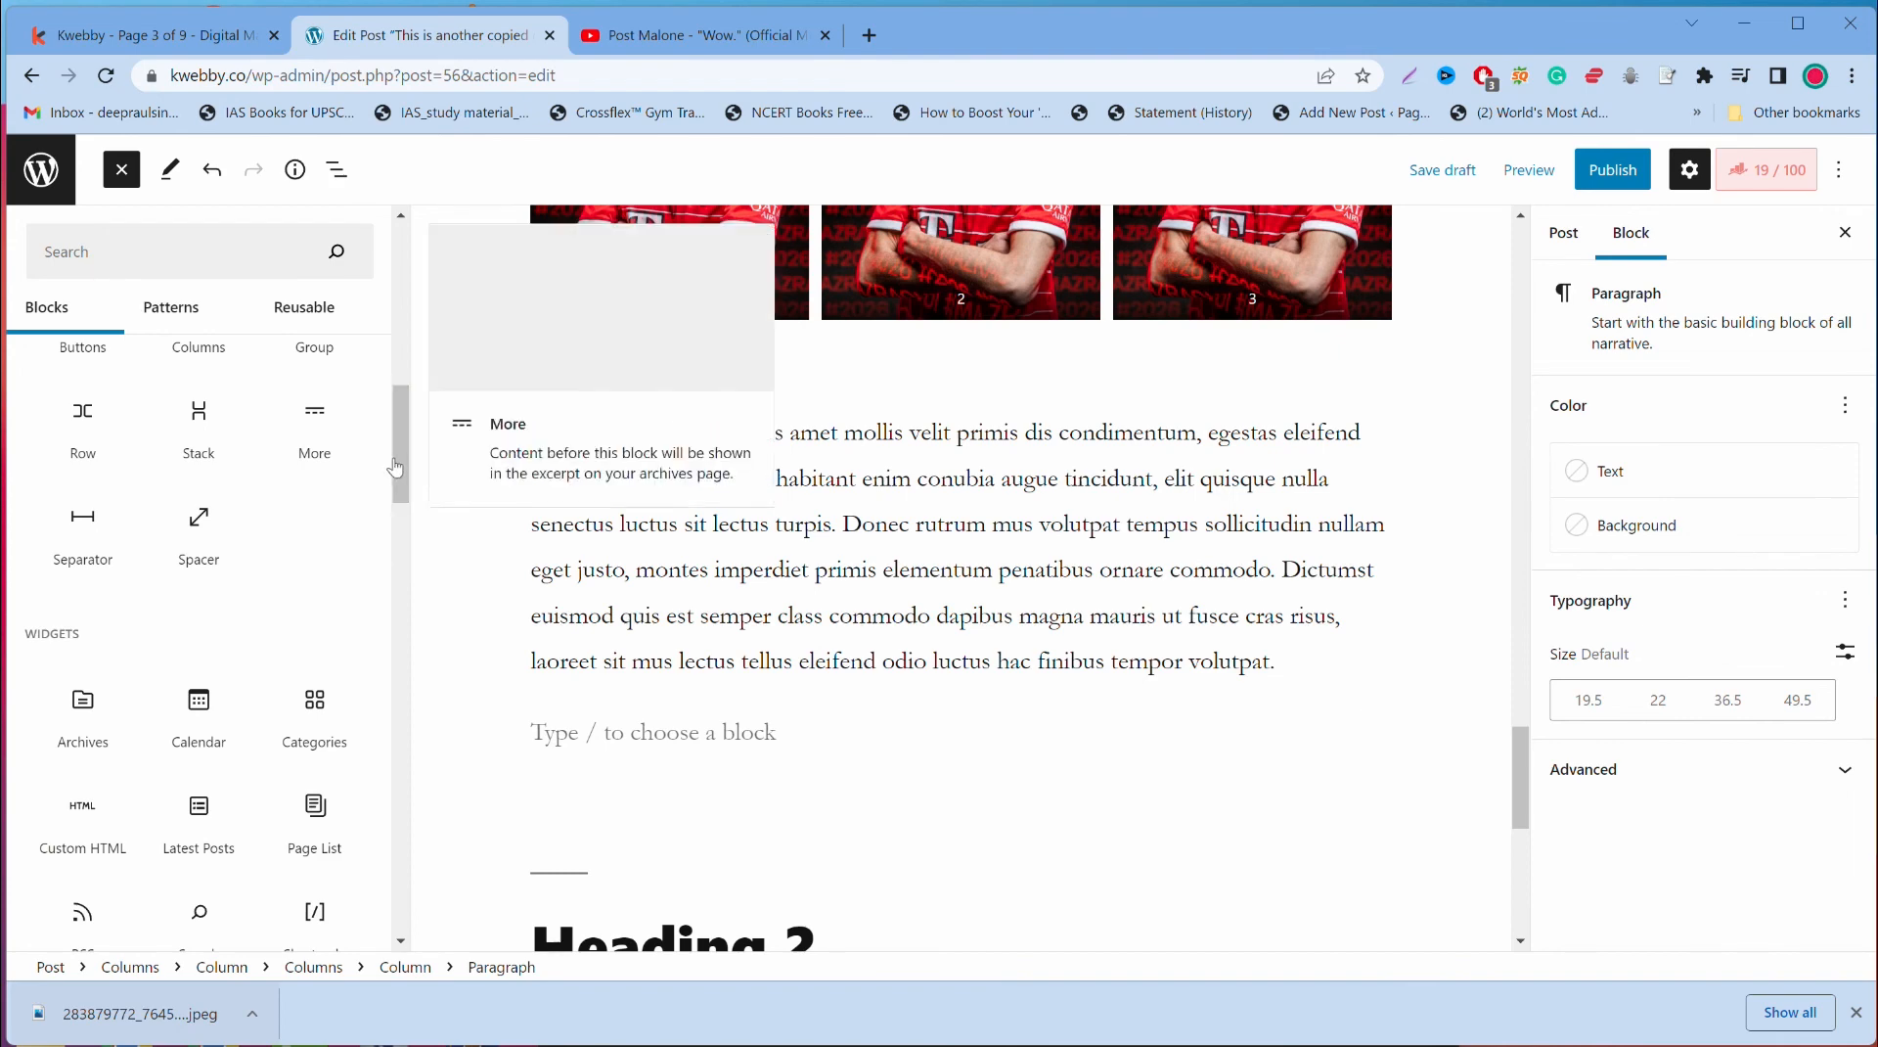
{"action": "left_click", "coordinate": [296, 303]}
{"action": "left_click", "coordinate": [159, 309]}
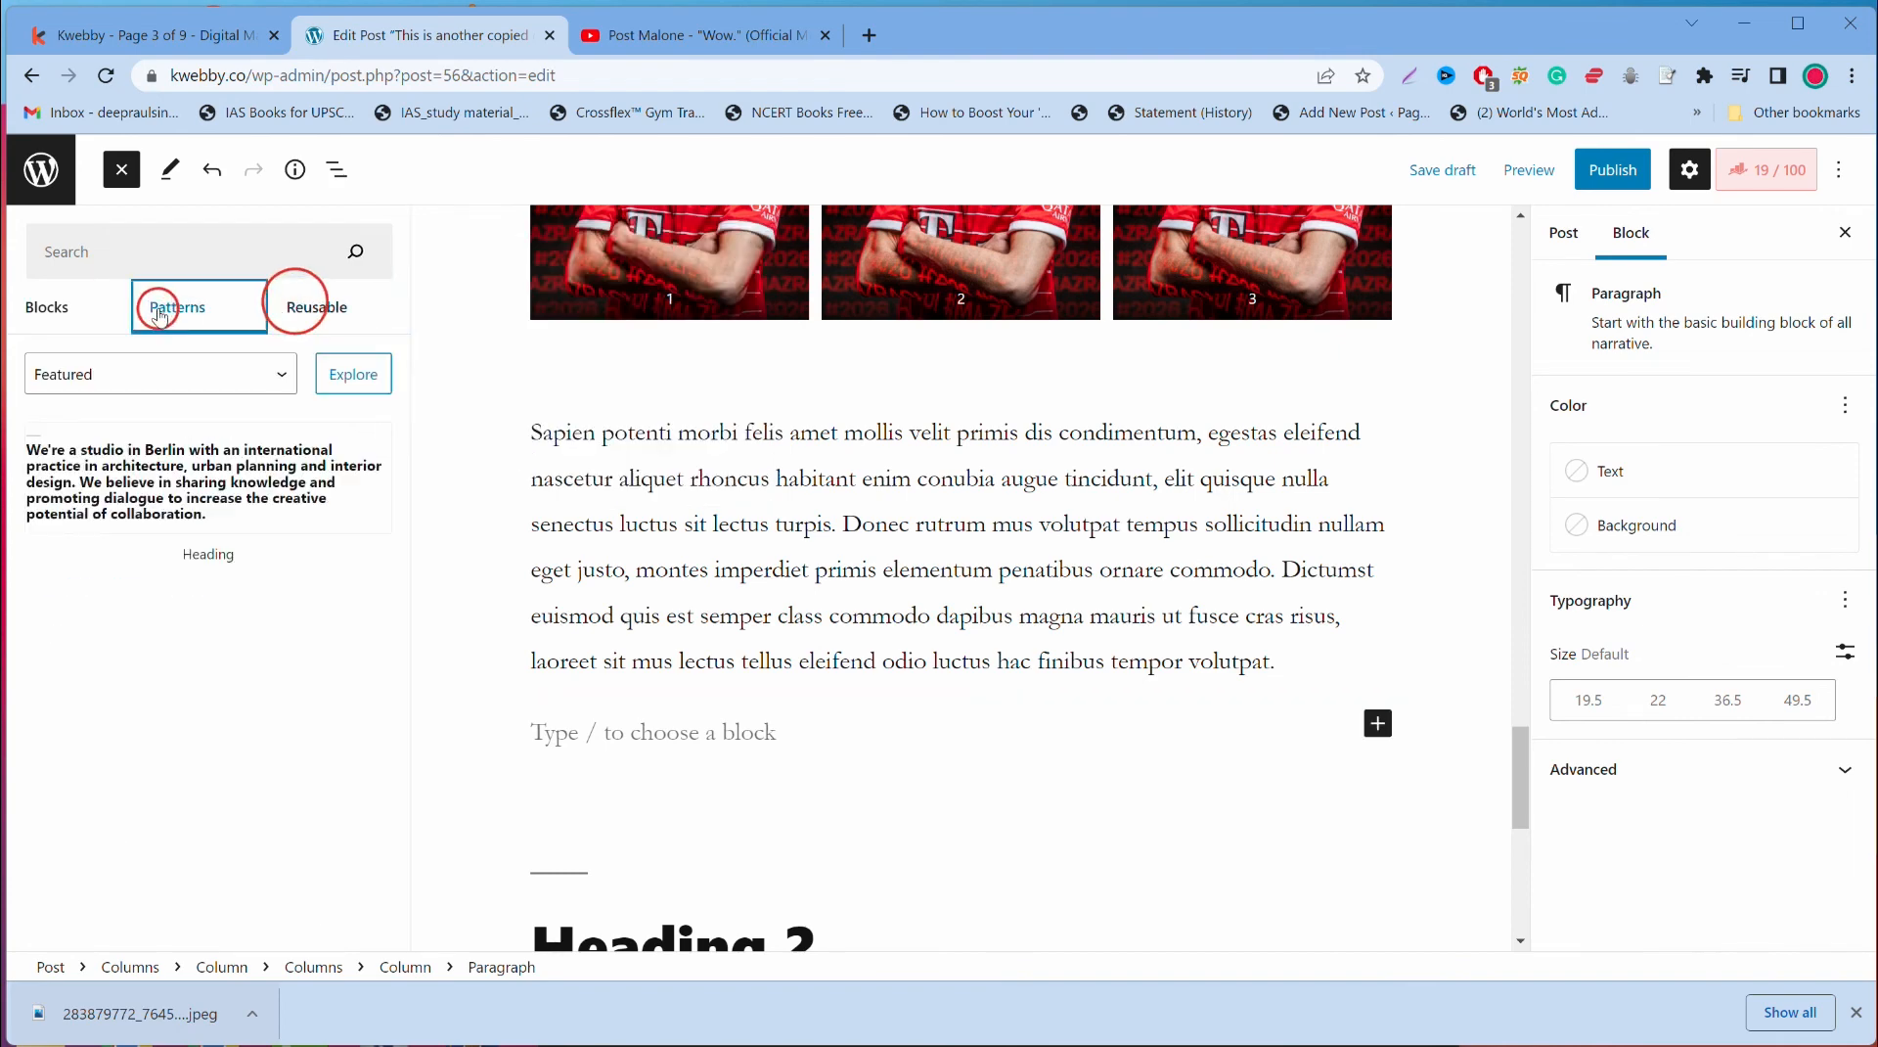
{"action": "scroll", "coordinate": [141, 688], "scroll_direction": "down", "scroll_amount": 1}
{"action": "scroll", "coordinate": [140, 687], "scroll_direction": "down", "scroll_amount": 5}
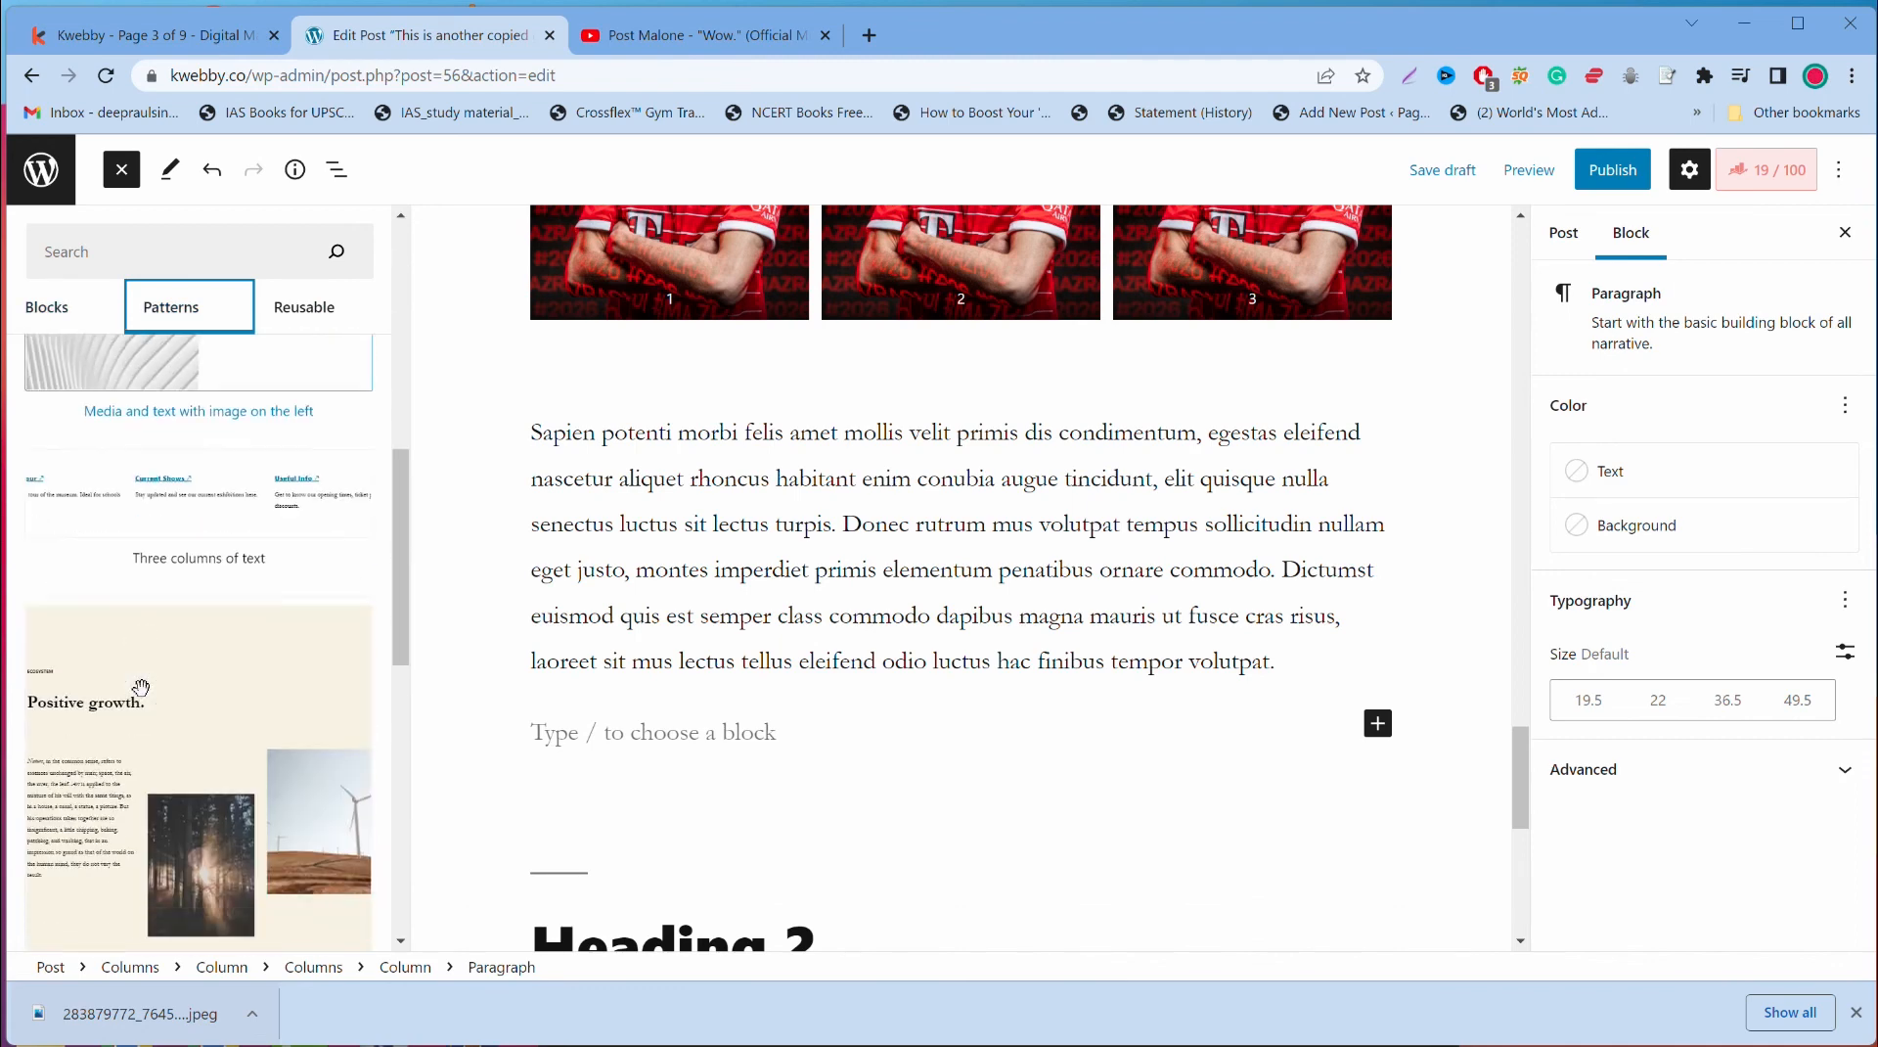
Step: Browse the block library's Widgets, Theme, Embeds and Rank Math groups, and look at the Twitter embed block
{"action": "left_click", "coordinate": [49, 326]}
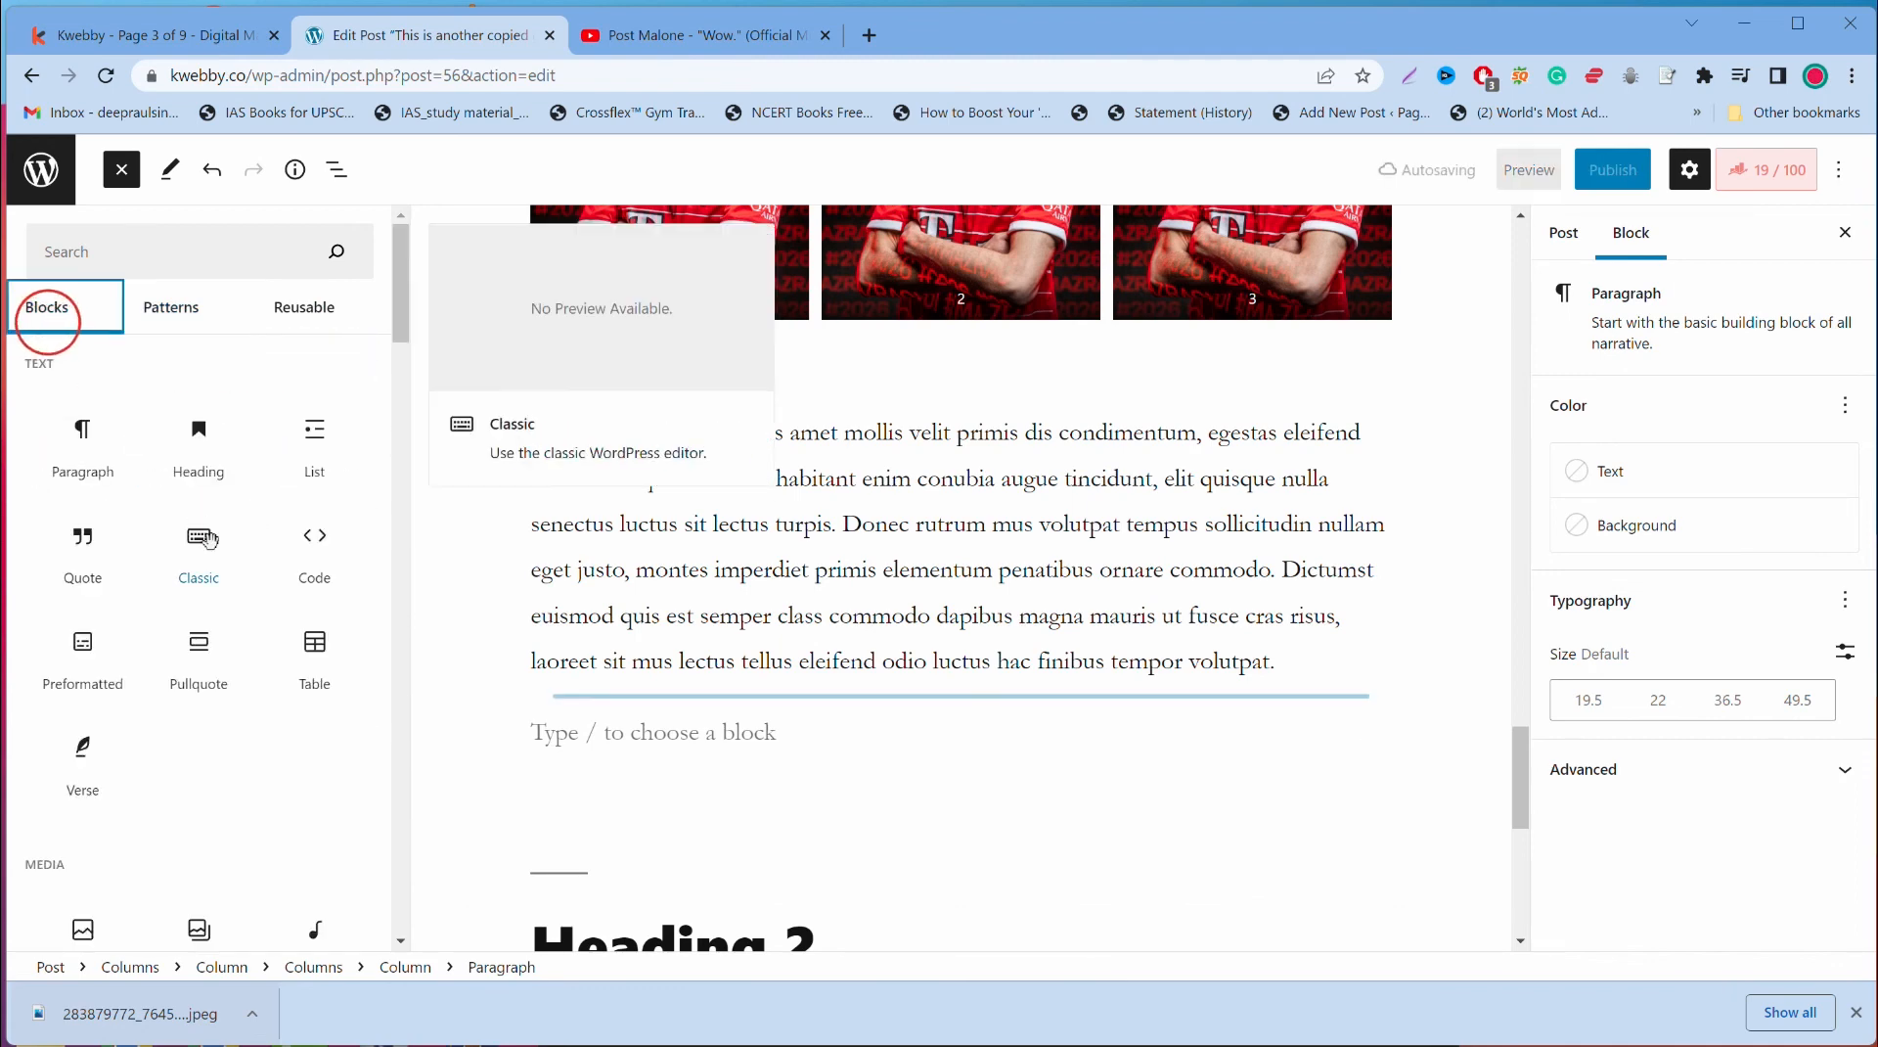
{"action": "scroll", "coordinate": [279, 637], "scroll_direction": "down", "scroll_amount": 15}
{"action": "scroll", "coordinate": [281, 640], "scroll_direction": "down", "scroll_amount": 5}
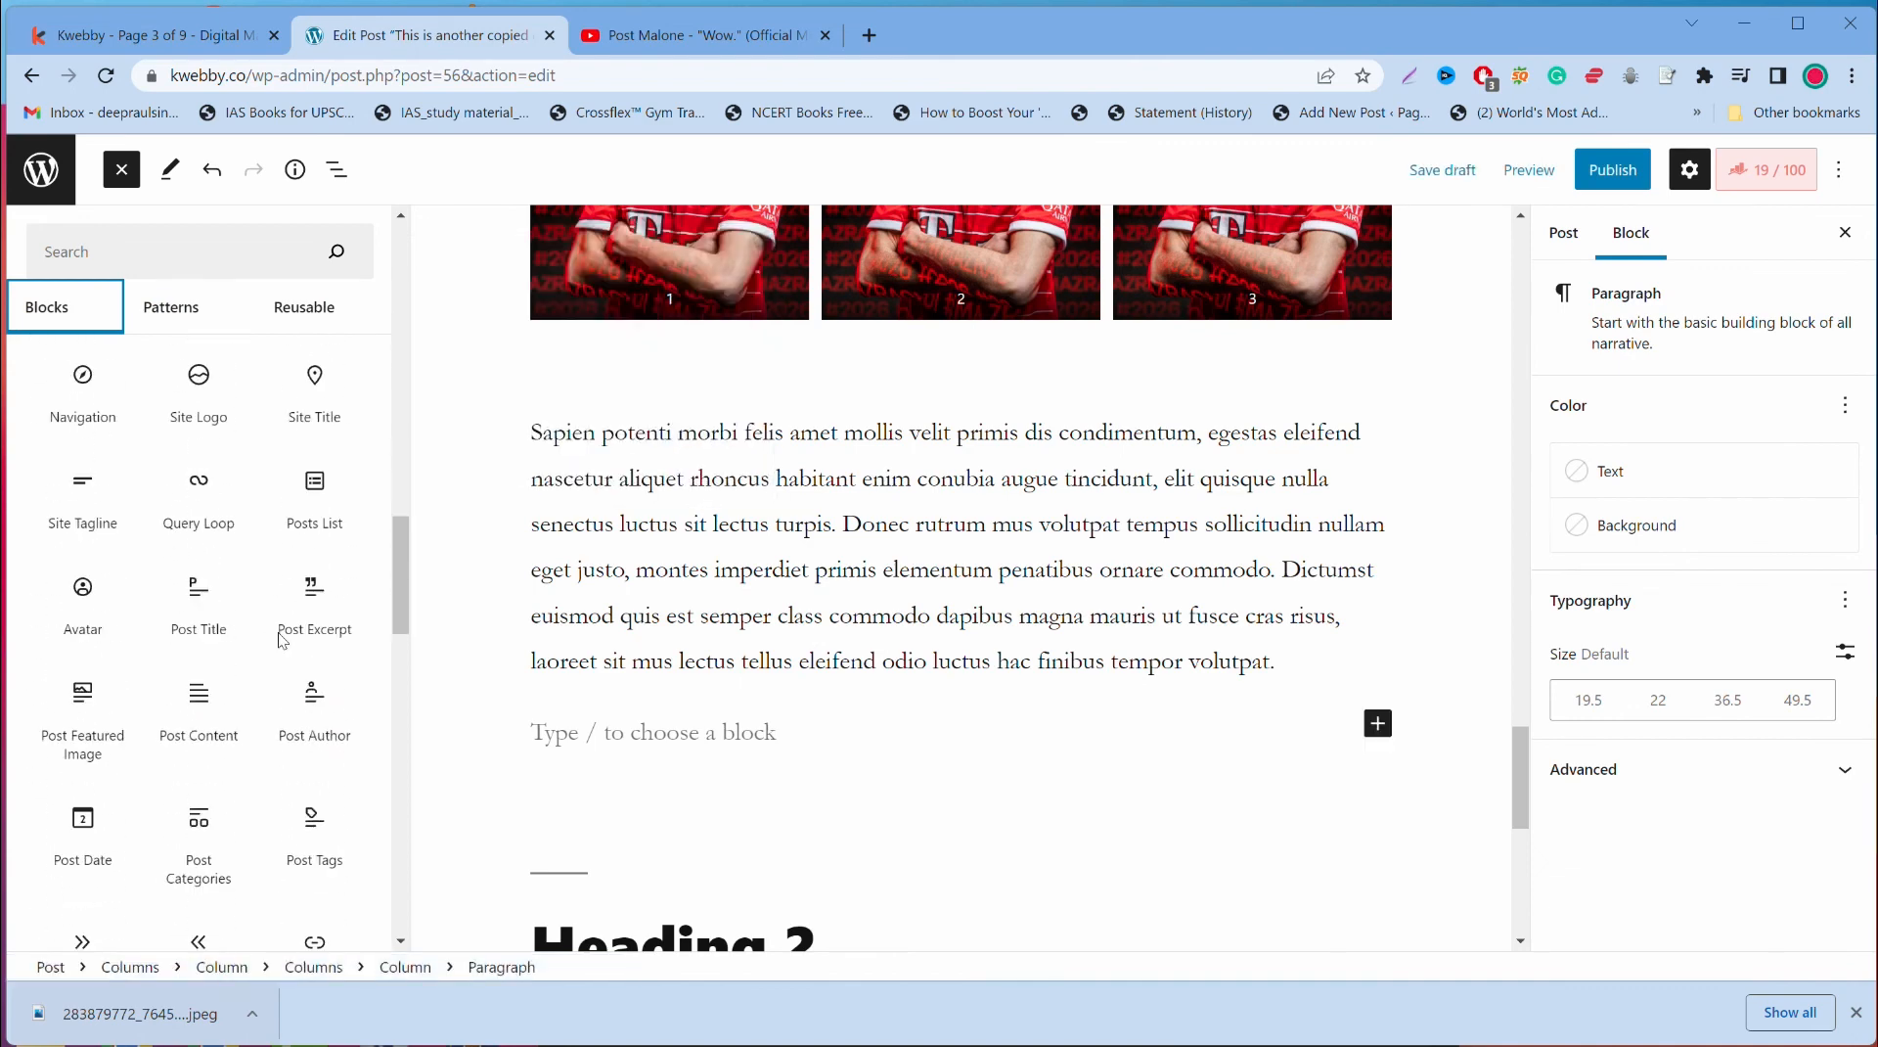
{"action": "scroll", "coordinate": [276, 630], "scroll_direction": "up", "scroll_amount": 5}
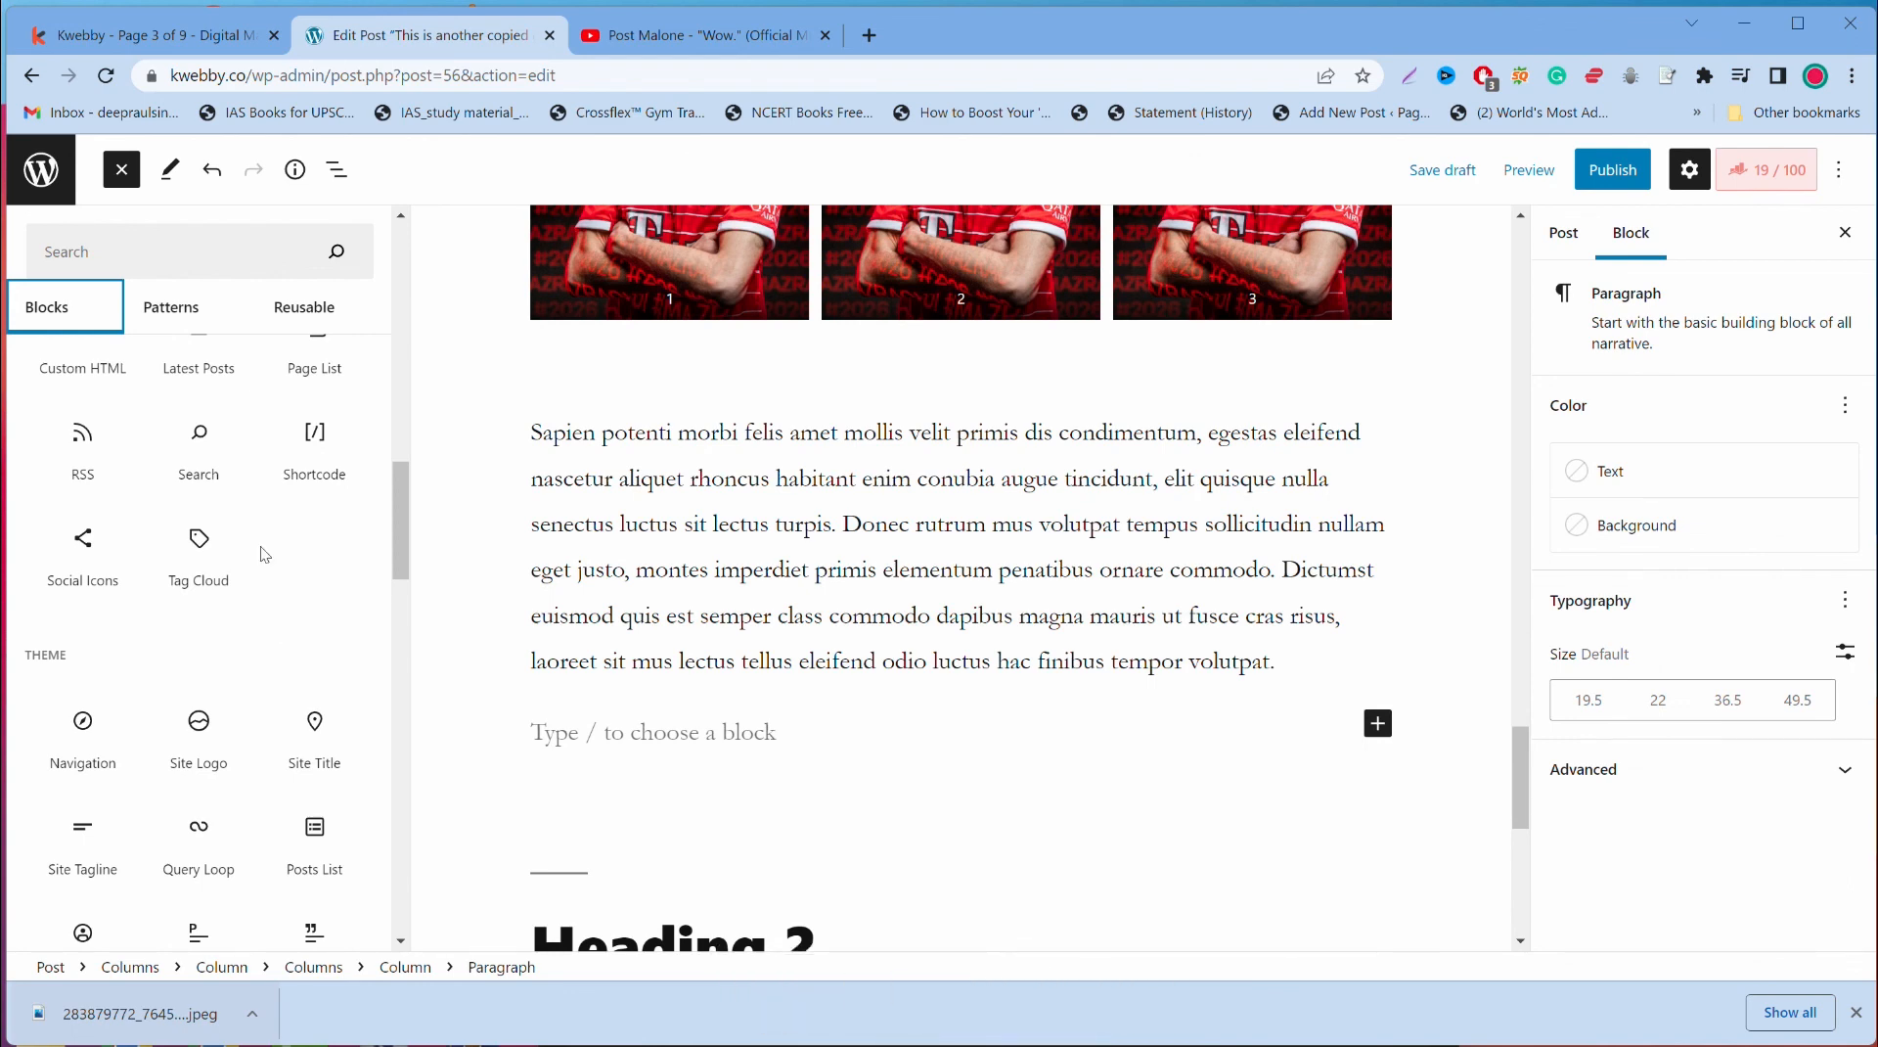
{"action": "scroll", "coordinate": [262, 554], "scroll_direction": "down", "scroll_amount": 15}
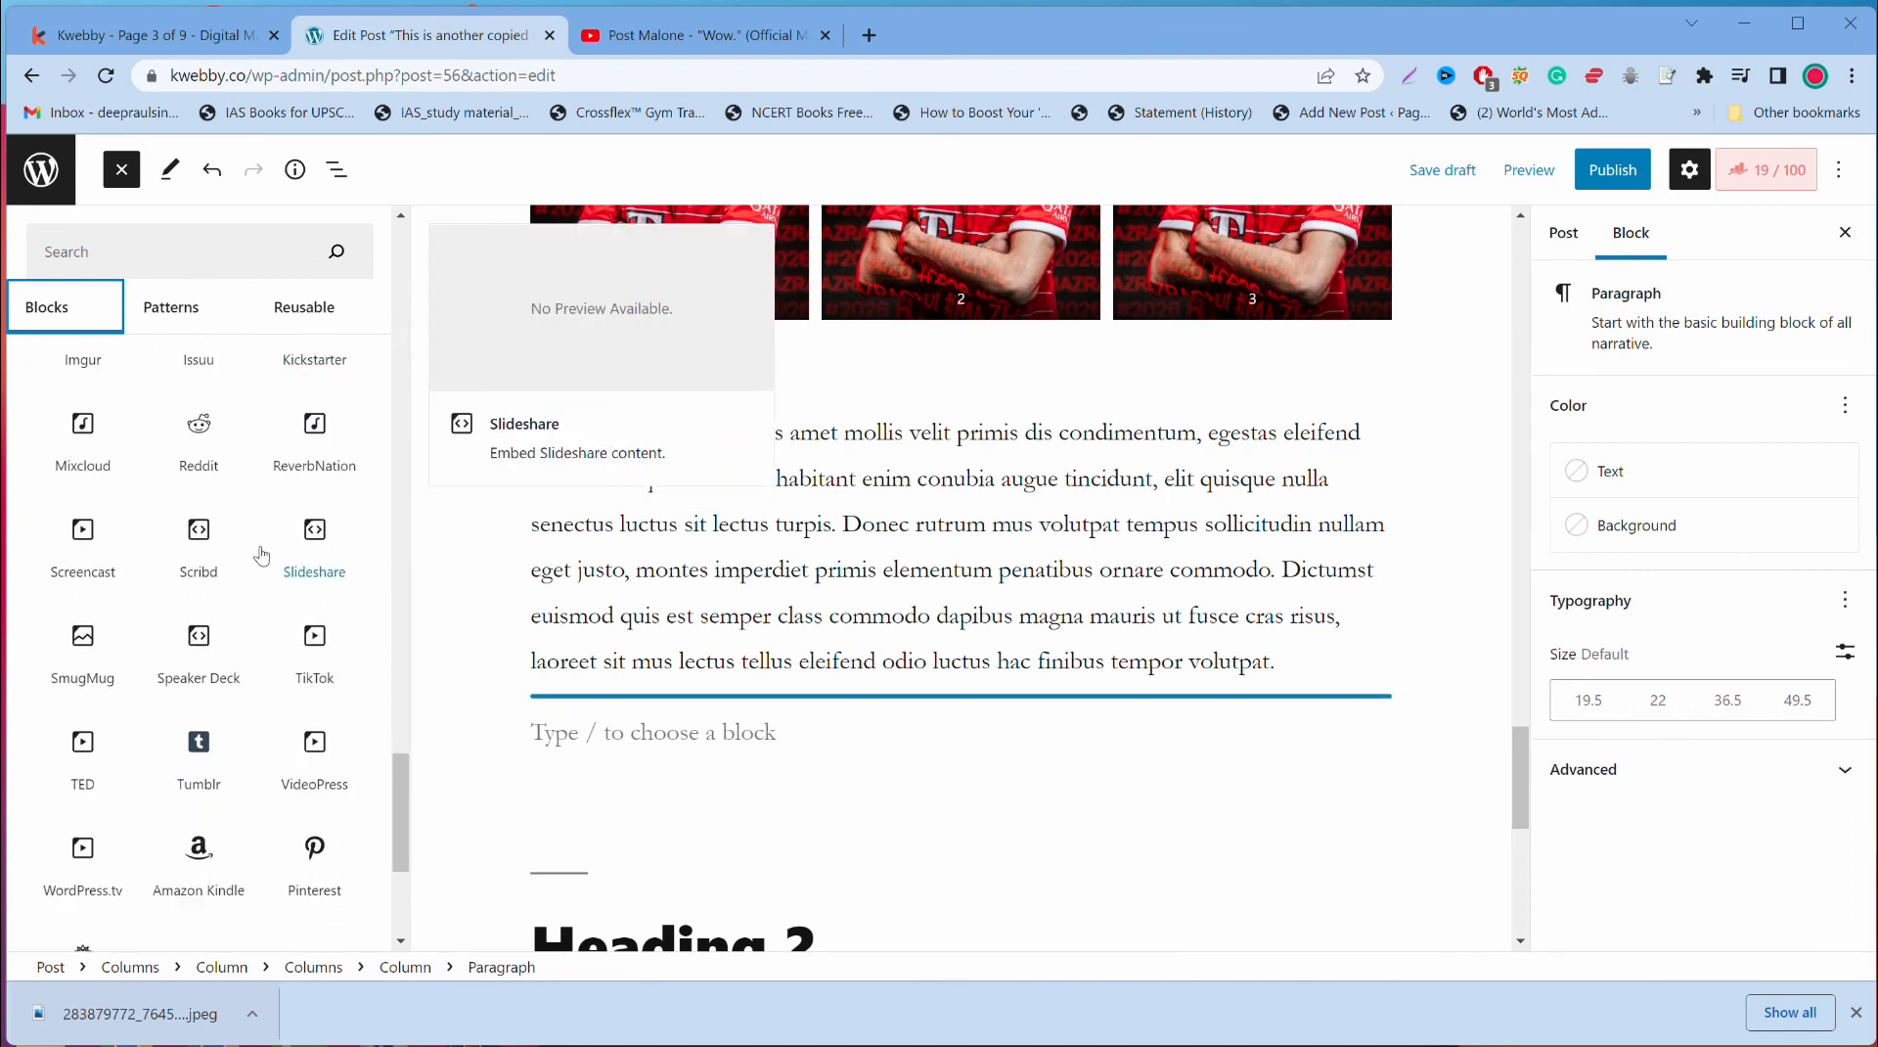
{"action": "scroll", "coordinate": [261, 555], "scroll_direction": "down", "scroll_amount": 4}
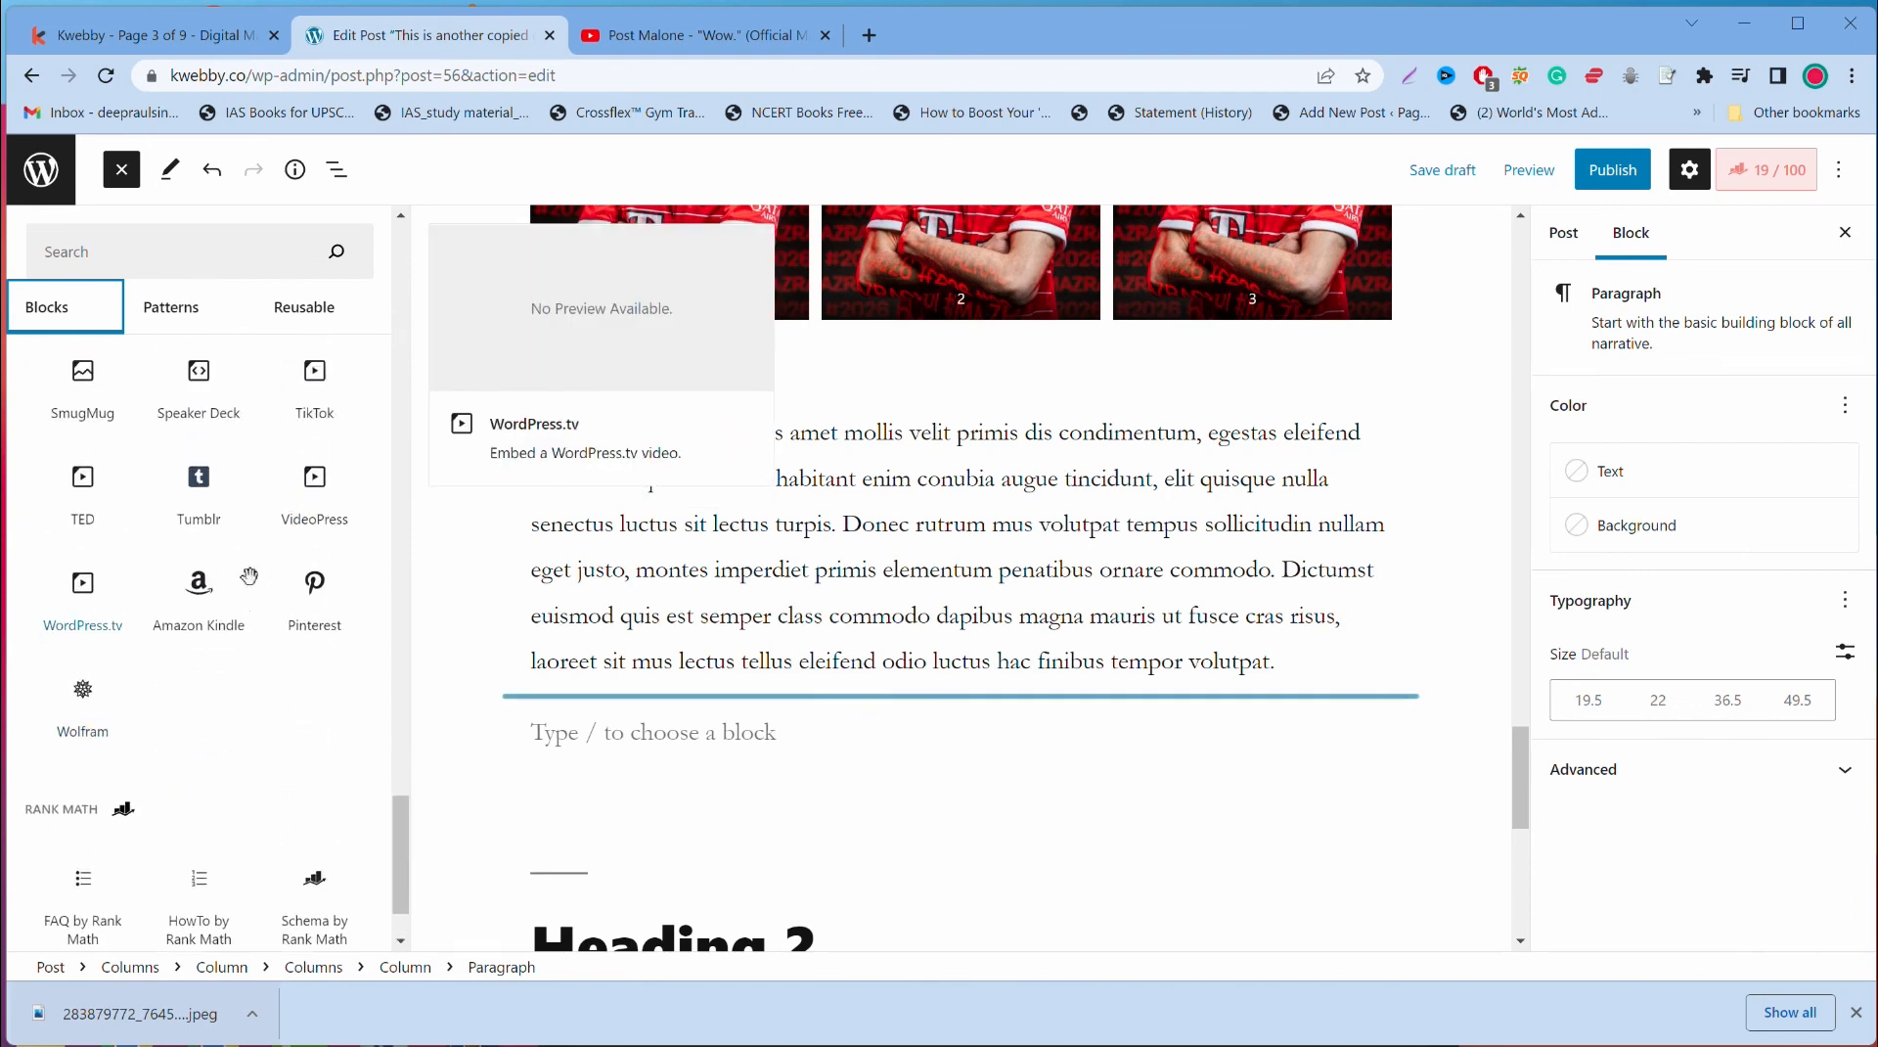
{"action": "scroll", "coordinate": [202, 696], "scroll_direction": "up", "scroll_amount": 2}
{"action": "scroll", "coordinate": [202, 696], "scroll_direction": "up", "scroll_amount": 9}
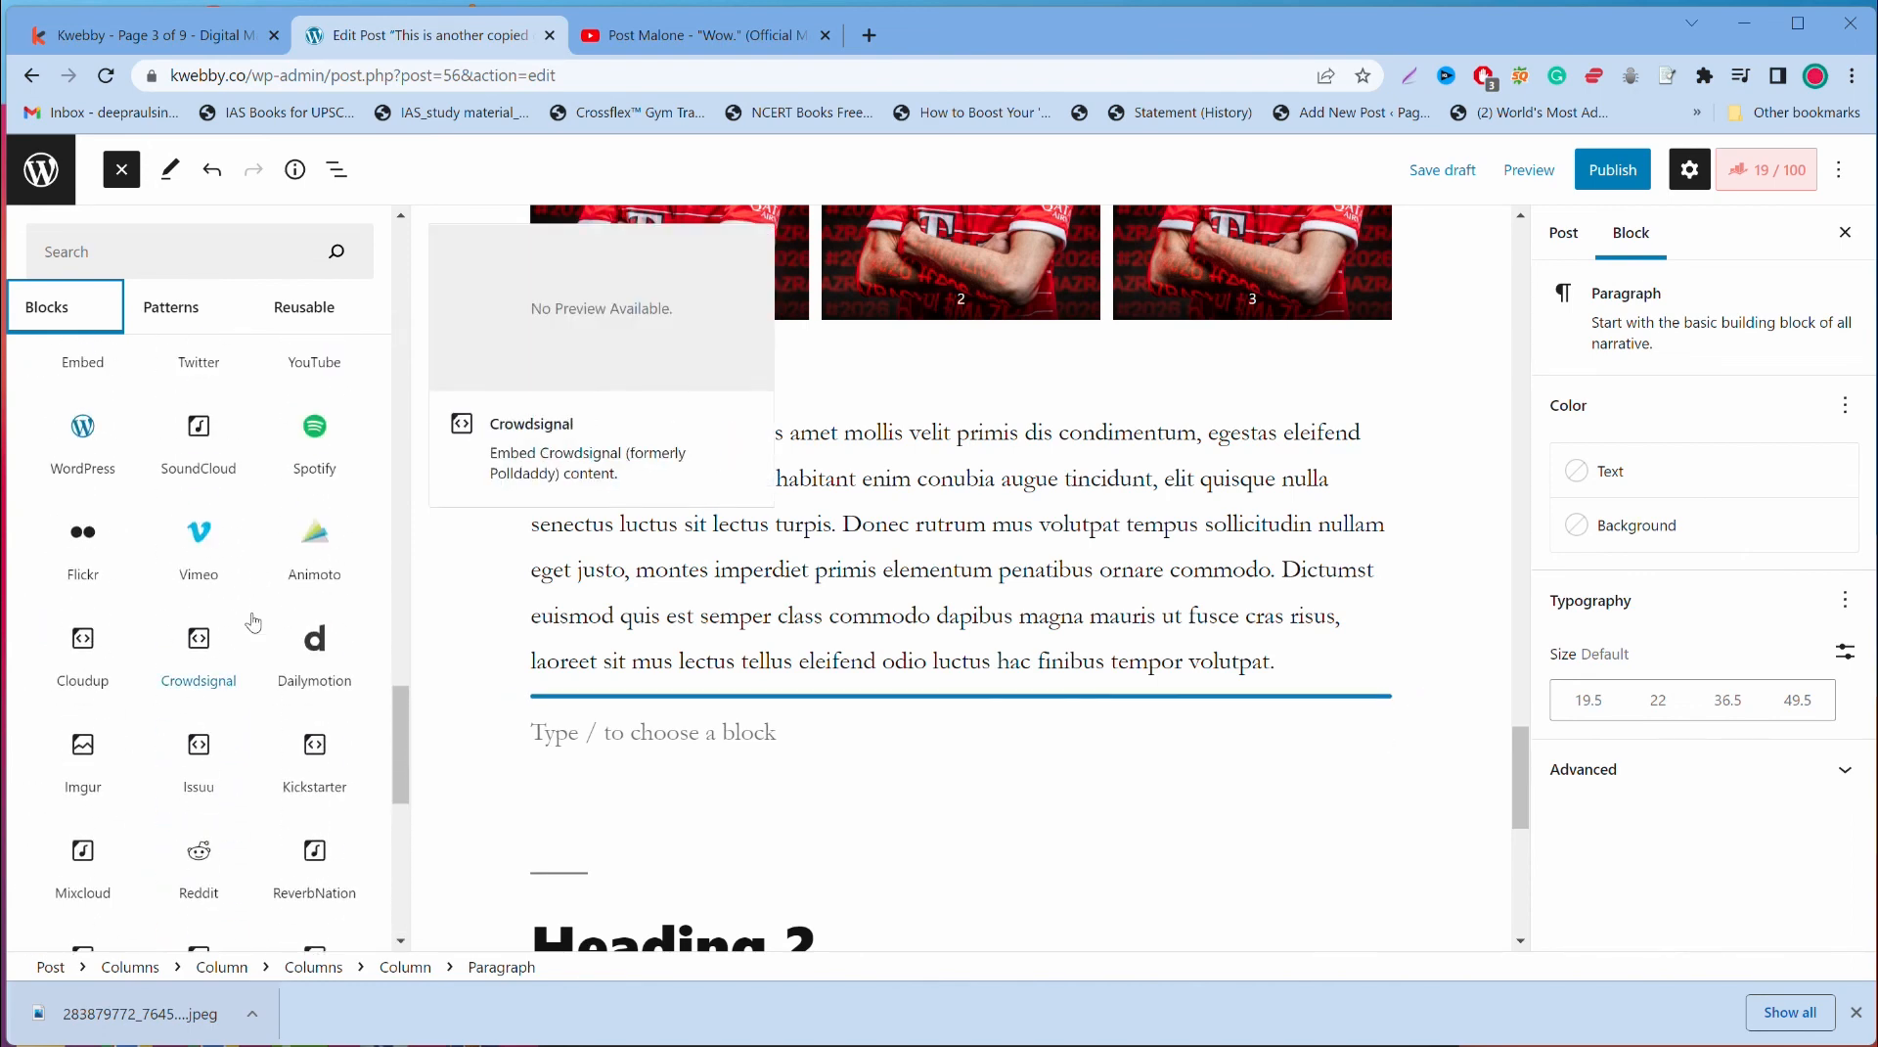
{"action": "left_click", "coordinate": [209, 551]}
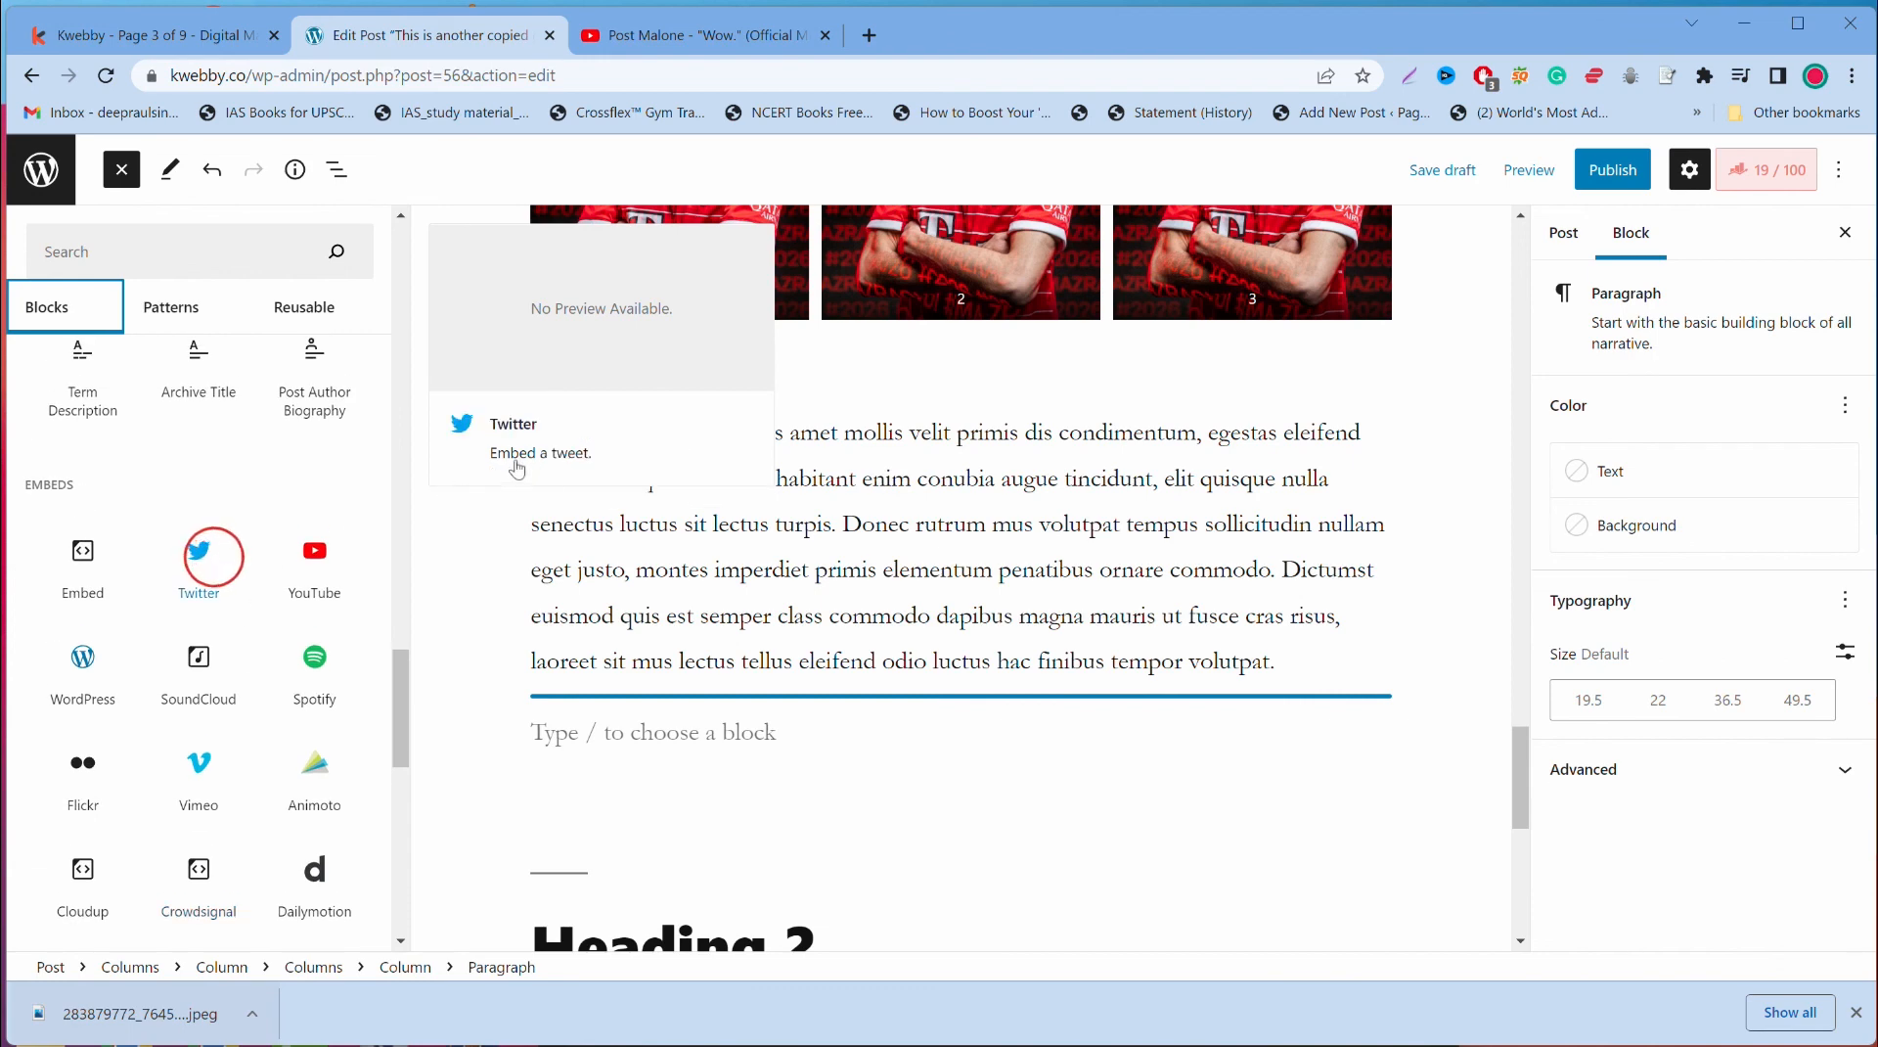